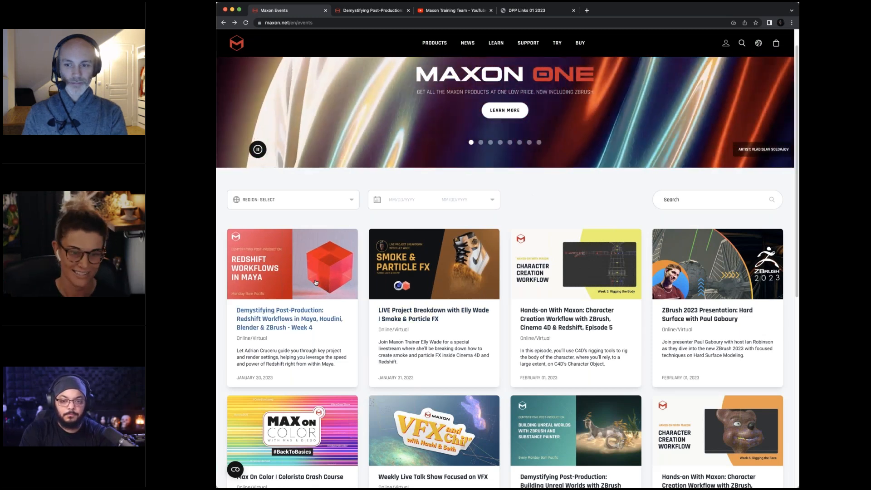
Look through the upcoming events on the Maxon events page, down to the mid-February entries.
{"action": "scroll", "coordinate": [415, 184], "scroll_direction": "down", "scroll_amount": 4}
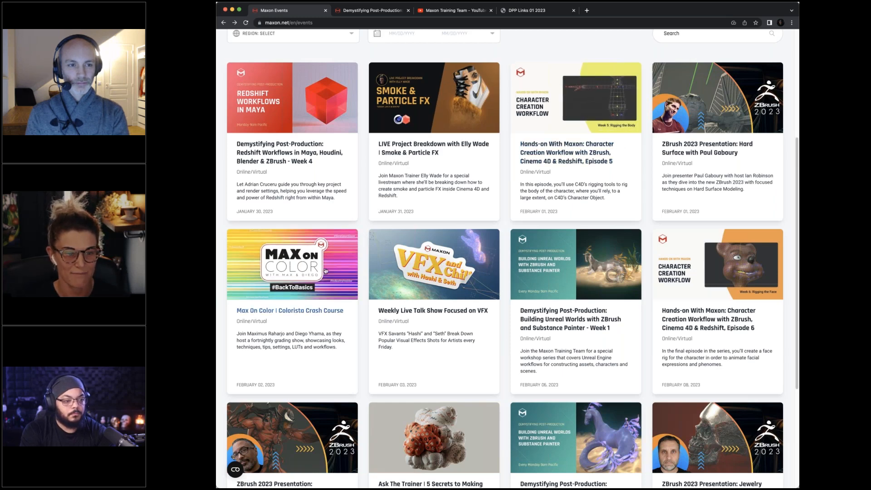
{"action": "scroll", "coordinate": [325, 271], "scroll_direction": "up", "scroll_amount": 1}
{"action": "scroll", "coordinate": [349, 281], "scroll_direction": "down", "scroll_amount": 3}
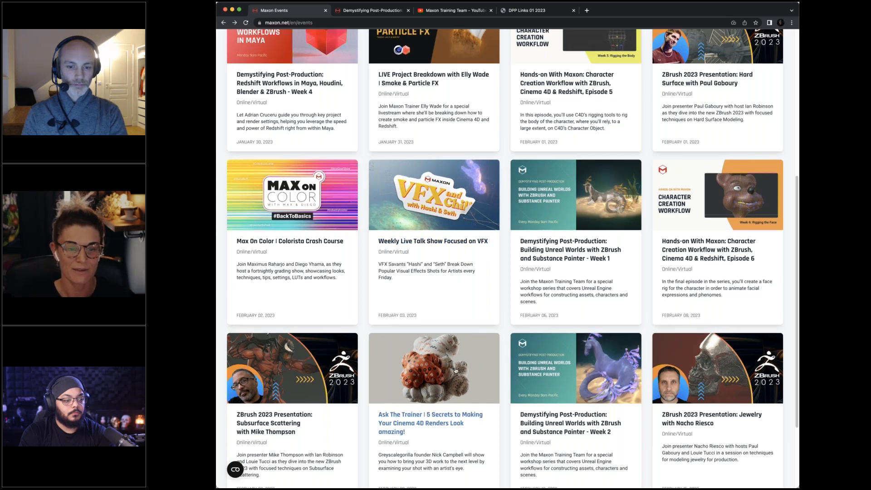
{"action": "scroll", "coordinate": [502, 362], "scroll_direction": "down", "scroll_amount": 3}
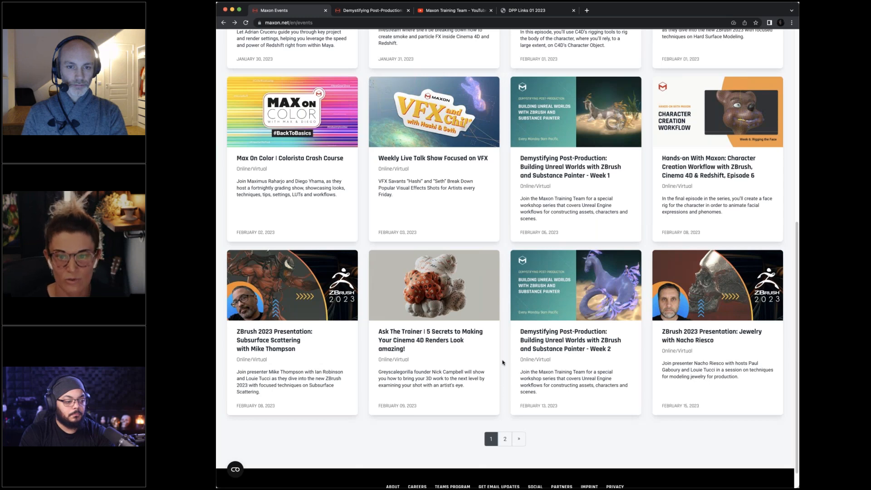
Review the Building Unreal Worlds event page, the Maxon Training Team channel and the DPP Links document, returning to the events page.
{"action": "left_click", "coordinate": [369, 10]}
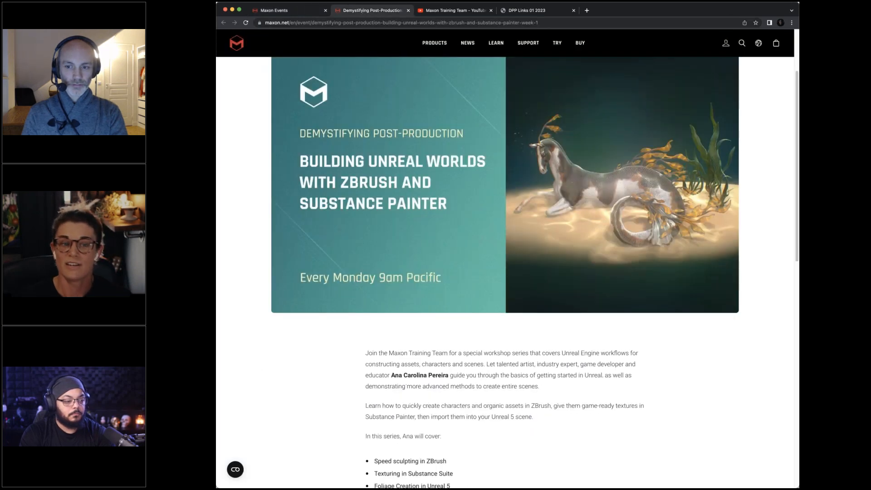
{"action": "left_click", "coordinate": [441, 15]}
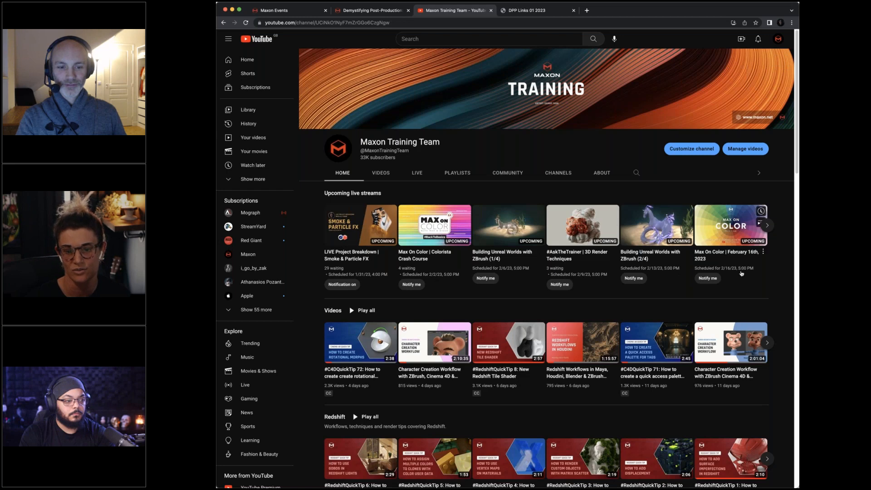
{"action": "mouse_move", "coordinate": [599, 346]}
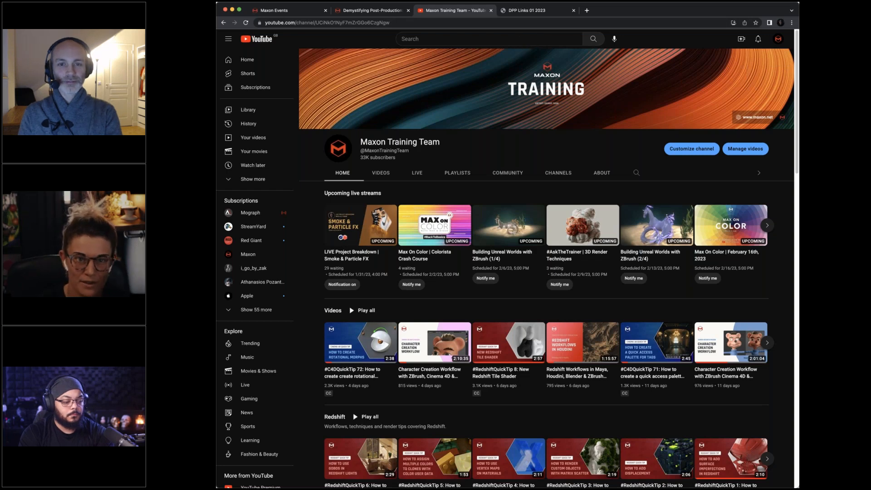
{"action": "left_click", "coordinate": [532, 11]}
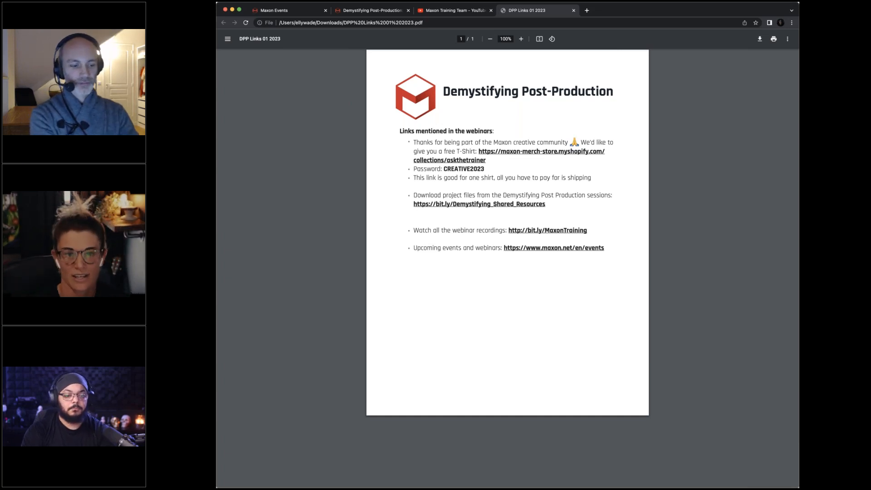
{"action": "left_click", "coordinate": [275, 13]}
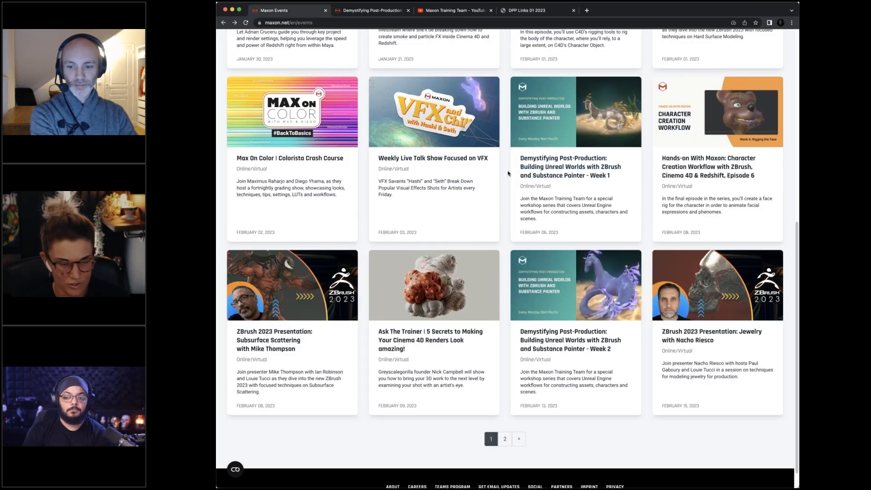
{"action": "scroll", "coordinate": [514, 170], "scroll_direction": "up", "scroll_amount": 5}
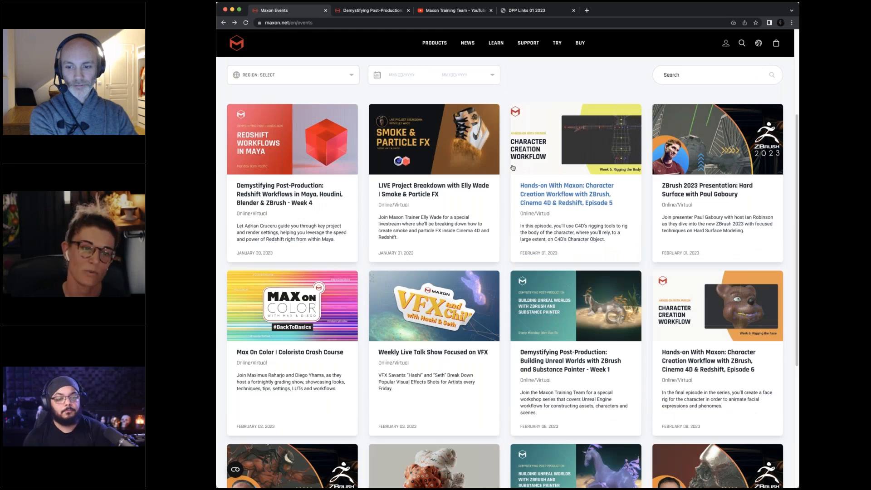
{"action": "left_click", "coordinate": [326, 198]}
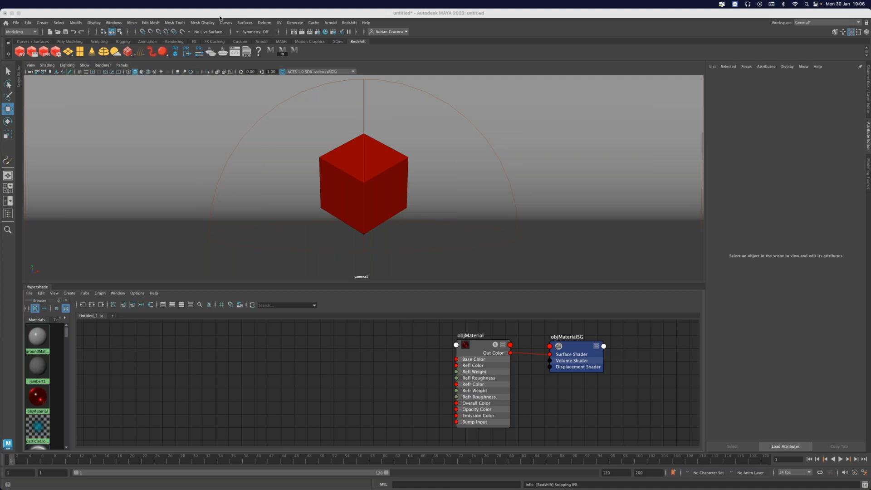
In Maya, open the Content Browser, move it clear of the viewport's upper area, and show its file system tree.
{"action": "left_click", "coordinate": [119, 24]}
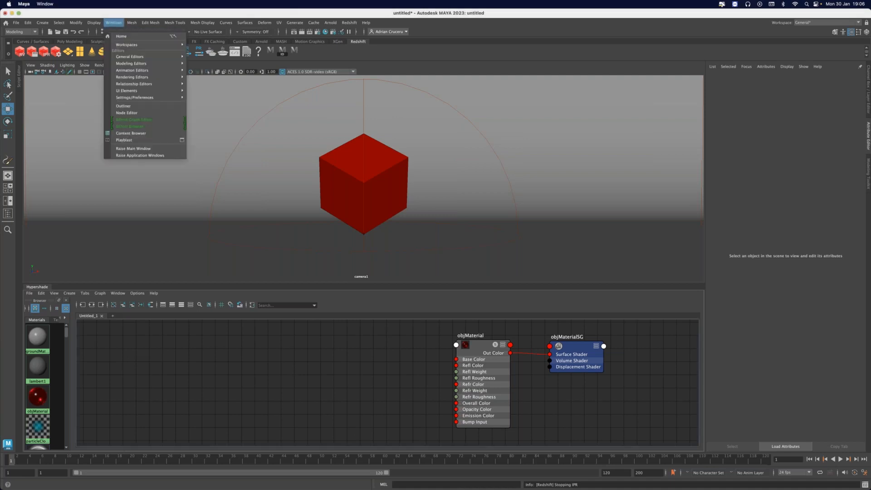
{"action": "left_click", "coordinate": [140, 133]}
{"action": "left_click_drag", "start_coordinate": [331, 140], "coordinate": [178, 176]}
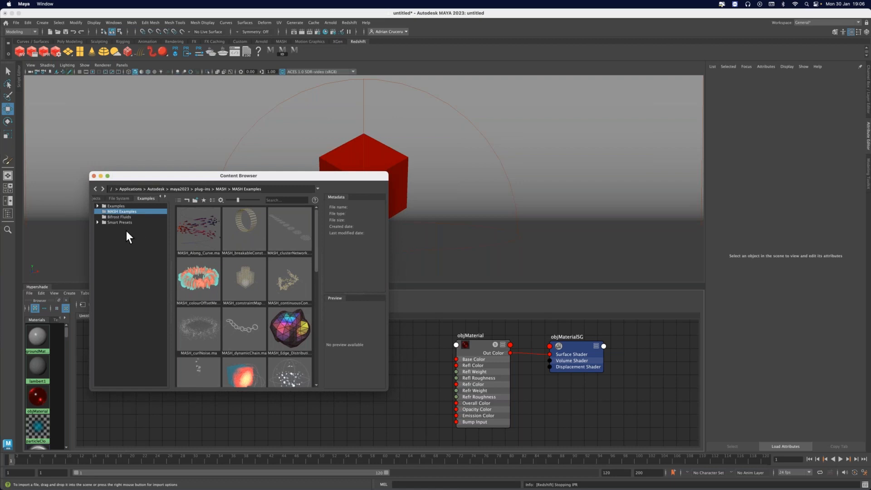
{"action": "left_click", "coordinate": [160, 196]}
{"action": "left_click", "coordinate": [131, 198]}
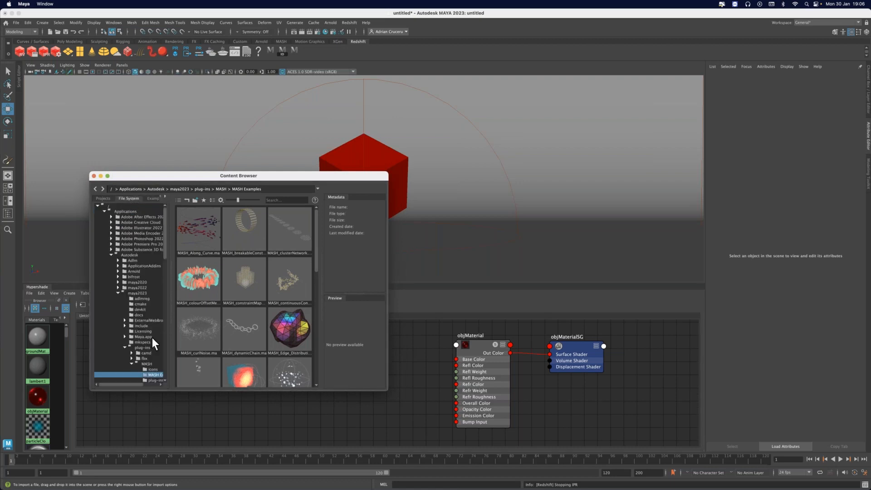
Examine the Maya 2023 folder tree, the bundled examples, and the import options for the MASH_Along_Curve file.
{"action": "scroll", "coordinate": [154, 346], "scroll_direction": "down", "scroll_amount": 3}
{"action": "scroll", "coordinate": [148, 269], "scroll_direction": "up", "scroll_amount": 5}
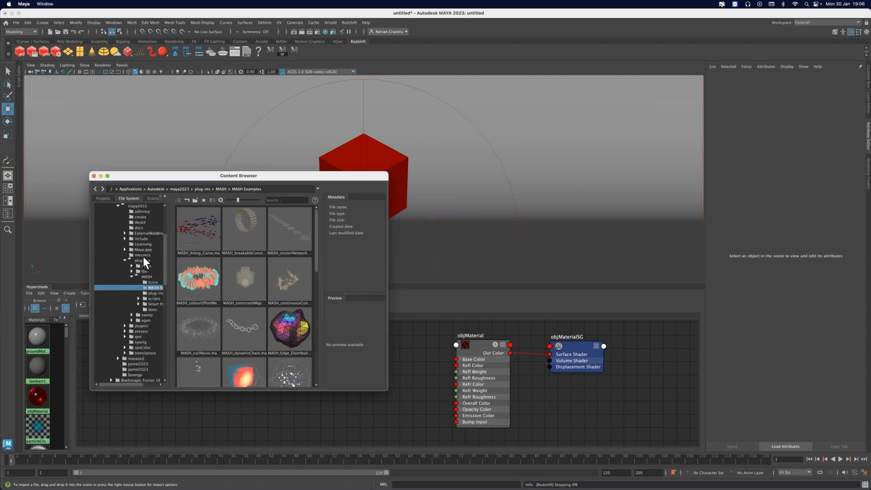
{"action": "scroll", "coordinate": [143, 257], "scroll_direction": "up", "scroll_amount": 4}
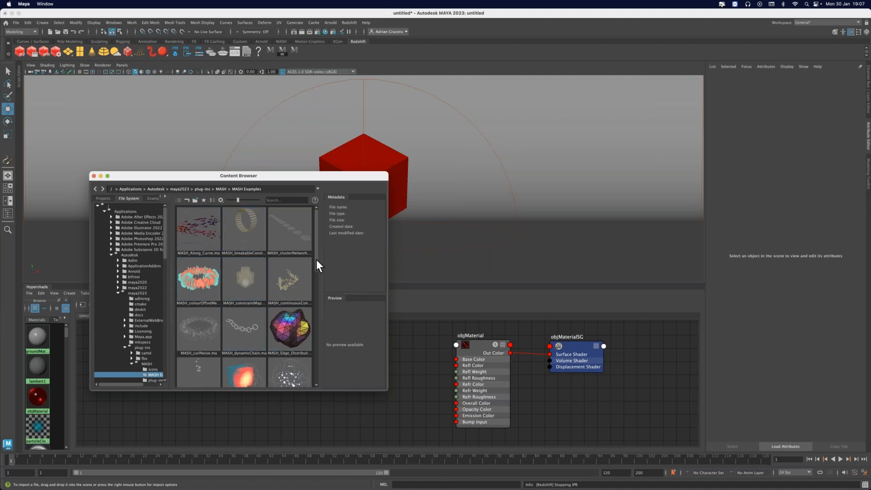
{"action": "scroll", "coordinate": [316, 318], "scroll_direction": "down", "scroll_amount": 5}
{"action": "scroll", "coordinate": [317, 320], "scroll_direction": "up", "scroll_amount": 8}
{"action": "left_click", "coordinate": [165, 196]}
{"action": "left_click", "coordinate": [164, 196]}
{"action": "left_click", "coordinate": [121, 200]}
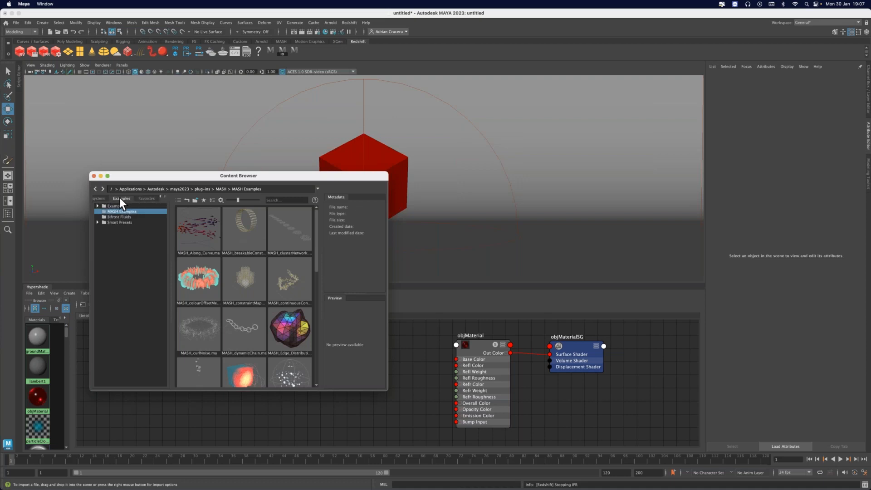
{"action": "left_click", "coordinate": [94, 197]}
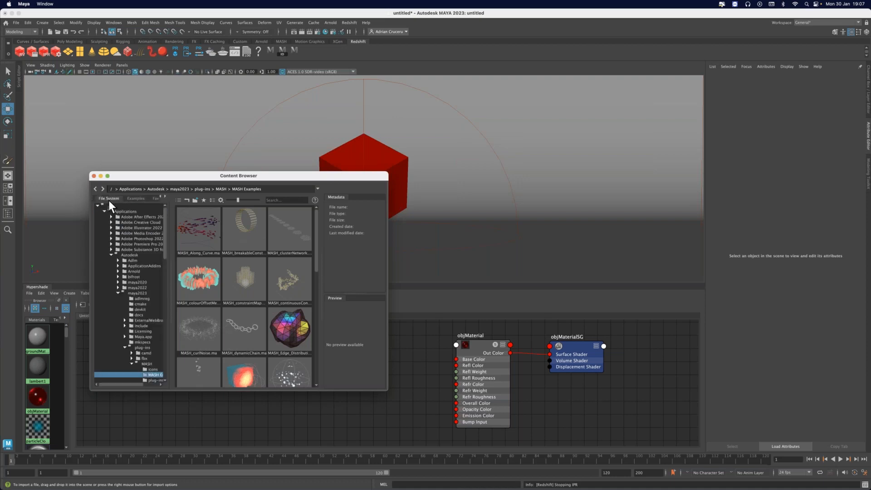
{"action": "right_click", "coordinate": [199, 235]}
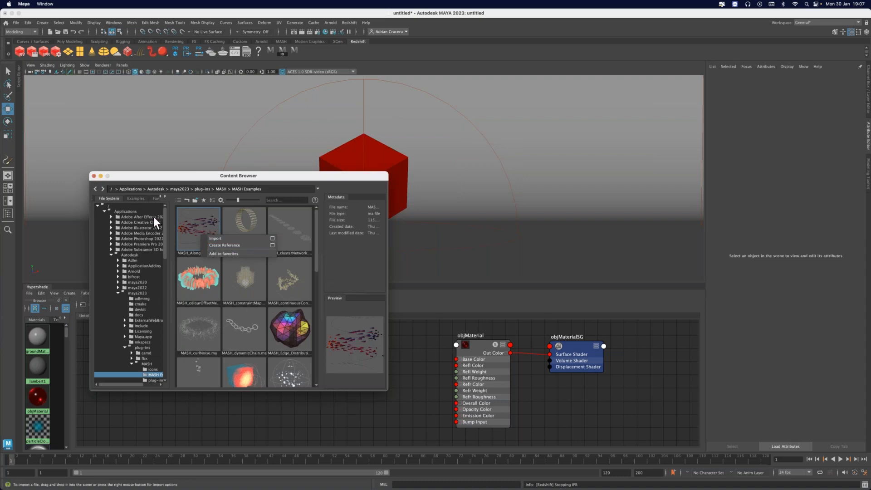
{"action": "left_click", "coordinate": [105, 211]}
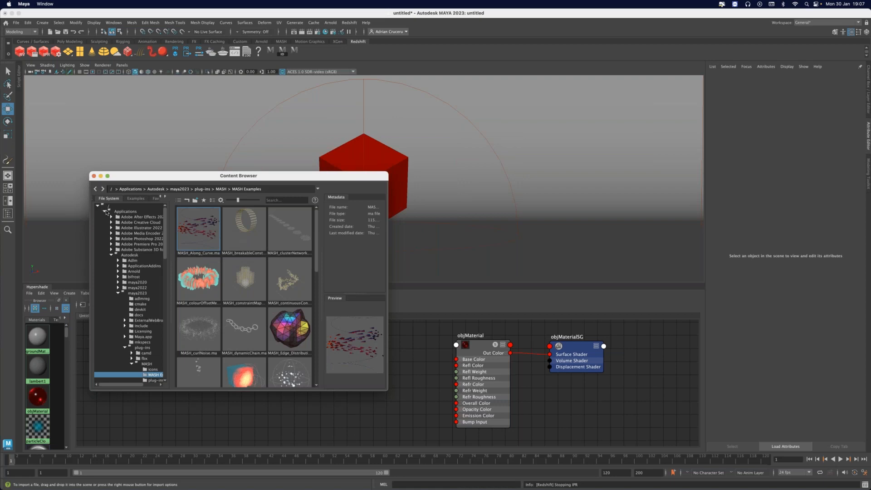
Collapse the Applications folder and browse to the HDRI folder on the user's Desktop.
{"action": "left_click", "coordinate": [106, 212]}
{"action": "left_click", "coordinate": [117, 227]}
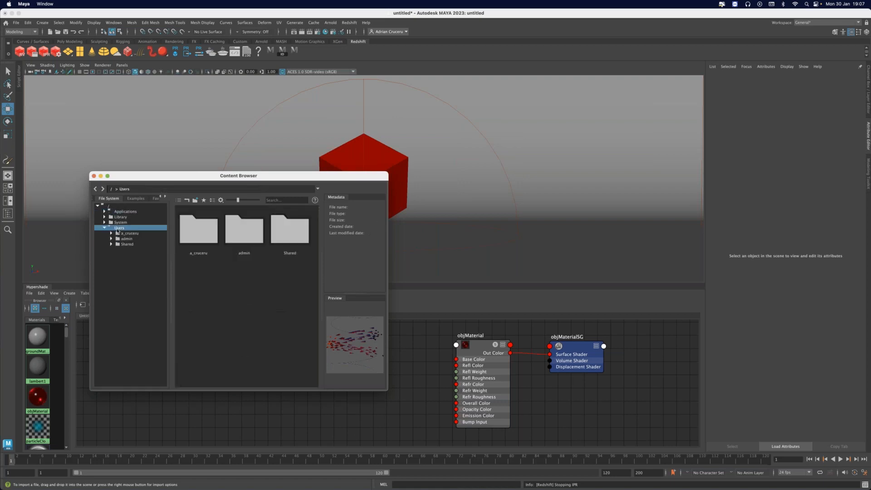
{"action": "left_click", "coordinate": [123, 235]}
{"action": "left_click", "coordinate": [132, 244]}
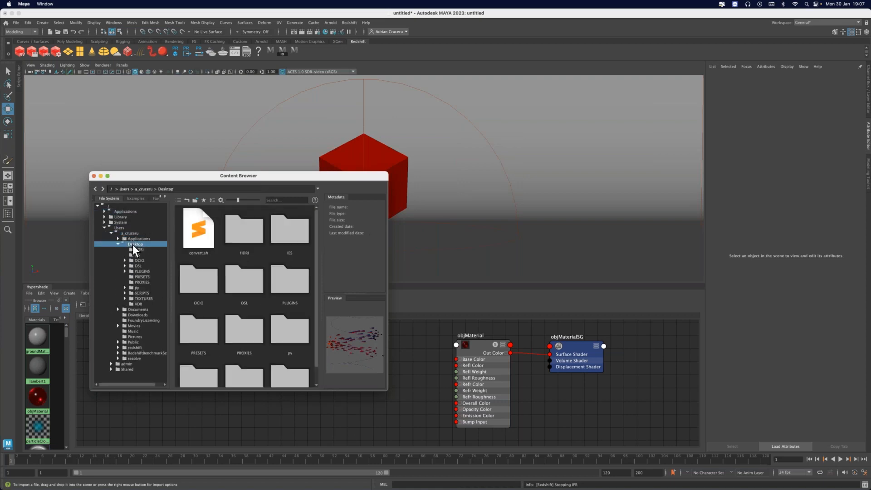
{"action": "left_click", "coordinate": [137, 249]}
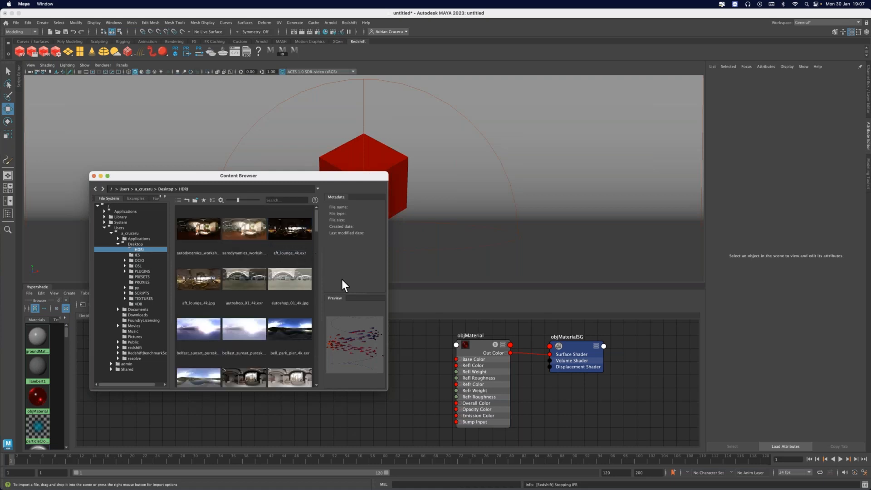
Enlarge and reposition the Content Browser, and look through the HDRI thumbnails.
{"action": "left_click_drag", "start_coordinate": [385, 388], "coordinate": [454, 437]}
{"action": "left_click_drag", "start_coordinate": [298, 176], "coordinate": [303, 126]}
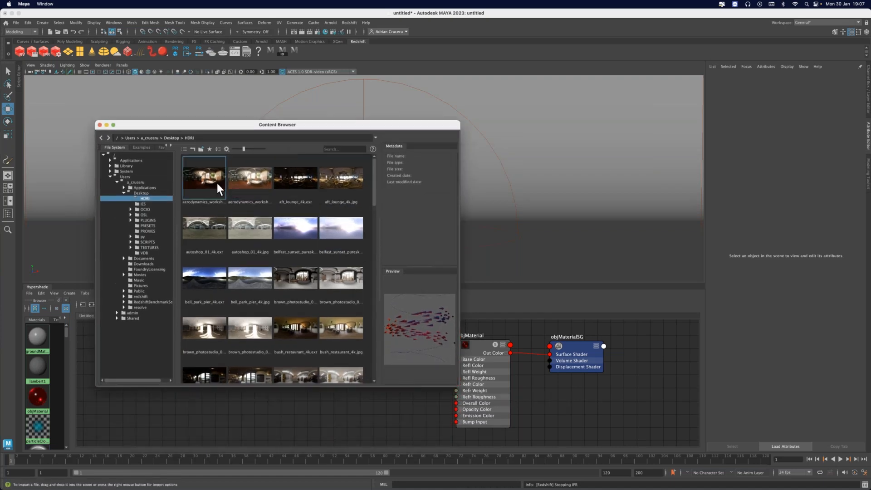
{"action": "scroll", "coordinate": [325, 263], "scroll_direction": "down", "scroll_amount": 5}
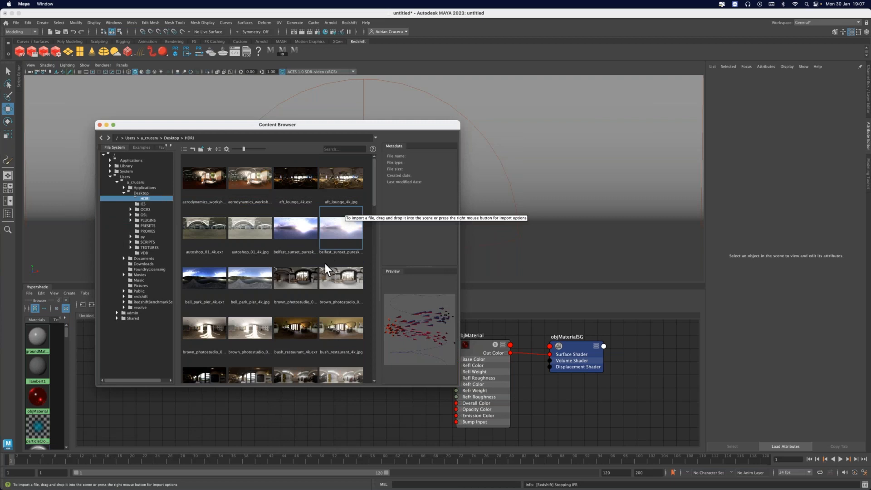
{"action": "scroll", "coordinate": [307, 284], "scroll_direction": "down", "scroll_amount": 10}
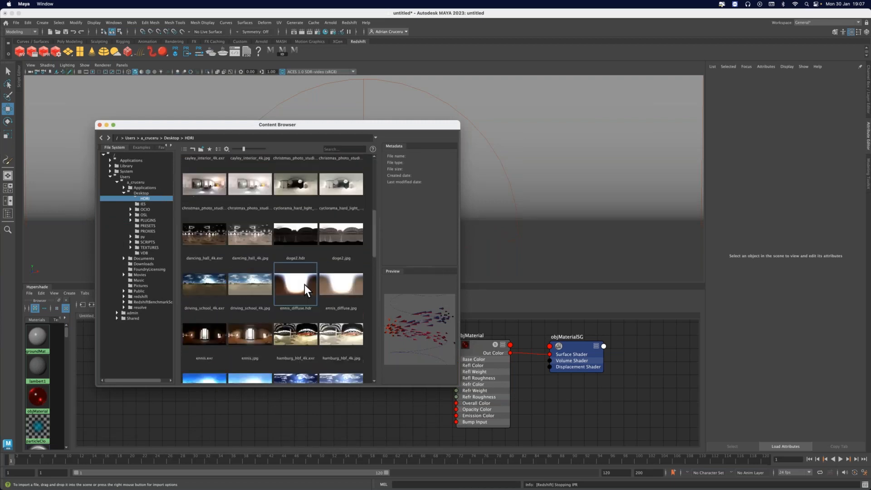
{"action": "scroll", "coordinate": [305, 291], "scroll_direction": "up", "scroll_amount": 15}
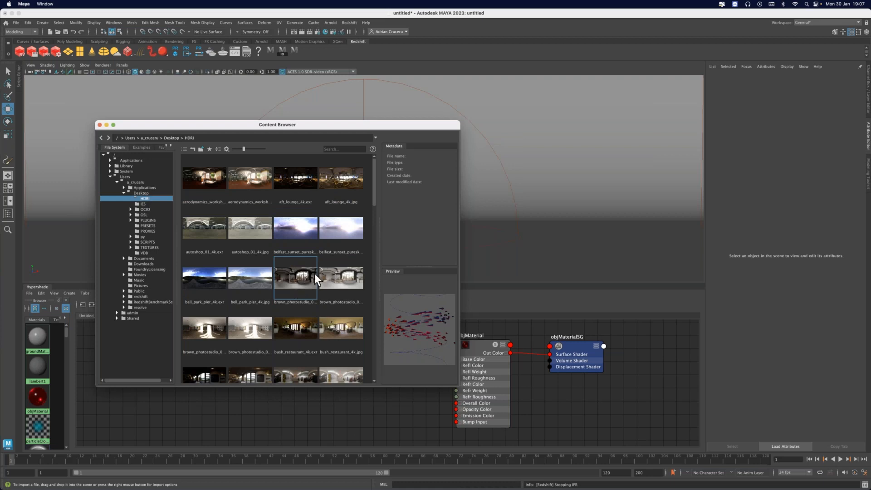
{"action": "mouse_move", "coordinate": [248, 148]}
{"action": "left_mouse_down"}
{"action": "mouse_move", "coordinate": [264, 146]}
{"action": "mouse_move", "coordinate": [236, 148]}
{"action": "left_mouse_up"}
Check the texture-opening options for aft_lounge_4k.exr and close the Content Browser.
{"action": "right_click", "coordinate": [299, 186]}
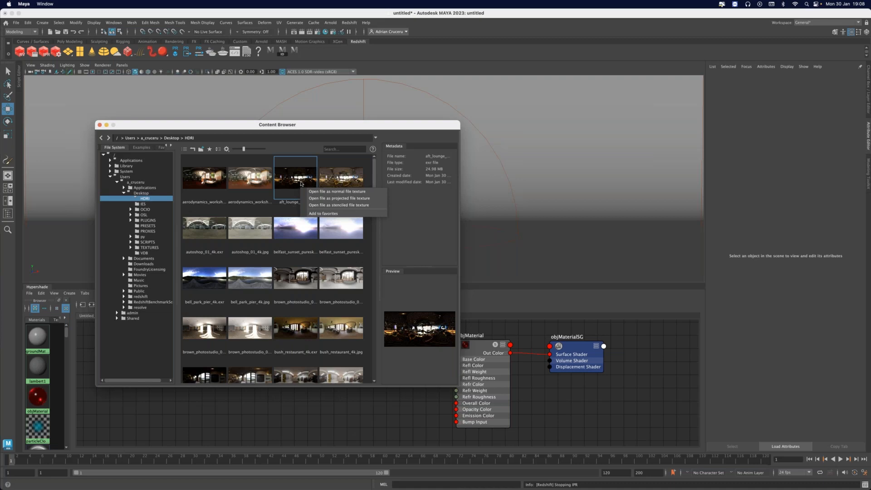
{"action": "left_click", "coordinate": [328, 131]}
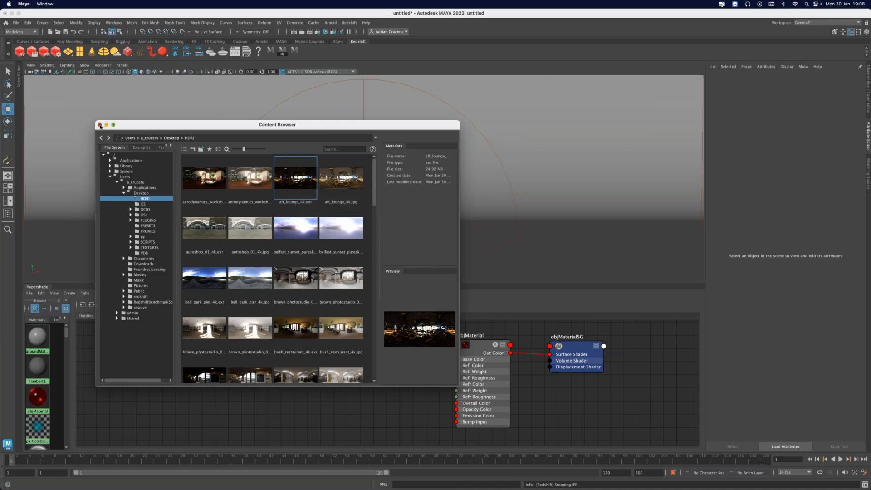
{"action": "left_click", "coordinate": [100, 125]}
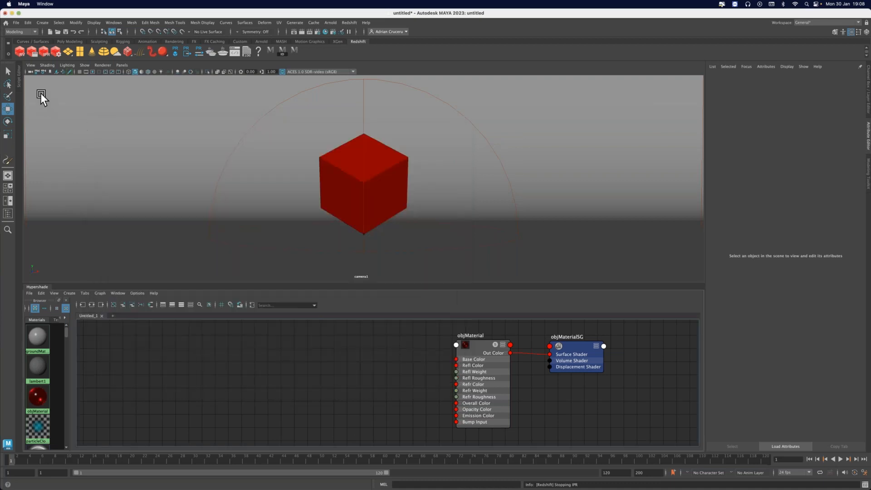
Run the Python dome light script from the Script Editor and move the Redshift Domelight Library window over the editor.
{"action": "left_click", "coordinate": [20, 80]}
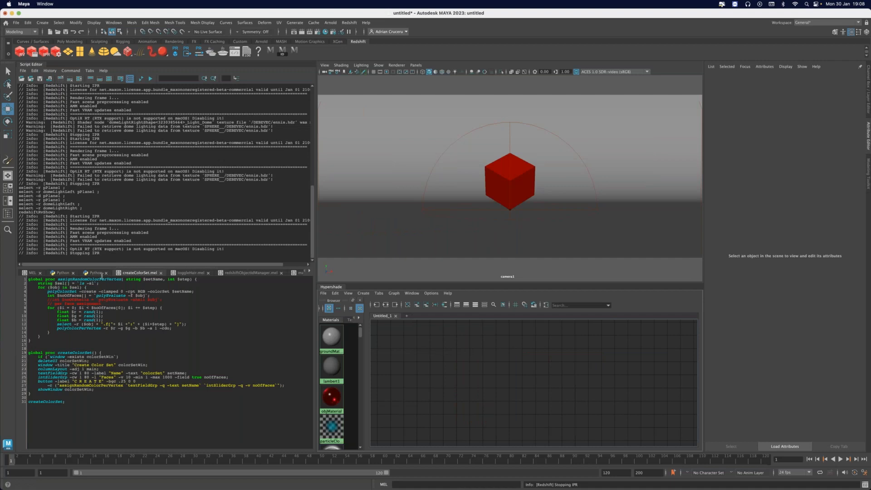
{"action": "left_click", "coordinate": [64, 271]}
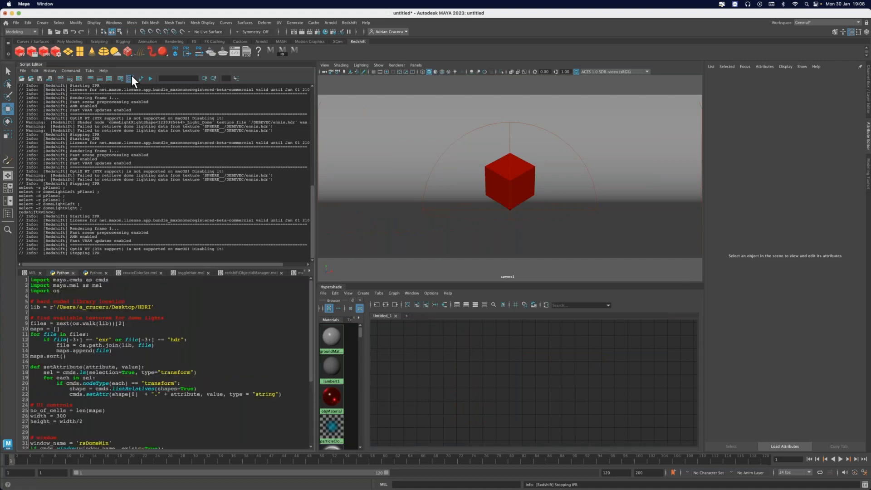
{"action": "left_click", "coordinate": [143, 78]}
{"action": "left_click_drag", "start_coordinate": [313, 232], "coordinate": [242, 140]}
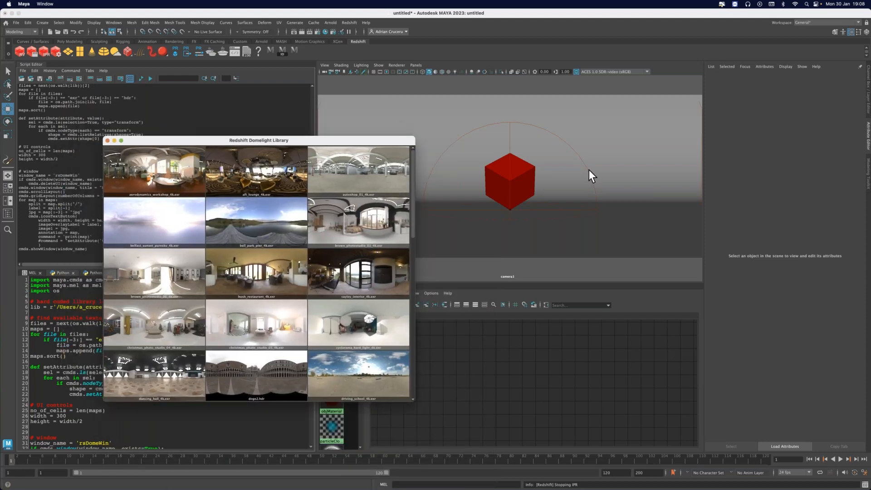
Select the domeLightLeft dome light and pick the winter_lake_01_4k.exr map in the Redshift Domelight Library.
{"action": "left_click", "coordinate": [589, 170]}
{"action": "left_click", "coordinate": [587, 170]}
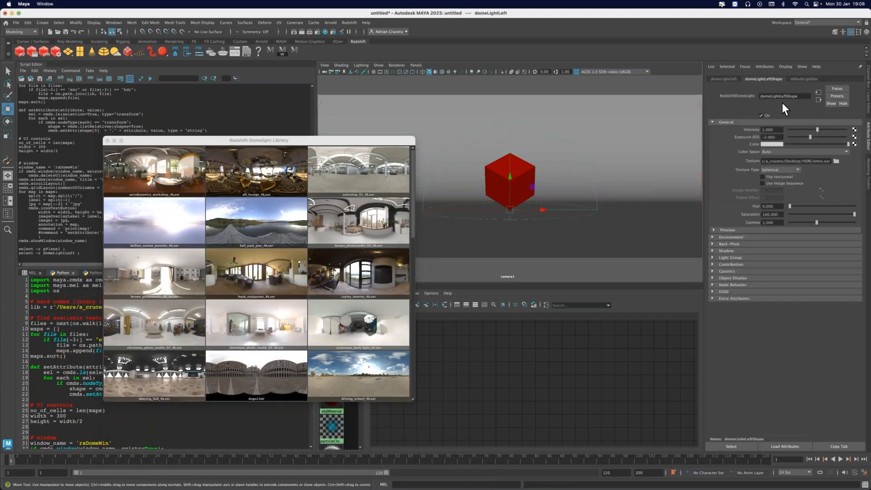
{"action": "left_click", "coordinate": [804, 8]}
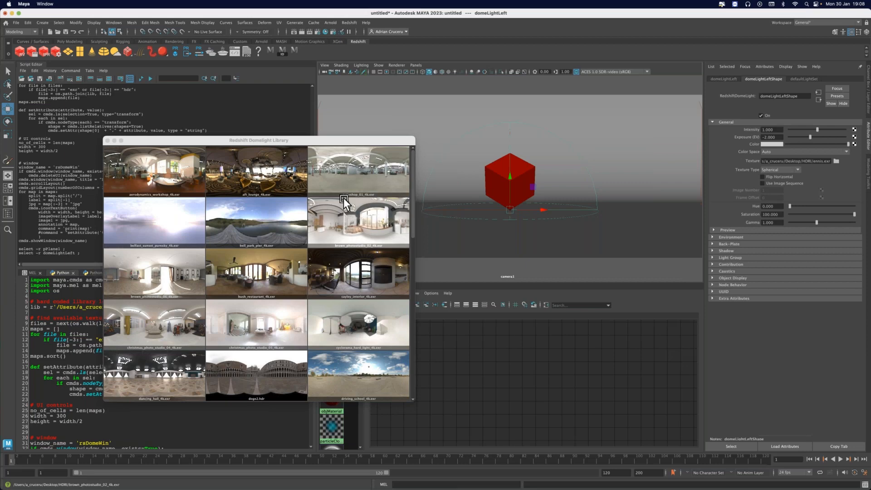
{"action": "scroll", "coordinate": [288, 351], "scroll_direction": "down", "scroll_amount": 10}
{"action": "left_click", "coordinate": [341, 371]}
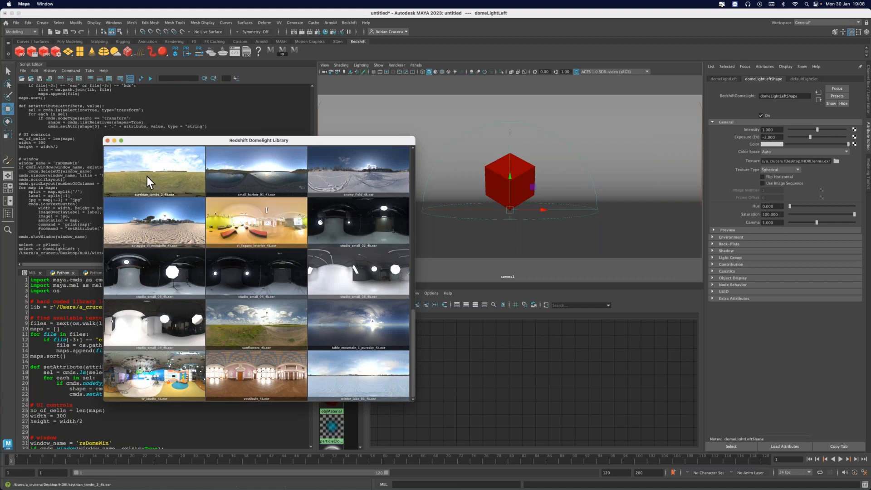
Close the Redshift Domelight Library window, skim the Python script, and collapse the Script Editor.
{"action": "left_click", "coordinate": [107, 141]}
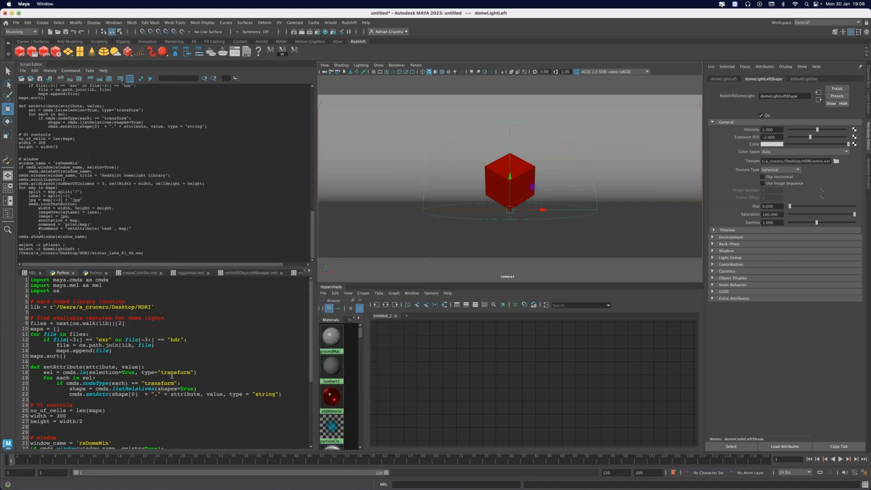
{"action": "scroll", "coordinate": [171, 375], "scroll_direction": "down", "scroll_amount": 6}
{"action": "scroll", "coordinate": [141, 295], "scroll_direction": "up", "scroll_amount": 6}
{"action": "left_click", "coordinate": [34, 65]}
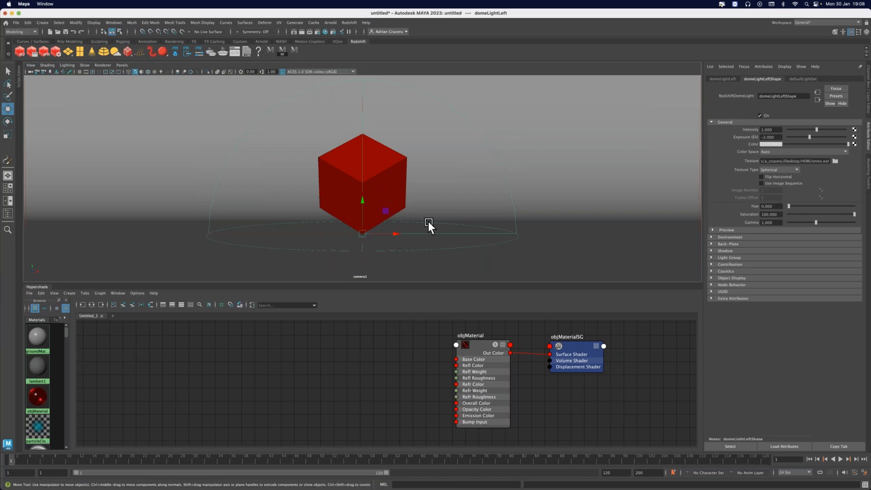
Clear the dome light selection and select the red cube in the camera view.
{"action": "left_click", "coordinate": [393, 362]}
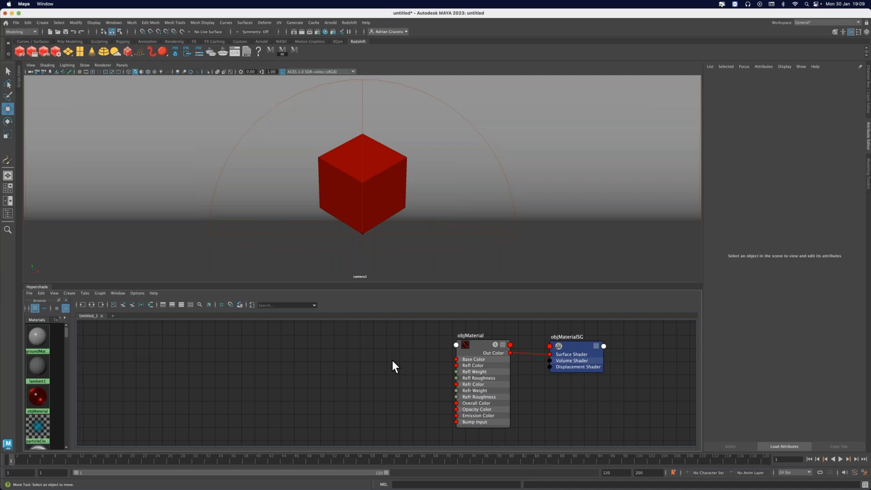
{"action": "scroll", "coordinate": [393, 362], "scroll_direction": "up", "scroll_amount": 1}
{"action": "left_click", "coordinate": [378, 205]}
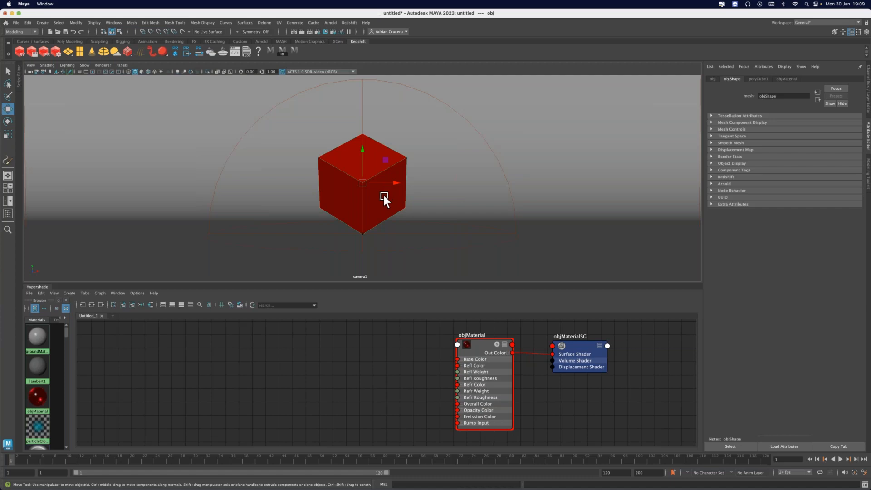
Switch to Cinema 4D, show the Asset Browser, and widen it to display more asset thumbnails.
{"action": "mouse_move", "coordinate": [416, 488]}
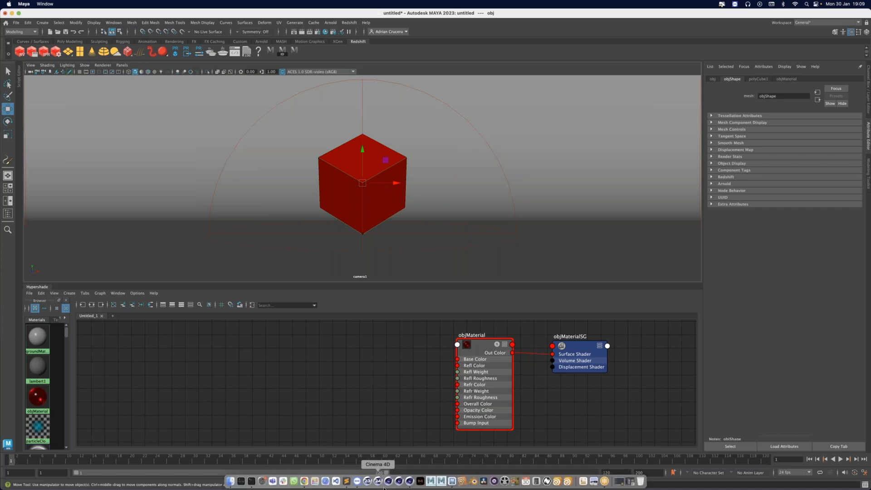
{"action": "left_click", "coordinate": [410, 482]}
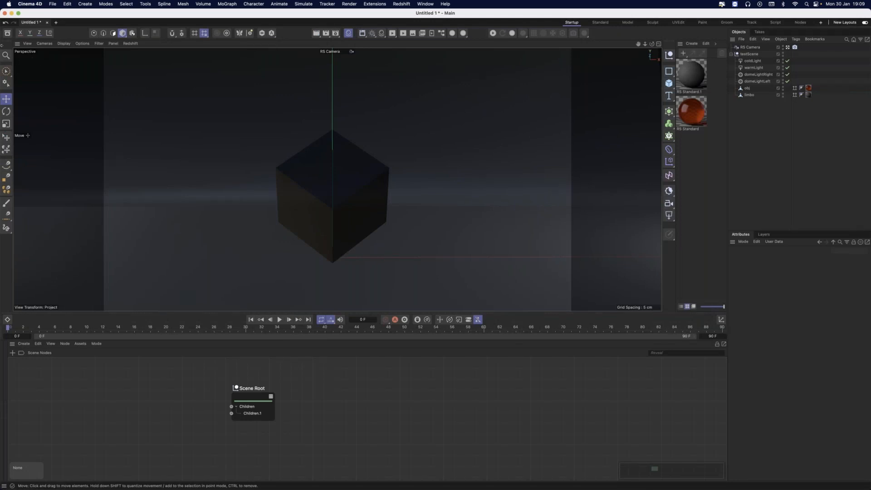
{"action": "left_click", "coordinate": [8, 34]}
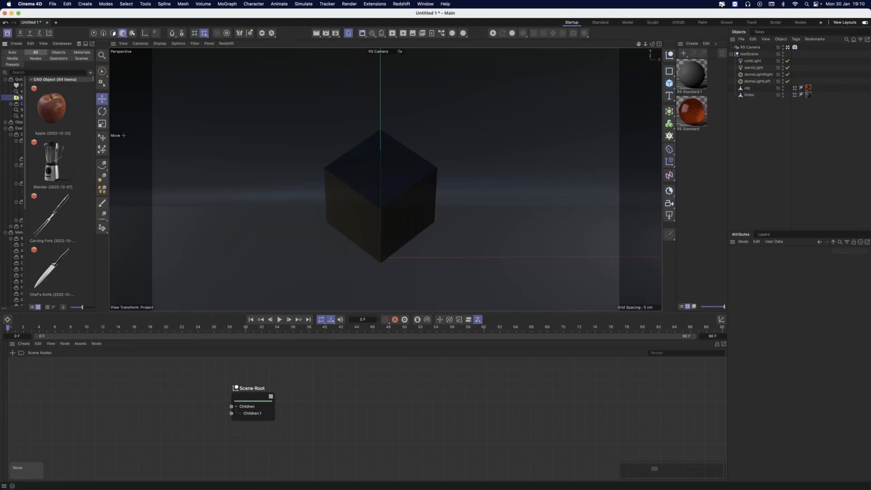
{"action": "left_click_drag", "start_coordinate": [163, 301], "coordinate": [245, 297]}
Add the Blender (2022-12-07) asset from the New Content collection to the scene.
{"action": "left_click", "coordinate": [142, 114]}
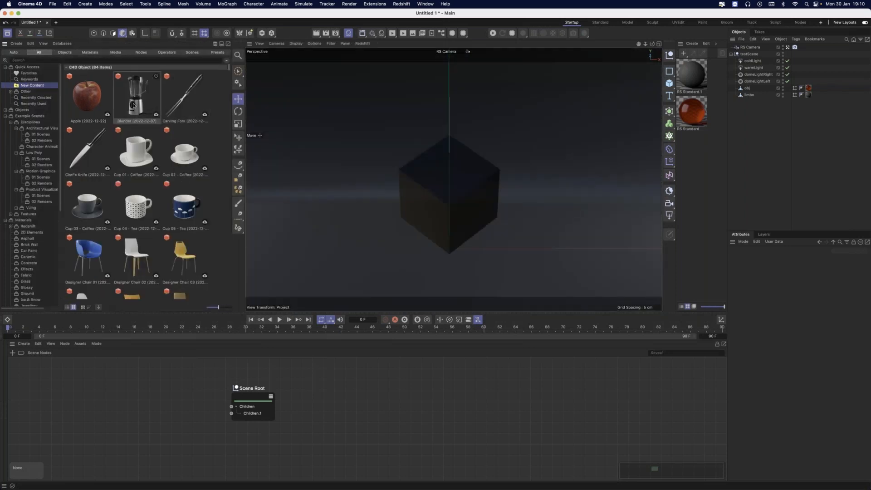
{"action": "left_click_drag", "start_coordinate": [143, 114], "coordinate": [392, 159]}
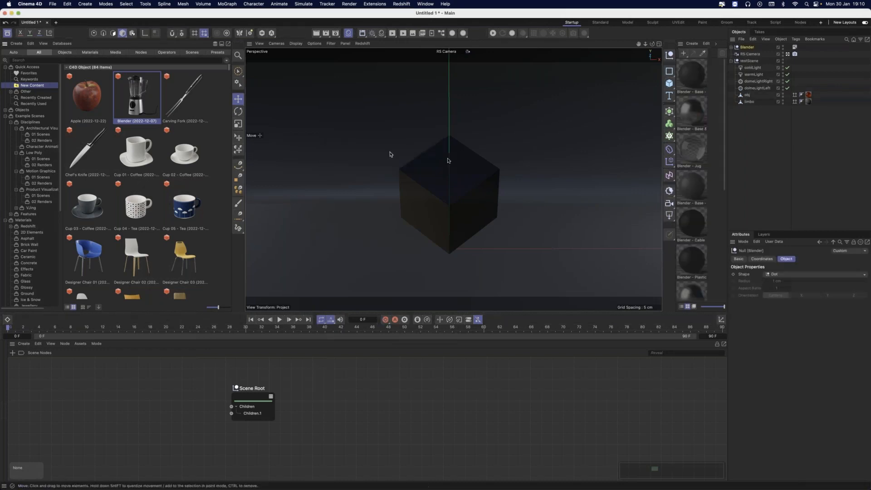
{"action": "scroll", "coordinate": [553, 208], "scroll_direction": "down", "scroll_amount": 3}
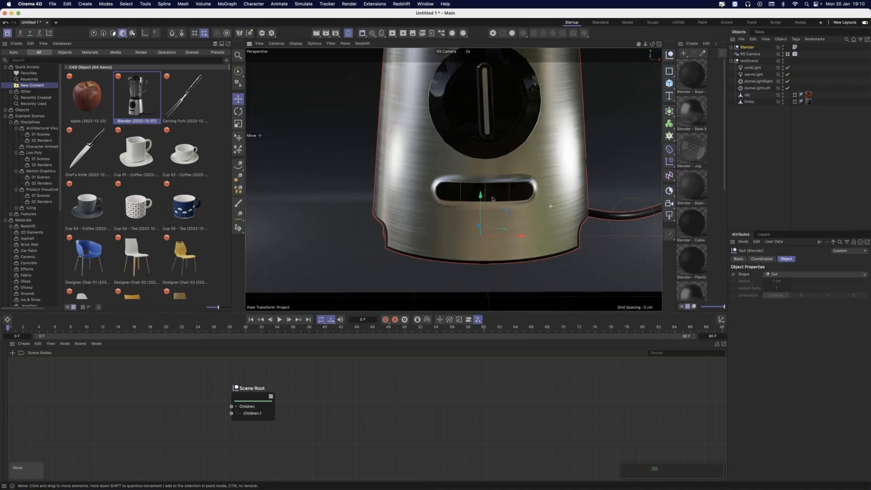
{"action": "scroll", "coordinate": [486, 211], "scroll_direction": "down", "scroll_amount": 10}
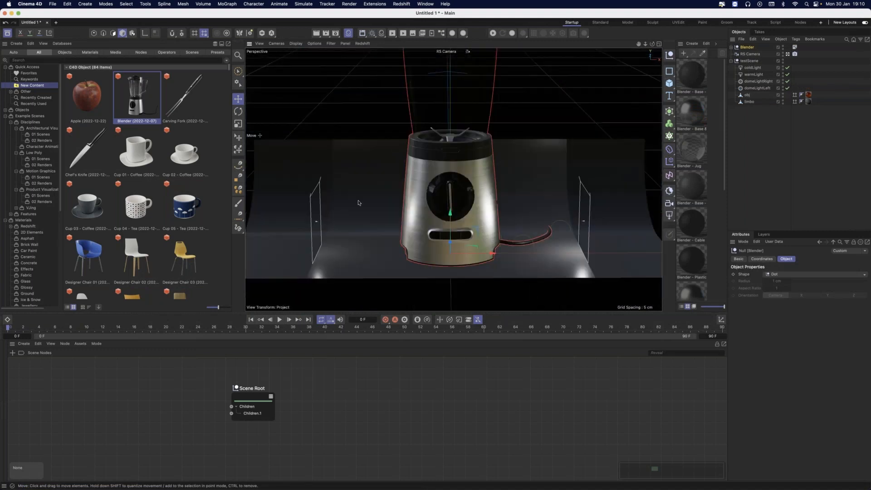
Delete the testScene group and the RS Camera, leaving only the Blender object in the scene.
{"action": "left_click_drag", "start_coordinate": [511, 225], "coordinate": [477, 223], "text": "alt"}
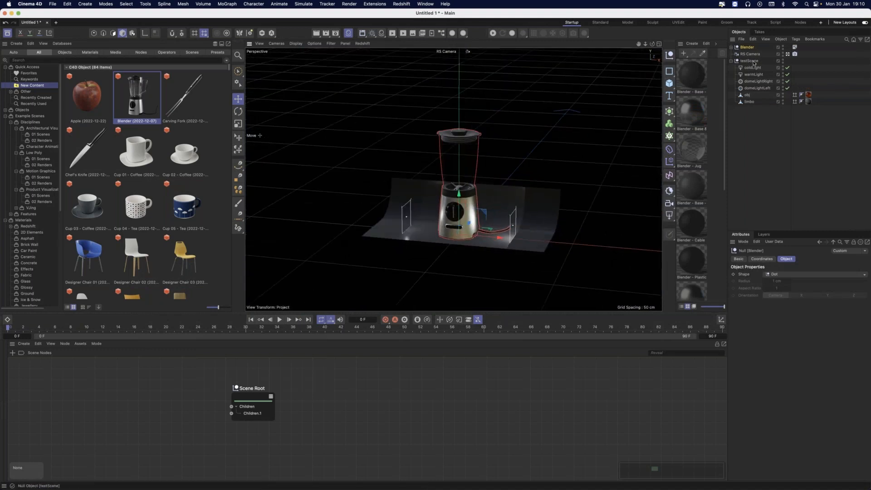
{"action": "left_click", "coordinate": [753, 61]}
{"action": "key", "text": "Delete"}
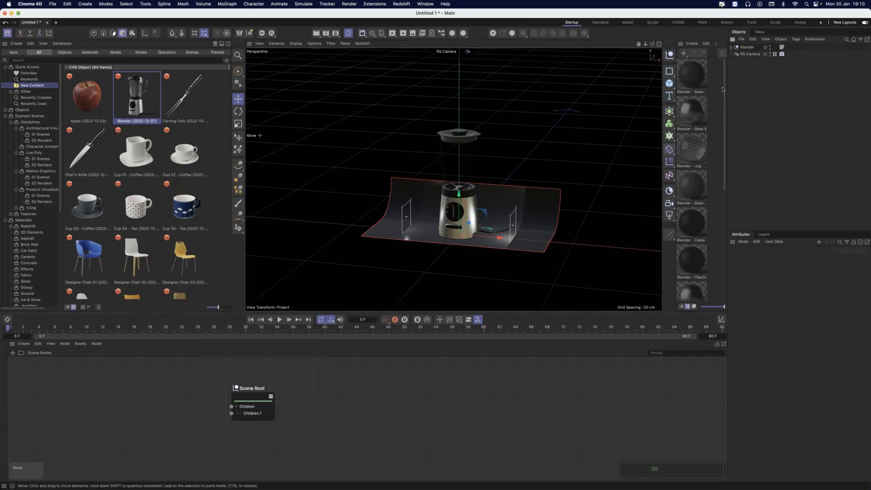
{"action": "scroll", "coordinate": [609, 189], "scroll_direction": "up", "scroll_amount": 3}
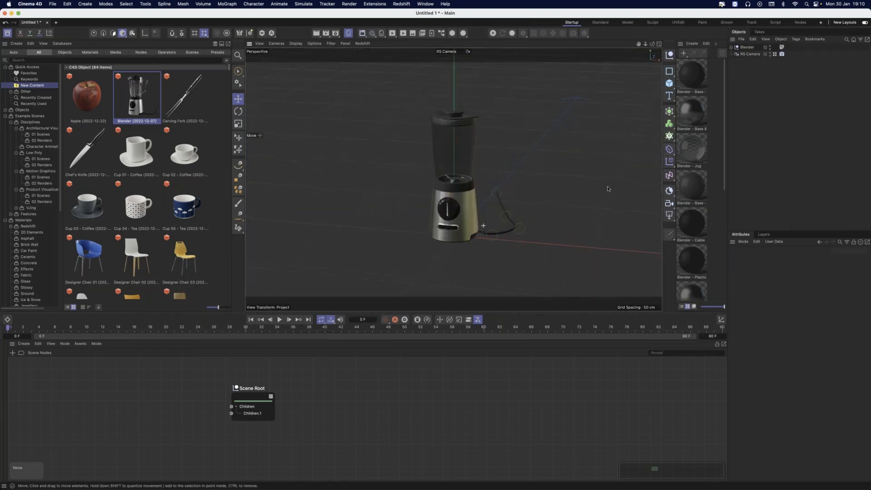
{"action": "left_click", "coordinate": [751, 54]}
{"action": "key", "text": "Delete"}
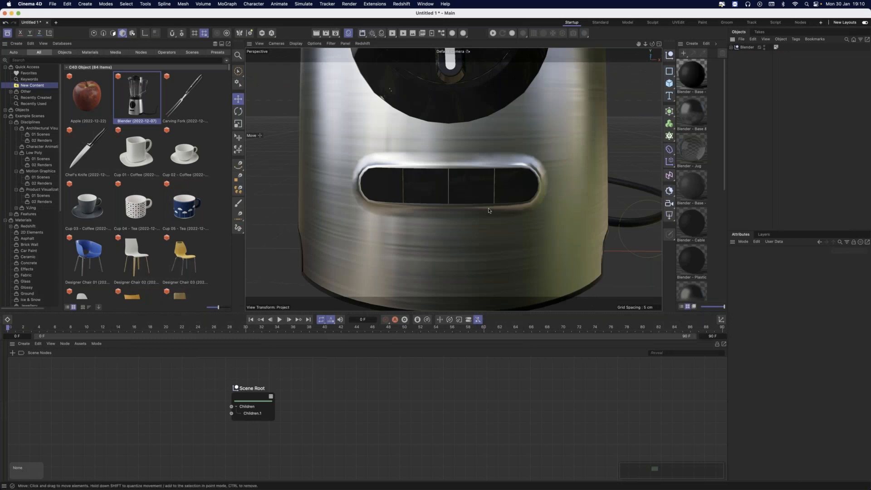
Frame the whole blender model in the perspective view and select the Blender null object.
{"action": "scroll", "coordinate": [489, 210], "scroll_direction": "down", "scroll_amount": 10}
{"action": "mouse_move", "coordinate": [489, 211]}
{"action": "left_mouse_down", "text": "alt"}
{"action": "mouse_move", "coordinate": [458, 197]}
{"action": "mouse_move", "coordinate": [498, 199]}
{"action": "left_mouse_up", "text": "alt"}
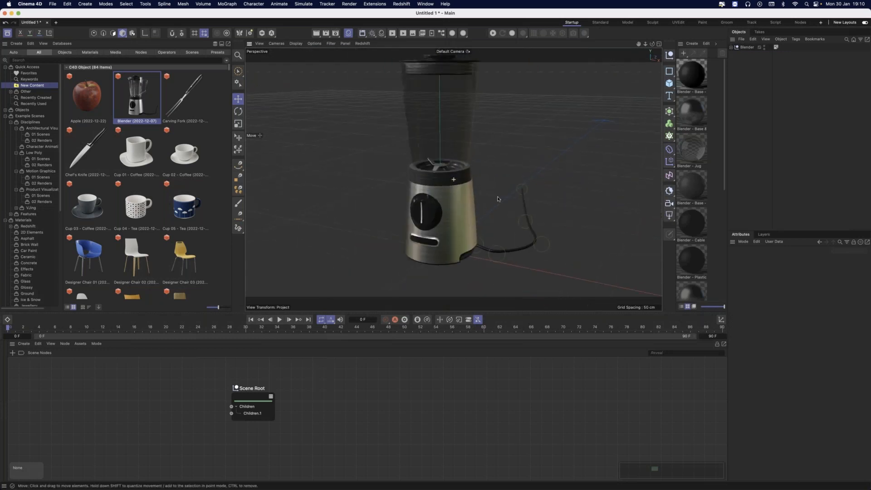
{"action": "scroll", "coordinate": [504, 202], "scroll_direction": "down", "scroll_amount": 3}
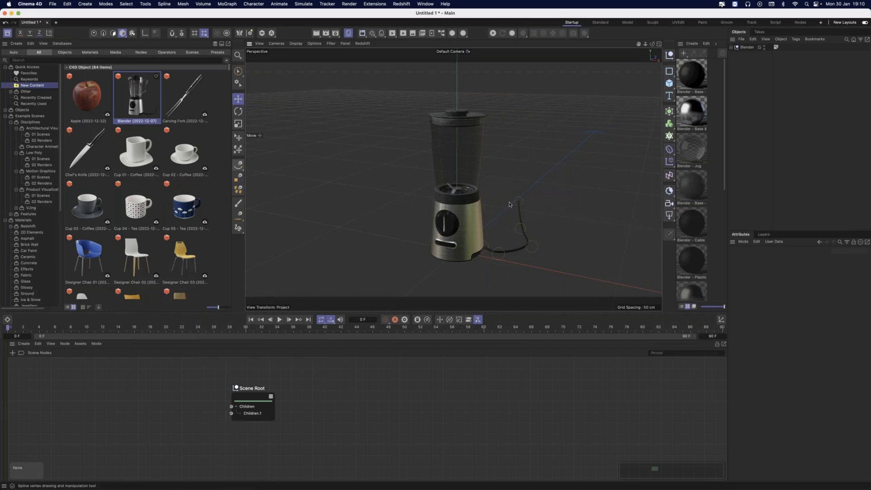
{"action": "left_click", "coordinate": [750, 47]}
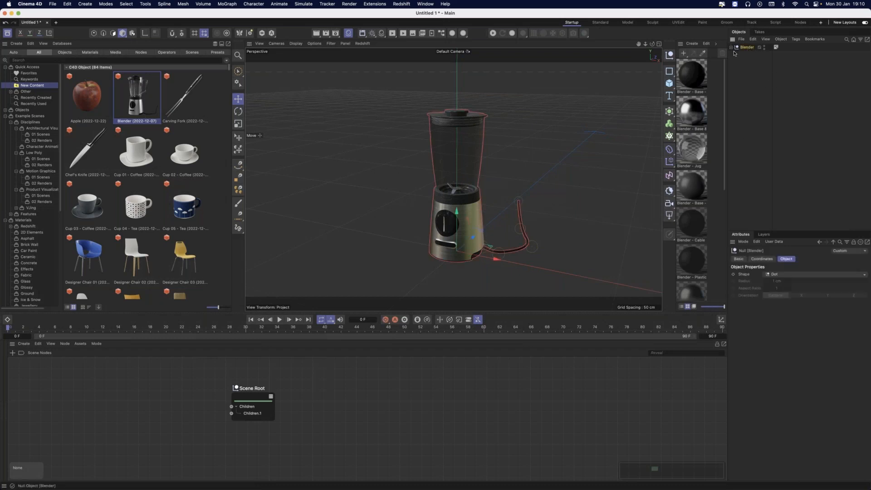
{"action": "left_click", "coordinate": [731, 47]}
{"action": "left_click", "coordinate": [732, 47]}
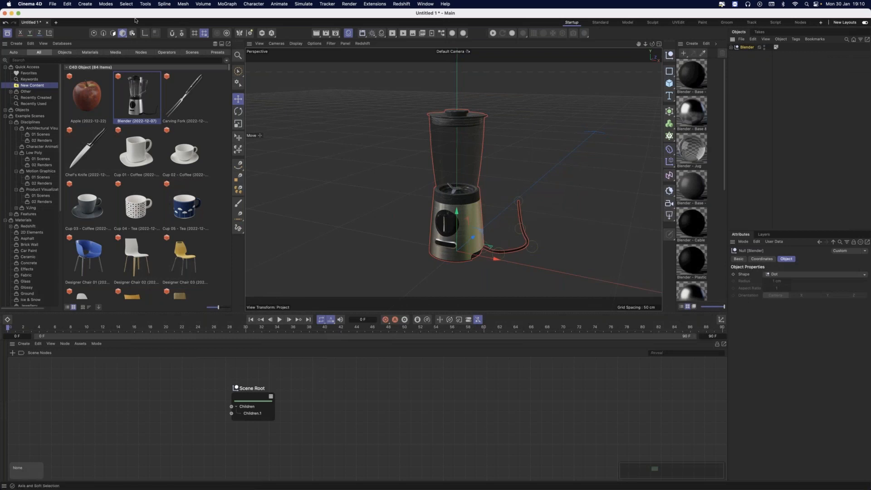
Go through the RS Proxy export options using Selected Objects with Polygon Connectivity off, and cancel the export.
{"action": "left_click", "coordinate": [53, 3]}
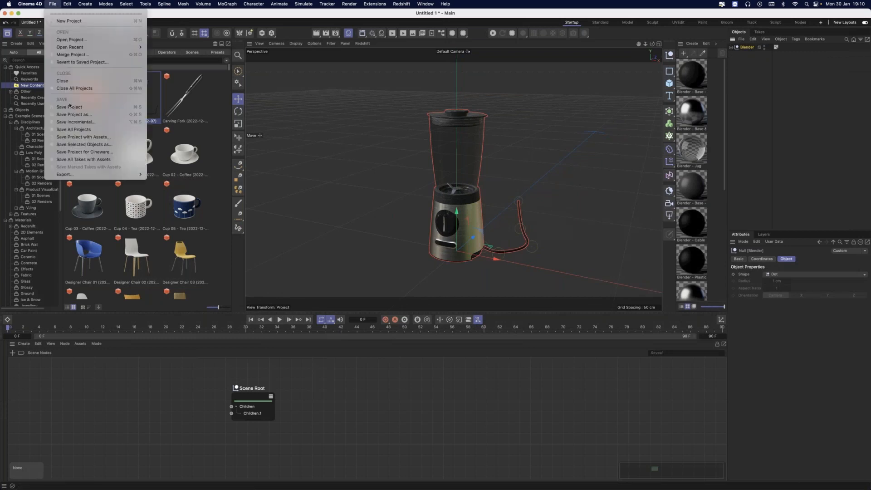
{"action": "mouse_move", "coordinate": [68, 174]}
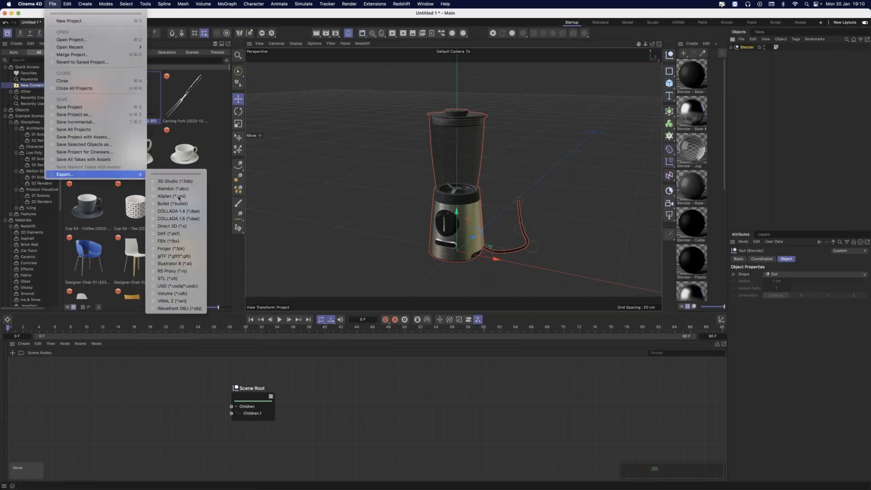
{"action": "left_click", "coordinate": [200, 274]}
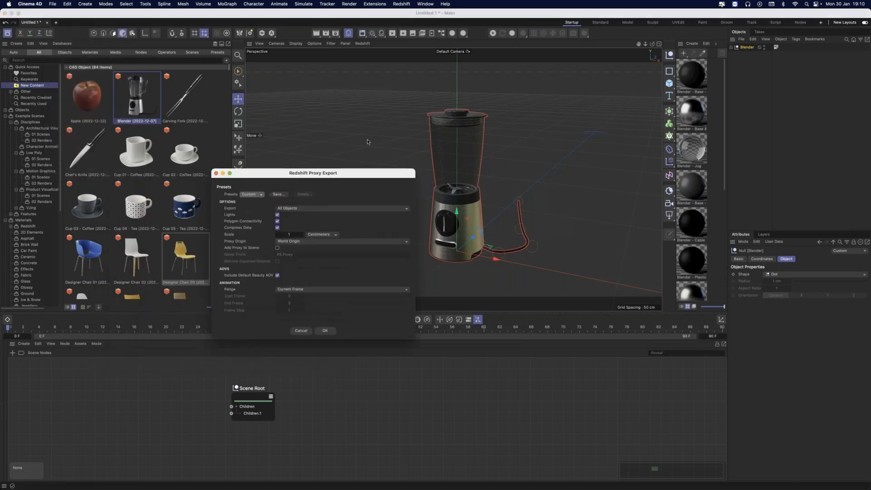
{"action": "left_click_drag", "start_coordinate": [385, 85], "coordinate": [387, 58]}
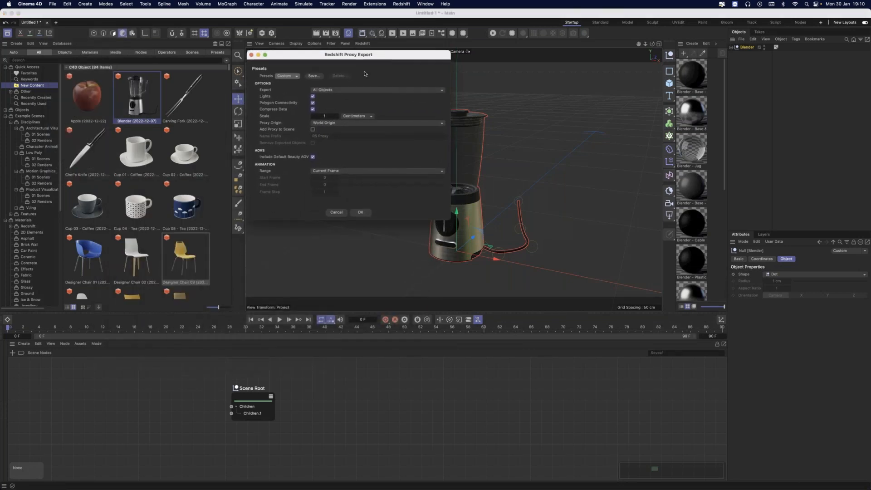
{"action": "left_click", "coordinate": [353, 89]}
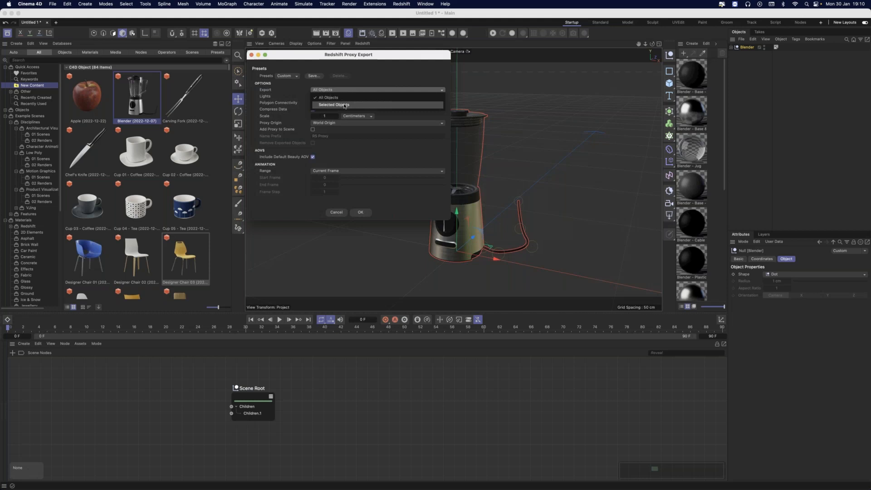
{"action": "left_click", "coordinate": [345, 105]}
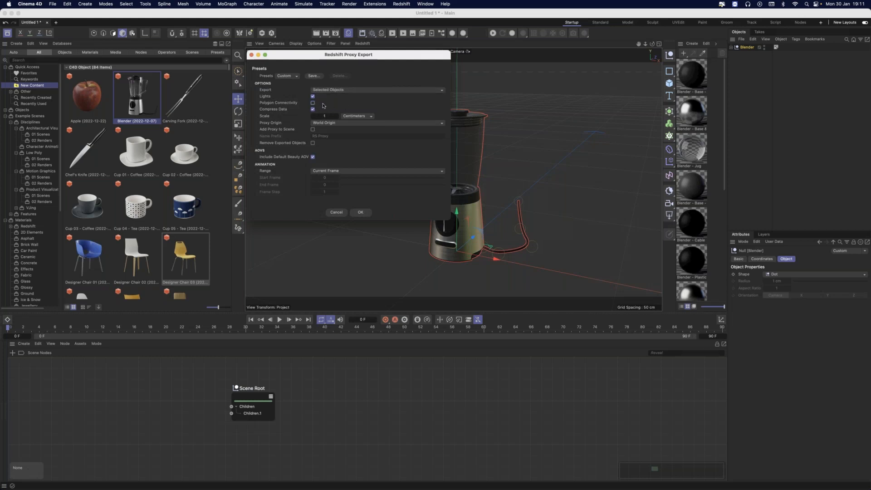
{"action": "left_click", "coordinate": [312, 103]}
{"action": "left_click_drag", "start_coordinate": [411, 59], "coordinate": [410, 57]}
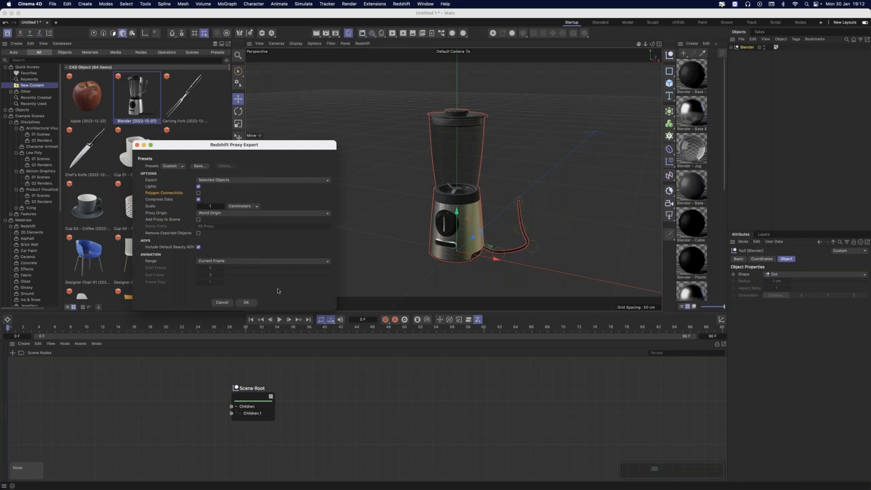
{"action": "left_click", "coordinate": [222, 303]}
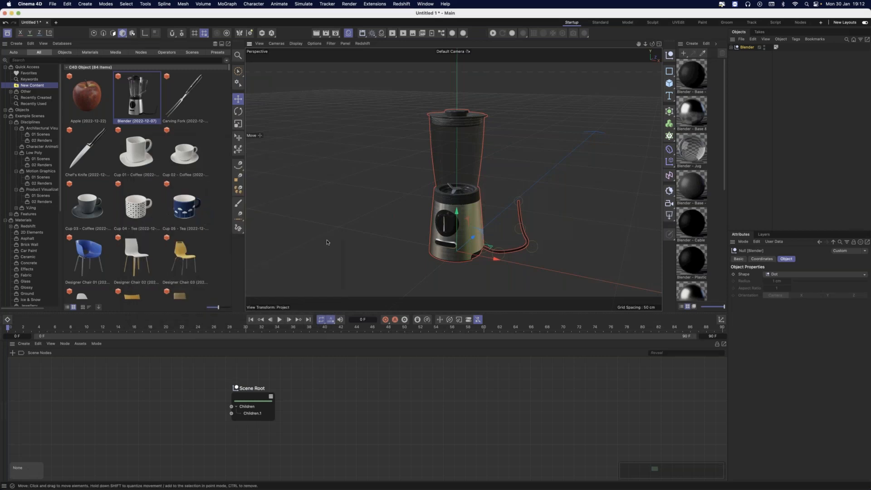
Enable Deformation Blur in the Redshift Motion Blur render settings and close the Render Settings window.
{"action": "key", "text": "super+b"}
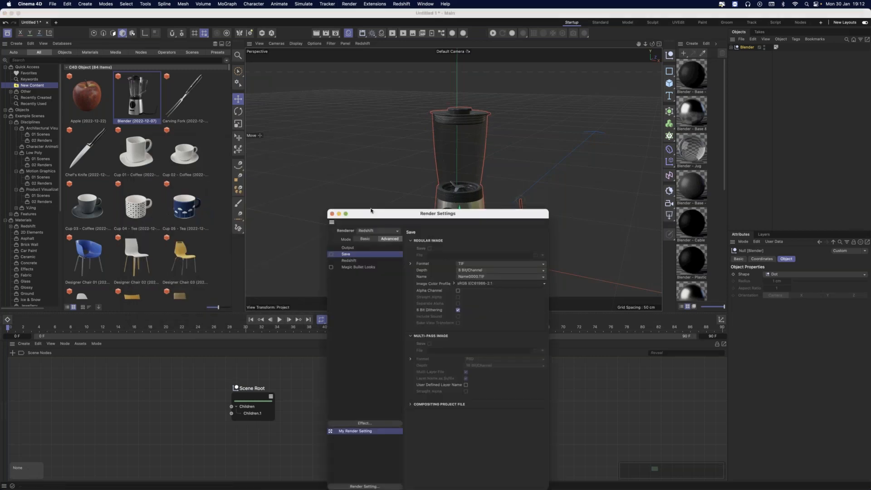
{"action": "left_click_drag", "start_coordinate": [372, 211], "coordinate": [137, 113]}
{"action": "left_click", "coordinate": [115, 164]}
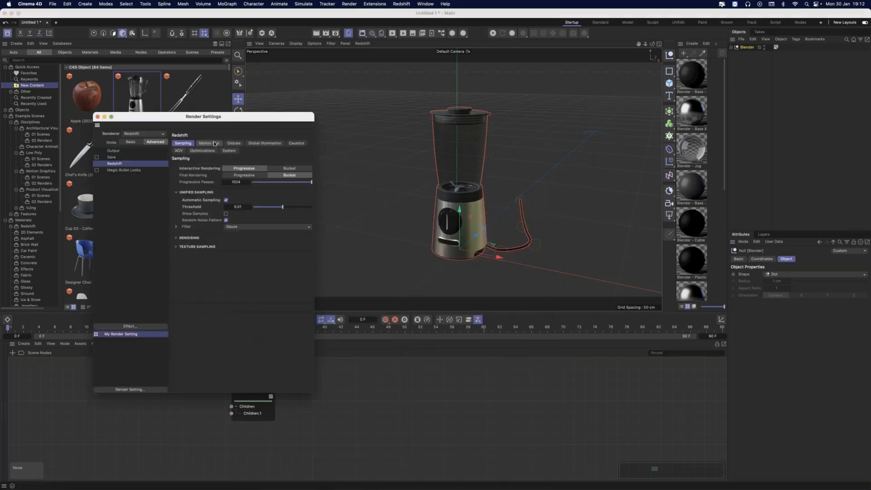
{"action": "left_click", "coordinate": [208, 143]}
{"action": "left_click", "coordinate": [221, 182]}
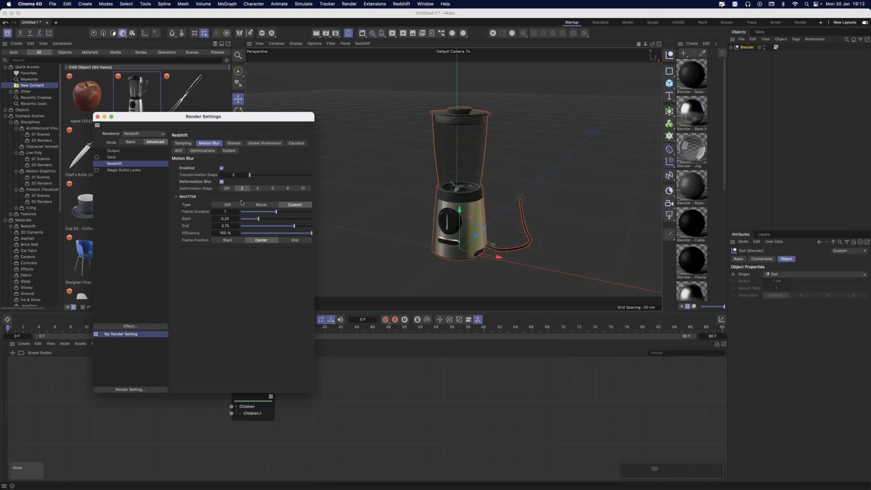
{"action": "left_click", "coordinate": [221, 182]}
{"action": "left_click", "coordinate": [222, 182]}
{"action": "left_click_drag", "start_coordinate": [268, 117], "coordinate": [291, 51]}
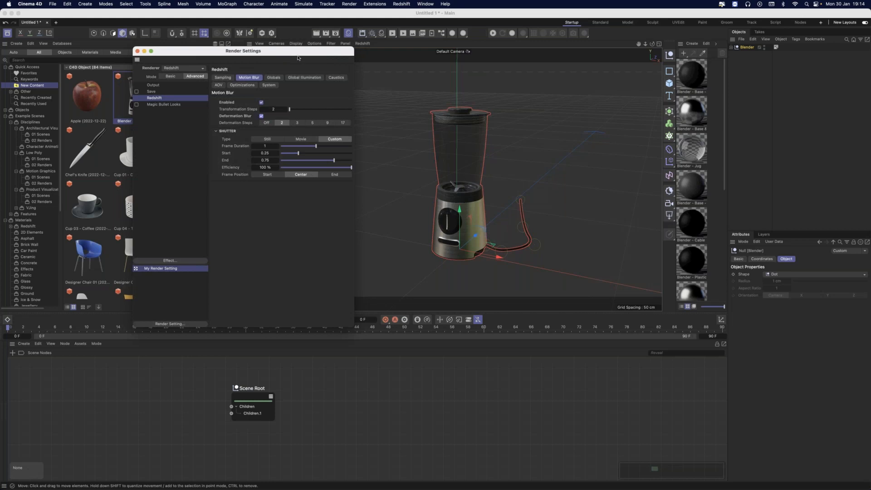
{"action": "left_click_drag", "start_coordinate": [315, 56], "coordinate": [346, 55]}
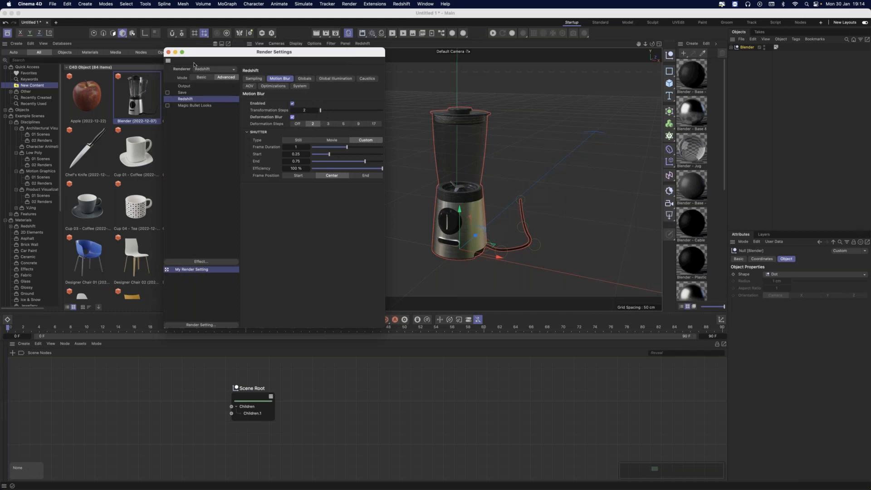
{"action": "left_click", "coordinate": [169, 53]}
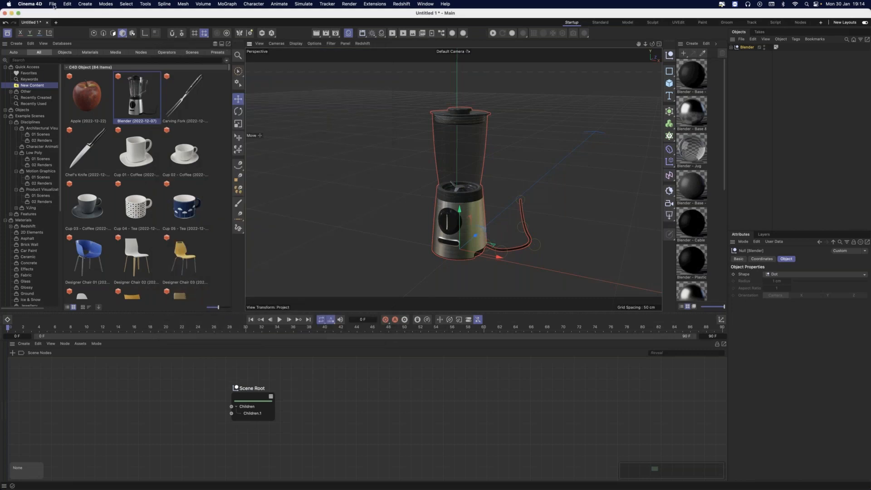
Set up an RS Proxy export of the Selected Objects with Lights and Polygon Connectivity turned off.
{"action": "left_click", "coordinate": [54, 5]}
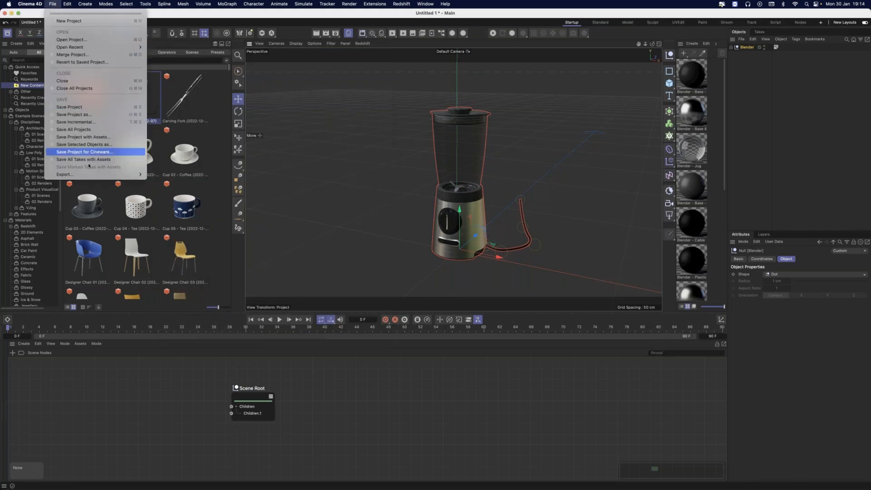
{"action": "mouse_move", "coordinate": [91, 174]}
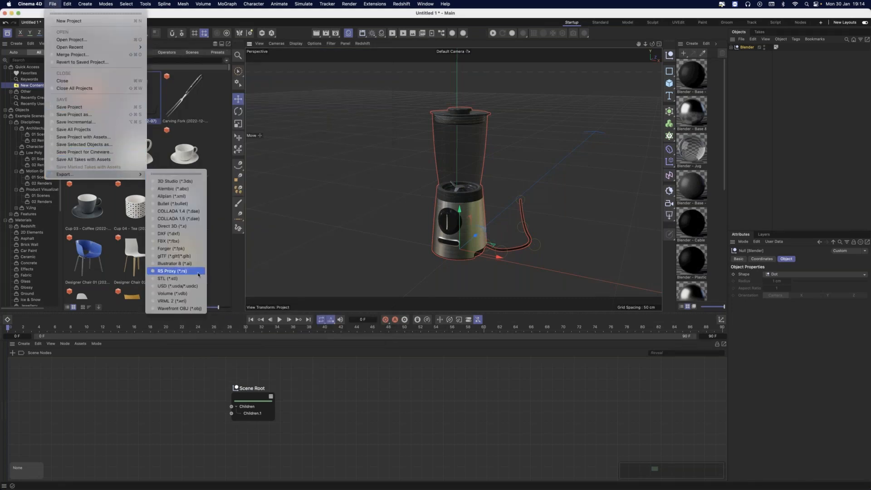
{"action": "left_click", "coordinate": [198, 272]}
{"action": "left_click", "coordinate": [179, 227]}
{"action": "left_click", "coordinate": [180, 242]}
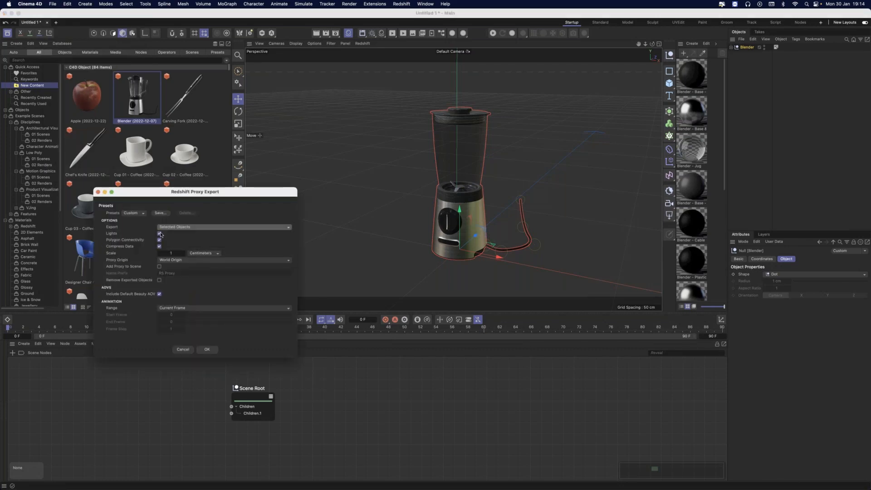
{"action": "left_click", "coordinate": [159, 234]}
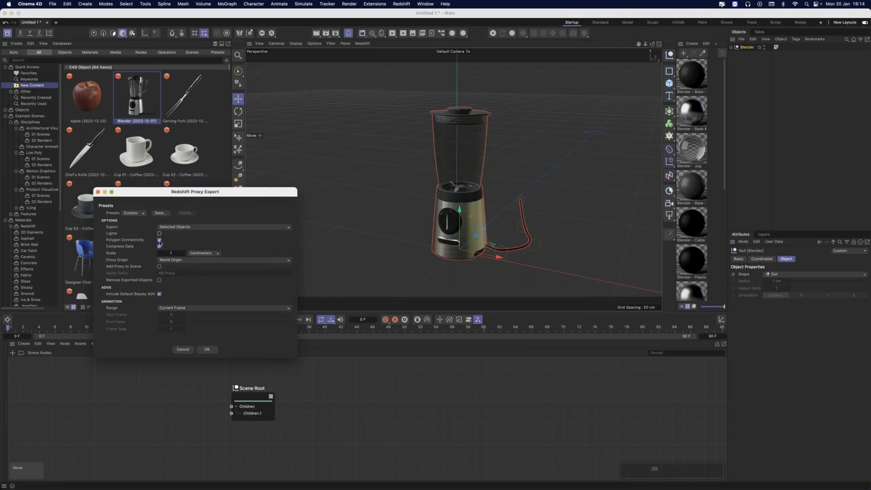
{"action": "left_click", "coordinate": [160, 241]}
{"action": "left_click", "coordinate": [160, 247]}
Confirm the export options and save the proxy as blender.rs in the PROXIES folder.
{"action": "left_click", "coordinate": [206, 350]}
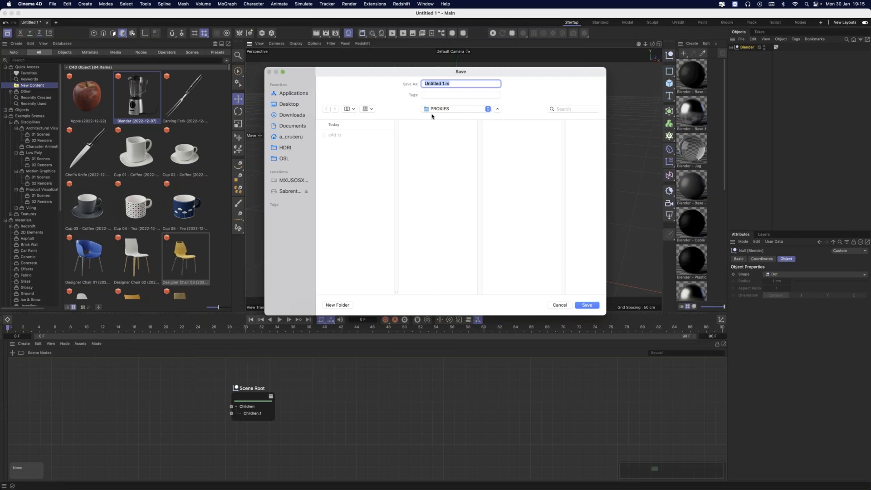
{"action": "type", "text": "blender.rs"}
{"action": "key", "text": "Return"}
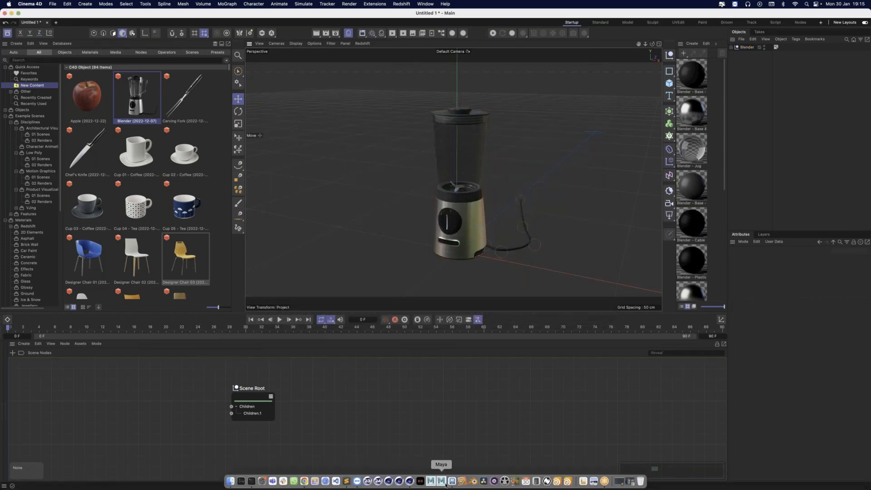
Switch to Maya and delete the red cube from the studio backdrop scene.
{"action": "left_click", "coordinate": [452, 482]}
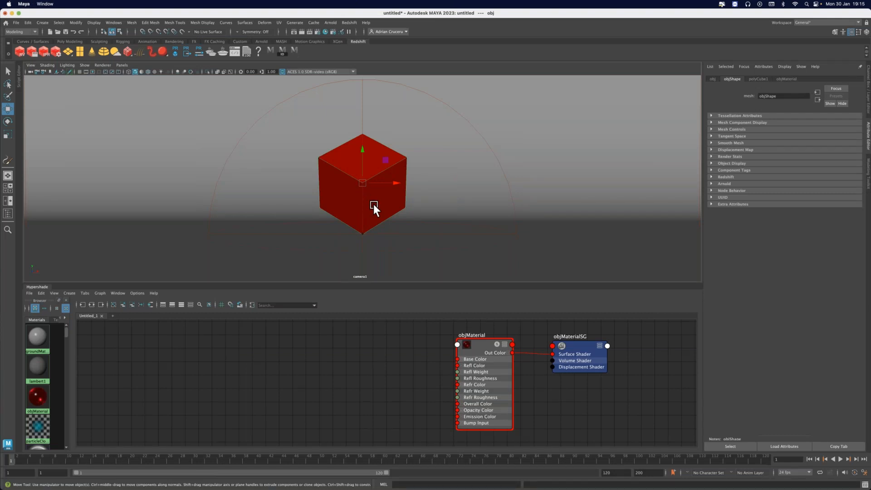
{"action": "key", "text": "Delete"}
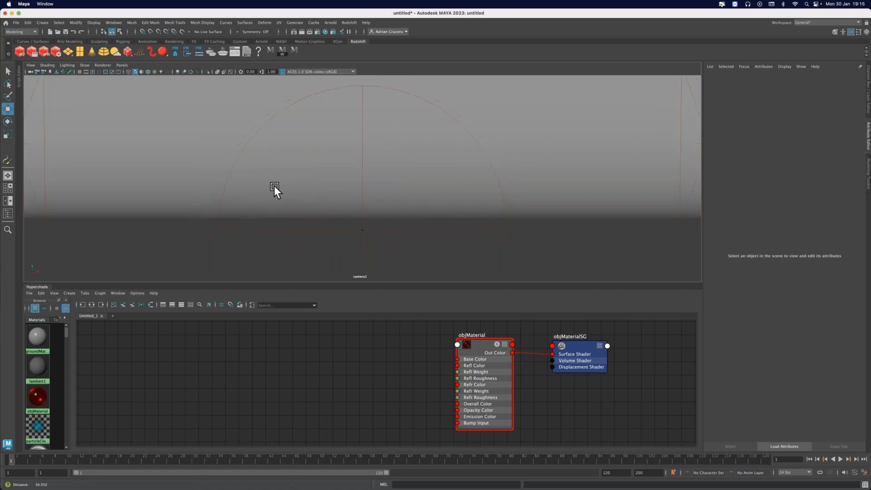
{"action": "scroll", "coordinate": [274, 188], "scroll_direction": "down", "scroll_amount": 10}
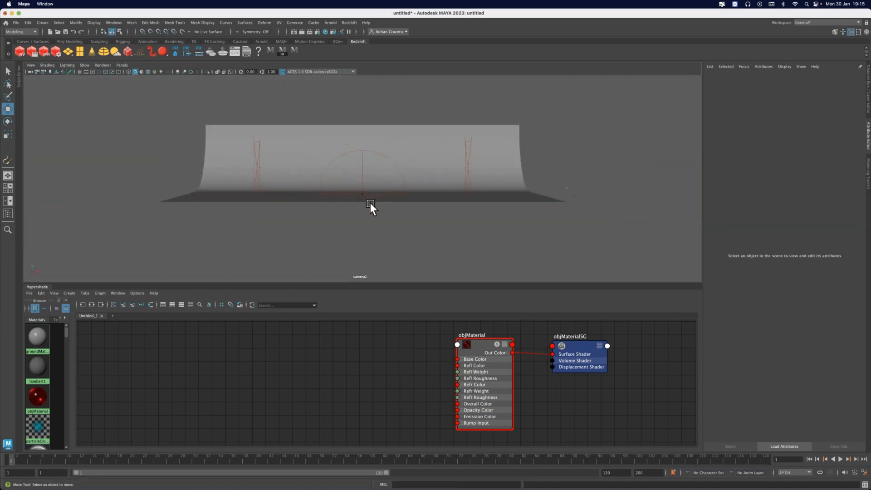
{"action": "left_click_drag", "start_coordinate": [370, 203], "coordinate": [352, 198], "text": "alt"}
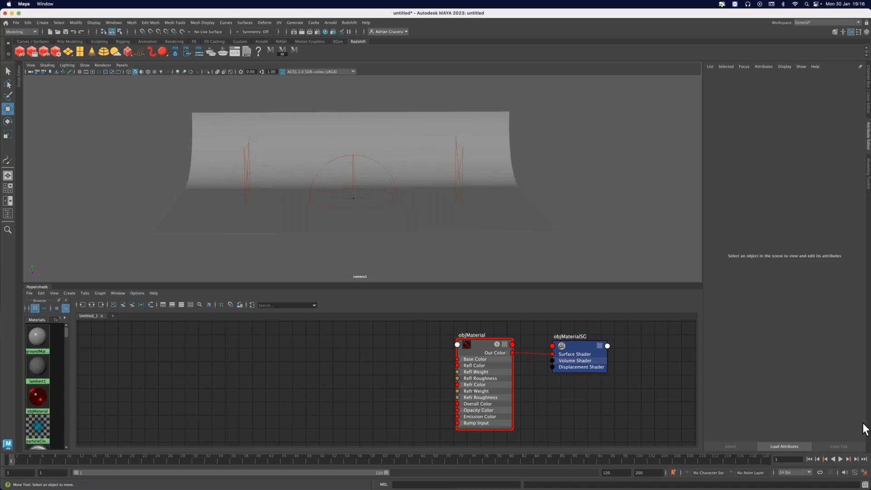
Try meter as the linear working unit in the general Settings preferences, return it to centimeter, and close the preferences.
{"action": "left_click", "coordinate": [864, 472]}
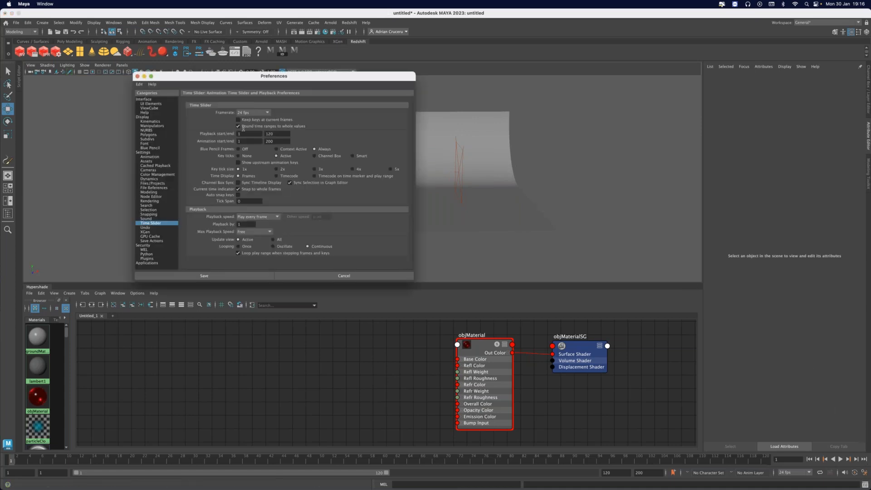
{"action": "left_click", "coordinate": [167, 153]}
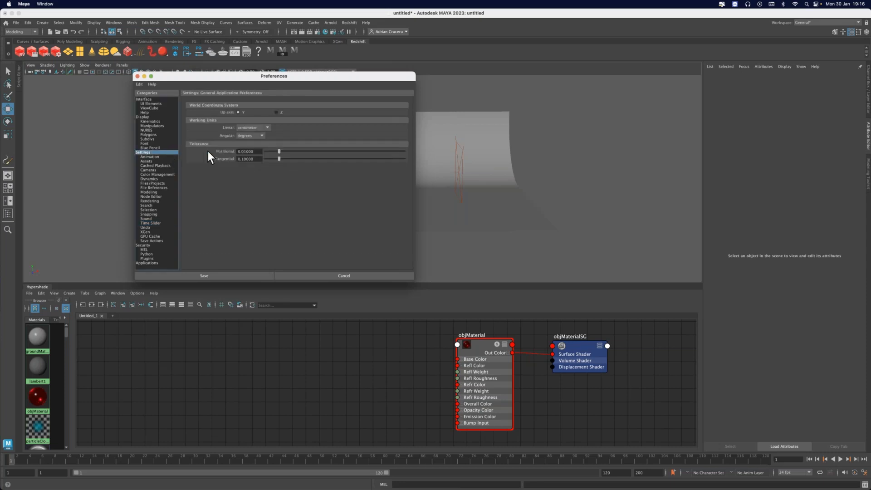
{"action": "left_click", "coordinate": [253, 128]}
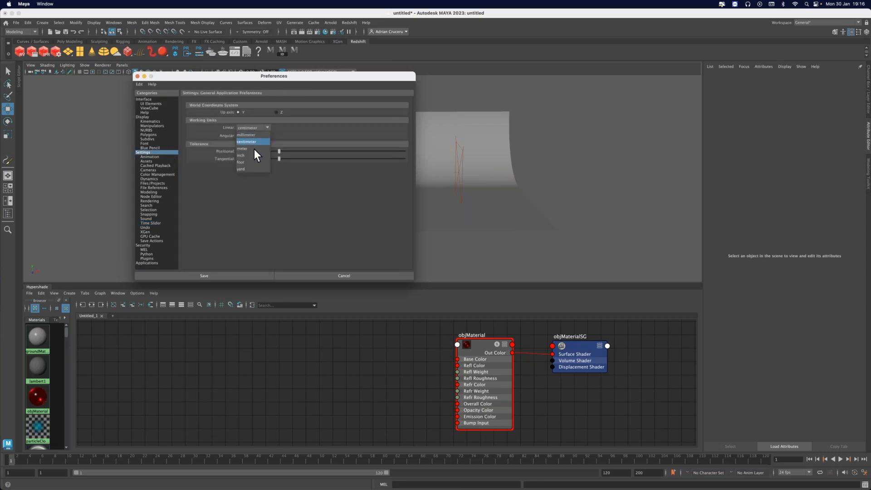
{"action": "left_click", "coordinate": [254, 149]}
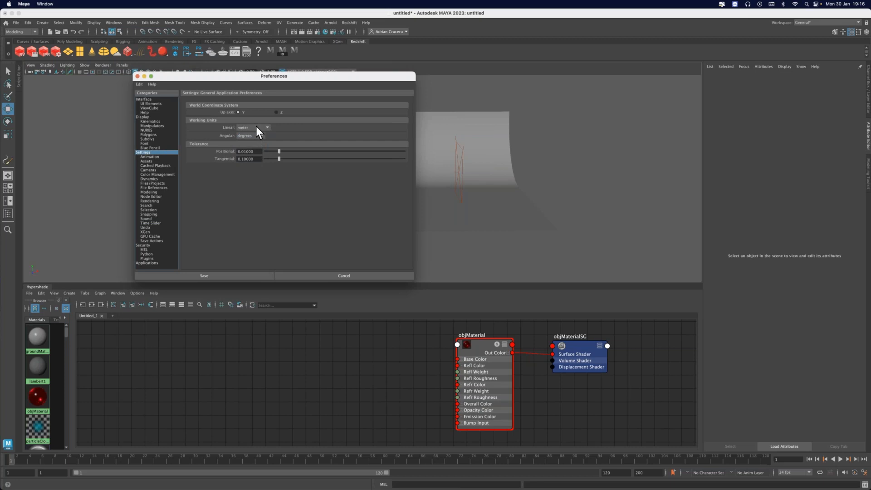
{"action": "left_click", "coordinate": [256, 129]}
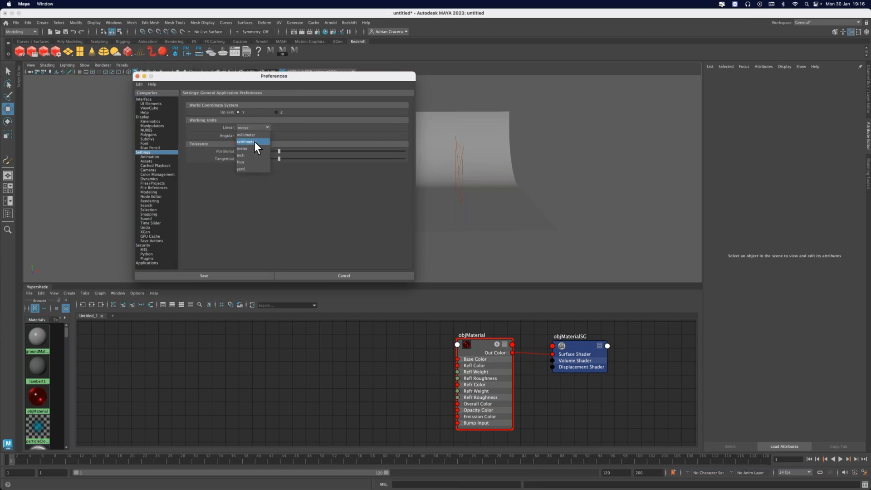
{"action": "left_click", "coordinate": [255, 142]}
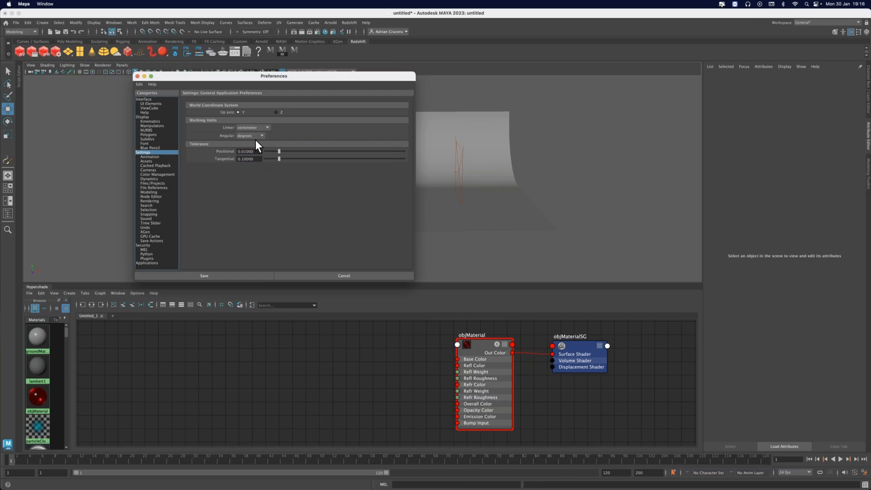
{"action": "left_click", "coordinate": [247, 128]}
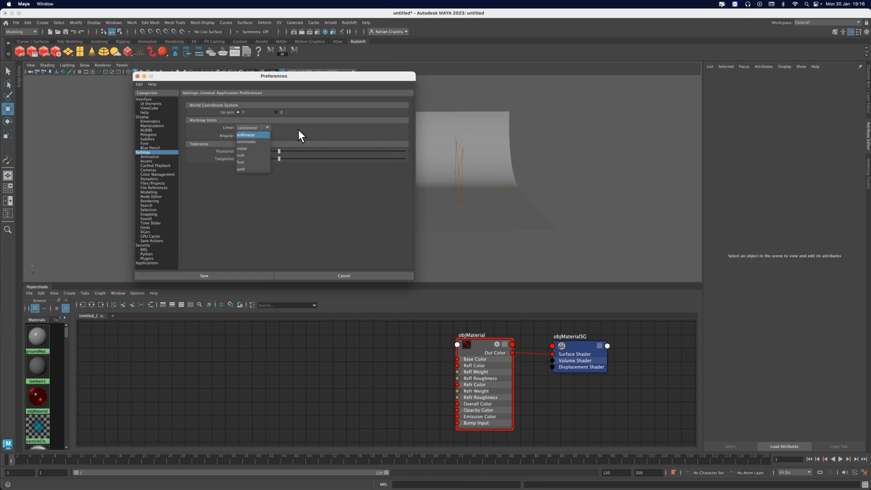
{"action": "left_click", "coordinate": [293, 131]}
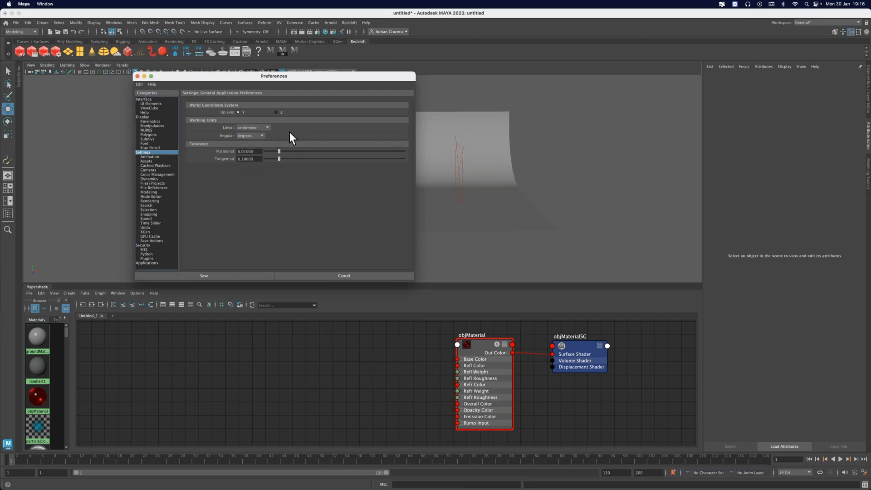
{"action": "left_click", "coordinate": [138, 77]}
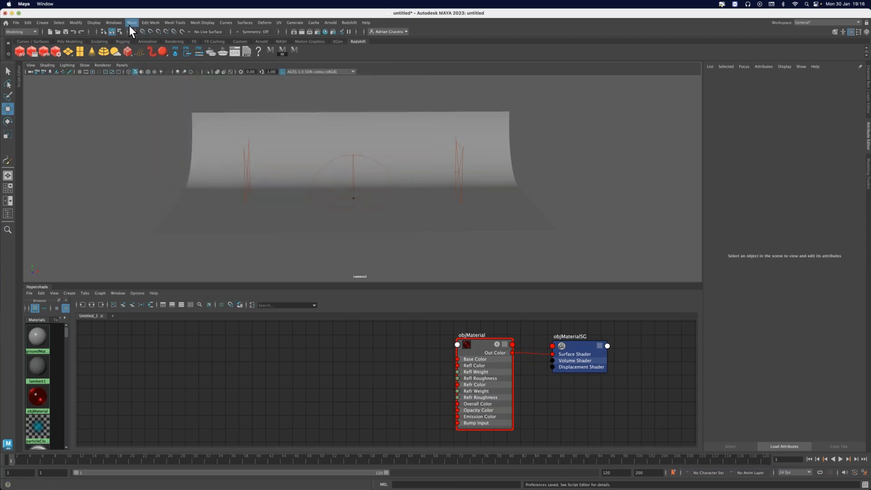
Create a polygon cube with default dimensions at the scene centre and select it with the Select tool.
{"action": "key", "text": "space"}
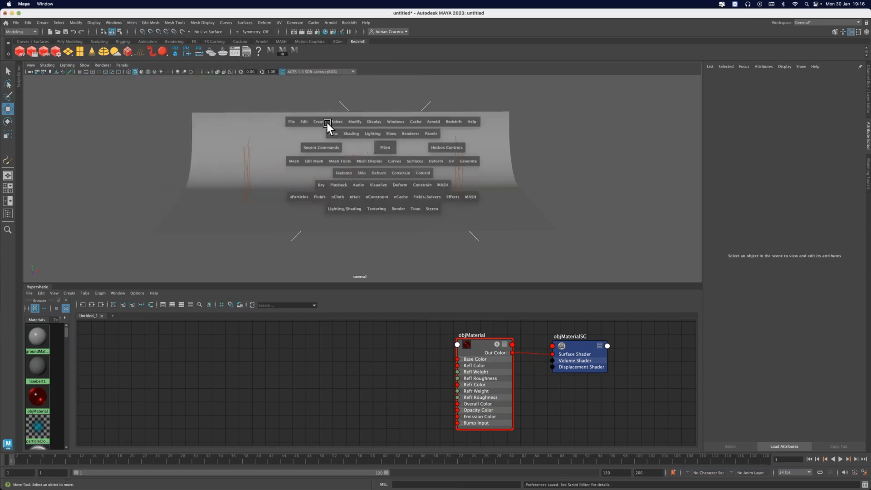
{"action": "left_click", "coordinate": [319, 120]}
{"action": "mouse_move", "coordinate": [407, 153]}
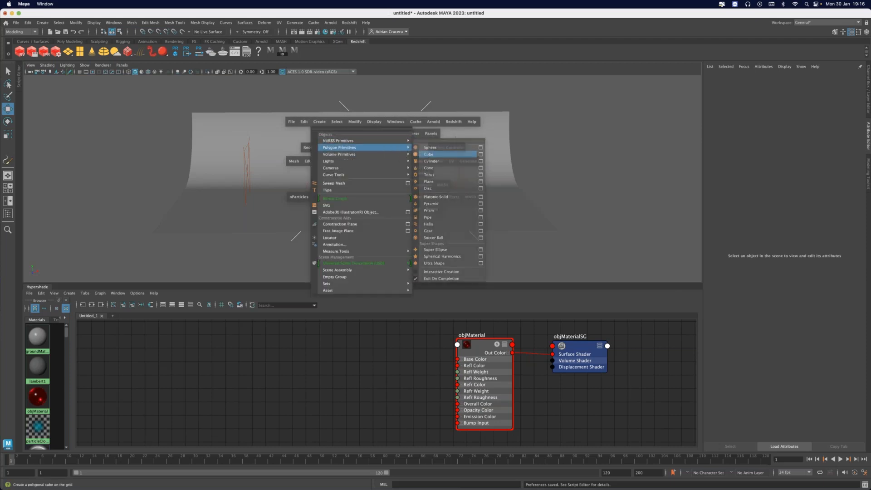
{"action": "left_click", "coordinate": [425, 155]}
{"action": "left_click", "coordinate": [400, 208]}
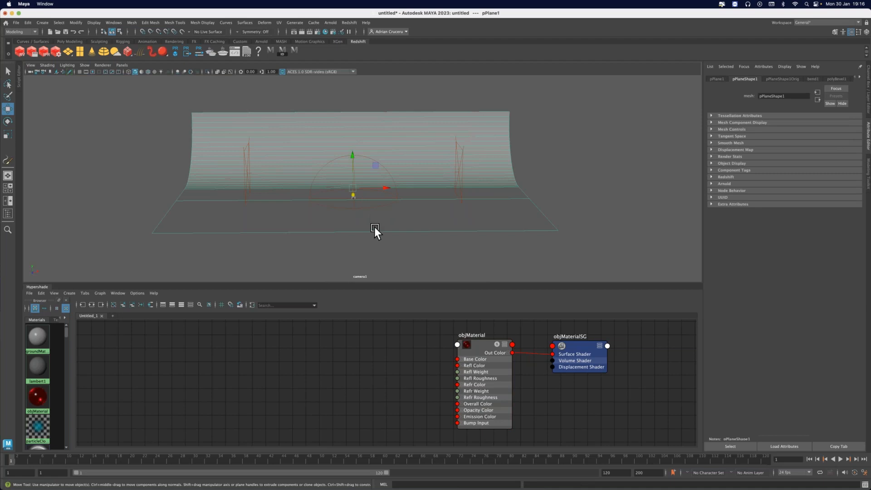
{"action": "scroll", "coordinate": [448, 189], "scroll_direction": "up", "scroll_amount": 5}
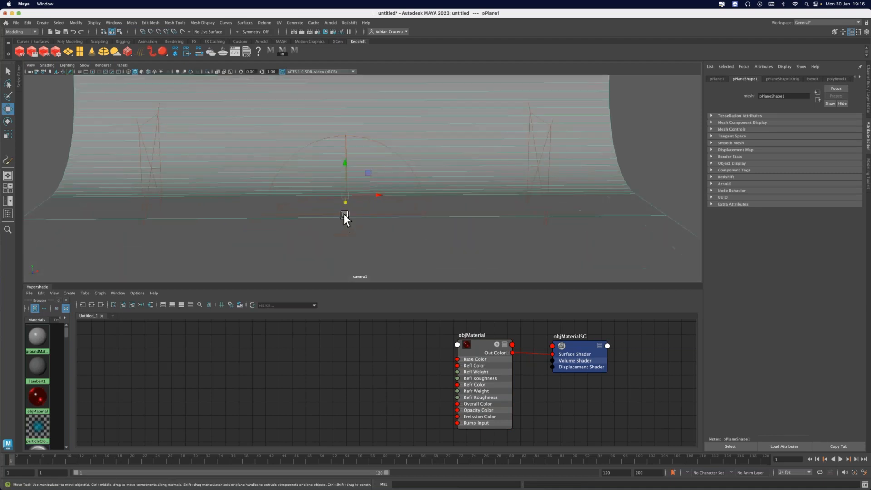
{"action": "left_click", "coordinate": [341, 211]}
{"action": "key", "text": "q"}
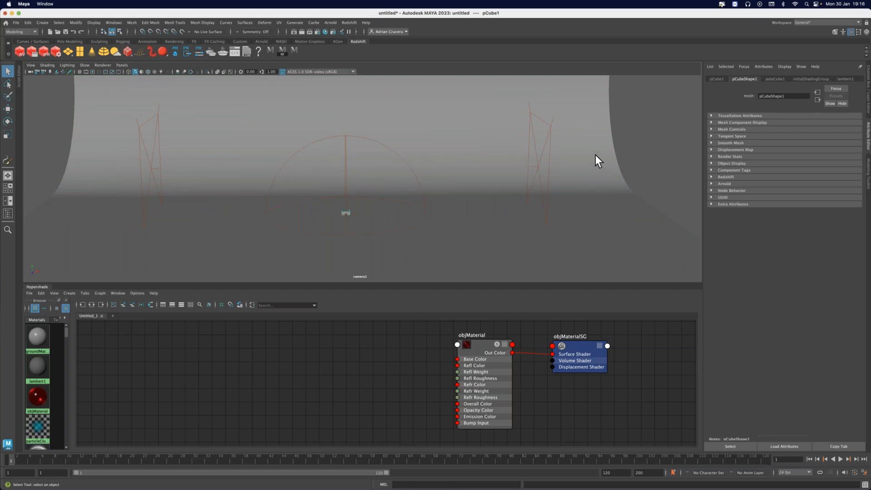
Examine the width, height and depth of the new polygon cube in its polyCube1 attributes.
{"action": "left_click", "coordinate": [773, 79]}
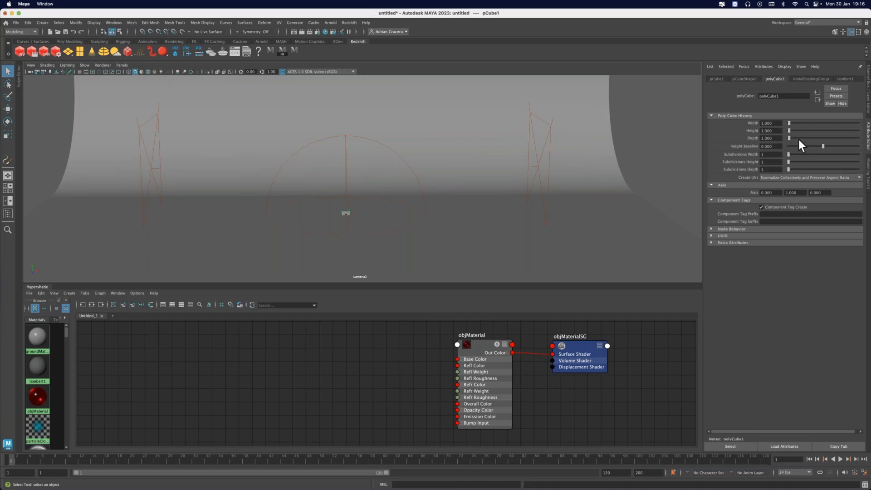
{"action": "left_click", "coordinate": [767, 123]}
{"action": "left_click_drag", "start_coordinate": [774, 131], "coordinate": [723, 135]}
Switch to Cinema 4D and add a Cube primitive to the blender scene for a size comparison.
{"action": "mouse_move", "coordinate": [444, 483]}
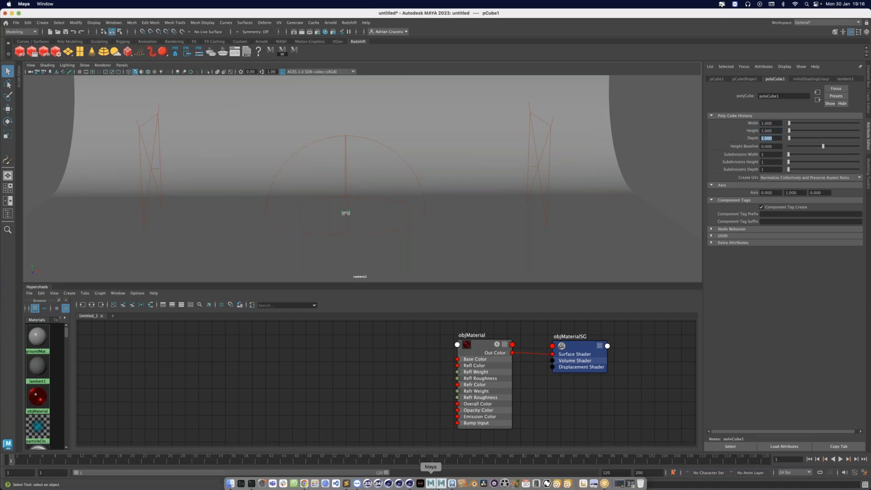
{"action": "left_click", "coordinate": [410, 481]}
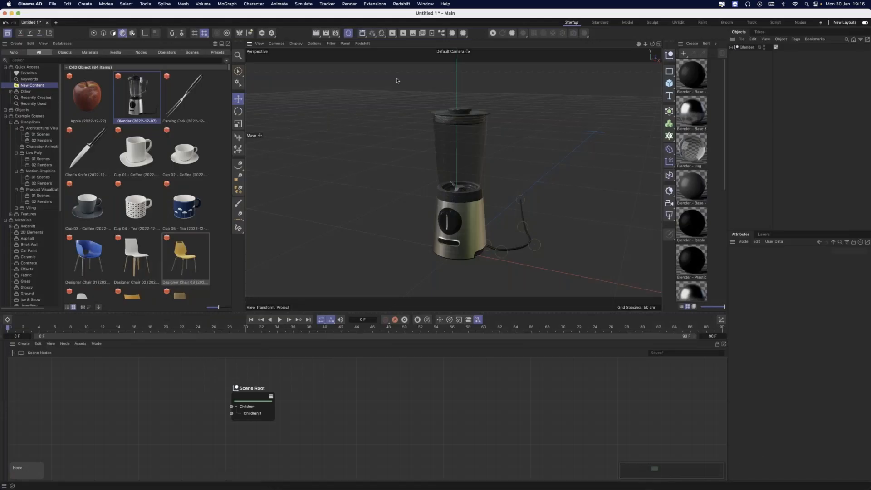
{"action": "left_click", "coordinate": [669, 83]}
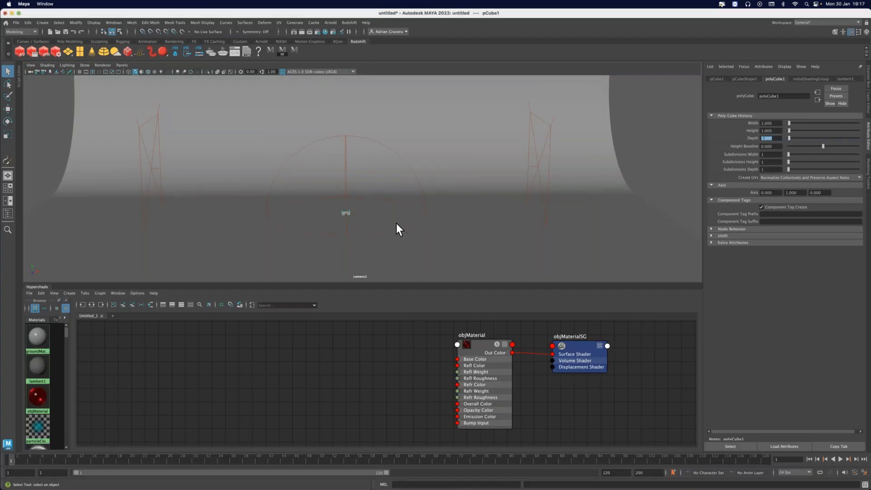
Delete the small polygon cube from the Maya scene.
{"action": "middle_click_drag", "start_coordinate": [393, 213], "coordinate": [404, 210], "text": "alt"}
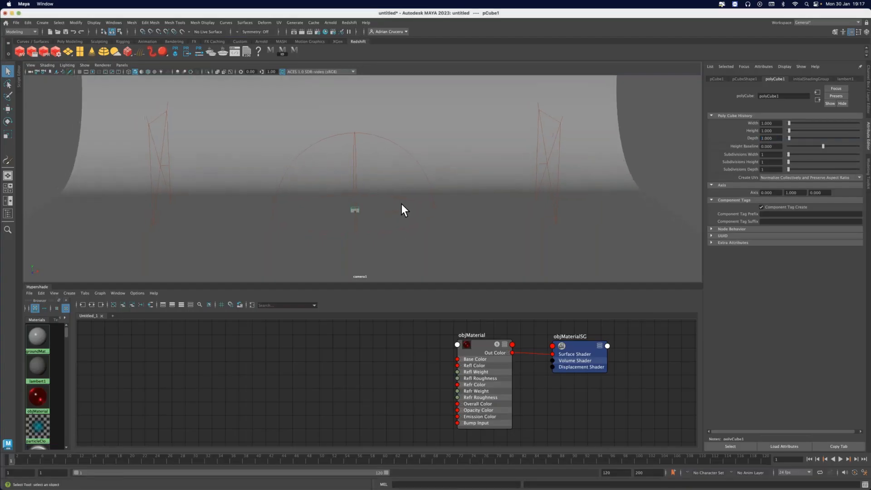
{"action": "left_click", "coordinate": [401, 204]}
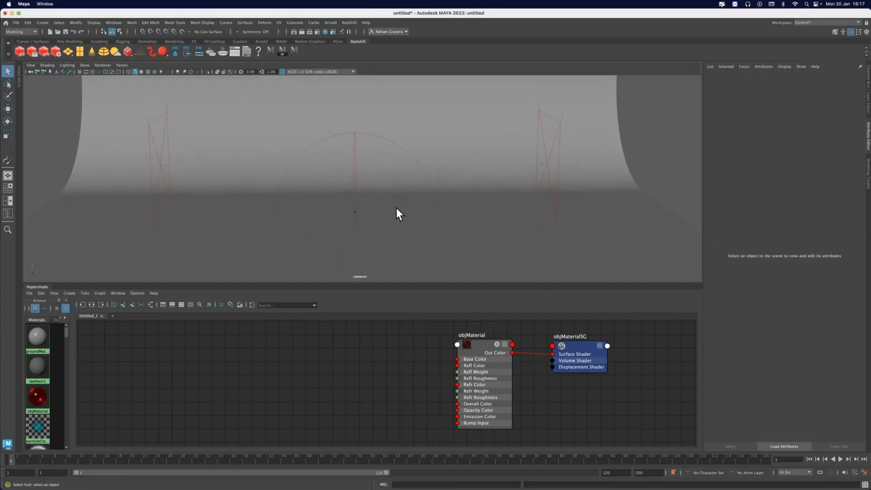
{"action": "left_click_drag", "start_coordinate": [397, 207], "coordinate": [397, 208], "text": "alt"}
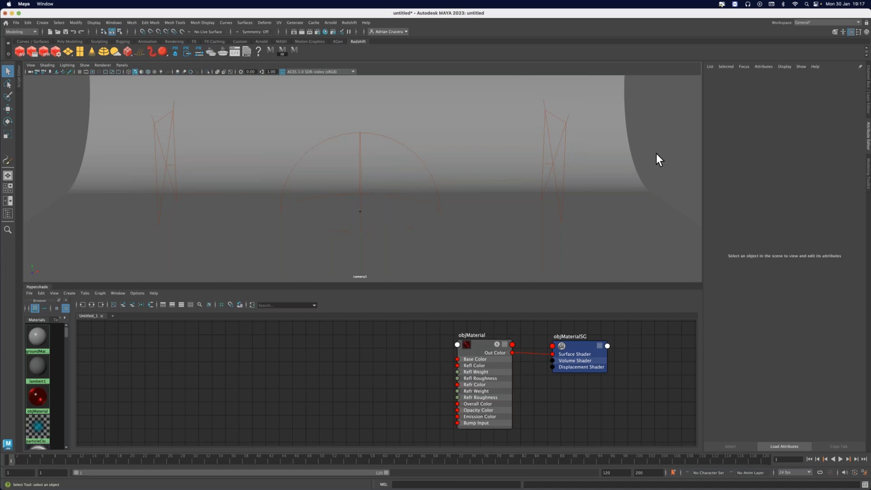
Create a polygon sphere at the scene centre and raise it vertically until it rests on the backdrop floor.
{"action": "key", "text": "space"}
{"action": "left_click_drag", "start_coordinate": [402, 124], "coordinate": [500, 151]}
{"action": "middle_click_drag", "start_coordinate": [363, 207], "coordinate": [369, 206], "text": "alt"}
{"action": "key", "text": "w"}
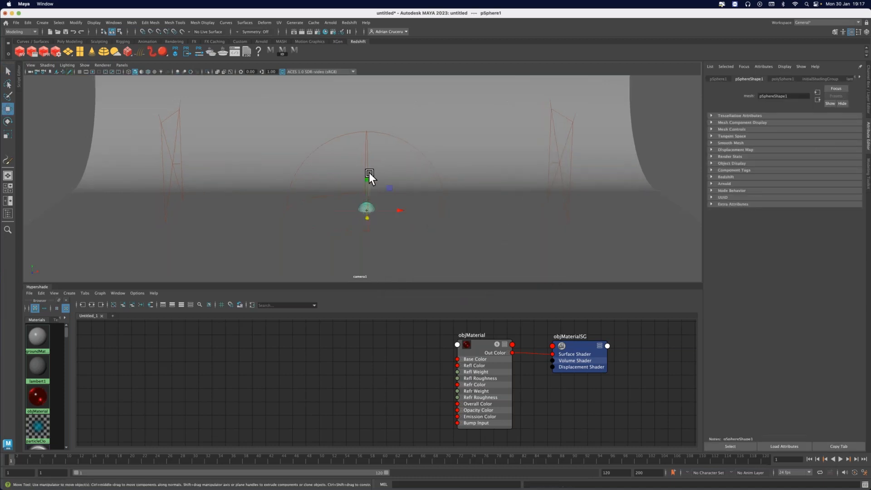
{"action": "key", "text": "z"}
{"action": "left_click_drag", "start_coordinate": [365, 186], "coordinate": [368, 179]}
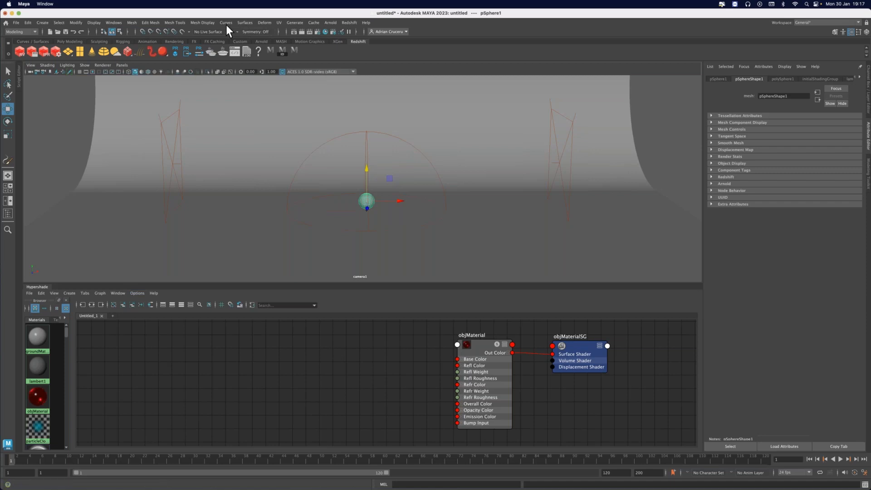
Open the Node Editor for the new sphere and examine its polySphere1, pSphereShape1 and pSphere1 nodes.
{"action": "left_click", "coordinate": [114, 22]}
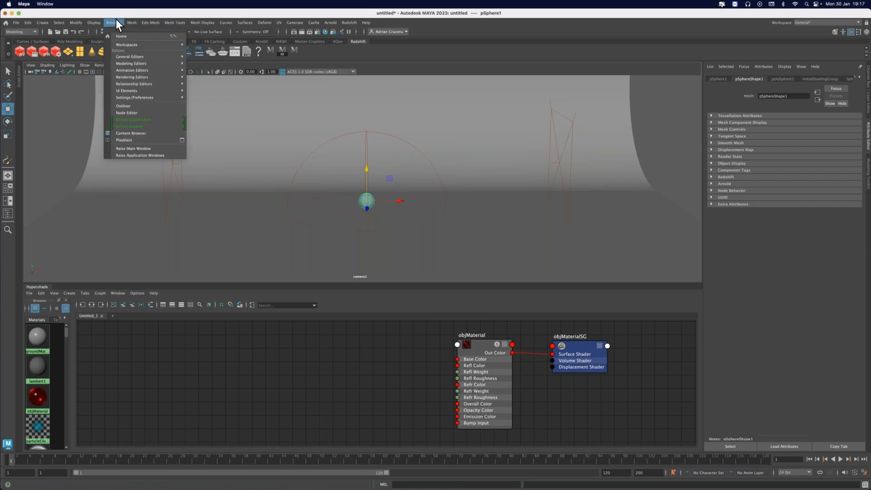
{"action": "left_click", "coordinate": [134, 112]}
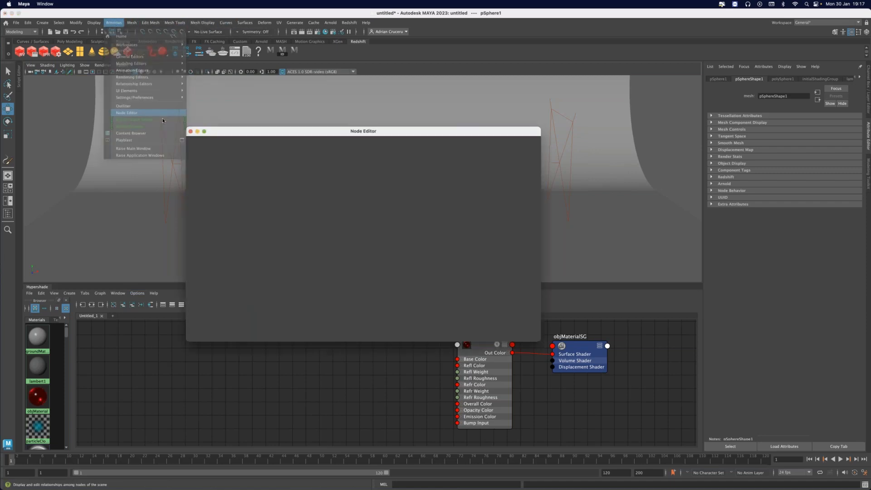
{"action": "left_click", "coordinate": [225, 148]}
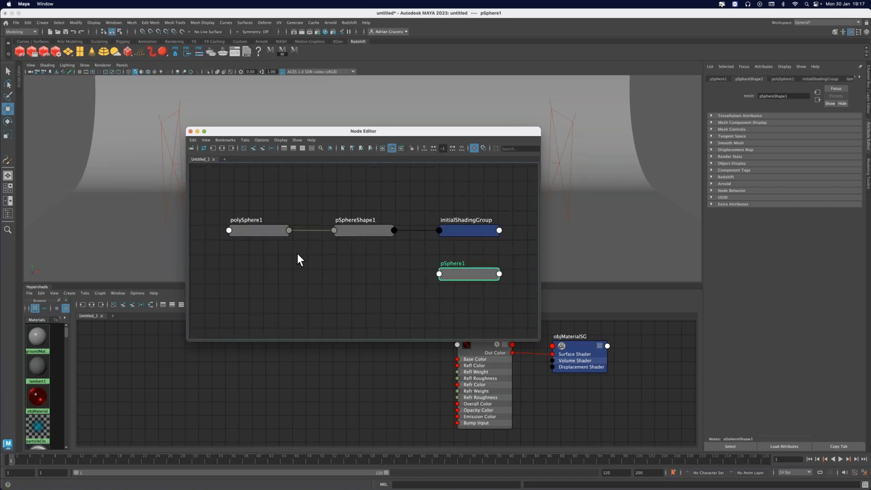
{"action": "left_click", "coordinate": [263, 222]}
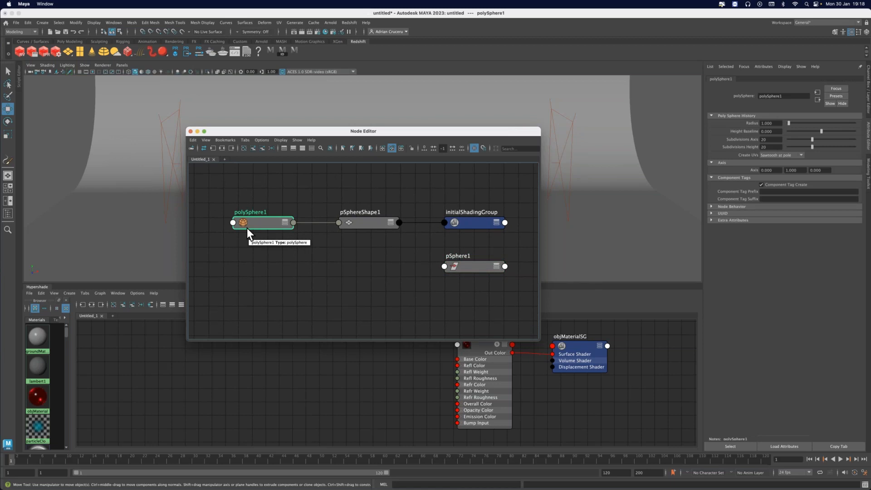
{"action": "left_click", "coordinate": [367, 221]}
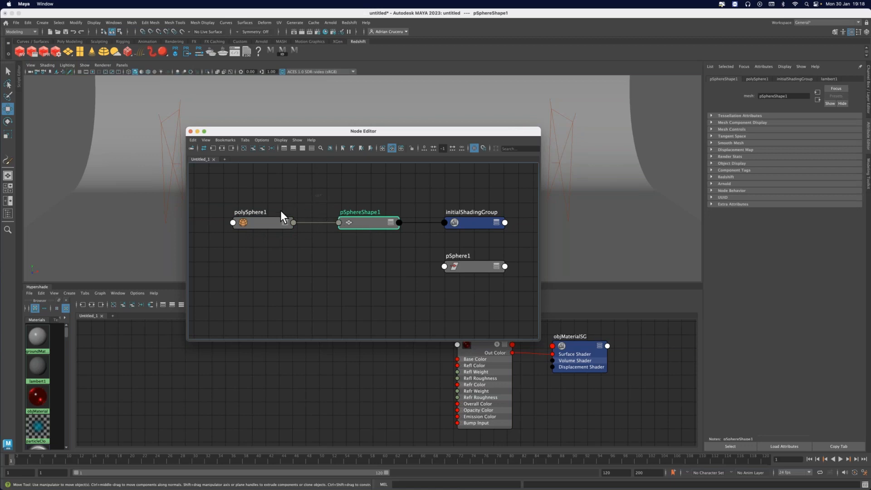
{"action": "left_click_drag", "start_coordinate": [218, 254], "coordinate": [215, 257]}
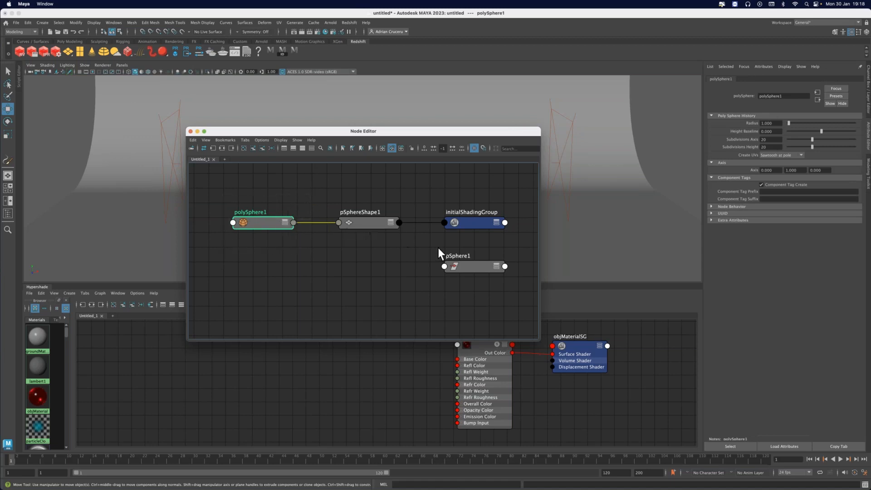
{"action": "left_click", "coordinate": [471, 272]}
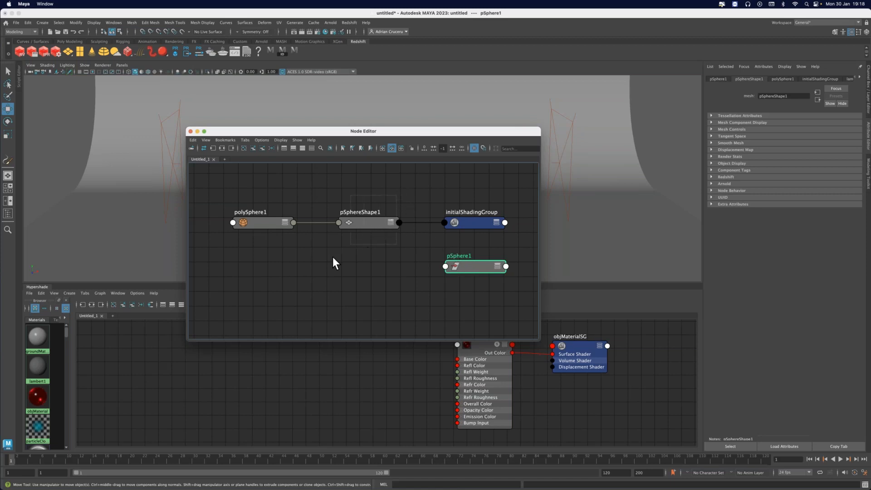
Expand the polySphere1 and pSphereShape1 nodes to their connected attributes and move polySphere1 up and away from the shape node.
{"action": "left_click", "coordinate": [300, 239]}
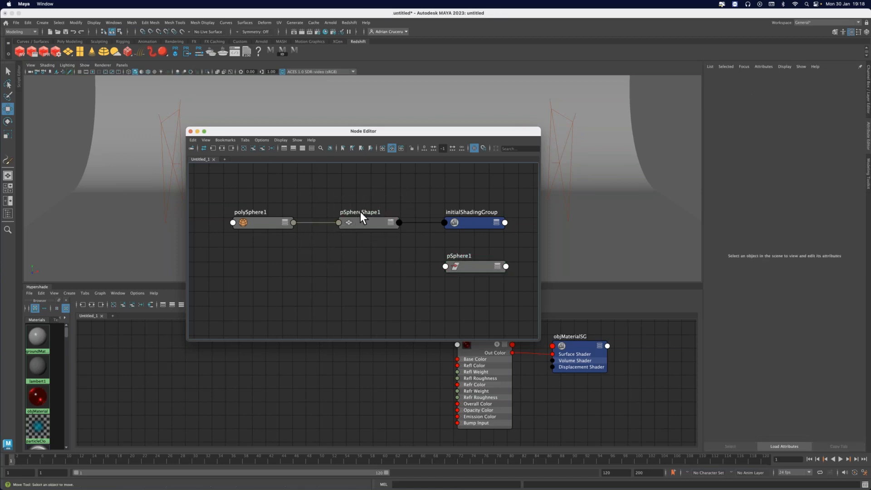
{"action": "left_click_drag", "start_coordinate": [277, 246], "coordinate": [268, 255]}
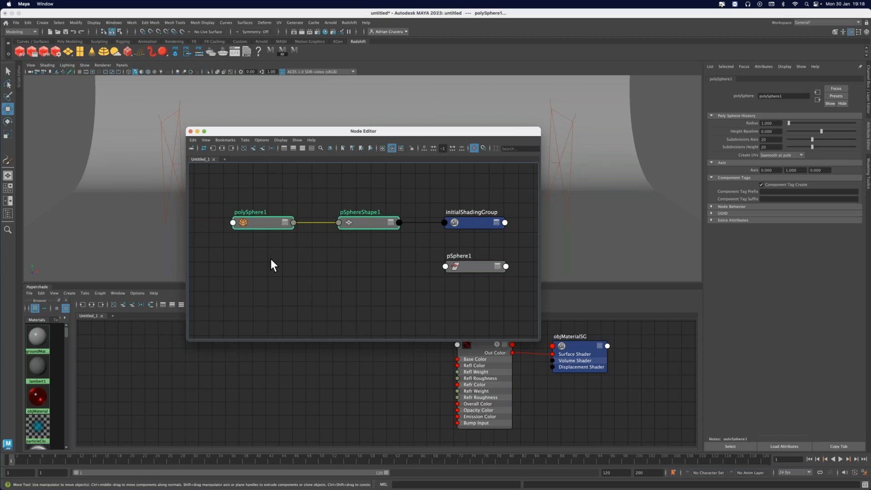
{"action": "key", "text": "3"}
{"action": "key", "text": "2"}
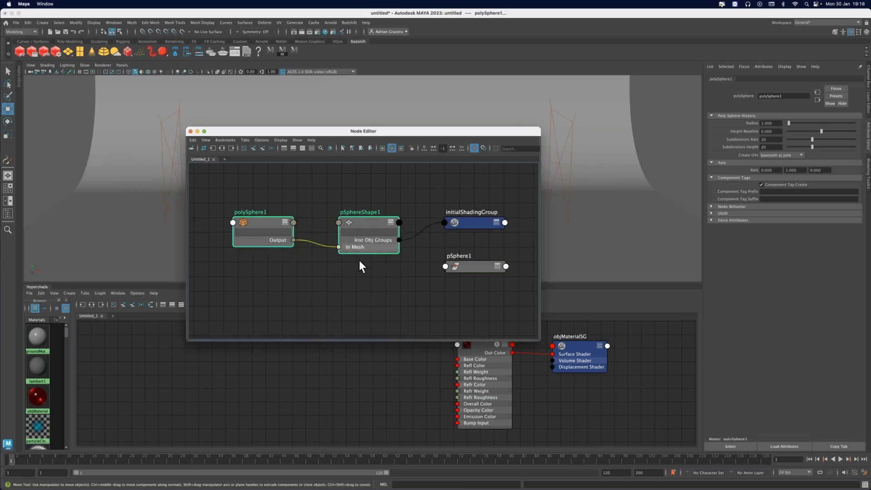
{"action": "left_click", "coordinate": [358, 259]}
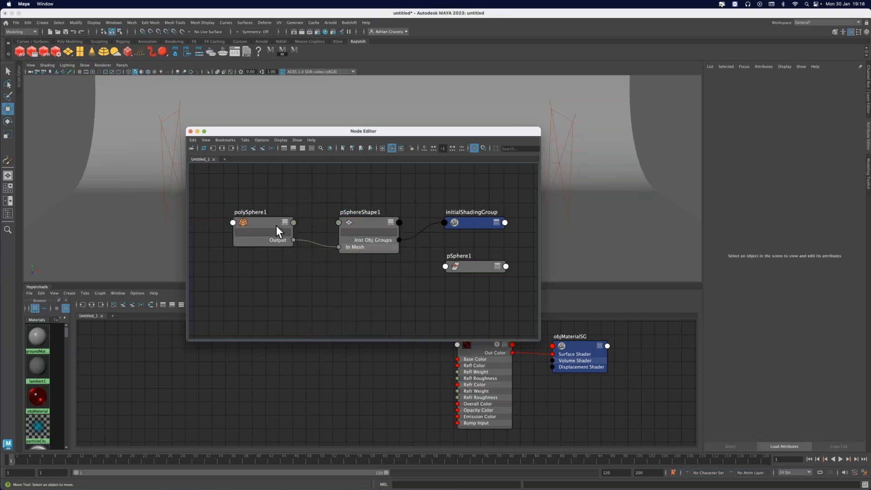
{"action": "left_click_drag", "start_coordinate": [270, 219], "coordinate": [260, 203]}
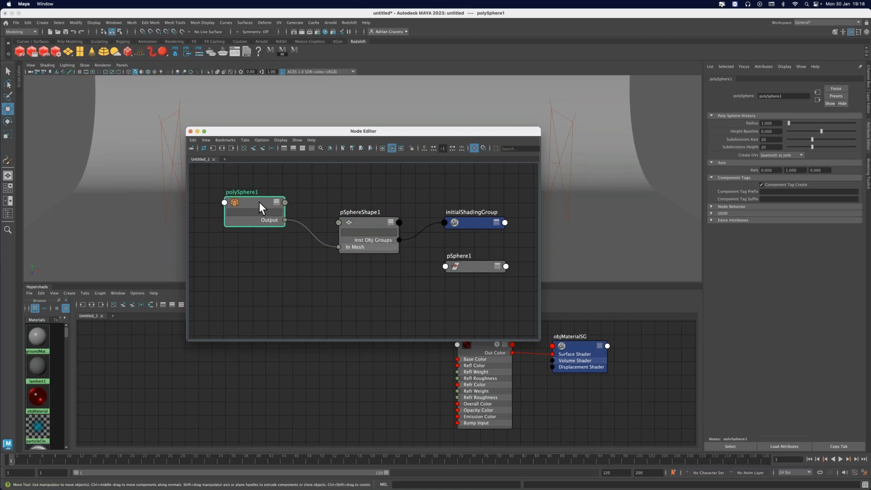
Examine the In Mesh connection on pSphereShape1 and the separate pSphere1 transform node.
{"action": "left_click", "coordinate": [353, 247]}
{"action": "left_click", "coordinate": [360, 287]}
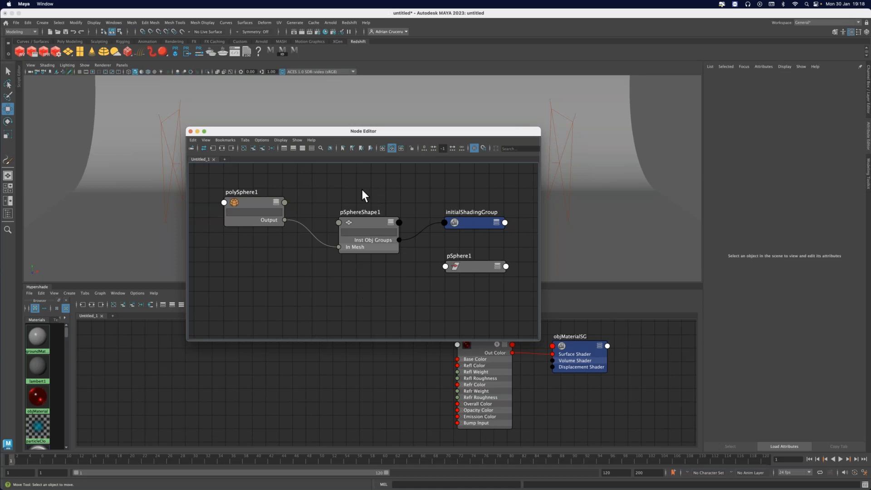
{"action": "left_click_drag", "start_coordinate": [368, 286], "coordinate": [369, 288]}
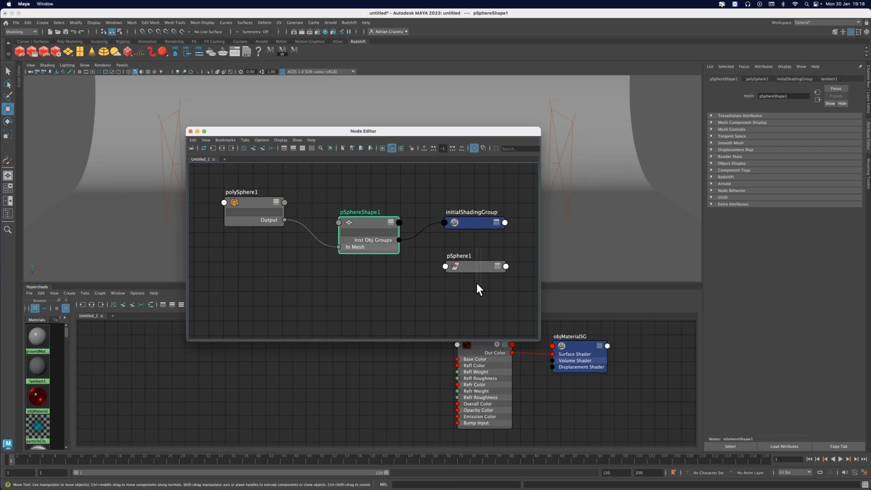
{"action": "left_click_drag", "start_coordinate": [472, 294], "coordinate": [473, 295]}
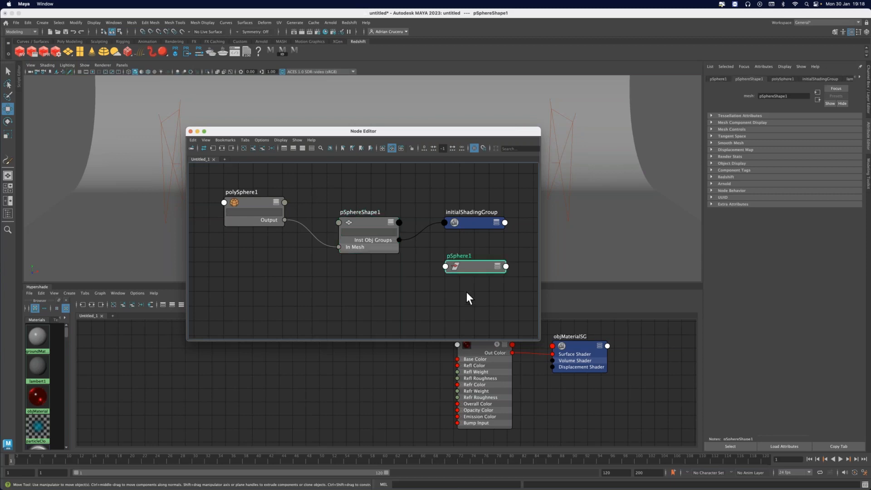
{"action": "left_click", "coordinate": [216, 242]}
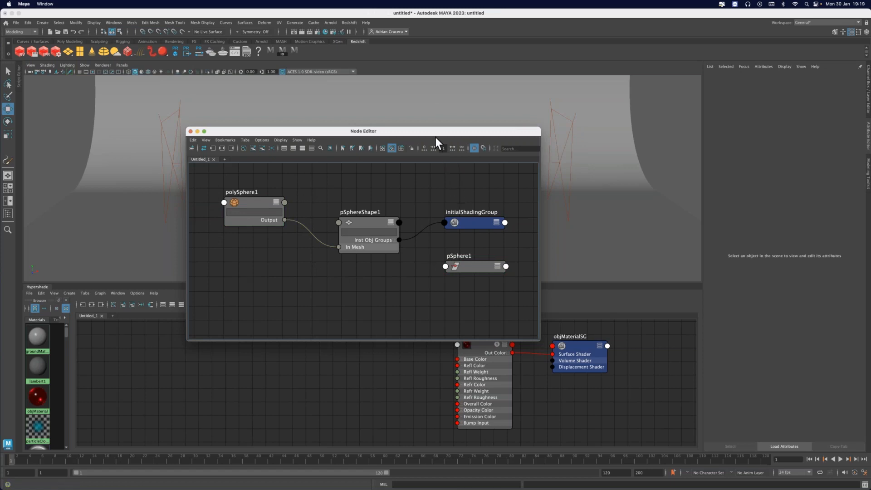
Move the Node Editor clear of the sphere and create a Redshift proxy from the selected sphere using the command's options.
{"action": "left_click_drag", "start_coordinate": [439, 132], "coordinate": [382, 193]}
{"action": "left_click_drag", "start_coordinate": [355, 229], "coordinate": [307, 232]}
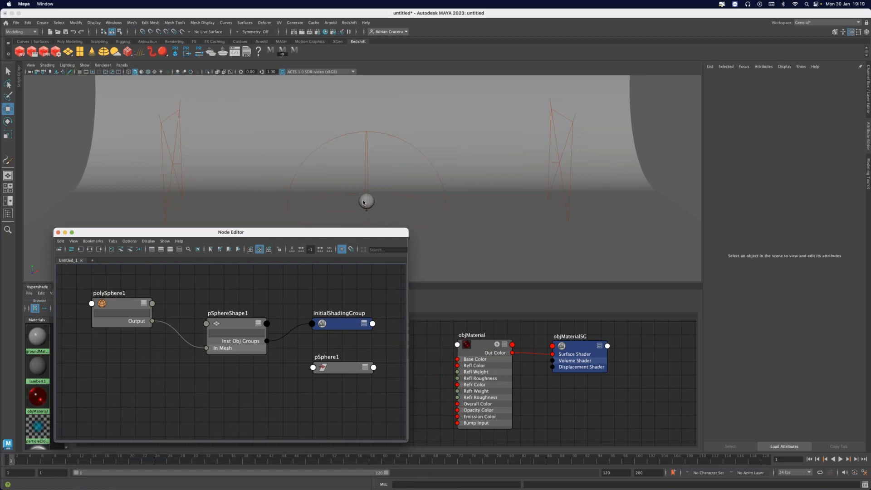
{"action": "left_click", "coordinate": [363, 202]}
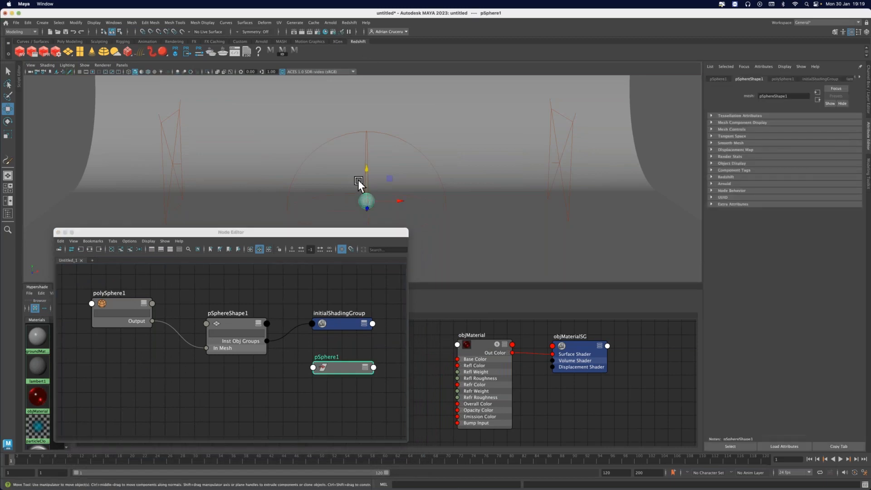
{"action": "left_click", "coordinate": [345, 22]}
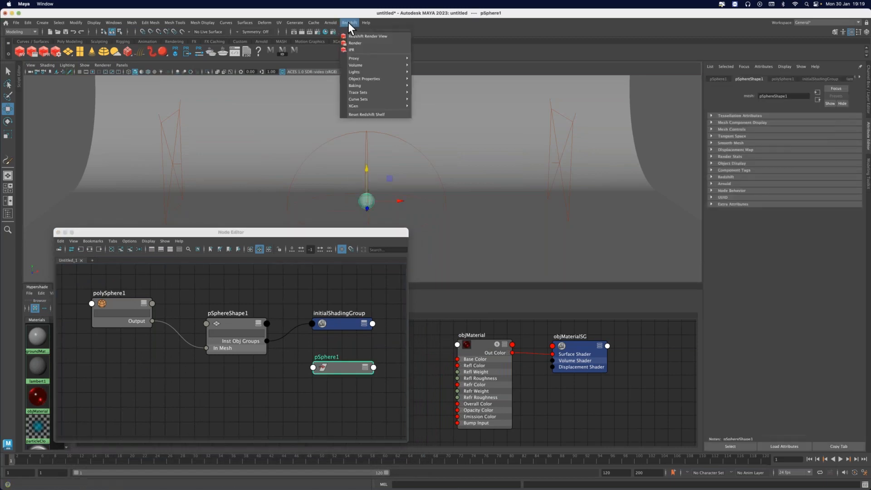
{"action": "mouse_move", "coordinate": [385, 58]}
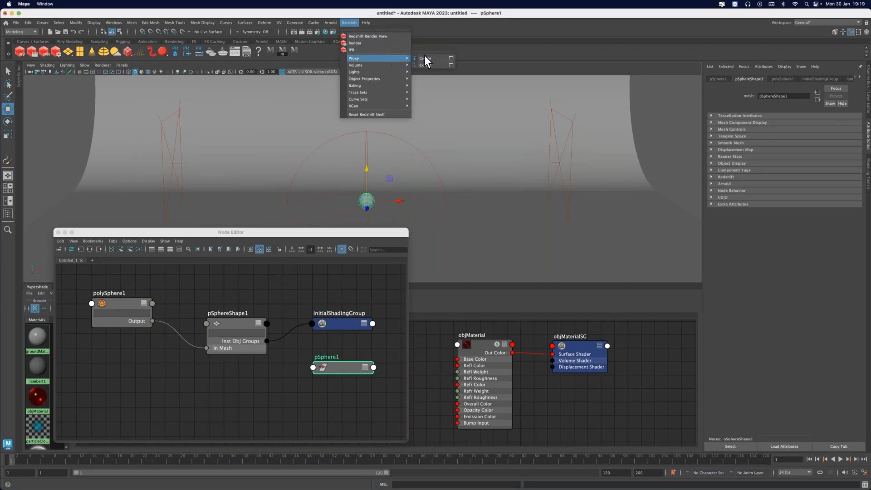
{"action": "left_click", "coordinate": [451, 58]}
{"action": "left_click_drag", "start_coordinate": [491, 84], "coordinate": [635, 78]}
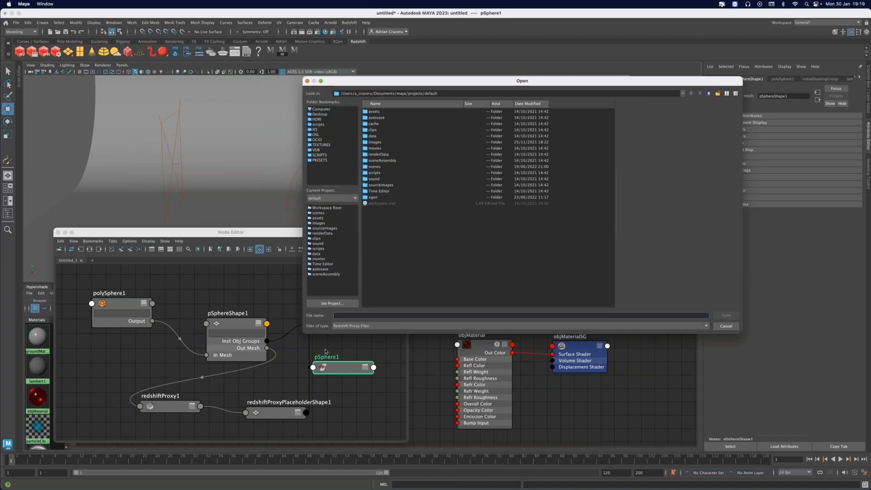
Load blender.rs from the PROXIES folder on the Desktop as the proxy file.
{"action": "left_click_drag", "start_coordinate": [399, 85], "coordinate": [507, 103]}
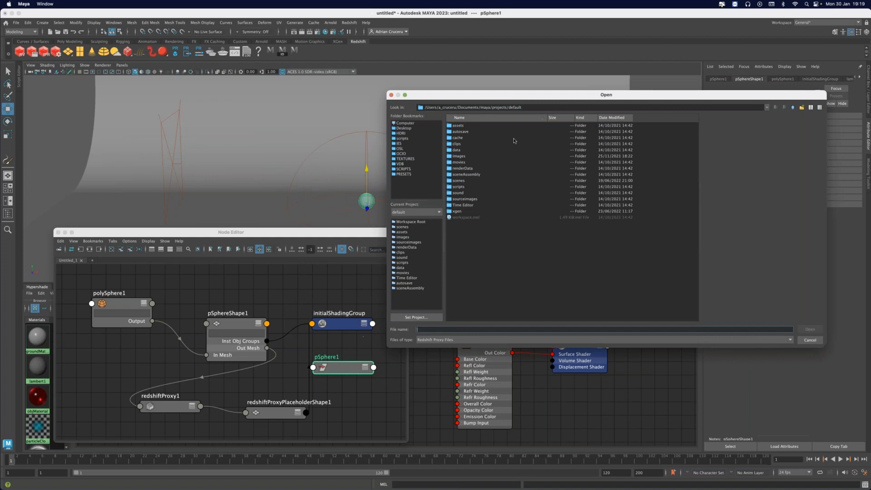
{"action": "left_click_drag", "start_coordinate": [525, 94], "coordinate": [505, 93]}
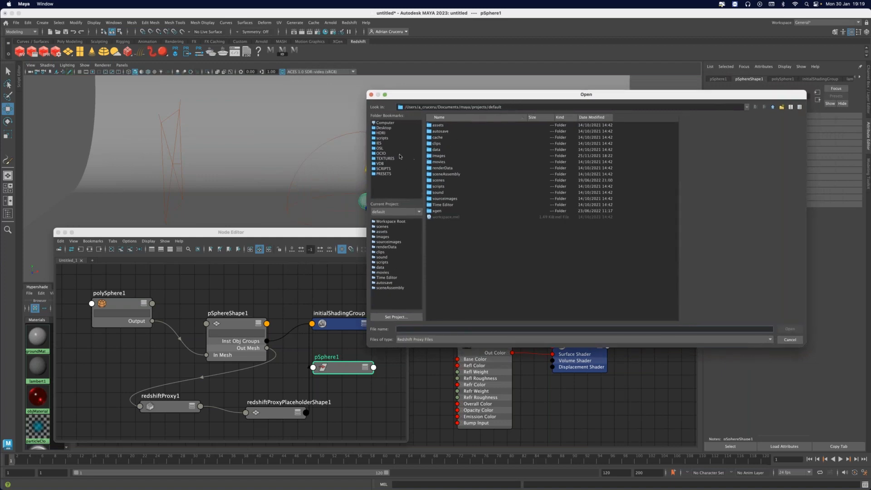
{"action": "left_click", "coordinate": [385, 128]}
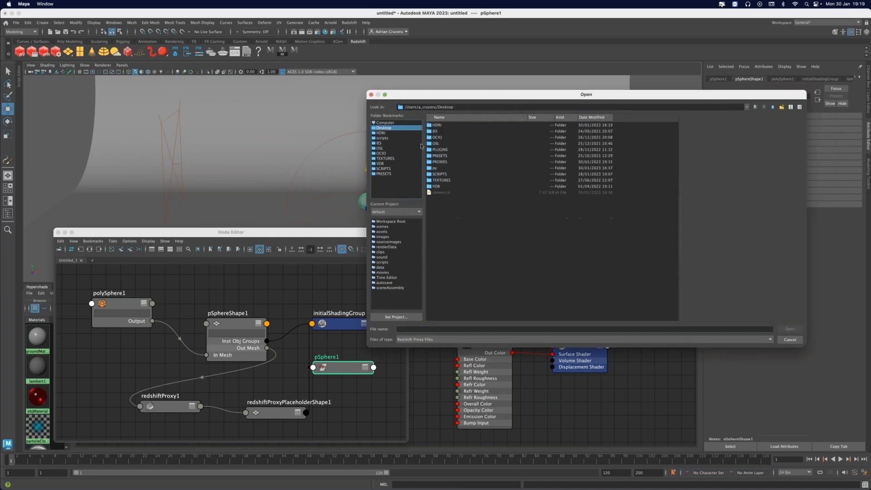
{"action": "double_click", "coordinate": [439, 162]}
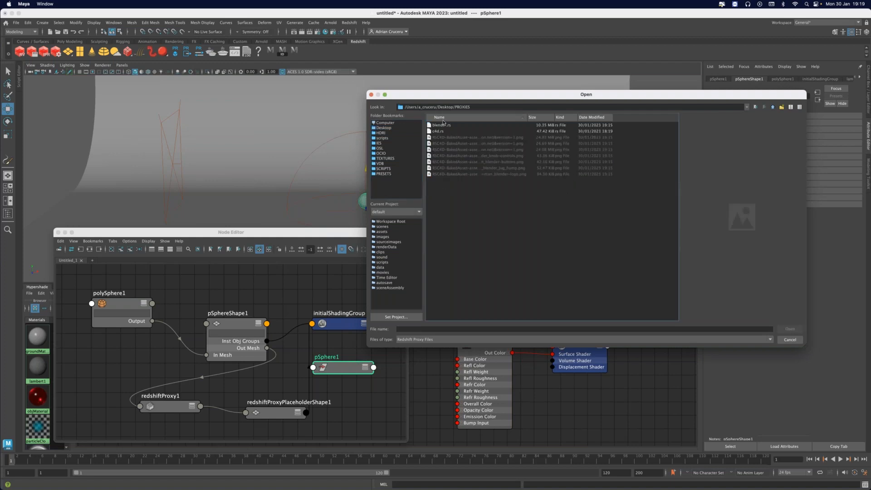
{"action": "left_click", "coordinate": [442, 124]}
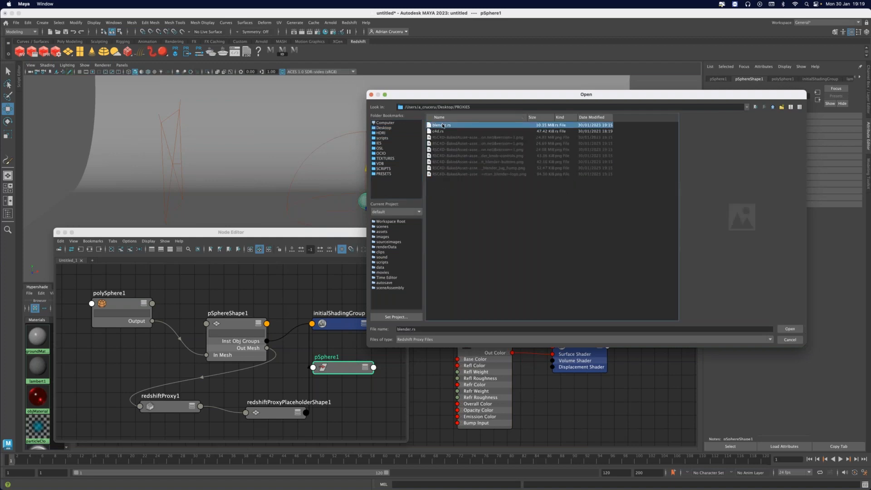
{"action": "double_click", "coordinate": [443, 126]}
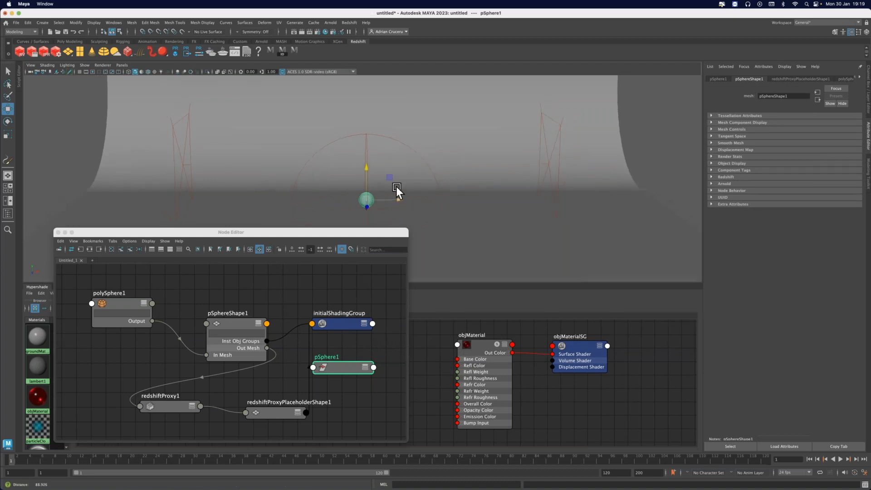
Try the Preview Mesh display mode on redshiftProxy1 and restore it to Linked Mesh.
{"action": "left_click", "coordinate": [809, 79]}
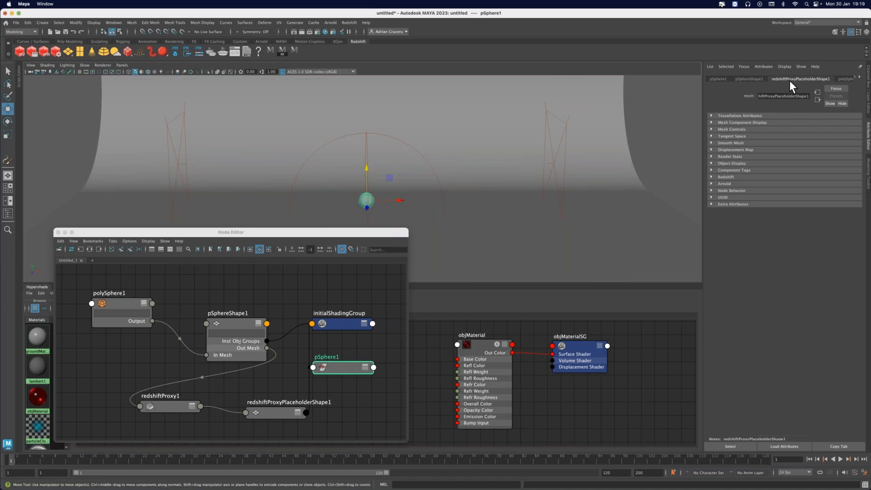
{"action": "left_click", "coordinate": [859, 77]}
{"action": "left_click", "coordinate": [860, 77]}
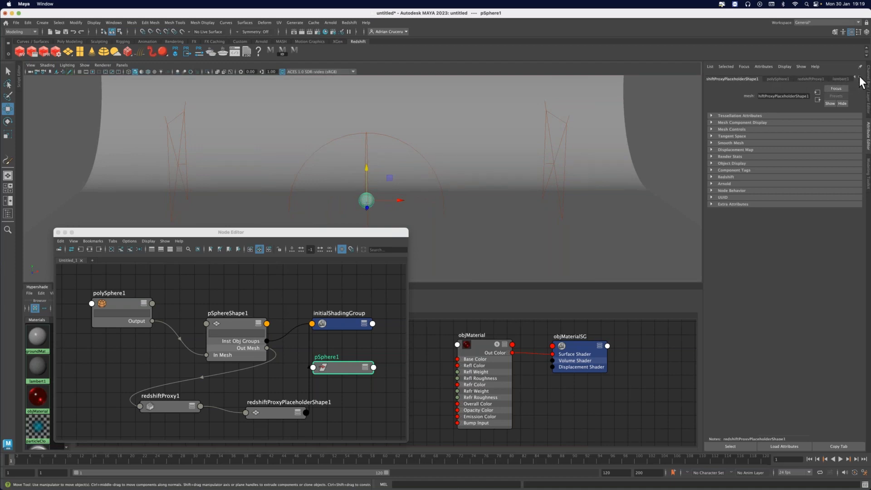
{"action": "left_click", "coordinate": [802, 79]}
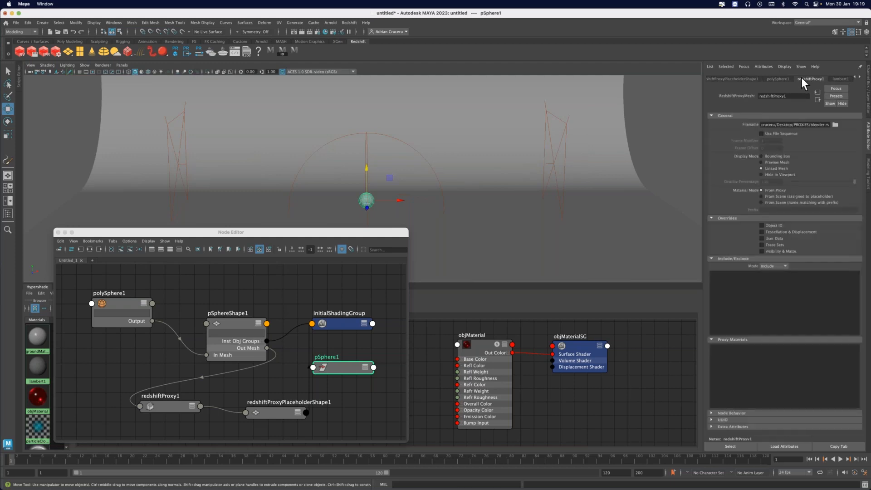
{"action": "left_click", "coordinate": [772, 161]}
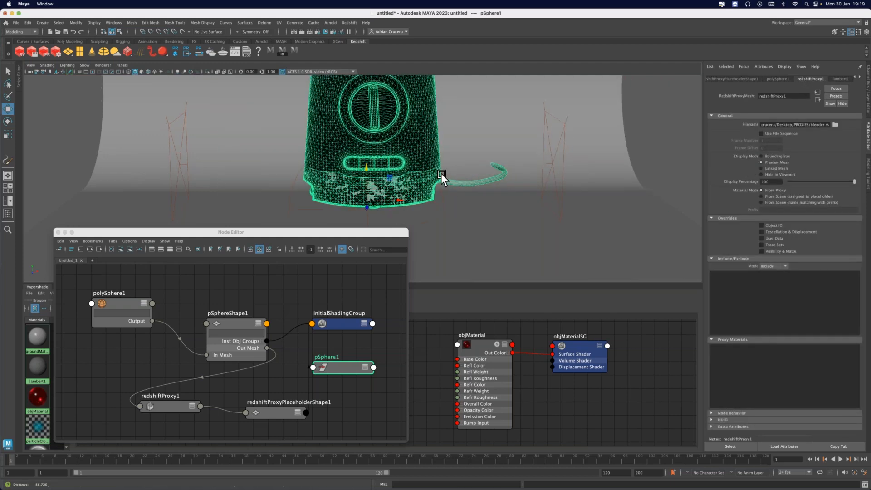
{"action": "left_click", "coordinate": [763, 169]}
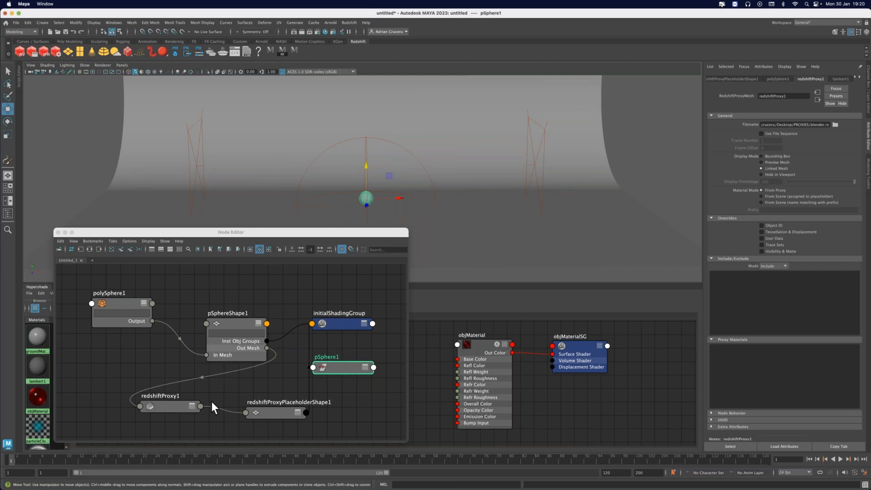
Examine the redshiftProxy1 node, shift pSphere1 aside in the graph, and inspect the sphere's placeholder shape and polySphere1 attributes.
{"action": "left_click", "coordinate": [174, 404]}
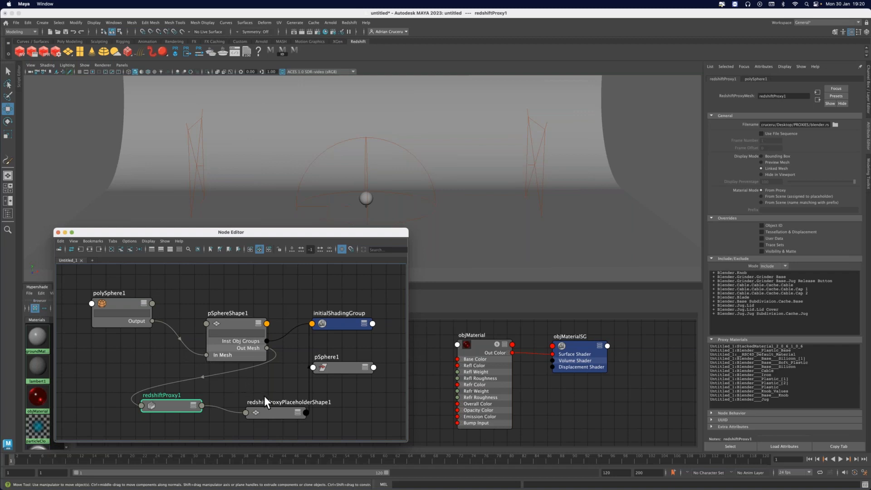
{"action": "left_click_drag", "start_coordinate": [330, 366], "coordinate": [347, 360]}
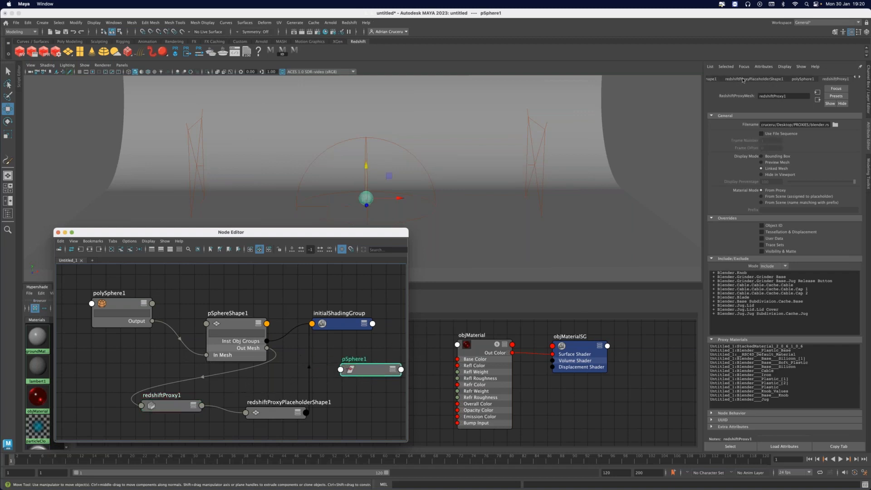
{"action": "left_click", "coordinate": [773, 80]}
{"action": "left_click", "coordinate": [803, 80]}
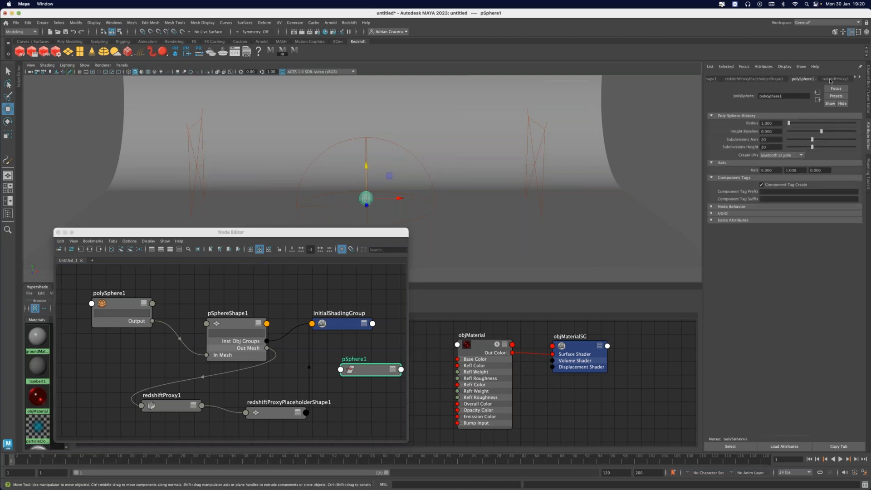
Delete the sphere used as the linked proxy placeholder and move the Node Editor aside.
{"action": "left_click", "coordinate": [832, 79]}
{"action": "left_click", "coordinate": [858, 79]}
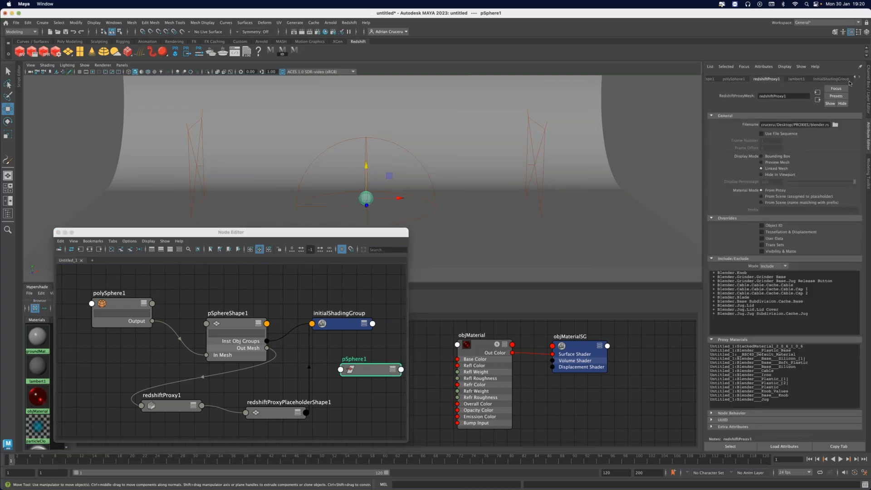
{"action": "left_click", "coordinate": [603, 138]}
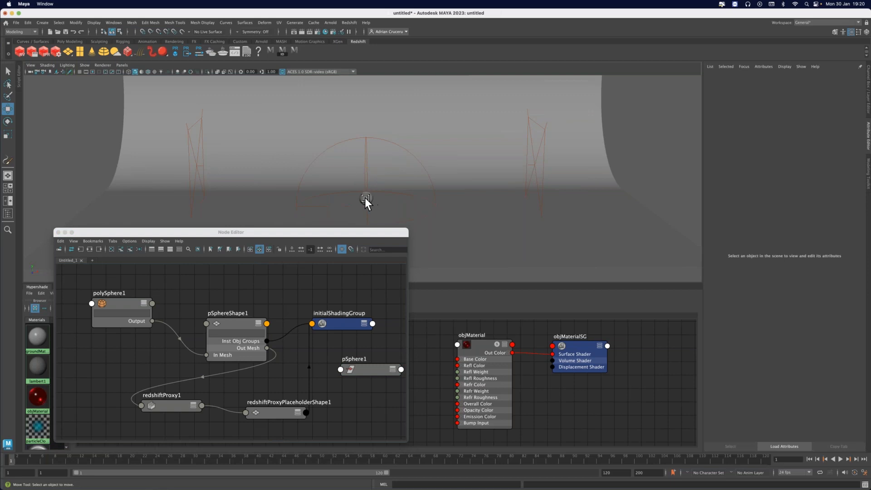
{"action": "left_click", "coordinate": [361, 199]}
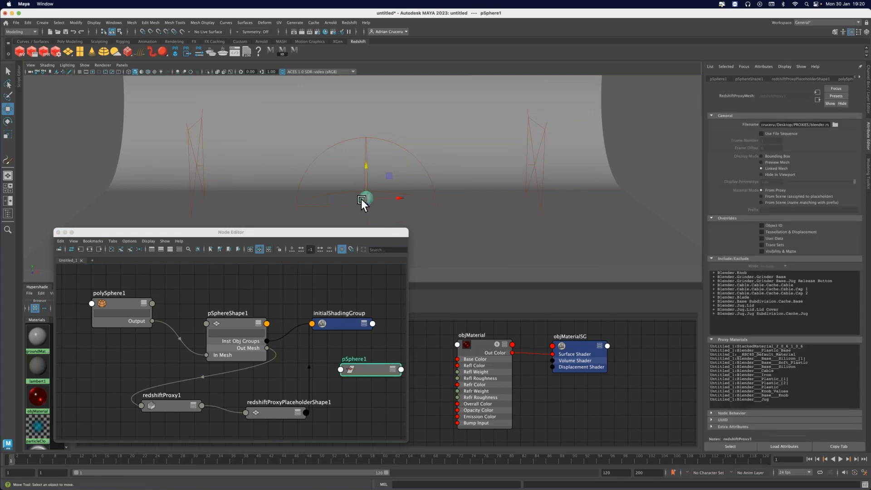
{"action": "key", "text": "Delete"}
{"action": "left_click_drag", "start_coordinate": [207, 233], "coordinate": [176, 244]}
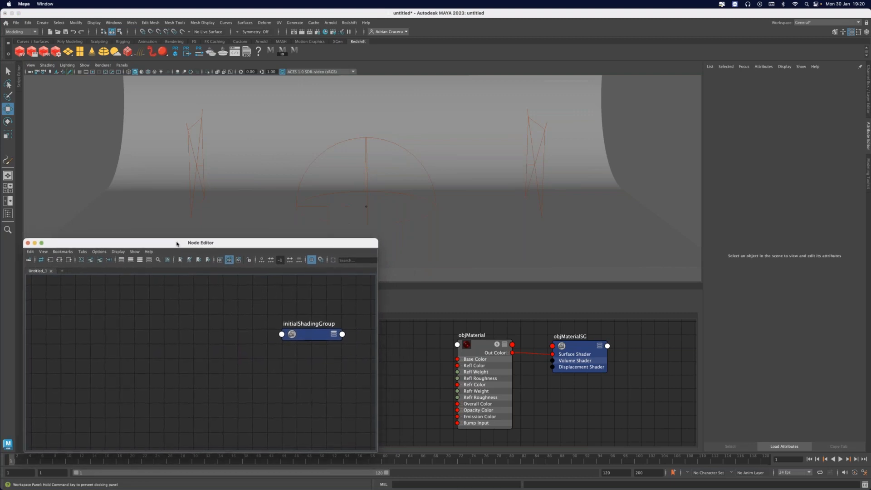
Create a new Redshift proxy using the command's options and load blender.rs from the PROXIES folder on the Desktop.
{"action": "left_click", "coordinate": [356, 24]}
{"action": "mouse_move", "coordinate": [407, 59]}
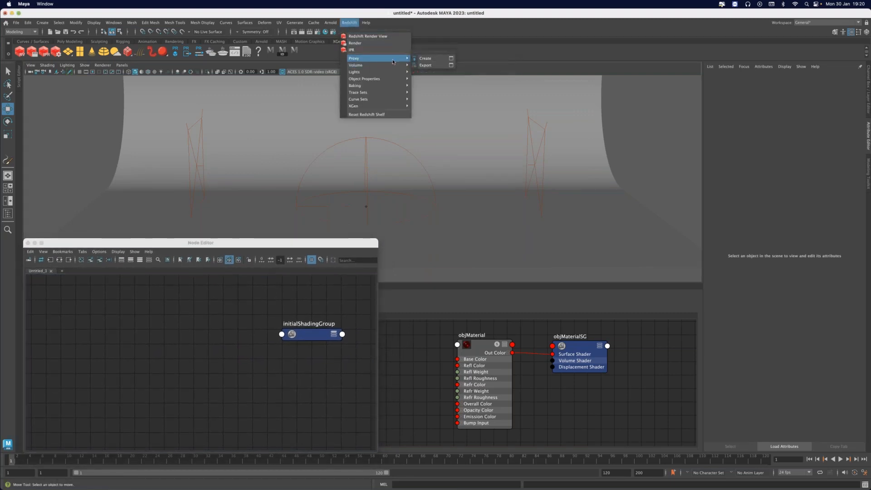
{"action": "left_click", "coordinate": [452, 59]}
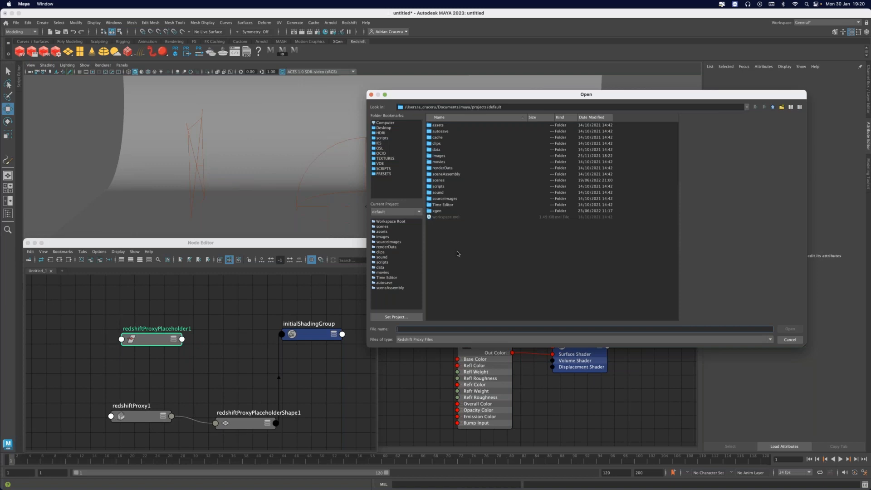
{"action": "left_click", "coordinate": [385, 128]}
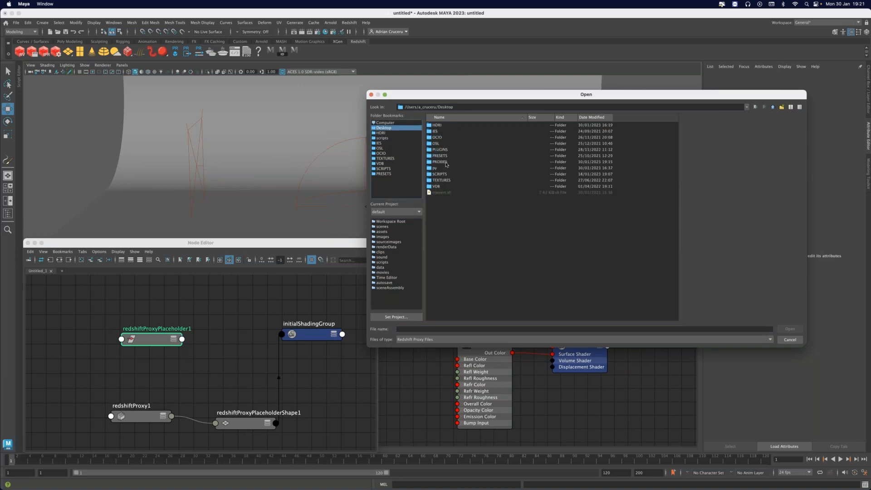
{"action": "double_click", "coordinate": [448, 162]}
{"action": "left_click", "coordinate": [442, 126]}
{"action": "double_click", "coordinate": [443, 126]}
Set redshiftProxy1's display mode to Preview Mesh, trying Linked Mesh as a comparison.
{"action": "left_click_drag", "start_coordinate": [426, 174], "coordinate": [273, 164], "text": "alt"}
{"action": "right_click_drag", "start_coordinate": [274, 164], "coordinate": [240, 159], "text": "alt"}
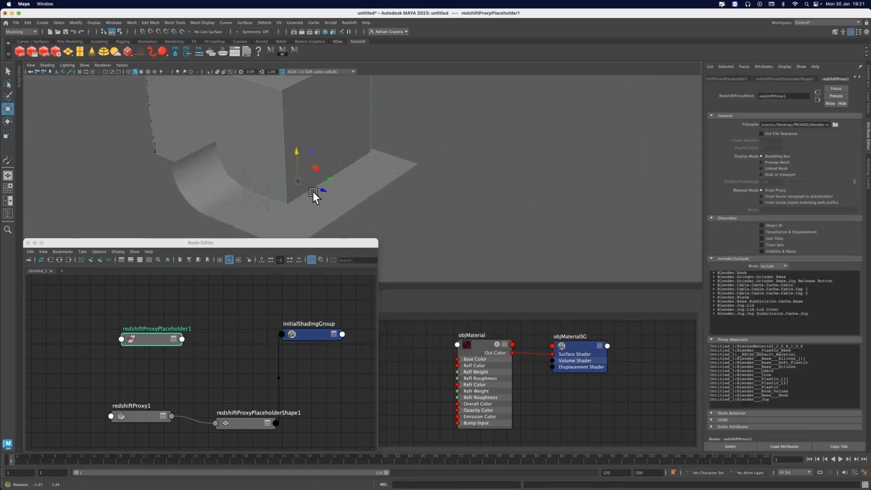
{"action": "left_click_drag", "start_coordinate": [314, 192], "coordinate": [259, 177], "text": "alt"}
{"action": "middle_click_drag", "start_coordinate": [258, 177], "coordinate": [323, 208], "text": "alt"}
{"action": "right_click_drag", "start_coordinate": [408, 205], "coordinate": [387, 203], "text": "alt"}
{"action": "middle_click_drag", "start_coordinate": [387, 203], "coordinate": [378, 181], "text": "alt"}
{"action": "right_click_drag", "start_coordinate": [377, 181], "coordinate": [397, 189], "text": "alt"}
{"action": "left_click_drag", "start_coordinate": [398, 189], "coordinate": [408, 186], "text": "alt"}
{"action": "left_click", "coordinate": [773, 162]}
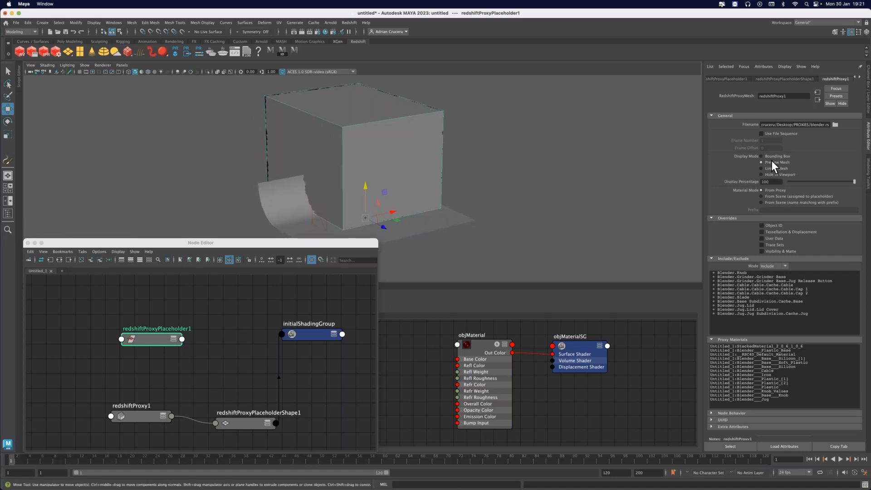
{"action": "left_click", "coordinate": [772, 168]}
{"action": "left_click", "coordinate": [772, 162]}
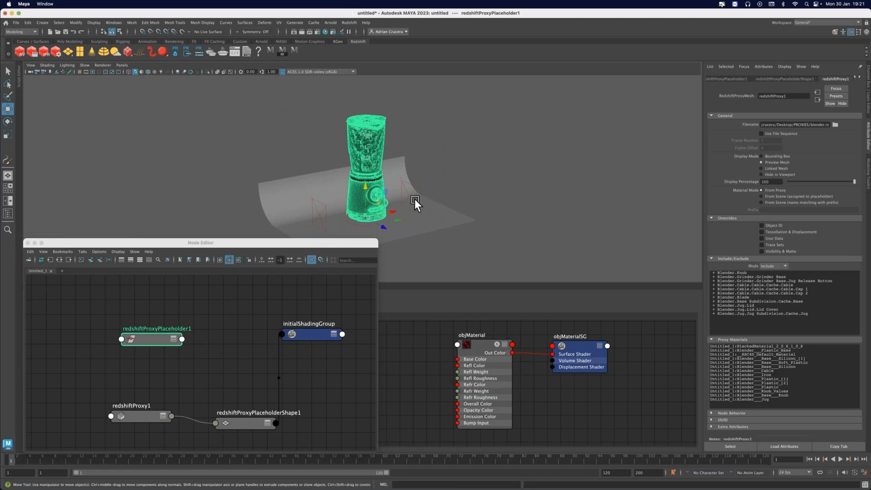
Scale the blender proxy down uniformly to about 0.2 so it fits the backdrop.
{"action": "left_click", "coordinate": [415, 200]}
{"action": "left_click_drag", "start_coordinate": [363, 216], "coordinate": [355, 110], "text": "alt"}
{"action": "left_click", "coordinate": [355, 110]}
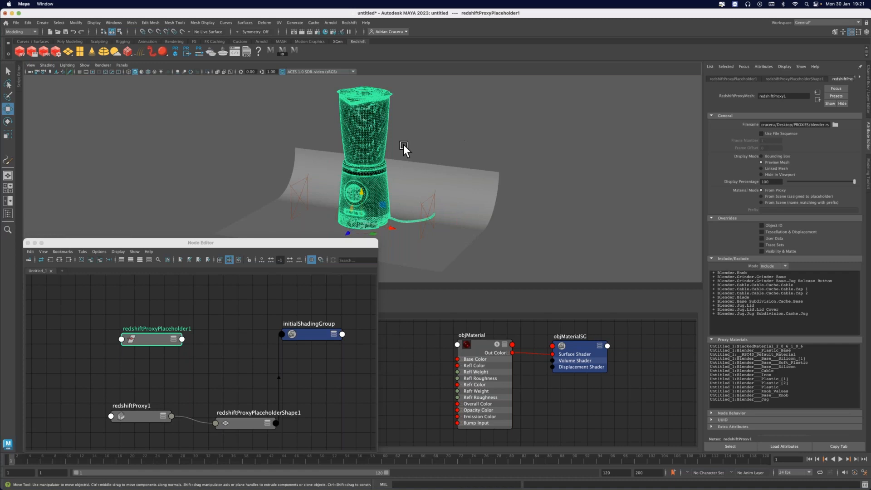
{"action": "left_click_drag", "start_coordinate": [382, 174], "coordinate": [424, 190], "text": "alt"}
{"action": "key", "text": "r"}
{"action": "middle_click_drag", "start_coordinate": [501, 225], "coordinate": [420, 216]}
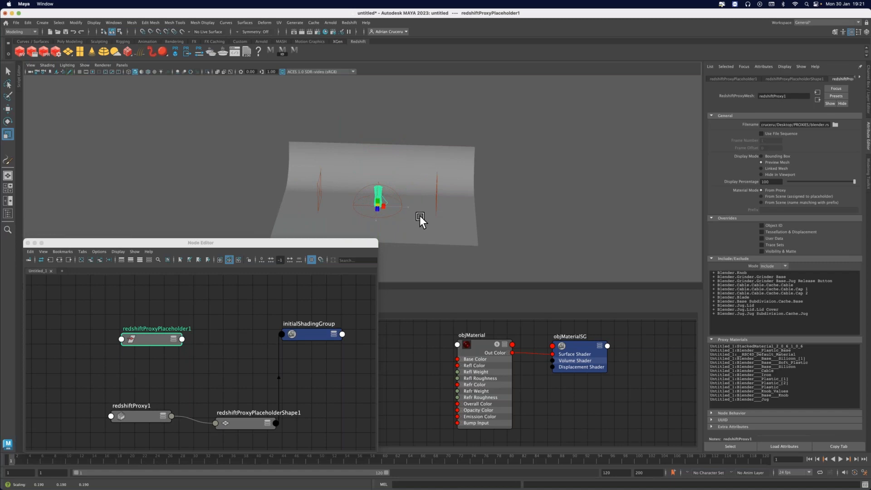
Look through camera1 with the whole blender framed against the backdrop, and close the Node Editor.
{"action": "key", "text": "f"}
{"action": "left_click_drag", "start_coordinate": [359, 195], "coordinate": [530, 179], "text": "alt"}
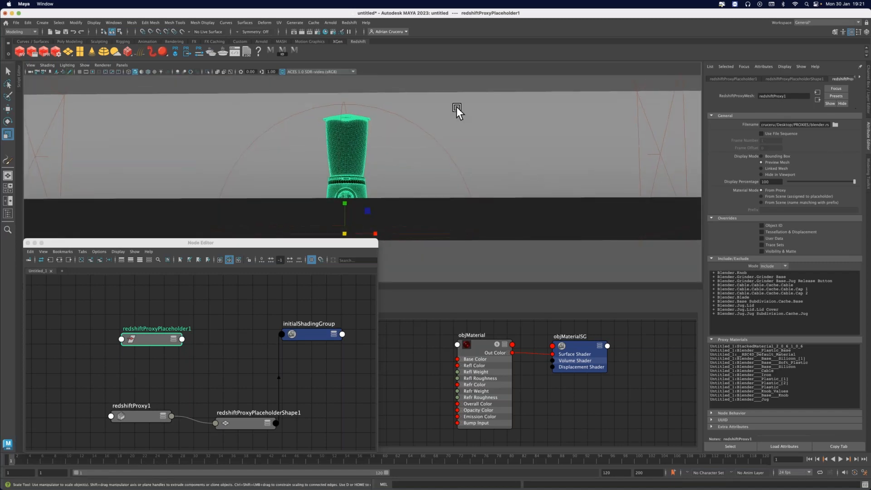
{"action": "left_click", "coordinate": [122, 65]}
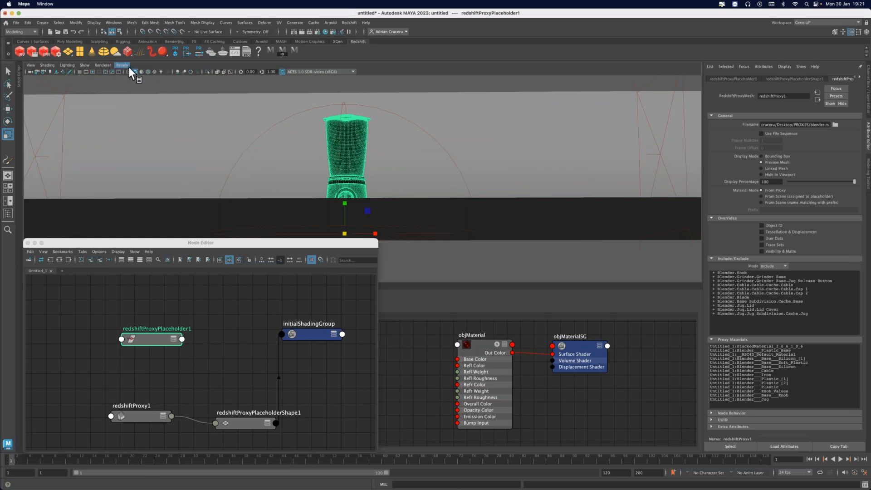
{"action": "mouse_move", "coordinate": [133, 72]}
{"action": "left_click", "coordinate": [211, 72]}
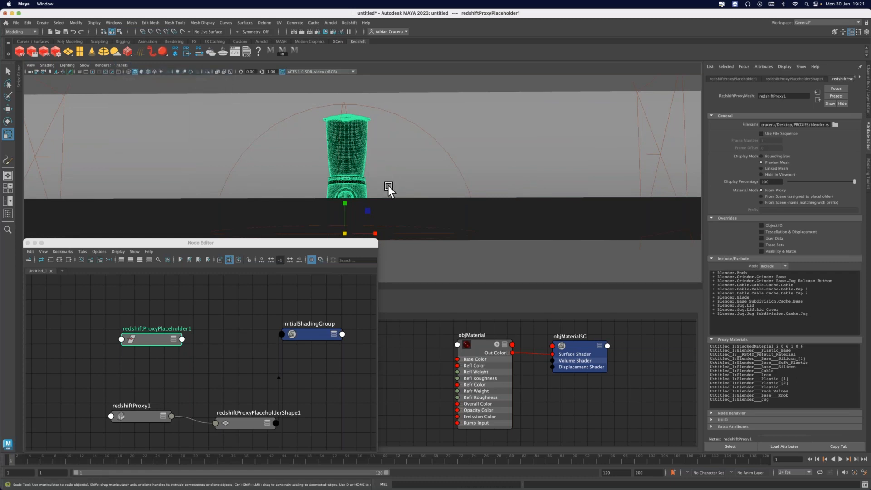
{"action": "left_click_drag", "start_coordinate": [388, 186], "coordinate": [394, 181], "text": "alt"}
{"action": "middle_click_drag", "start_coordinate": [394, 181], "coordinate": [394, 178], "text": "alt"}
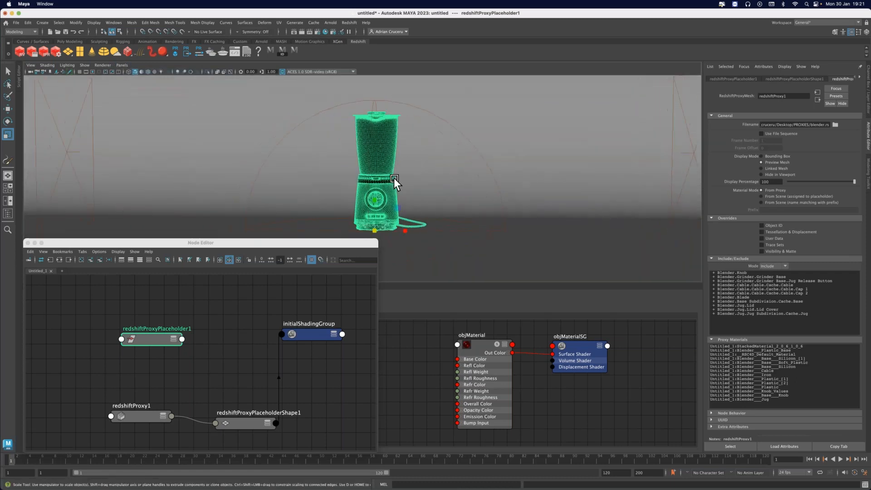
{"action": "right_click_drag", "start_coordinate": [410, 173], "coordinate": [388, 155], "text": "alt"}
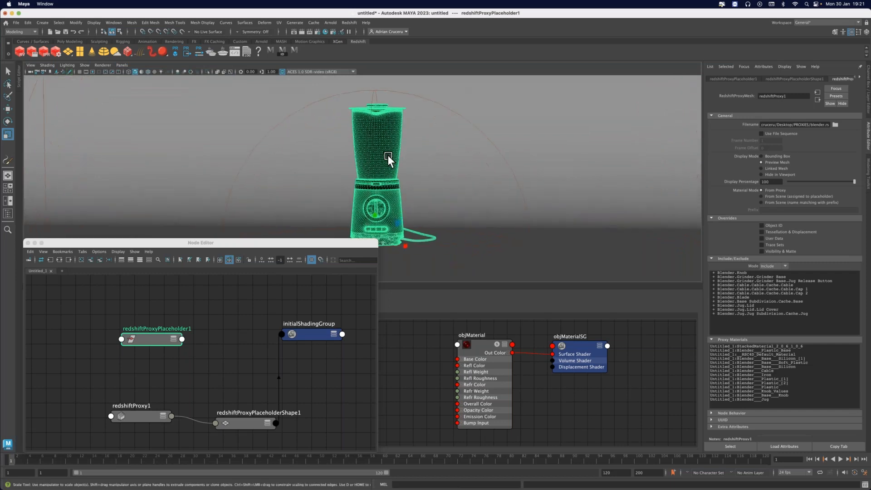
{"action": "middle_click_drag", "start_coordinate": [388, 155], "coordinate": [396, 159], "text": "alt"}
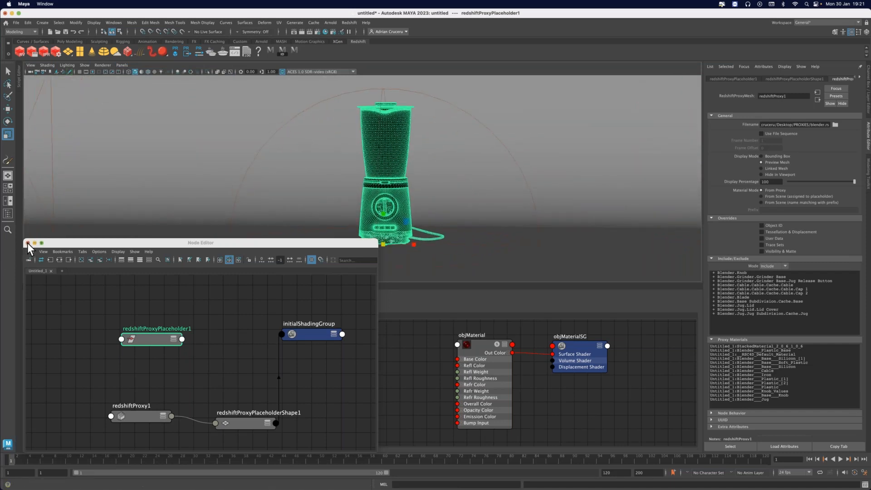
{"action": "left_click", "coordinate": [28, 244]}
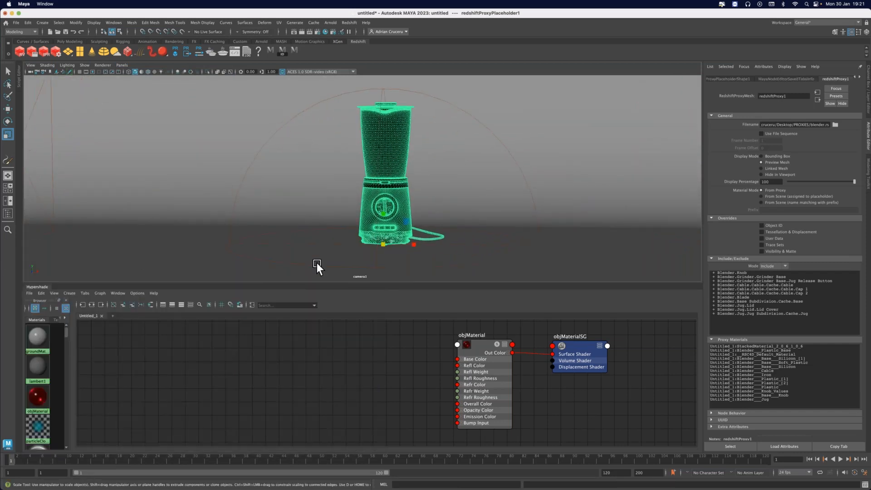
{"action": "left_click", "coordinate": [316, 378]}
{"action": "left_click", "coordinate": [407, 219]}
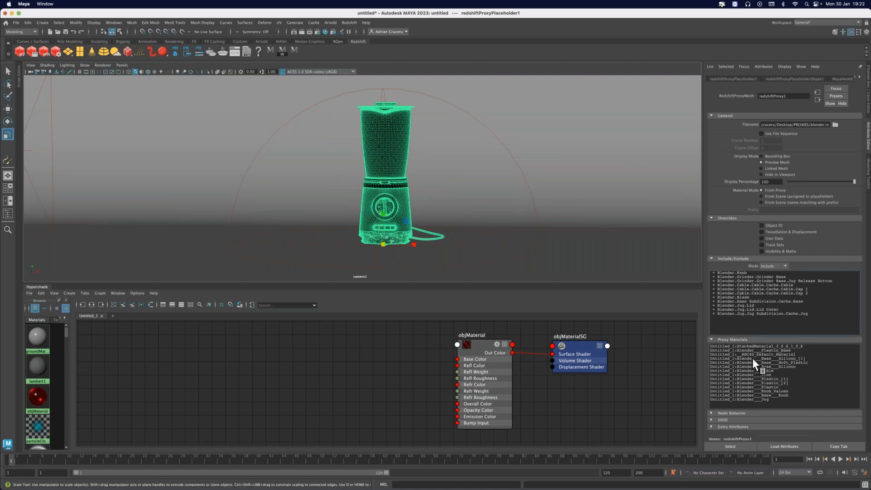
Examine the material names in redshiftProxy1's Proxy Materials list, including the stacked and plastic entries.
{"action": "left_click_drag", "start_coordinate": [744, 344], "coordinate": [752, 401]}
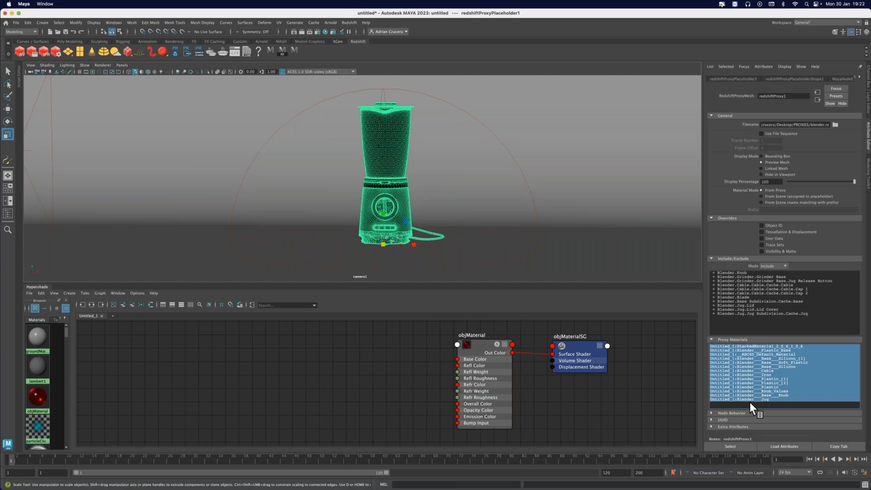
{"action": "left_click", "coordinate": [754, 346]}
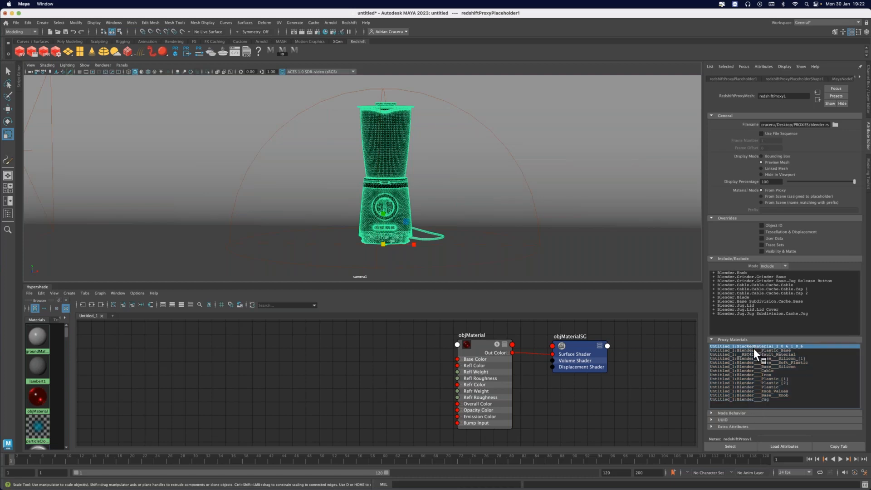
{"action": "left_click_drag", "start_coordinate": [754, 350], "coordinate": [751, 354]}
{"action": "left_click", "coordinate": [752, 350]}
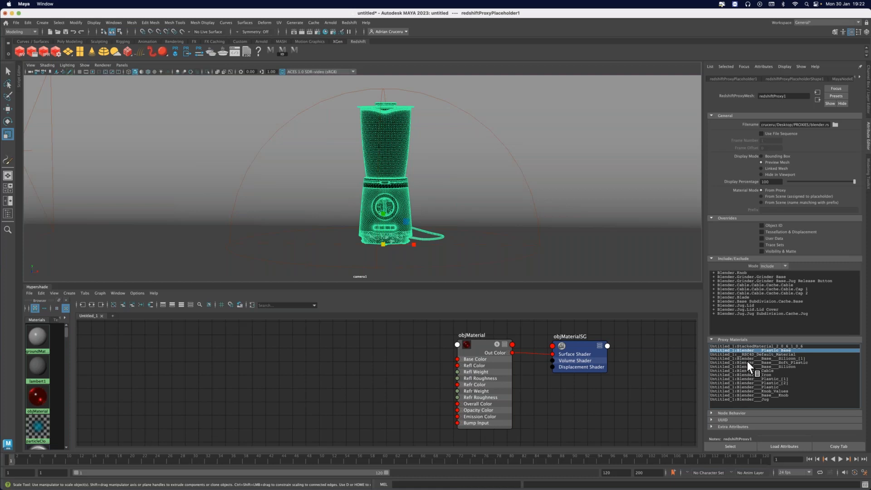
{"action": "left_click", "coordinate": [746, 383]}
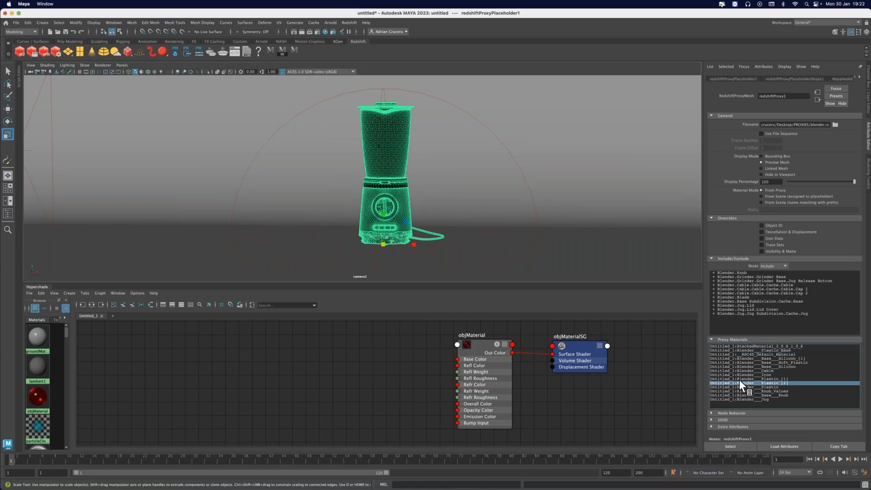
{"action": "left_click", "coordinate": [744, 346]}
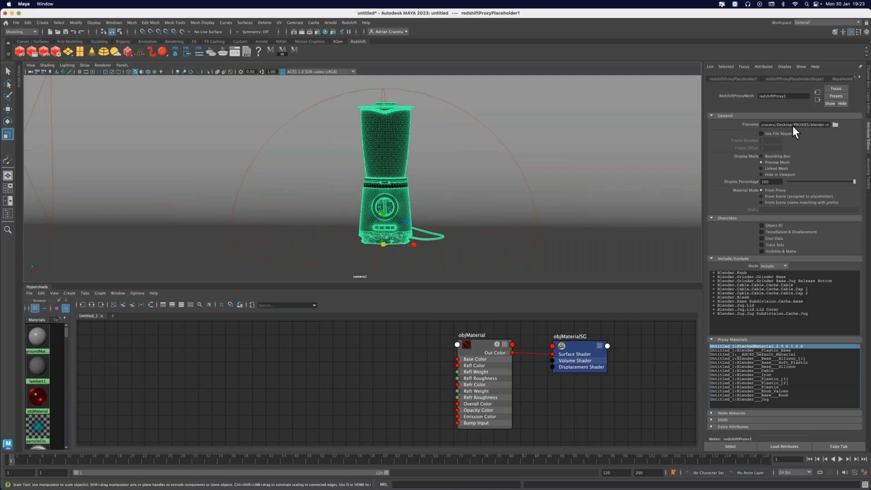
Try to rename the redshiftProxy1 node to ":345" to test illegal name characters.
{"action": "left_click", "coordinate": [797, 95]}
{"action": "type", "text": ":345"}
{"action": "key", "text": "Return"}
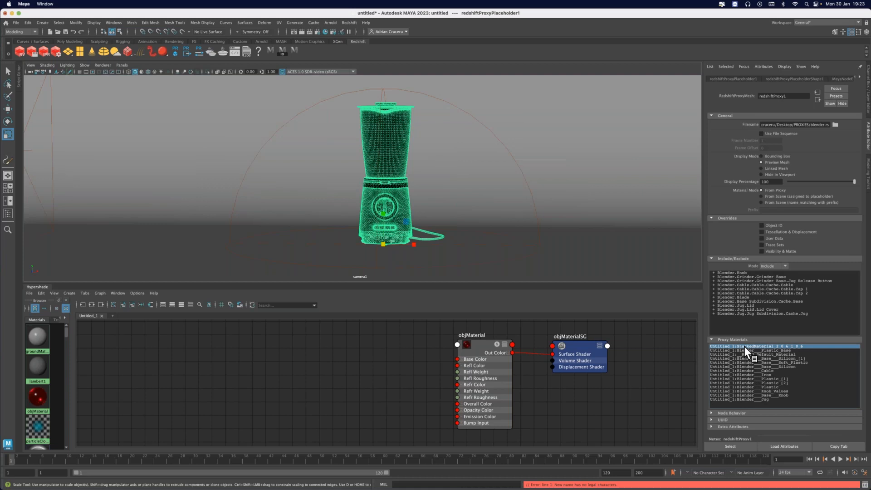
Inspect the Soft_Plastic and Jug entries among the proxy's materials.
{"action": "left_click_drag", "start_coordinate": [743, 350], "coordinate": [741, 363]}
{"action": "left_click", "coordinate": [741, 363]}
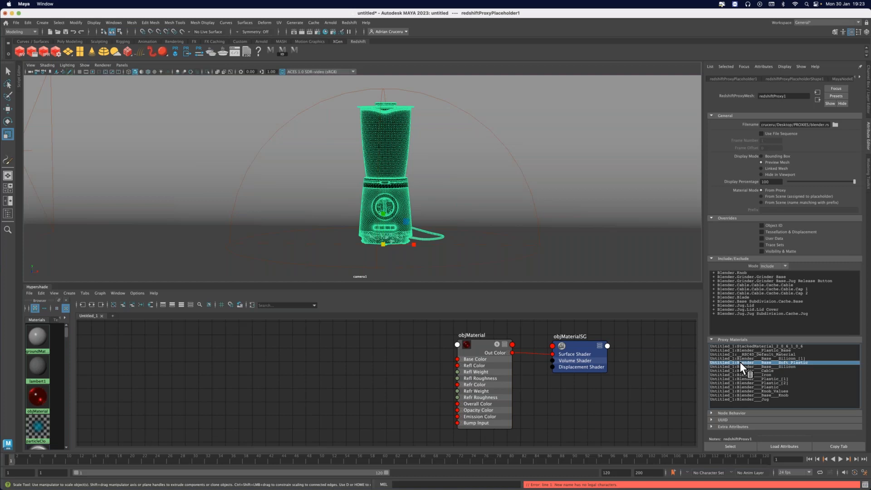
{"action": "left_click", "coordinate": [740, 399]}
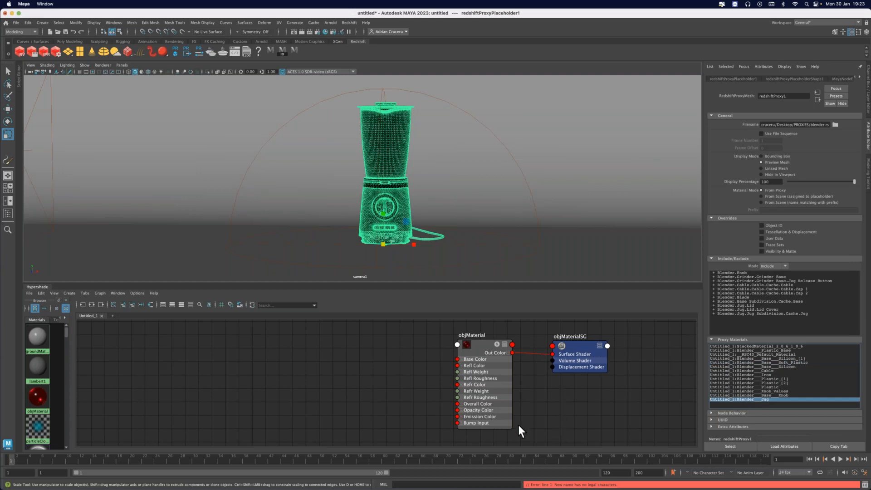
Switch to Cinema 4D, delete the Blender object, and remove all existing materials from the scene.
{"action": "mouse_move", "coordinate": [439, 485]}
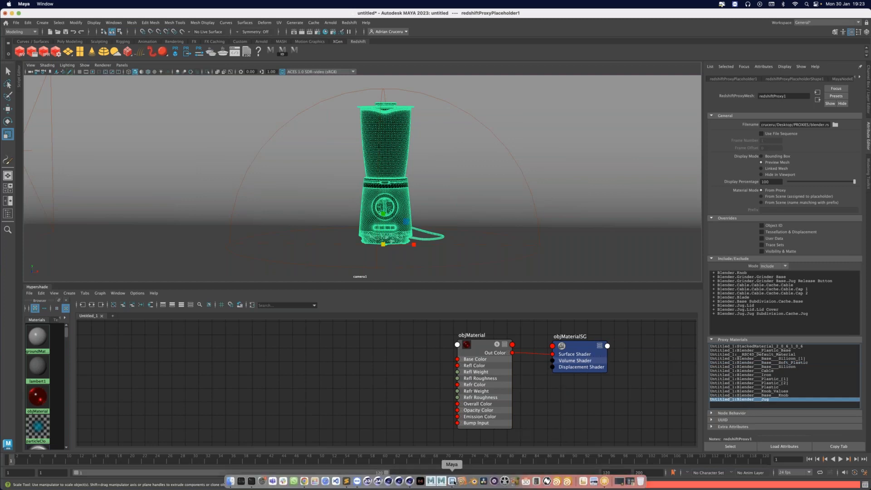
{"action": "left_click", "coordinate": [410, 482]}
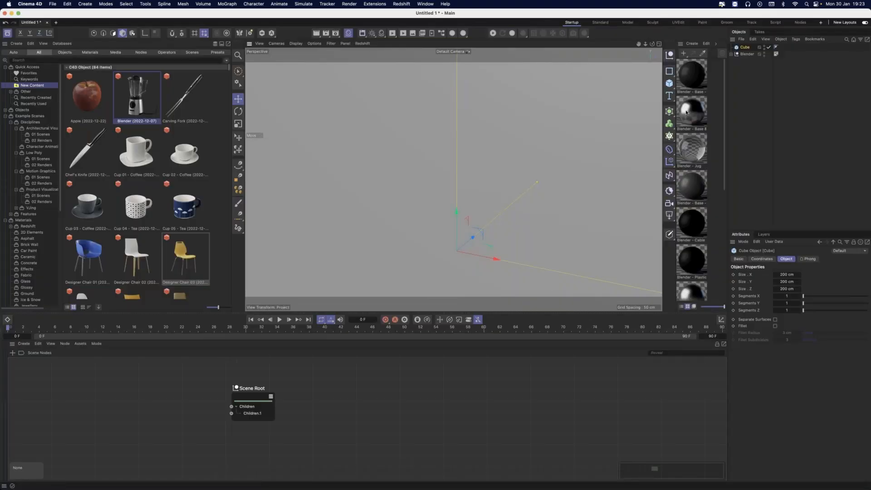
{"action": "left_click", "coordinate": [703, 157]}
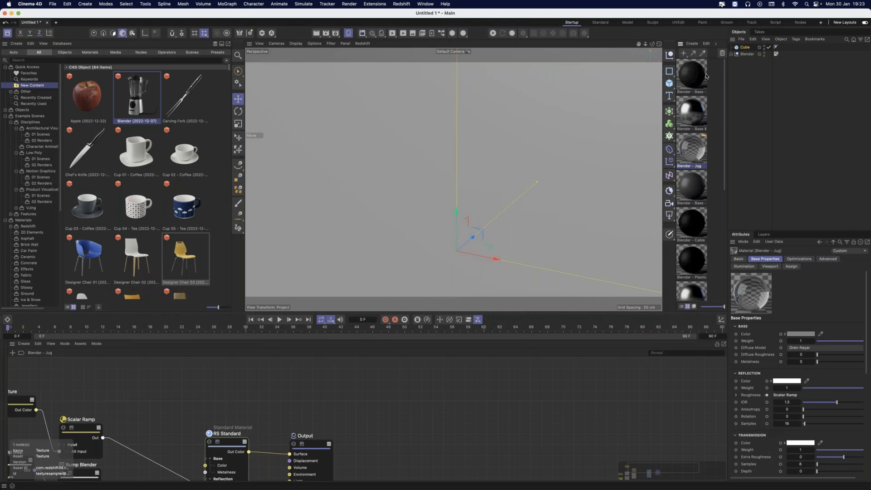
{"action": "left_click", "coordinate": [750, 54]}
{"action": "key", "text": "Delete"}
{"action": "left_click_drag", "start_coordinate": [714, 72], "coordinate": [691, 357]}
{"action": "key", "text": "Delete"}
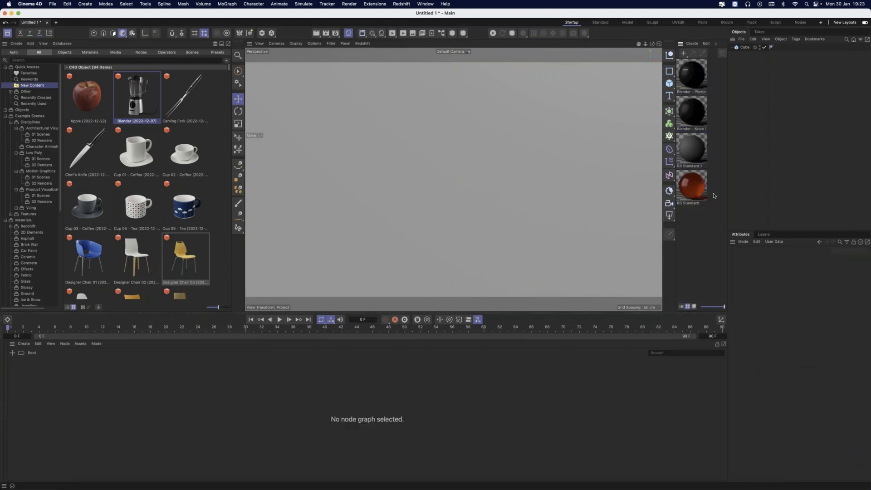
{"action": "left_click_drag", "start_coordinate": [712, 215], "coordinate": [691, 66]}
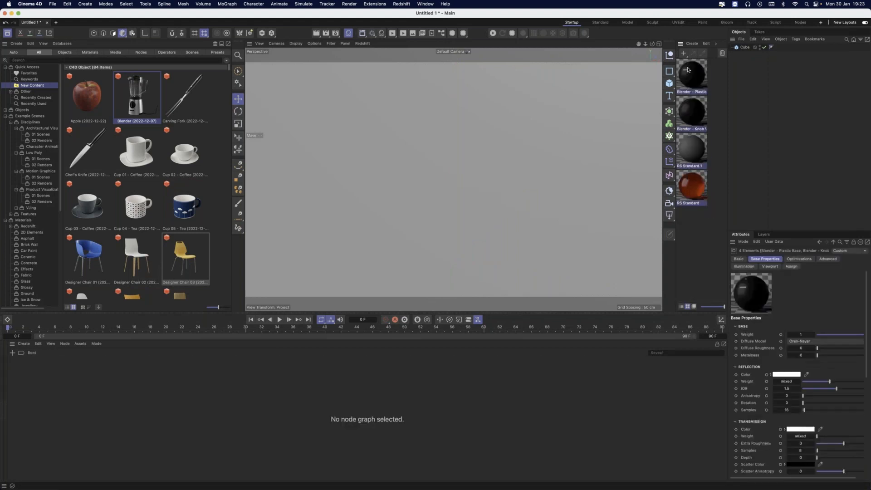
{"action": "key", "text": "Delete"}
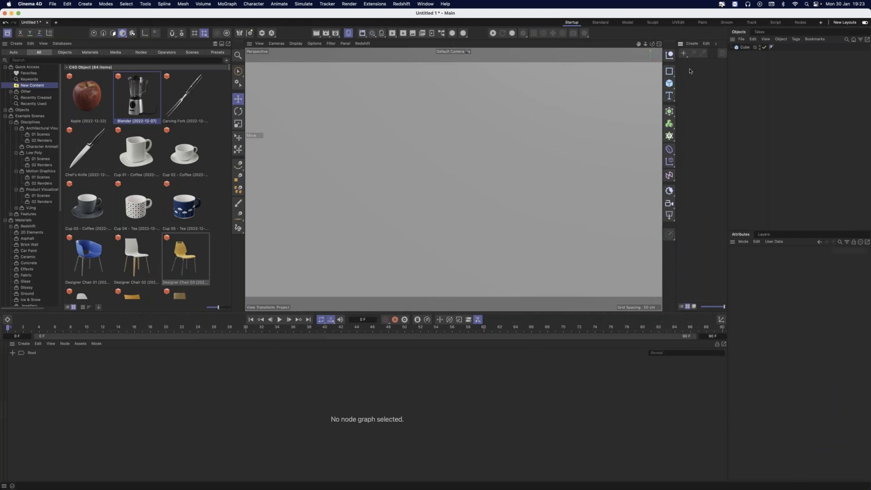
Create two new Redshift materials and rename the second one "Mat" so both share the same name.
{"action": "double_click", "coordinate": [691, 71]}
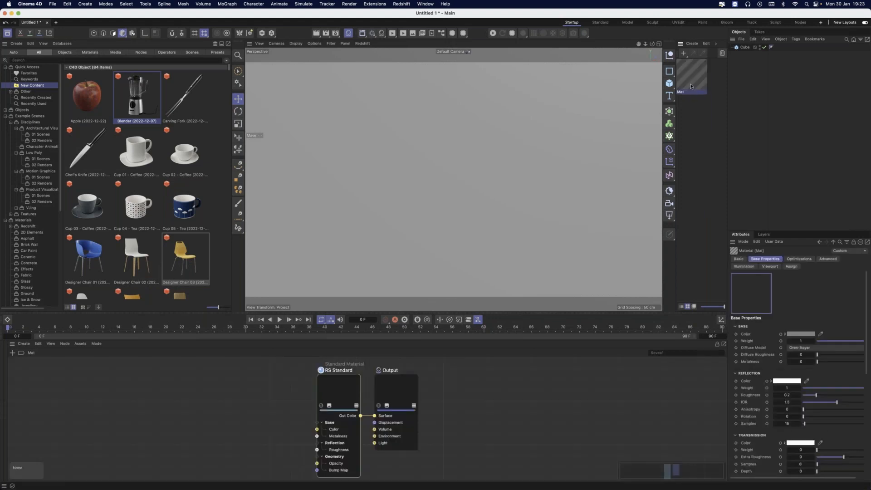
{"action": "double_click", "coordinate": [690, 124]}
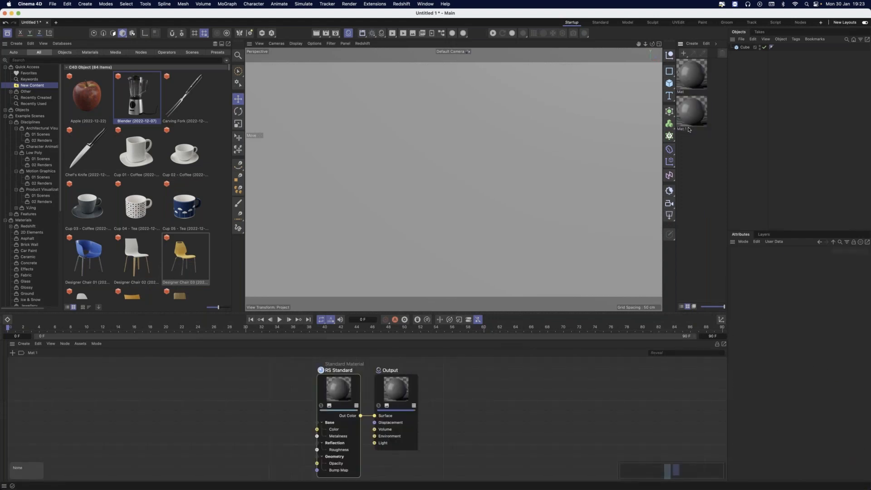
{"action": "double_click", "coordinate": [690, 129]}
{"action": "type", "text": "Mat"}
{"action": "key", "text": "Return"}
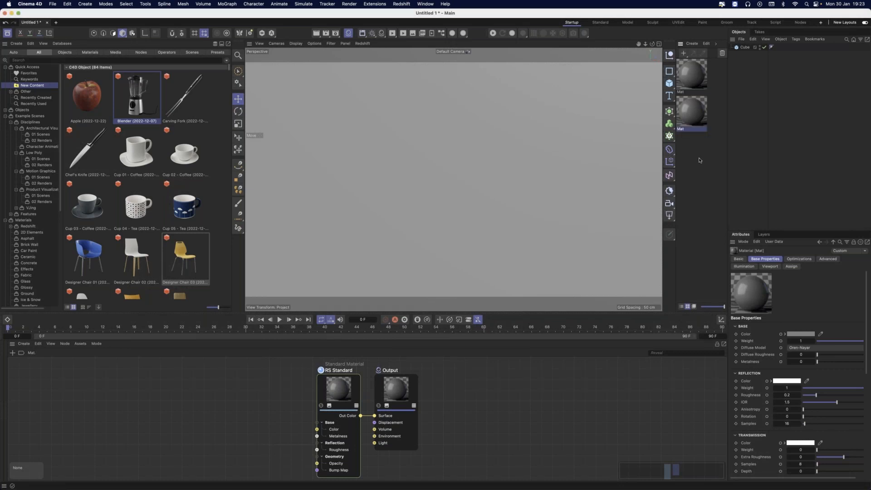
Set the second Mat material's base color to pure red (255, 0, 0).
{"action": "left_click", "coordinate": [810, 334]}
{"action": "left_click", "coordinate": [772, 378]}
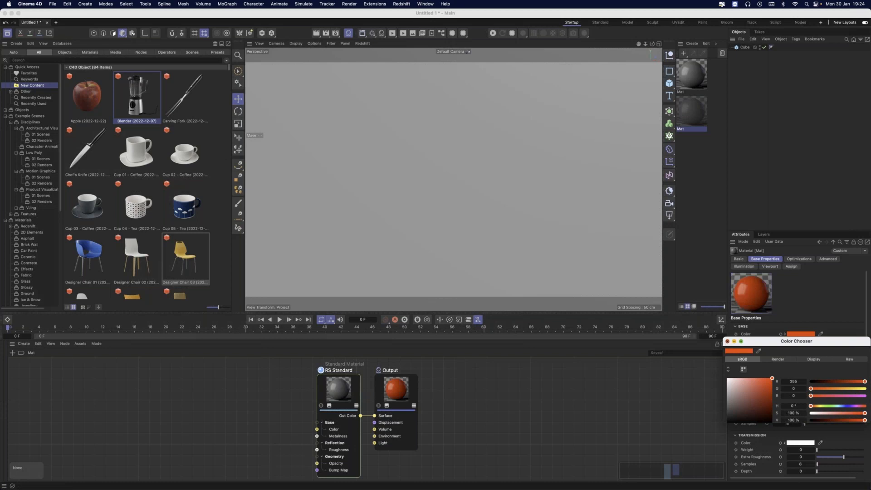
{"action": "left_click", "coordinate": [728, 342]}
{"action": "left_click", "coordinate": [711, 148]}
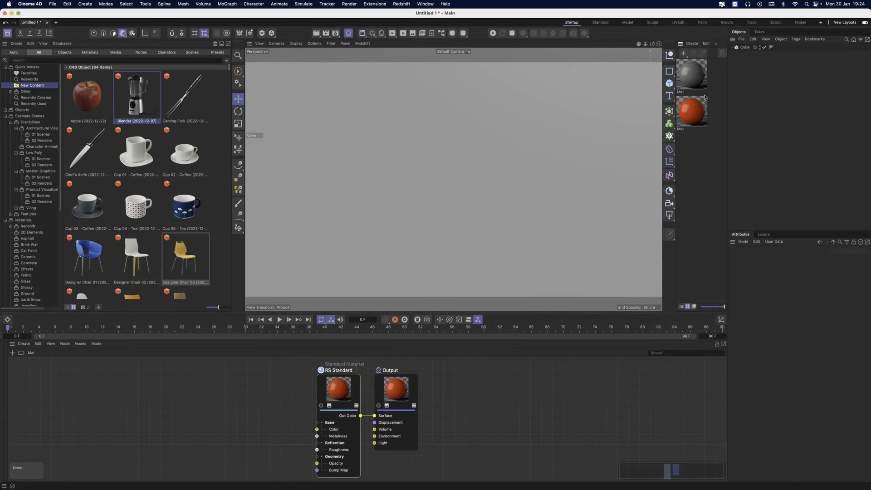
Convert the Cube into an editable polygon object.
{"action": "left_click", "coordinate": [744, 48]}
{"action": "scroll", "coordinate": [345, 162], "scroll_direction": "down", "scroll_amount": 5}
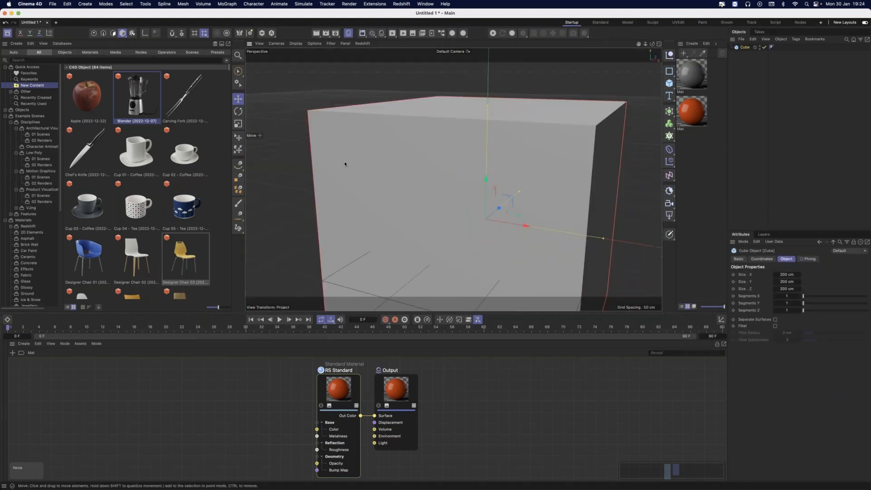
{"action": "key", "text": "c"}
{"action": "mouse_move", "coordinate": [508, 192]}
{"action": "left_mouse_down", "text": "alt"}
{"action": "mouse_move", "coordinate": [502, 197]}
{"action": "mouse_move", "coordinate": [512, 193]}
{"action": "left_mouse_up", "text": "alt"}
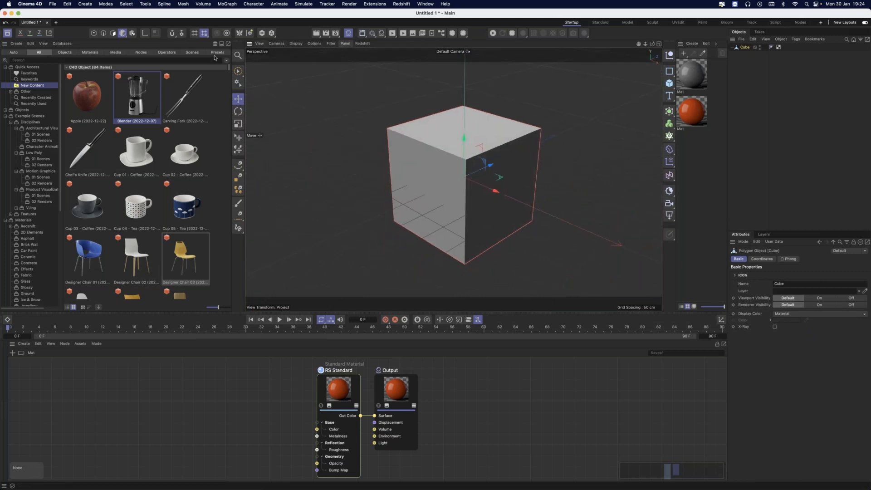
Assign the red material to three adjoining faces of the cube and the grey material to the three opposite faces.
{"action": "left_click", "coordinate": [113, 33]}
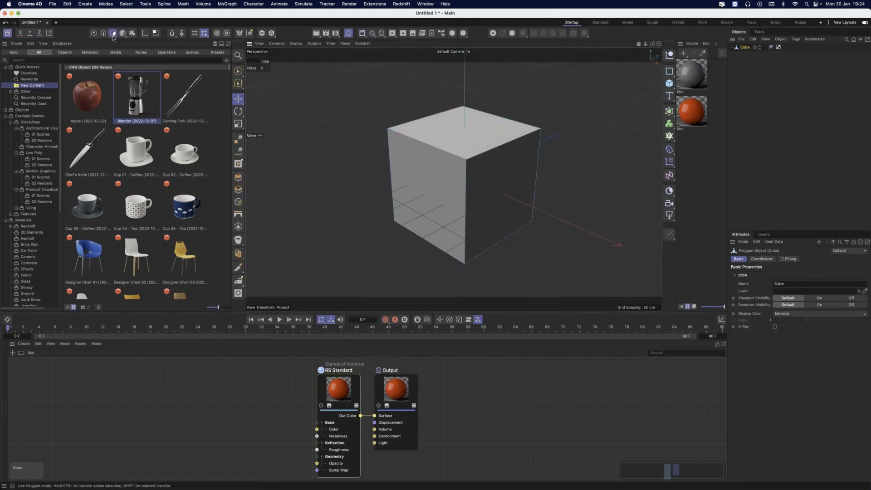
{"action": "left_click", "coordinate": [421, 139]}
{"action": "left_click", "coordinate": [451, 174], "text": "shift"}
{"action": "left_click", "coordinate": [488, 184], "text": "shift"}
{"action": "left_click_drag", "start_coordinate": [502, 185], "coordinate": [541, 226]}
{"action": "left_click_drag", "start_coordinate": [594, 242], "coordinate": [563, 230], "text": "alt"}
{"action": "left_click", "coordinate": [515, 191], "text": "shift"}
{"action": "left_click", "coordinate": [506, 222], "text": "shift"}
{"action": "left_click_drag", "start_coordinate": [681, 84], "coordinate": [484, 175]}
Change the grey Mat material's base color to blue with a hue of 237°.
{"action": "left_click", "coordinate": [693, 77]}
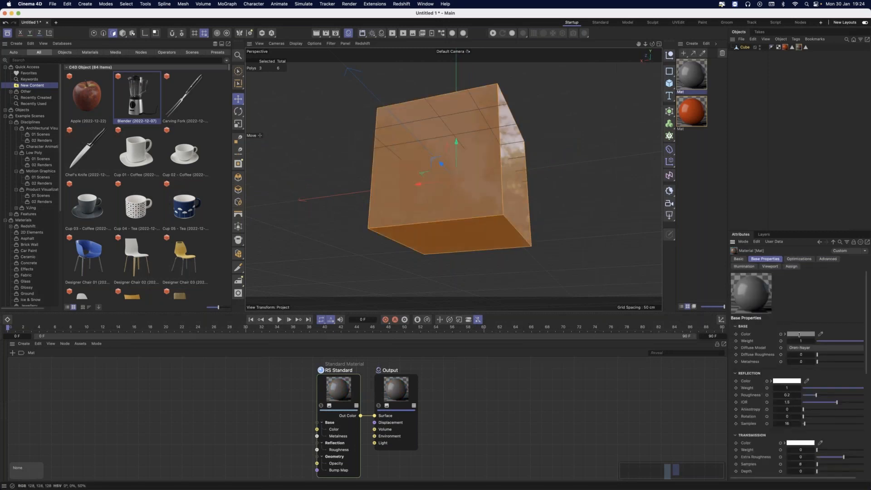
{"action": "left_click", "coordinate": [799, 335]}
{"action": "left_click", "coordinate": [769, 387]}
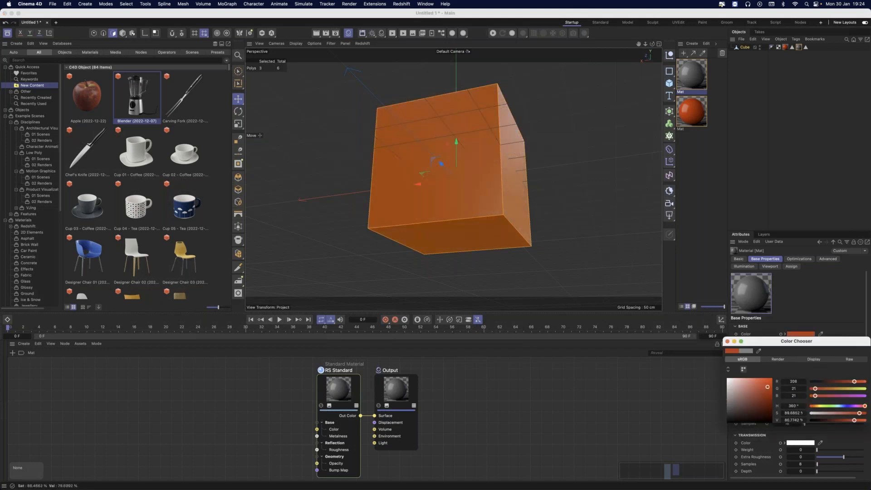
{"action": "left_click", "coordinate": [847, 407]}
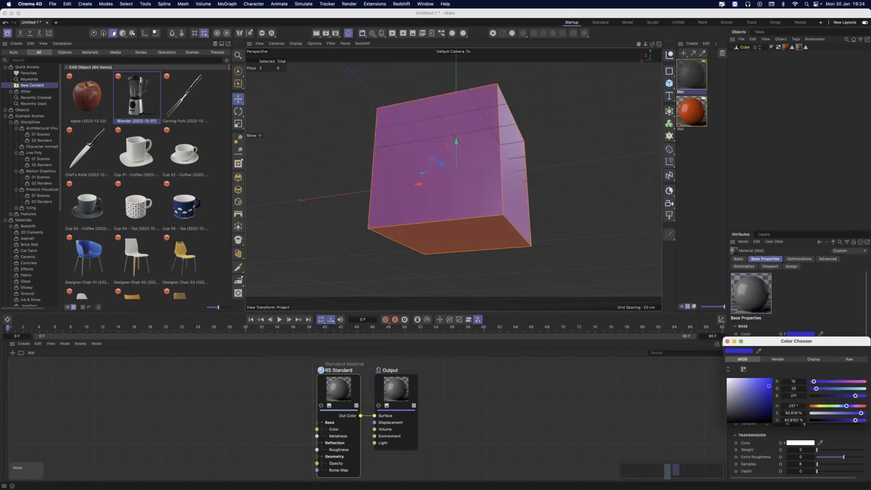
{"action": "left_click", "coordinate": [548, 183]}
{"action": "left_click_drag", "start_coordinate": [548, 183], "coordinate": [443, 159], "text": "alt"}
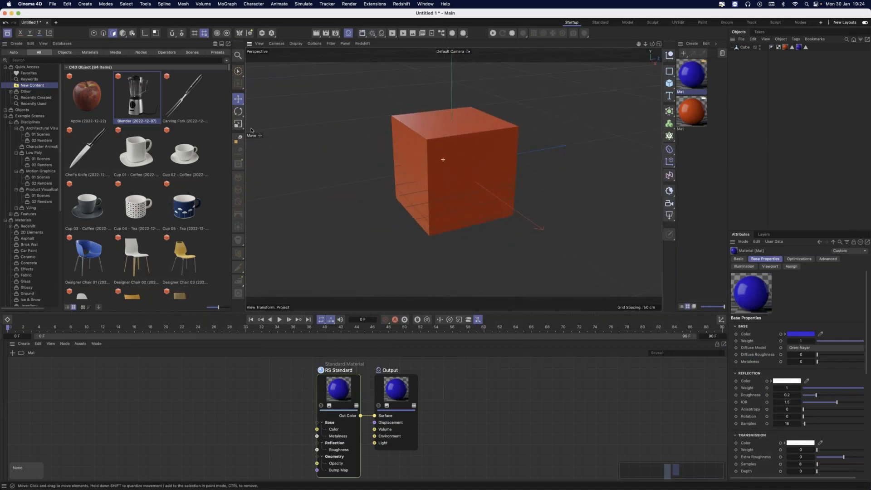
Close the asset browser and select the red Mat material to check its name.
{"action": "left_click", "coordinate": [8, 32]}
{"action": "left_click_drag", "start_coordinate": [378, 146], "coordinate": [411, 159], "text": "alt"}
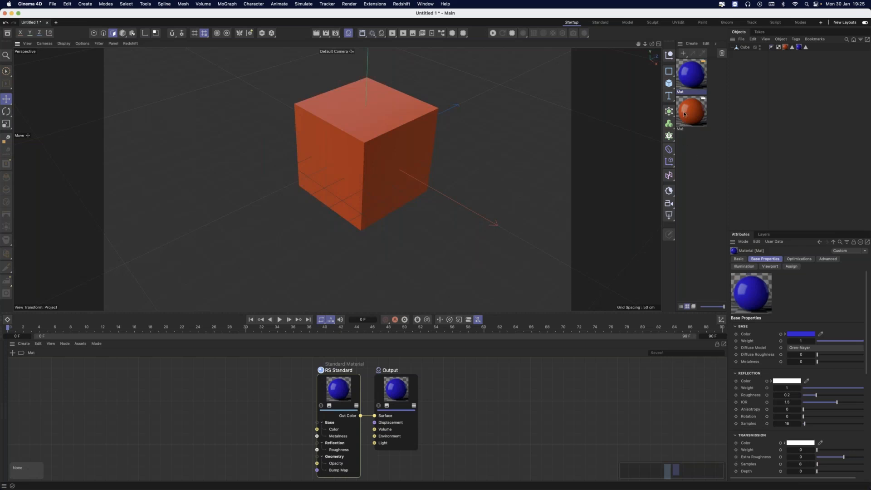
{"action": "left_click", "coordinate": [688, 128]}
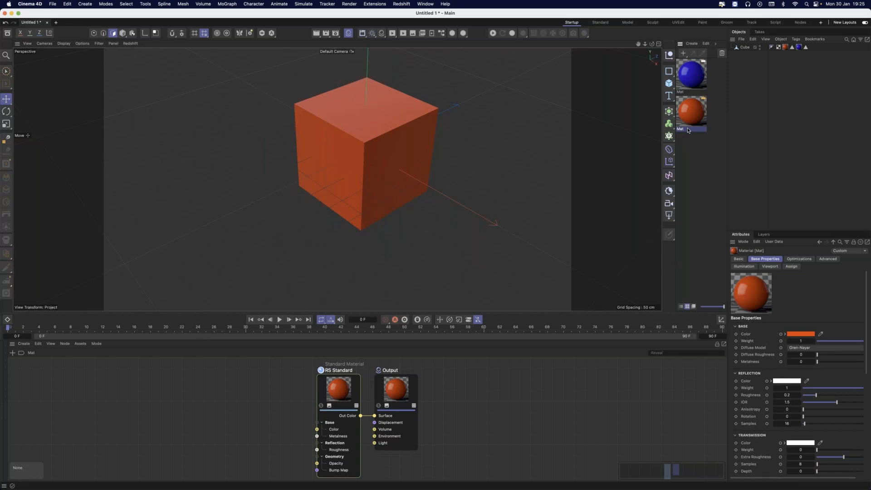
Export the selected Cube as a Redshift proxy named "cube" in the PROXIES folder.
{"action": "left_click", "coordinate": [745, 49]}
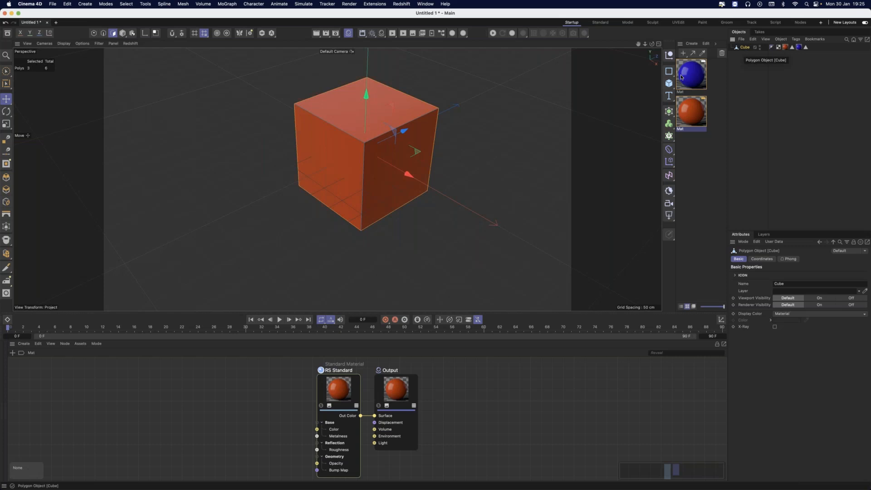
{"action": "left_click", "coordinate": [53, 4]}
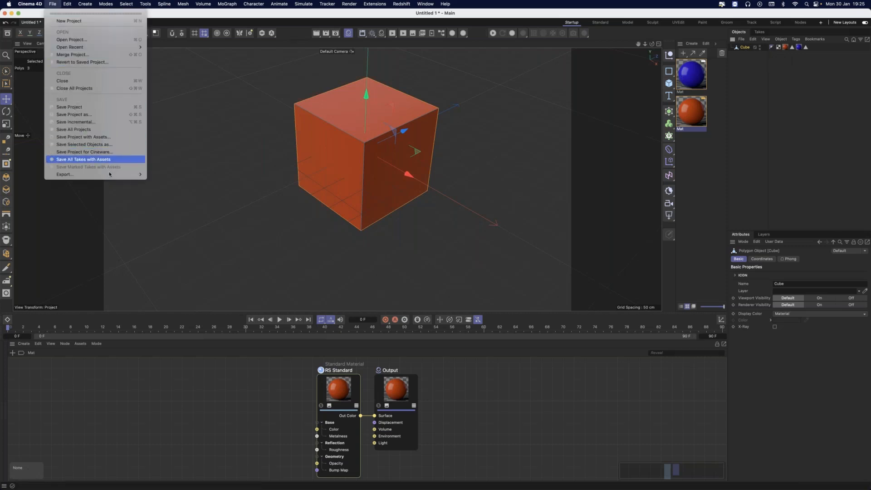
{"action": "mouse_move", "coordinate": [110, 174]}
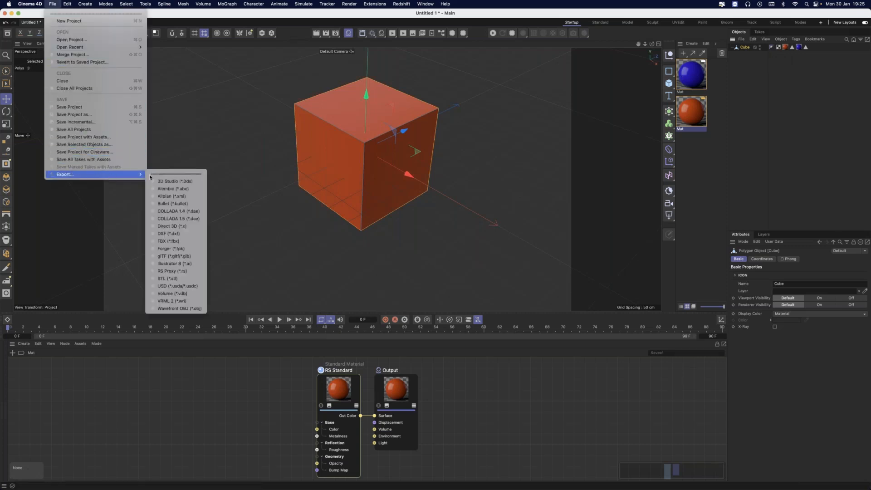
{"action": "left_click", "coordinate": [187, 271]}
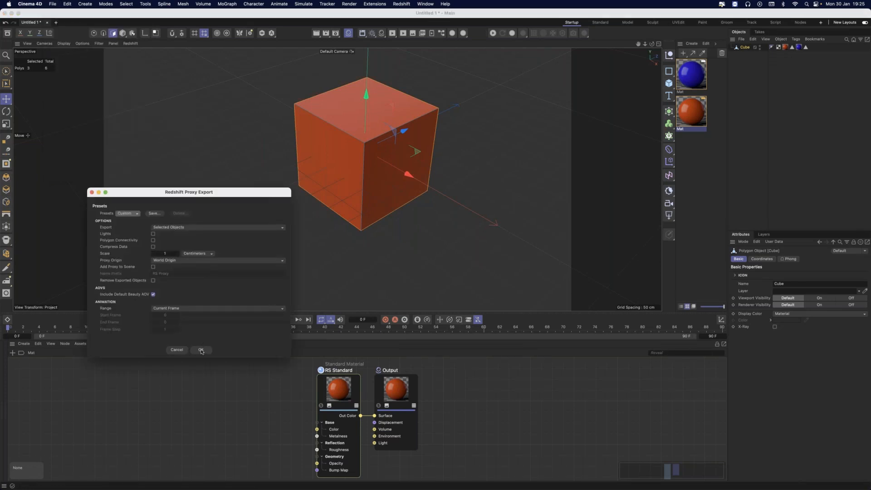
{"action": "left_click", "coordinate": [201, 350]}
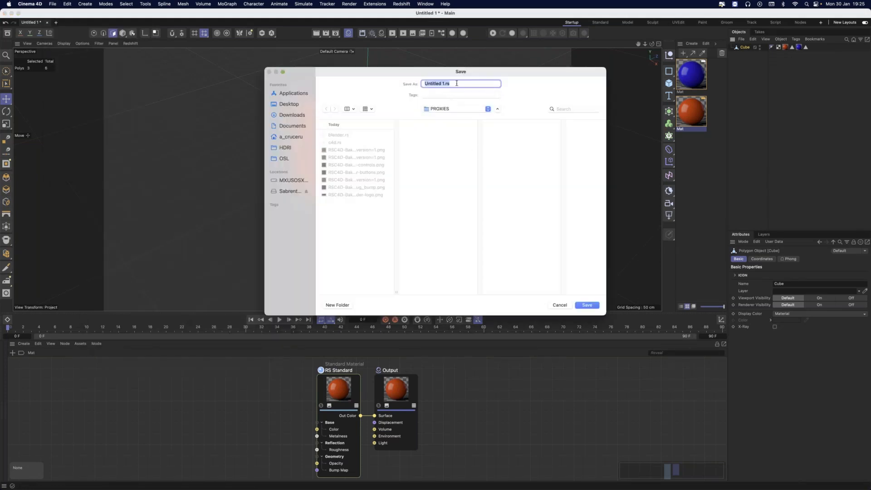
{"action": "left_click", "coordinate": [445, 83]}
{"action": "key", "text": "shift+super+Left"}
{"action": "type", "text": "cube"}
{"action": "key", "text": "Return"}
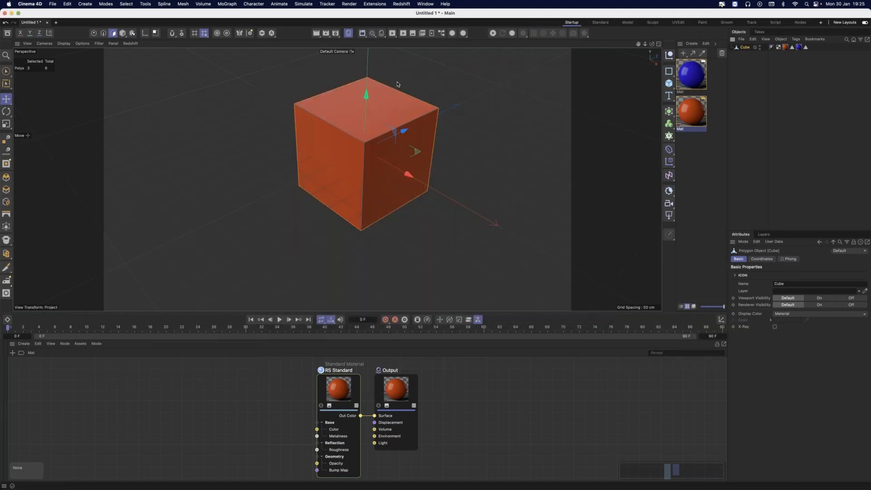
Switch to Maya and hide the blender proxy, leaving nothing selected in the scene.
{"action": "mouse_move", "coordinate": [401, 482]}
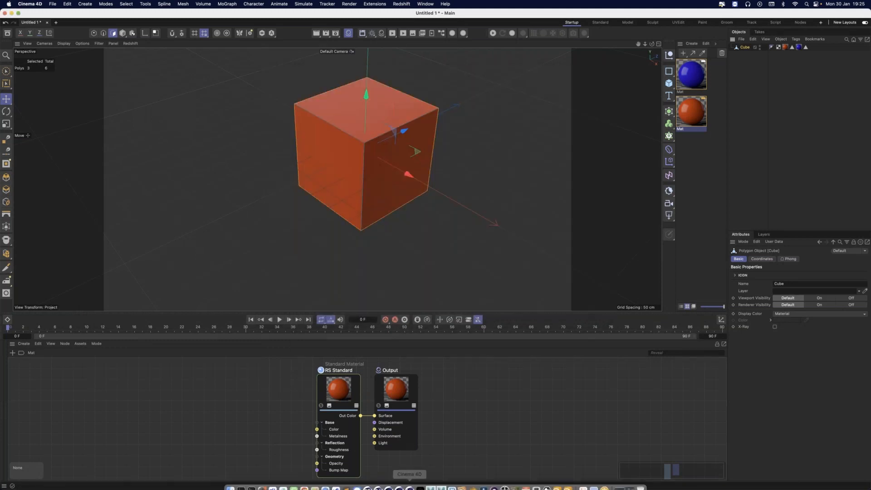
{"action": "left_click", "coordinate": [452, 482]}
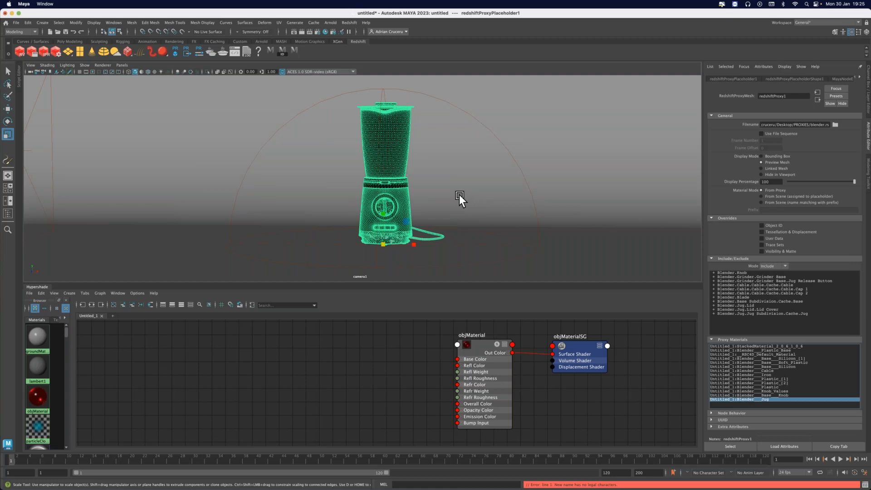
{"action": "left_click", "coordinate": [8, 71]}
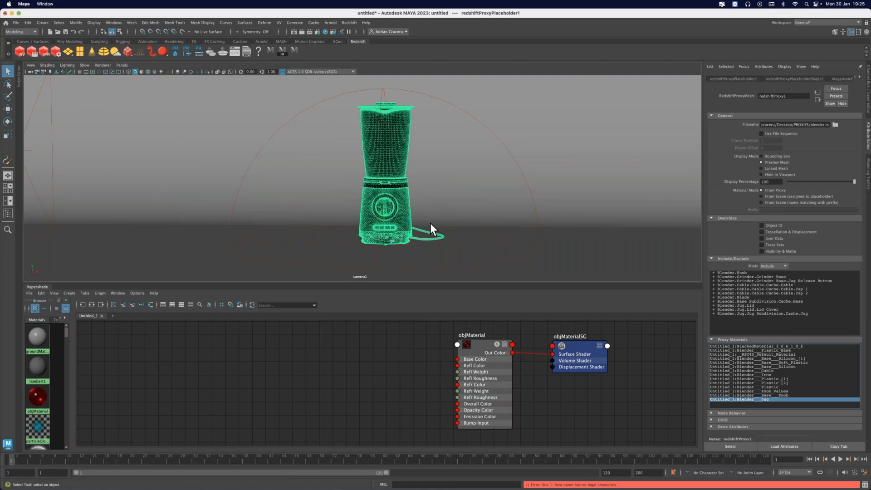
{"action": "left_click_drag", "start_coordinate": [424, 225], "coordinate": [391, 208], "text": "alt"}
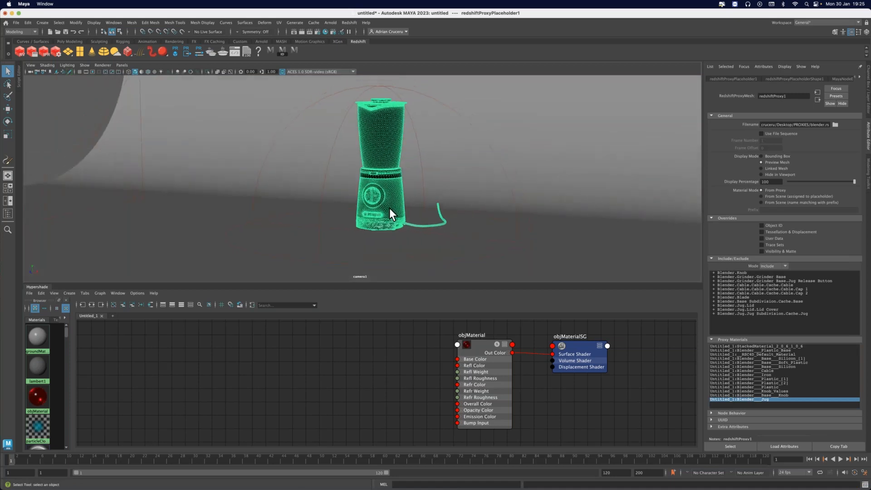
{"action": "key", "text": "ctrl+h"}
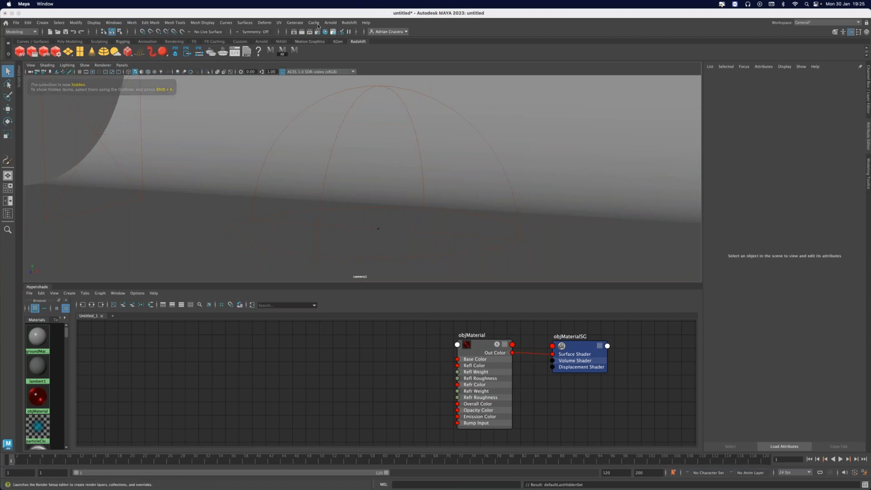
{"action": "left_click", "coordinate": [382, 185]}
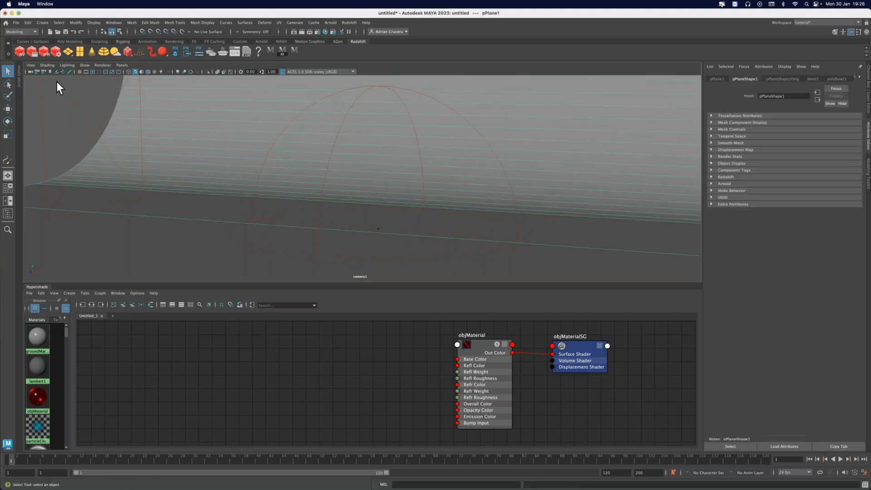
{"action": "left_click", "coordinate": [94, 92]}
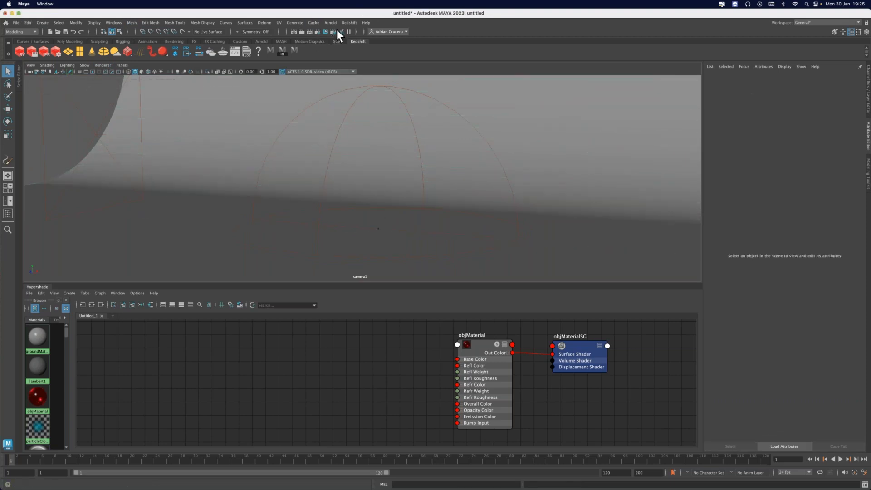
Create a Redshift proxy in the scene from cube.rs in the PROXIES folder.
{"action": "left_click", "coordinate": [350, 22]}
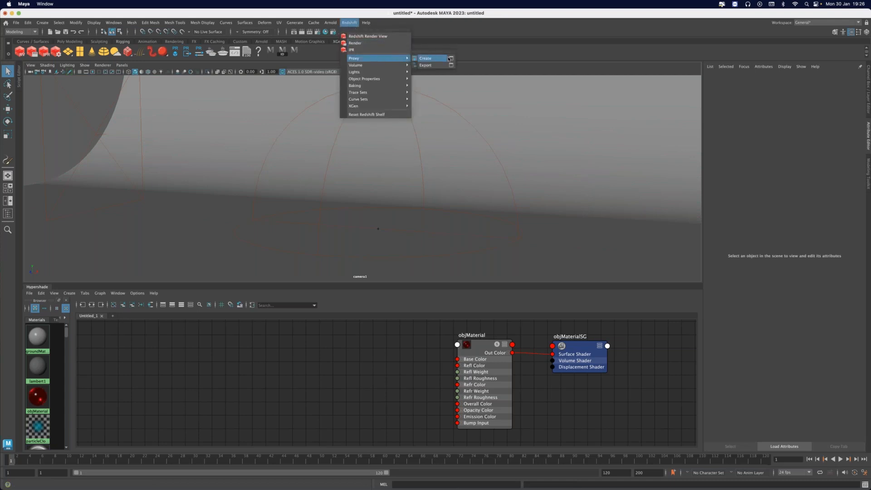
{"action": "left_click", "coordinate": [451, 60]}
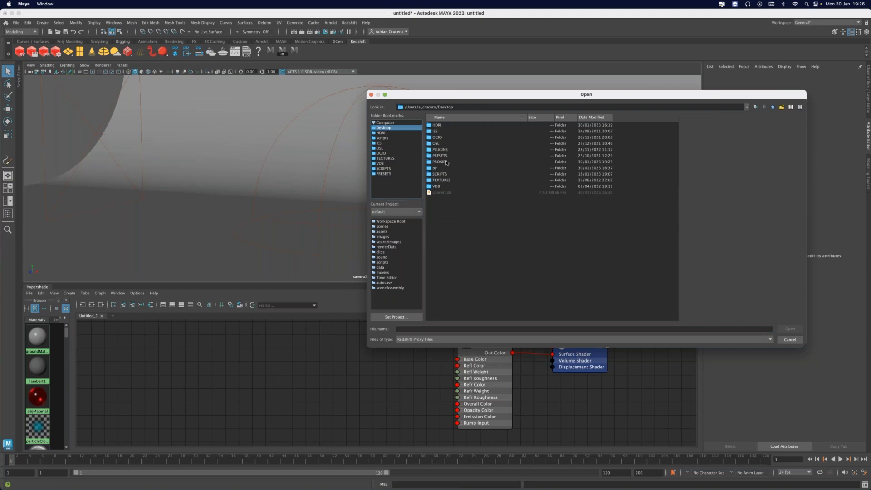
{"action": "double_click", "coordinate": [447, 162]}
{"action": "left_click", "coordinate": [440, 138]}
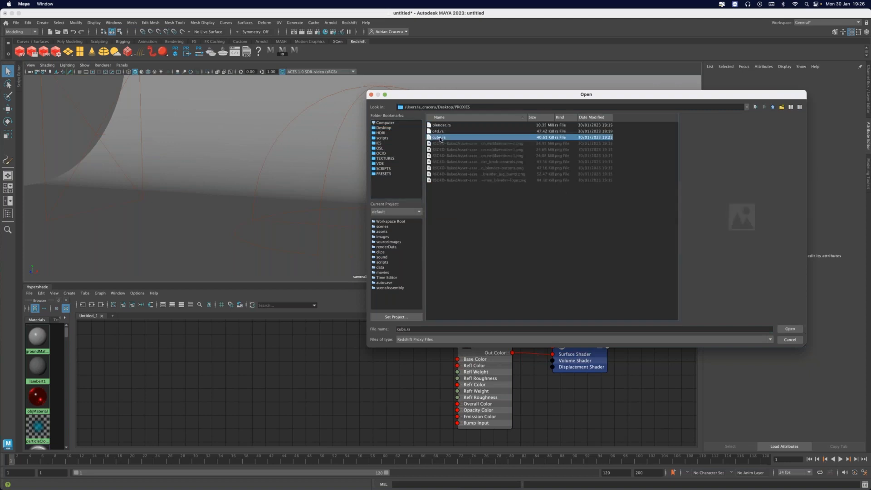
{"action": "double_click", "coordinate": [440, 137]}
Frame the cube proxy closely and set camera1's near clip plane to 1.
{"action": "right_click_drag", "start_coordinate": [274, 149], "coordinate": [154, 134], "text": "alt"}
{"action": "right_click_drag", "start_coordinate": [273, 169], "coordinate": [227, 159], "text": "alt"}
{"action": "left_click_drag", "start_coordinate": [254, 159], "coordinate": [383, 132], "text": "alt"}
{"action": "left_click_drag", "start_coordinate": [383, 188], "coordinate": [380, 227], "text": "alt"}
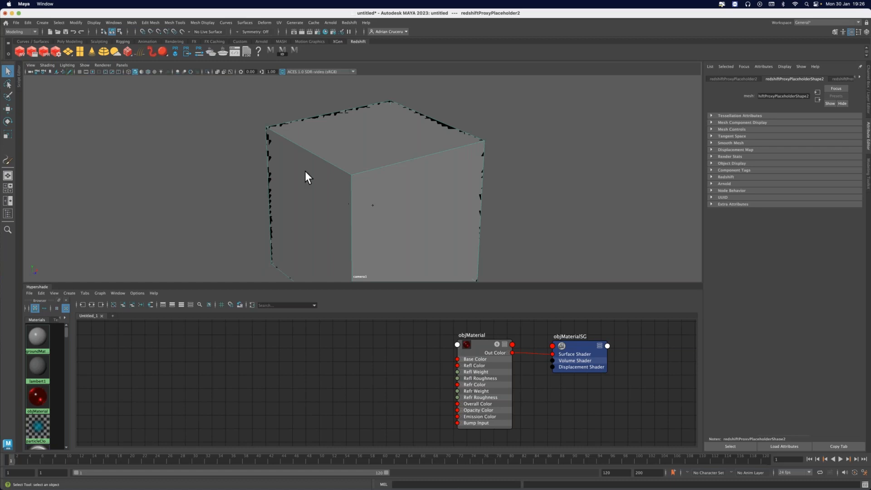
{"action": "left_click", "coordinate": [29, 65]}
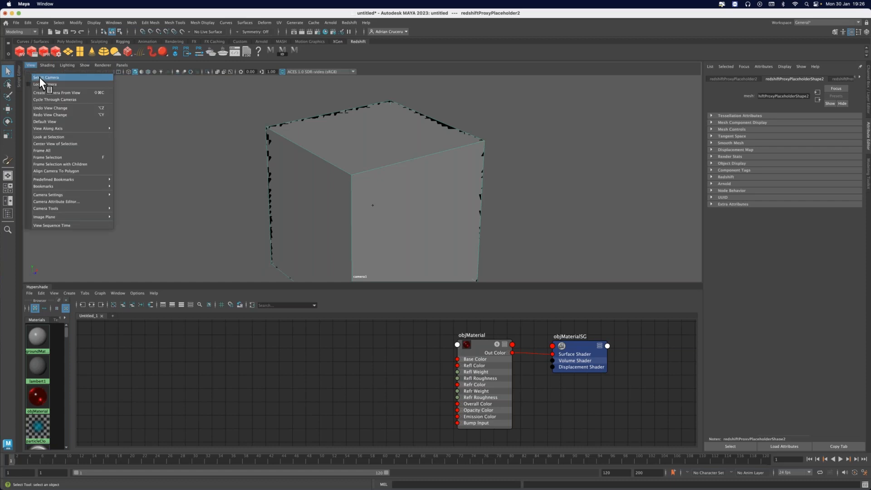
{"action": "left_click", "coordinate": [50, 84]}
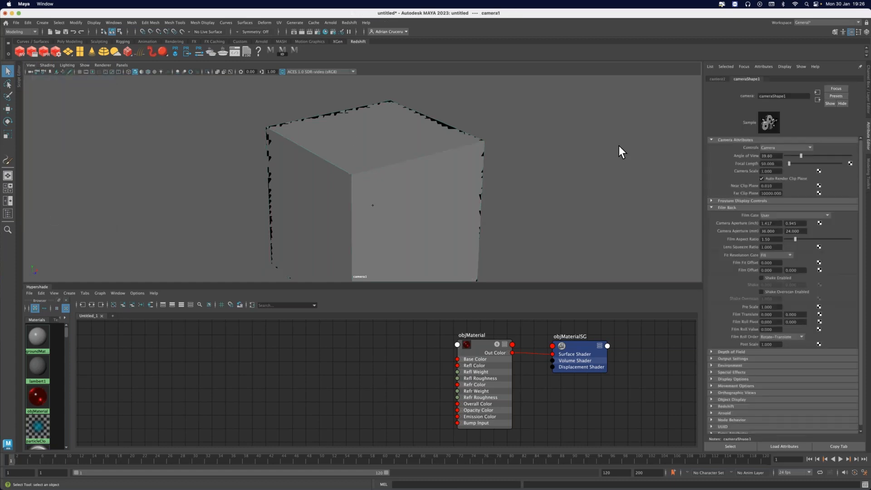
{"action": "left_click", "coordinate": [778, 187]}
{"action": "type", "text": "1"}
{"action": "key", "text": "Return"}
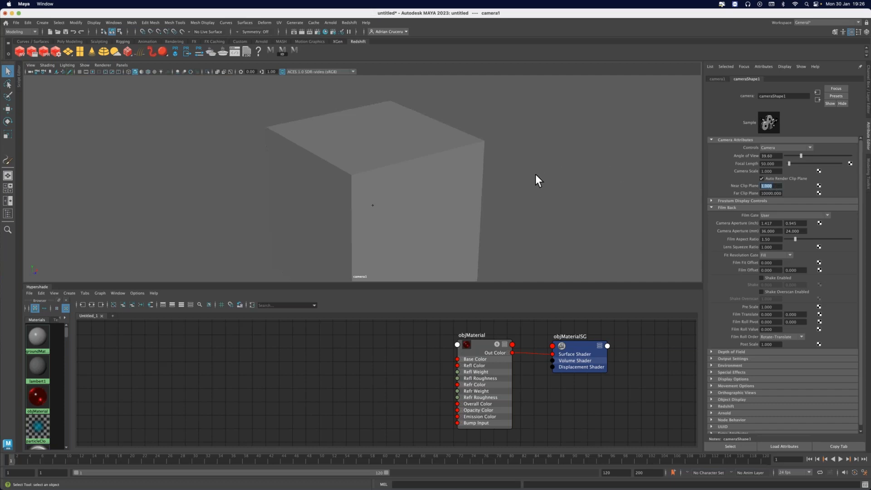
{"action": "middle_click_drag", "start_coordinate": [502, 187], "coordinate": [472, 181], "text": "alt"}
{"action": "right_click_drag", "start_coordinate": [388, 199], "coordinate": [655, 194], "text": "alt"}
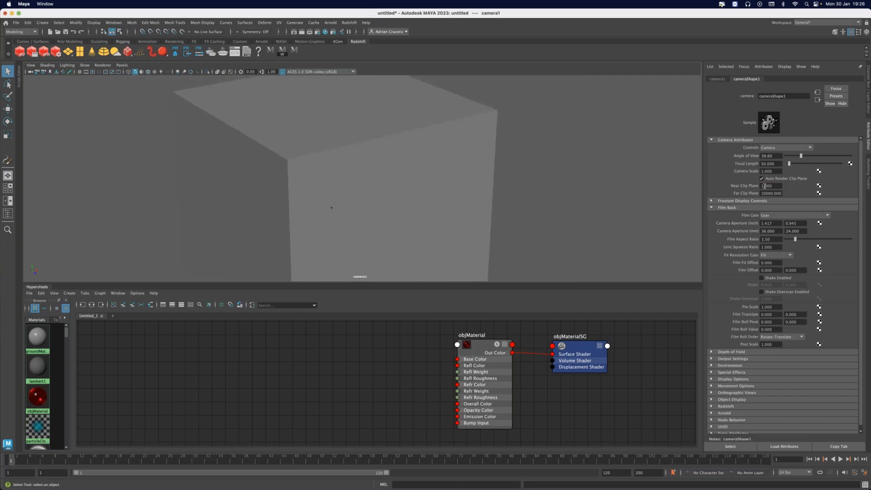
Display the viewport in wireframe and open the Redshift proxy attributes of the large cube proxy.
{"action": "right_click_drag", "start_coordinate": [402, 224], "coordinate": [551, 211], "text": "alt"}
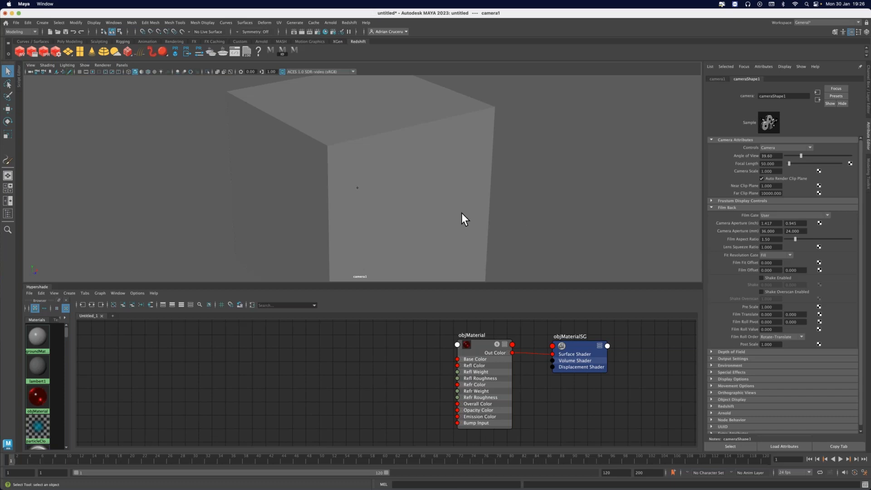
{"action": "middle_click_drag", "start_coordinate": [456, 217], "coordinate": [450, 221], "text": "alt"}
{"action": "key", "text": "4"}
{"action": "scroll", "coordinate": [393, 190], "scroll_direction": "down", "scroll_amount": 4}
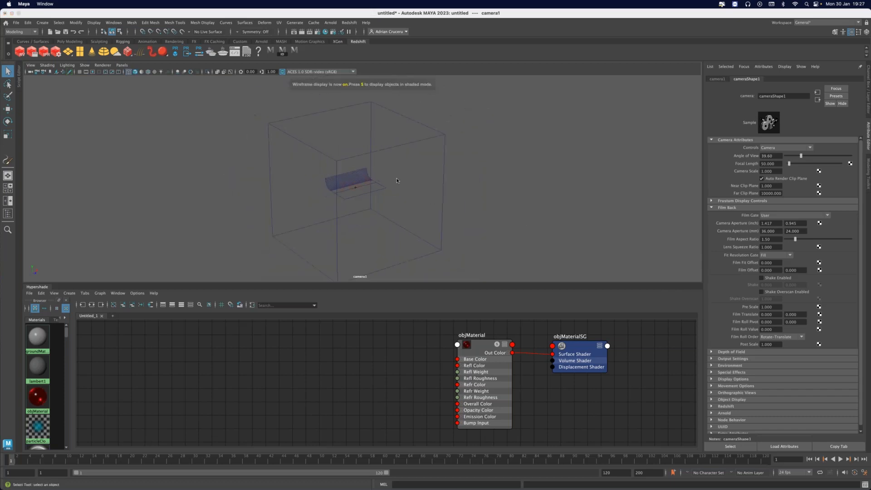
{"action": "left_click", "coordinate": [443, 175]}
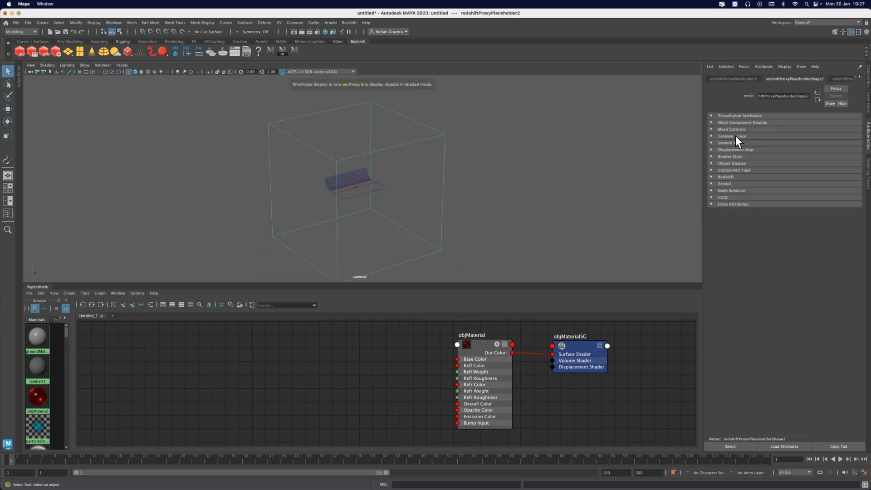
{"action": "left_click", "coordinate": [837, 78]}
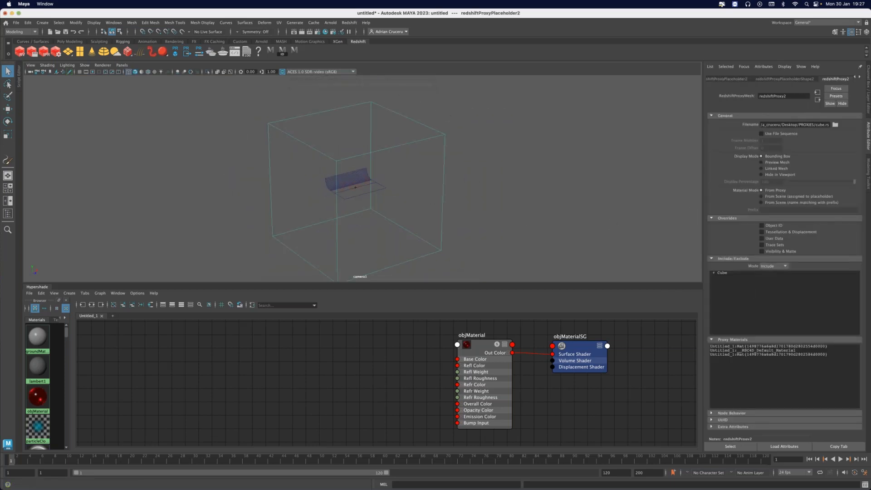
Examine the material names listed under Proxy Materials for the cube proxy and compare them with the objMaterial node.
{"action": "left_click", "coordinate": [756, 346]}
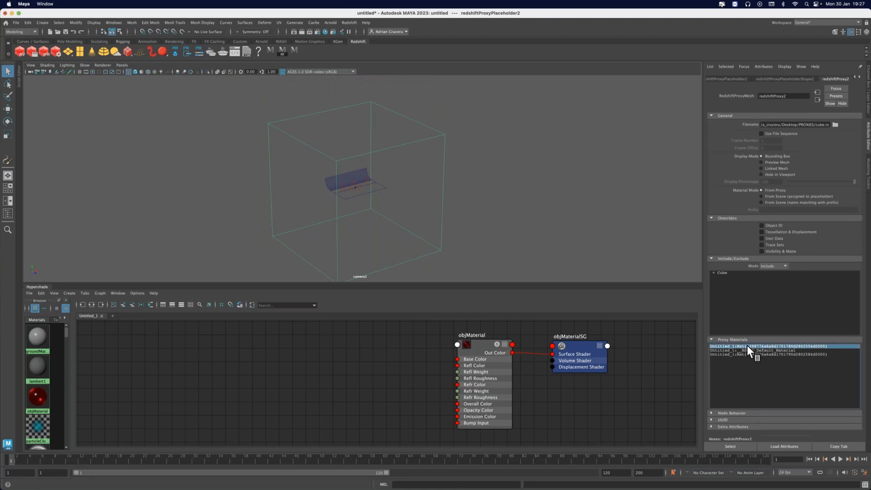
{"action": "left_click", "coordinate": [807, 354]}
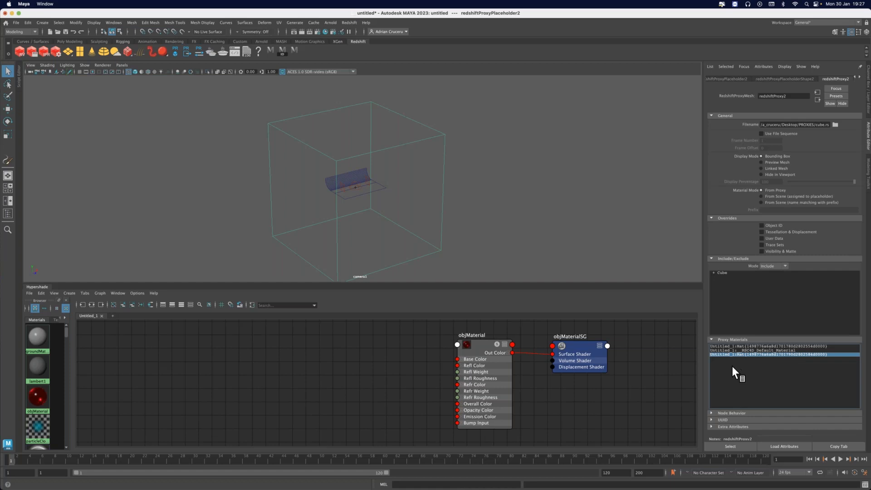
{"action": "left_click", "coordinate": [736, 351]}
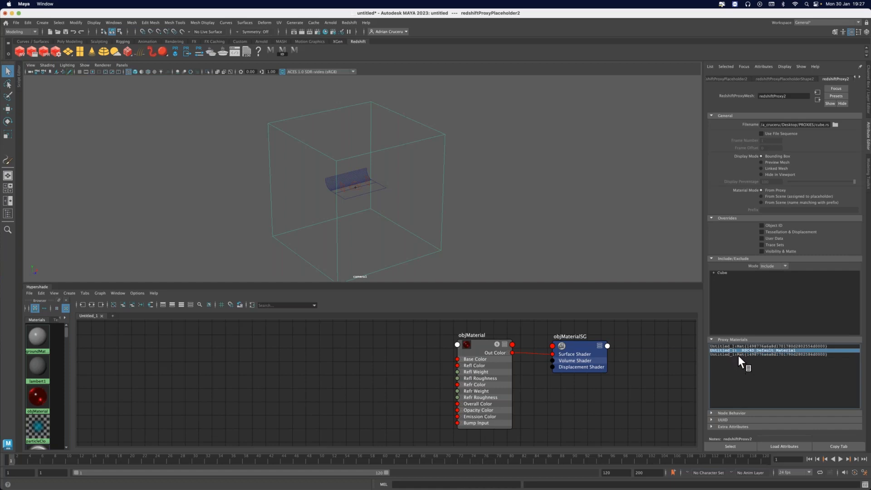
{"action": "left_click", "coordinate": [740, 354]}
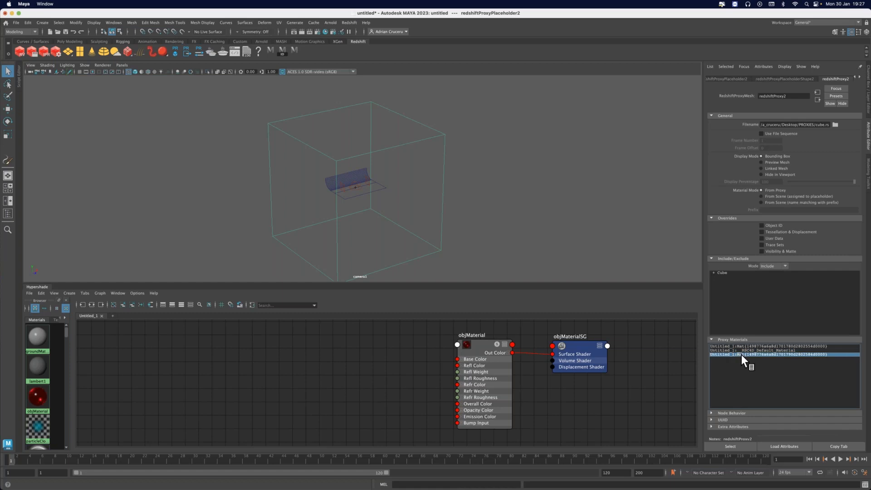
{"action": "left_click", "coordinate": [824, 346]}
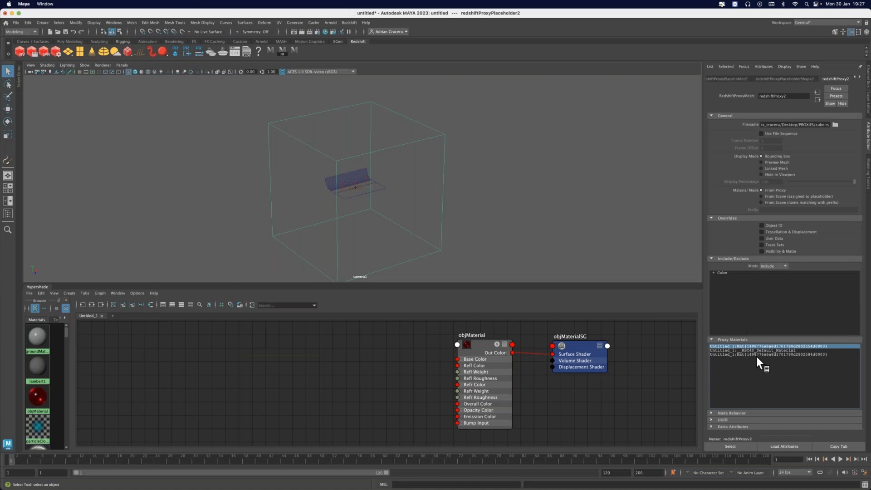
{"action": "left_click", "coordinate": [733, 354], "text": "shift"}
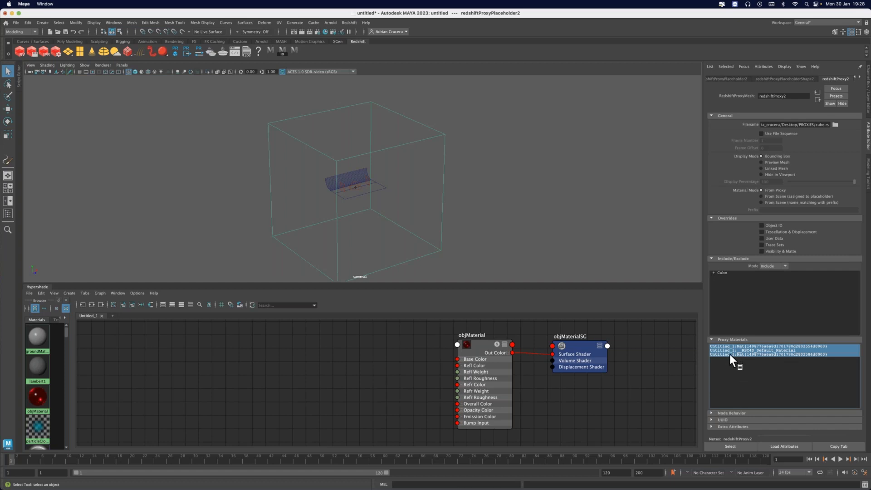
{"action": "left_click", "coordinate": [730, 354]}
{"action": "left_click", "coordinate": [731, 350]}
{"action": "left_click", "coordinate": [731, 347]}
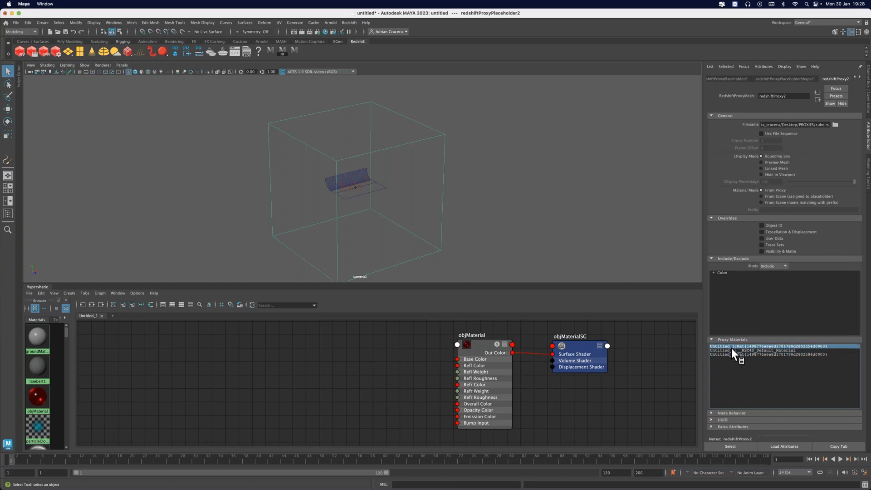
{"action": "left_click_drag", "start_coordinate": [732, 350], "coordinate": [732, 378]}
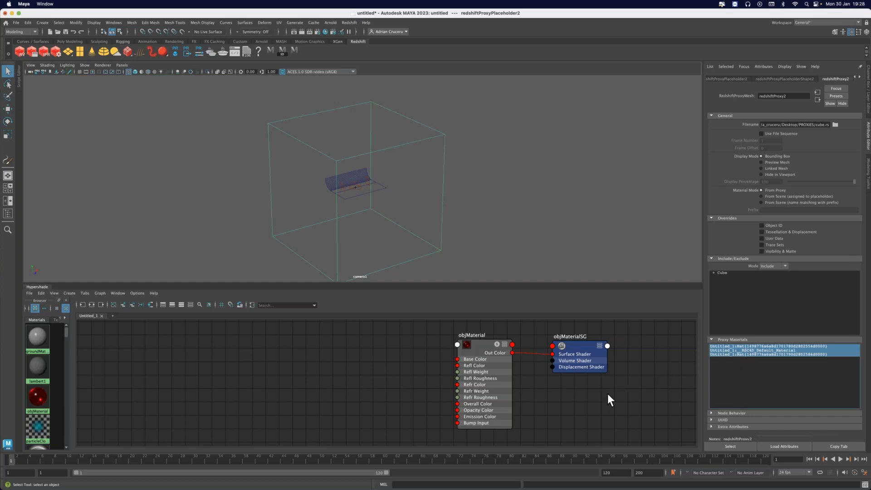
{"action": "left_click", "coordinate": [587, 387]}
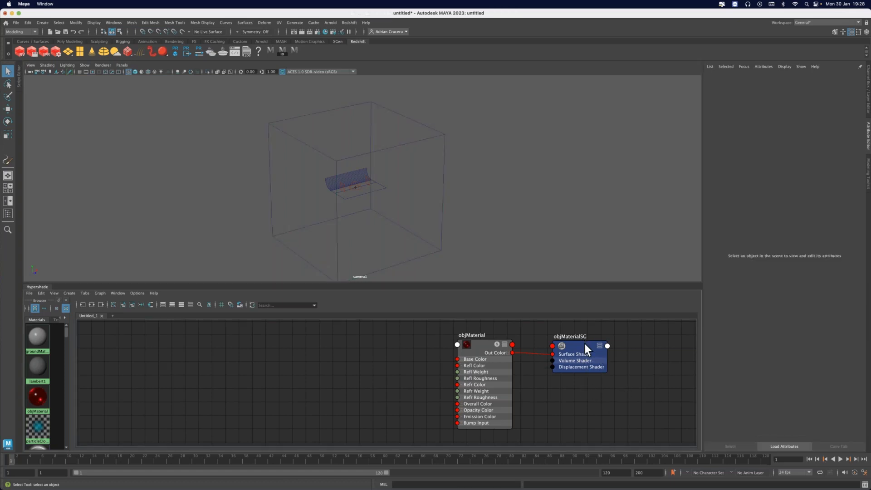
{"action": "left_click", "coordinate": [480, 348]}
{"action": "left_click", "coordinate": [427, 203]}
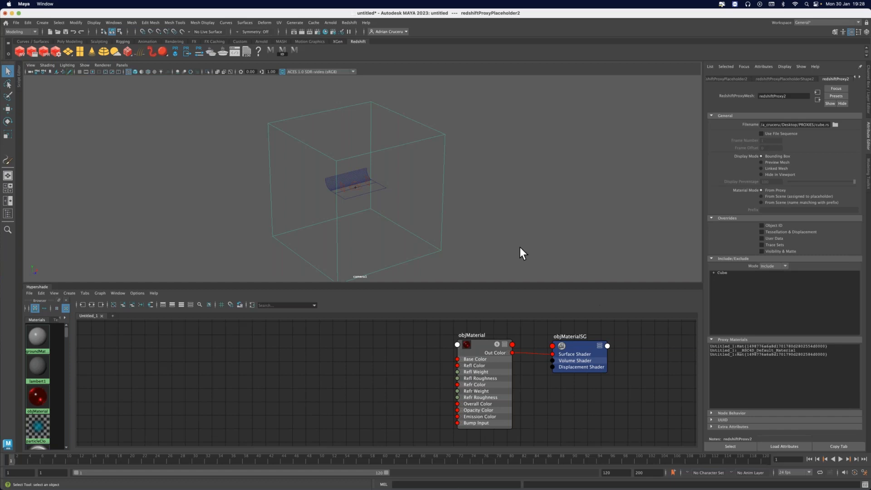
Deselect the cube proxy and create a polygon sphere at the origin in front of the curved backdrop.
{"action": "left_click", "coordinate": [423, 261]}
{"action": "left_click_drag", "start_coordinate": [371, 216], "coordinate": [361, 184], "text": "alt"}
{"action": "right_click_drag", "start_coordinate": [347, 187], "coordinate": [646, 211], "text": "alt"}
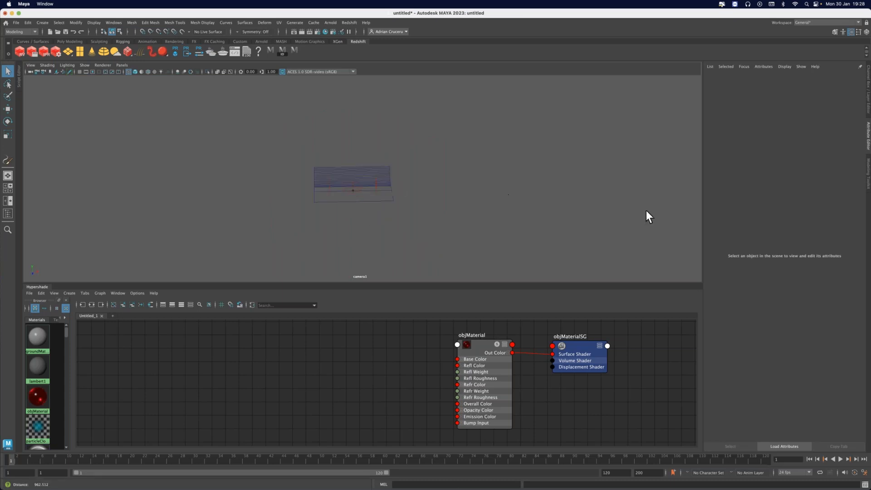
{"action": "middle_click_drag", "start_coordinate": [362, 186], "coordinate": [401, 169], "text": "alt"}
{"action": "left_click_drag", "start_coordinate": [402, 170], "coordinate": [396, 174], "text": "alt"}
{"action": "right_click_drag", "start_coordinate": [379, 184], "coordinate": [633, 189], "text": "alt"}
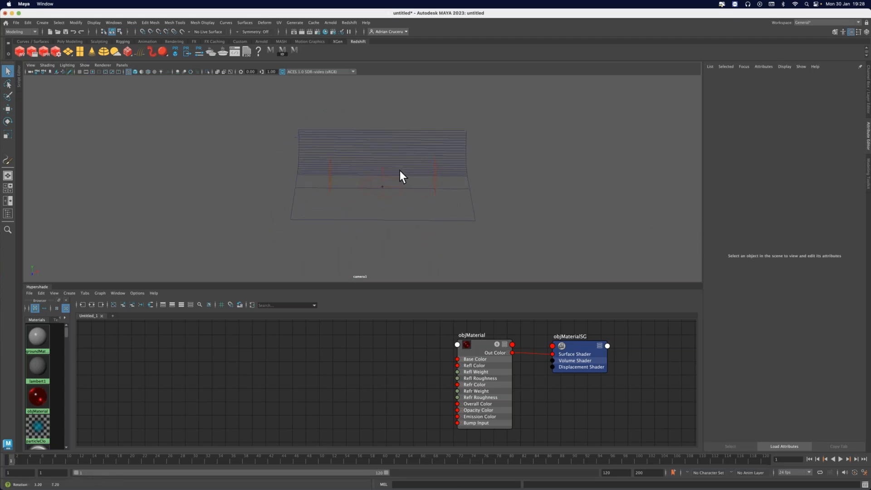
{"action": "right_click_drag", "start_coordinate": [417, 184], "coordinate": [603, 194], "text": "alt"}
{"action": "middle_click_drag", "start_coordinate": [485, 179], "coordinate": [443, 172], "text": "alt"}
{"action": "left_click_drag", "start_coordinate": [443, 171], "coordinate": [441, 192], "text": "alt"}
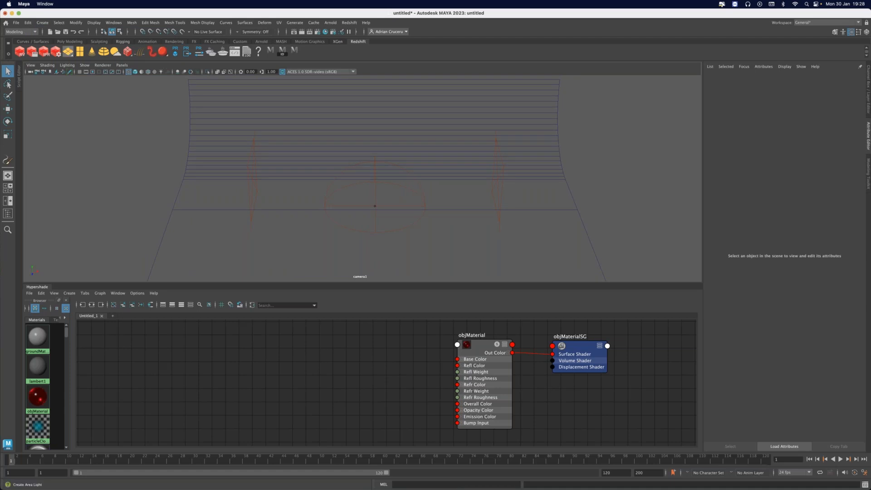
{"action": "left_click", "coordinate": [45, 22]}
{"action": "mouse_move", "coordinate": [63, 47]}
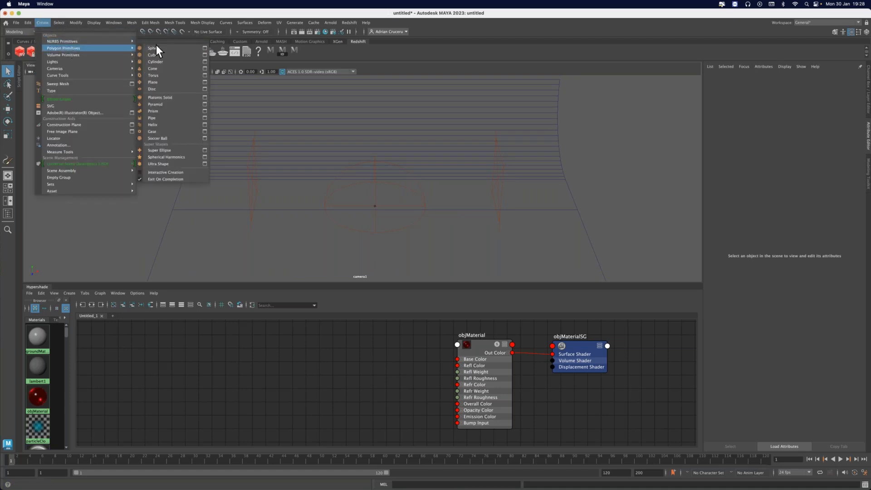
{"action": "left_click", "coordinate": [164, 48]}
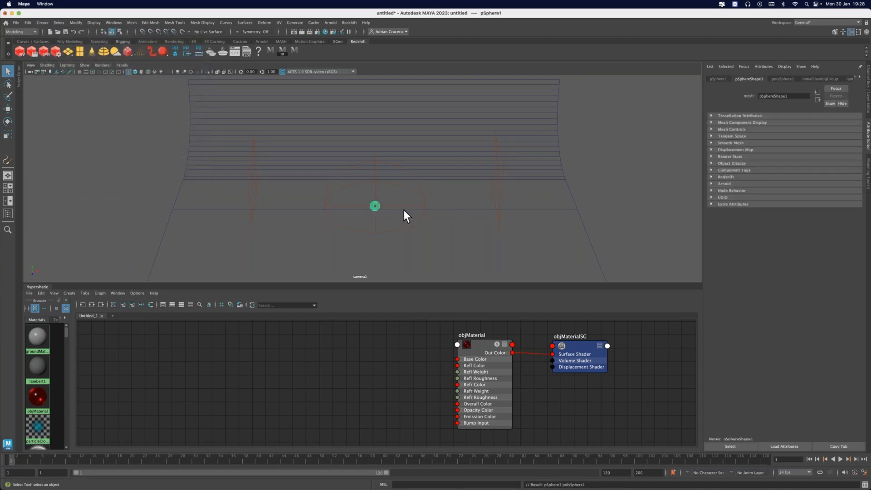
Scale the sphere uniformly to about 4.7 and raise it to about 4.66 in Y so it rests on the floor.
{"action": "key", "text": "r"}
{"action": "middle_click_drag", "start_coordinate": [396, 230], "coordinate": [432, 243]}
{"action": "left_click_drag", "start_coordinate": [432, 244], "coordinate": [395, 230], "text": "alt"}
{"action": "key", "text": "q"}
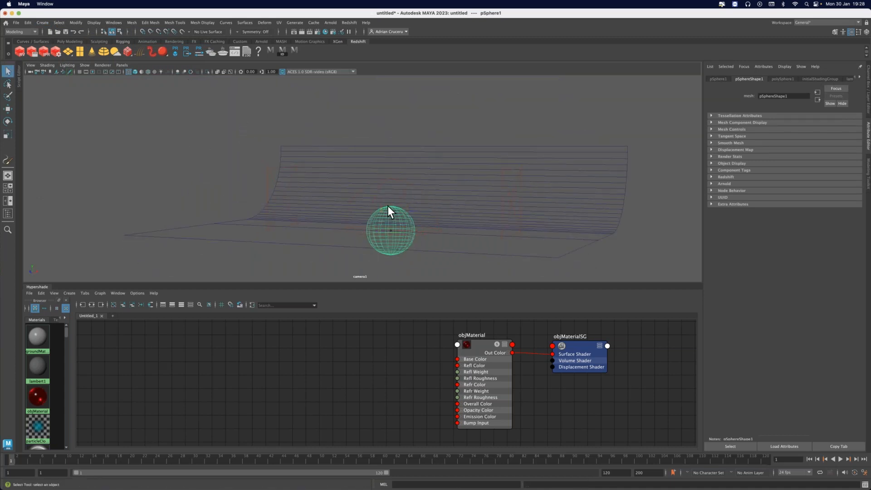
{"action": "key", "text": "w"}
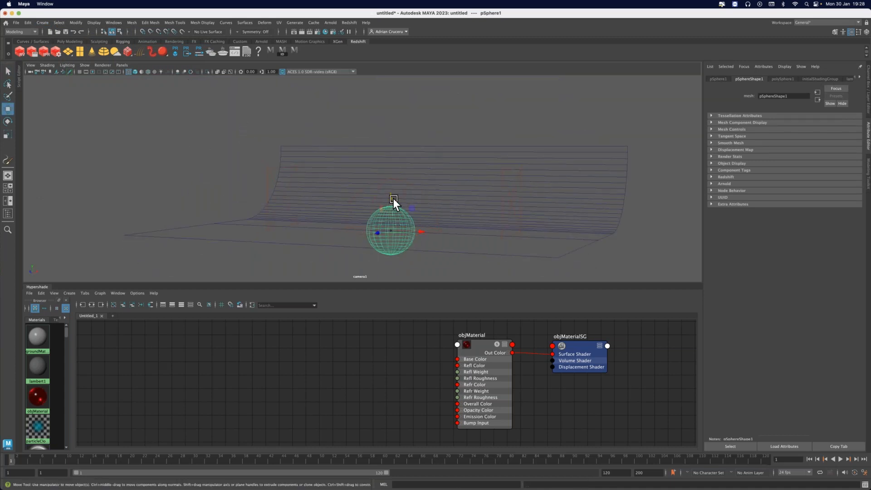
{"action": "left_click", "coordinate": [391, 207], "text": "shift"}
{"action": "key", "text": "super+z"}
{"action": "left_click_drag", "start_coordinate": [390, 202], "coordinate": [390, 176]}
{"action": "mouse_move", "coordinate": [419, 217]}
{"action": "left_mouse_down", "text": "alt"}
{"action": "mouse_move", "coordinate": [427, 245]}
{"action": "mouse_move", "coordinate": [387, 218]}
{"action": "mouse_move", "coordinate": [371, 224]}
{"action": "mouse_move", "coordinate": [394, 210]}
{"action": "mouse_move", "coordinate": [354, 200]}
{"action": "left_mouse_up", "text": "alt"}
Show the viewport shaded and graph the sphere's assigned material network in the Hypershade.
{"action": "key", "text": "5"}
{"action": "right_click_drag", "start_coordinate": [302, 363], "coordinate": [309, 380]}
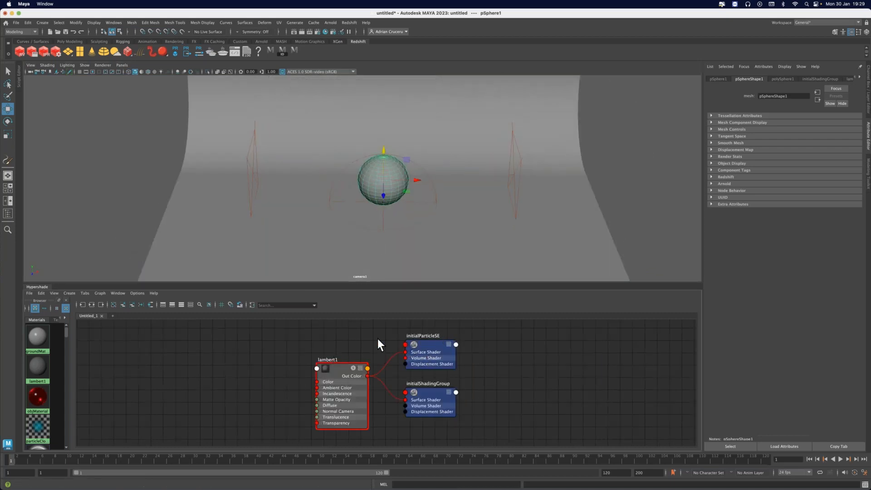
{"action": "middle_click_drag", "start_coordinate": [330, 328], "coordinate": [435, 320], "text": "alt"}
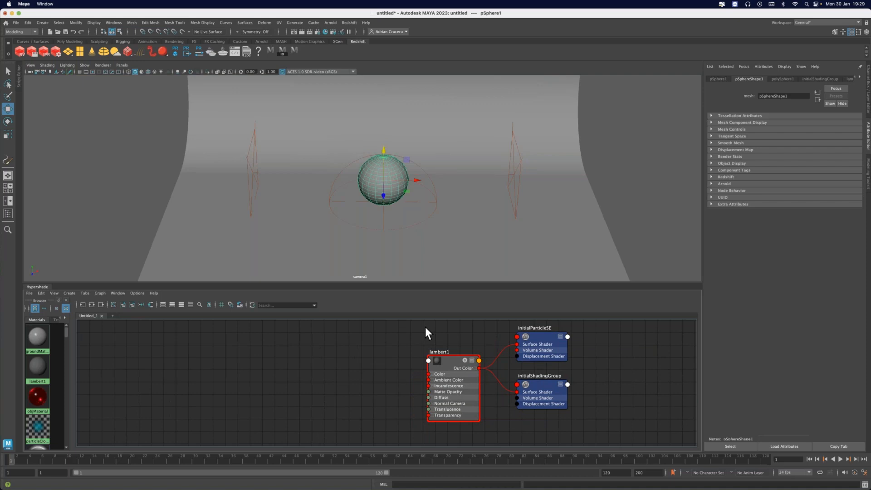
Switch the viewport to the front view and frame the sphere.
{"action": "right_click_drag", "start_coordinate": [396, 186], "coordinate": [421, 224]}
{"action": "left_click_drag", "start_coordinate": [407, 202], "coordinate": [434, 206], "text": "alt"}
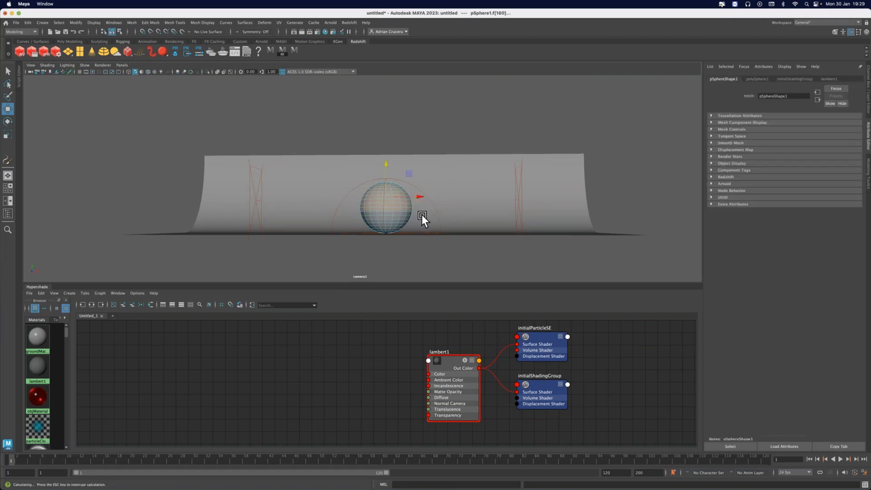
{"action": "left_click", "coordinate": [422, 215]}
{"action": "key", "text": "space"}
{"action": "left_click_drag", "start_coordinate": [425, 238], "coordinate": [413, 234]}
{"action": "left_click", "coordinate": [402, 144]}
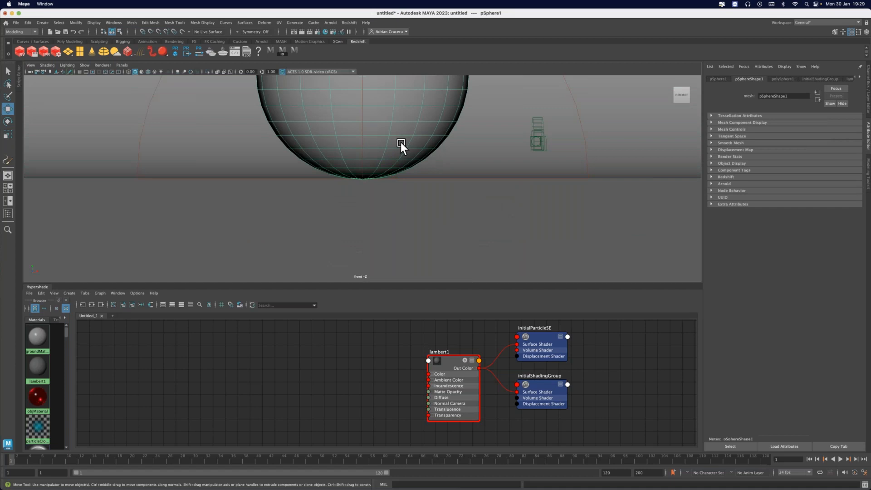
{"action": "key", "text": "f"}
{"action": "key", "text": "shift+h"}
Return the sphere to object mode and isolate it in the front view.
{"action": "right_click_drag", "start_coordinate": [407, 169], "coordinate": [473, 185]}
{"action": "left_click_drag", "start_coordinate": [477, 186], "coordinate": [265, 279]}
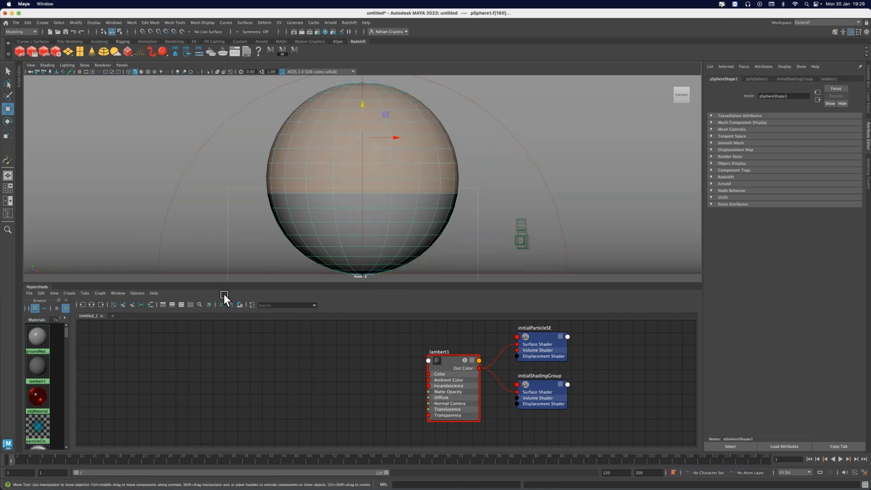
{"action": "key", "text": "F8"}
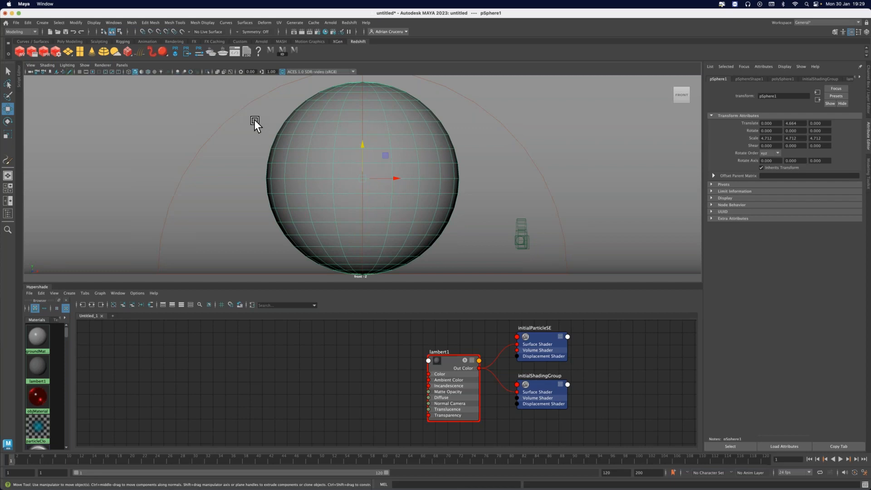
{"action": "key", "text": "ctrl+1"}
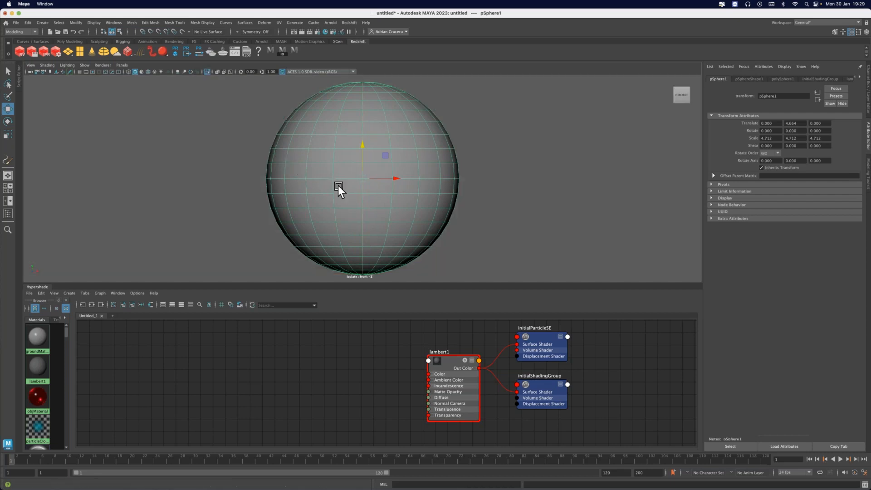
Assign a new Redshift material to the faces of the sphere's lower half and a second new one to its upper-half faces.
{"action": "right_click_drag", "start_coordinate": [319, 163], "coordinate": [277, 190]}
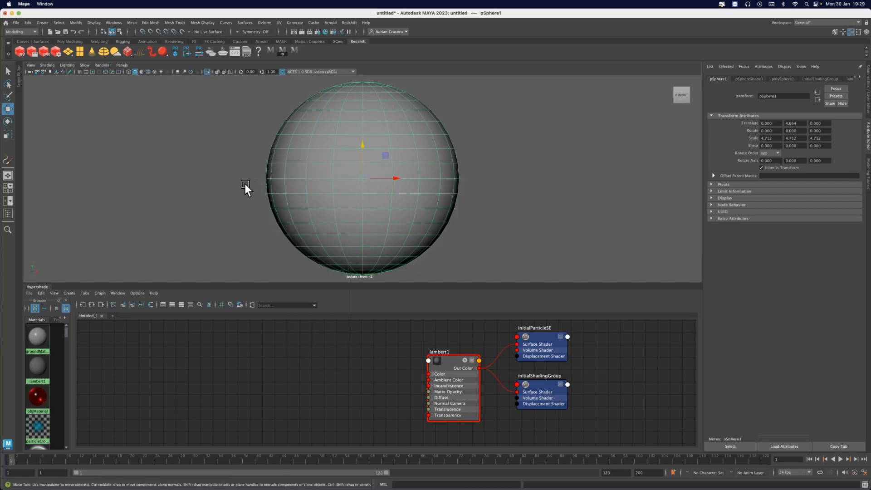
{"action": "left_click_drag", "start_coordinate": [245, 182], "coordinate": [448, 260]}
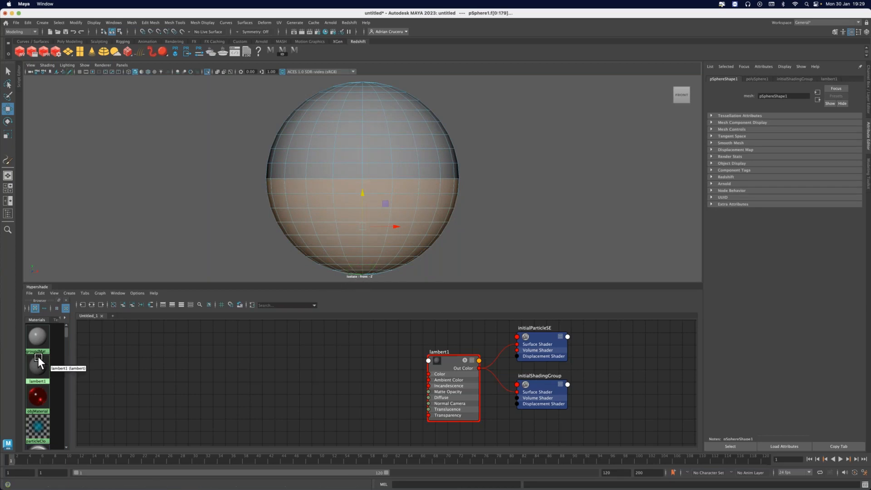
{"action": "left_click", "coordinate": [162, 51]}
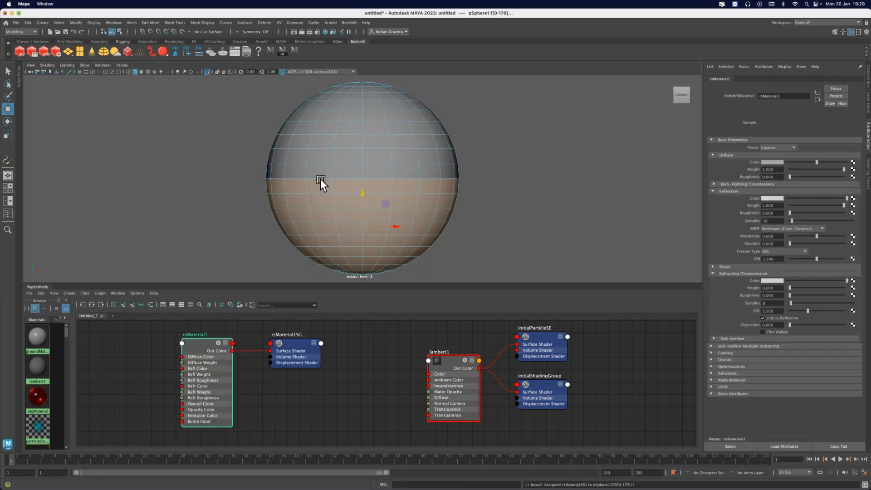
{"action": "left_click_drag", "start_coordinate": [240, 78], "coordinate": [529, 171]}
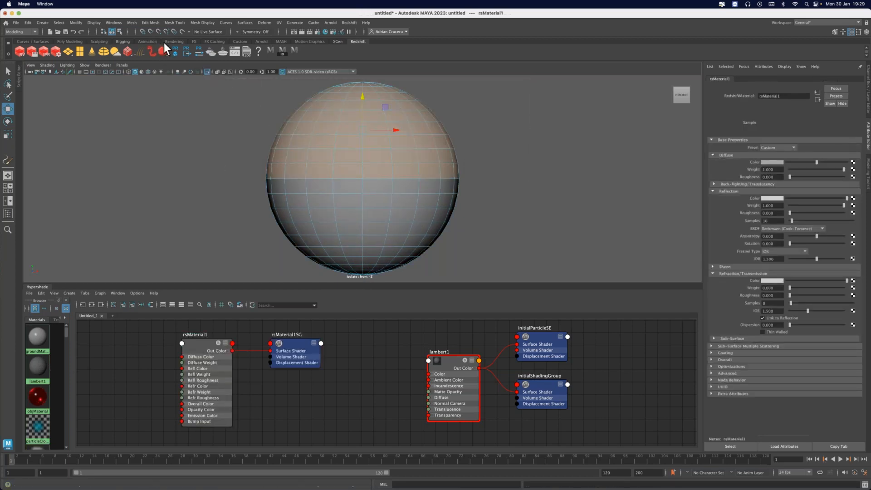
{"action": "left_click", "coordinate": [160, 50]}
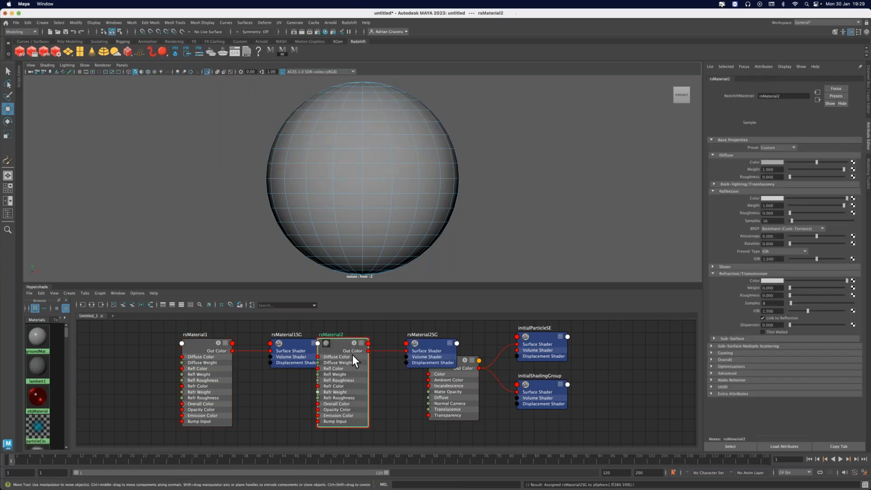
Graph only the networks of the two new Redshift materials, rsMaterial1 and rsMaterial2, in the Hypershade.
{"action": "left_click_drag", "start_coordinate": [340, 339], "coordinate": [317, 381]}
{"action": "left_click", "coordinate": [207, 346]}
{"action": "left_click", "coordinate": [91, 304]}
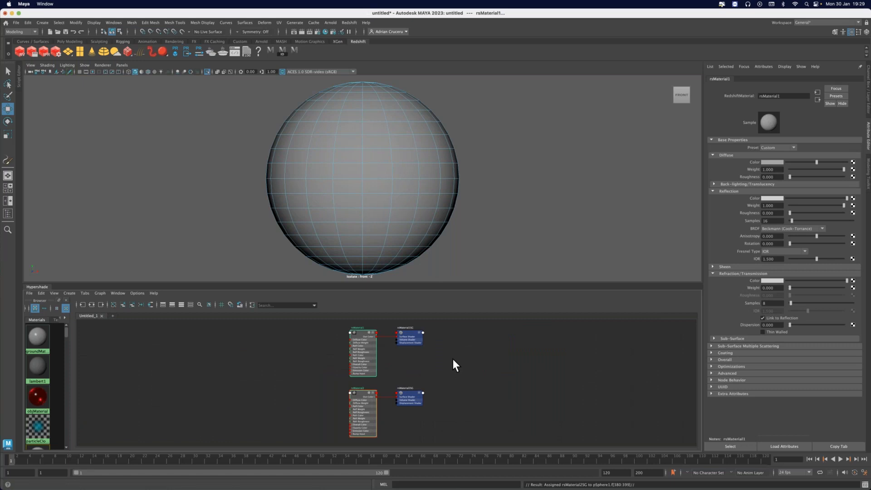
{"action": "left_click", "coordinate": [384, 321]}
{"action": "scroll", "coordinate": [444, 340], "scroll_direction": "up", "scroll_amount": 8}
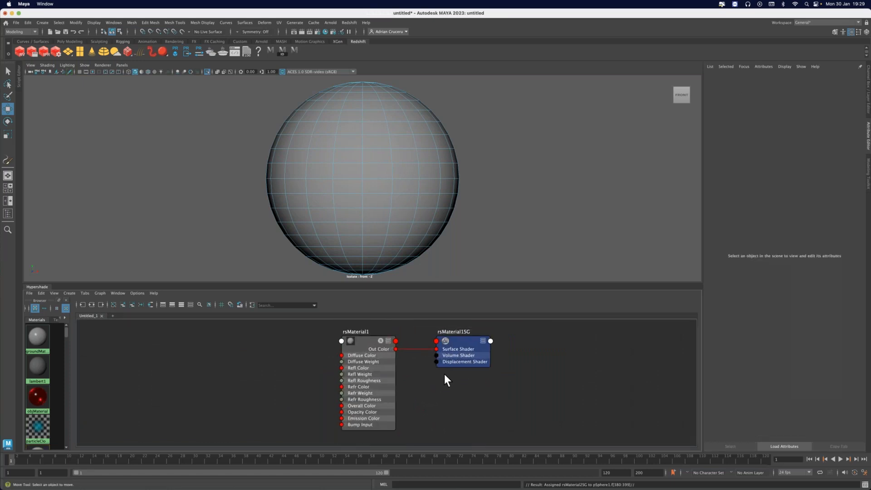
Move the rsMaterial1 node and its shading group apart in the graph and show the shading group's attributes.
{"action": "mouse_move", "coordinate": [384, 361]}
{"action": "left_mouse_down"}
{"action": "mouse_move", "coordinate": [373, 344]}
{"action": "mouse_move", "coordinate": [343, 330]}
{"action": "mouse_move", "coordinate": [379, 346]}
{"action": "left_mouse_up"}
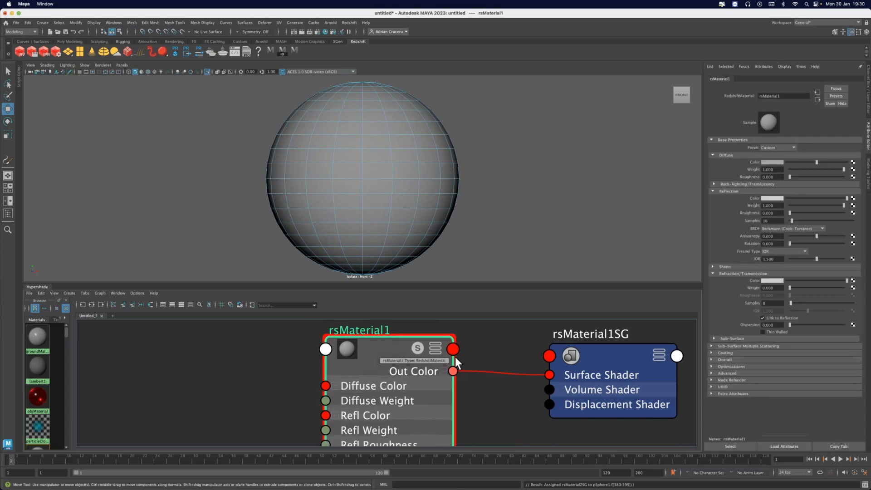
{"action": "scroll", "coordinate": [461, 350], "scroll_direction": "down", "scroll_amount": 2}
{"action": "scroll", "coordinate": [461, 349], "scroll_direction": "down", "scroll_amount": 2}
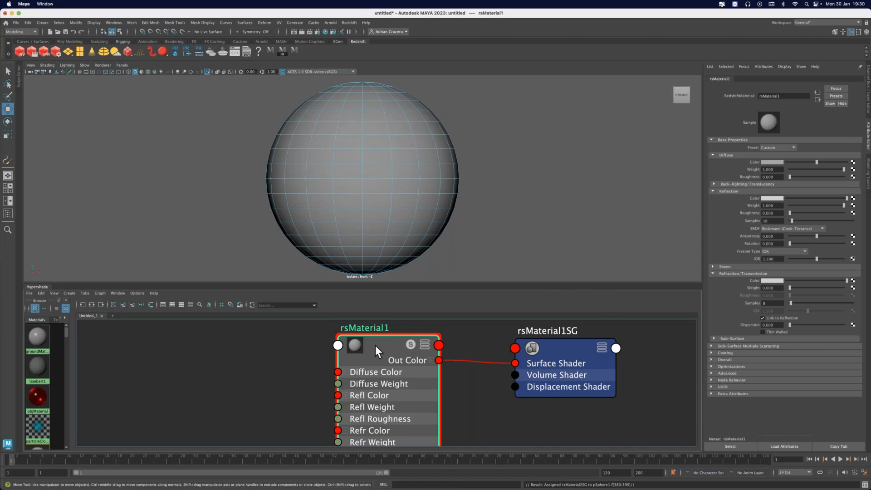
{"action": "scroll", "coordinate": [424, 379], "scroll_direction": "down", "scroll_amount": 4}
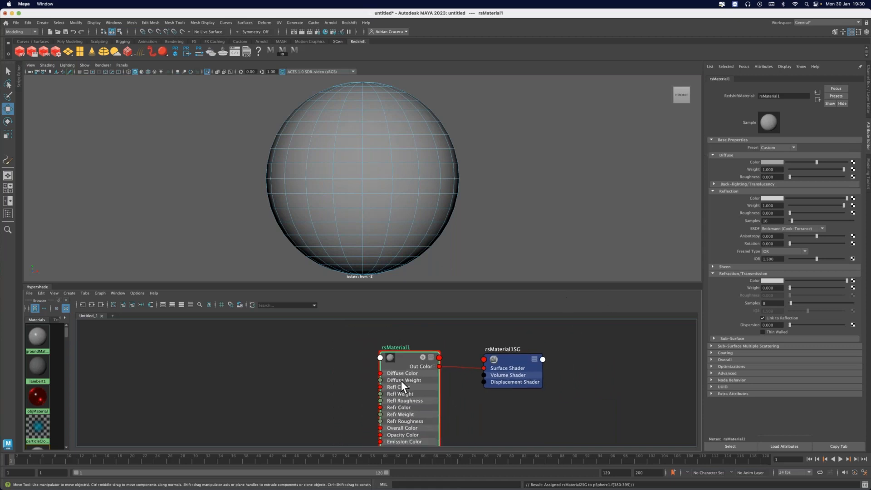
{"action": "middle_click_drag", "start_coordinate": [401, 380], "coordinate": [354, 356], "text": "alt"}
{"action": "left_click_drag", "start_coordinate": [467, 333], "coordinate": [503, 340]}
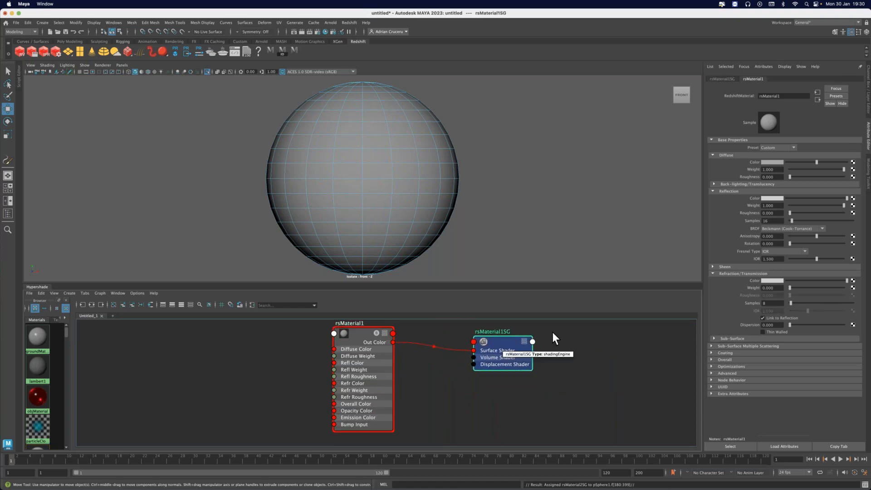
{"action": "left_click", "coordinate": [728, 79]}
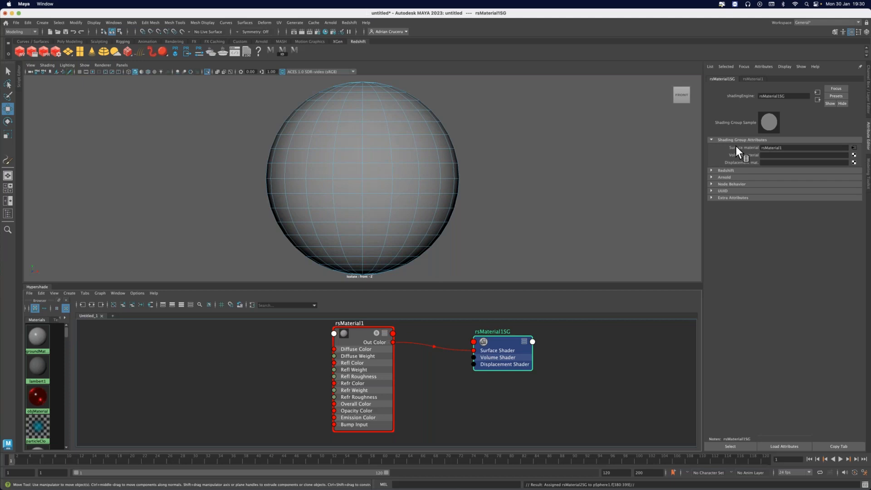
Arrange the rsMaterial2 node and its shading group beneath the rsMaterial1 network in the graph.
{"action": "left_click_drag", "start_coordinate": [508, 347], "coordinate": [514, 355]}
{"action": "right_click_drag", "start_coordinate": [581, 369], "coordinate": [490, 359], "text": "alt"}
{"action": "middle_click_drag", "start_coordinate": [535, 410], "coordinate": [487, 380], "text": "alt"}
{"action": "left_click_drag", "start_coordinate": [473, 399], "coordinate": [491, 383]}
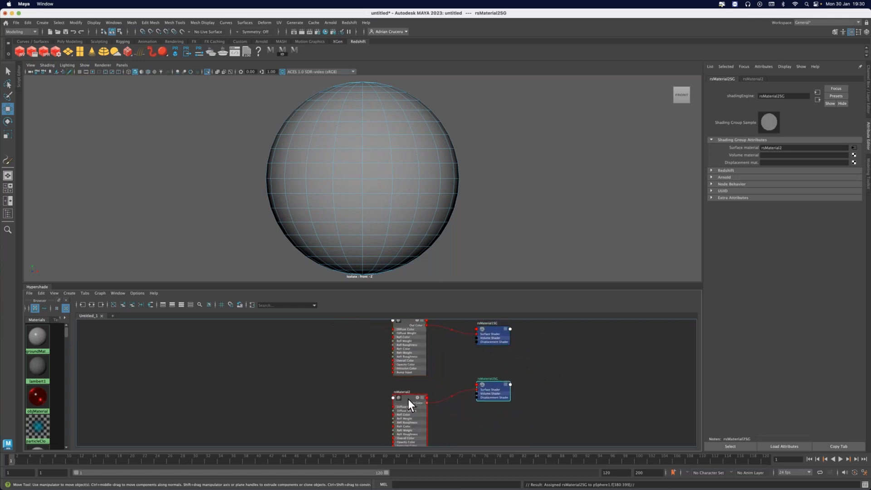
{"action": "left_click_drag", "start_coordinate": [408, 399], "coordinate": [408, 389]}
{"action": "right_click_drag", "start_coordinate": [459, 361], "coordinate": [447, 357], "text": "alt"}
{"action": "middle_click_drag", "start_coordinate": [447, 357], "coordinate": [440, 362], "text": "alt"}
{"action": "left_click", "coordinate": [465, 369]}
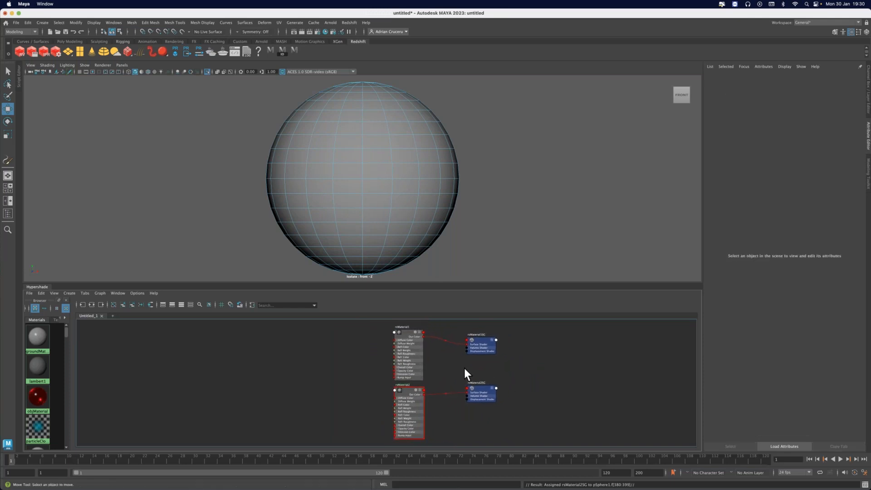
Set the diffuse color of rsMaterial1 to a saturated red.
{"action": "left_click", "coordinate": [404, 333]}
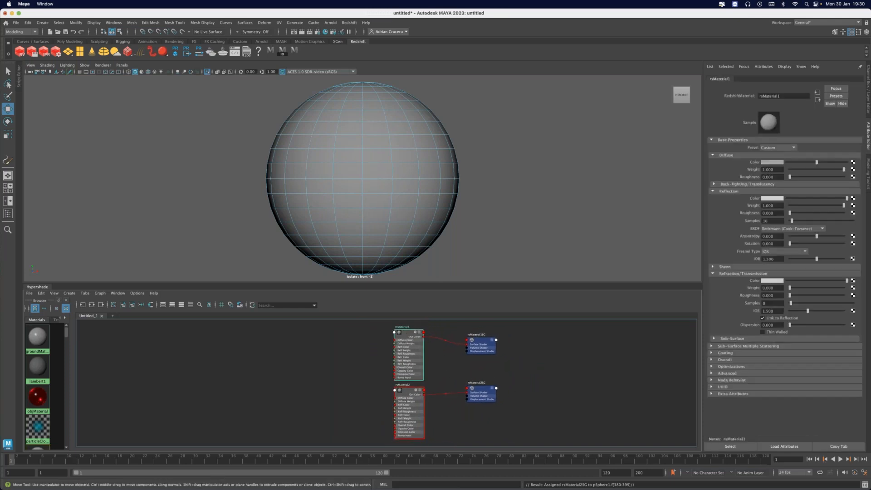
{"action": "left_click", "coordinate": [776, 162]}
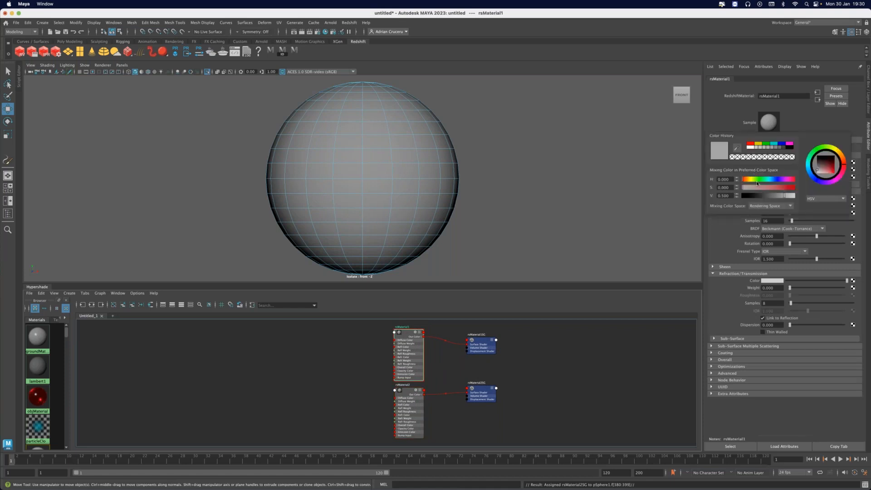
{"action": "left_click", "coordinate": [768, 188]}
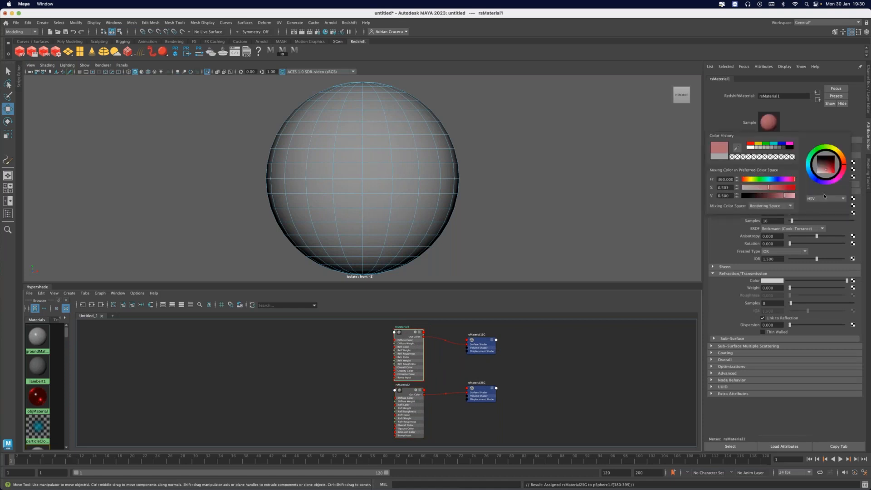
Set the diffuse color of rsMaterial2 to a fully saturated green.
{"action": "left_click", "coordinate": [408, 392]}
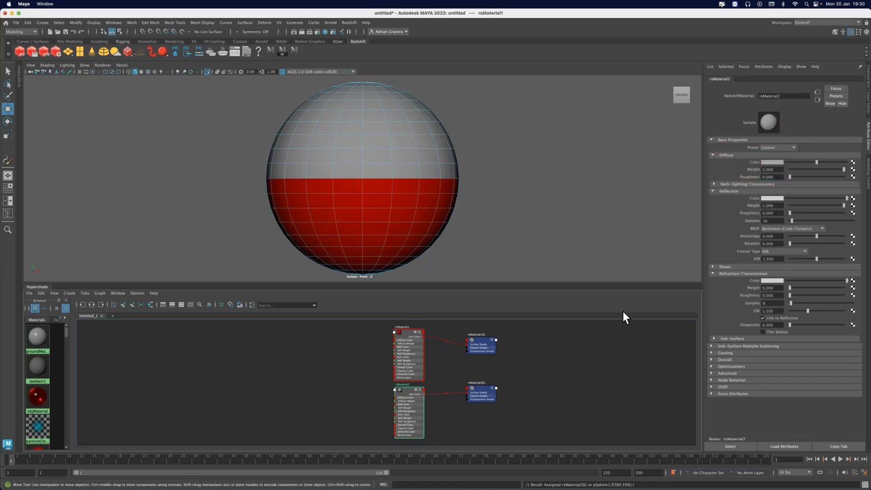
{"action": "left_click", "coordinate": [775, 161]}
{"action": "left_click_drag", "start_coordinate": [777, 188], "coordinate": [795, 188]}
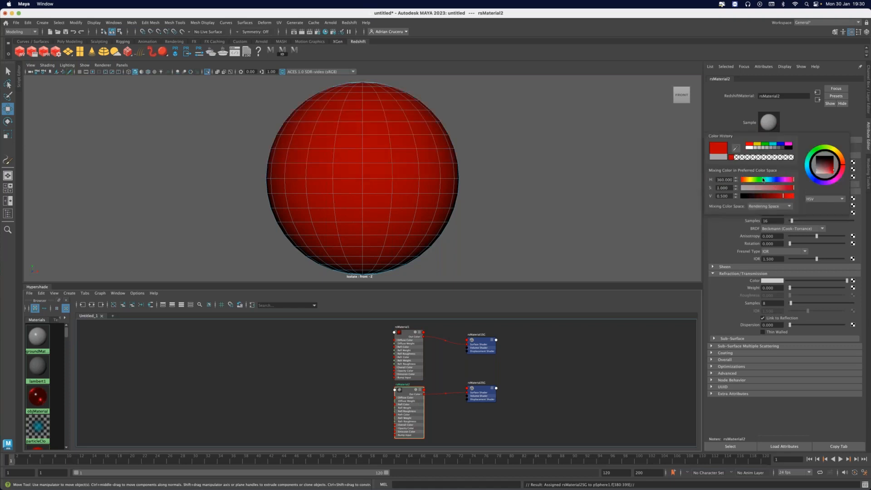
{"action": "left_click", "coordinate": [758, 179]}
{"action": "left_click", "coordinate": [510, 401]}
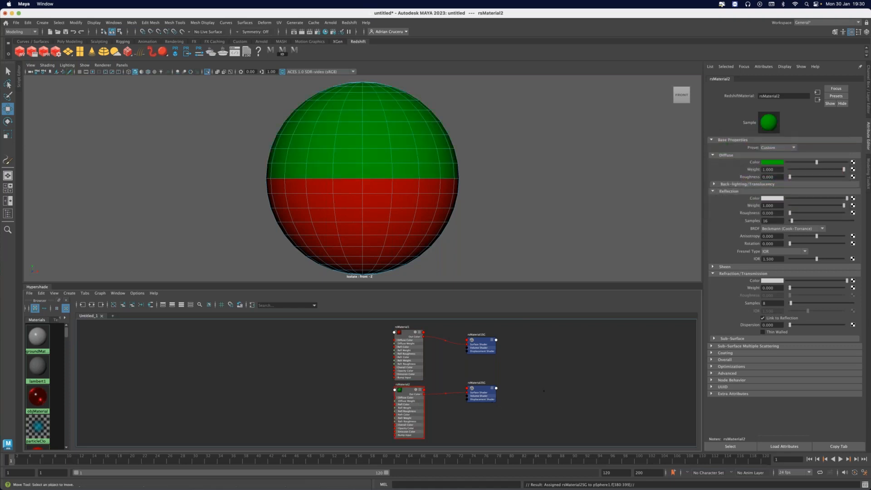
Return the sphere to object mode with the whole object selected and switch to the perspective view.
{"action": "right_click", "coordinate": [473, 212]}
{"action": "right_click_drag", "start_coordinate": [478, 214], "coordinate": [509, 203]}
{"action": "left_click_drag", "start_coordinate": [457, 224], "coordinate": [434, 188], "text": "alt"}
{"action": "key", "text": "space"}
{"action": "right_click_drag", "start_coordinate": [423, 181], "coordinate": [387, 171], "text": "alt"}
{"action": "left_click_drag", "start_coordinate": [387, 172], "coordinate": [438, 248], "text": "alt"}
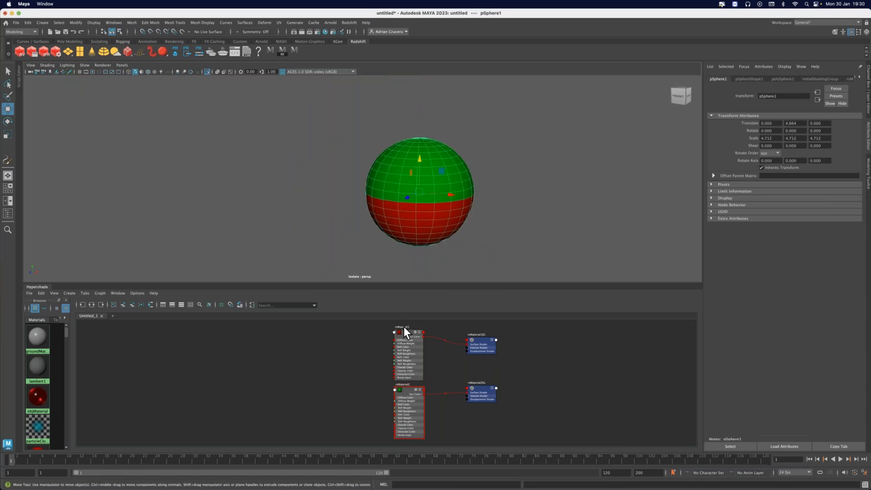
Open the Redshift proxy export options for the sphere, collapse Include Options and enlarge the dialog.
{"action": "left_click", "coordinate": [350, 23]}
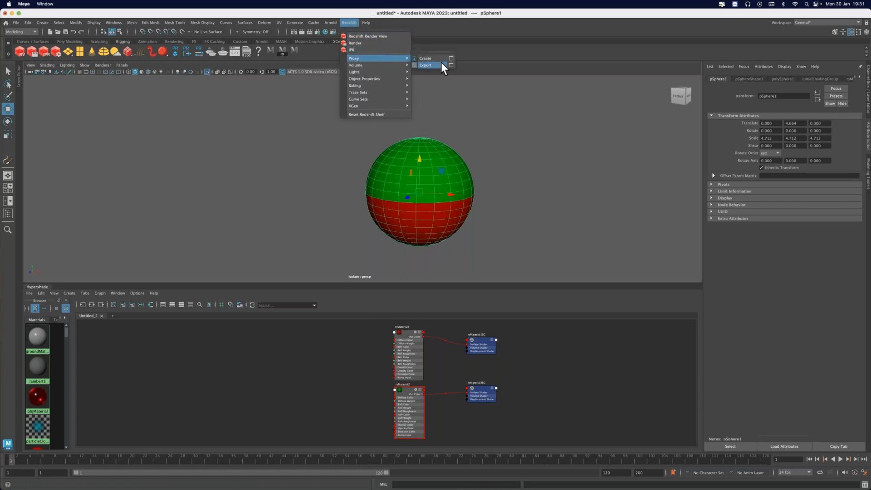
{"action": "left_click", "coordinate": [452, 65]}
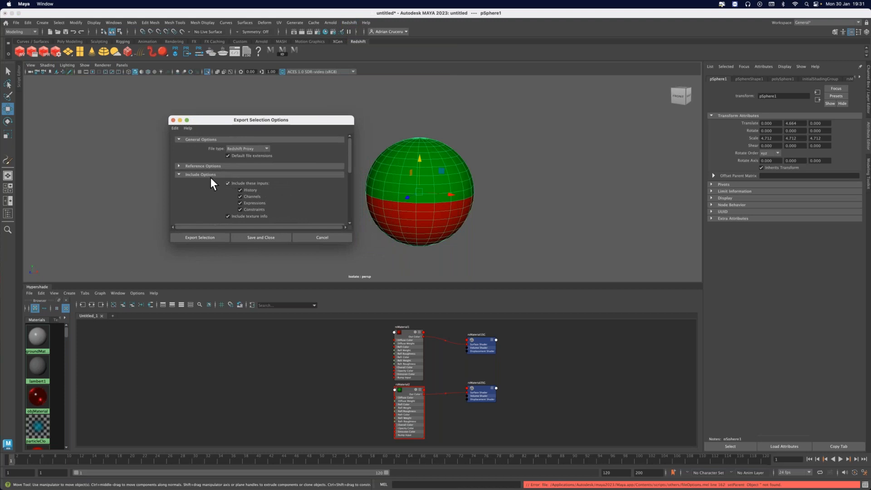
{"action": "left_click", "coordinate": [207, 175]}
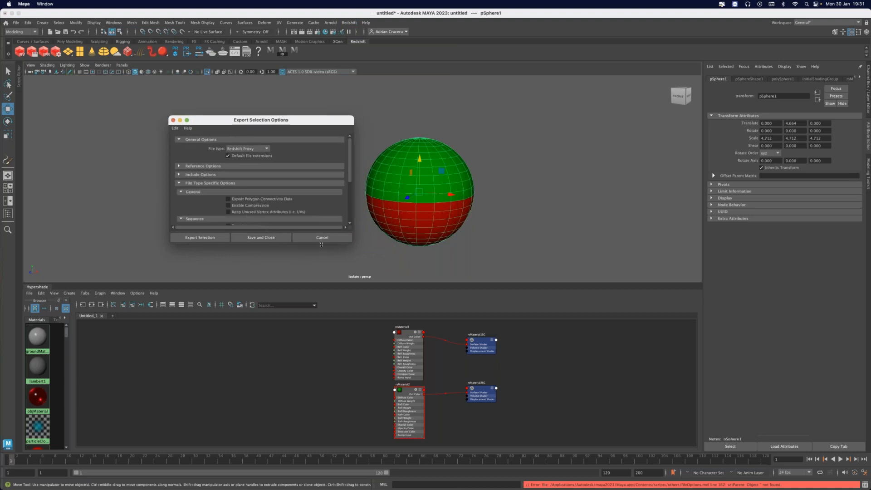
{"action": "left_click_drag", "start_coordinate": [333, 226], "coordinate": [235, 323]}
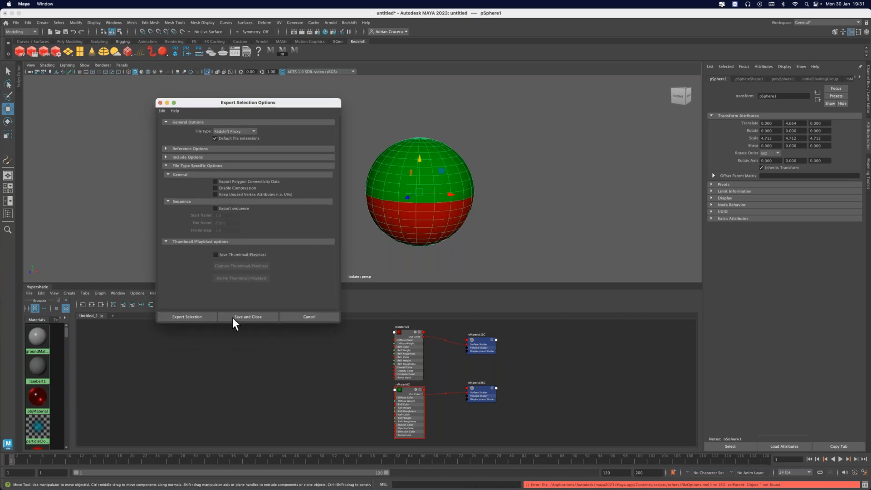
Export the selected sphere as a Redshift proxy named simpleBall into the PROXIES folder on the Desktop.
{"action": "left_click", "coordinate": [202, 317]}
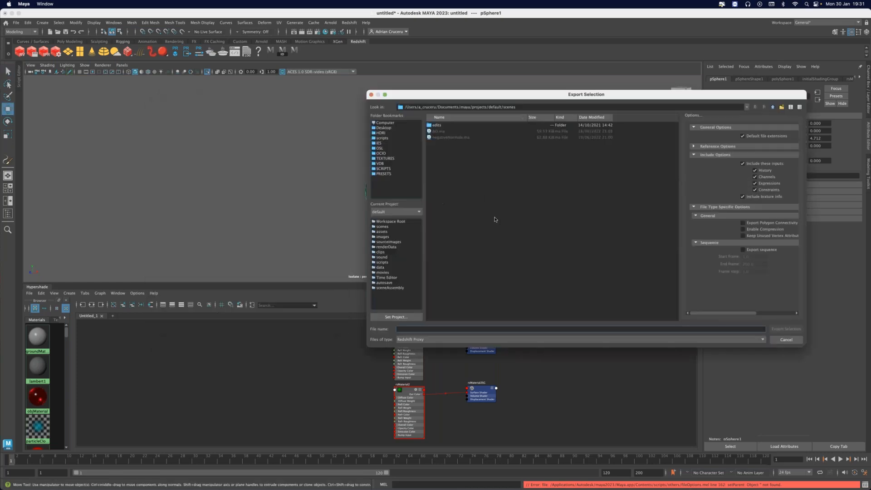
{"action": "left_click", "coordinate": [390, 128]}
{"action": "double_click", "coordinate": [446, 162]}
{"action": "left_click", "coordinate": [408, 328]}
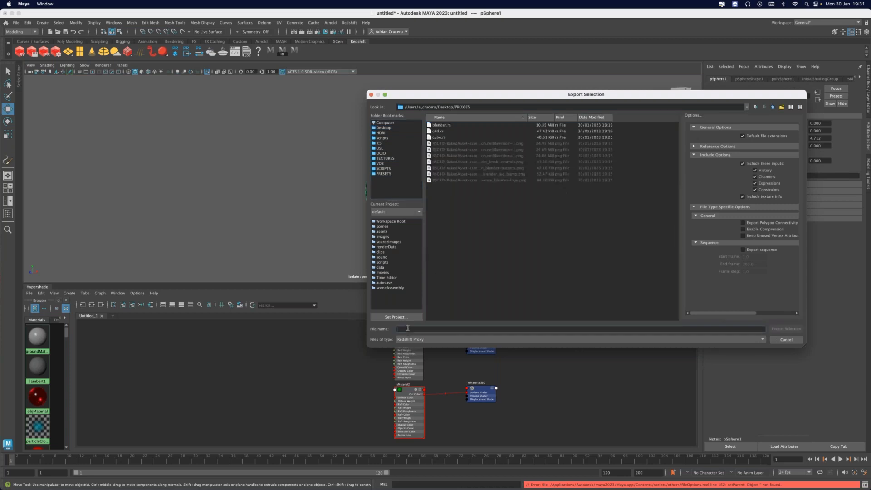
{"action": "type", "text": "simp"}
{"action": "key", "text": "Return"}
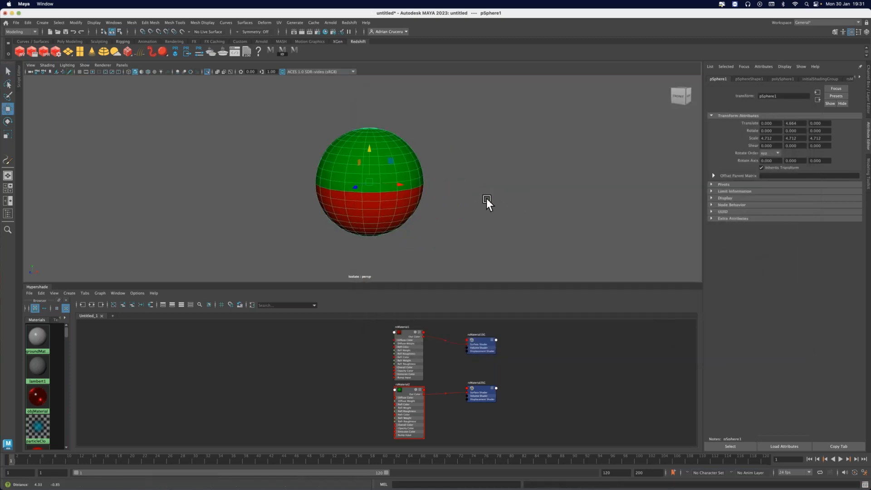
Hide the original sphere on a new display layer and turn off isolation to show the whole scene.
{"action": "left_click", "coordinate": [868, 93]}
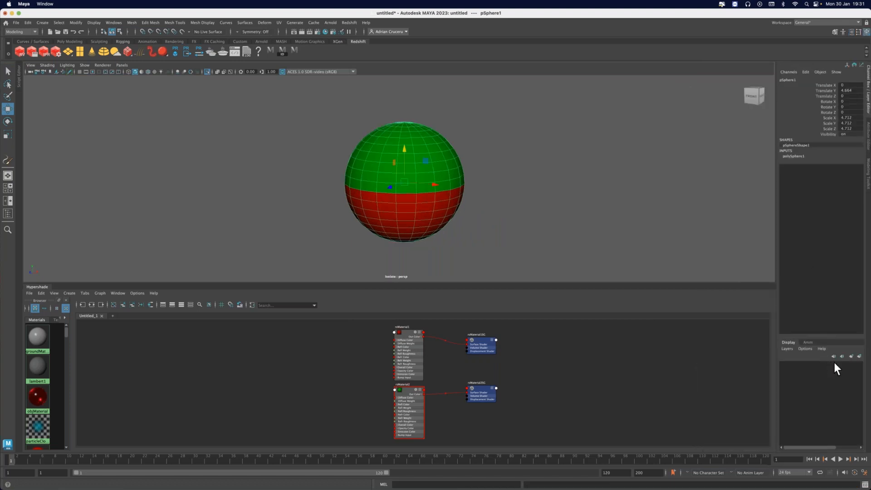
{"action": "left_click", "coordinate": [858, 356]}
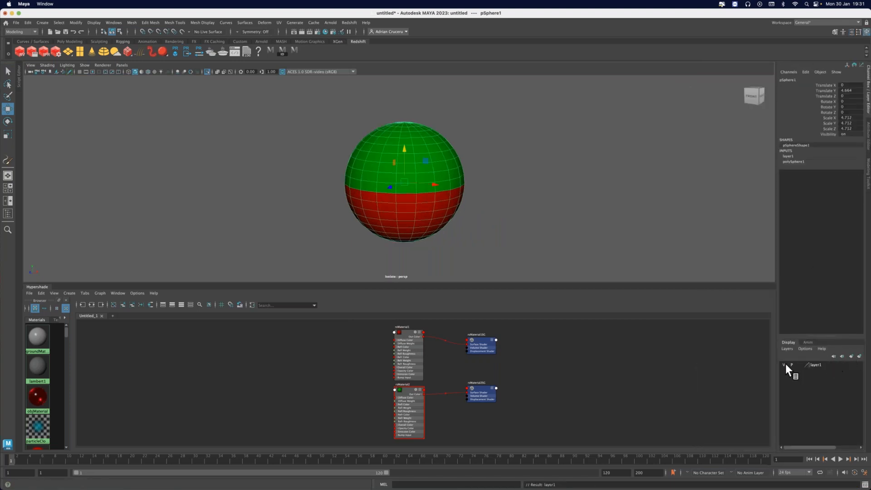
{"action": "left_click", "coordinate": [783, 365]}
{"action": "key", "text": "q"}
{"action": "left_click", "coordinate": [402, 197]}
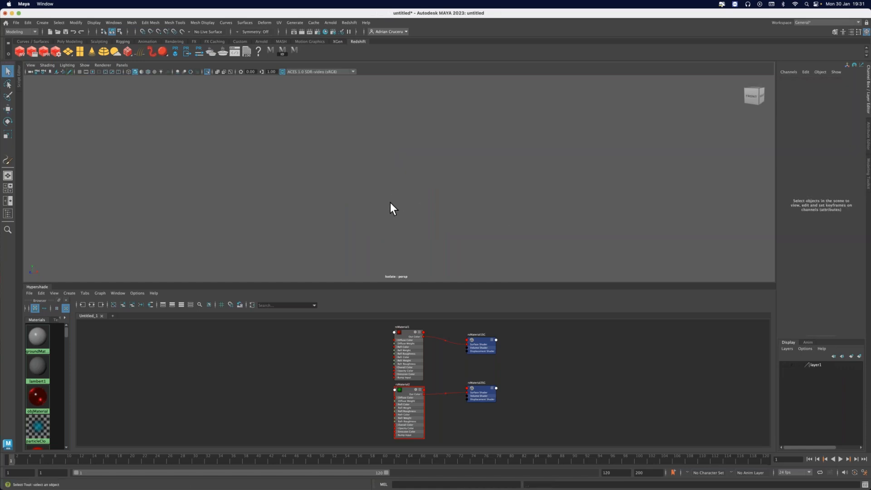
{"action": "key", "text": "ctrl+1"}
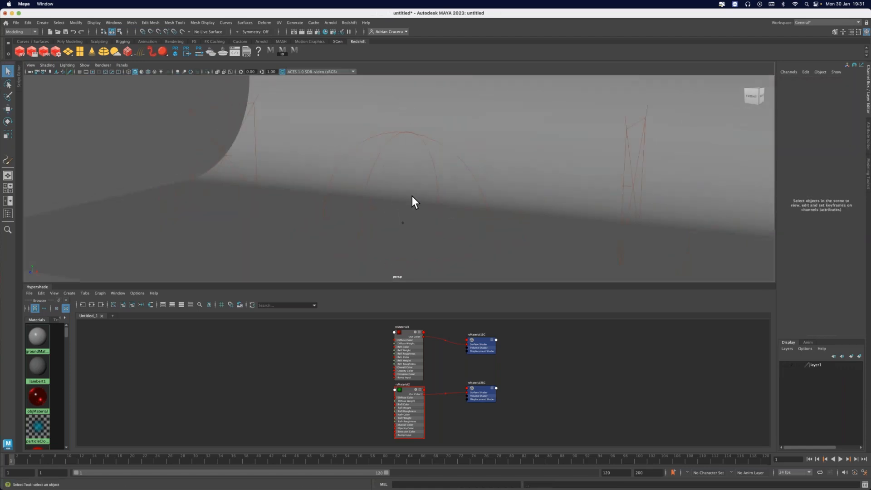
{"action": "key", "text": "a"}
Bookmark the Desktop's PROXIES folder and create a Redshift proxy from its simpleBall.rs file.
{"action": "left_click", "coordinate": [347, 20]}
{"action": "mouse_move", "coordinate": [399, 58]}
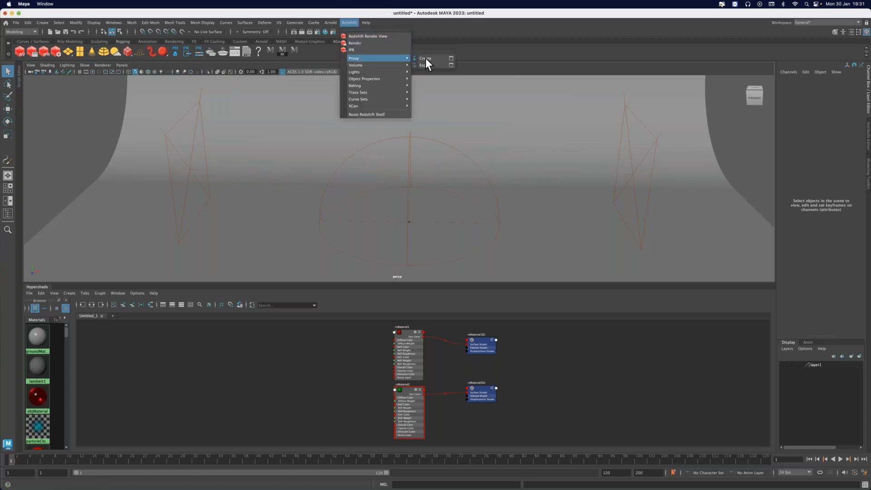
{"action": "left_click", "coordinate": [451, 59]}
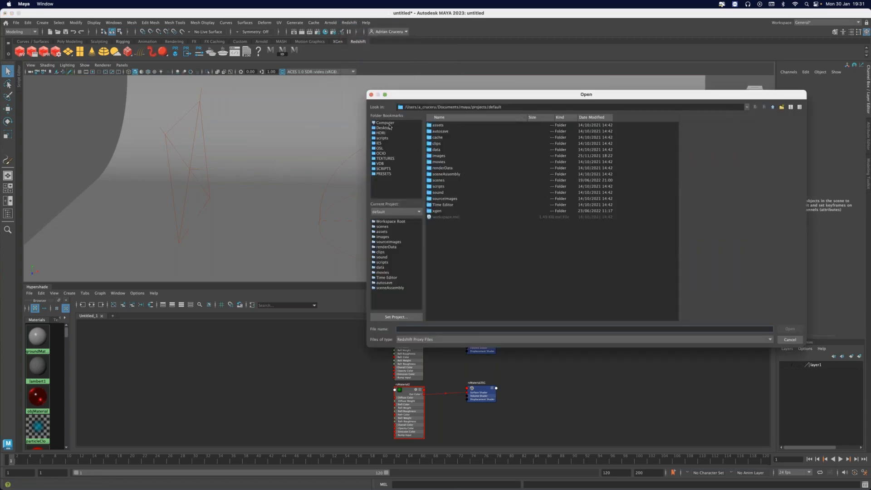
{"action": "left_click", "coordinate": [388, 128]}
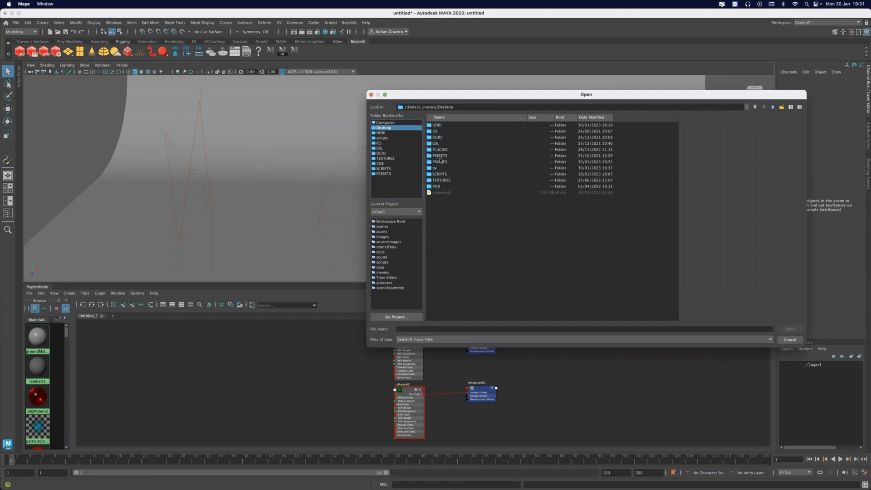
{"action": "left_click_drag", "start_coordinate": [440, 162], "coordinate": [389, 180]}
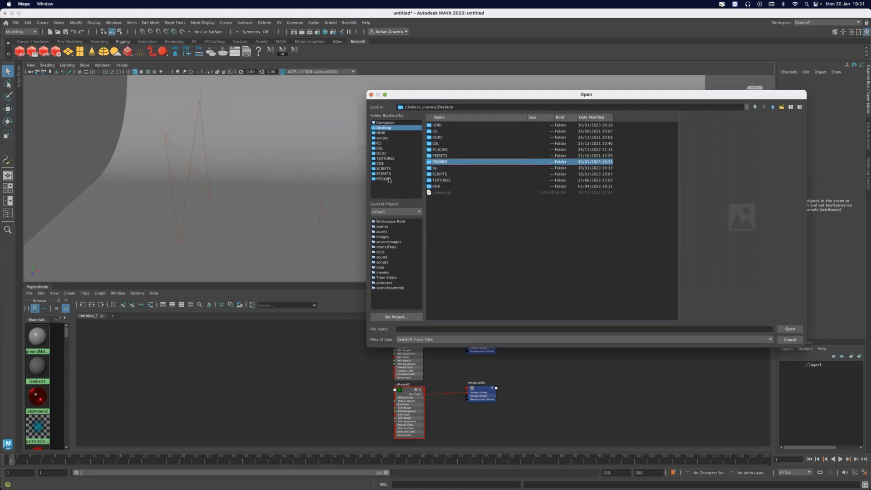
{"action": "left_click", "coordinate": [389, 180]}
{"action": "left_click", "coordinate": [441, 186]}
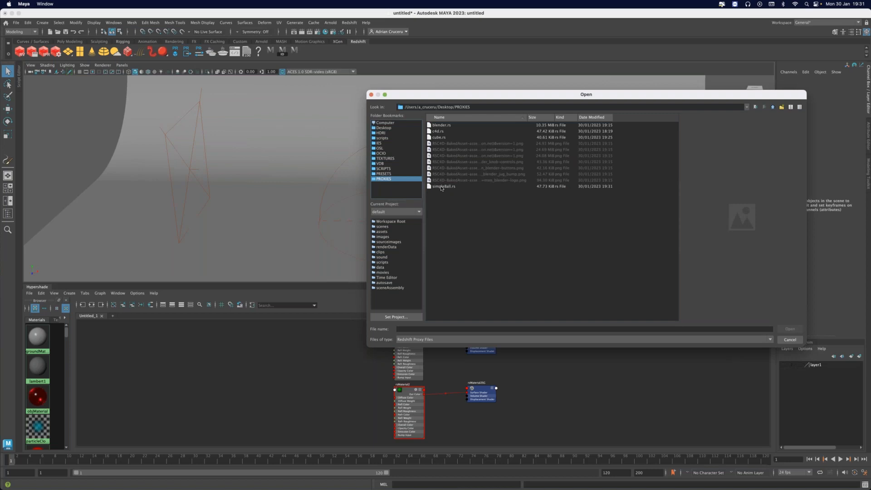
{"action": "double_click", "coordinate": [441, 186]}
Show the new proxy node's attributes and compare its Proxy Materials list with the graphed material networks.
{"action": "middle_click_drag", "start_coordinate": [448, 173], "coordinate": [427, 162], "text": "alt"}
{"action": "left_click", "coordinate": [867, 136]}
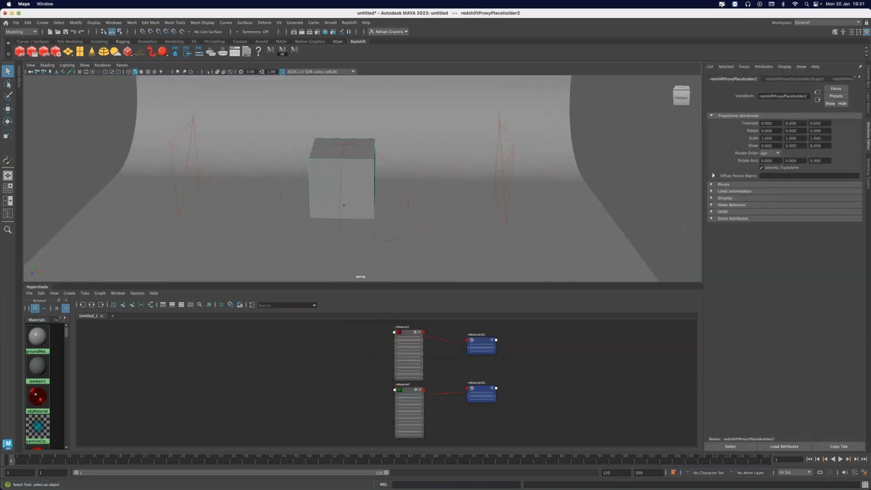
{"action": "left_click", "coordinate": [784, 78]}
{"action": "left_click", "coordinate": [835, 78]}
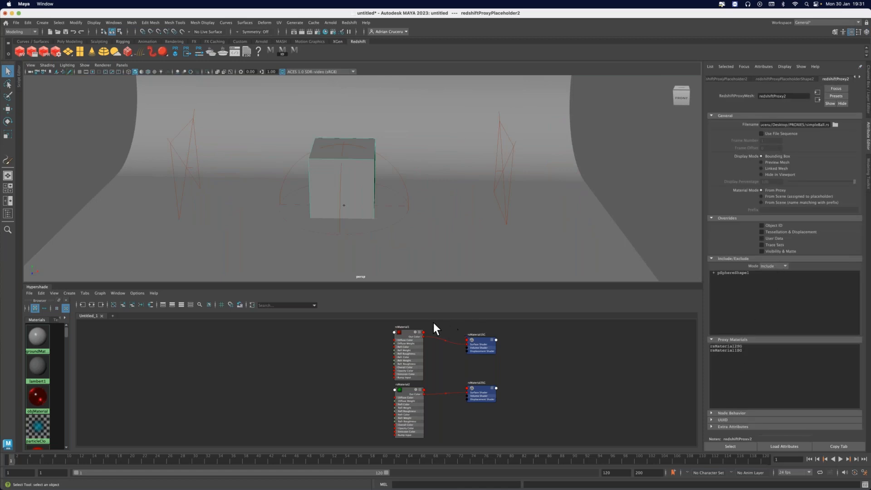
{"action": "left_click_drag", "start_coordinate": [383, 348], "coordinate": [383, 348]}
{"action": "left_click", "coordinate": [429, 388]}
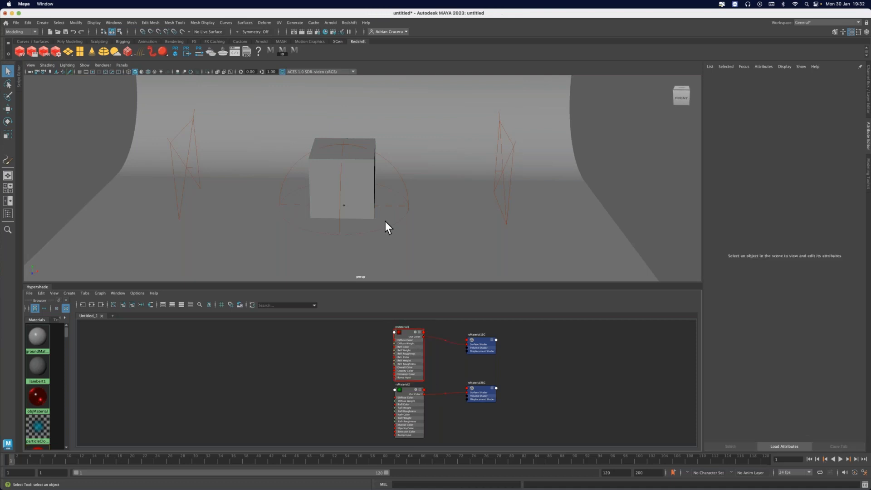
{"action": "left_click", "coordinate": [369, 195]}
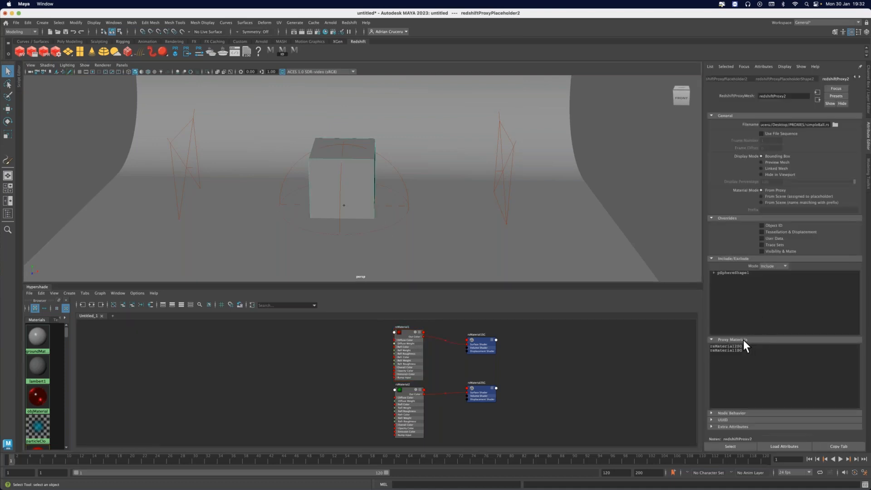
{"action": "left_click_drag", "start_coordinate": [744, 345], "coordinate": [745, 349]}
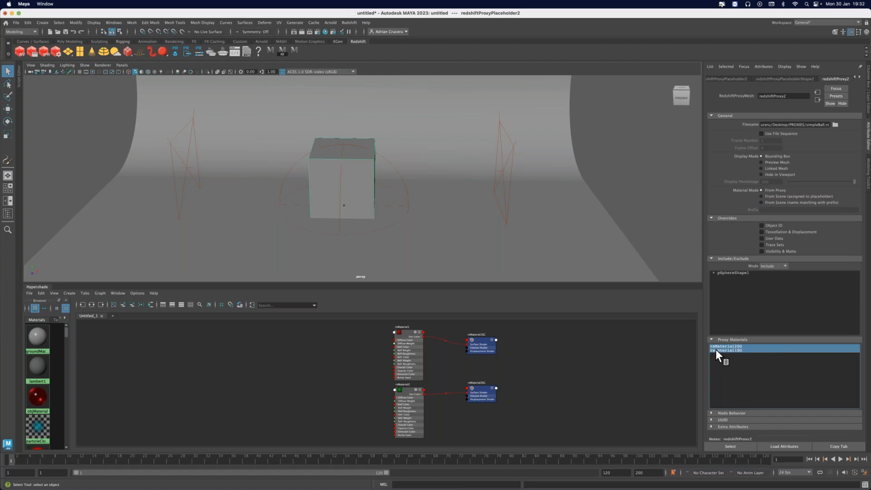
Try renaming the red material's shading group node to dfghfggjk in the Hypershade graph, and undo the rename.
{"action": "left_click", "coordinate": [531, 339]}
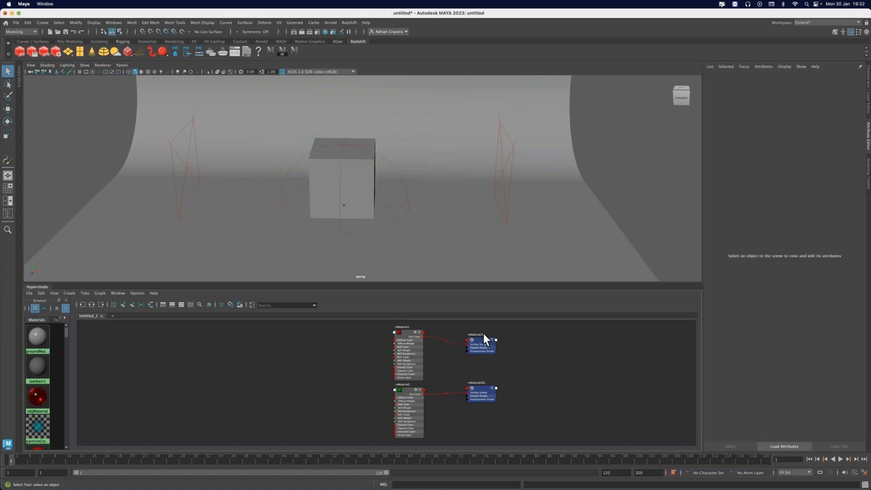
{"action": "double_click", "coordinate": [482, 335]}
{"action": "type", "text": "dfghfggjk"}
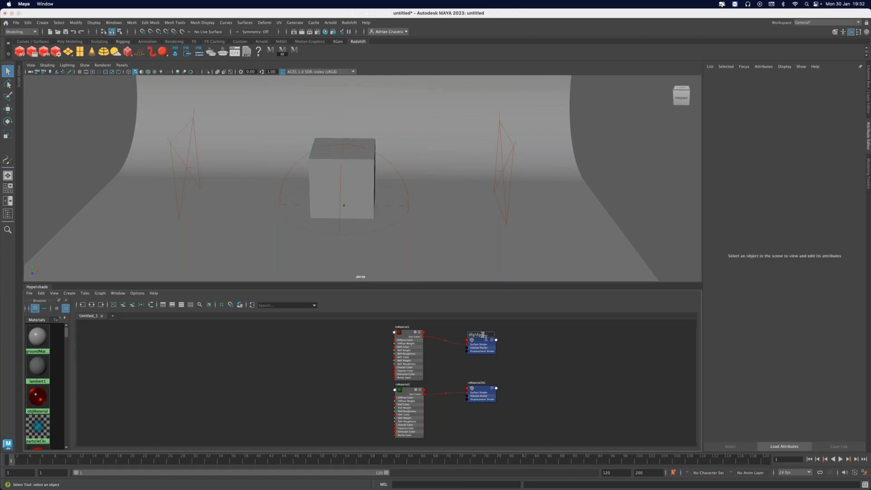
{"action": "left_click", "coordinate": [528, 353]}
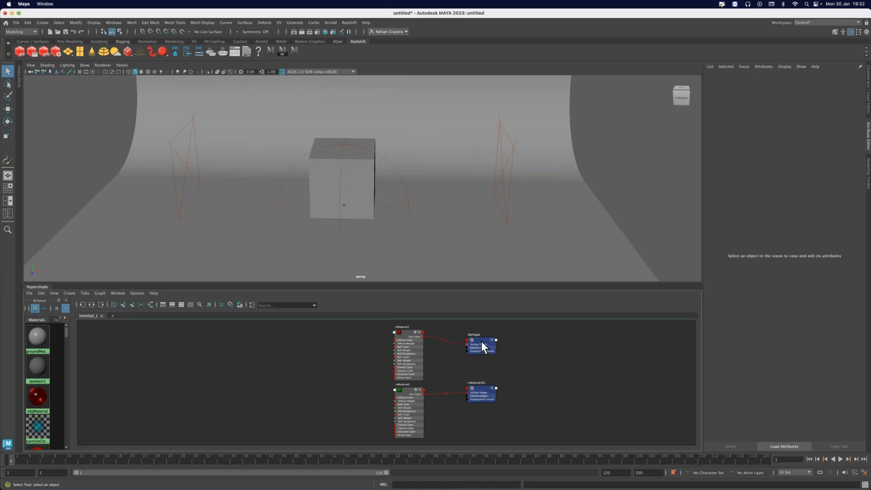
{"action": "left_click_drag", "start_coordinate": [482, 341], "coordinate": [477, 335]}
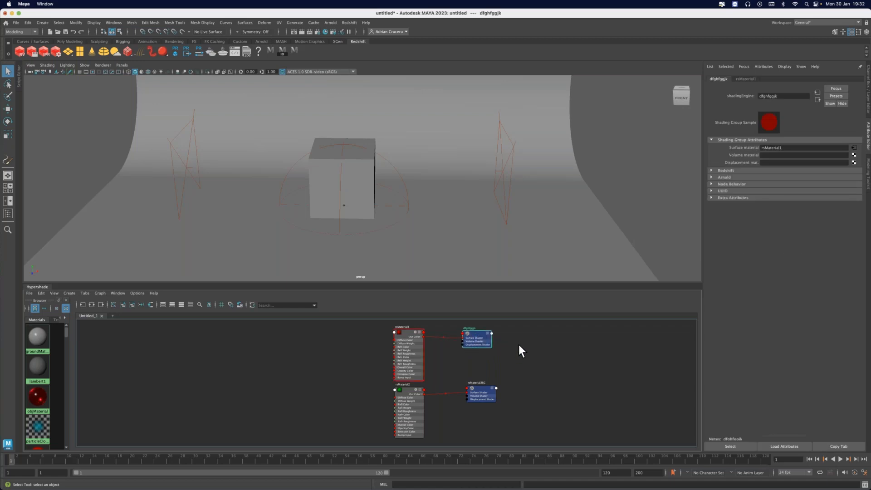
{"action": "key", "text": "super+z"}
{"action": "key", "text": "super+z"}
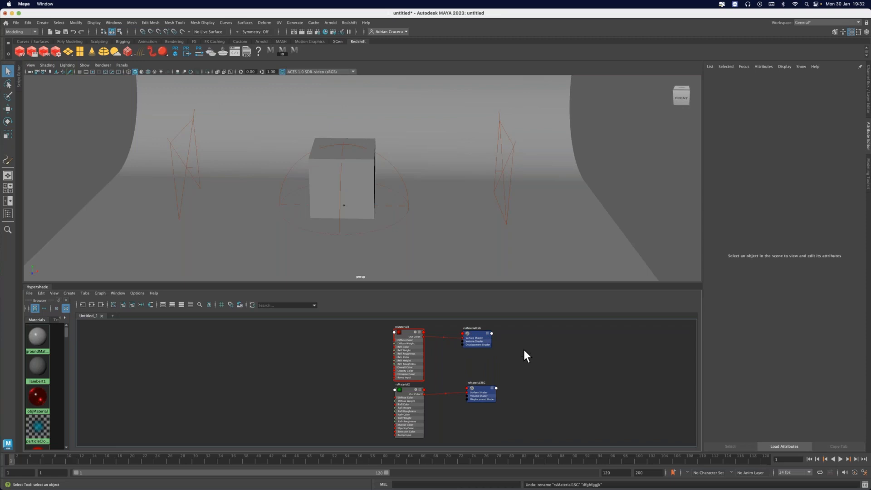
Line up both shading group nodes beside their Redshift materials and show the simpleBall proxy's Proxy Materials list for comparison.
{"action": "left_click_drag", "start_coordinate": [482, 333], "coordinate": [484, 332]}
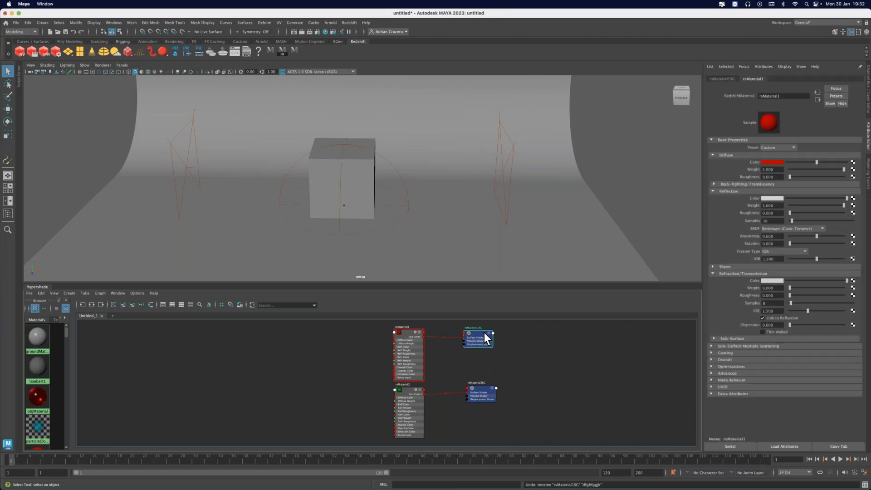
{"action": "left_click_drag", "start_coordinate": [483, 388], "coordinate": [479, 391]}
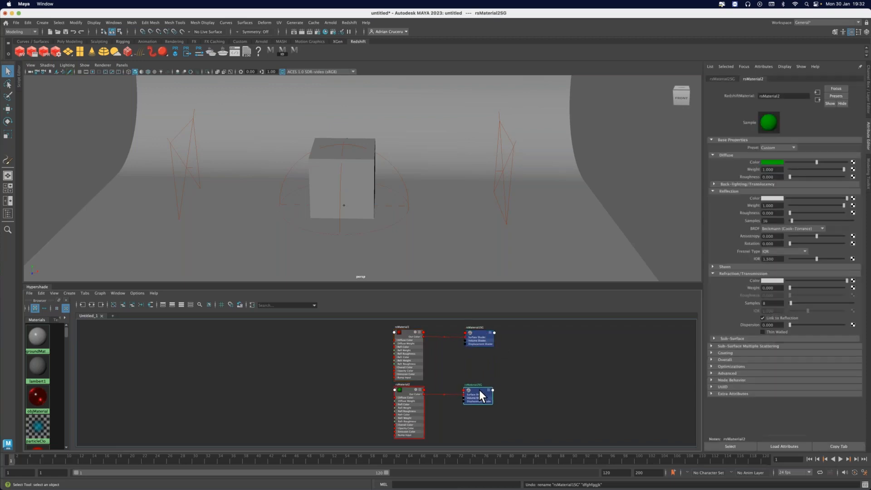
{"action": "left_click", "coordinate": [475, 329]}
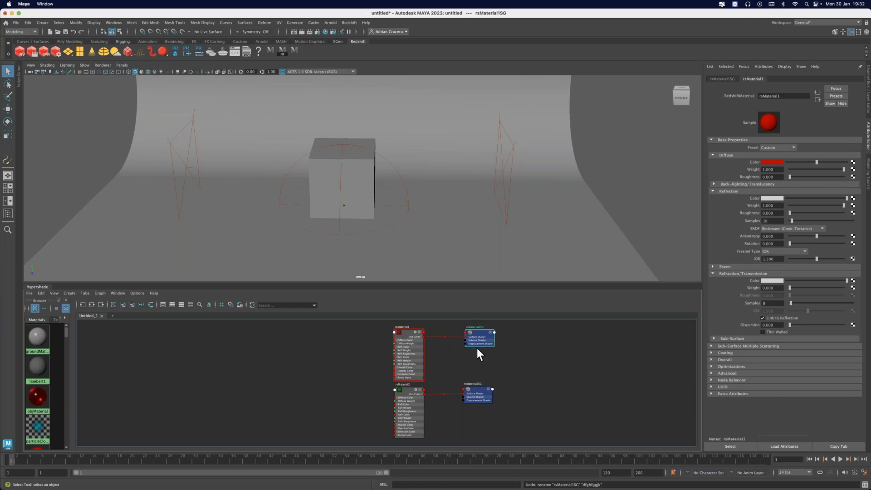
{"action": "left_click", "coordinate": [403, 332]}
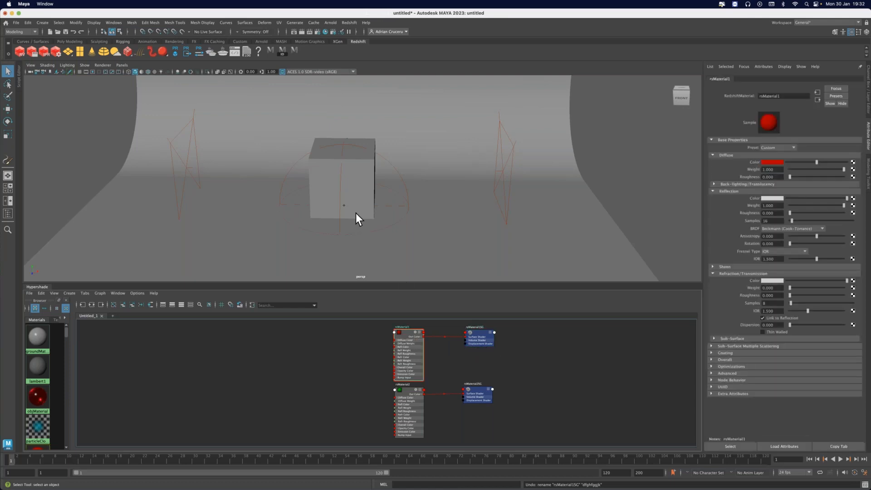
{"action": "left_click", "coordinate": [363, 200]}
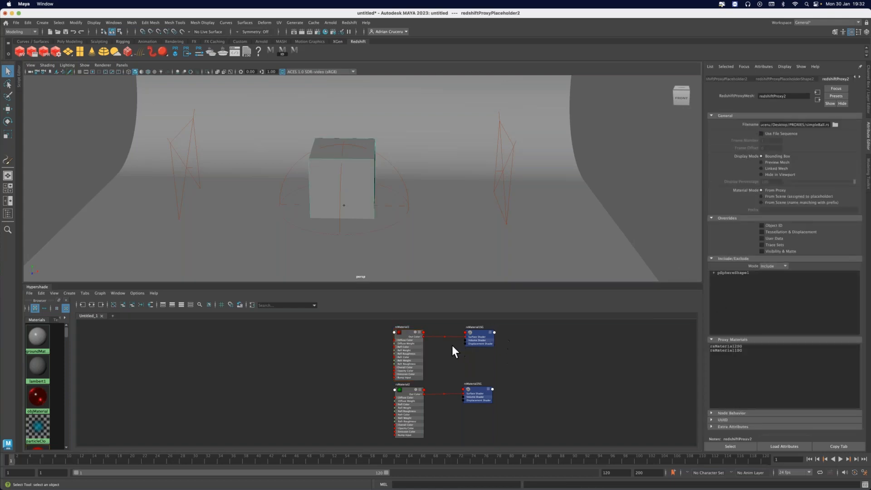
Graph only the input connections of rsMaterial1 and rsMaterial2, leaving their shading groups out, and clear the selection.
{"action": "left_click_drag", "start_coordinate": [434, 366], "coordinate": [331, 417]}
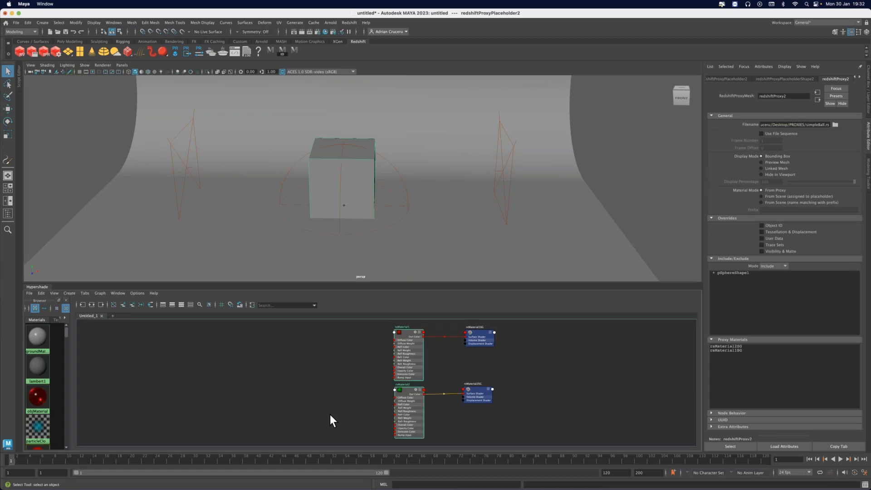
{"action": "left_click", "coordinate": [83, 307]}
{"action": "left_click", "coordinate": [384, 219]}
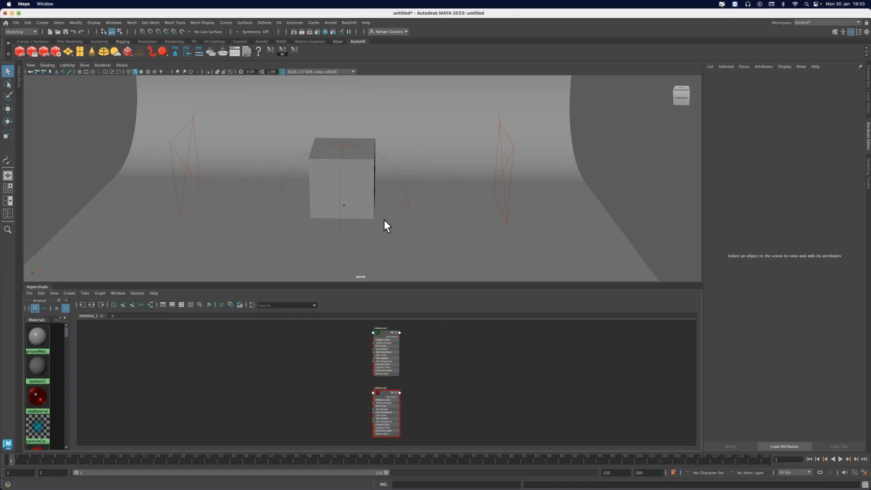
Exclude pSphereShape1 from the cube placeholder's proxy and set the proxy's display mode to Preview Mesh.
{"action": "left_click", "coordinate": [364, 195]}
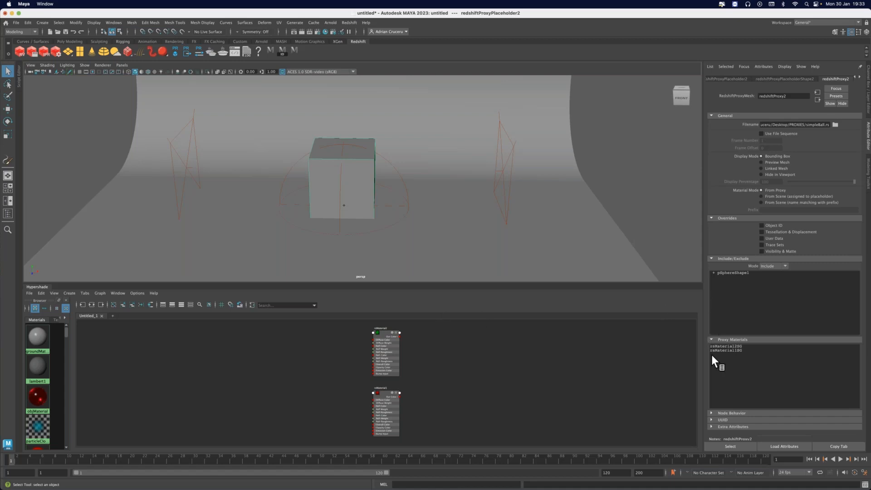
{"action": "left_click", "coordinate": [714, 272]}
{"action": "left_click", "coordinate": [712, 272]}
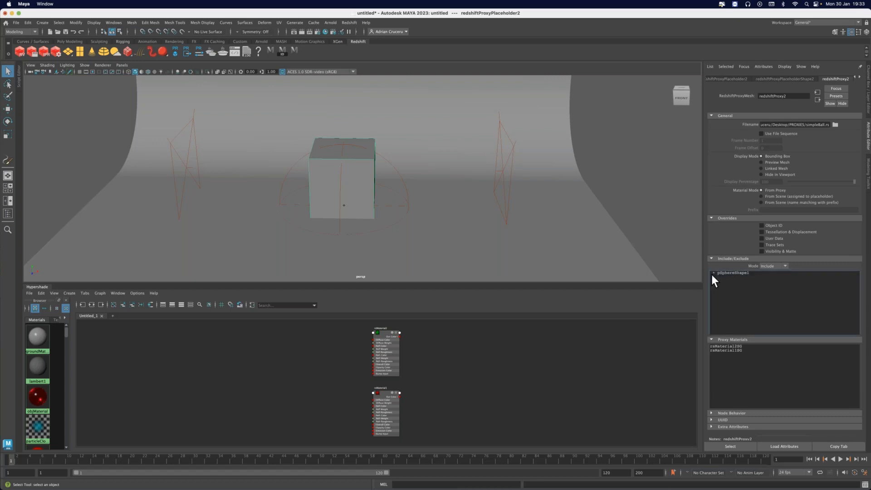
{"action": "left_click", "coordinate": [783, 163]}
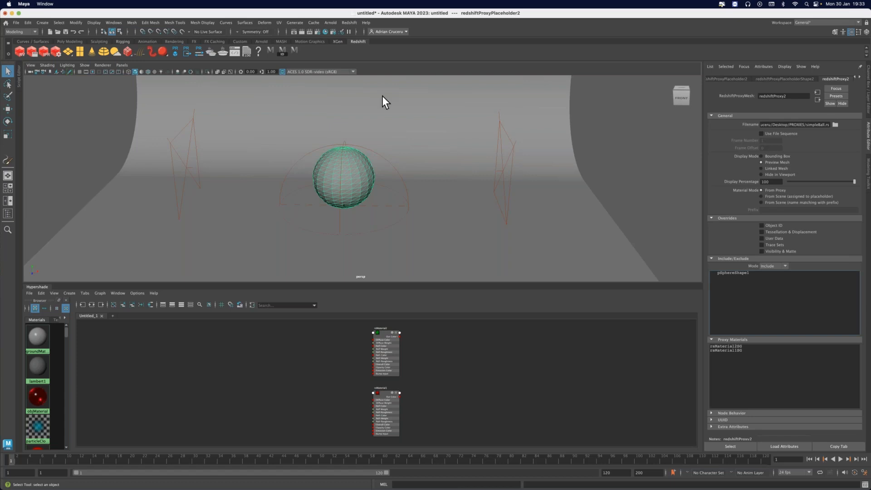
Start an interactive Redshift render and include pSphereShape1 in the proxy again, highlighting both proxy materials.
{"action": "left_click", "coordinate": [20, 54]}
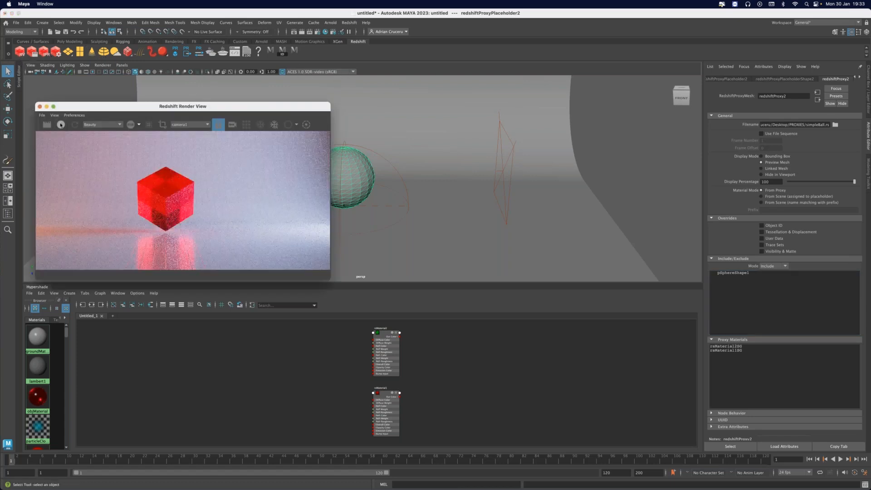
{"action": "left_click", "coordinate": [61, 125]}
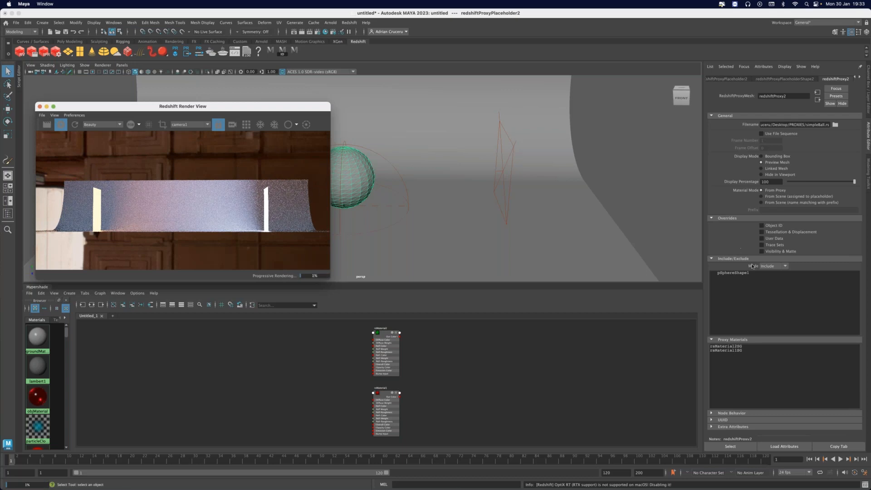
{"action": "left_click", "coordinate": [715, 274]}
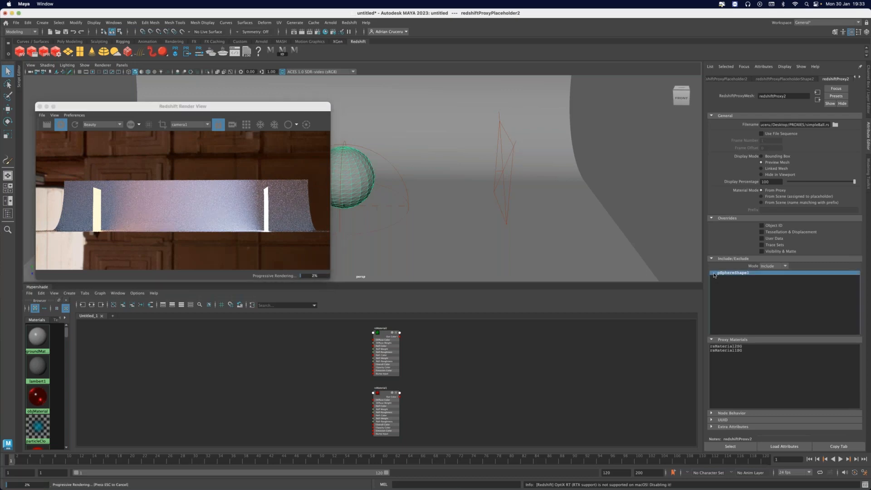
{"action": "left_click", "coordinate": [714, 275]}
{"action": "left_click", "coordinate": [714, 274]}
{"action": "left_click_drag", "start_coordinate": [726, 348], "coordinate": [729, 347]}
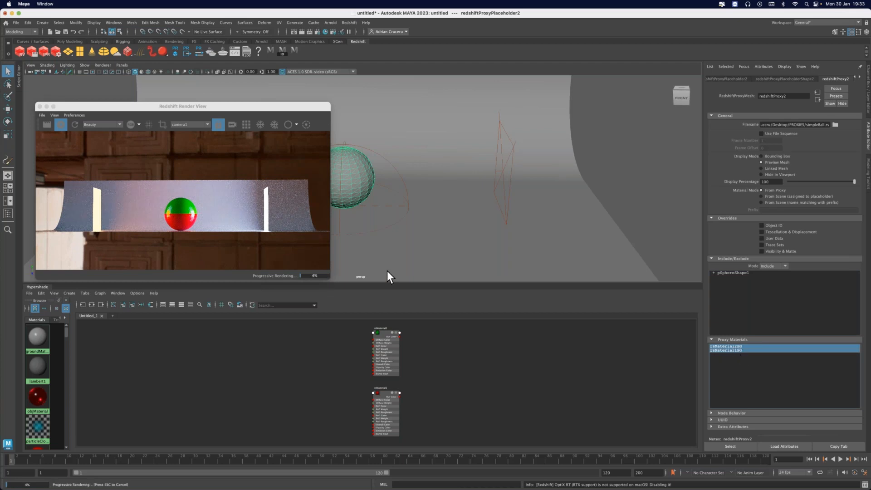
Stop the render, close the Redshift Render View, and start a new scene without saving the changes.
{"action": "left_click", "coordinate": [61, 124]}
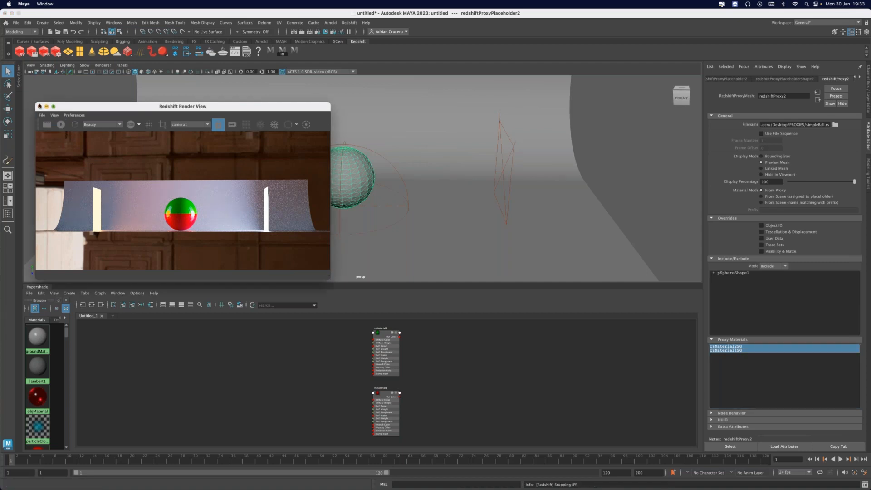
{"action": "left_click", "coordinate": [39, 107]}
{"action": "left_click", "coordinate": [50, 31]}
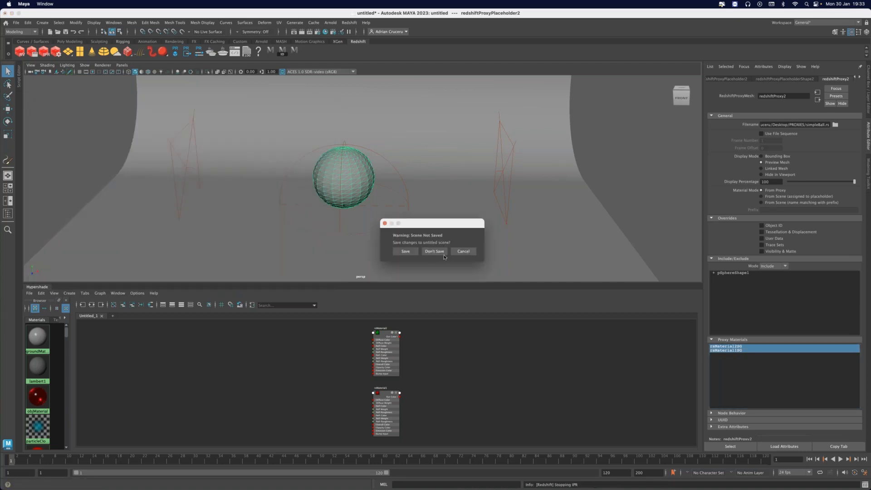
{"action": "left_click", "coordinate": [434, 252]}
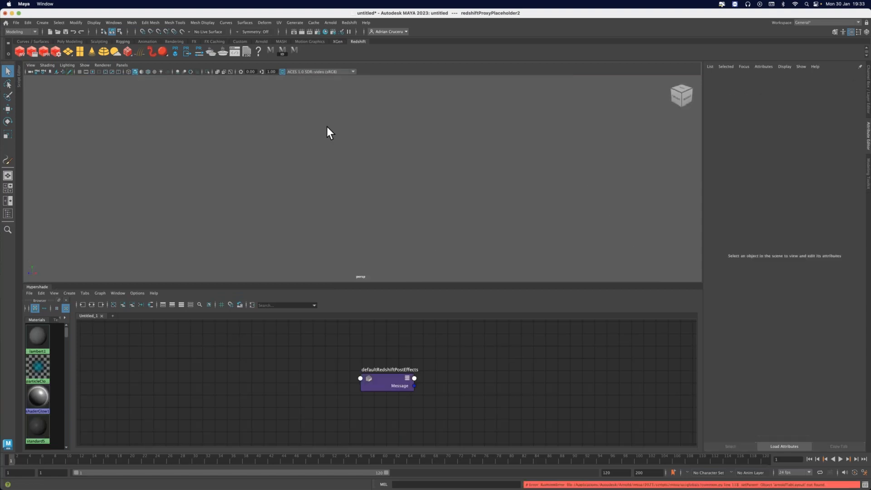
Create a Redshift proxy from the simpleBall.rs file in the PROXIES folder.
{"action": "left_click", "coordinate": [347, 22]}
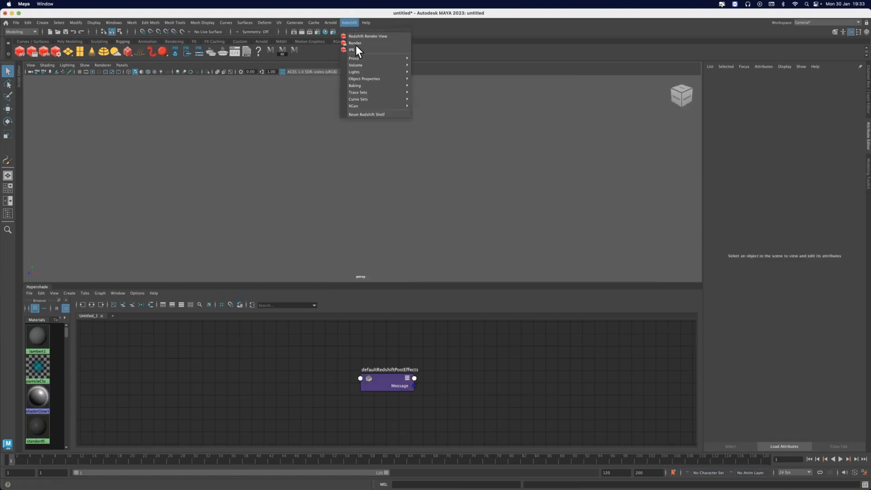
{"action": "mouse_move", "coordinate": [373, 58]}
{"action": "left_click", "coordinate": [431, 59]}
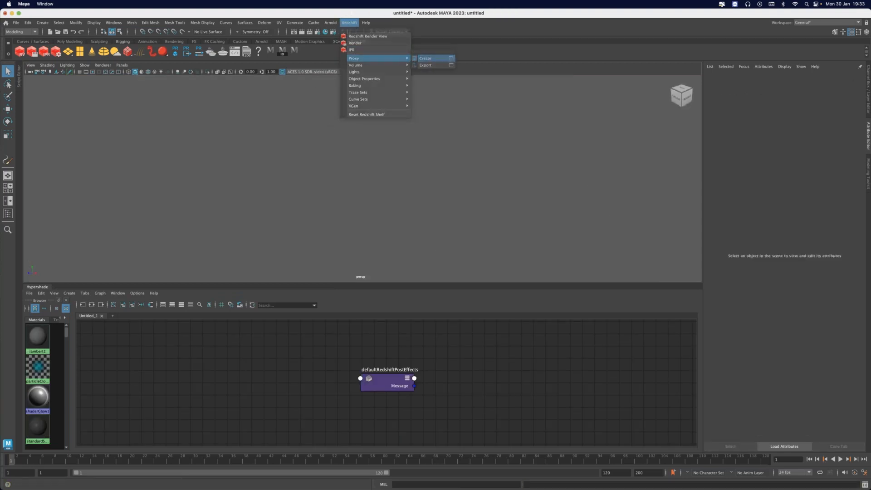
{"action": "left_click", "coordinate": [393, 179]}
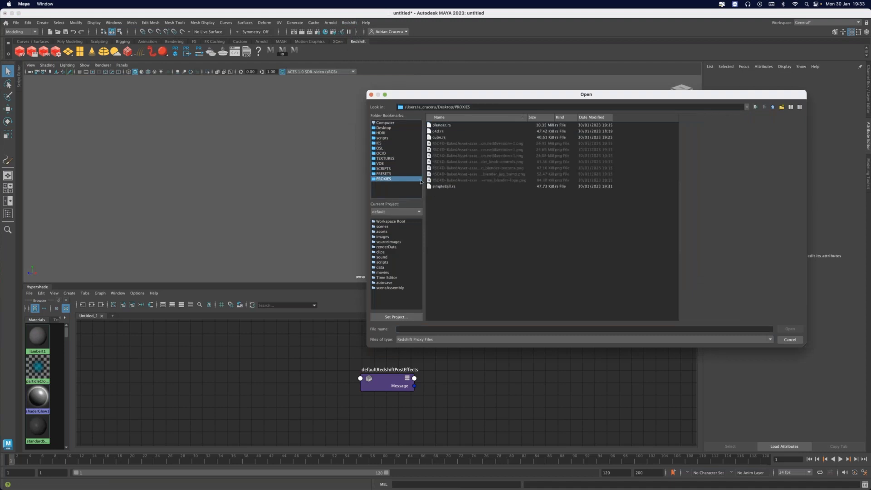
{"action": "double_click", "coordinate": [452, 187]}
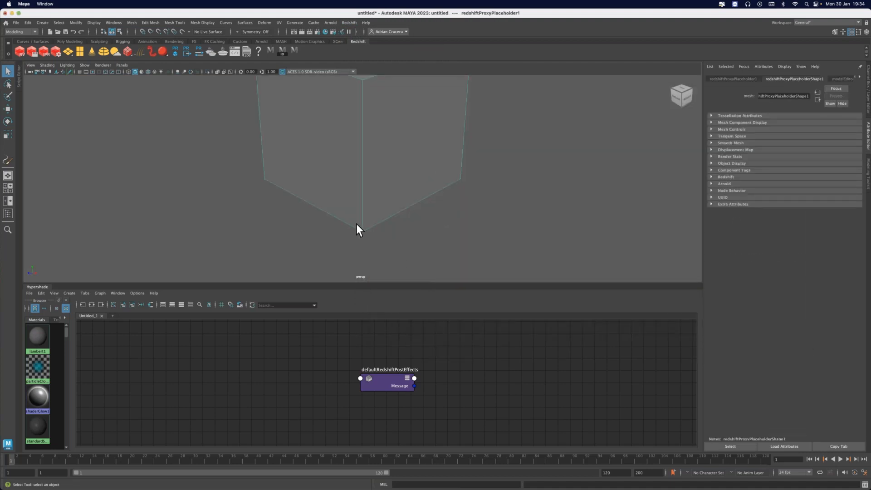
Set the display mode of redshiftProxy1 to Preview Mesh.
{"action": "middle_click_drag", "start_coordinate": [414, 172], "coordinate": [417, 219], "text": "alt"}
{"action": "right_click_drag", "start_coordinate": [417, 219], "coordinate": [377, 198], "text": "alt"}
{"action": "left_click_drag", "start_coordinate": [363, 200], "coordinate": [401, 191], "text": "alt"}
{"action": "left_click", "coordinate": [839, 79]}
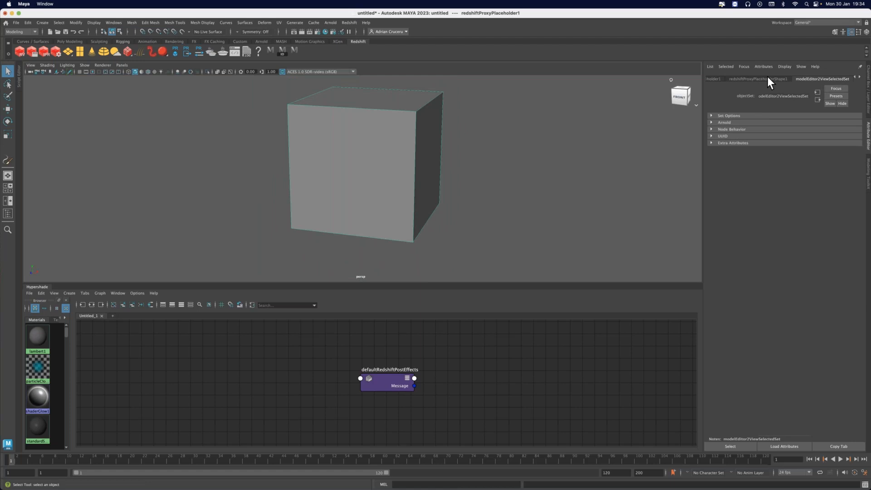
{"action": "left_click", "coordinate": [768, 78]}
{"action": "left_click", "coordinate": [859, 78]}
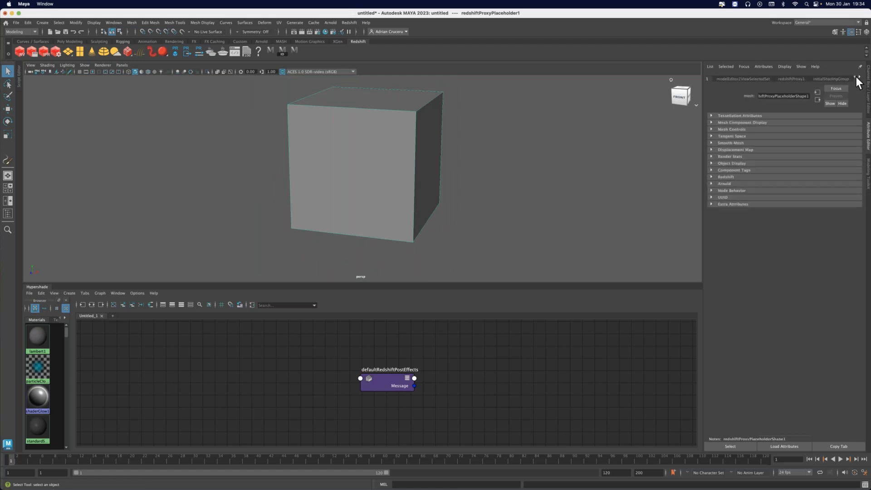
{"action": "left_click", "coordinate": [770, 79]}
{"action": "left_click_drag", "start_coordinate": [419, 199], "coordinate": [398, 199], "text": "alt"}
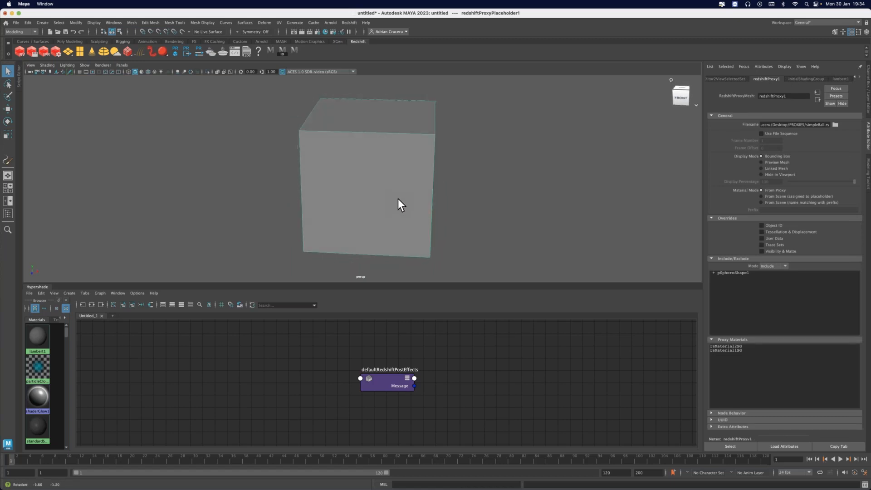
{"action": "left_click", "coordinate": [767, 162]}
{"action": "left_click_drag", "start_coordinate": [428, 205], "coordinate": [430, 205], "text": "alt"}
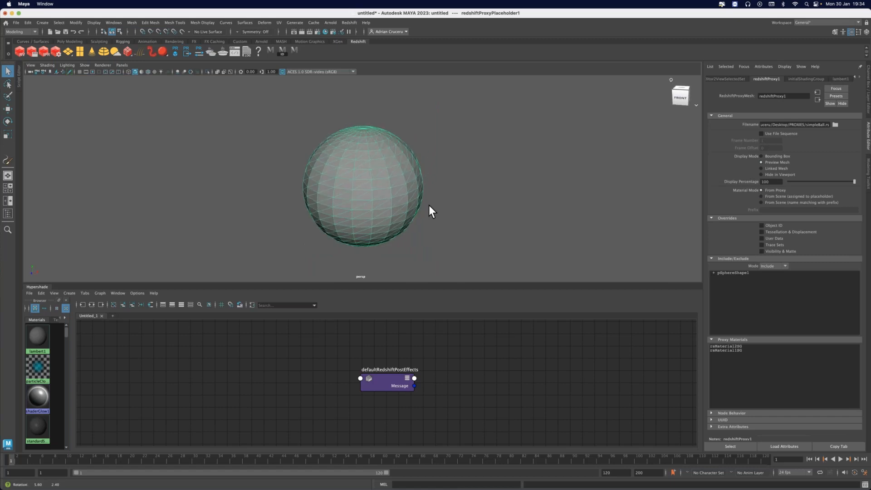
{"action": "left_click_drag", "start_coordinate": [429, 206], "coordinate": [413, 200], "text": "alt"}
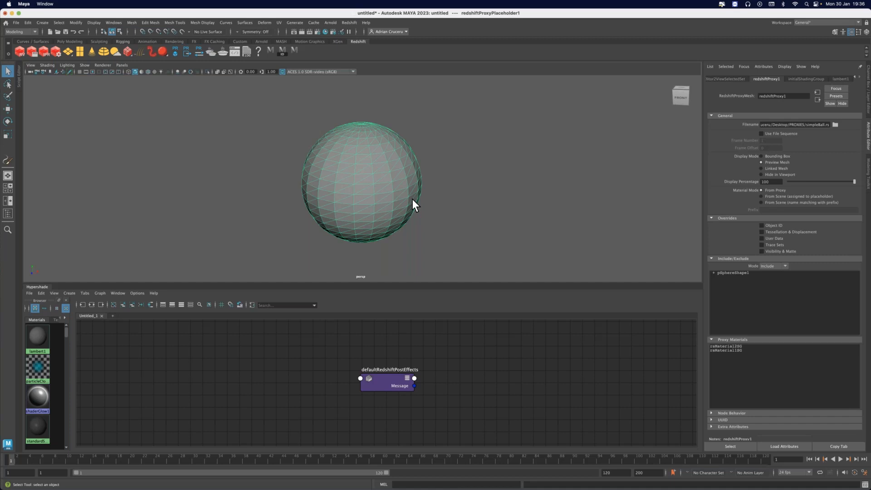
Switch to Cinema 4D and change the orange cube's editing from polygon mode to model mode.
{"action": "mouse_move", "coordinate": [363, 486]}
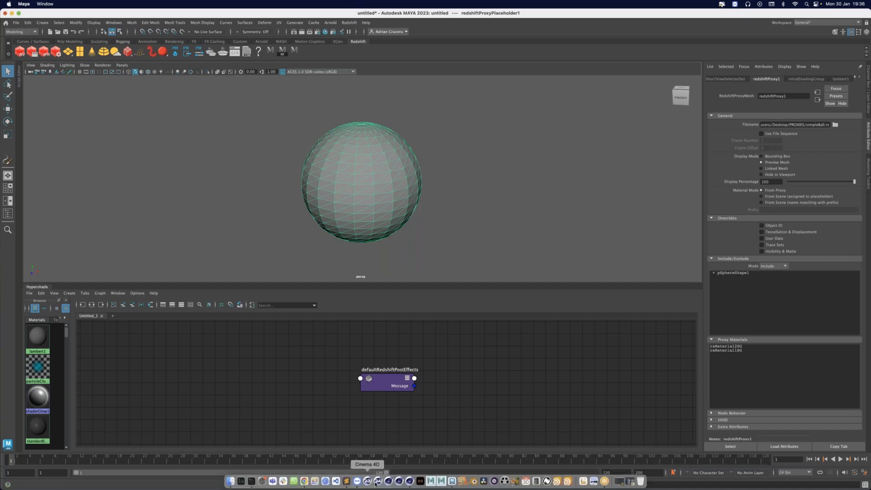
{"action": "left_click", "coordinate": [413, 484]}
{"action": "scroll", "coordinate": [377, 151], "scroll_direction": "down", "scroll_amount": 5}
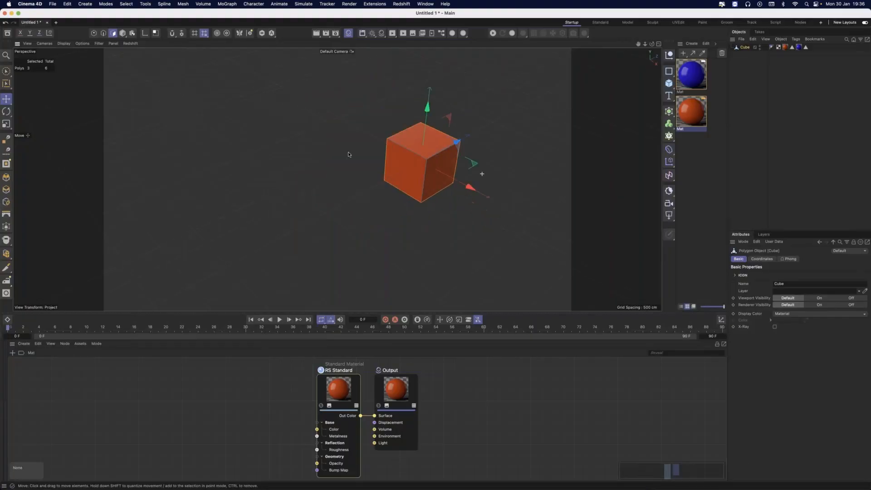
{"action": "left_click_drag", "start_coordinate": [397, 168], "coordinate": [408, 158], "text": "alt"}
{"action": "right_click", "coordinate": [389, 157]}
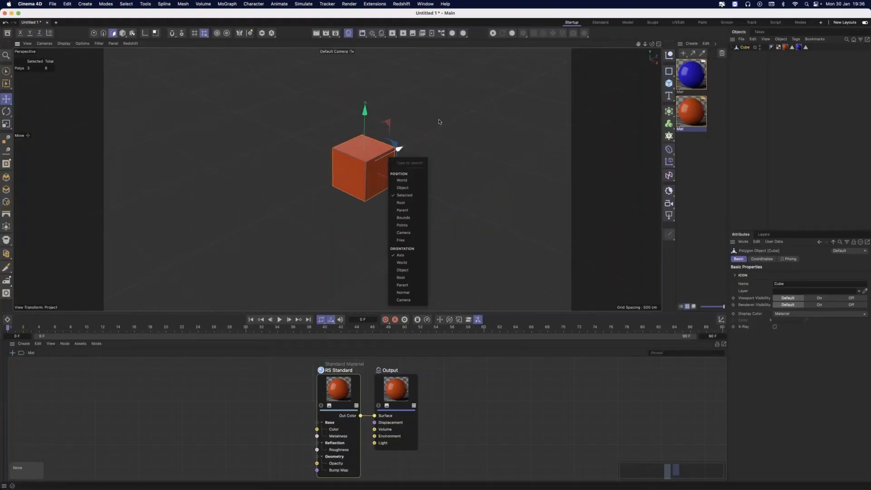
{"action": "left_click", "coordinate": [122, 34]}
{"action": "scroll", "coordinate": [470, 200], "scroll_direction": "down", "scroll_amount": 4}
{"action": "left_click_drag", "start_coordinate": [361, 182], "coordinate": [378, 168], "text": "alt"}
{"action": "scroll", "coordinate": [418, 132], "scroll_direction": "down", "scroll_amount": 2}
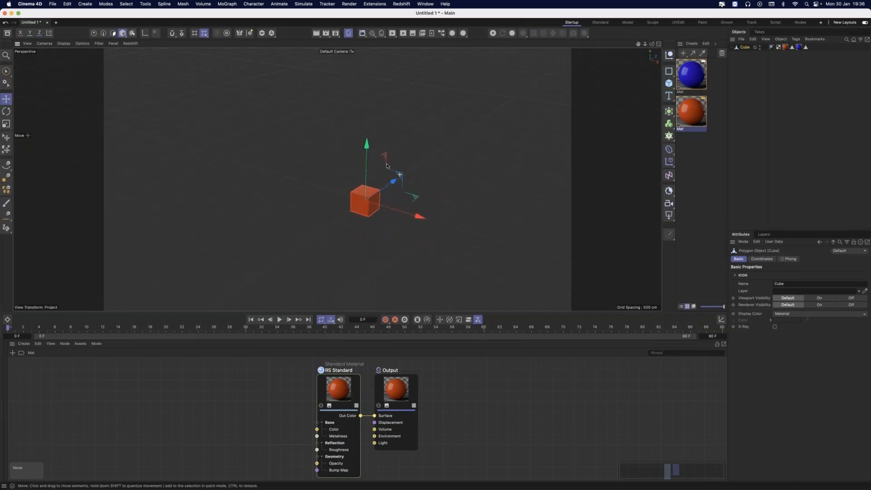
Add a plane primitive to the scene.
{"action": "left_click", "coordinate": [667, 84]}
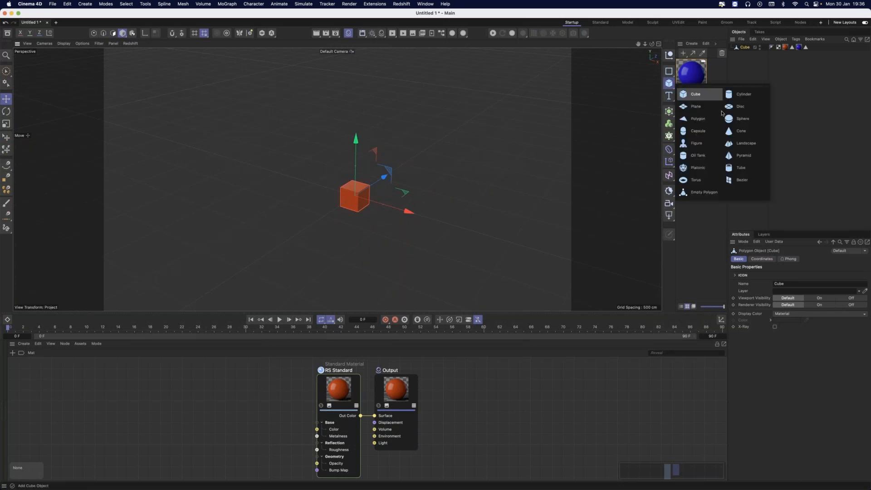
{"action": "left_click", "coordinate": [708, 114]}
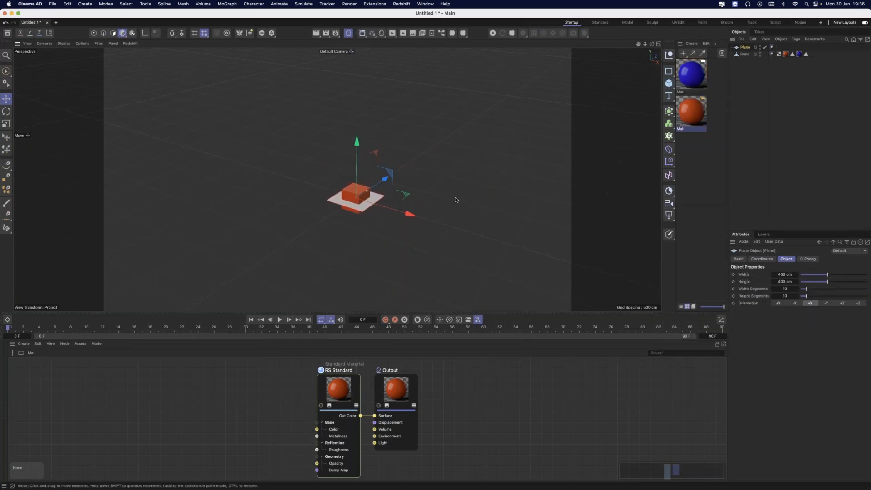
{"action": "scroll", "coordinate": [418, 160], "scroll_direction": "up", "scroll_amount": 5}
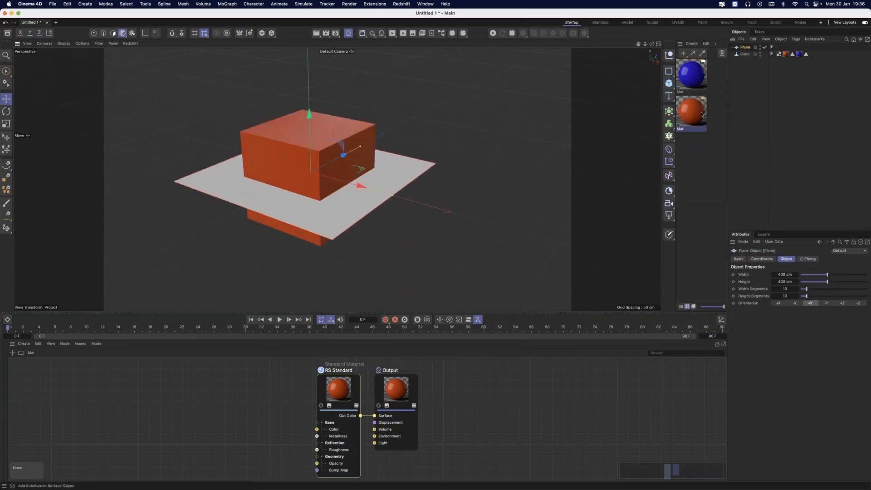
Delete the orange cube, leaving the plane in the scene.
{"action": "left_click", "coordinate": [745, 55]}
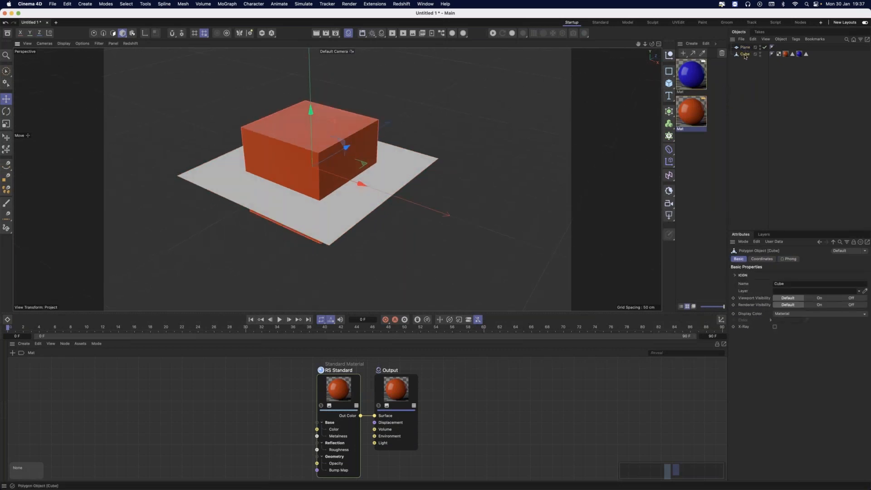
{"action": "scroll", "coordinate": [498, 204], "scroll_direction": "down", "scroll_amount": 6}
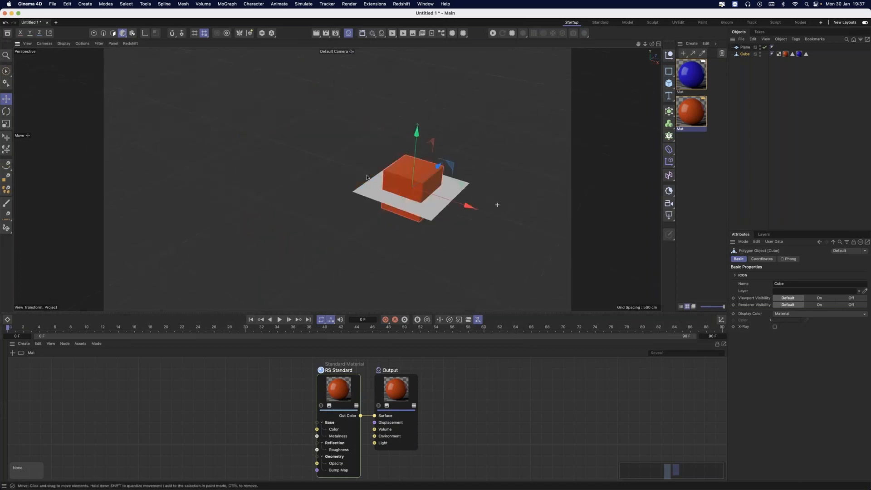
{"action": "middle_click_drag", "start_coordinate": [419, 217], "coordinate": [380, 213], "text": "alt"}
{"action": "scroll", "coordinate": [380, 213], "scroll_direction": "up", "scroll_amount": 5}
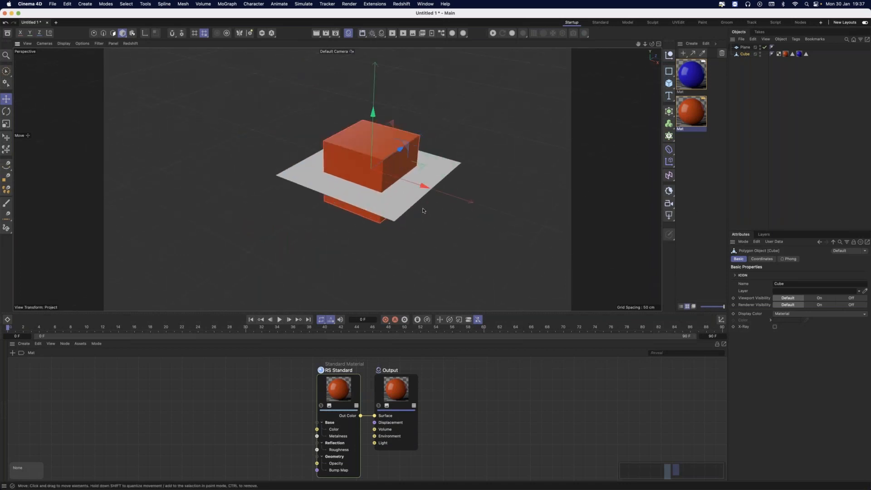
{"action": "key", "text": "Delete"}
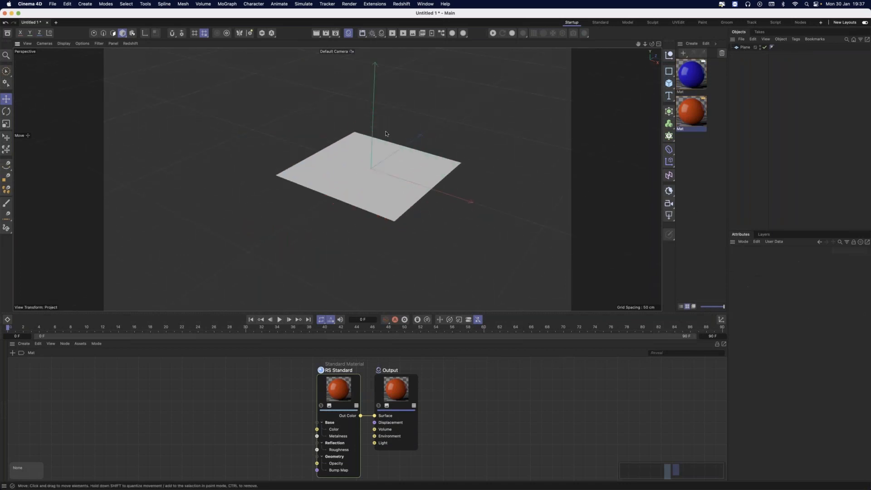
Add a new cube primitive and set its X, Y and Z sizes to 5 cm each.
{"action": "left_click", "coordinate": [669, 83]}
{"action": "left_click", "coordinate": [787, 275]}
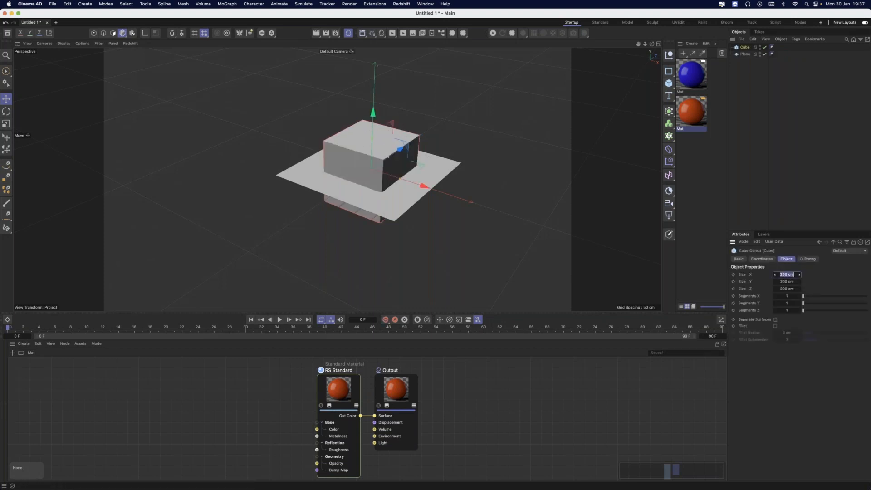
{"action": "type", "text": "5"}
{"action": "key", "text": "Tab"}
{"action": "type", "text": "5"}
{"action": "key", "text": "Tab"}
{"action": "type", "text": "5"}
{"action": "key", "text": "Return"}
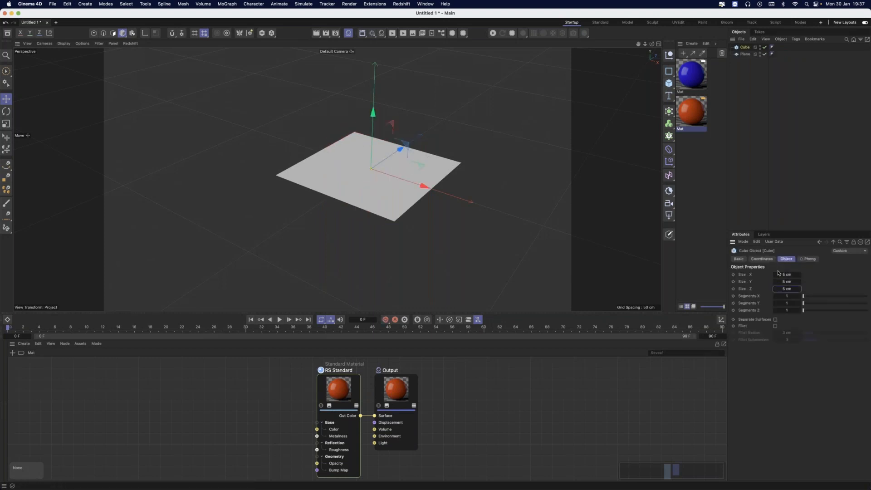
Move the small cube straight up along the Y axis to float above the plane.
{"action": "scroll", "coordinate": [442, 178], "scroll_direction": "up", "scroll_amount": 4}
{"action": "left_click_drag", "start_coordinate": [296, 134], "coordinate": [400, 101]}
{"action": "key", "text": "space"}
{"action": "key", "text": "space"}
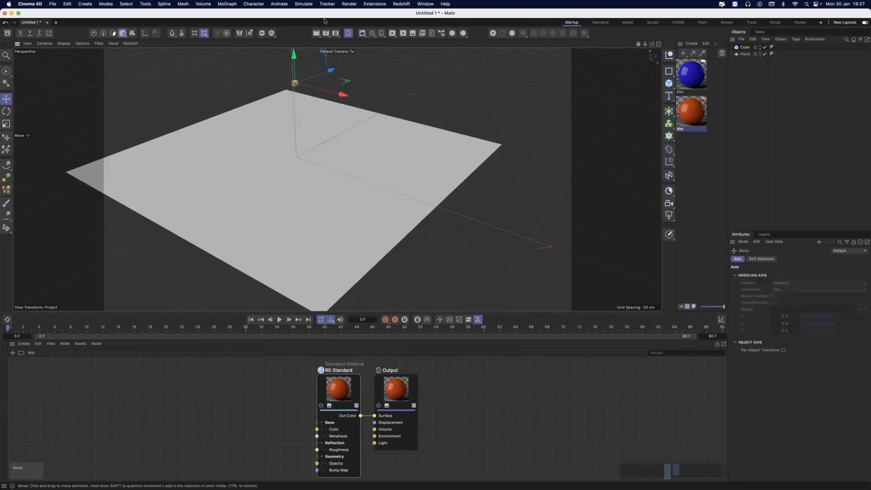
Add a particle emitter to the scene.
{"action": "left_click", "coordinate": [303, 4]}
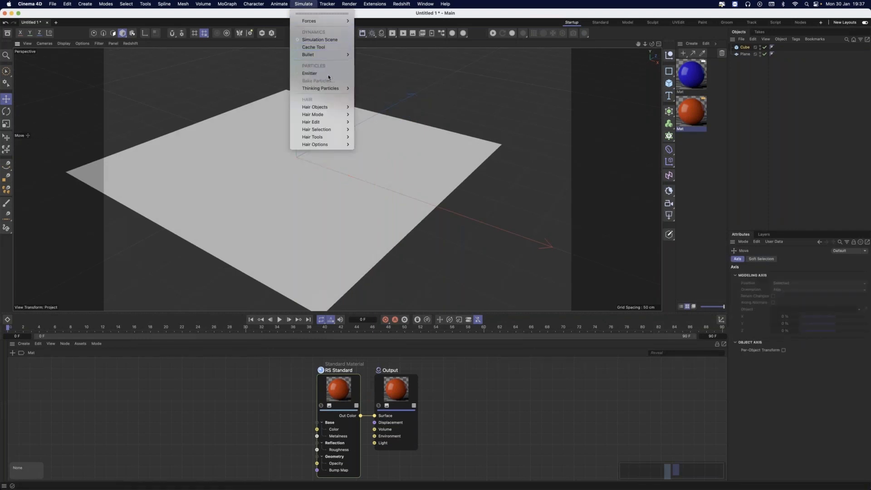
{"action": "left_click", "coordinate": [328, 75]}
{"action": "scroll", "coordinate": [328, 78], "scroll_direction": "down", "scroll_amount": 5}
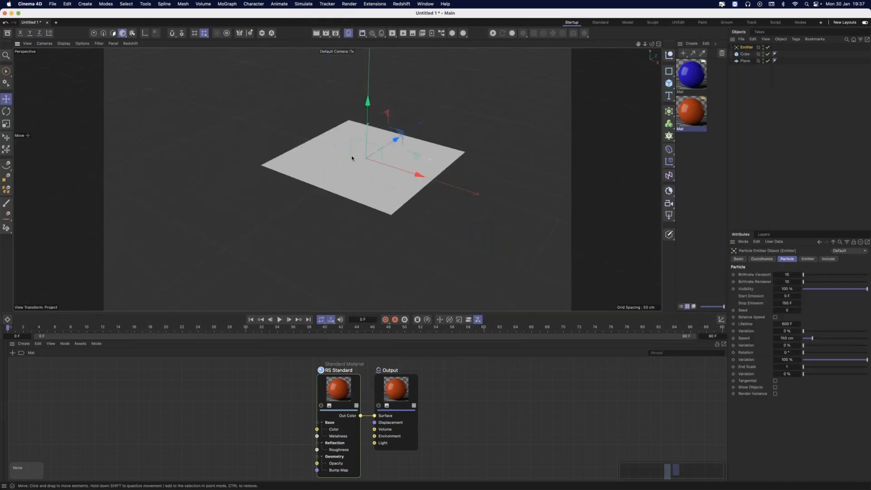
Make the small cube a child of the particle emitter.
{"action": "left_click_drag", "start_coordinate": [374, 171], "coordinate": [320, 77], "text": "alt"}
{"action": "left_click_drag", "start_coordinate": [381, 140], "coordinate": [349, 140]}
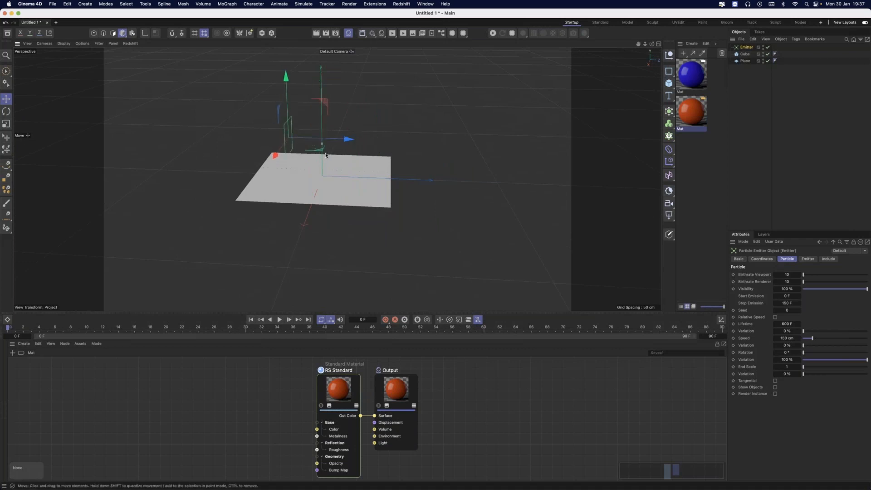
{"action": "scroll", "coordinate": [317, 165], "scroll_direction": "up", "scroll_amount": 5}
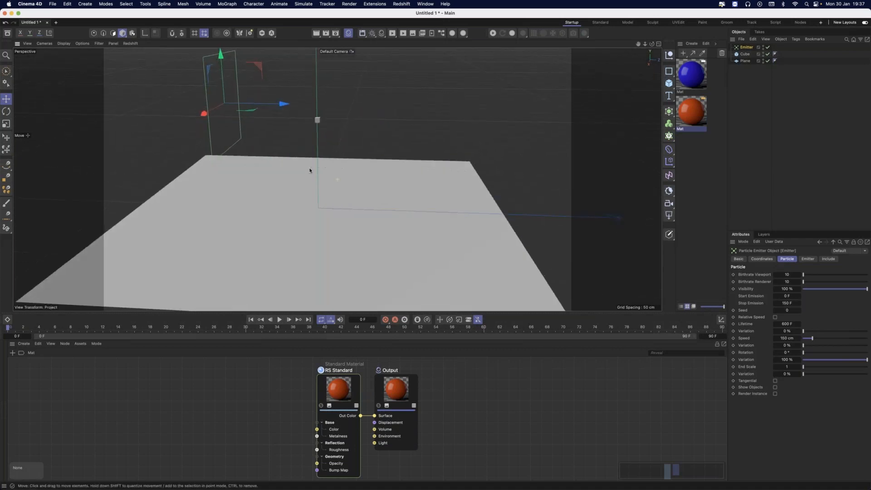
{"action": "scroll", "coordinate": [318, 170], "scroll_direction": "down", "scroll_amount": 5}
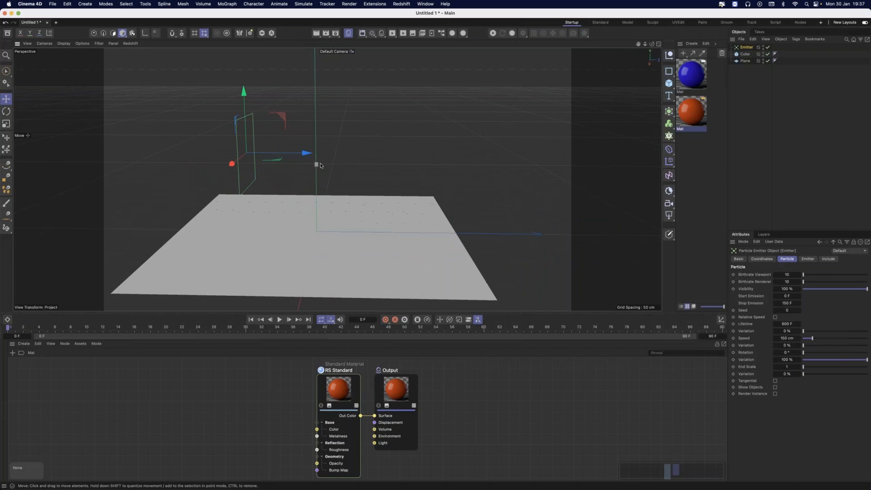
{"action": "left_click", "coordinate": [317, 166]}
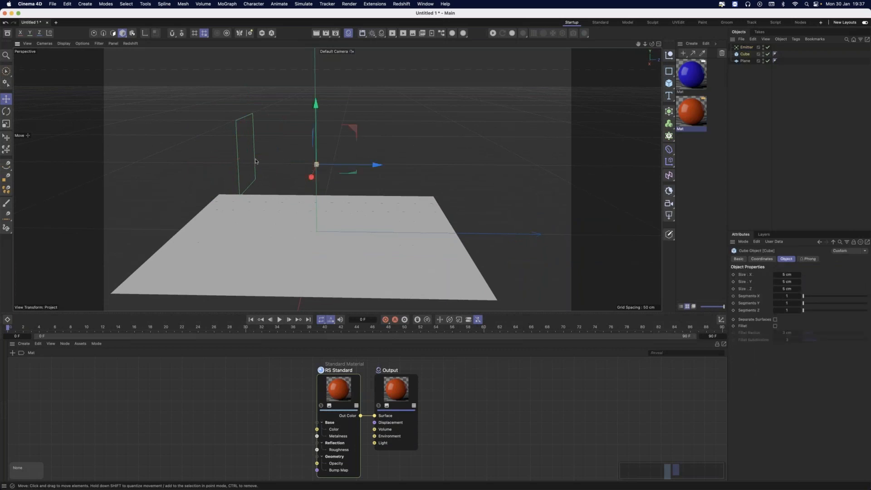
{"action": "left_click", "coordinate": [747, 47]}
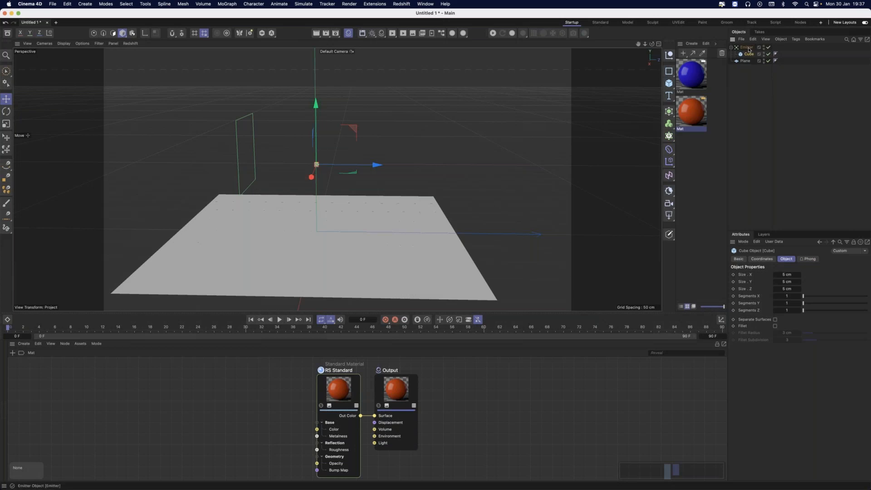
Enable Show Objects on the particle emitter and play the animation from the start to check the emitted cubes.
{"action": "left_click", "coordinate": [280, 319]}
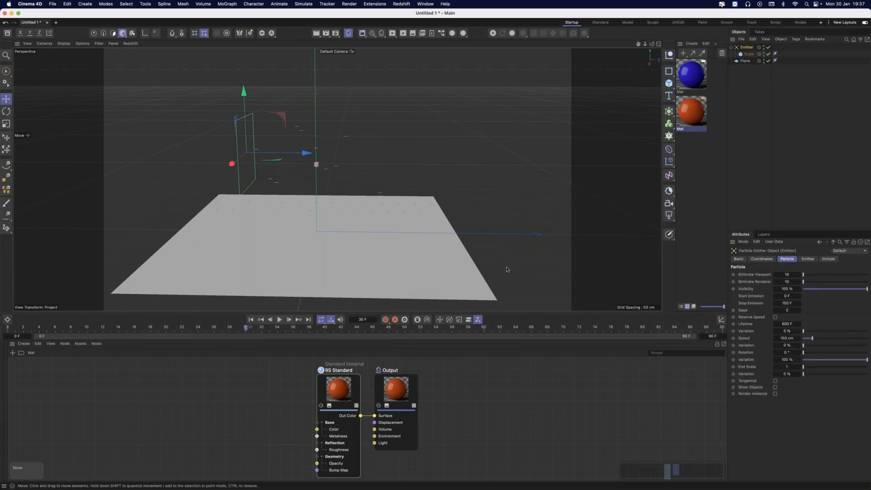
{"action": "left_click", "coordinate": [776, 388]}
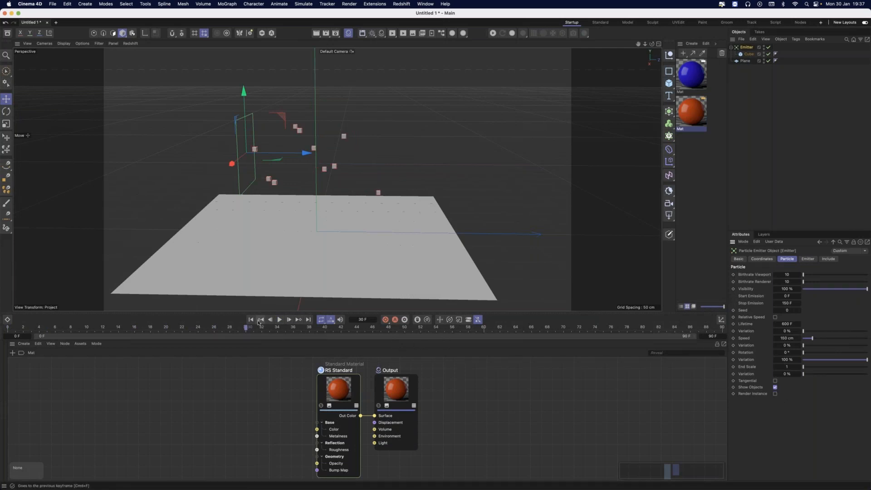
{"action": "left_click", "coordinate": [250, 320]}
{"action": "left_click", "coordinate": [280, 320]}
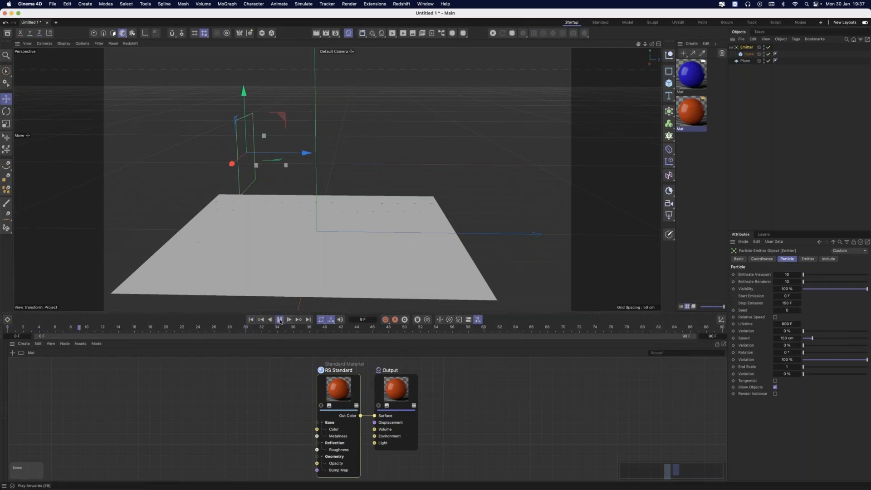
{"action": "left_click", "coordinate": [280, 320]}
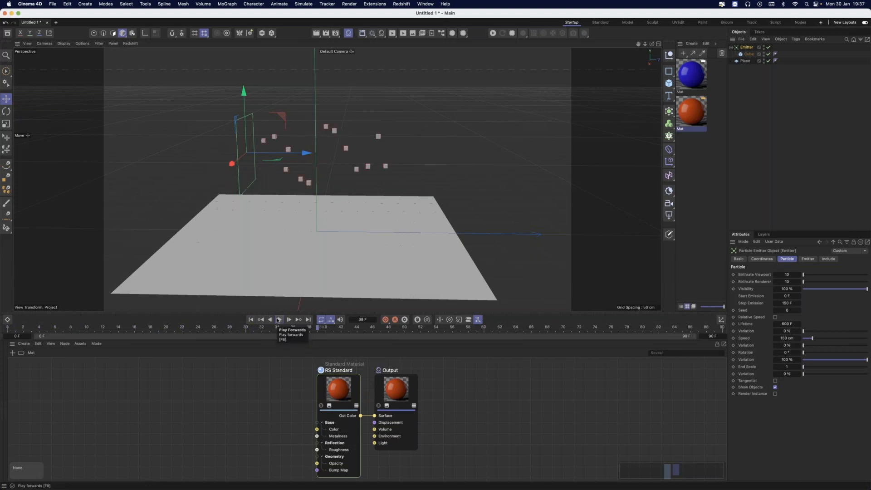
{"action": "right_click", "coordinate": [749, 55]}
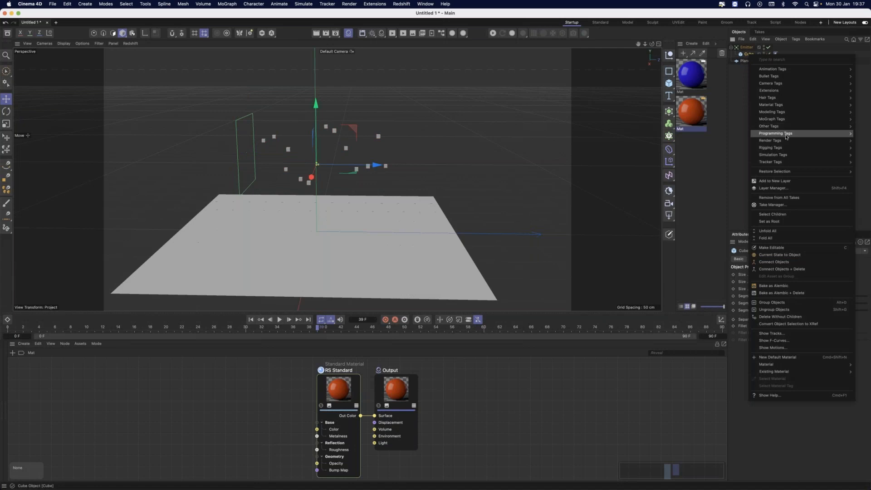
{"action": "mouse_move", "coordinate": [795, 105]}
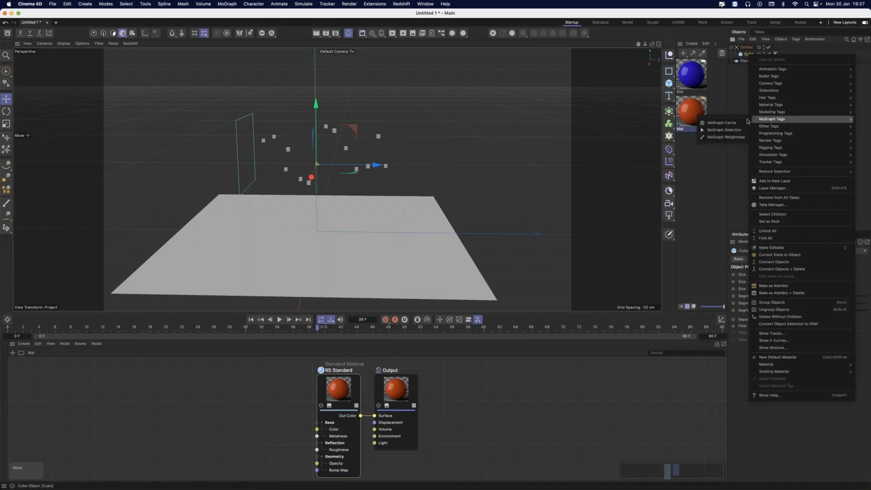
{"action": "mouse_move", "coordinate": [779, 147]}
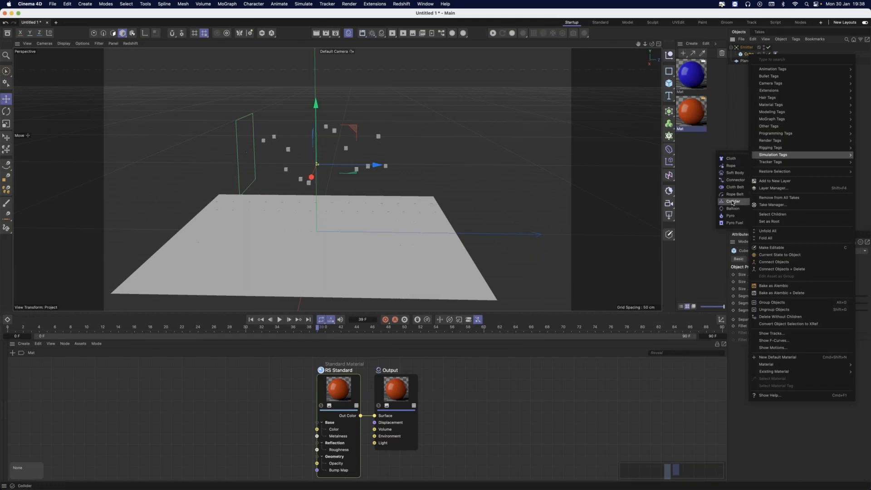
{"action": "left_click", "coordinate": [420, 154]}
Run the interactive Redshift render in the viewport to check the emitted cubes above the plane, and stop it.
{"action": "left_click_drag", "start_coordinate": [393, 165], "coordinate": [381, 165], "text": "alt"}
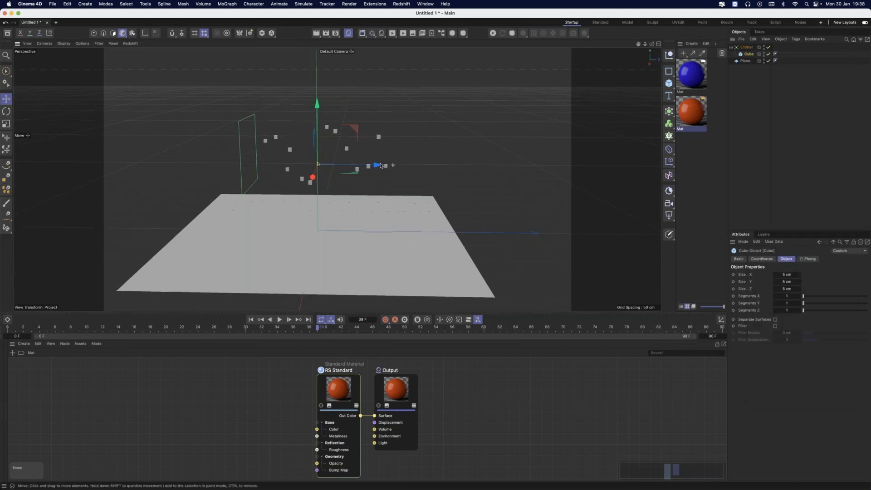
{"action": "scroll", "coordinate": [381, 165], "scroll_direction": "down", "scroll_amount": 2}
{"action": "scroll", "coordinate": [370, 166], "scroll_direction": "up", "scroll_amount": 3}
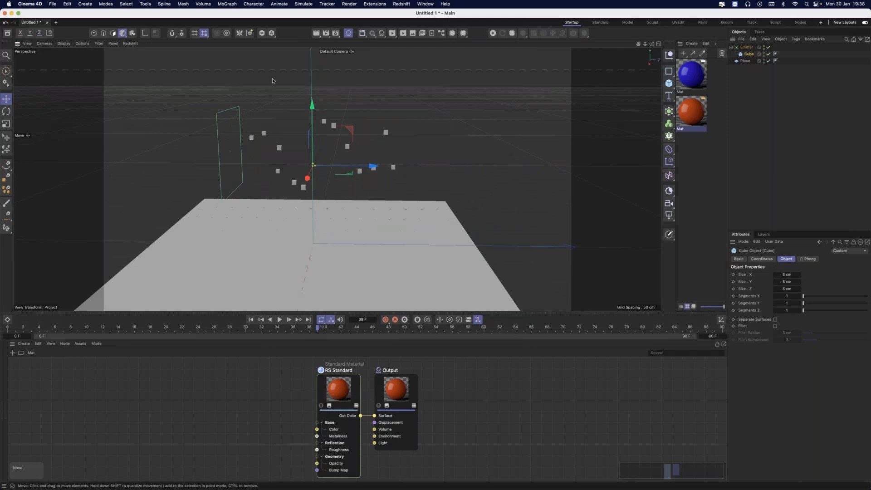
{"action": "left_click", "coordinate": [493, 33]}
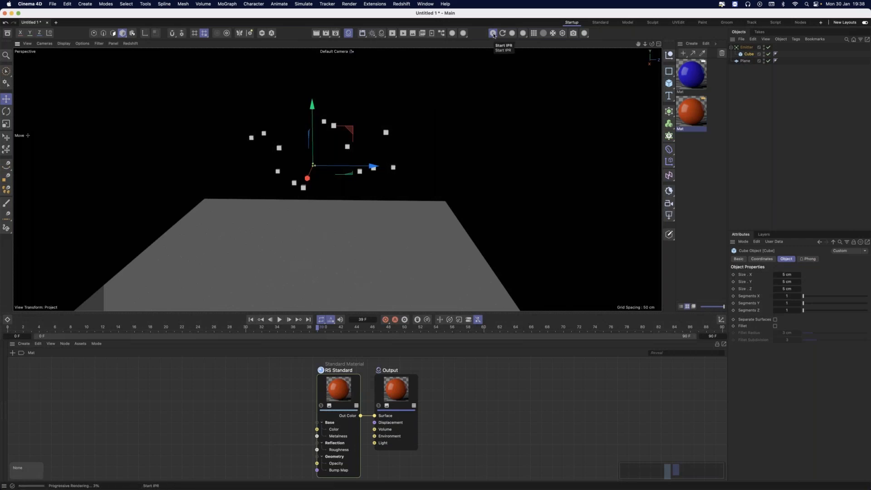
{"action": "mouse_move", "coordinate": [346, 178]}
{"action": "left_mouse_down", "text": "alt"}
{"action": "mouse_move", "coordinate": [328, 180]}
{"action": "mouse_move", "coordinate": [343, 180]}
{"action": "left_mouse_up", "text": "alt"}
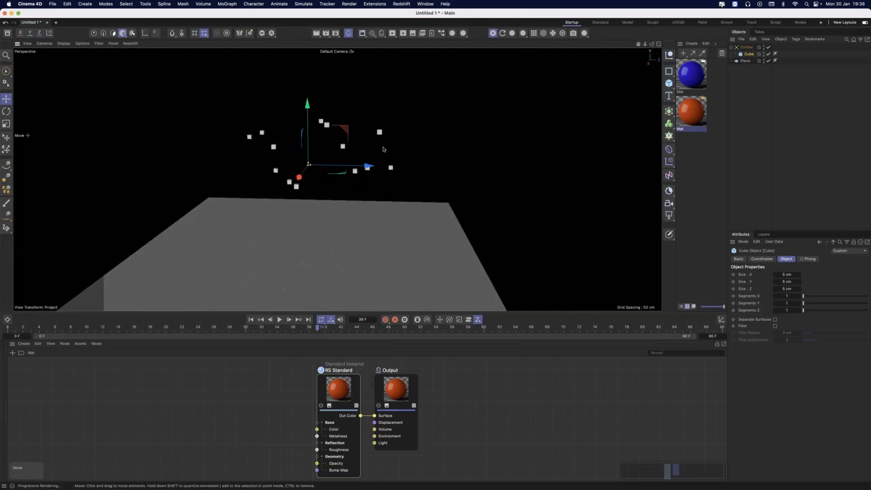
{"action": "left_click", "coordinate": [494, 34]}
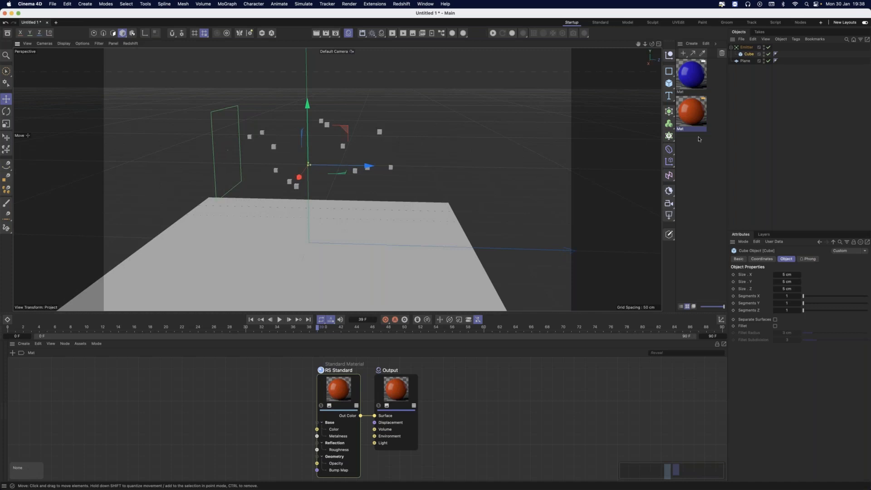
Replay the particle animation from the first frame, pause it partway and clear the object selection.
{"action": "left_click", "coordinate": [251, 320]}
{"action": "left_click", "coordinate": [280, 319]}
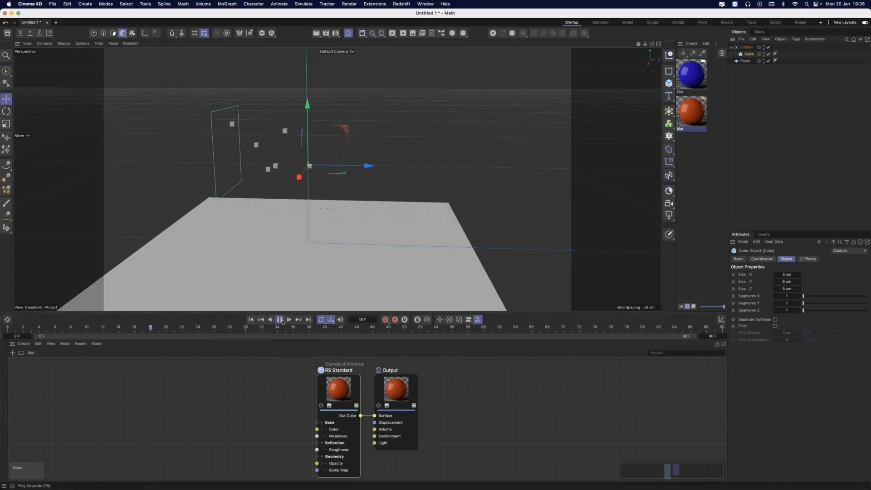
{"action": "left_click", "coordinate": [280, 320]}
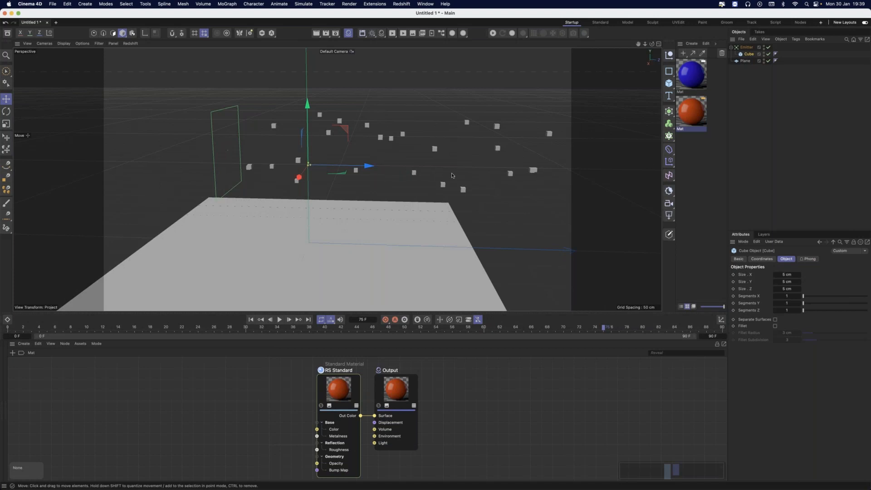
{"action": "left_click", "coordinate": [763, 147]}
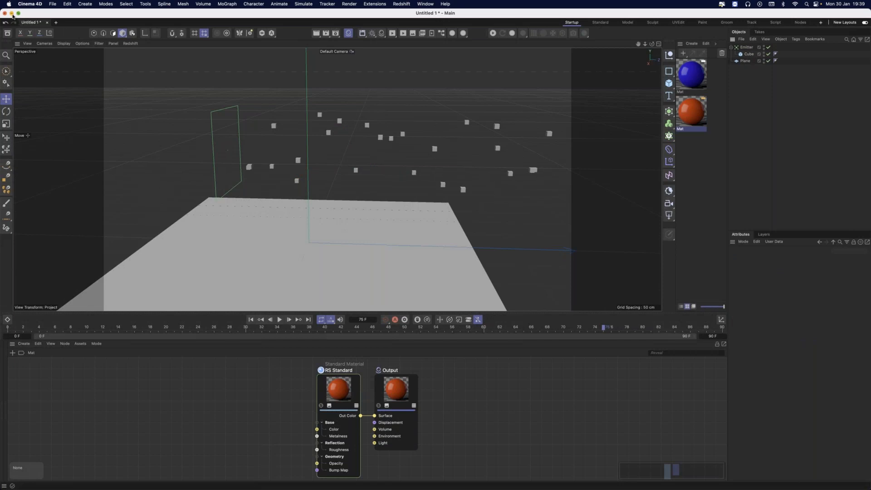
Switch from Cinema 4D to the Maya scene containing the proxy sphere.
{"action": "left_click", "coordinate": [12, 14]}
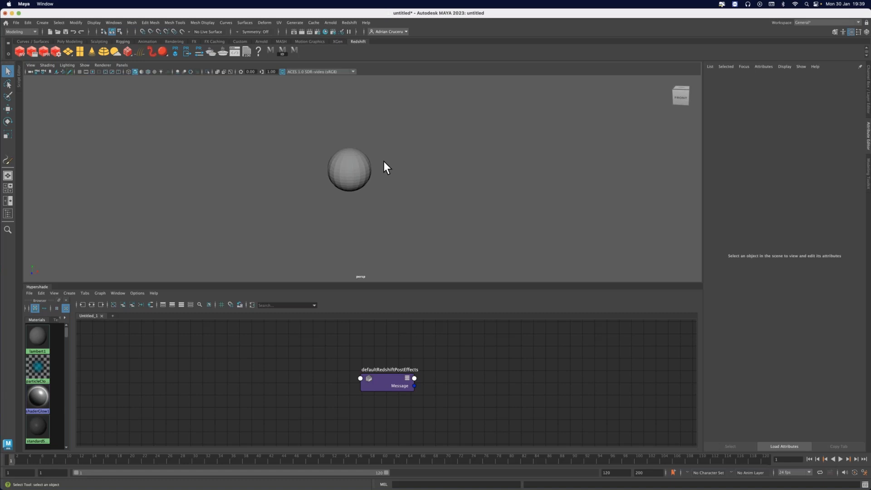
{"action": "mouse_move", "coordinate": [329, 482]}
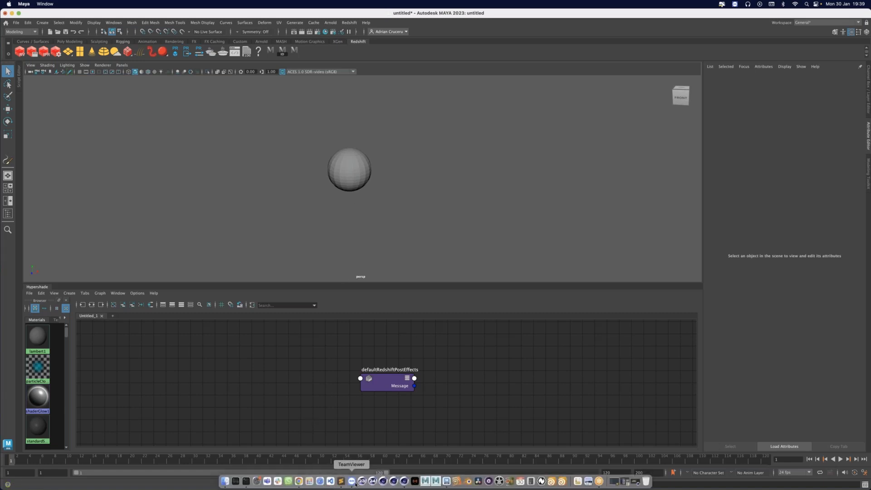
{"action": "left_click", "coordinate": [404, 482]}
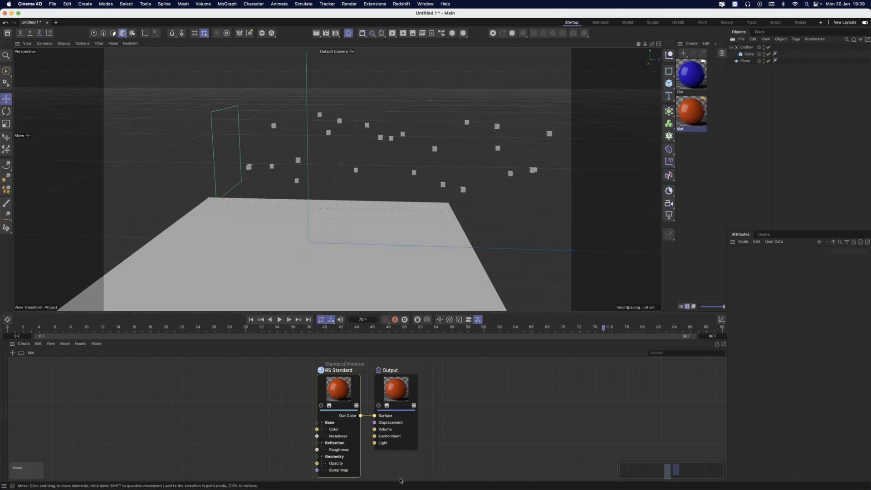
{"action": "mouse_move", "coordinate": [399, 489]}
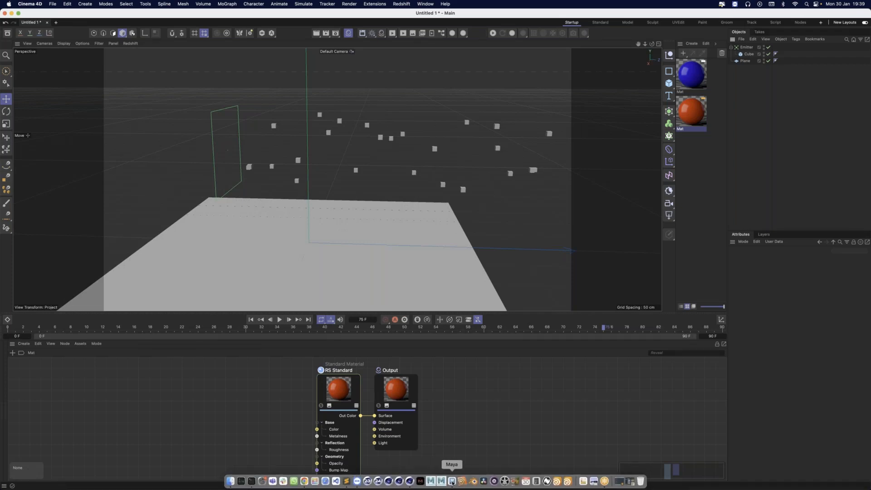
{"action": "left_click", "coordinate": [452, 483]}
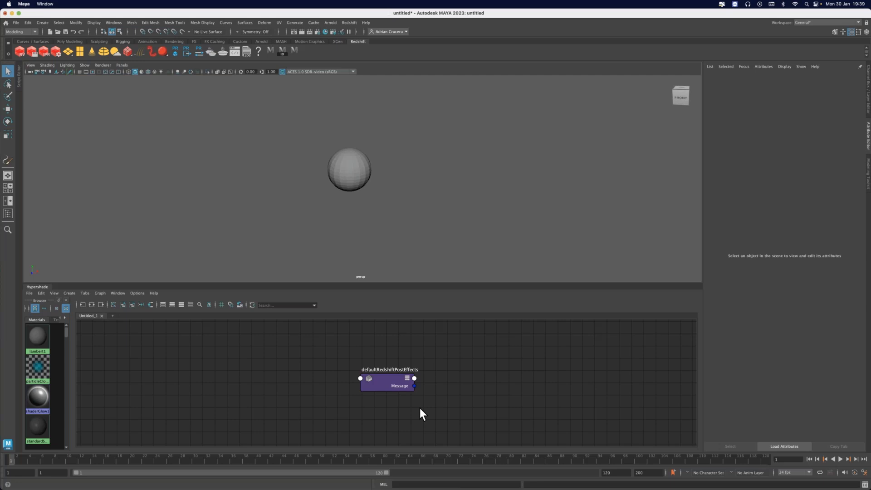
Select the Redshift proxy sphere and examine the materials listed under Proxy Materials.
{"action": "left_click_drag", "start_coordinate": [364, 185], "coordinate": [386, 199], "text": "alt"}
{"action": "right_click_drag", "start_coordinate": [385, 199], "coordinate": [426, 190], "text": "alt"}
{"action": "middle_click_drag", "start_coordinate": [381, 163], "coordinate": [365, 160], "text": "alt"}
{"action": "right_click_drag", "start_coordinate": [369, 193], "coordinate": [377, 198], "text": "alt"}
{"action": "left_click_drag", "start_coordinate": [378, 198], "coordinate": [375, 180], "text": "alt"}
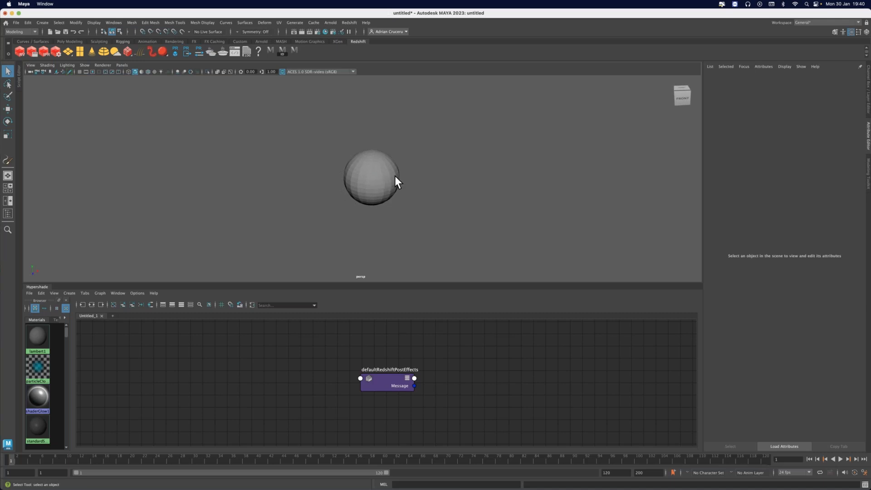
{"action": "left_click", "coordinate": [396, 176]}
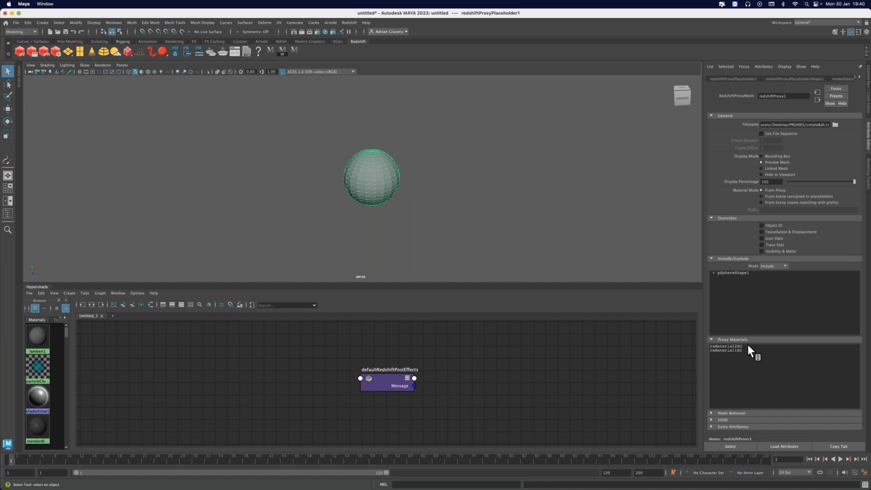
{"action": "left_click_drag", "start_coordinate": [747, 347], "coordinate": [739, 353]}
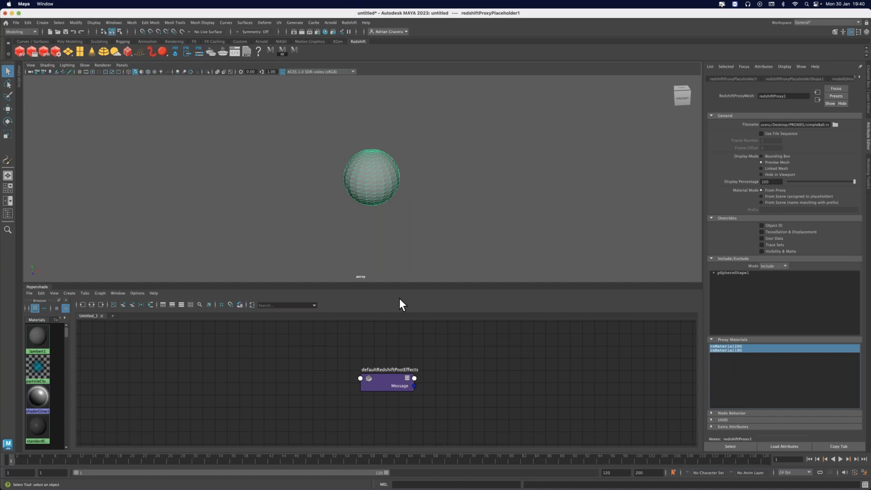
Switch back to Cinema 4D and start an RS Proxy export of the particle emitter.
{"action": "left_click", "coordinate": [326, 203]}
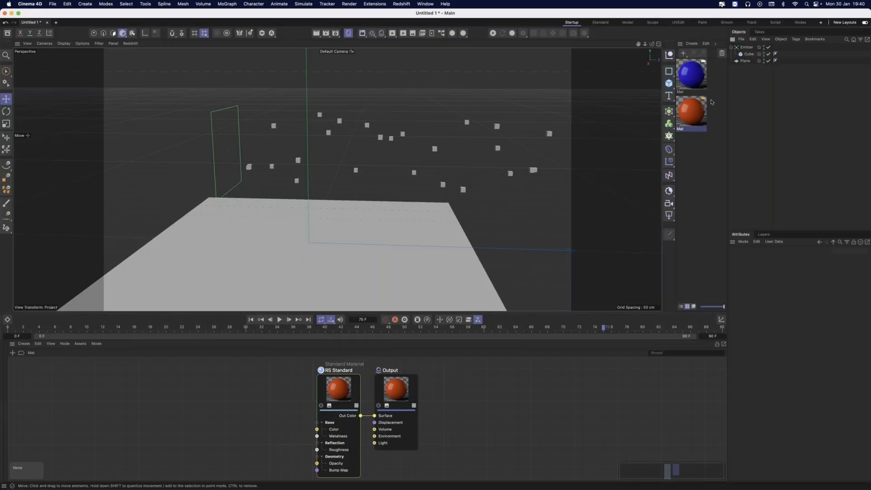
{"action": "left_click", "coordinate": [747, 48]}
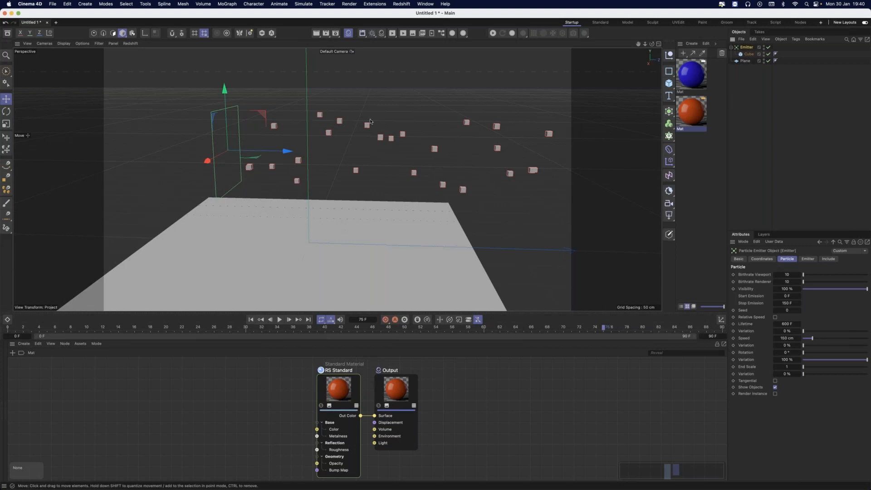
{"action": "left_click", "coordinate": [53, 4]}
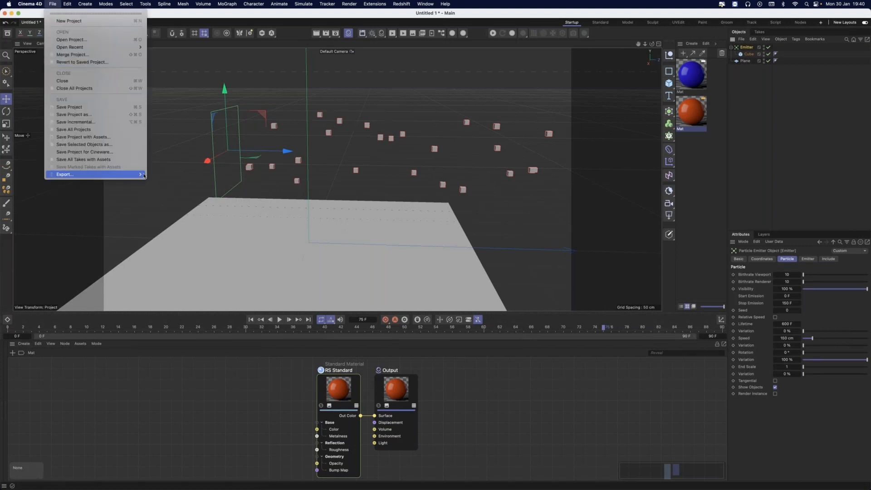
{"action": "mouse_move", "coordinate": [136, 174]}
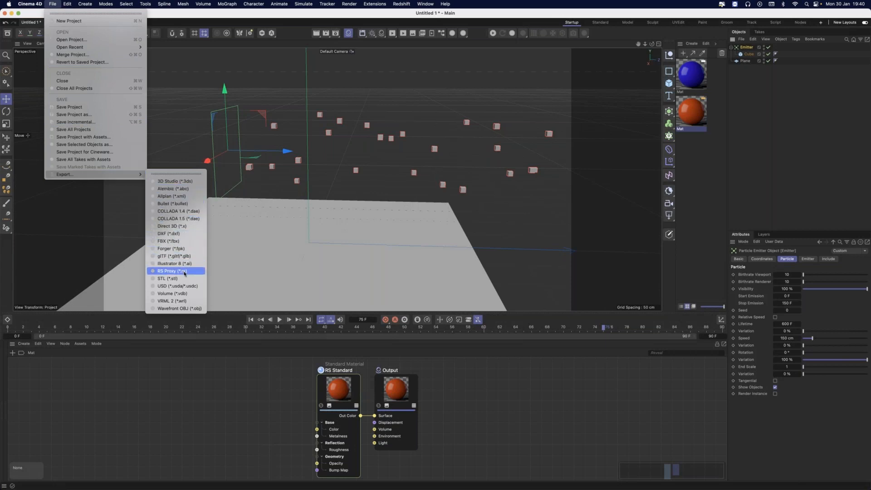
{"action": "left_click", "coordinate": [182, 271]}
Configure the Redshift Proxy export for selected objects with a manual animation range ending at frame 50, and accept the settings.
{"action": "left_click", "coordinate": [191, 227]}
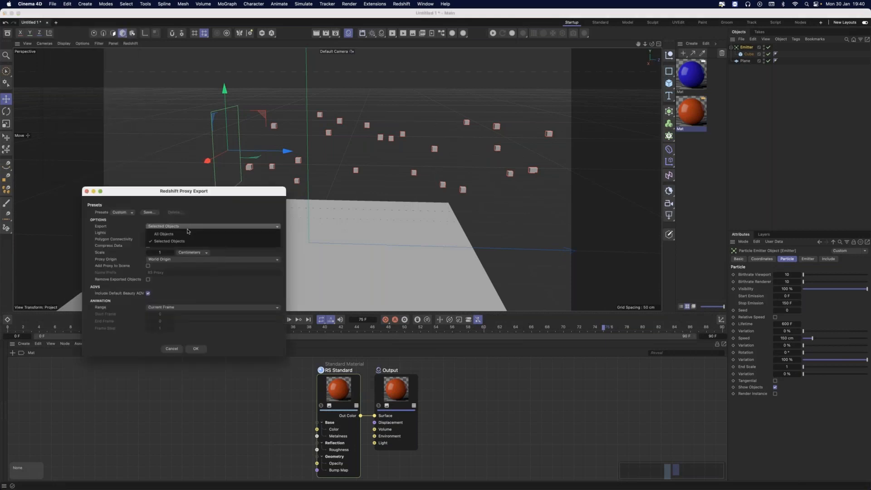
{"action": "left_click", "coordinate": [202, 218]}
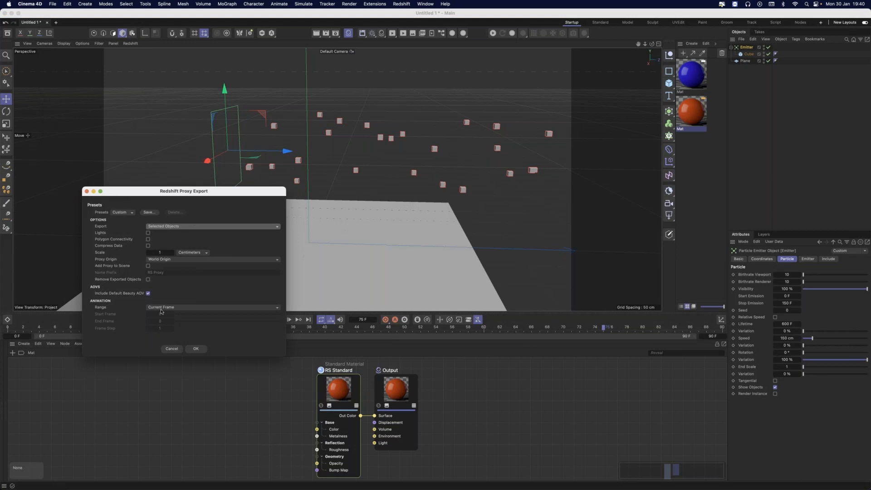
{"action": "left_click", "coordinate": [166, 310]}
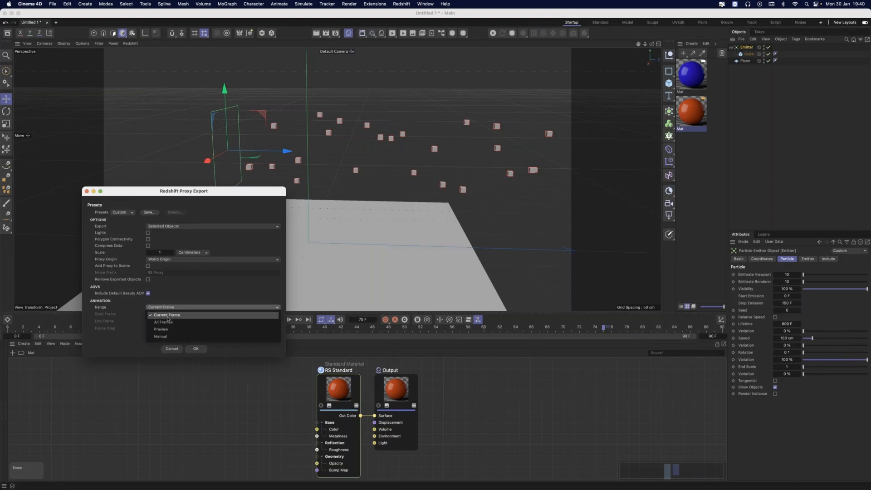
{"action": "left_click", "coordinate": [168, 321]}
{"action": "left_click", "coordinate": [167, 308]}
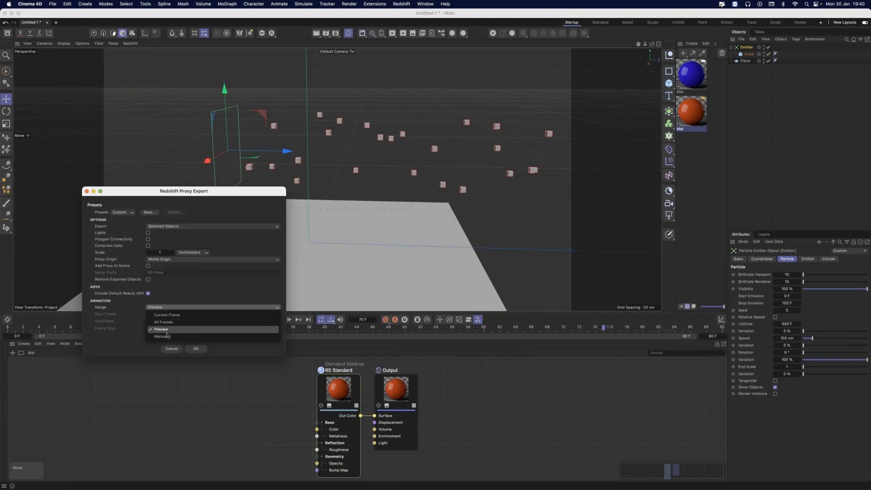
{"action": "left_click", "coordinate": [165, 335]}
{"action": "left_click", "coordinate": [164, 322]}
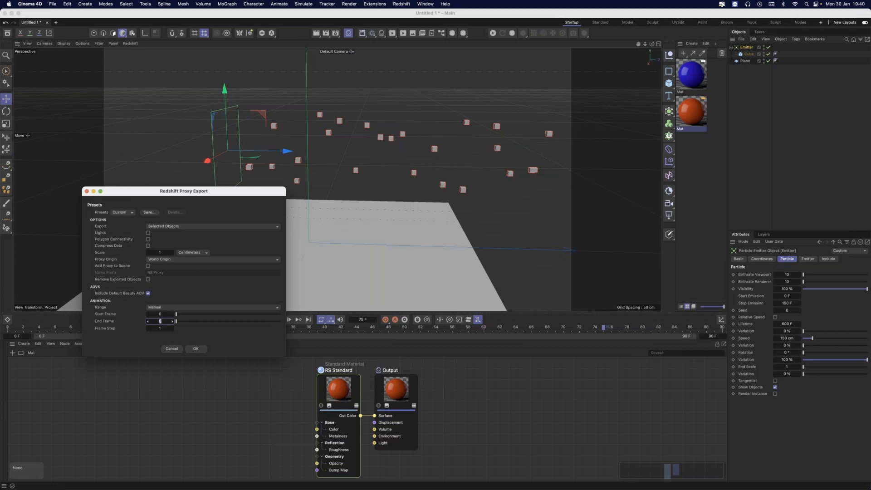
{"action": "type", "text": "90"}
{"action": "key", "text": "Return"}
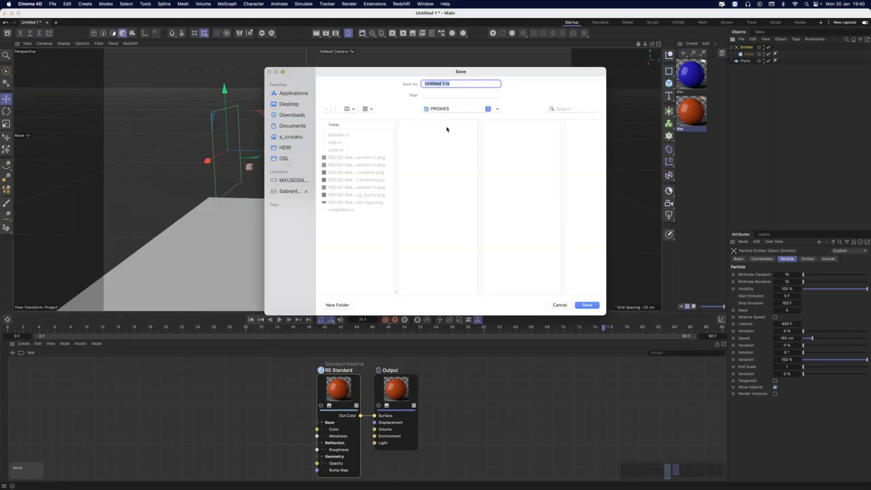
Try to save the proxy export under the name particles in the PROXIES folder.
{"action": "type", "text": "particles"}
{"action": "type", "text": ".rs"}
{"action": "key", "text": "BackSpace"}
{"action": "key", "text": "BackSpace"}
{"action": "key", "text": "BackSpace"}
{"action": "key", "text": "Return"}
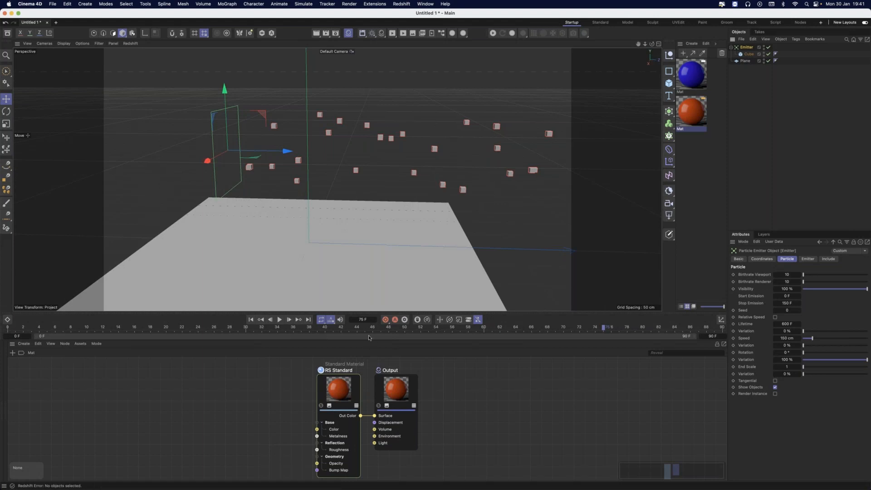
Check the PROXIES folder on the Desktop in Finder for the exported particle files, and return to Cinema 4D.
{"action": "mouse_move", "coordinate": [283, 485]}
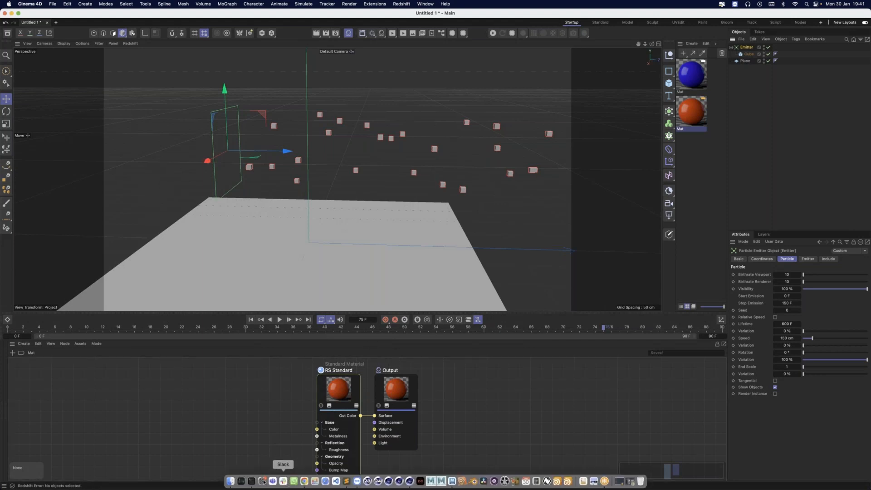
{"action": "left_click", "coordinate": [231, 482]}
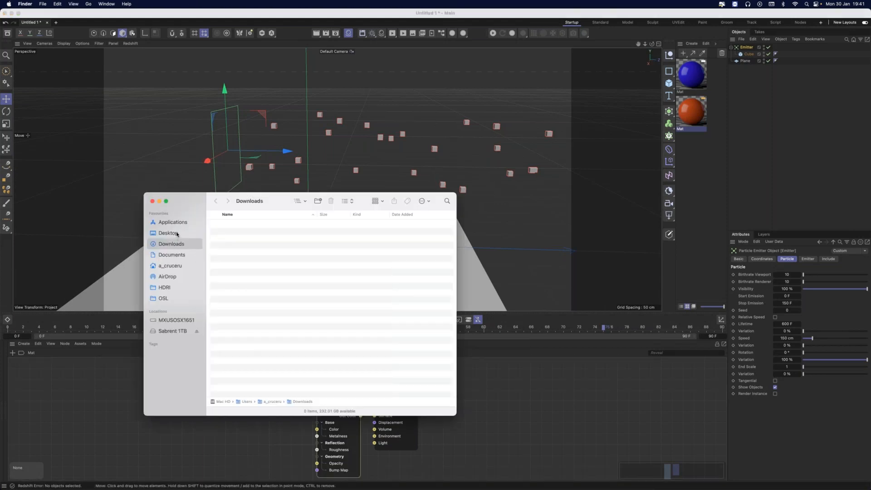
{"action": "left_click", "coordinate": [177, 233]}
{"action": "double_click", "coordinate": [240, 264]}
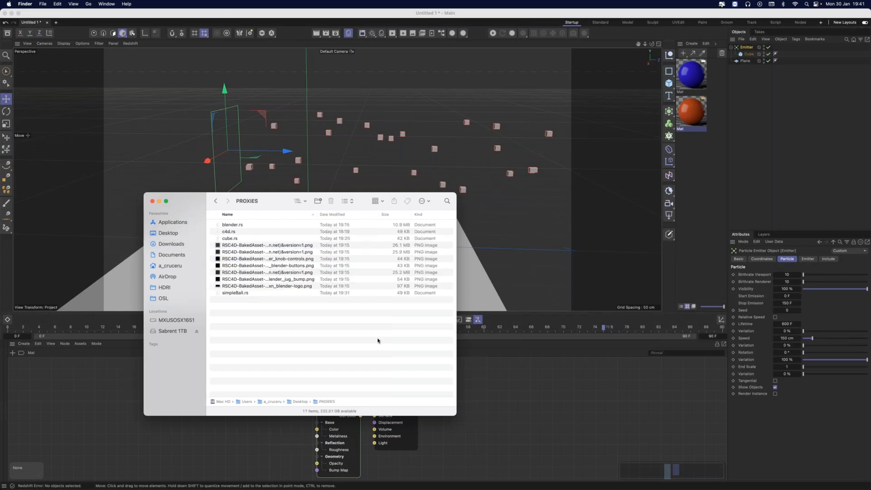
{"action": "left_click", "coordinate": [514, 410]}
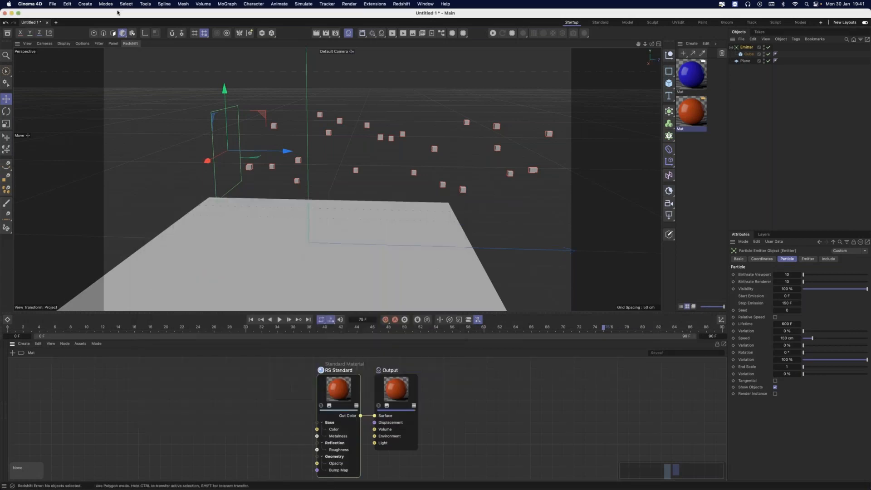
{"action": "left_click", "coordinate": [53, 4]}
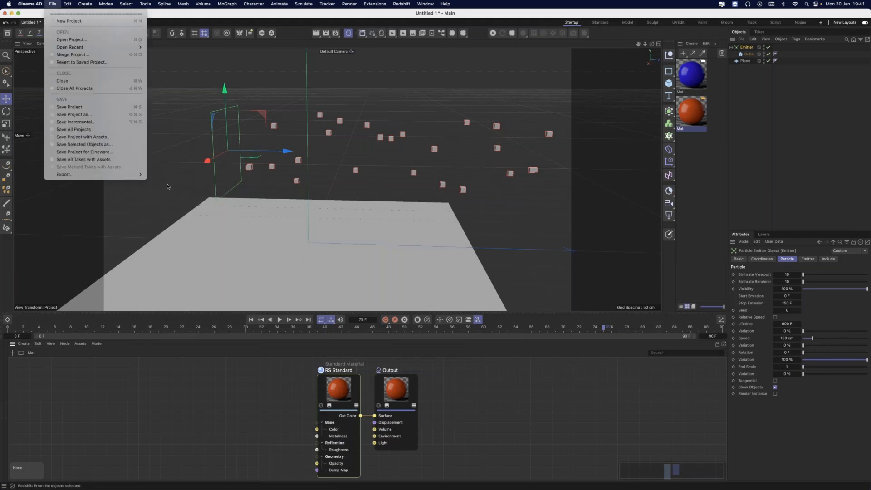
{"action": "mouse_move", "coordinate": [136, 175]}
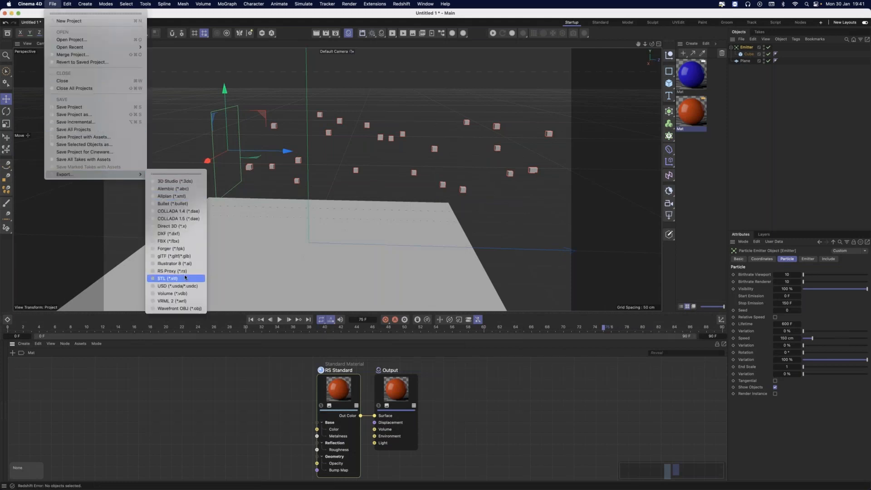
{"action": "left_click", "coordinate": [184, 278]}
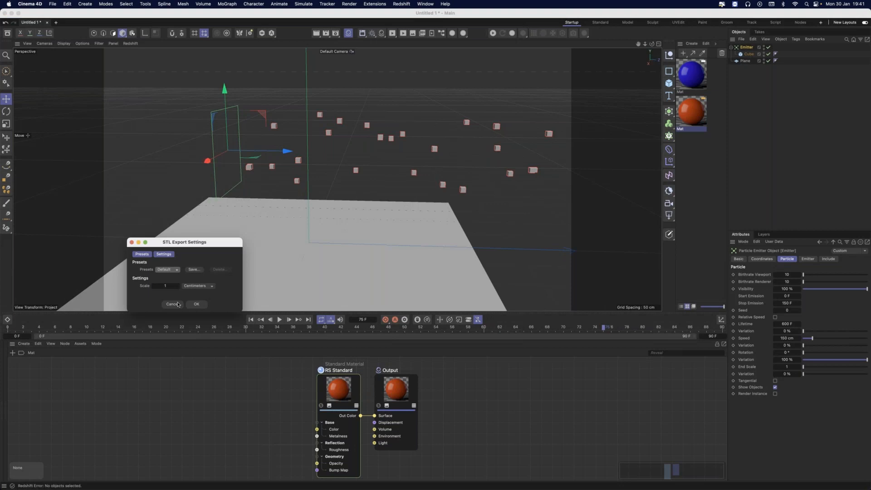
{"action": "left_click", "coordinate": [178, 305]}
Try again to export the selected emitter as an RS Proxy into the PROXIES folder, keeping the existing export settings.
{"action": "left_click", "coordinate": [52, 3]}
{"action": "mouse_move", "coordinate": [136, 175]}
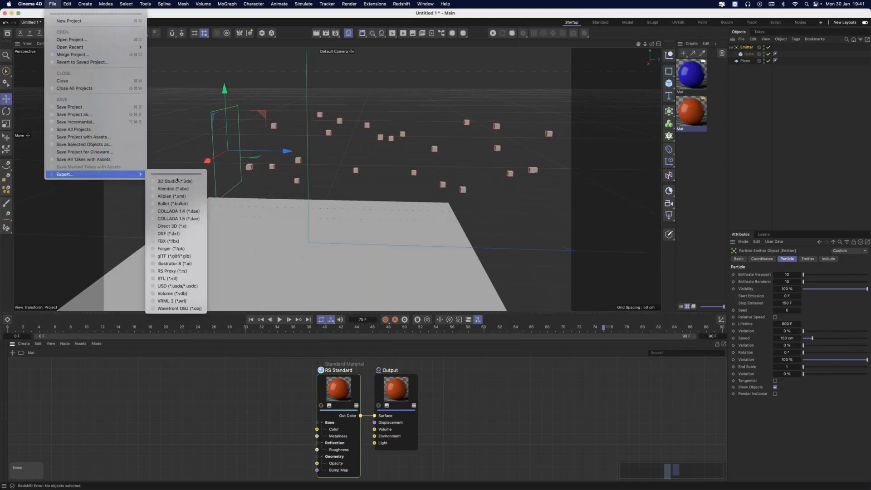
{"action": "left_click", "coordinate": [187, 272]}
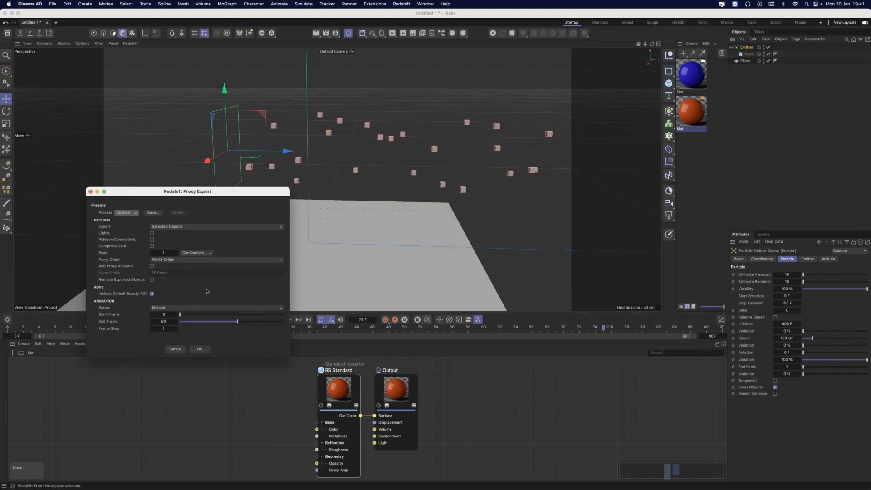
{"action": "left_click", "coordinate": [199, 350]}
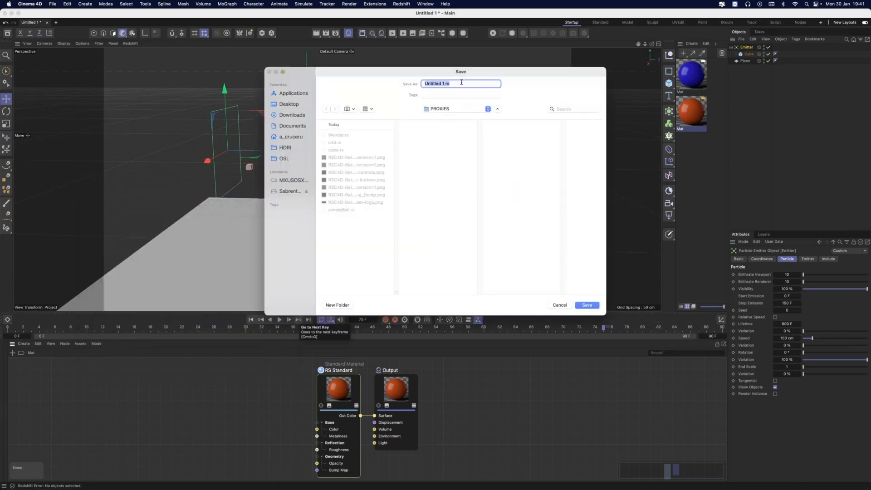
{"action": "left_click", "coordinate": [443, 84]}
{"action": "left_click_drag", "start_coordinate": [443, 84], "coordinate": [394, 86]}
{"action": "type", "text": "partilesc"}
{"action": "key", "text": "BackSpace"}
{"action": "key", "text": "Return"}
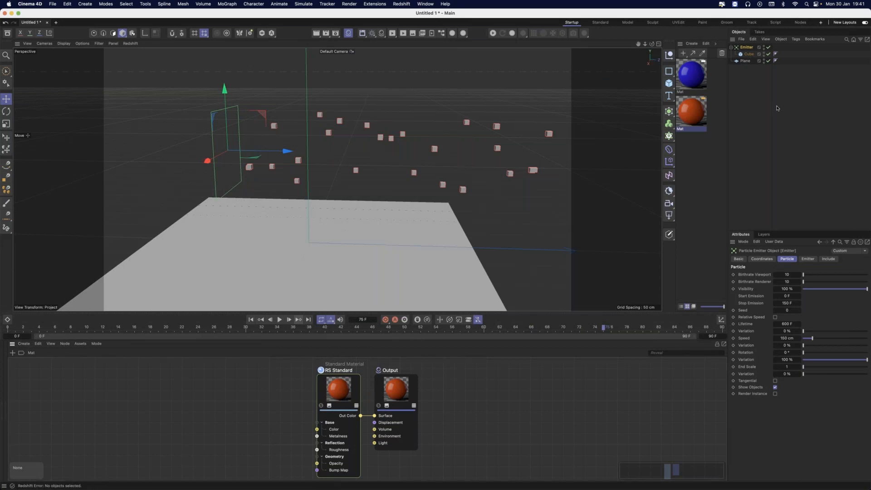
Delete the Plane object from the scene, leaving only the emitter and its cube.
{"action": "left_click", "coordinate": [748, 55]}
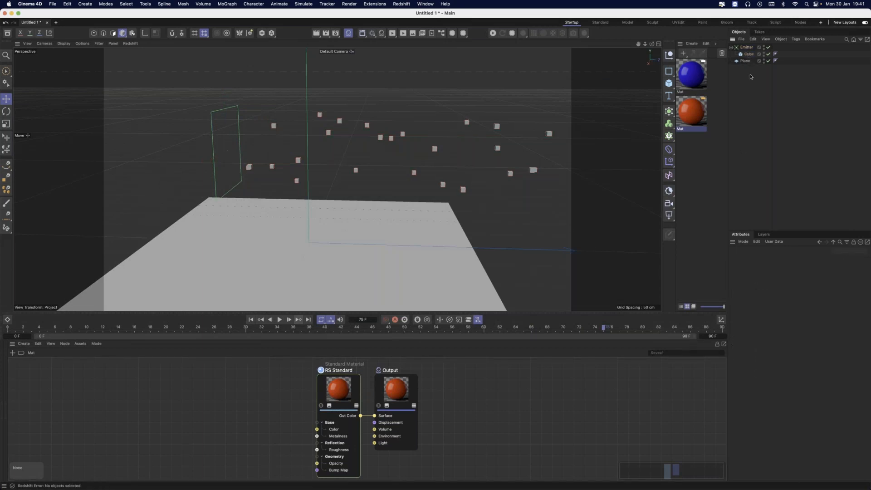
{"action": "left_click", "coordinate": [748, 48]}
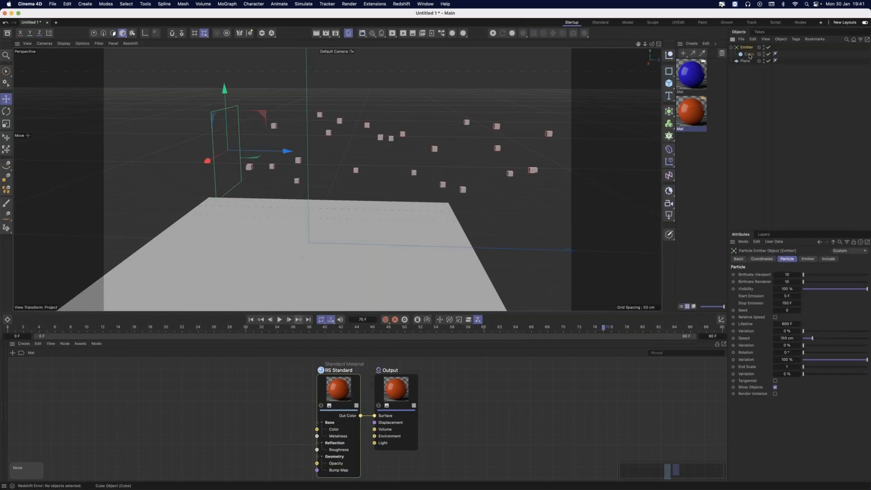
{"action": "left_click", "coordinate": [749, 62]}
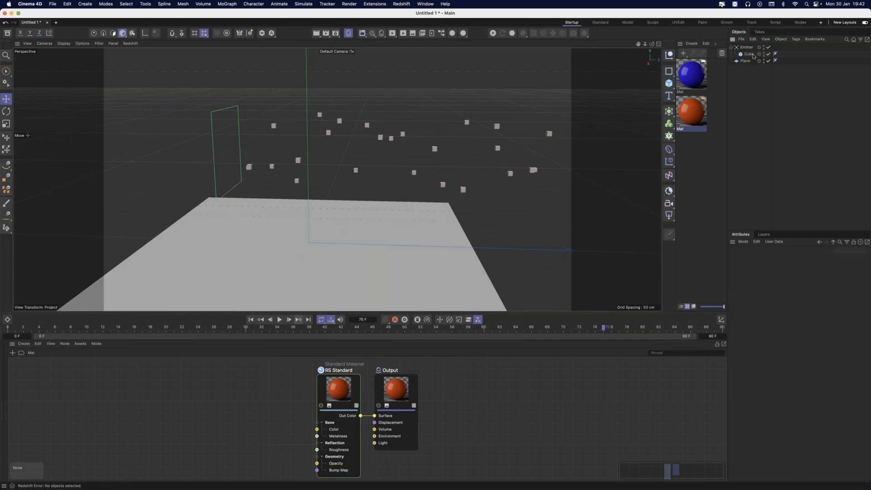
{"action": "left_click", "coordinate": [748, 61]}
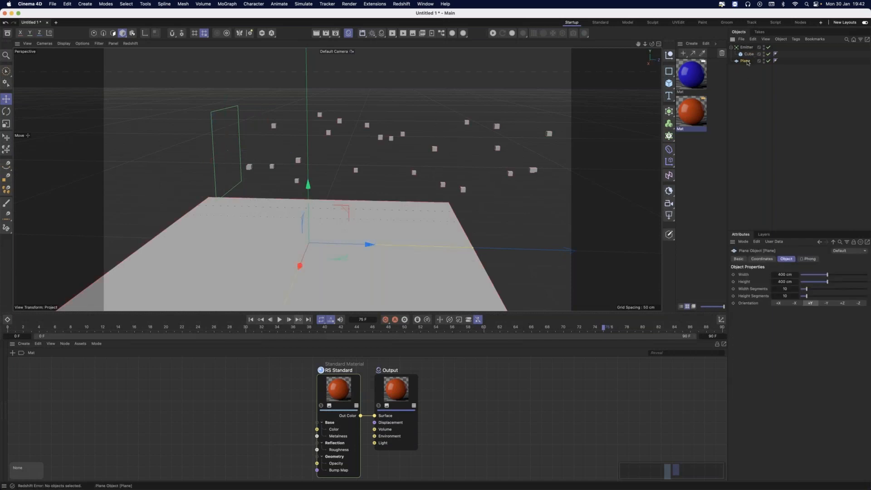
{"action": "key", "text": "Delete"}
Export all objects as an RS Proxy named particles.rs in the PROXIES folder.
{"action": "left_click", "coordinate": [52, 4]}
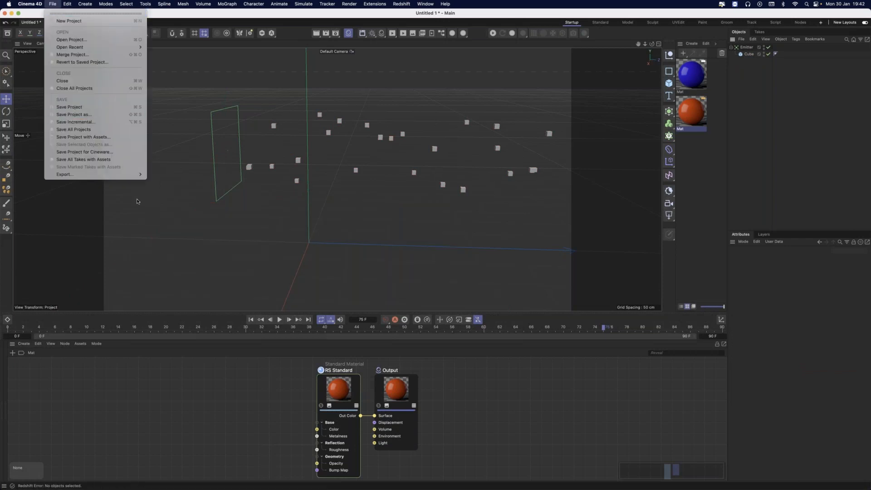
{"action": "mouse_move", "coordinate": [133, 175]}
{"action": "left_click", "coordinate": [195, 271]}
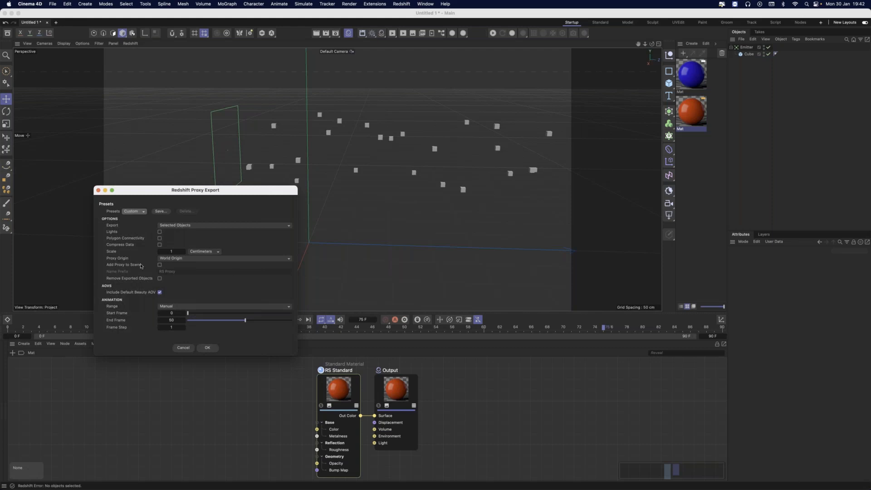
{"action": "left_click", "coordinate": [177, 226]}
{"action": "left_click", "coordinate": [177, 232]}
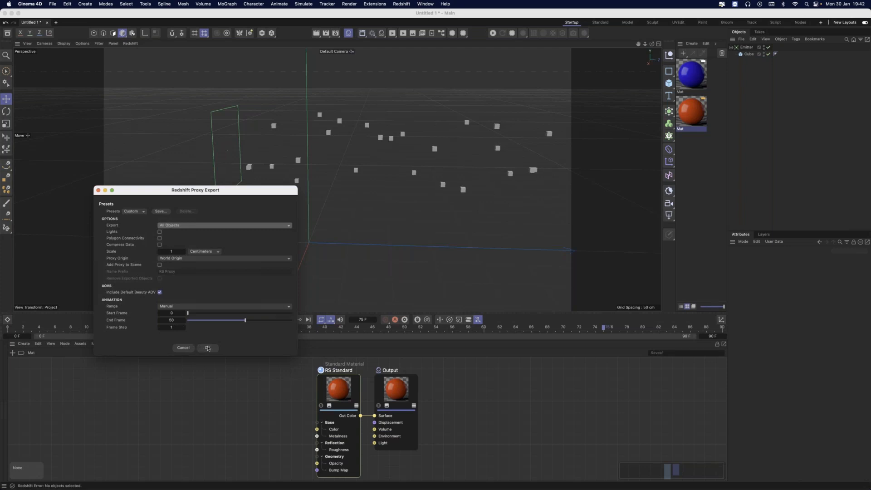
{"action": "left_click", "coordinate": [207, 348]}
{"action": "type", "text": "particles.rs"}
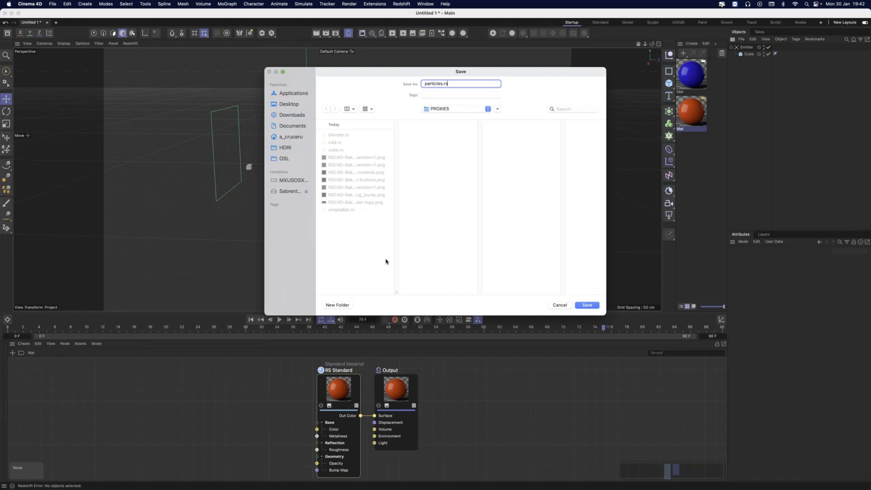
{"action": "key", "text": "Return"}
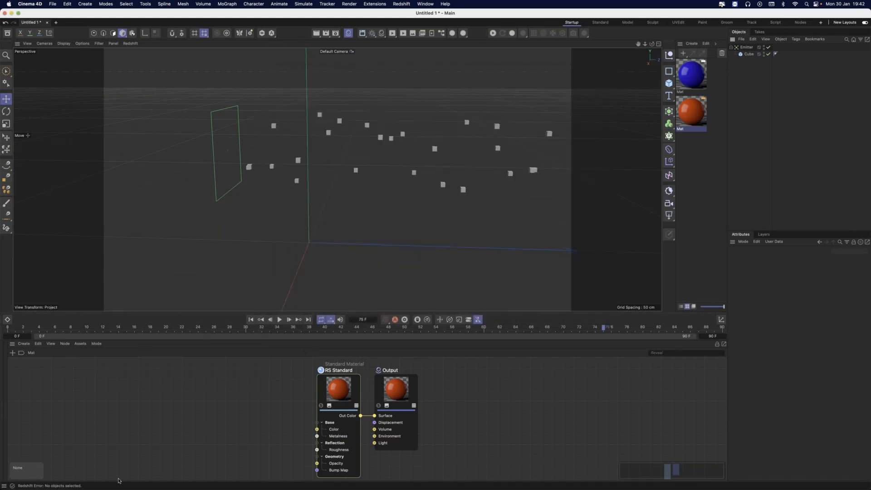
Examine the numbered particles proxy files in the PROXIES folder in Finder.
{"action": "mouse_move", "coordinate": [270, 485]}
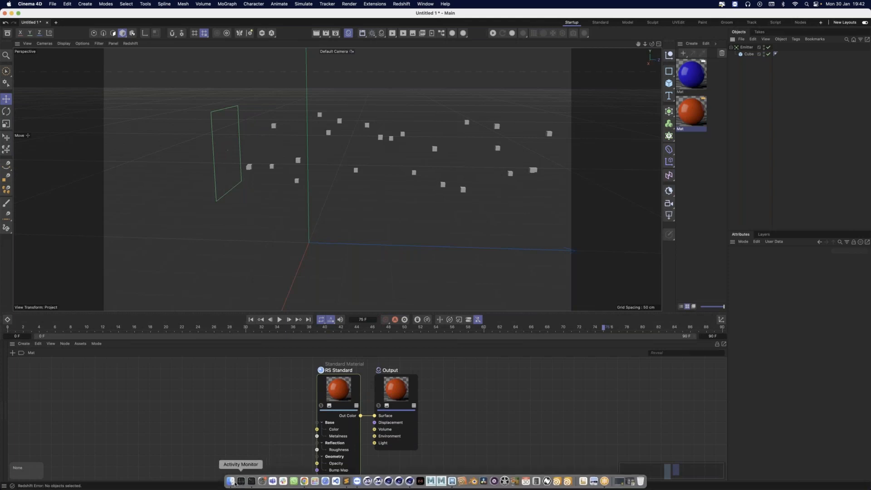
{"action": "left_click", "coordinate": [231, 482]}
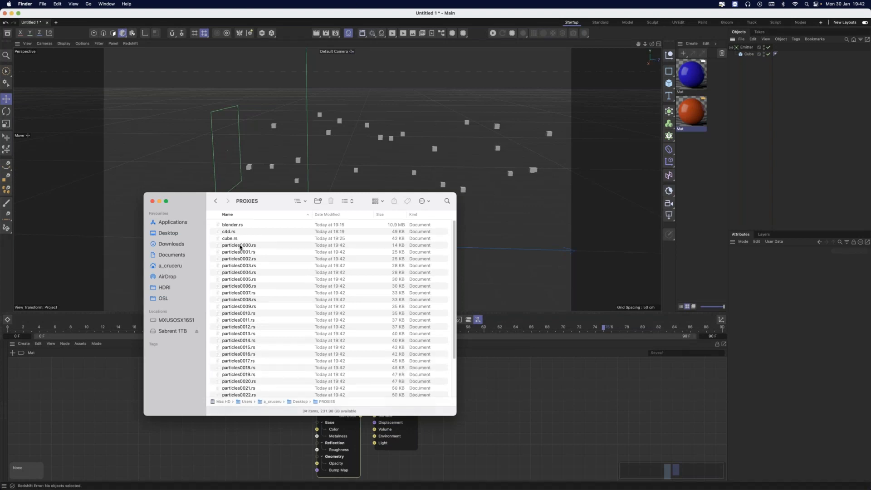
{"action": "scroll", "coordinate": [309, 291], "scroll_direction": "down", "scroll_amount": 5}
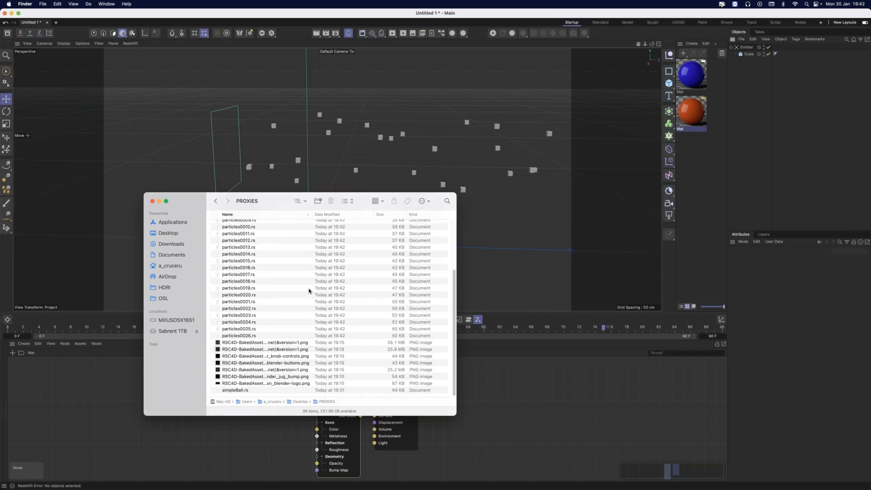
Switch to the Maya scene with the sphere and clear the object selection.
{"action": "mouse_move", "coordinate": [355, 489]}
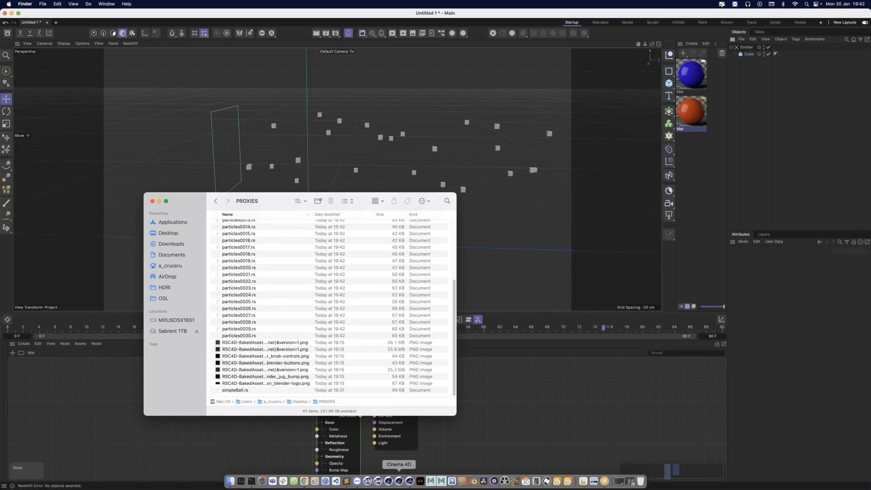
{"action": "left_click", "coordinate": [453, 481]}
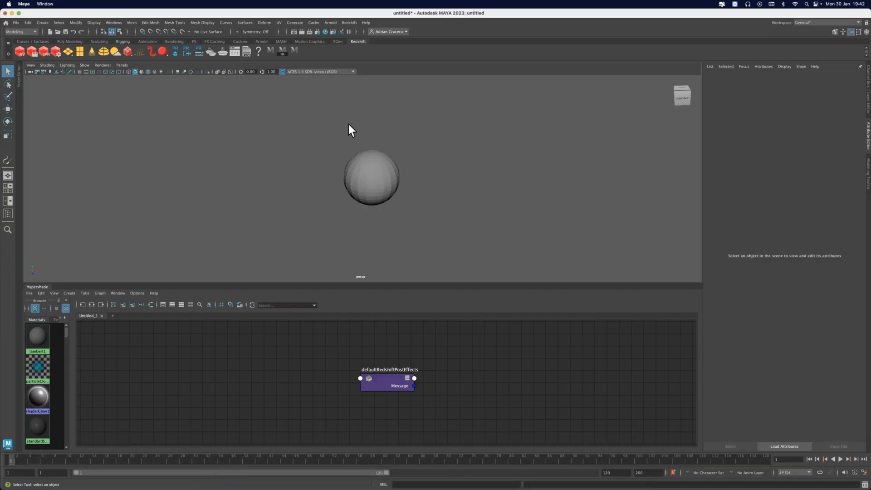
{"action": "left_click", "coordinate": [373, 181]}
{"action": "left_click", "coordinate": [350, 116]}
Create a Redshift proxy from the file particles0000.rs in the PROXIES folder.
{"action": "left_click", "coordinate": [351, 23]}
{"action": "mouse_move", "coordinate": [384, 58]}
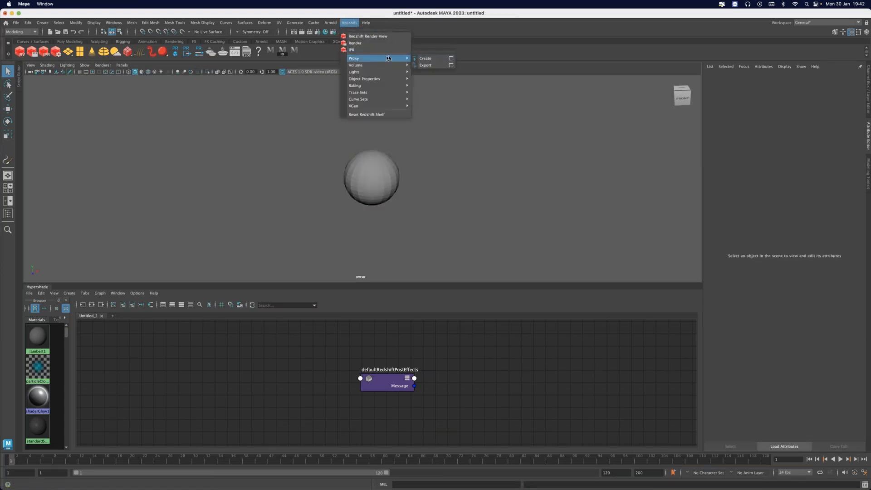
{"action": "left_click", "coordinate": [452, 60]}
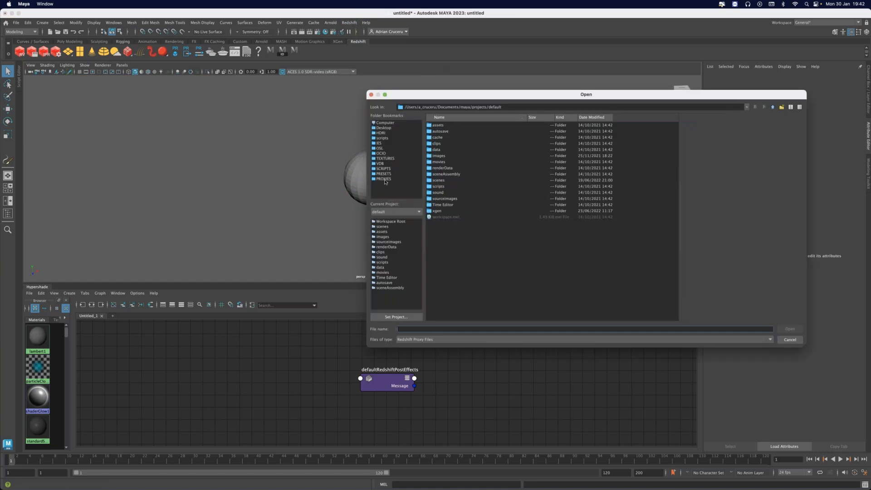
{"action": "left_click", "coordinate": [384, 179]}
{"action": "double_click", "coordinate": [447, 143]}
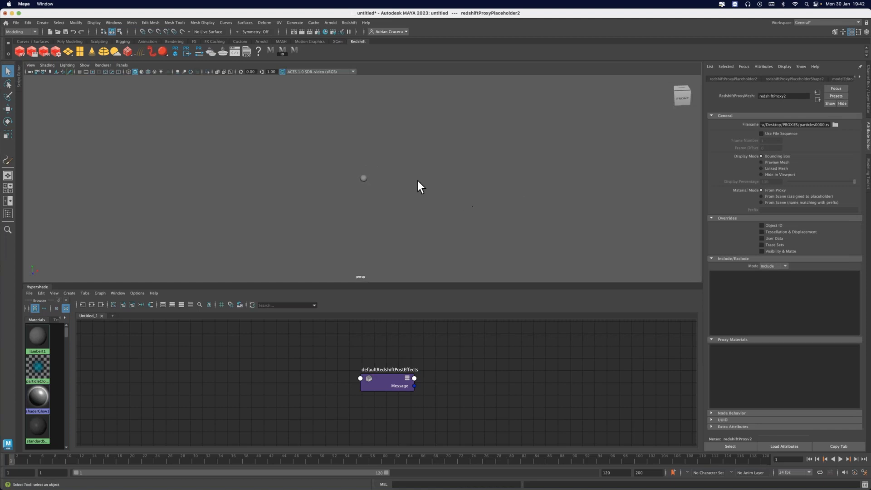
Display the proxy as a Preview Mesh and scrub the timeline to frame 97.
{"action": "left_click_drag", "start_coordinate": [418, 192], "coordinate": [364, 186], "text": "alt"}
{"action": "scroll", "coordinate": [407, 195], "scroll_direction": "up", "scroll_amount": 10}
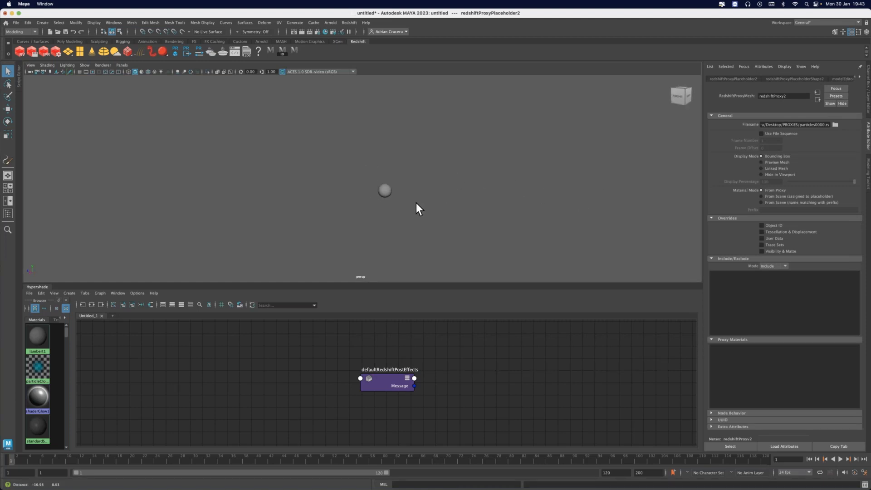
{"action": "middle_click_drag", "start_coordinate": [470, 200], "coordinate": [444, 175], "text": "alt"}
{"action": "right_click_drag", "start_coordinate": [484, 193], "coordinate": [104, 161], "text": "alt"}
{"action": "scroll", "coordinate": [470, 219], "scroll_direction": "up", "scroll_amount": 3}
{"action": "left_click_drag", "start_coordinate": [16, 462], "coordinate": [619, 462]}
{"action": "scroll", "coordinate": [487, 164], "scroll_direction": "down", "scroll_amount": 4}
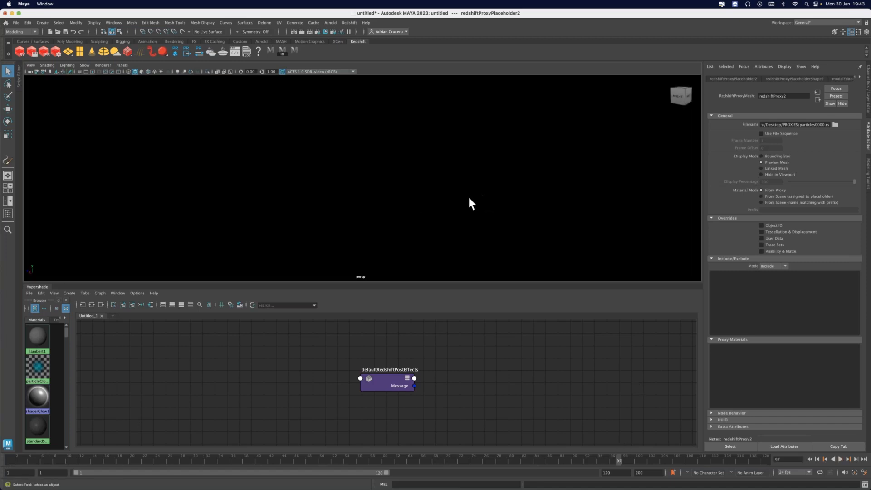
Enable Use File Sequence for the particles proxy and scrub the timeline to frame 34.
{"action": "left_click_drag", "start_coordinate": [469, 198], "coordinate": [380, 190], "text": "alt"}
{"action": "key", "text": "super+Tab"}
{"action": "scroll", "coordinate": [252, 308], "scroll_direction": "down", "scroll_amount": 6}
{"action": "scroll", "coordinate": [278, 333], "scroll_direction": "up", "scroll_amount": 10}
{"action": "left_click", "coordinate": [615, 268]}
{"action": "left_click", "coordinate": [783, 133]}
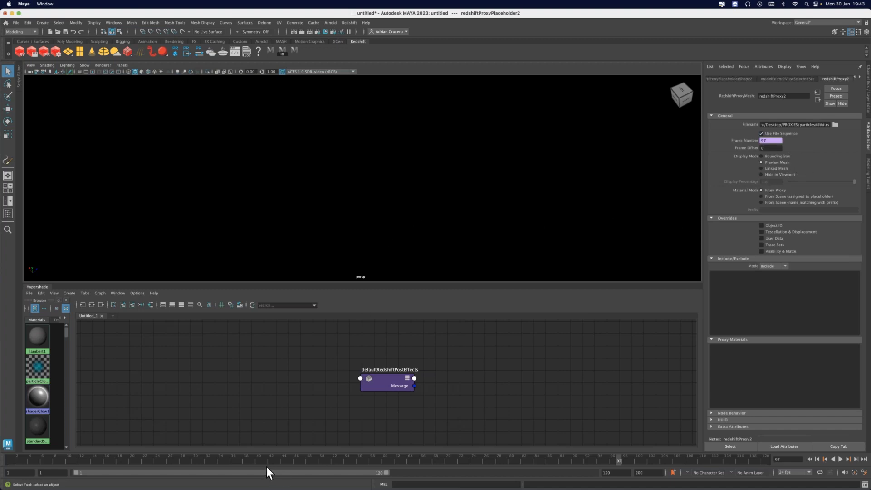
{"action": "left_click_drag", "start_coordinate": [303, 458], "coordinate": [220, 459]}
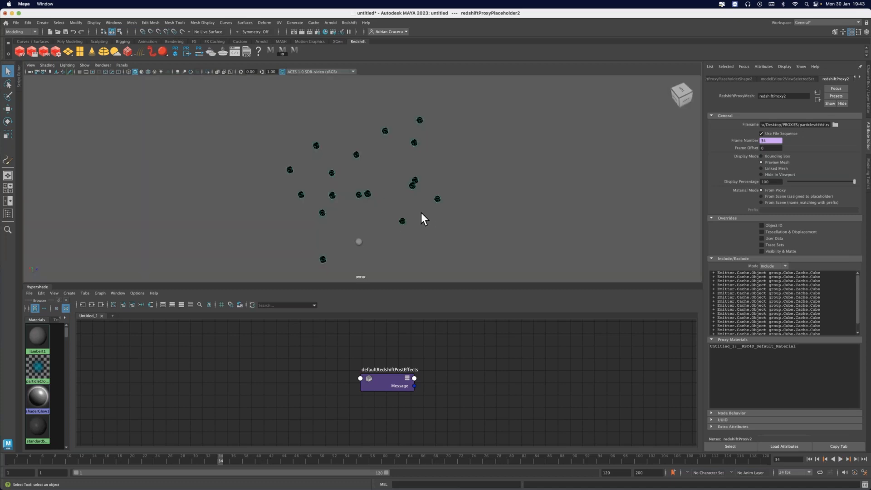
Switch to Cinema 4D and enable Render Instance for the particle emitter.
{"action": "left_click_drag", "start_coordinate": [421, 213], "coordinate": [370, 202], "text": "alt"}
{"action": "middle_click_drag", "start_coordinate": [374, 194], "coordinate": [378, 186], "text": "alt"}
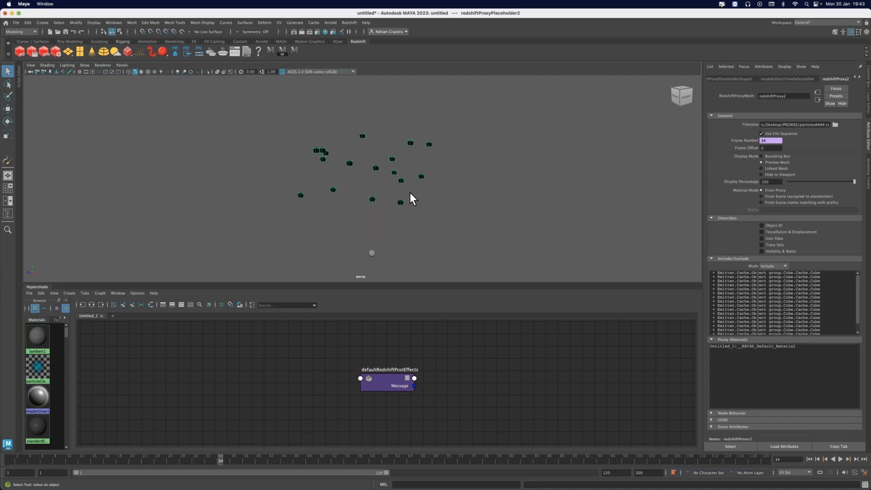
{"action": "mouse_move", "coordinate": [347, 483]}
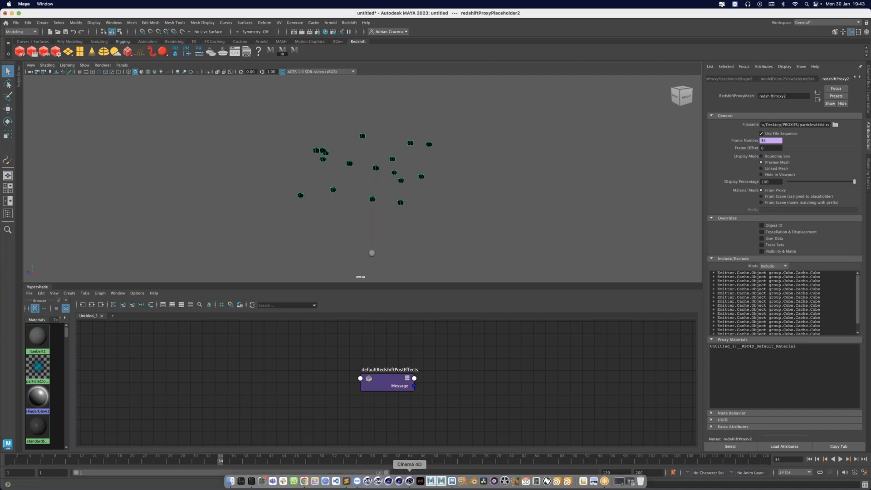
{"action": "left_click", "coordinate": [410, 482]}
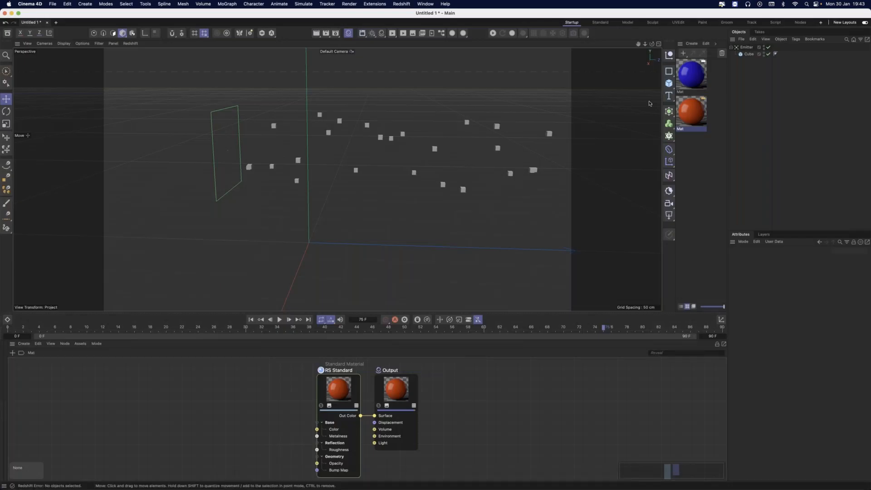
{"action": "left_click", "coordinate": [753, 48]}
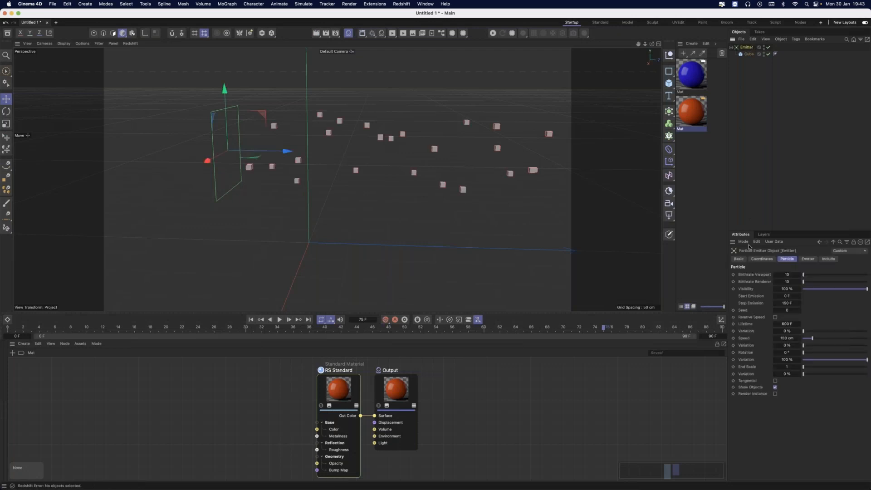
{"action": "left_click", "coordinate": [776, 394]}
{"action": "left_click", "coordinate": [51, 4]}
{"action": "mouse_move", "coordinate": [68, 174]}
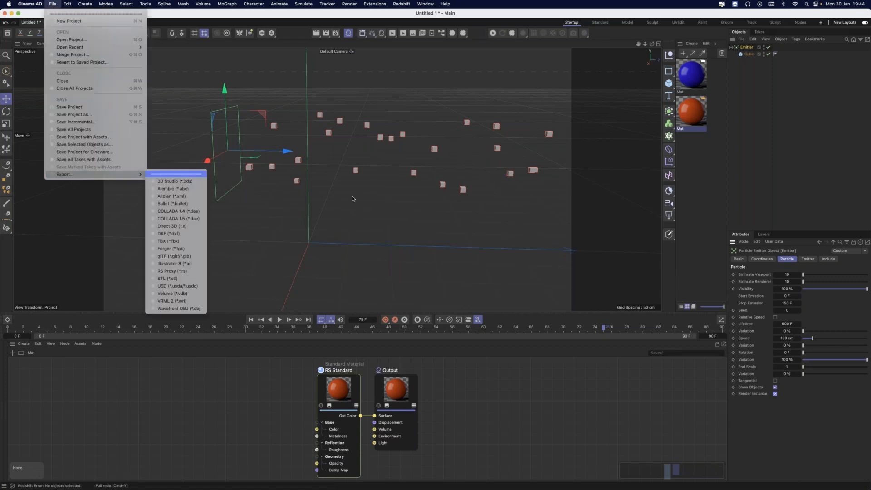
{"action": "left_click", "coordinate": [790, 142]}
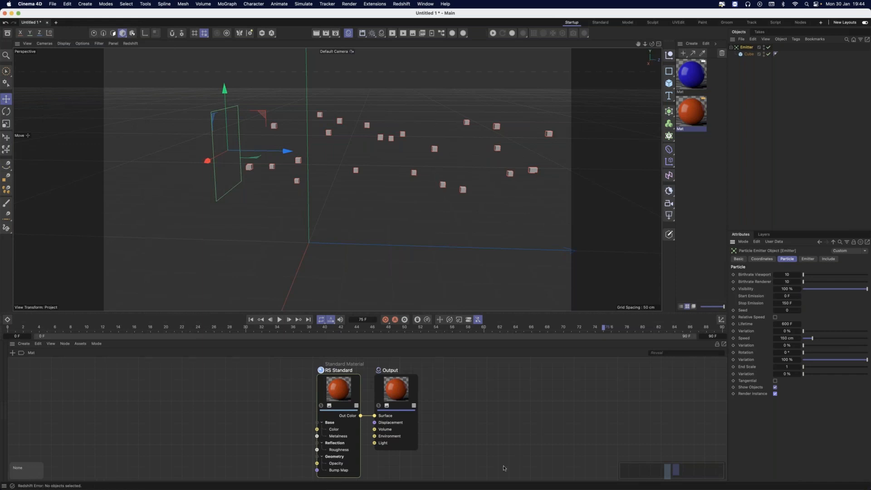
Switch back to Maya, run an interactive render of the particle proxy in the Redshift Render View, and stop it.
{"action": "mouse_move", "coordinate": [358, 489]}
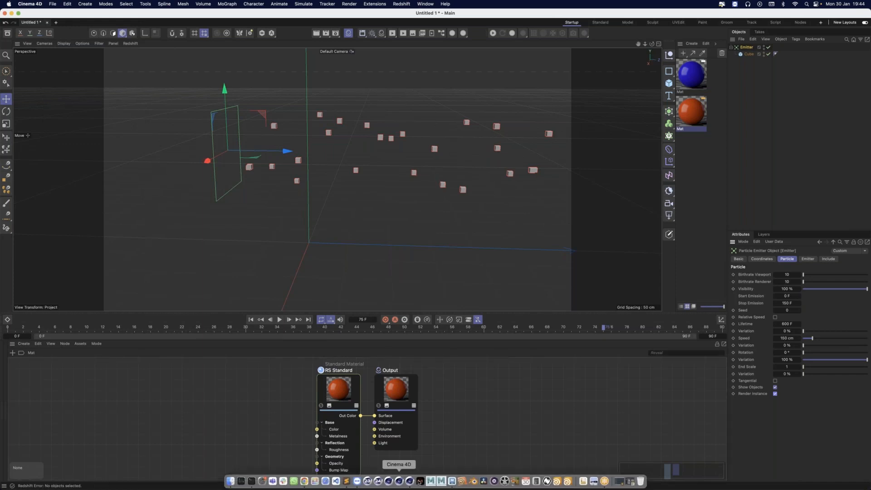
{"action": "left_click", "coordinate": [456, 480]}
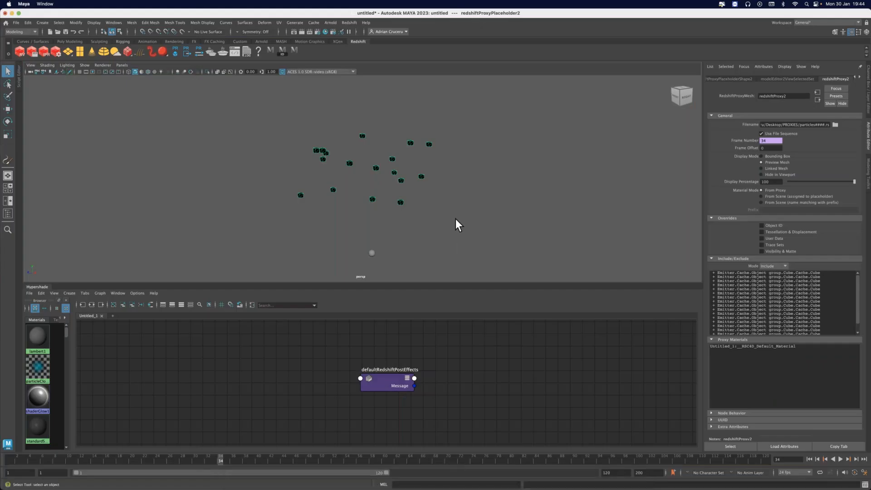
{"action": "left_click_drag", "start_coordinate": [411, 196], "coordinate": [400, 189], "text": "alt"}
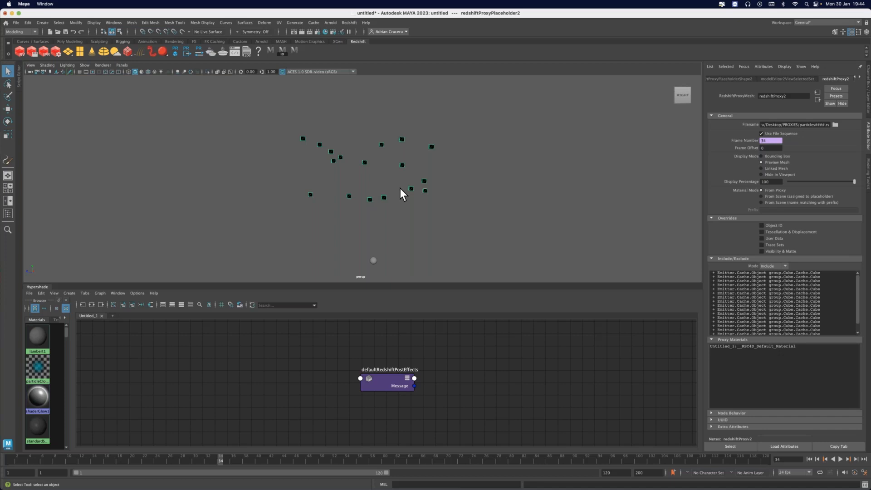
{"action": "left_click_drag", "start_coordinate": [394, 198], "coordinate": [352, 220], "text": "alt"}
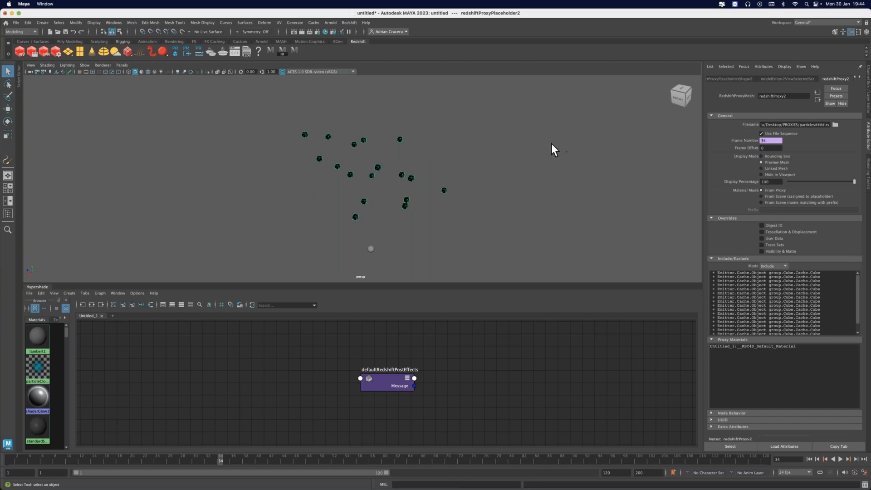
{"action": "middle_click_drag", "start_coordinate": [380, 203], "coordinate": [380, 215], "text": "alt"}
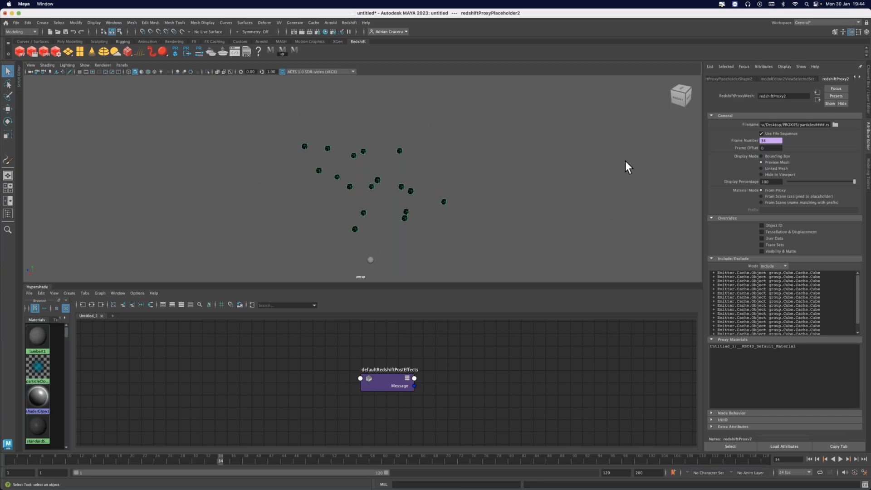
{"action": "left_click_drag", "start_coordinate": [472, 168], "coordinate": [411, 156], "text": "alt"}
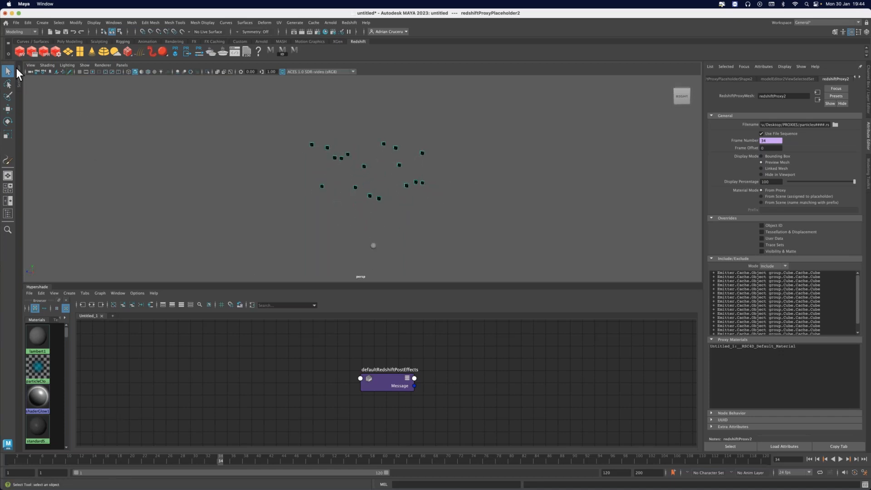
{"action": "left_click", "coordinate": [19, 53]}
{"action": "left_click", "coordinate": [63, 126]}
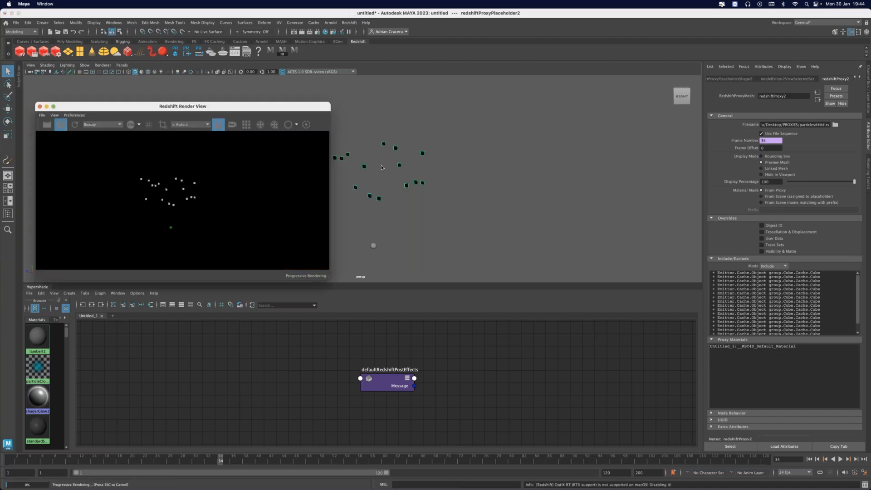
{"action": "right_click_drag", "start_coordinate": [386, 186], "coordinate": [383, 179], "text": "alt"}
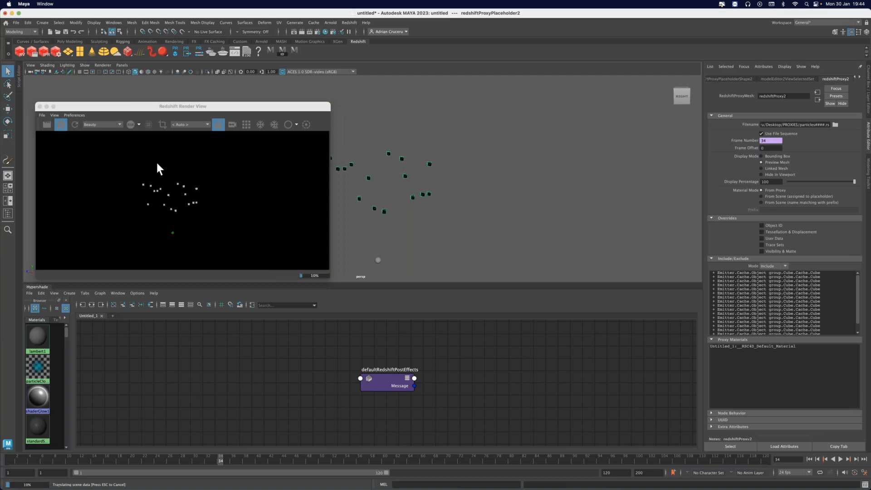
{"action": "left_click", "coordinate": [54, 124]}
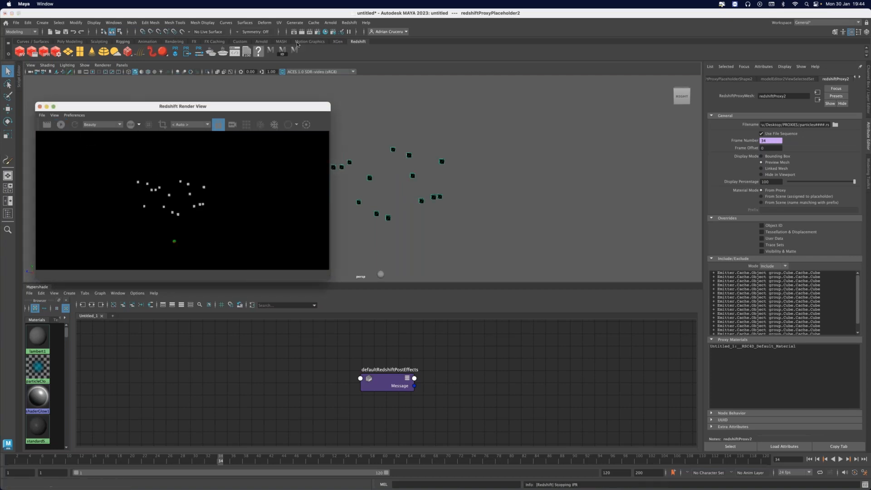
Set the renderer to Redshift in the render settings and enable motion blur.
{"action": "left_click", "coordinate": [318, 33]}
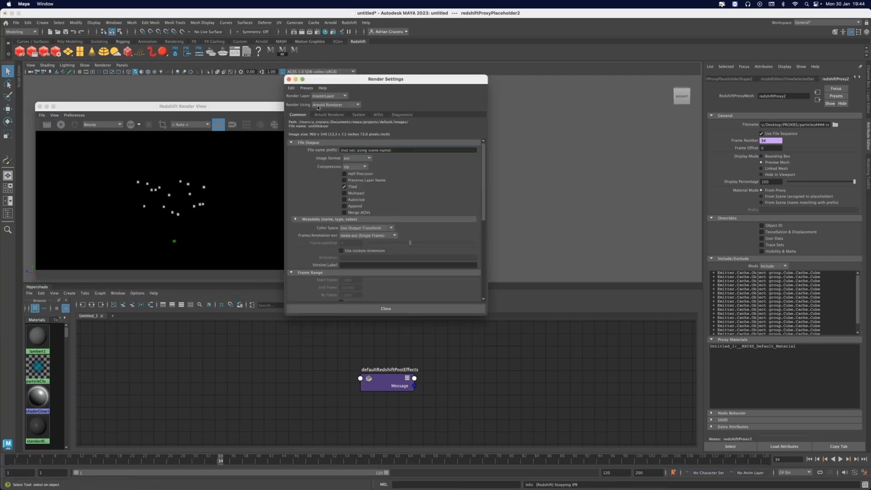
{"action": "left_click", "coordinate": [324, 107]}
{"action": "left_click", "coordinate": [327, 126]}
{"action": "left_click", "coordinate": [341, 115]}
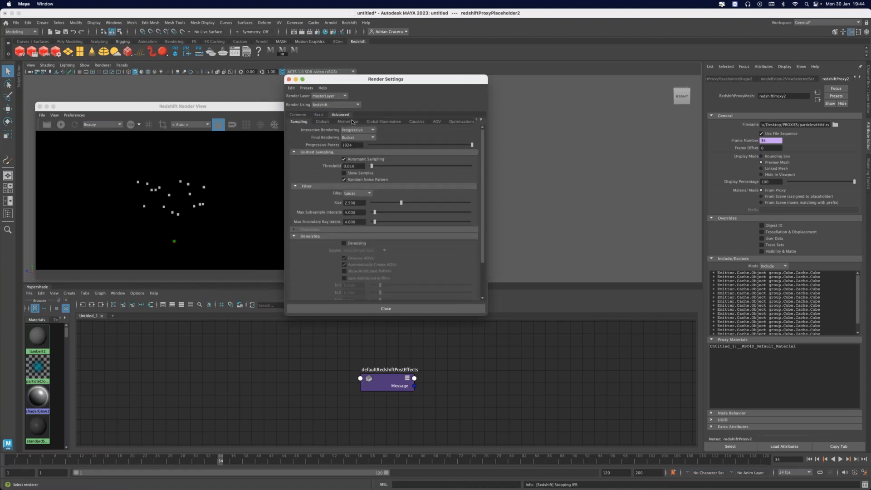
{"action": "left_click", "coordinate": [348, 122]}
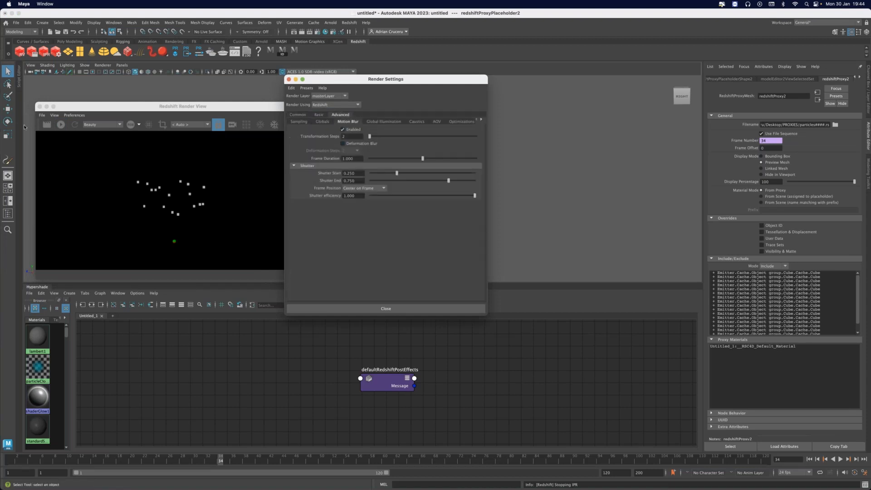
Run the interactive render with motion blur and examine the blurred particle cubes up close.
{"action": "left_click", "coordinate": [61, 125]}
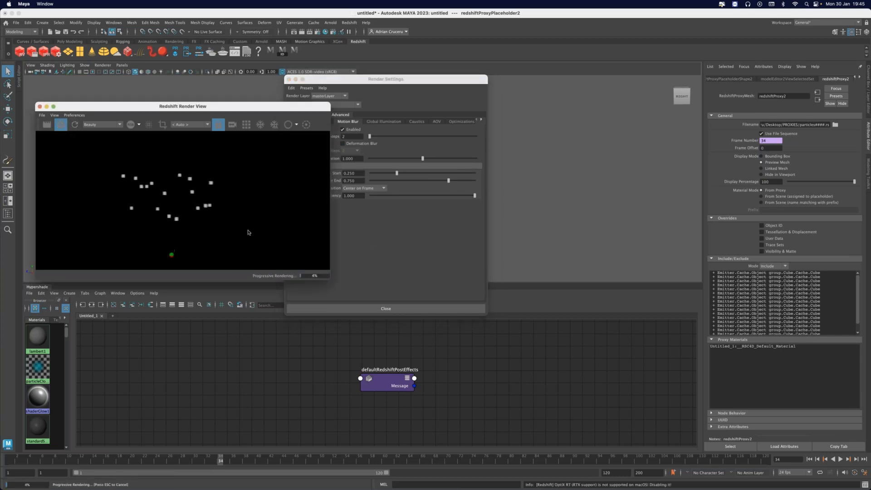
{"action": "scroll", "coordinate": [176, 224], "scroll_direction": "up", "scroll_amount": 3}
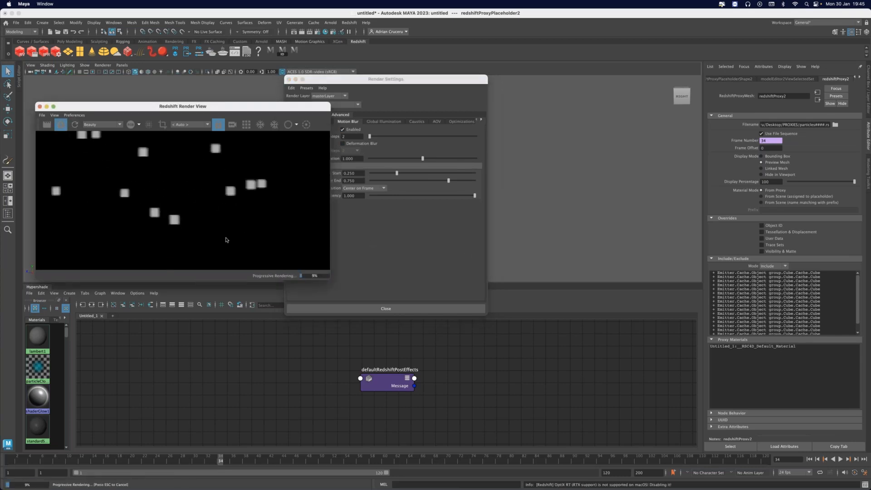
{"action": "scroll", "coordinate": [80, 160], "scroll_direction": "up", "scroll_amount": 1}
{"action": "left_click", "coordinate": [73, 125]}
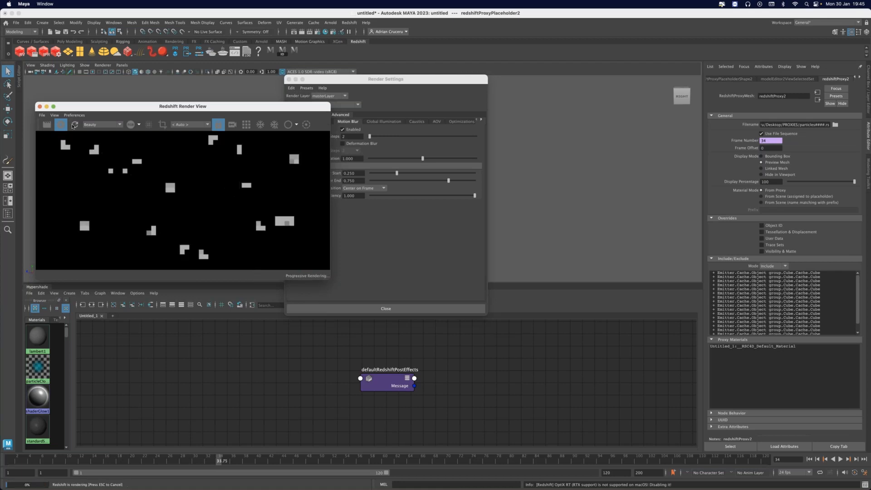
{"action": "left_click", "coordinate": [64, 127]}
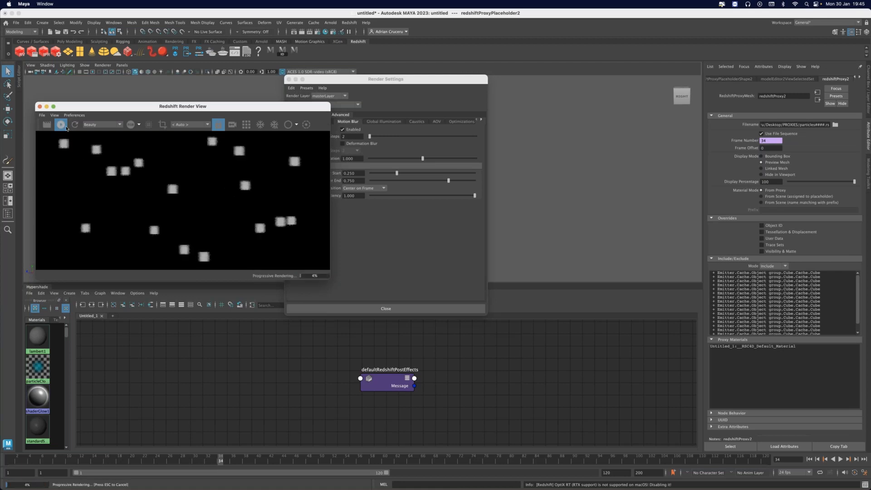
Disable motion blur in the Redshift render settings and render frame 34 for comparison.
{"action": "left_click", "coordinate": [352, 129]}
{"action": "left_click_drag", "start_coordinate": [380, 85], "coordinate": [459, 85]}
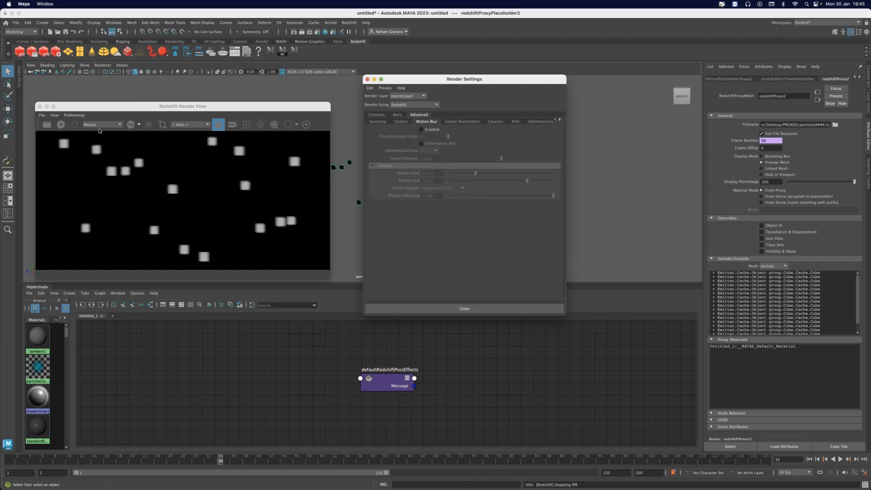
{"action": "left_click", "coordinate": [48, 125]}
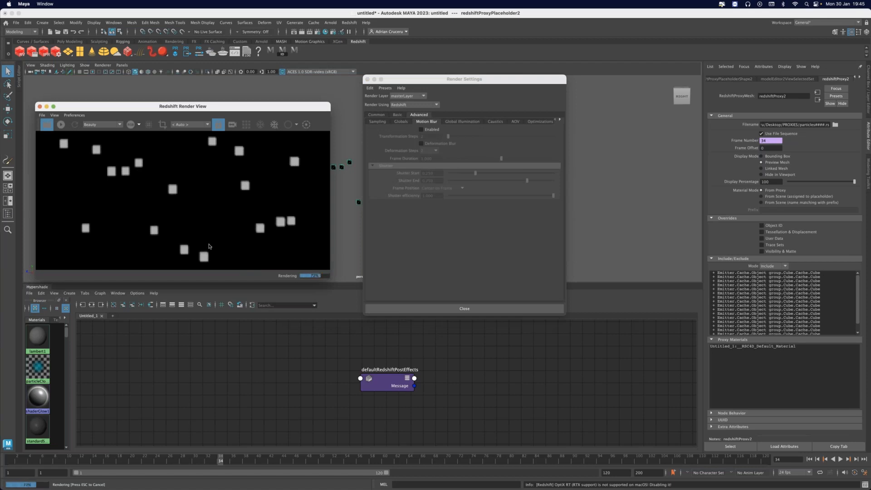
Switch to Cinema 4D and toggle Redshift motion blur on and back off in the render settings.
{"action": "mouse_move", "coordinate": [312, 489]}
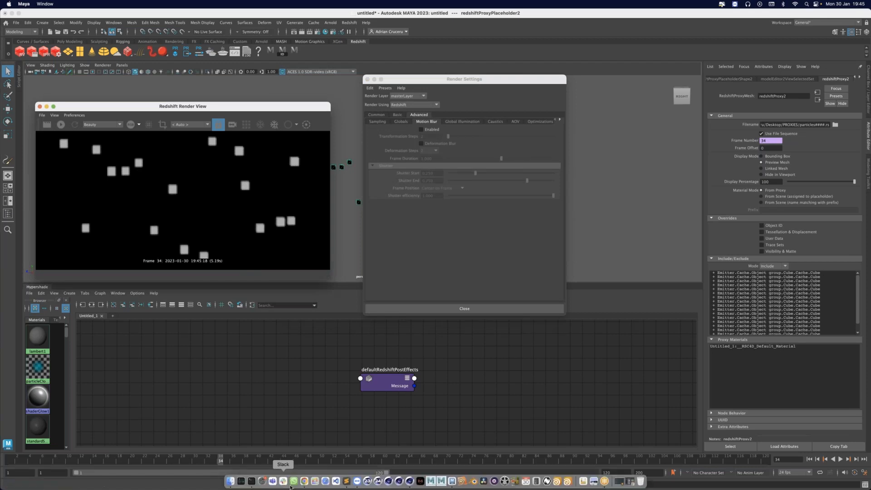
{"action": "left_click", "coordinate": [409, 482]}
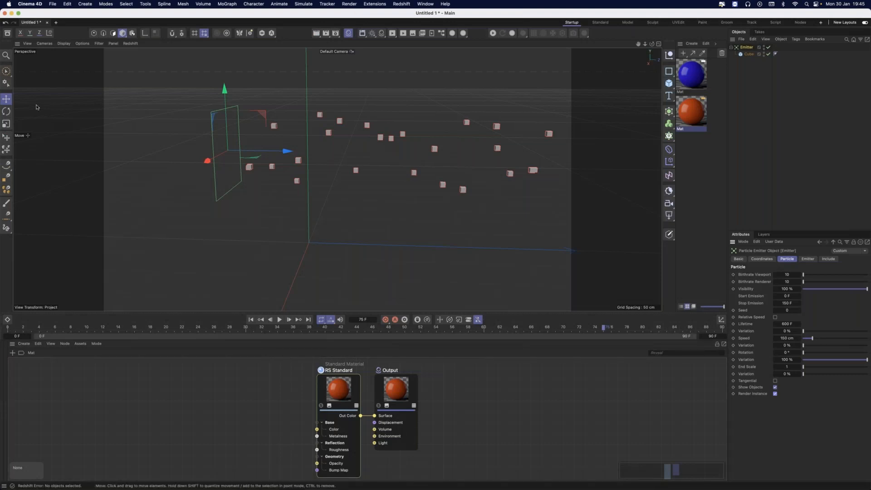
{"action": "key", "text": "super+b"}
{"action": "left_click", "coordinate": [169, 153]}
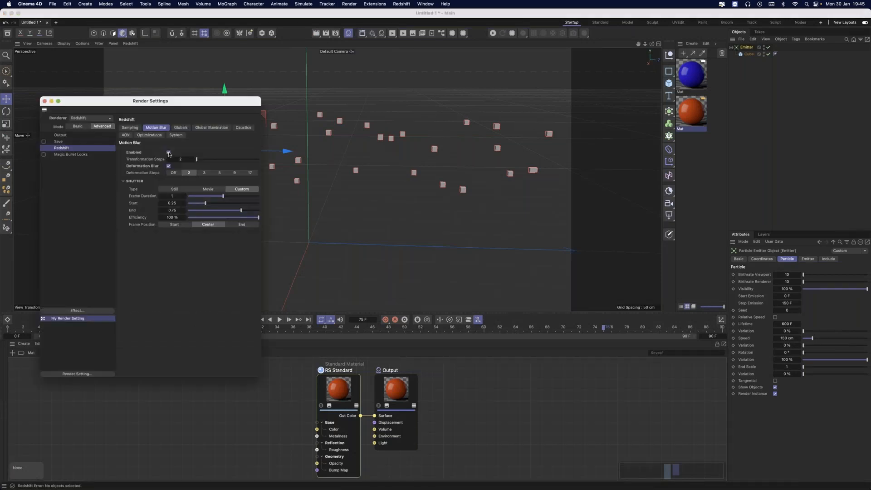
{"action": "left_click", "coordinate": [169, 153]}
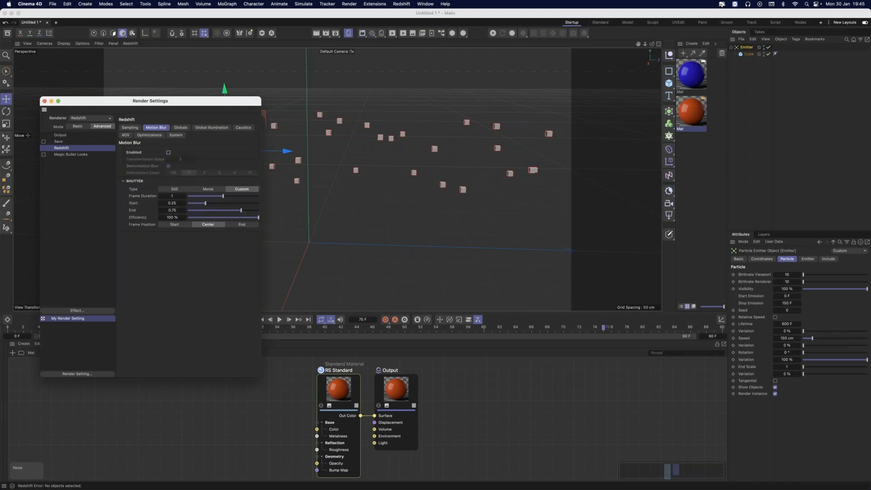
{"action": "left_click", "coordinate": [44, 101]}
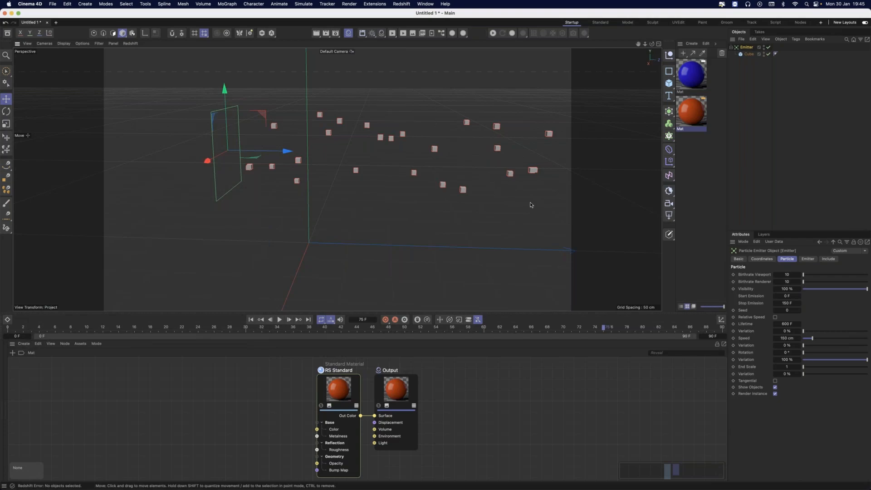
Switch back to Maya and view the whole rendered particle frame in the Redshift Render View.
{"action": "key", "text": "super+Tab"}
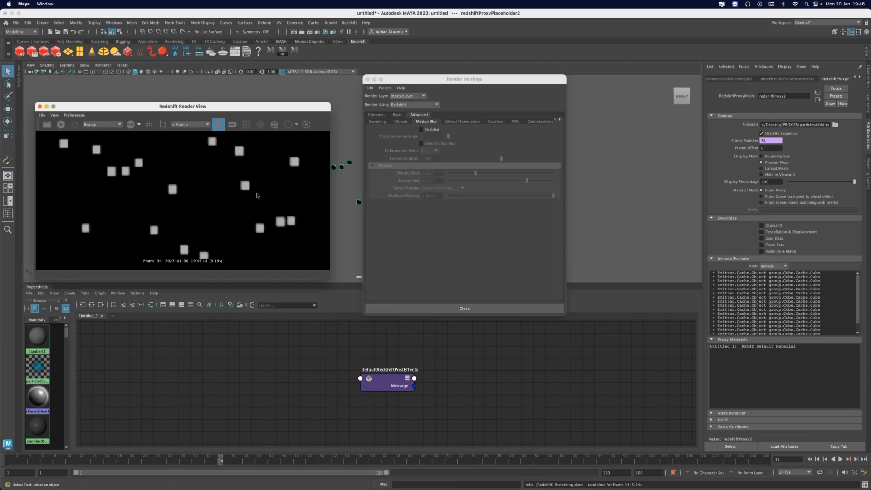
{"action": "scroll", "coordinate": [255, 198], "scroll_direction": "down", "scroll_amount": 3}
{"action": "scroll", "coordinate": [265, 195], "scroll_direction": "up", "scroll_amount": 1}
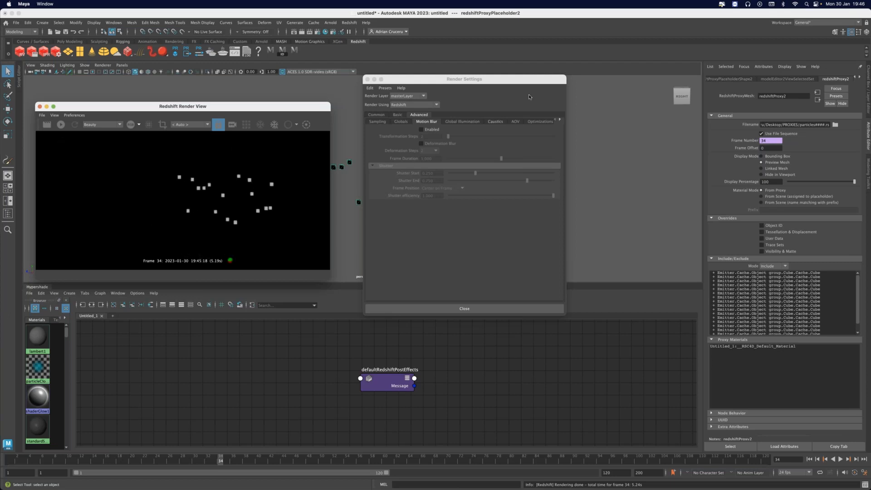
Close the Render Settings and Redshift Render View windows and delete the particle proxy from the scene.
{"action": "left_click", "coordinate": [367, 80]}
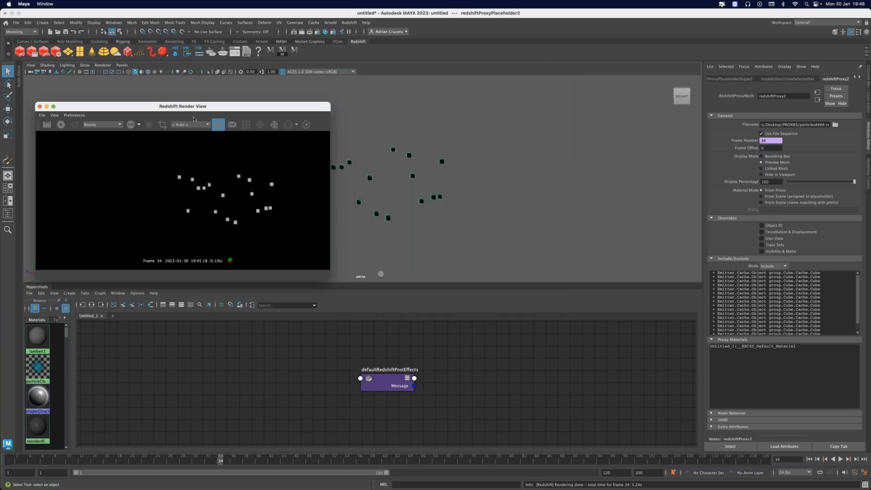
{"action": "left_click", "coordinate": [39, 107]}
{"action": "key", "text": "Delete"}
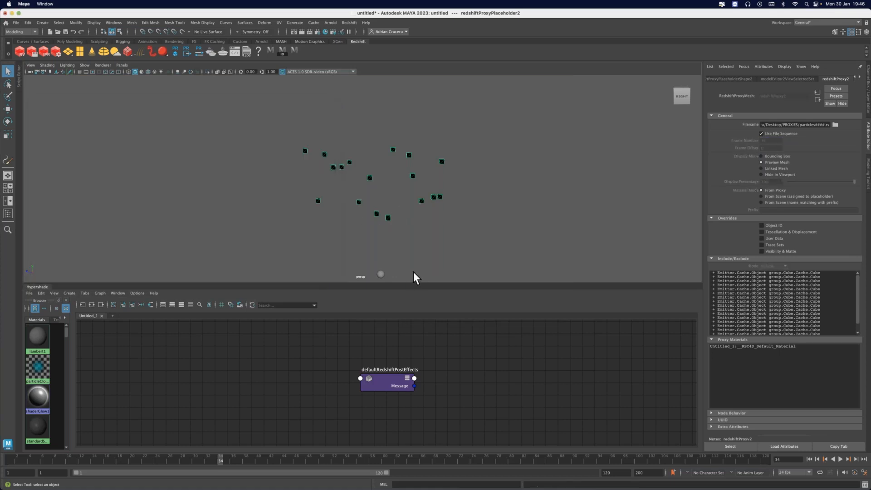
Frame the remaining sphere proxy, reopen the Redshift Render View and bring up the sphere's redshiftProxy1 attributes.
{"action": "left_click", "coordinate": [376, 279]}
{"action": "key", "text": "f"}
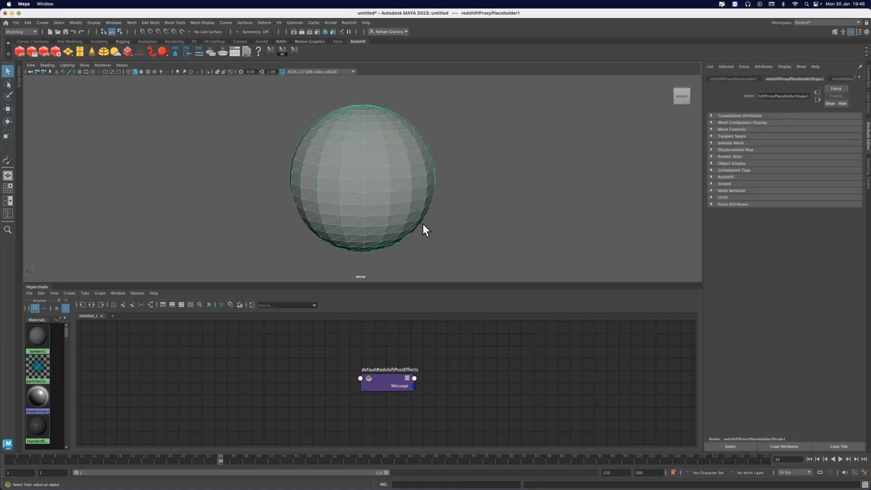
{"action": "left_click_drag", "start_coordinate": [410, 187], "coordinate": [386, 175], "text": "alt"}
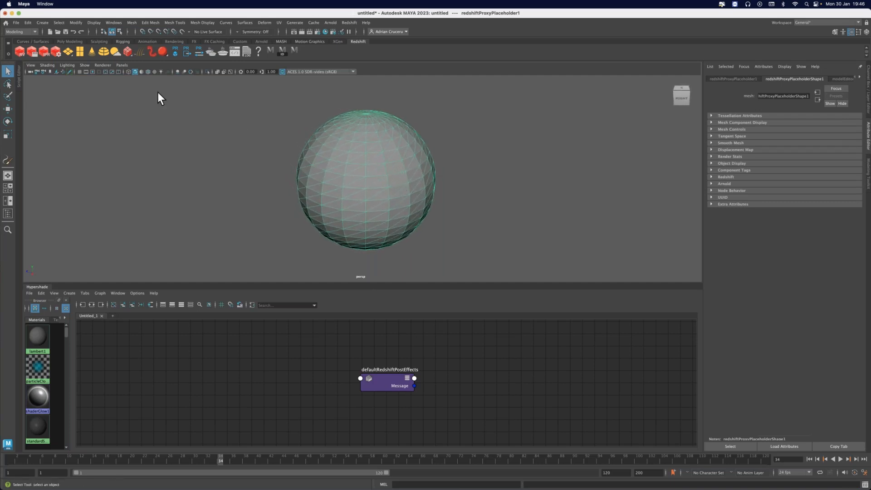
{"action": "left_click", "coordinate": [20, 52]}
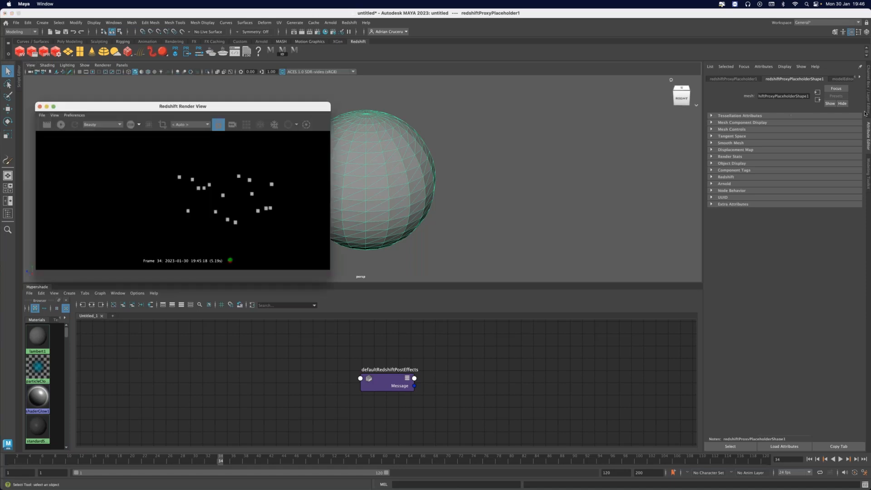
{"action": "left_click", "coordinate": [859, 78]}
{"action": "left_click", "coordinate": [860, 78]}
{"action": "left_click", "coordinate": [767, 79]}
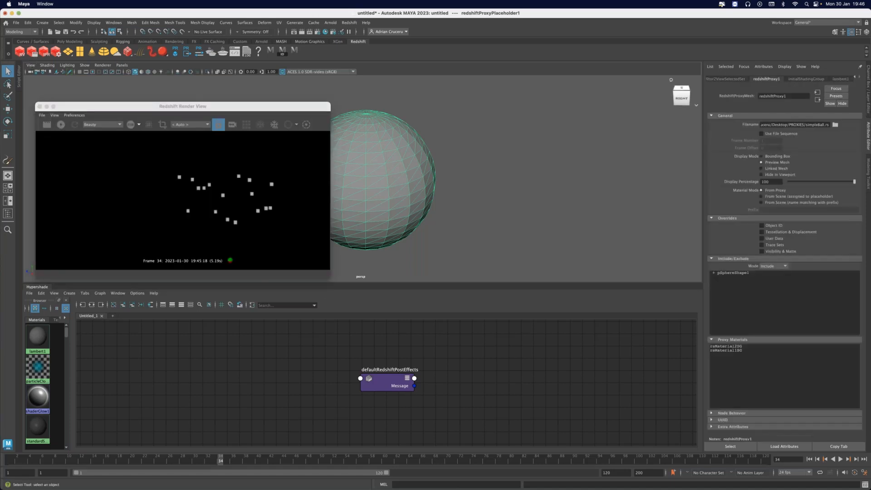
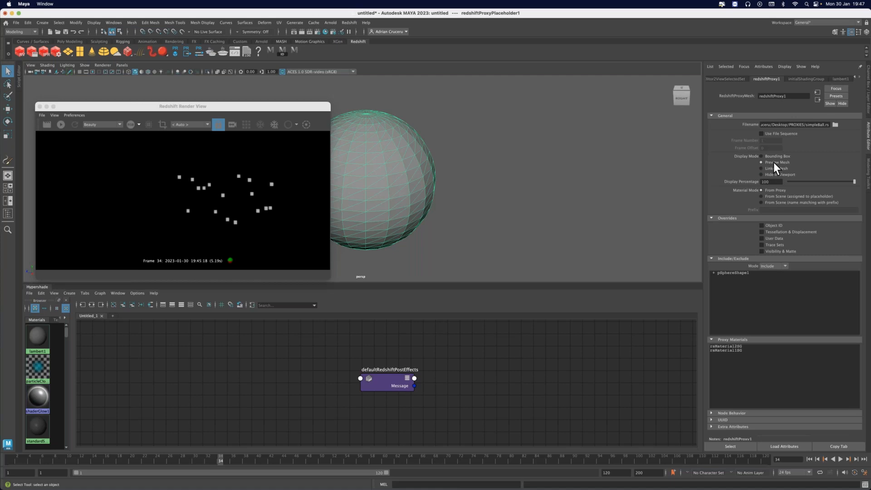
Reduce the sphere proxy's Display Percentage to a few percent so only scattered preview faces are drawn.
{"action": "left_click_drag", "start_coordinate": [793, 181], "coordinate": [788, 181]}
{"action": "left_click_drag", "start_coordinate": [494, 186], "coordinate": [679, 184], "text": "alt"}
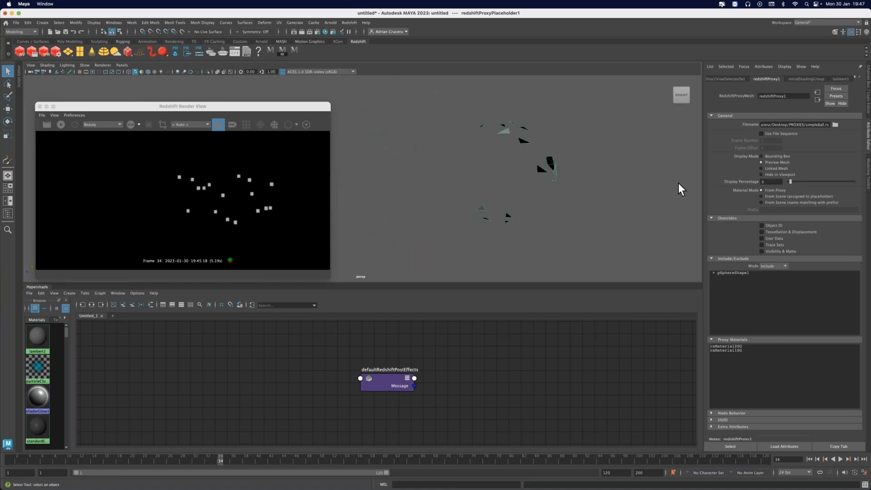
{"action": "left_click_drag", "start_coordinate": [791, 181], "coordinate": [792, 181]}
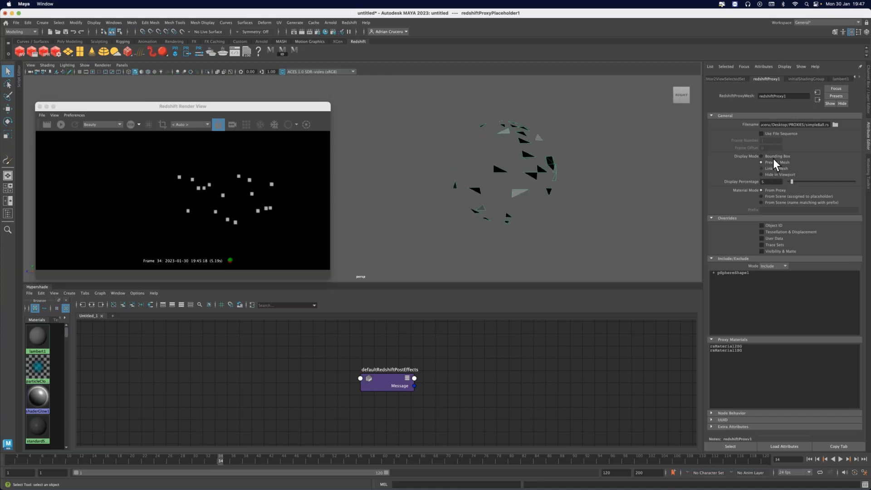
Try the Preview Mesh and Linked Mesh display modes on the sphere proxy, then set Display Mode to Bounding Box.
{"action": "left_click", "coordinate": [774, 155]}
{"action": "left_click", "coordinate": [762, 162]}
{"action": "left_click", "coordinate": [763, 169]}
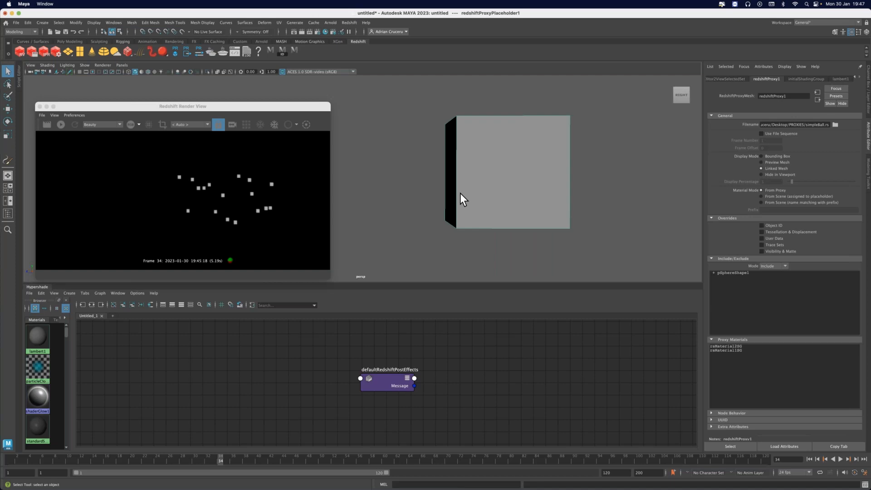
{"action": "left_click", "coordinate": [769, 160]}
{"action": "left_click", "coordinate": [772, 156]}
{"action": "left_click_drag", "start_coordinate": [538, 168], "coordinate": [446, 171], "text": "alt"}
{"action": "middle_click_drag", "start_coordinate": [447, 170], "coordinate": [453, 174], "text": "alt"}
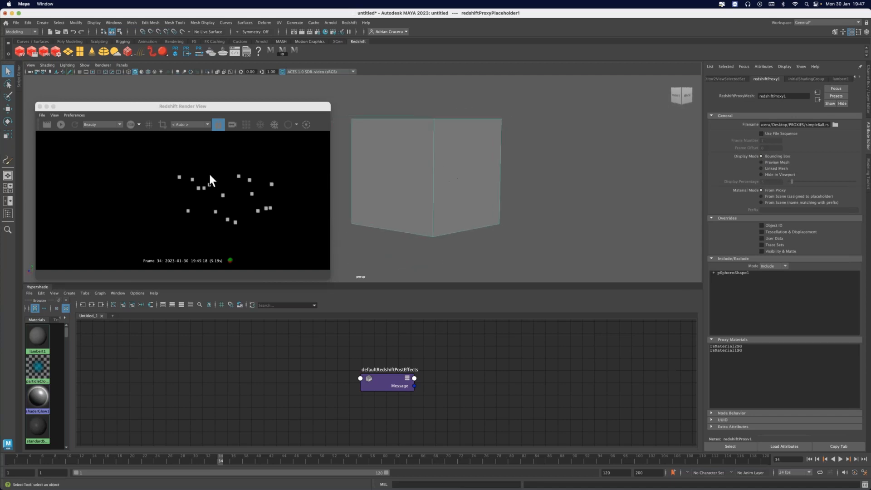
Start the interactive Redshift render and check the bounding-box proxy from a higher angle.
{"action": "left_click", "coordinate": [60, 125]}
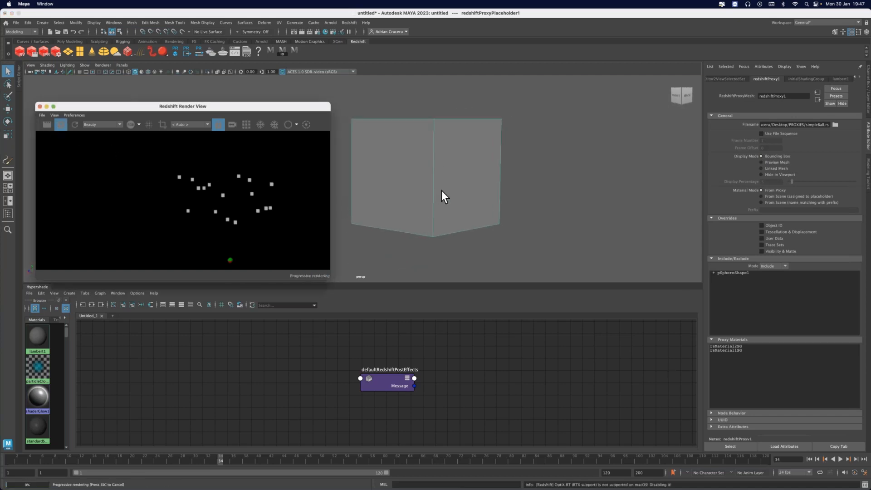
{"action": "middle_click_drag", "start_coordinate": [433, 213], "coordinate": [425, 236], "text": "alt"}
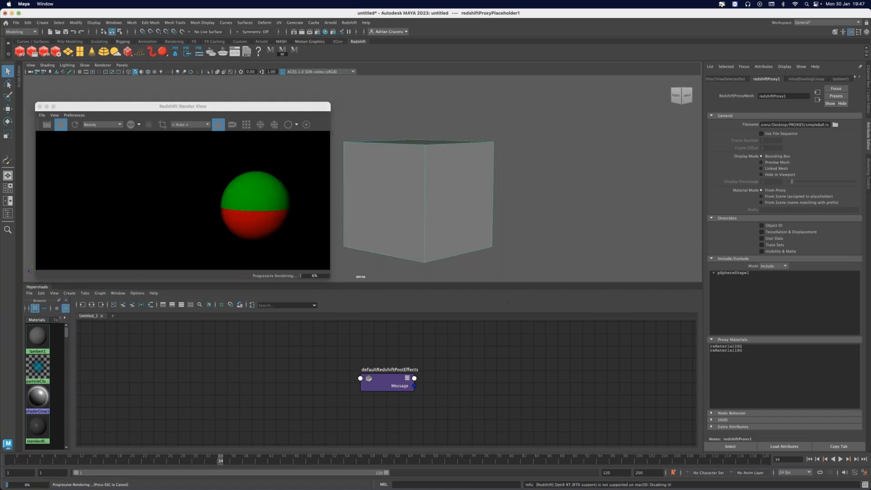
{"action": "left_click_drag", "start_coordinate": [435, 187], "coordinate": [472, 295], "text": "alt"}
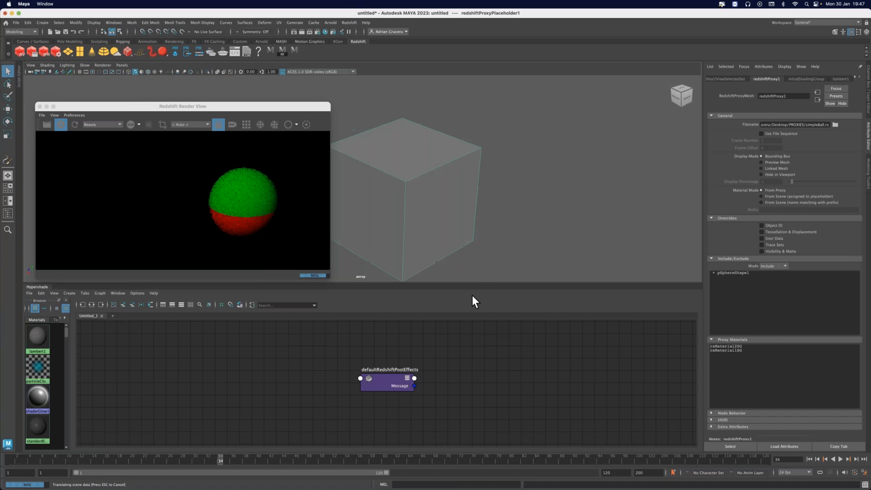
Create a Redshift material for the proxy placeholder and name the material gray and its shading group gravy.
{"action": "left_click", "coordinate": [161, 51]}
{"action": "left_click", "coordinate": [439, 188]}
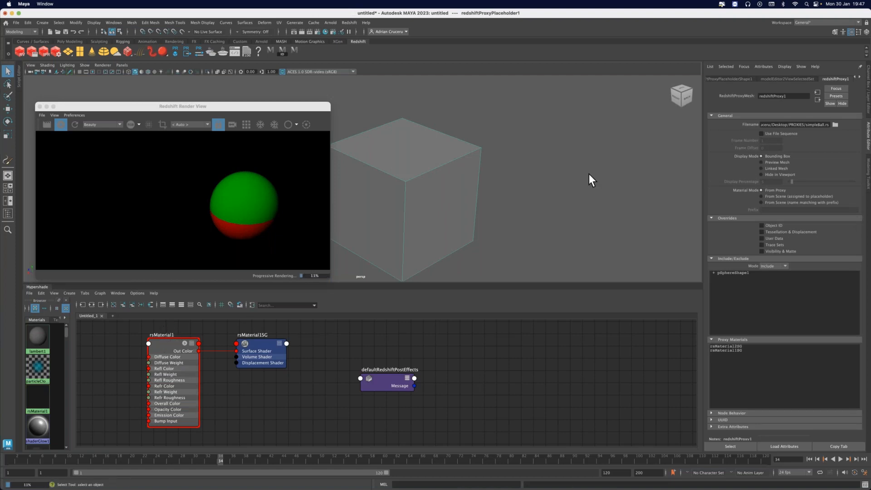
{"action": "double_click", "coordinate": [167, 335]}
{"action": "type", "text": "dray"}
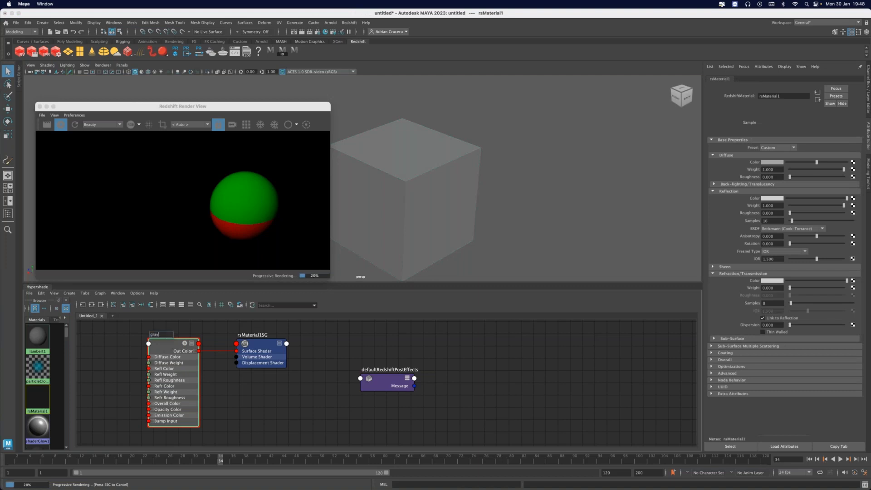
{"action": "key", "text": "Return"}
{"action": "double_click", "coordinate": [249, 336]}
{"action": "type", "text": "gravy"}
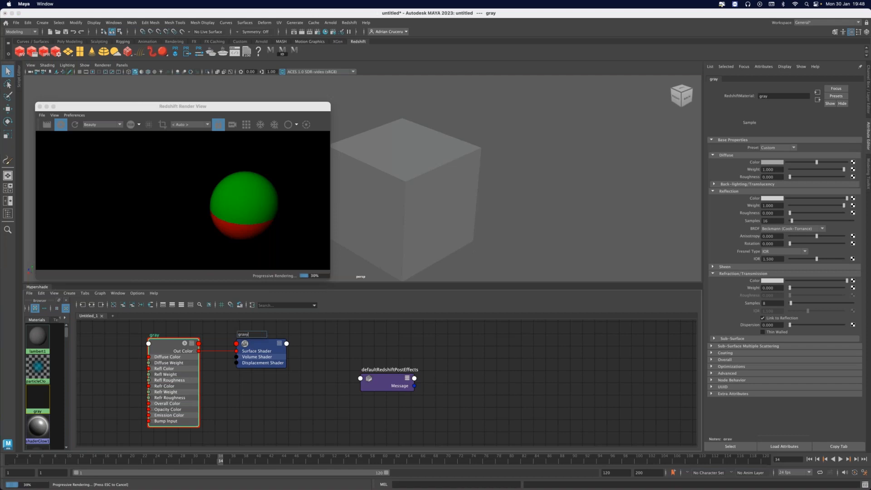
{"action": "key", "text": "Return"}
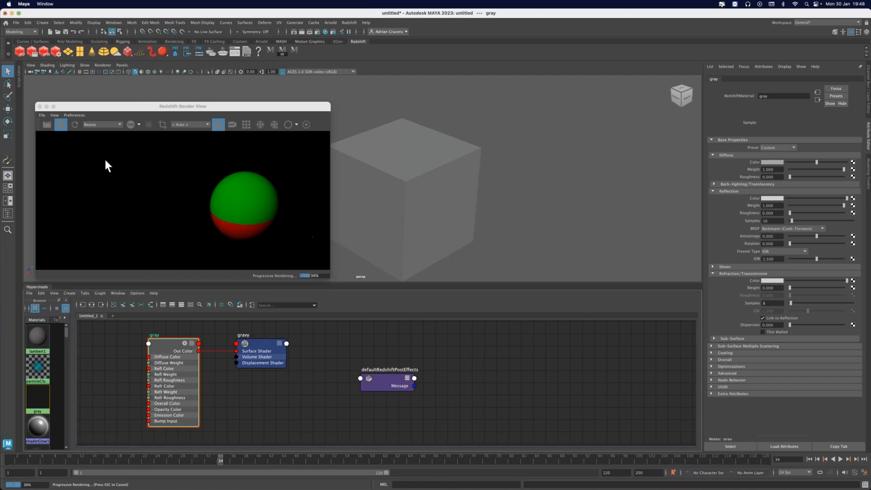
Refresh the render with the proxy selected and set its Material Mode to From Scene (assigned to placeholder).
{"action": "left_click", "coordinate": [421, 184]}
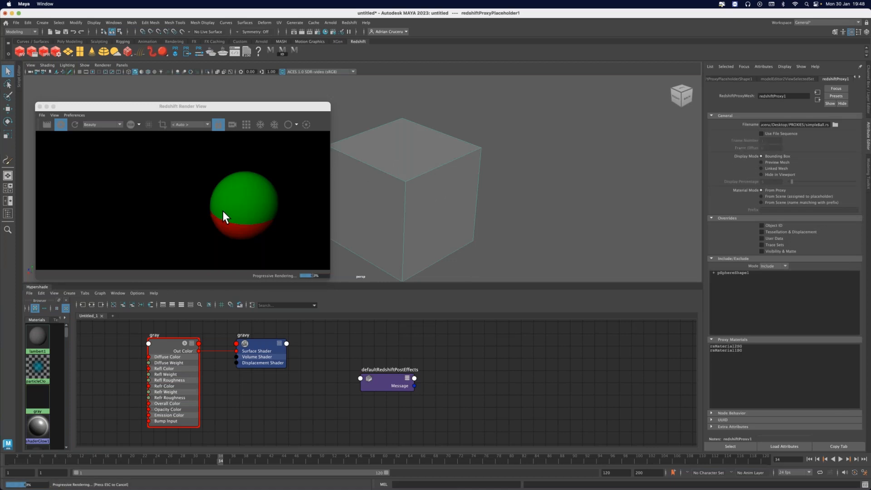
{"action": "left_click", "coordinate": [76, 124]}
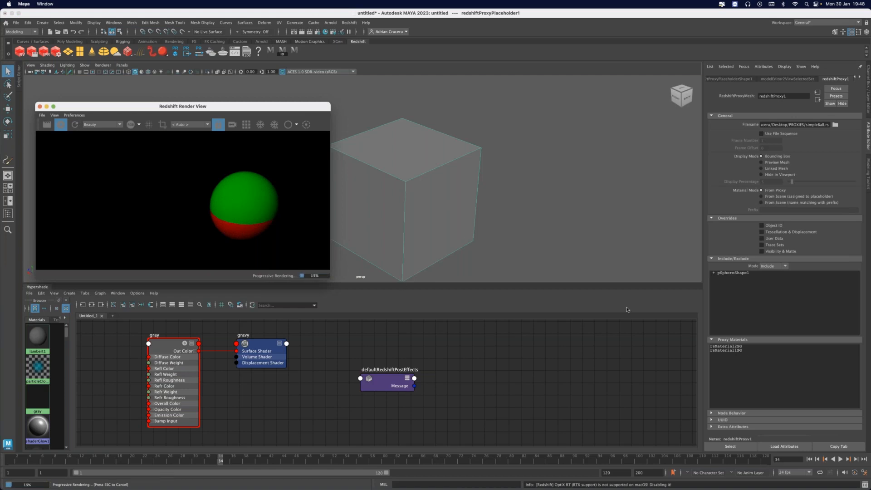
{"action": "left_click", "coordinate": [776, 198]}
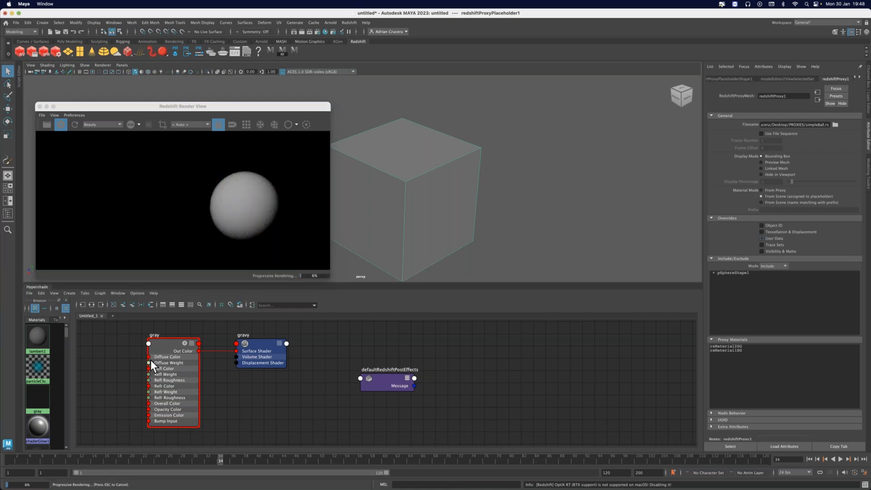
Tint the gray material's diffuse color pale blue, with hue about 191, saturation about 0.097 and value 0.500.
{"action": "left_click", "coordinate": [159, 345]}
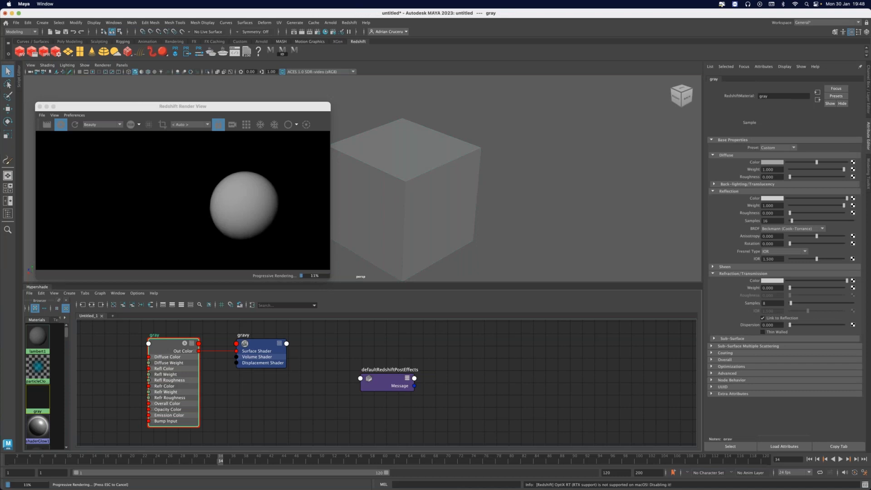
{"action": "left_click", "coordinate": [768, 163]}
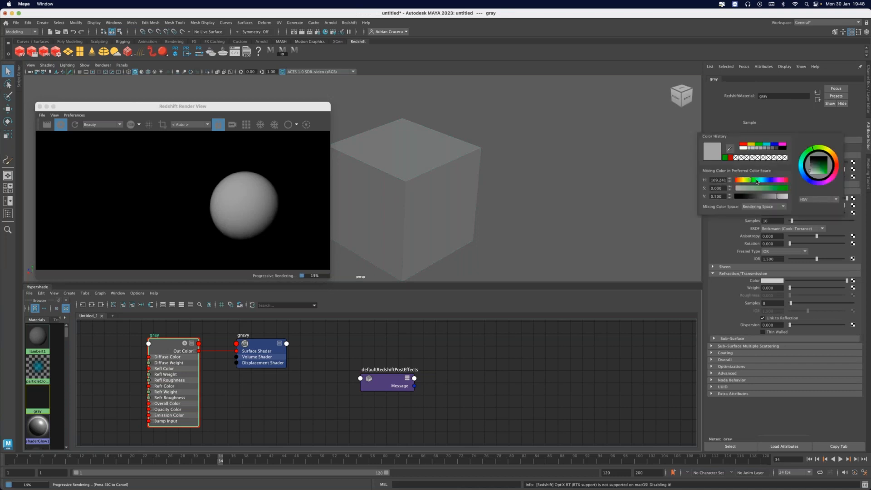
{"action": "left_click", "coordinate": [763, 180]}
{"action": "left_click", "coordinate": [738, 189]}
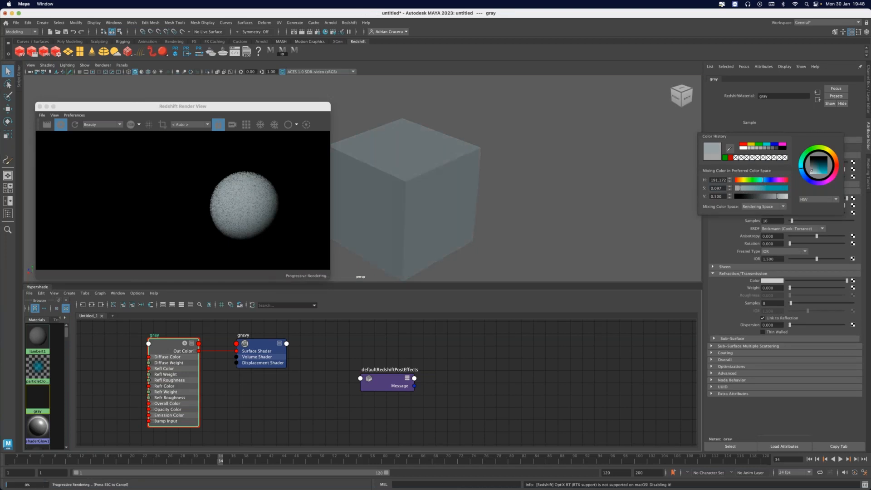
Select the proxy placeholder and copy the second material name from its Proxy Materials list.
{"action": "left_click", "coordinate": [408, 215]}
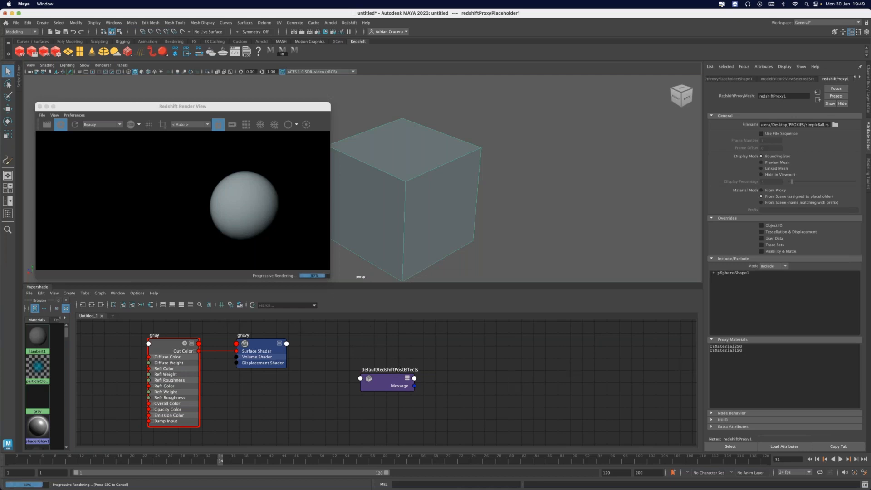
{"action": "double_click", "coordinate": [154, 335]}
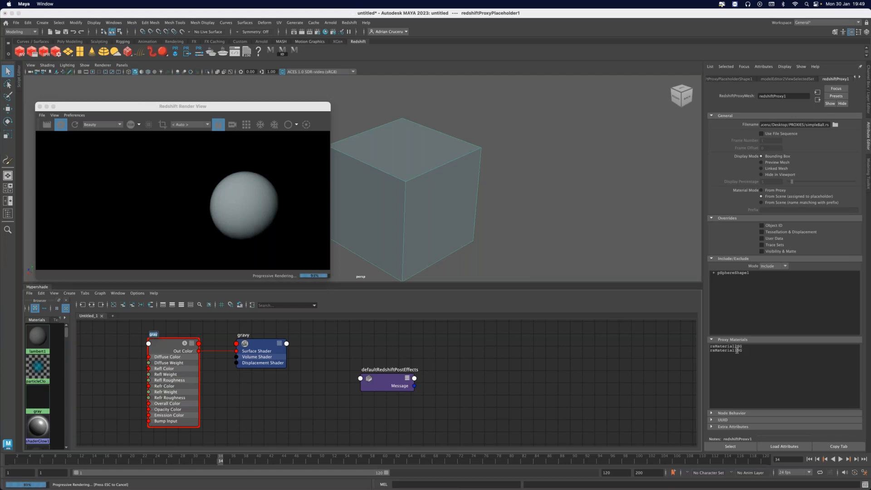
{"action": "left_click", "coordinate": [715, 351]}
{"action": "right_click", "coordinate": [715, 351]}
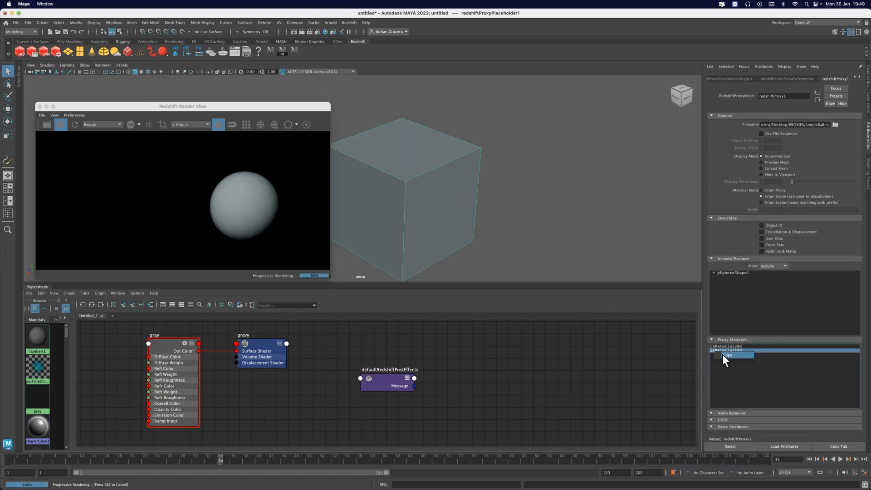
{"action": "left_click", "coordinate": [725, 355]}
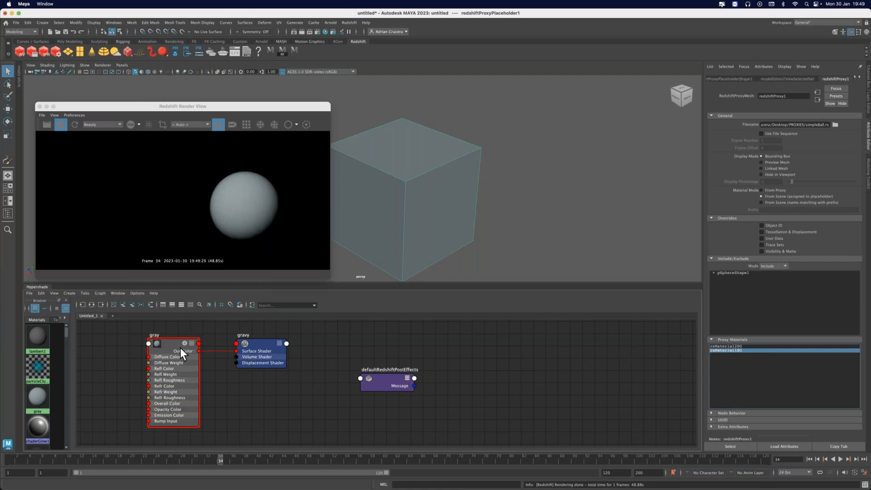
Try to replace the gray material's name in the Hypershade graph, then cancel the rename.
{"action": "double_click", "coordinate": [155, 335]}
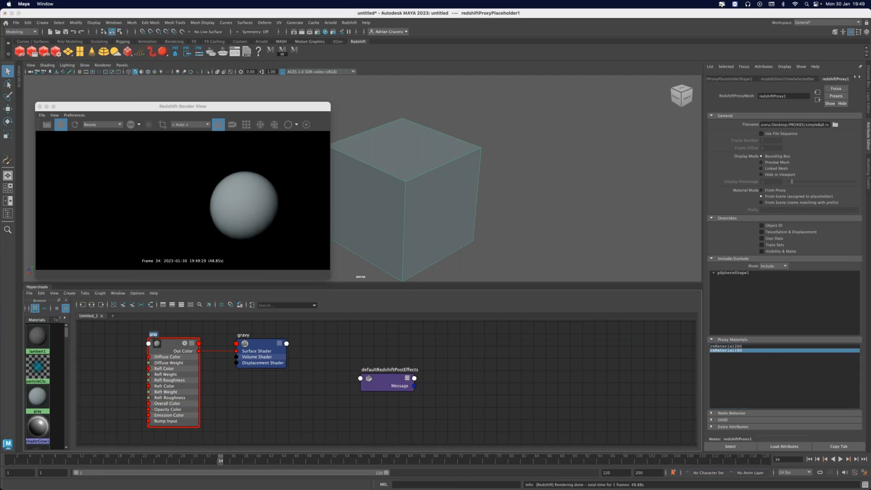
{"action": "key", "text": "BackSpace"}
{"action": "key", "text": "Return"}
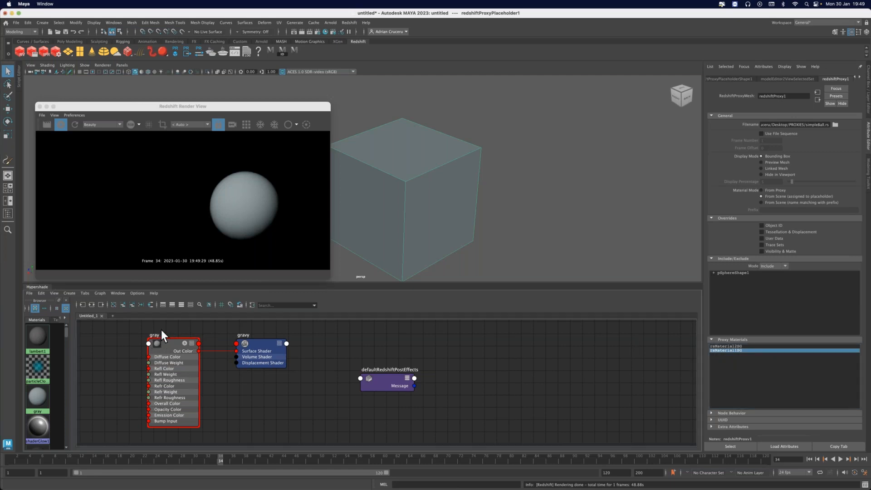
{"action": "double_click", "coordinate": [155, 335]}
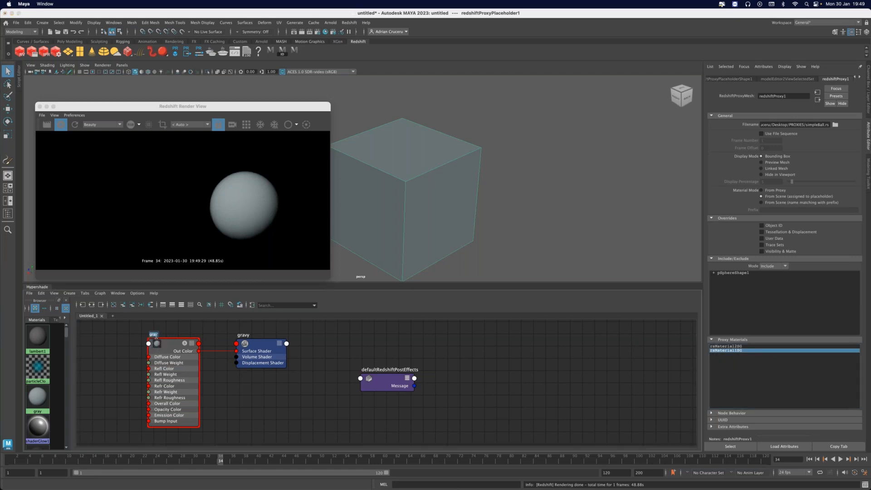
{"action": "key", "text": "BackSpace"}
{"action": "key", "text": "Return"}
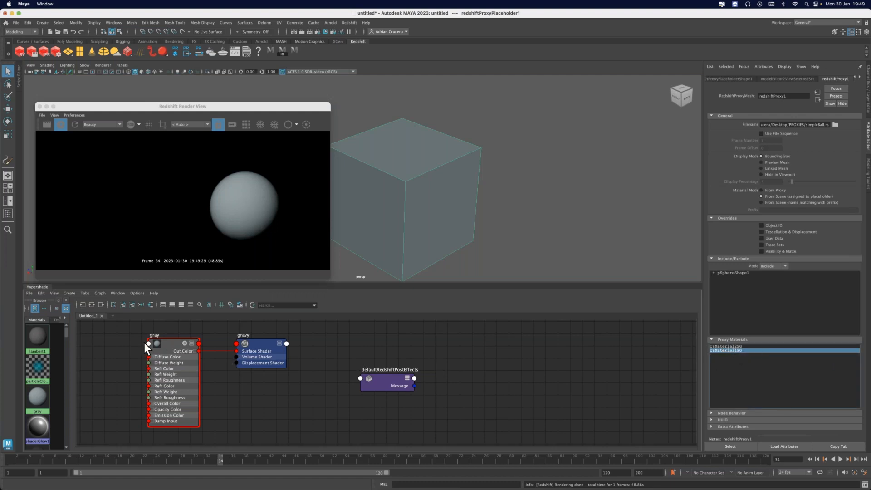
{"action": "left_click", "coordinate": [155, 336]}
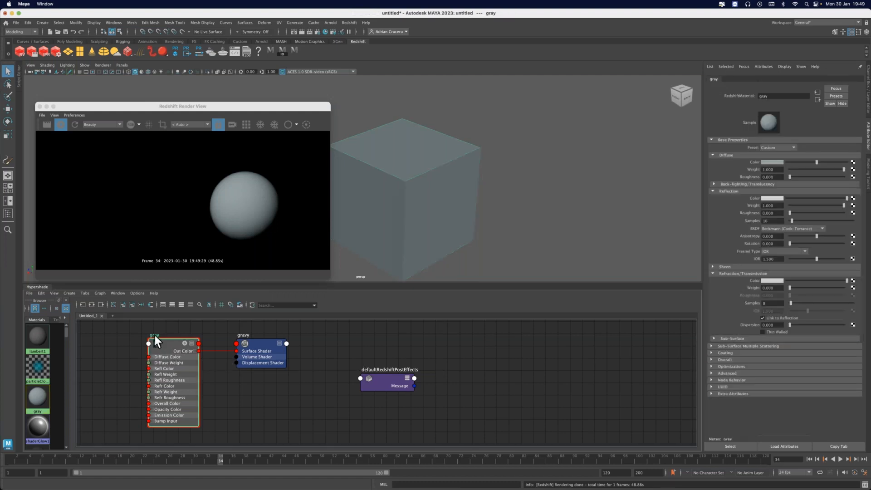
{"action": "double_click", "coordinate": [155, 336]}
{"action": "key", "text": "BackSpace"}
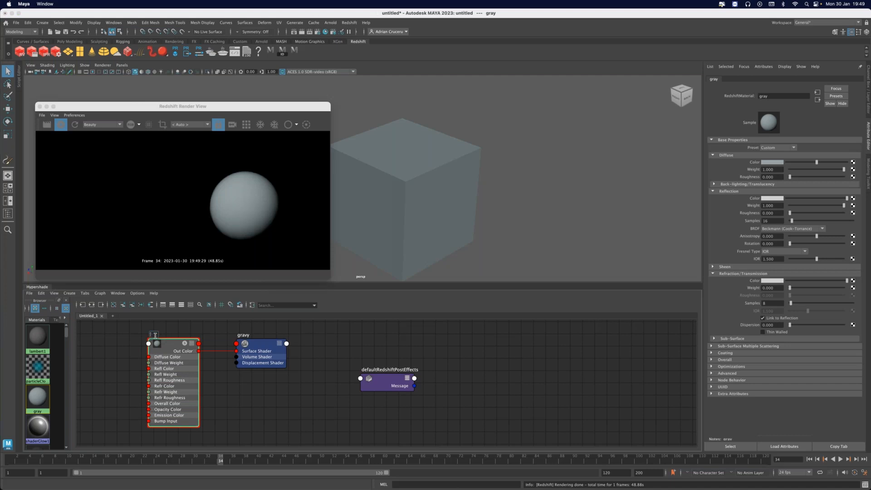
{"action": "key", "text": "Escape"}
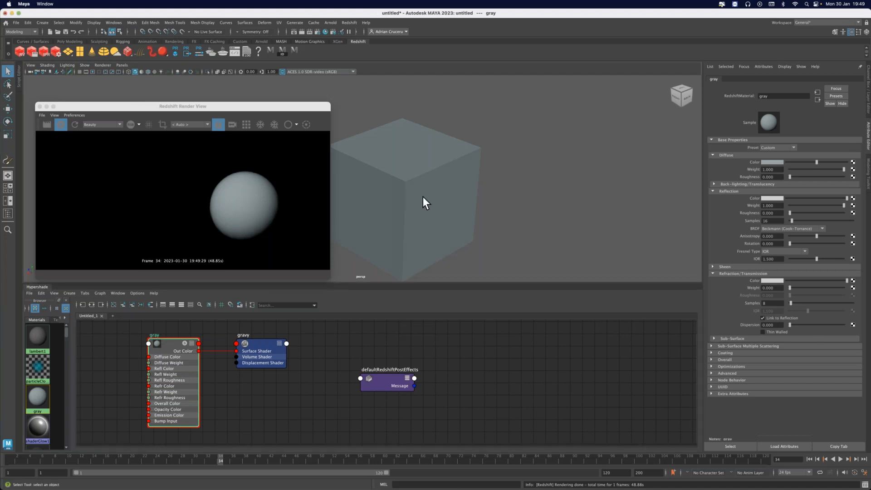
Select the proxy placeholder, show the Script Editor and move the render view clear of it.
{"action": "left_click", "coordinate": [418, 190]}
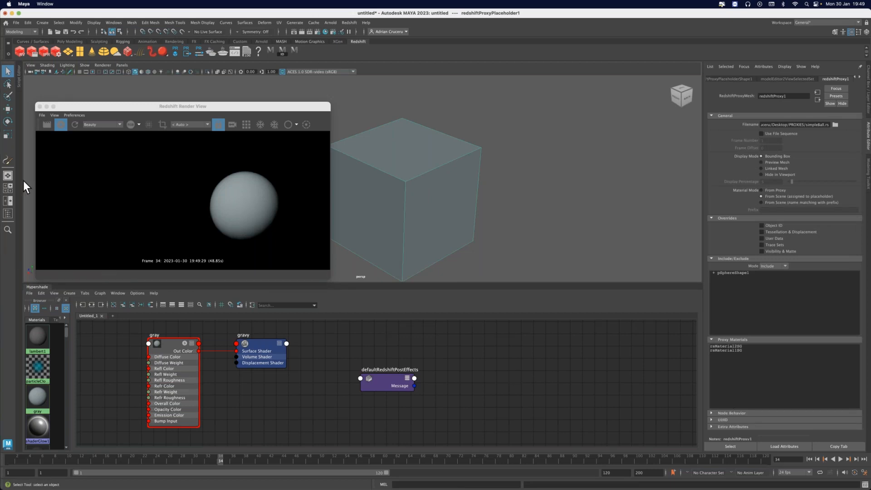
{"action": "left_click", "coordinate": [20, 76]}
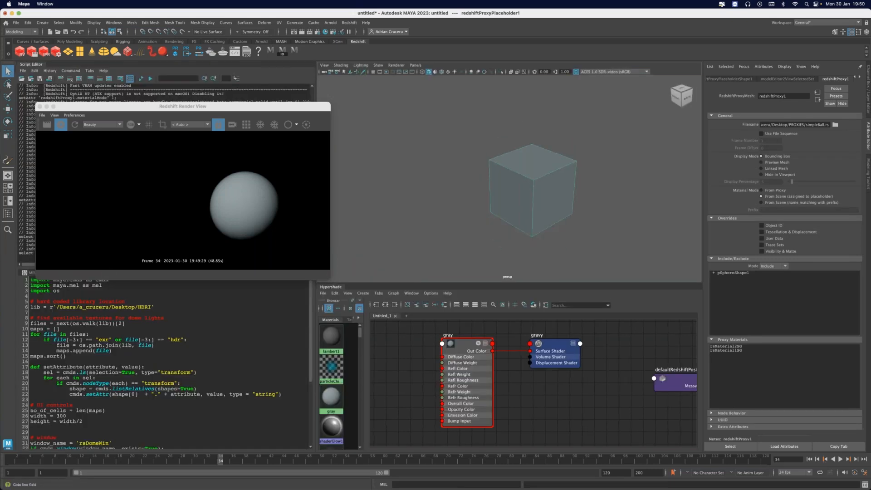
{"action": "left_click_drag", "start_coordinate": [77, 107], "coordinate": [403, 97]}
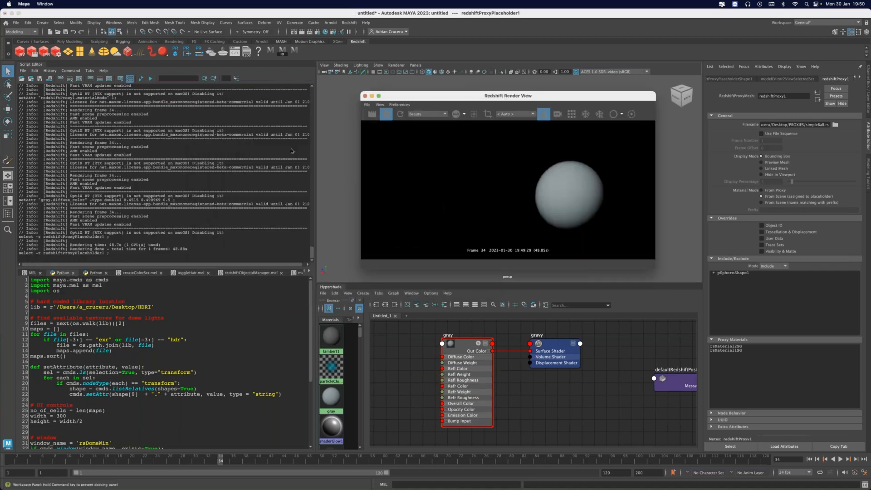
Find the empty MEL script among the open scripts and enlarge its text size.
{"action": "left_click", "coordinate": [309, 273]}
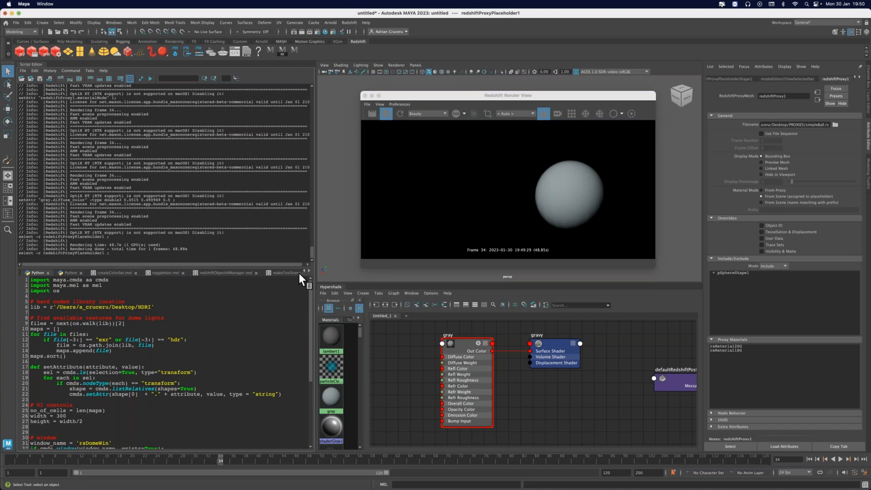
{"action": "left_click", "coordinate": [309, 271]}
{"action": "left_click", "coordinate": [309, 271]}
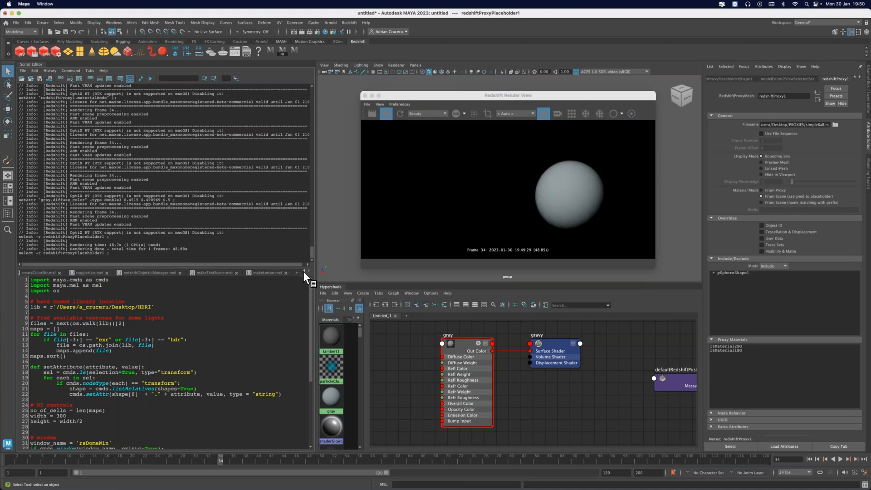
{"action": "left_click", "coordinate": [297, 273]}
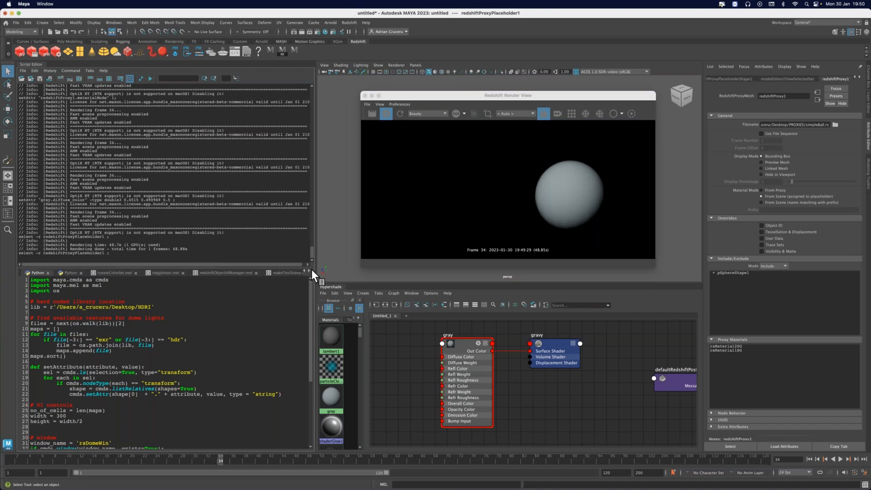
{"action": "left_click", "coordinate": [21, 70]}
{"action": "left_click", "coordinate": [59, 96]}
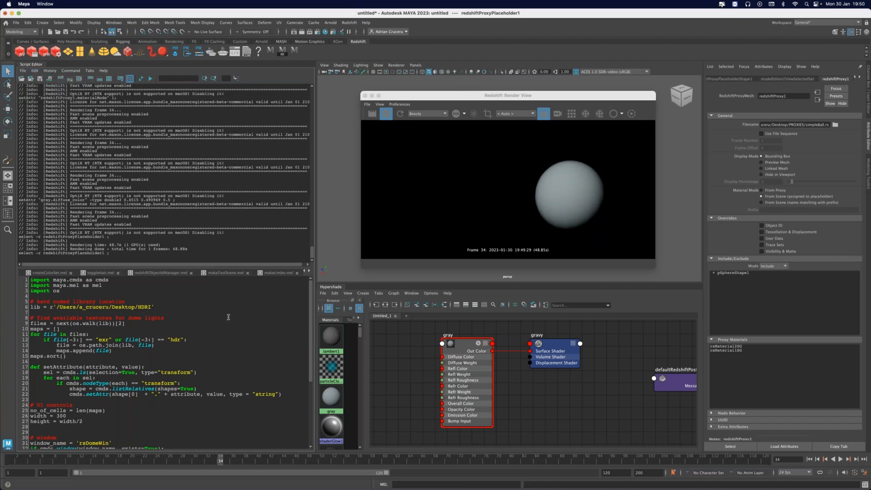
{"action": "left_click", "coordinate": [310, 270]}
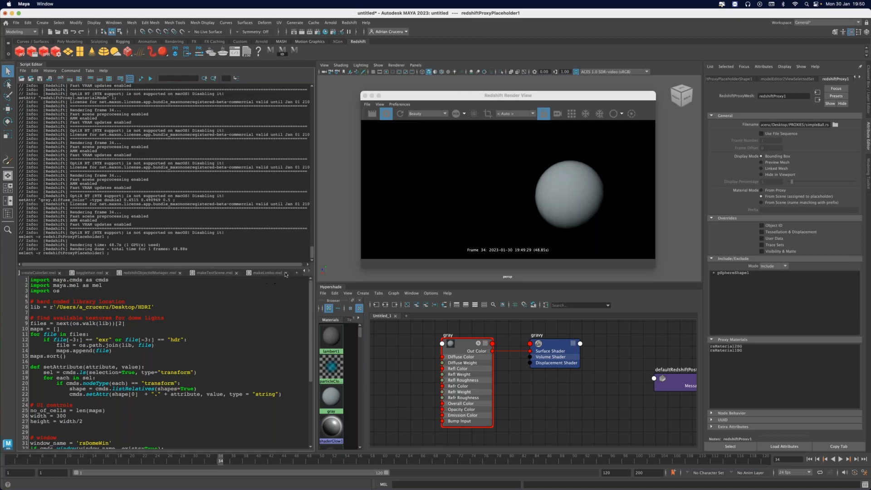
{"action": "scroll", "coordinate": [296, 271], "scroll_direction": "up", "scroll_amount": 2}
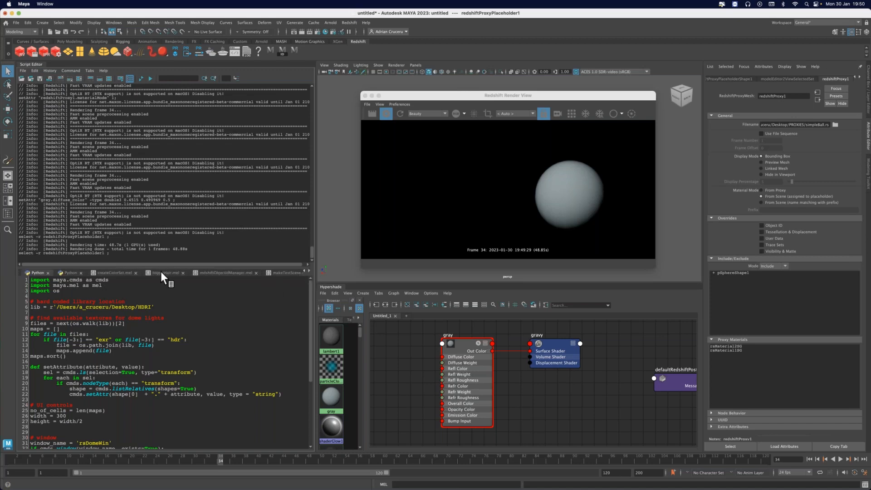
{"action": "left_click", "coordinate": [19, 273]}
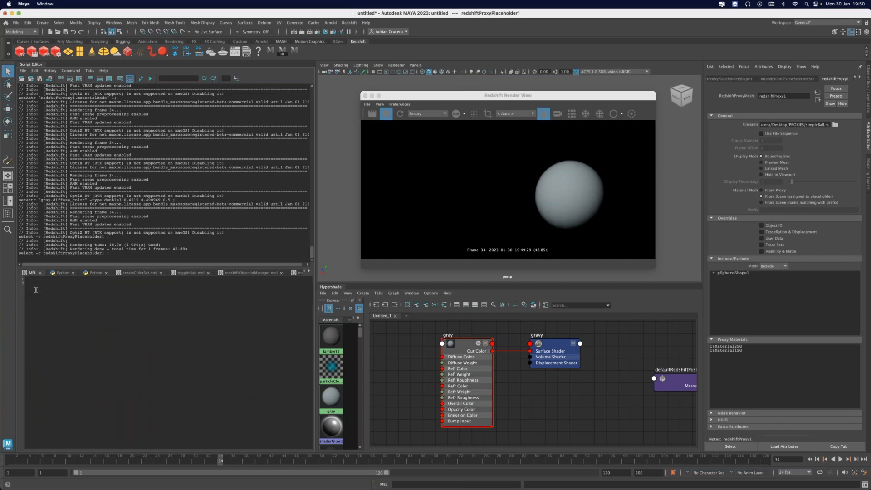
{"action": "scroll", "coordinate": [40, 297], "scroll_direction": "up", "scroll_amount": 4, "text": "ctrl"}
{"action": "scroll", "coordinate": [44, 300], "scroll_direction": "up", "scroll_amount": 1, "text": "ctrl"}
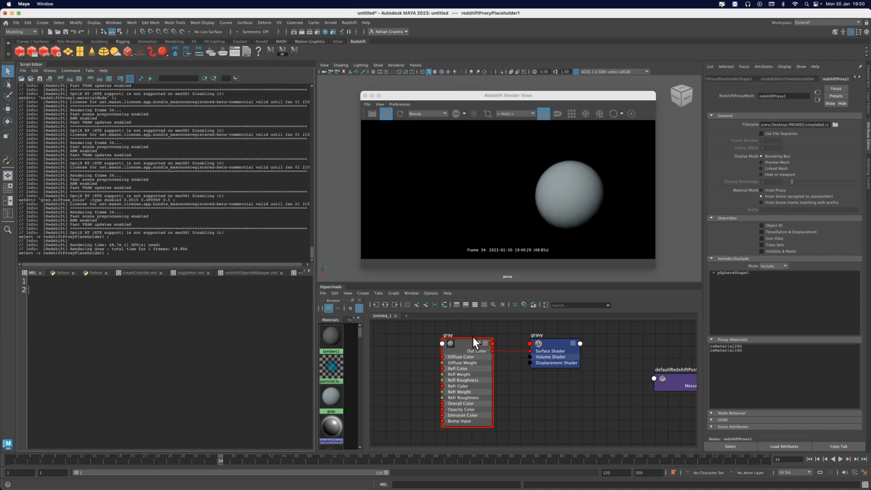
Rename the gray material to rsMaterial1 in the Hypershade graph.
{"action": "double_click", "coordinate": [449, 335]}
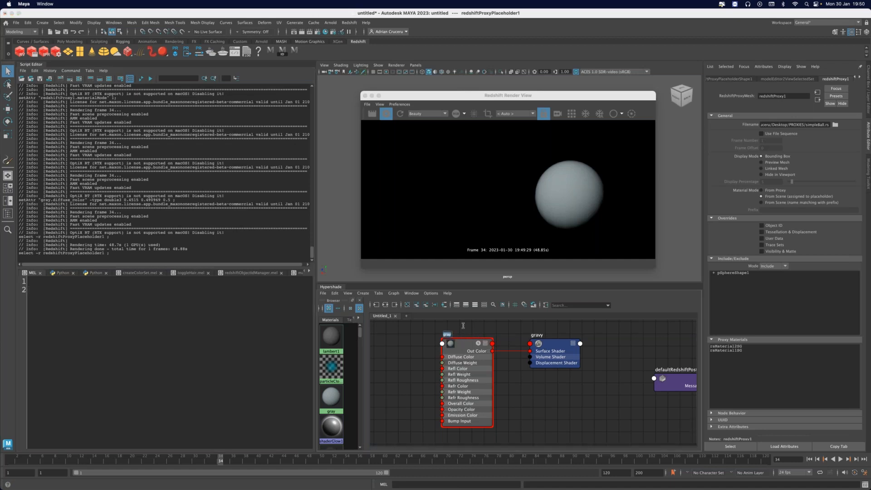
{"action": "type", "text": "rsMat"}
{"action": "key", "text": "Return"}
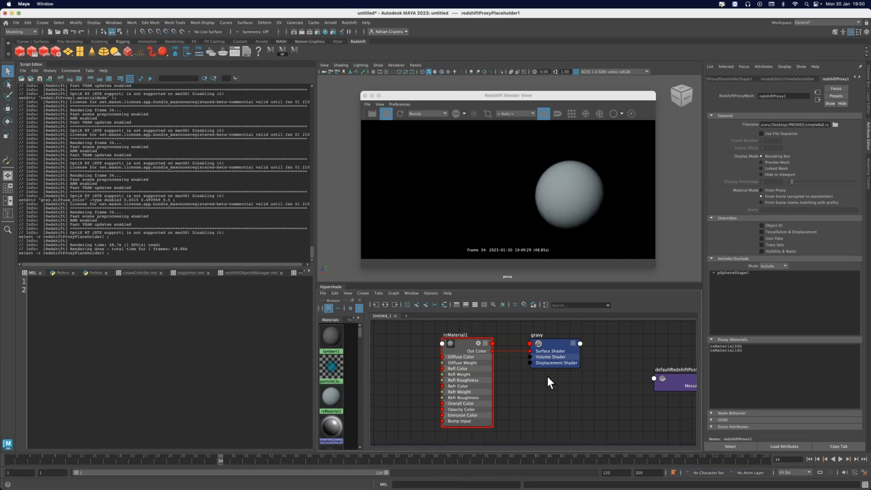
Set the proxy's Material Mode to From Scene (name matching with prefix) and restart the interactive render.
{"action": "left_click", "coordinate": [769, 201]}
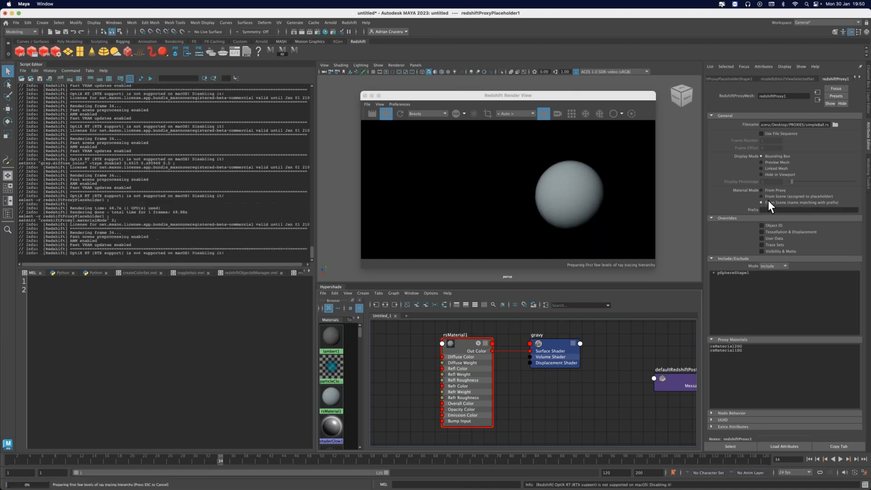
{"action": "left_click", "coordinate": [387, 113]}
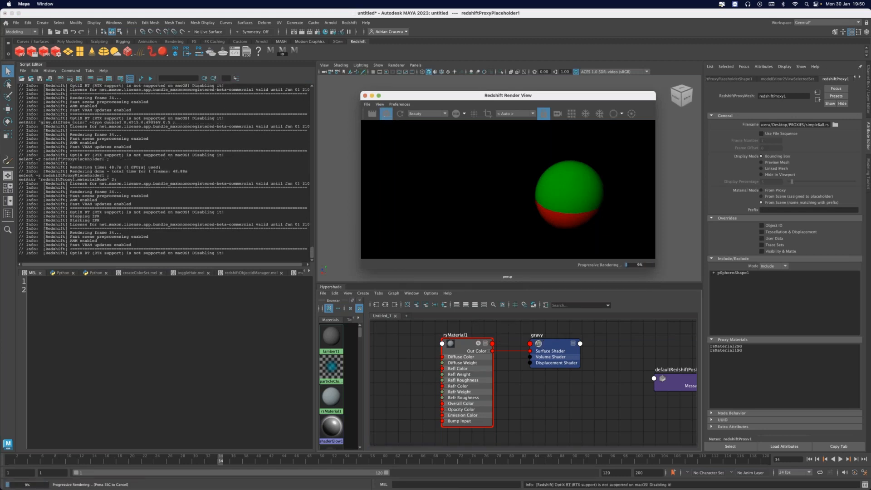
Rename the shading group fed by rsMaterial1 to rsMaterial1SG and refresh the render.
{"action": "double_click", "coordinate": [537, 335]}
{"action": "type", "text": "rs"}
{"action": "type", "text": "Materi"}
{"action": "type", "text": "rial1S"}
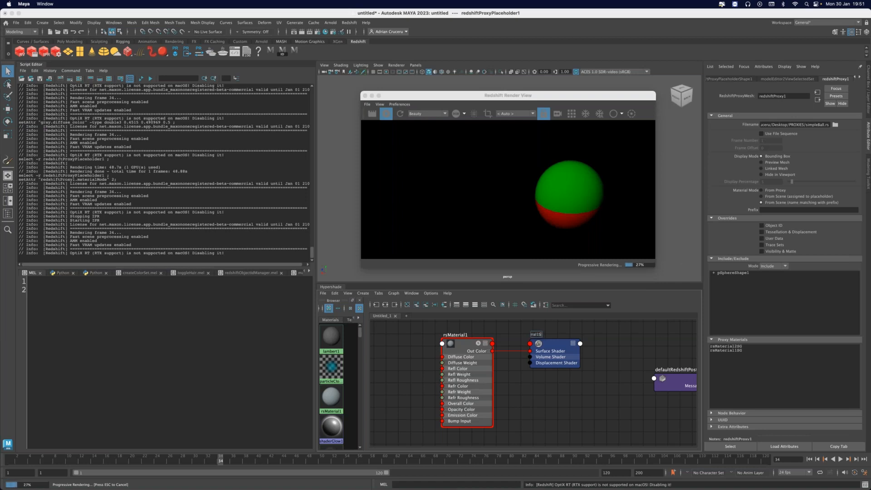
{"action": "type", "text": "G"}
{"action": "key", "text": "Return"}
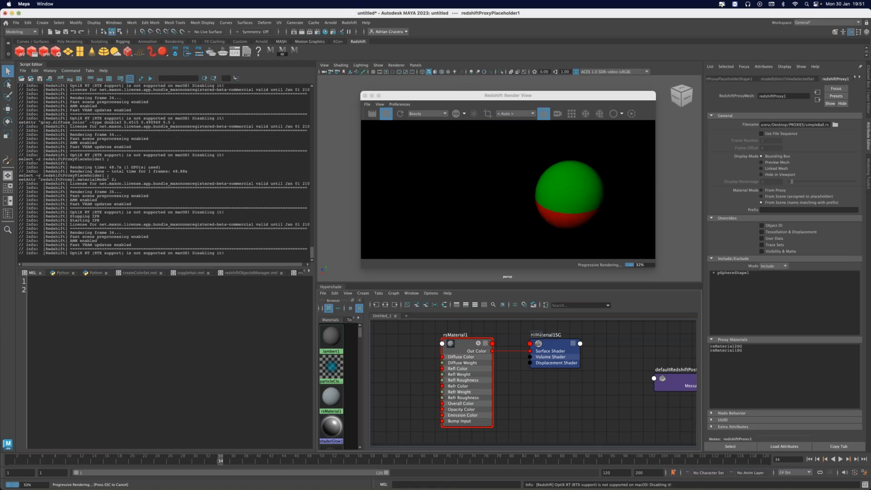
{"action": "left_click", "coordinate": [399, 113]}
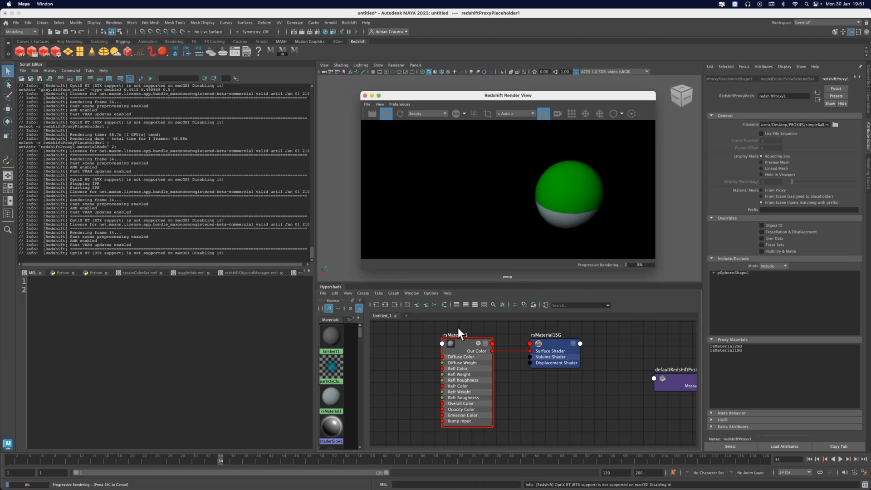
Nudge the rsMaterial1 and rsMaterial1SG nodes in the graph and move the render view off the proxy's bounding box.
{"action": "left_click_drag", "start_coordinate": [467, 347], "coordinate": [458, 349]}
{"action": "left_click_drag", "start_coordinate": [560, 345], "coordinate": [558, 345]}
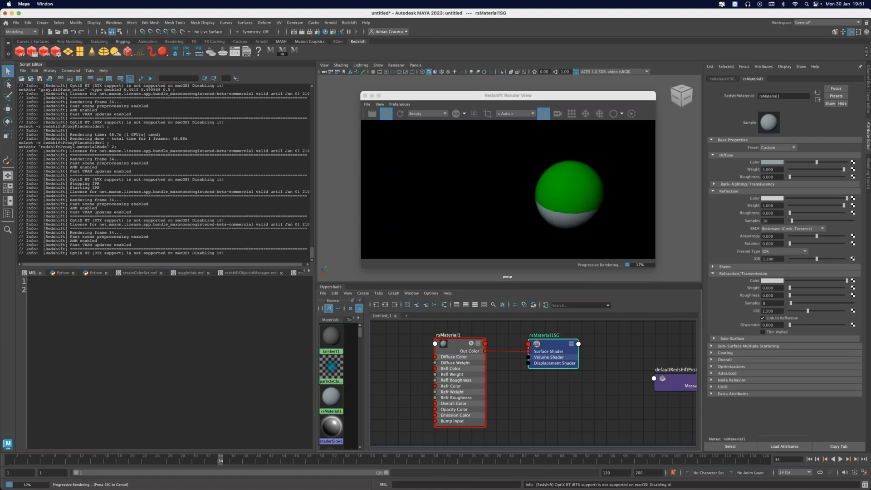
{"action": "left_click_drag", "start_coordinate": [472, 95], "coordinate": [447, 79]}
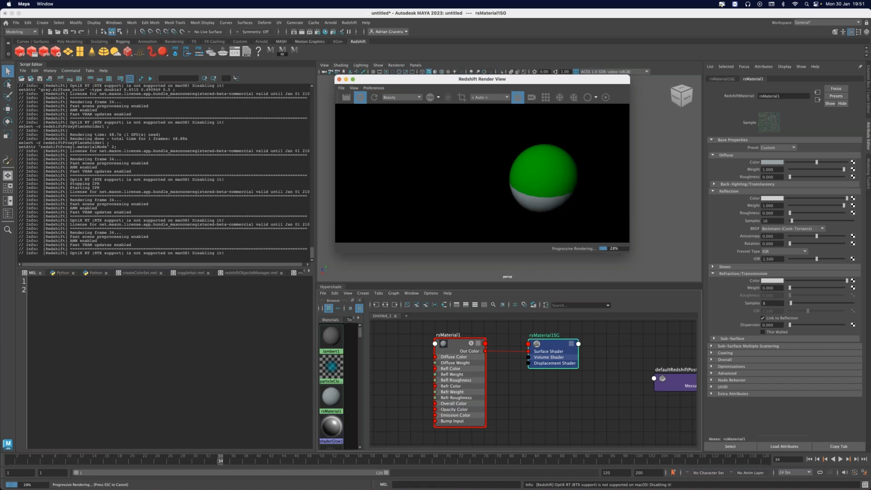
{"action": "left_click_drag", "start_coordinate": [565, 80], "coordinate": [407, 92]}
Select the proxy placeholder and set its material name Prefix to my_.
{"action": "left_click", "coordinate": [558, 206]}
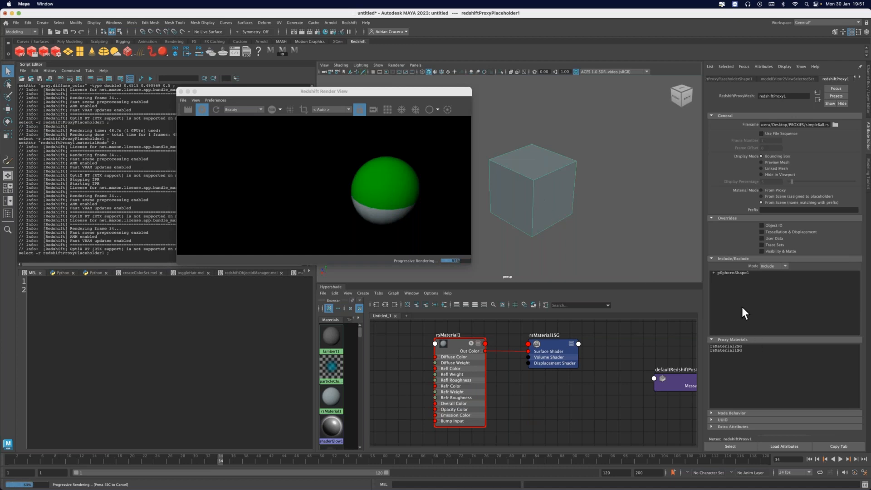
{"action": "left_click", "coordinate": [765, 211]}
{"action": "key", "text": "Return"}
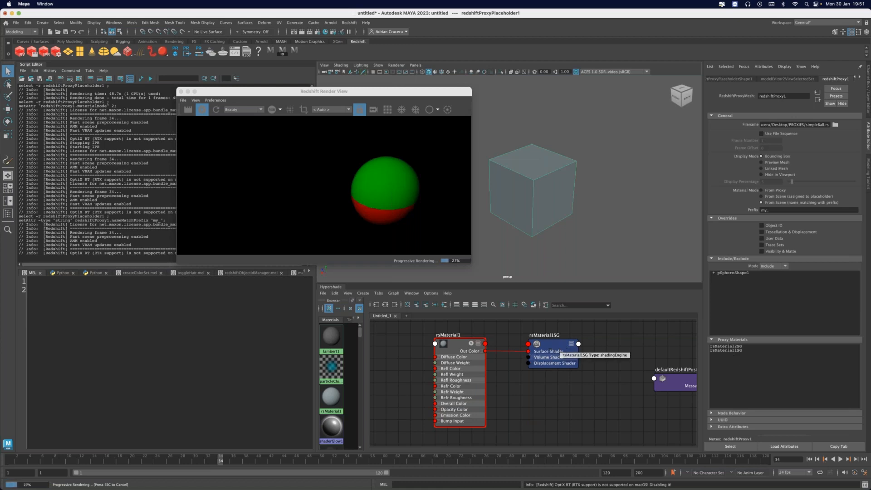
Rename the shading group to my_rsMaterial1SG, and refresh the interactive render before stopping it.
{"action": "double_click", "coordinate": [545, 335]}
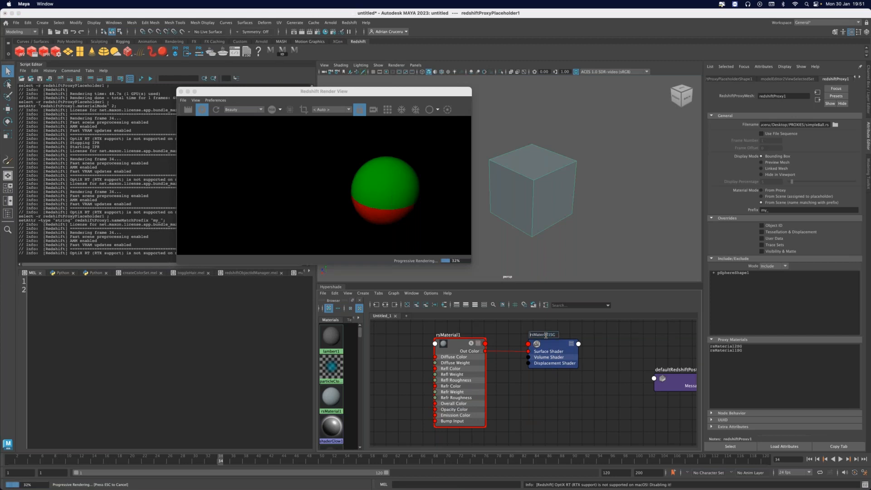
{"action": "type", "text": "my_"}
{"action": "key", "text": "Return"}
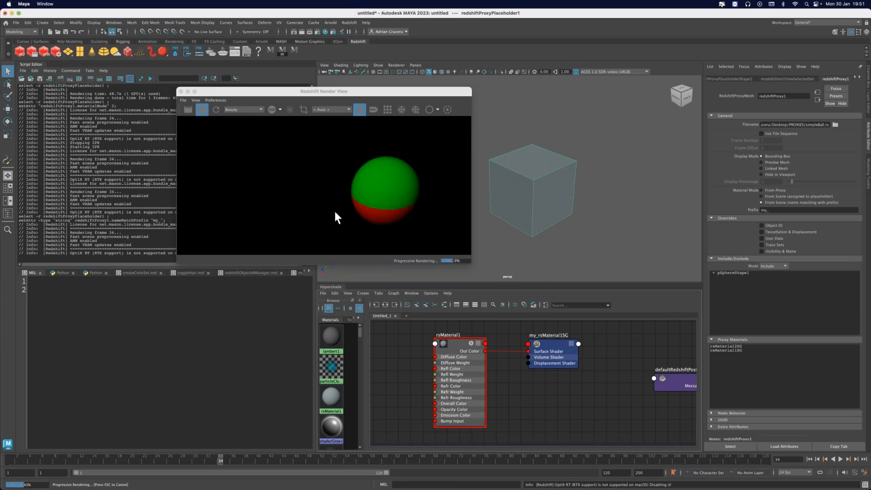
{"action": "left_click", "coordinate": [216, 110]}
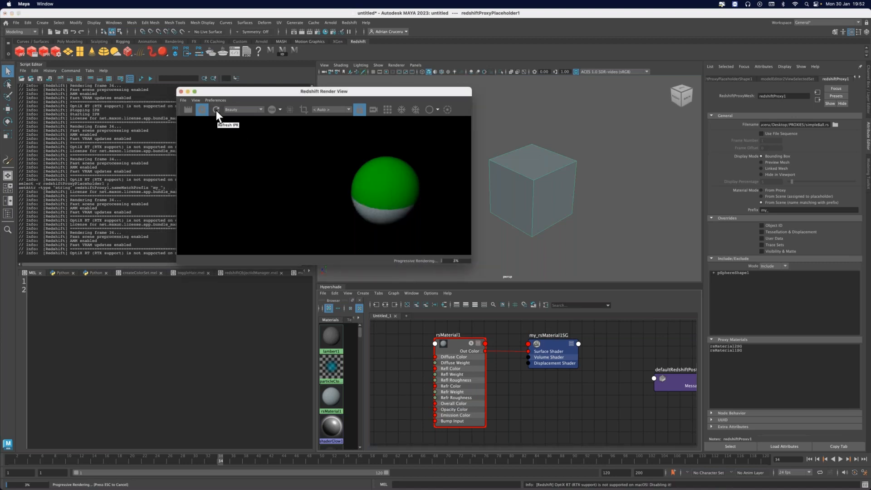
{"action": "left_click", "coordinate": [205, 108]}
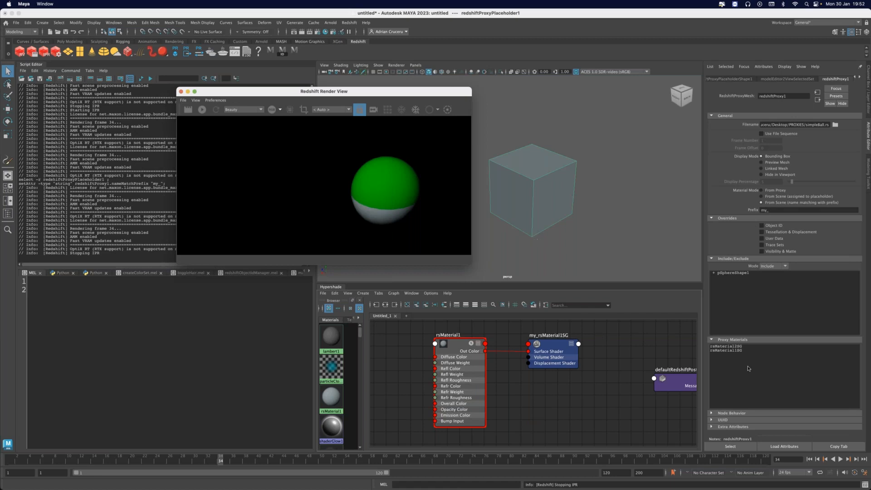
Examine the names in the proxy's Proxy Materials list together with its Prefix value.
{"action": "left_click_drag", "start_coordinate": [743, 347], "coordinate": [743, 353]}
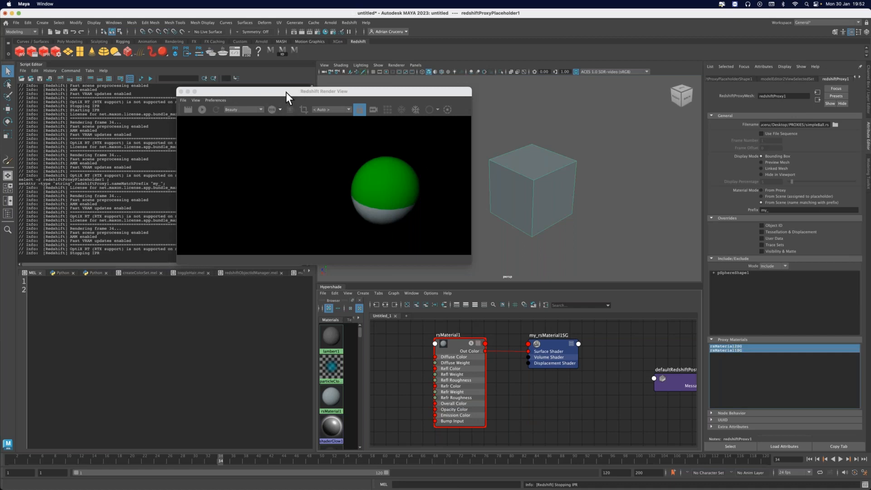
{"action": "left_click_drag", "start_coordinate": [286, 91], "coordinate": [252, 108]}
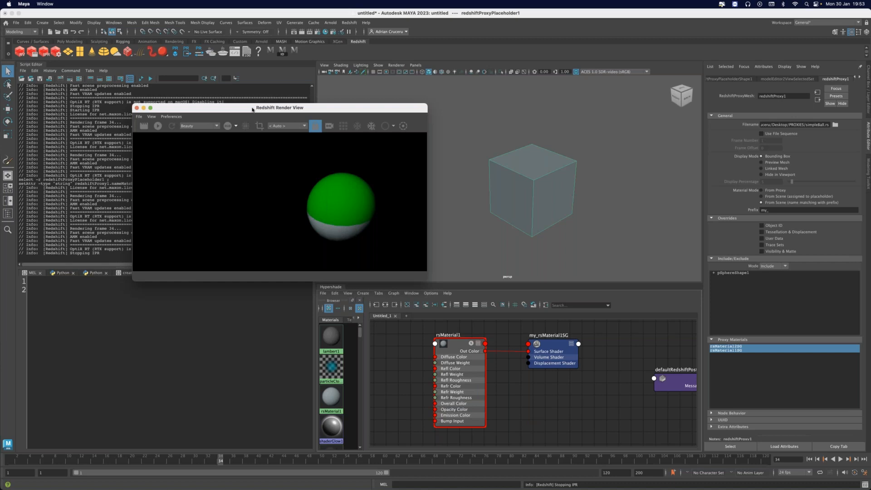
{"action": "left_click", "coordinate": [729, 350]}
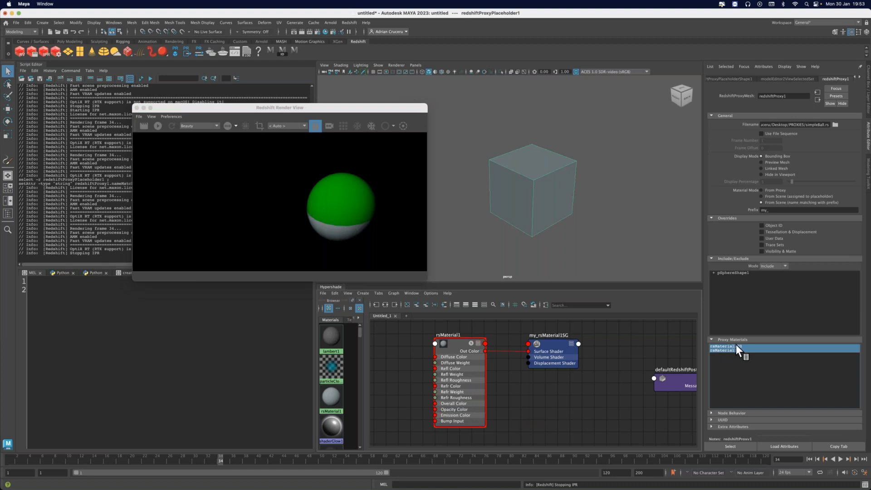
{"action": "left_click_drag", "start_coordinate": [775, 210], "coordinate": [756, 210]}
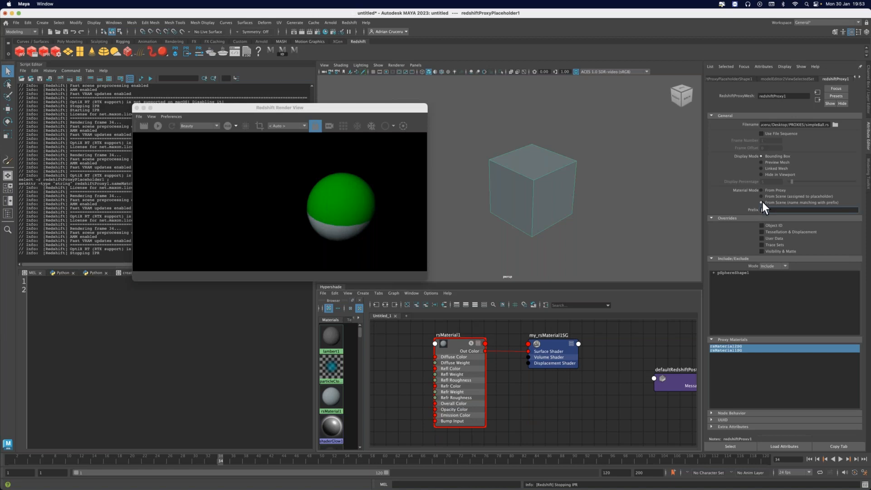
{"action": "left_click", "coordinate": [775, 210]}
{"action": "left_click", "coordinate": [527, 214]}
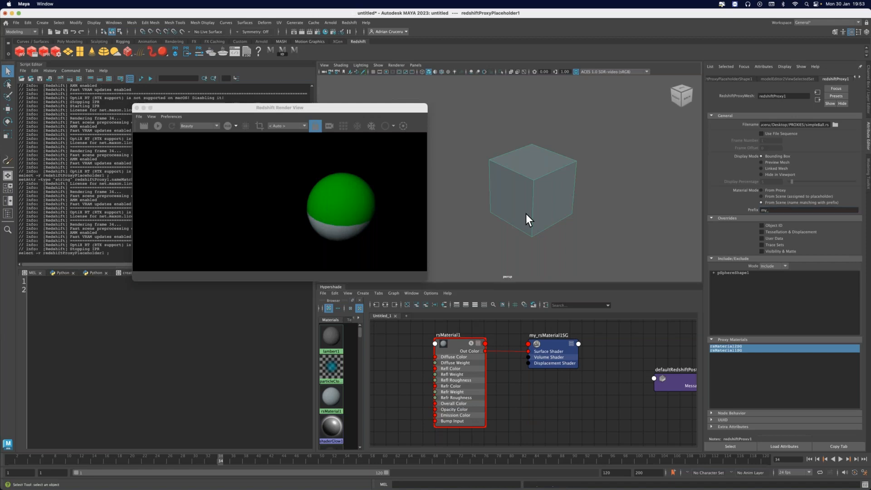
{"action": "left_click", "coordinate": [729, 350]}
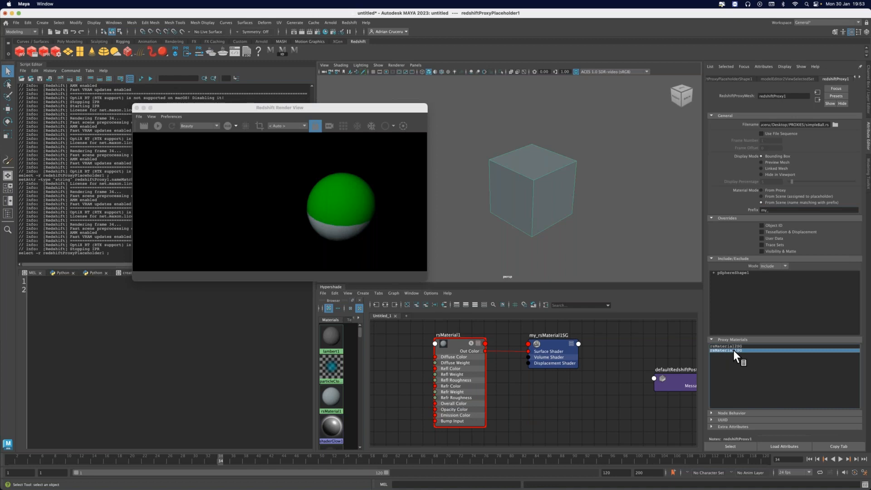
Write the example path /material/material_name in the empty MEL script and start a new line below it.
{"action": "left_click", "coordinate": [199, 333]}
{"action": "type", "text": "/m"}
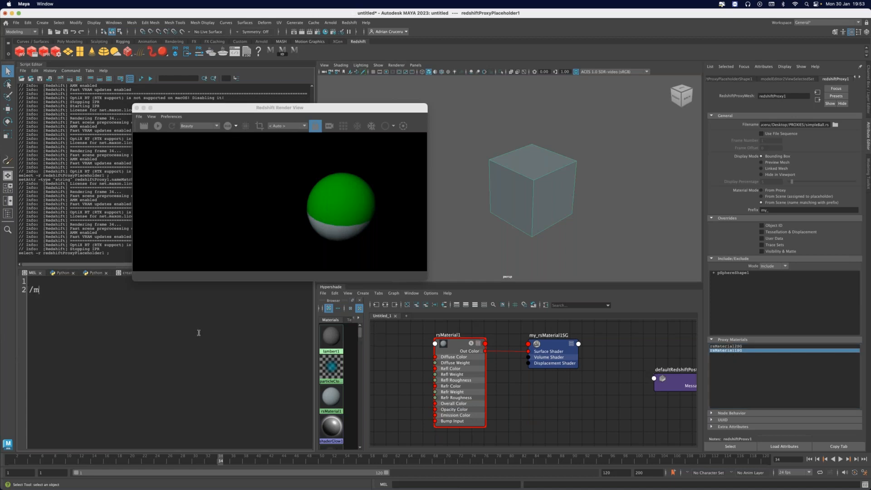
{"action": "type", "text": "aterial/material_name"}
{"action": "key", "text": "super+a"}
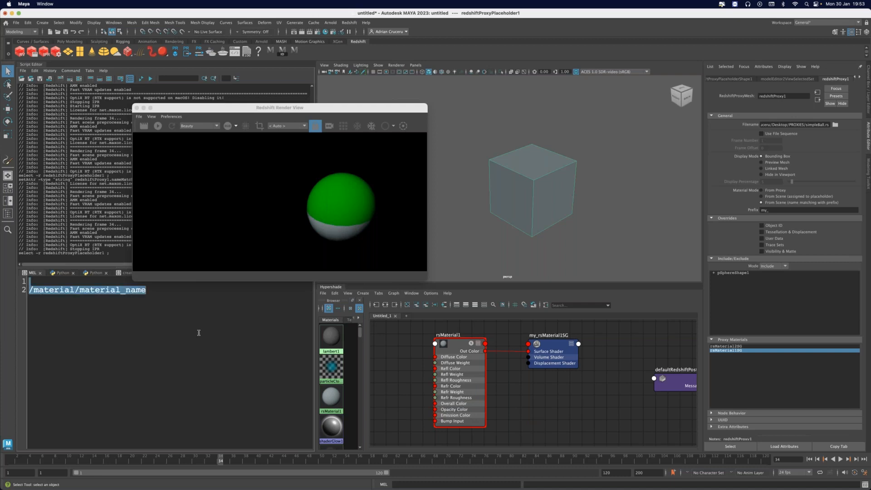
{"action": "left_click", "coordinate": [199, 332]}
{"action": "key", "text": "Return"}
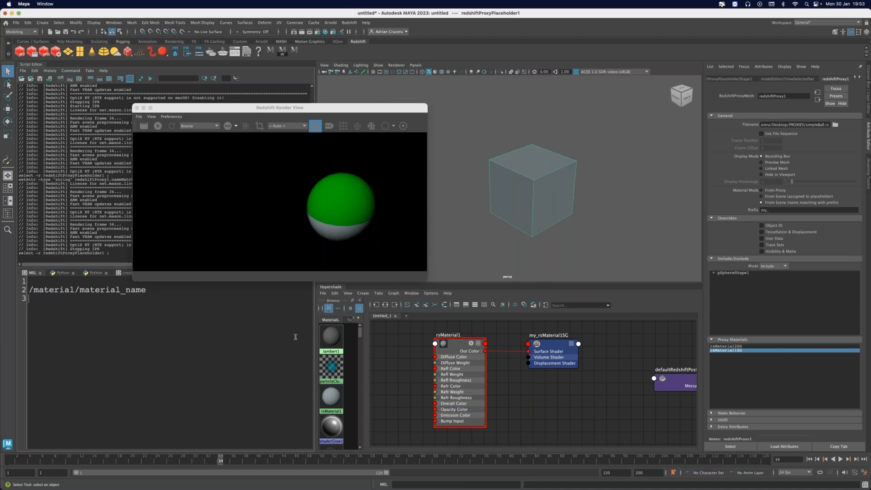
Try to rename the proxy node to redshiftProxy1/blah, with a slash in its name.
{"action": "left_click", "coordinate": [793, 96]}
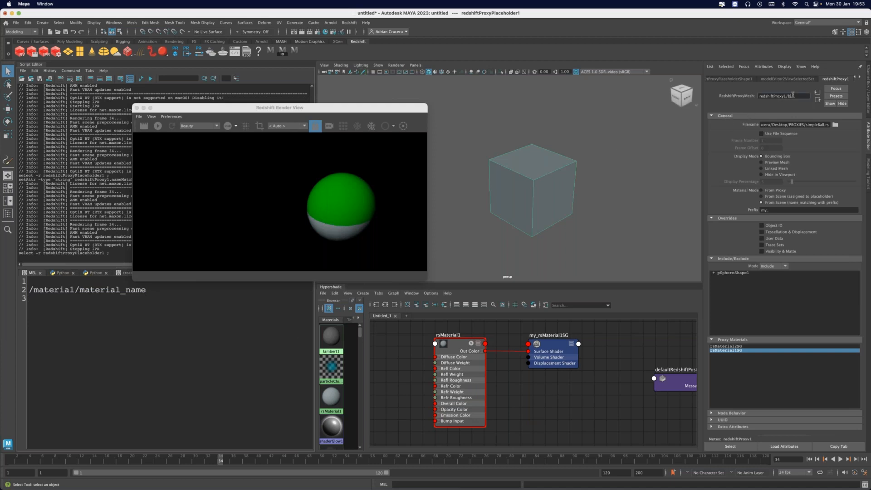
{"action": "type", "text": "/blah"}
{"action": "key", "text": "Return"}
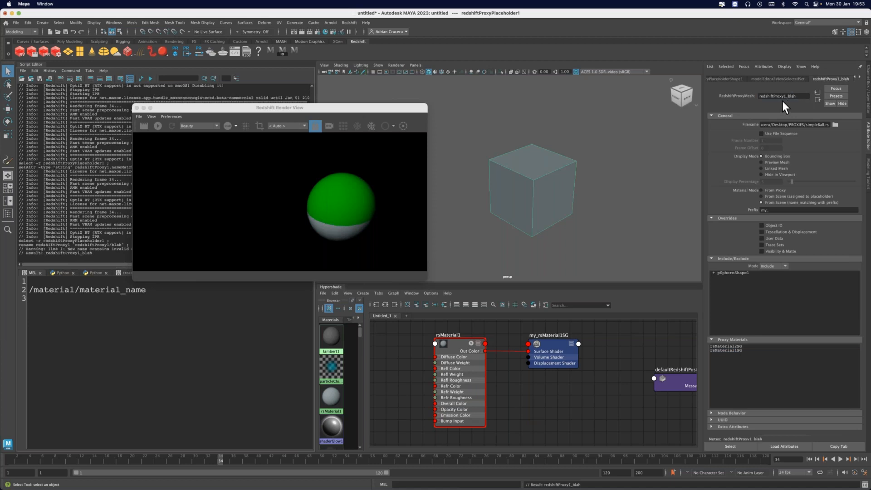
{"action": "left_click", "coordinate": [787, 97]}
{"action": "left_click", "coordinate": [238, 299]}
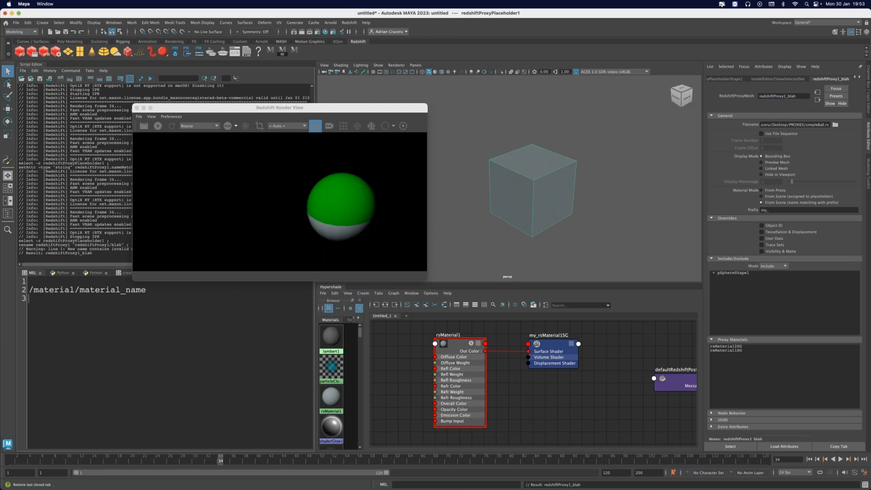
Rename the my_rsMaterial1SG shading group to _materiual_material_name, and undo the rename.
{"action": "double_click", "coordinate": [551, 335]}
{"action": "key", "text": "BackSpace"}
{"action": "type", "text": "_materiual"}
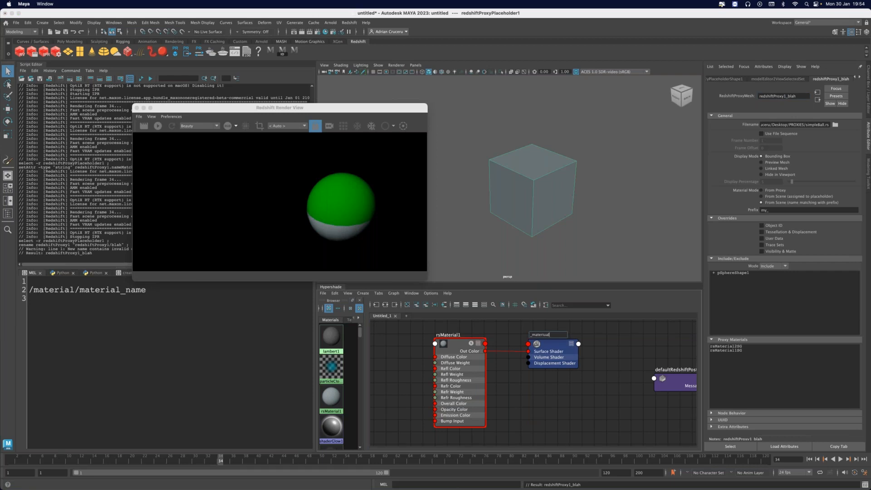
{"action": "type", "text": "_material_name"}
{"action": "key", "text": "Return"}
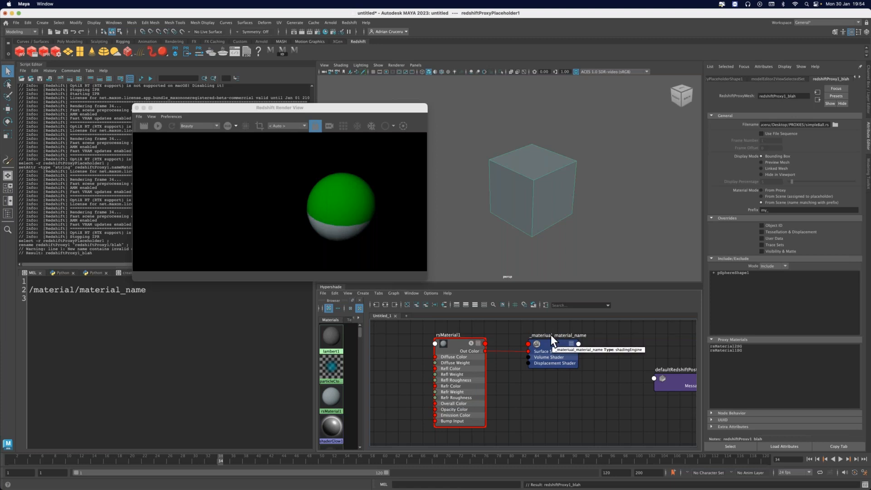
{"action": "key", "text": "super+z"}
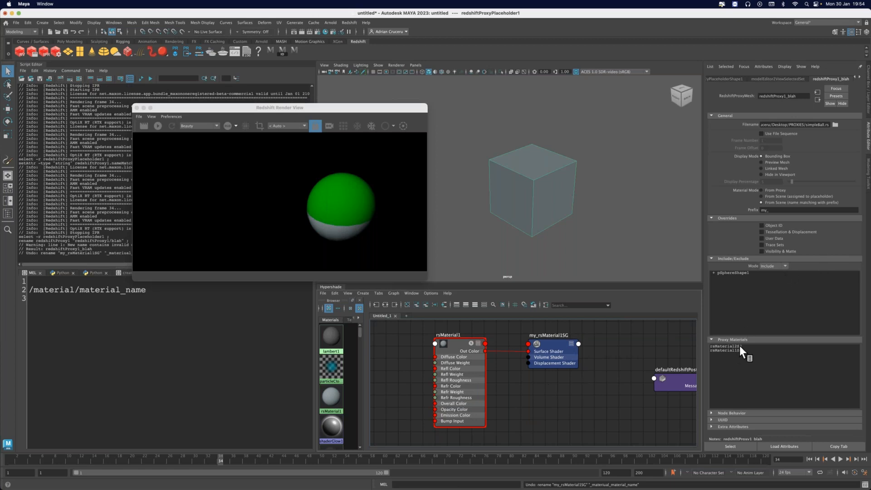
Highlight both proxy materials, close the Redshift Render View and reselect the proxy placeholder.
{"action": "left_click_drag", "start_coordinate": [739, 345], "coordinate": [740, 349]}
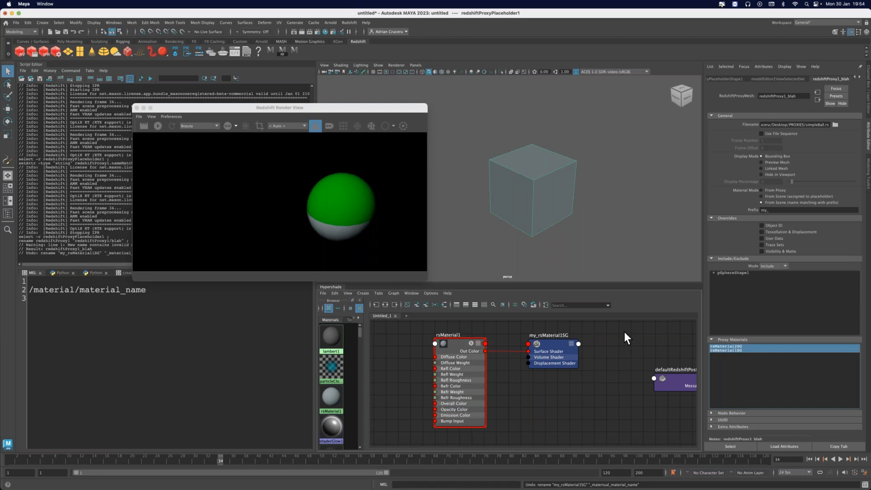
{"action": "left_click", "coordinate": [137, 107]}
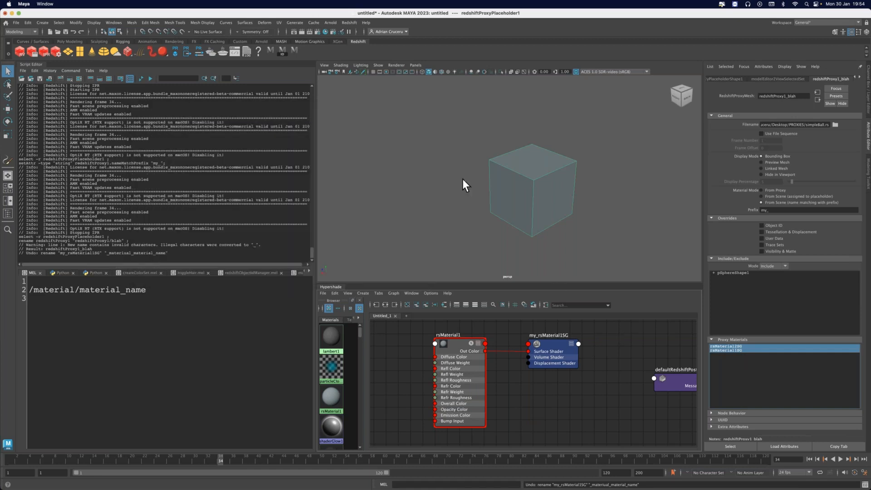
{"action": "left_click", "coordinate": [462, 211]}
{"action": "left_click", "coordinate": [532, 209]}
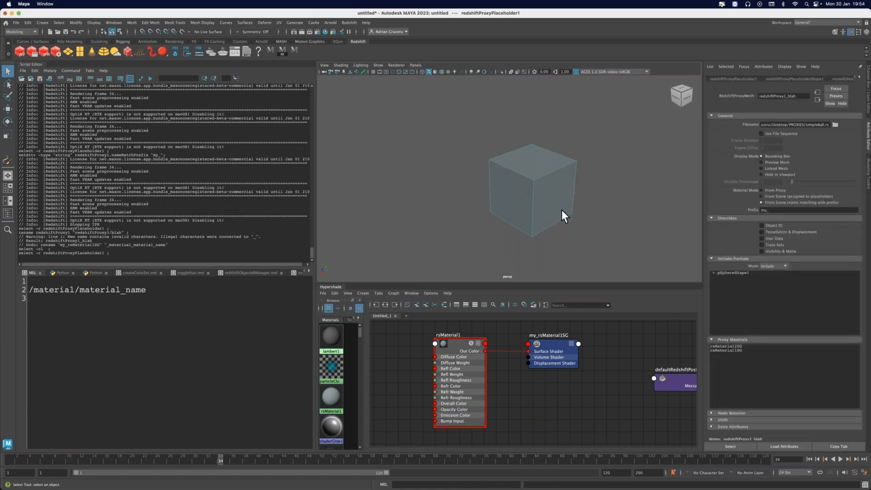
Move the proxy placeholder about 11.8 units in X and 15 units in Z, and display the viewport grid.
{"action": "right_click_drag", "start_coordinate": [561, 205], "coordinate": [524, 202], "text": "alt"}
{"action": "middle_click_drag", "start_coordinate": [514, 174], "coordinate": [538, 184], "text": "alt"}
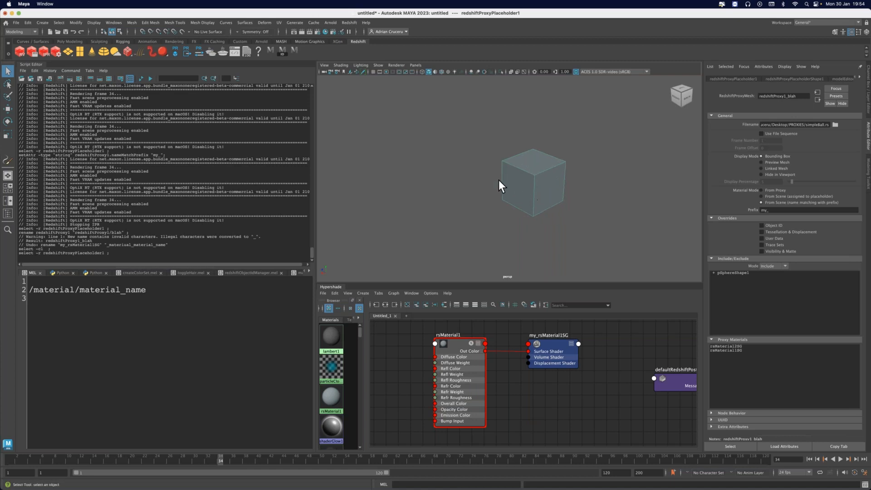
{"action": "left_click", "coordinate": [456, 152]}
{"action": "left_click", "coordinate": [530, 163]}
{"action": "key", "text": "w"}
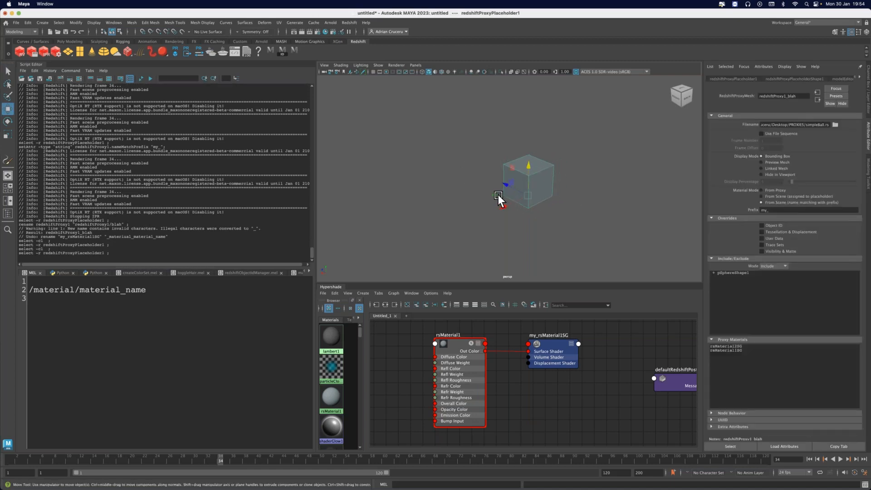
{"action": "left_click_drag", "start_coordinate": [494, 193], "coordinate": [425, 190]}
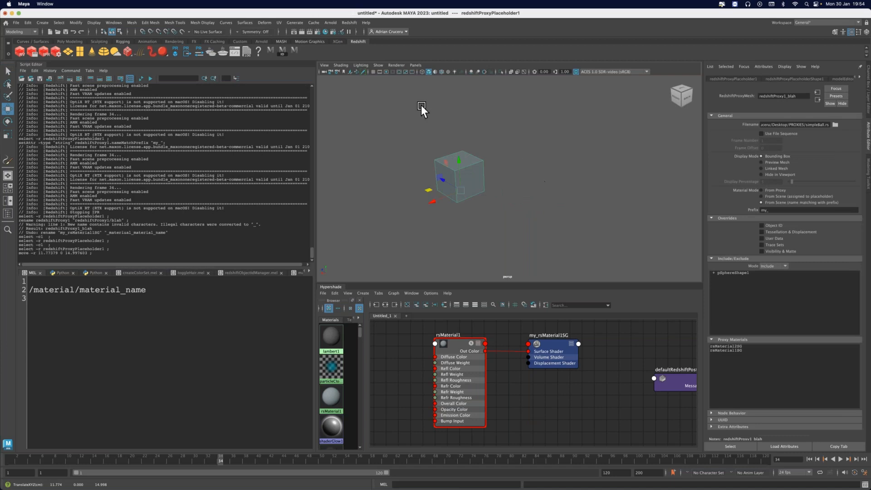
{"action": "left_click", "coordinate": [372, 71]}
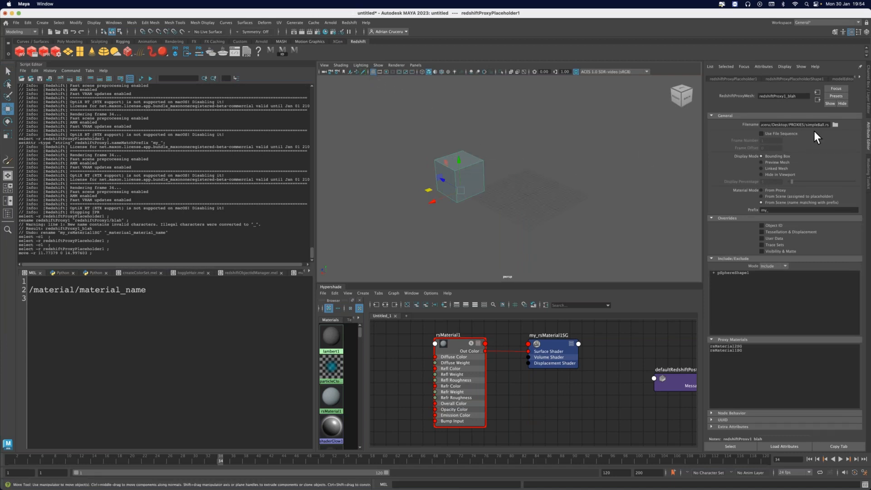
Create a second Redshift proxy from simpleBall.rs in the PROXIES folder.
{"action": "triple_click", "coordinate": [789, 123]}
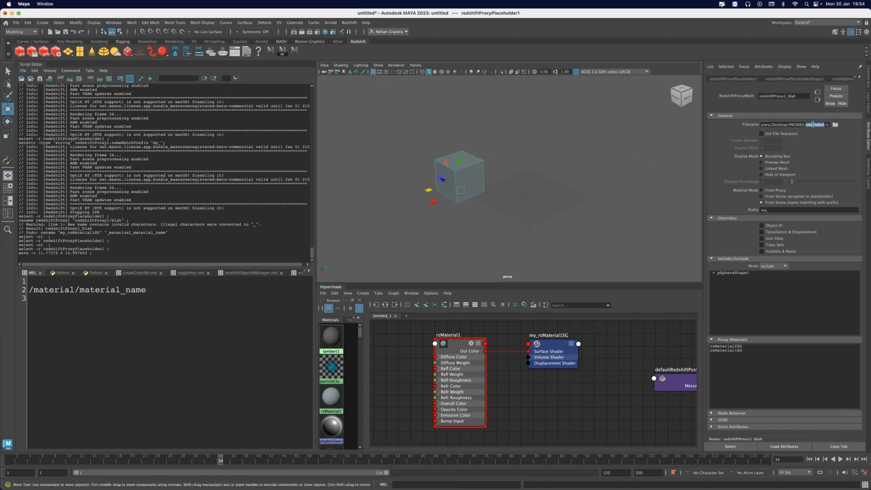
{"action": "left_click", "coordinate": [502, 118]}
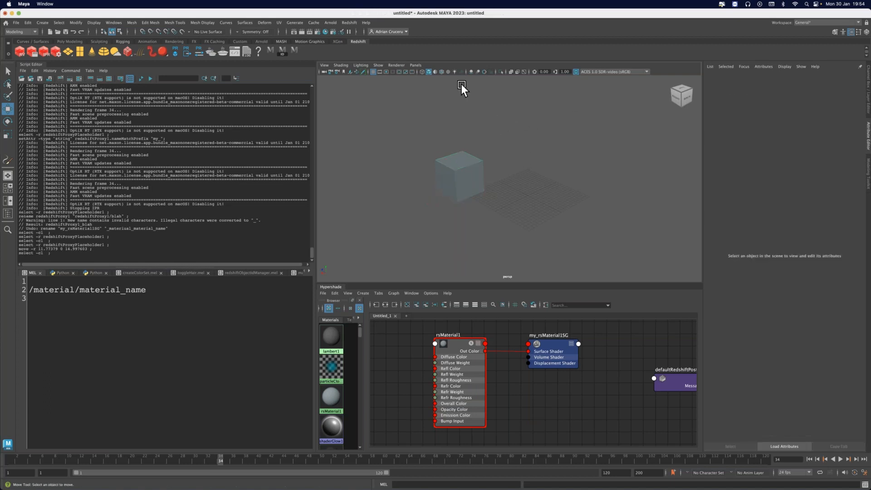
{"action": "left_click", "coordinate": [349, 23]}
{"action": "mouse_move", "coordinate": [374, 58]}
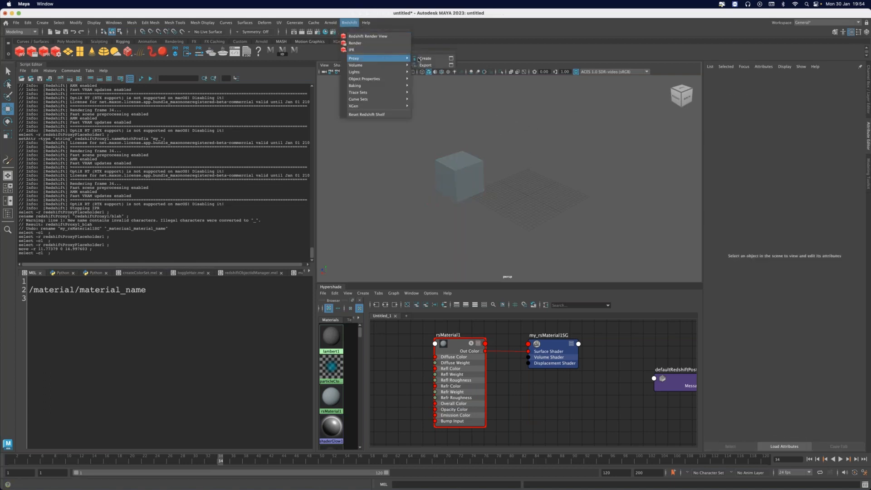
{"action": "left_click", "coordinate": [447, 59]}
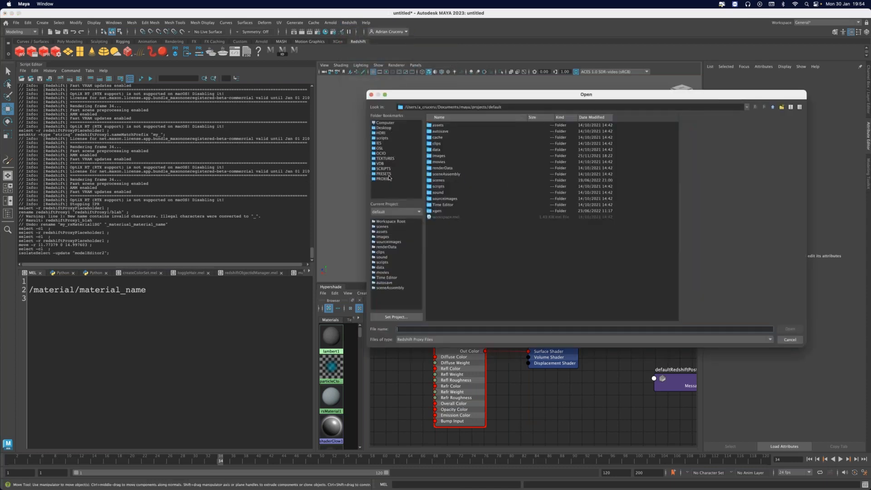
{"action": "left_click", "coordinate": [389, 178]}
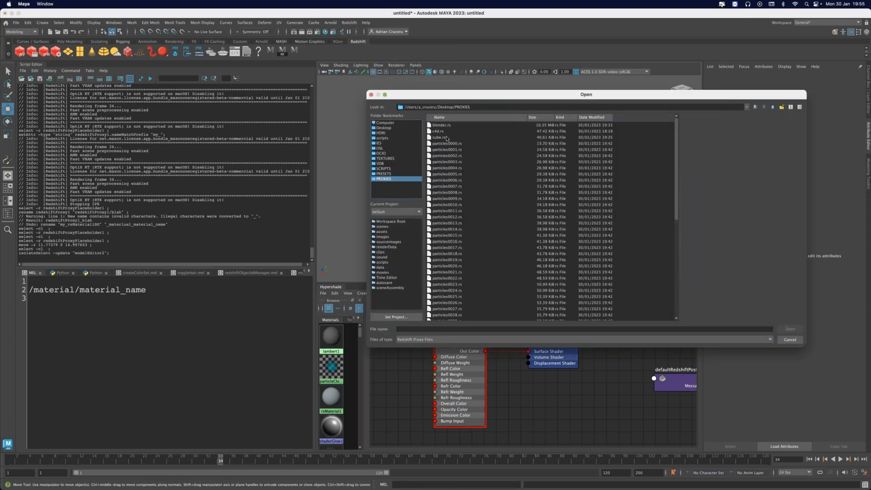
{"action": "scroll", "coordinate": [445, 187], "scroll_direction": "down", "scroll_amount": 9}
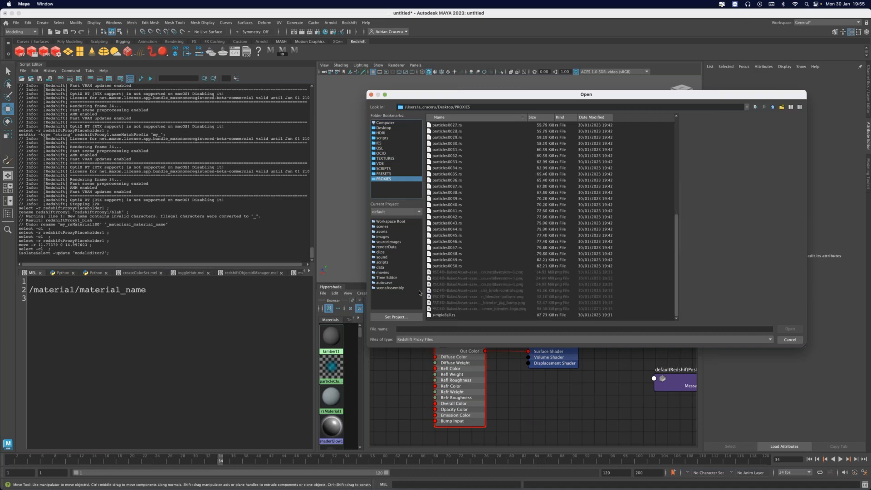
{"action": "left_click", "coordinate": [449, 317]}
{"action": "double_click", "coordinate": [449, 316]}
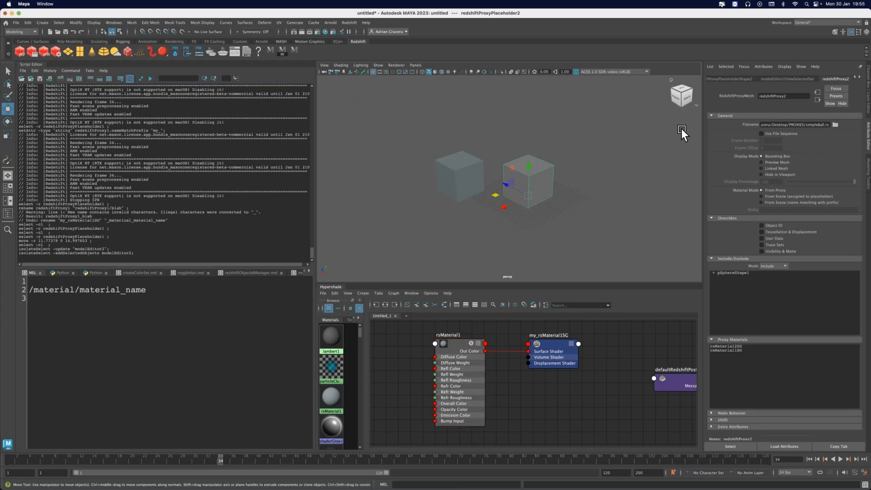
Select the second proxy placeholder and clear its proxy file path.
{"action": "left_click_drag", "start_coordinate": [797, 125], "coordinate": [796, 127]}
{"action": "triple_click", "coordinate": [796, 125]}
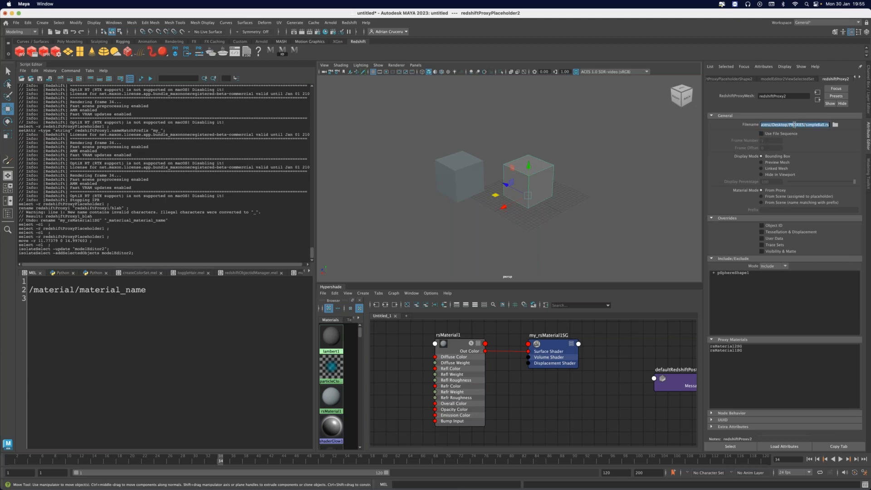
{"action": "left_click", "coordinate": [626, 177]}
{"action": "left_click", "coordinate": [548, 187]}
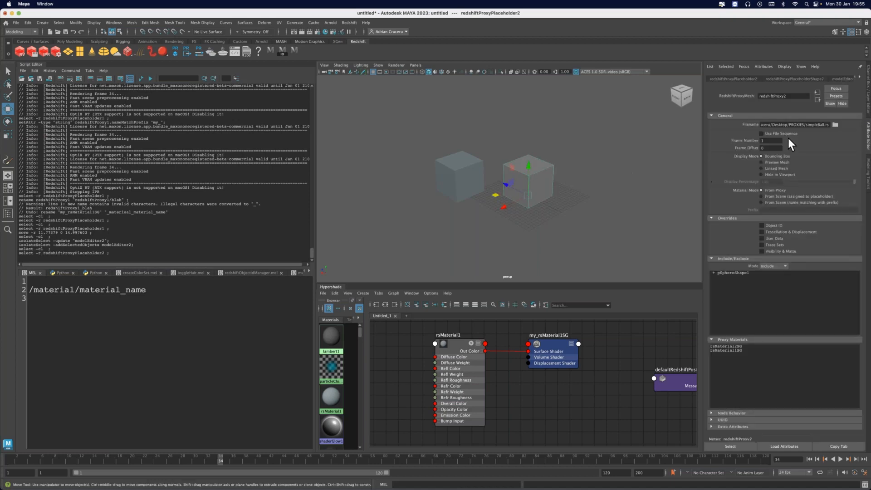
{"action": "triple_click", "coordinate": [811, 126]}
{"action": "key", "text": "BackSpace"}
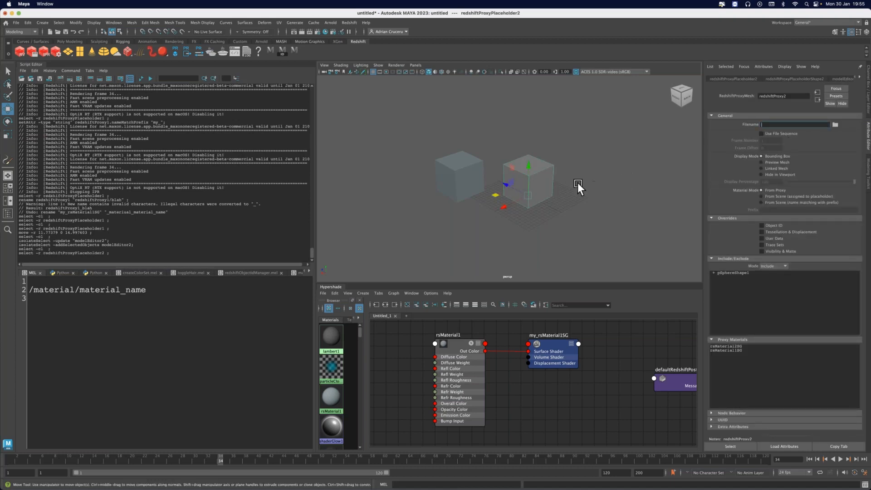
Delete the second proxy placeholder at the origin.
{"action": "left_click", "coordinate": [537, 184]}
{"action": "left_click", "coordinate": [473, 179]}
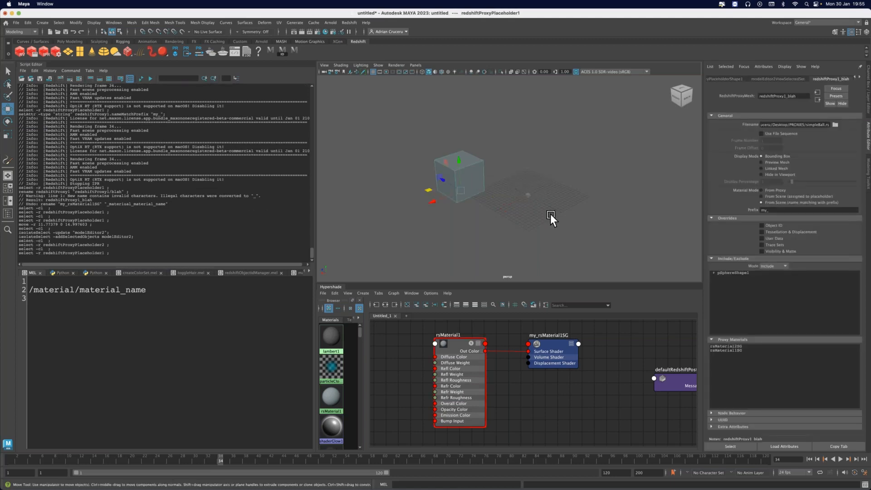
{"action": "left_click", "coordinate": [530, 195]}
{"action": "key", "text": "Delete"}
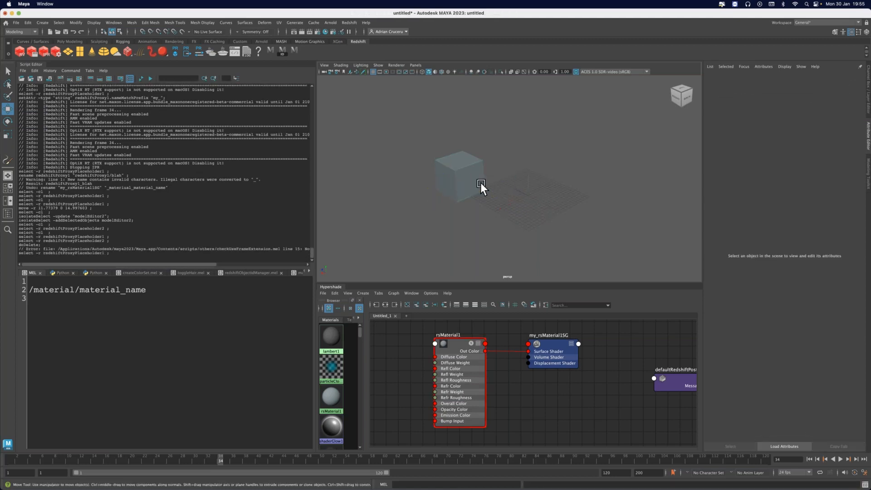
Duplicate the remaining proxy placeholder using Duplicate Special with Duplicate input graph enabled, and move the copy across to the opposite side of the grid.
{"action": "left_click", "coordinate": [481, 183]}
{"action": "left_click", "coordinate": [25, 21]}
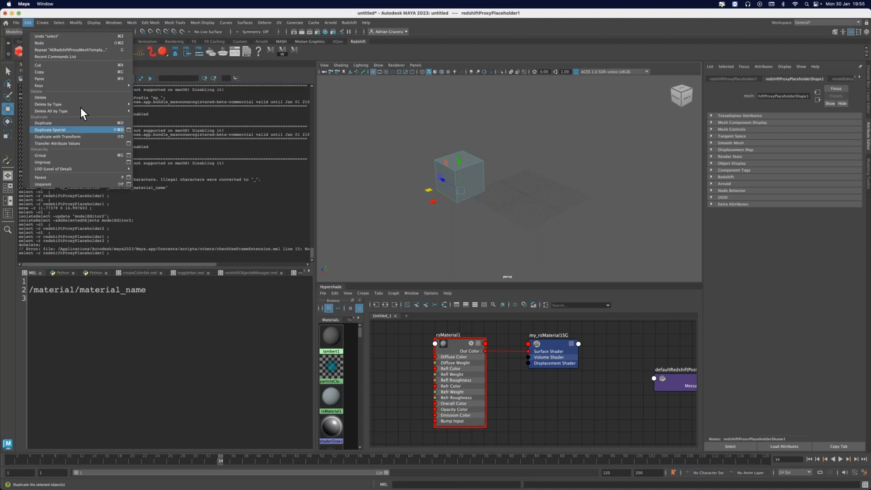
{"action": "mouse_move", "coordinate": [80, 105]}
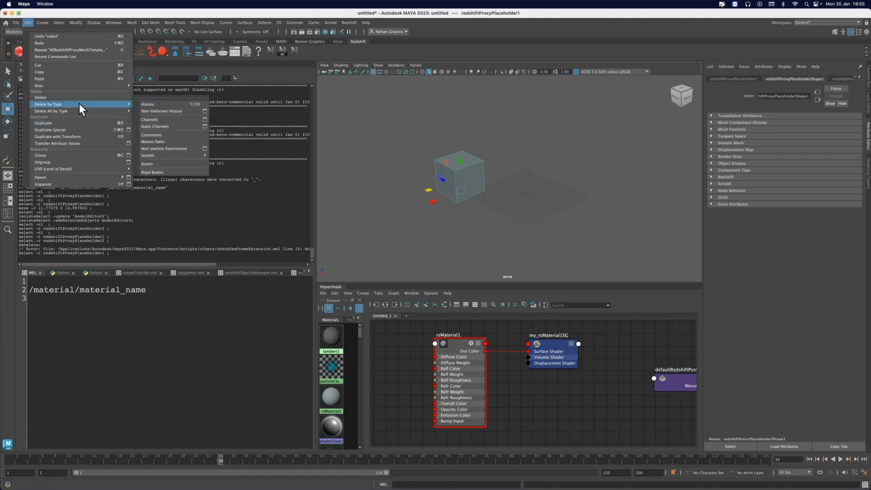
{"action": "left_click", "coordinate": [129, 131]}
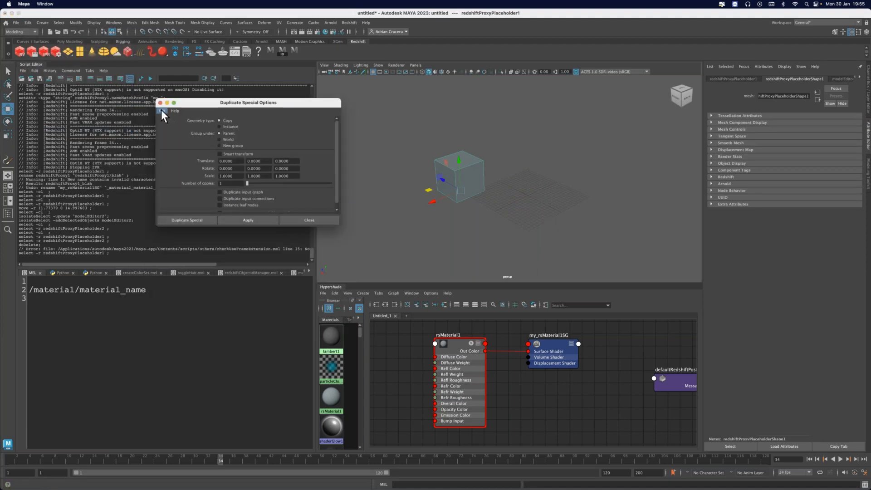
{"action": "left_click", "coordinate": [162, 111]}
{"action": "left_click", "coordinate": [168, 123]}
{"action": "left_click_drag", "start_coordinate": [341, 224], "coordinate": [365, 301]}
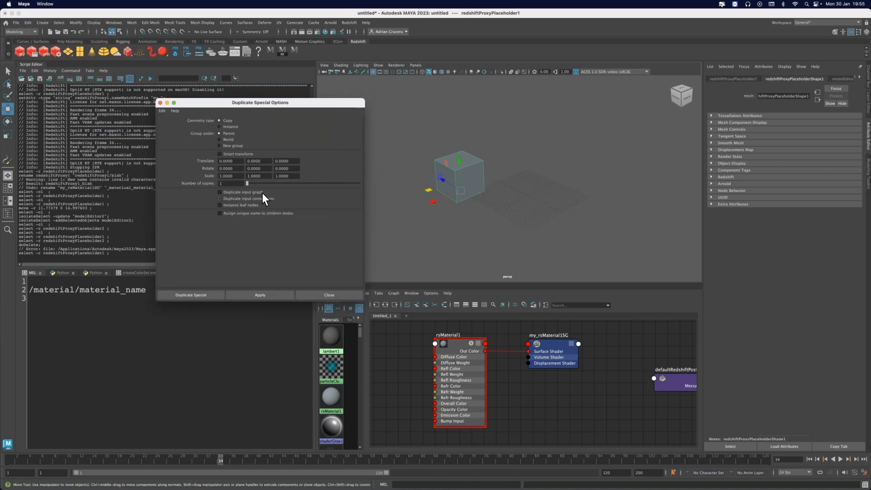
{"action": "left_click", "coordinate": [254, 191]}
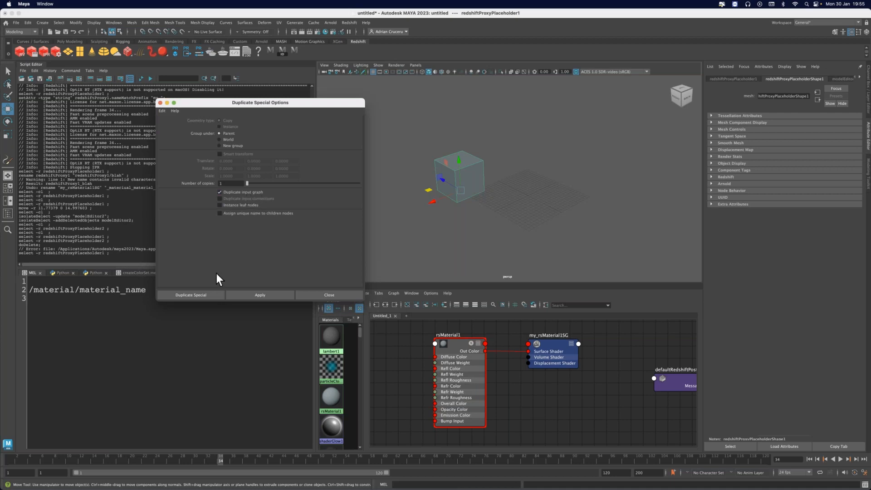
{"action": "left_click", "coordinate": [201, 294]}
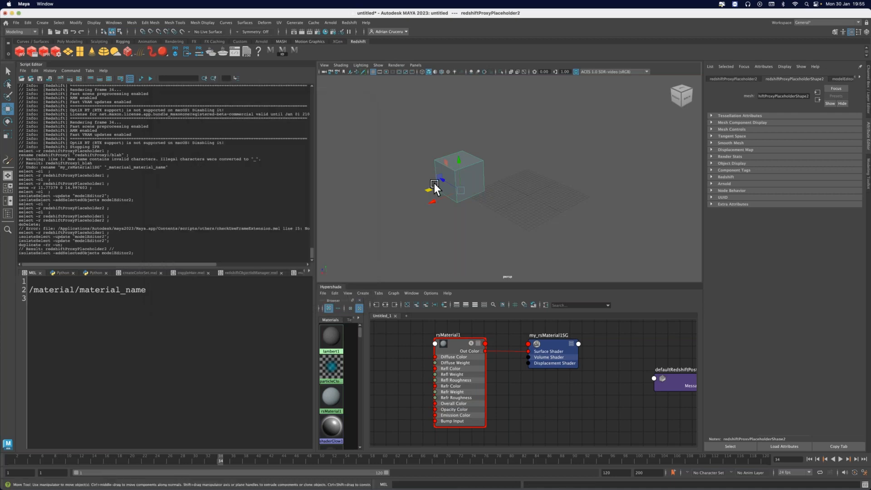
{"action": "left_click_drag", "start_coordinate": [443, 190], "coordinate": [501, 193]}
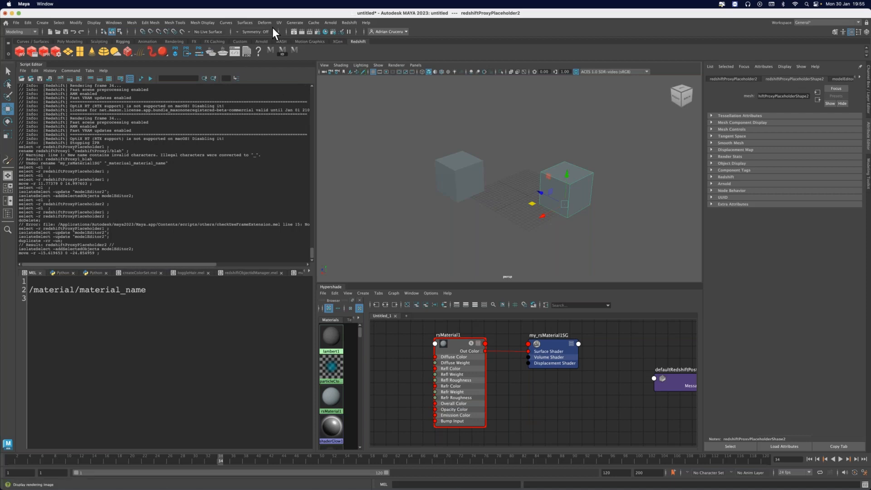
Switch the perspective view to the Hypergraph hierarchy, select both proxy placeholders and enable the display of hidden nodes.
{"action": "key", "text": "space"}
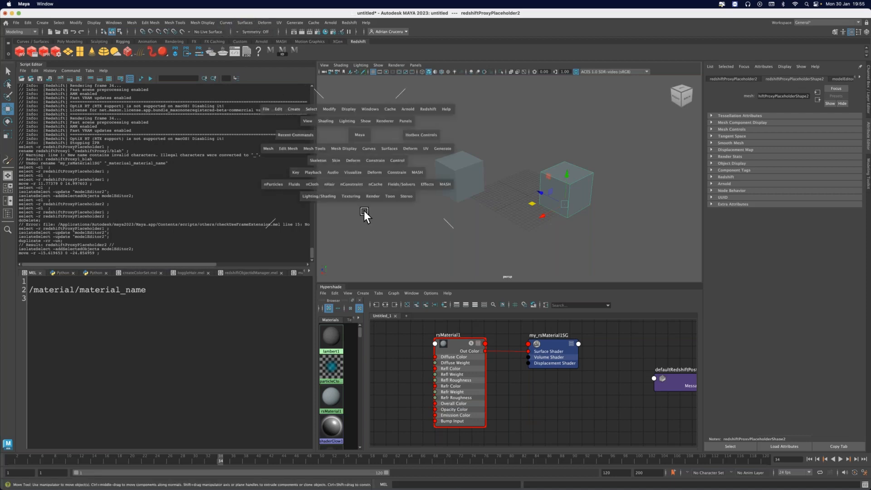
{"action": "left_click", "coordinate": [366, 227]}
{"action": "left_click_drag", "start_coordinate": [365, 227], "coordinate": [369, 243]}
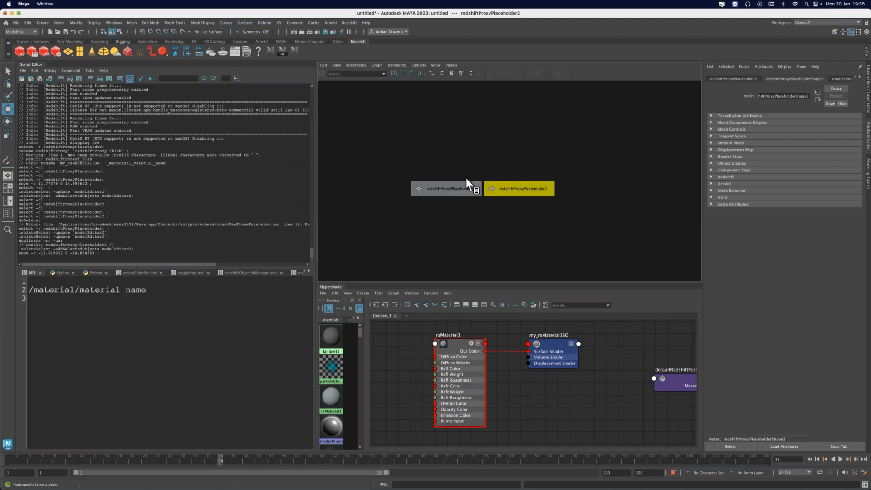
{"action": "left_click_drag", "start_coordinate": [507, 209], "coordinate": [498, 205]}
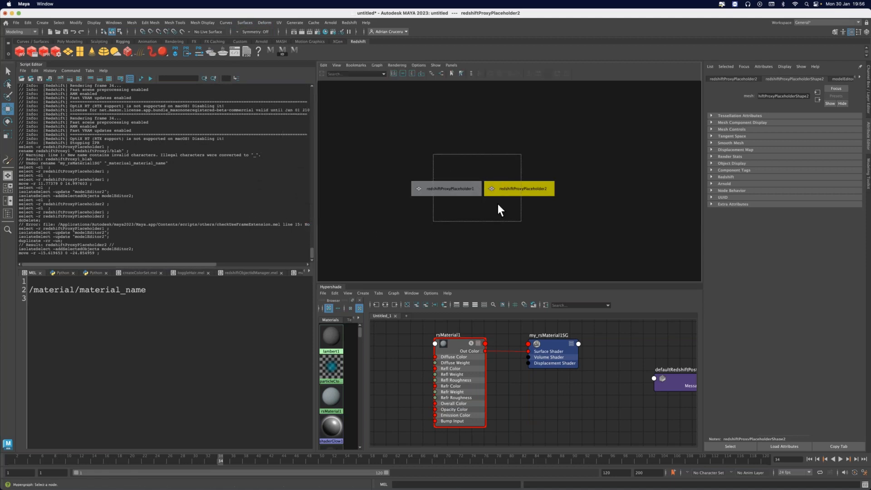
{"action": "left_click", "coordinate": [435, 64]}
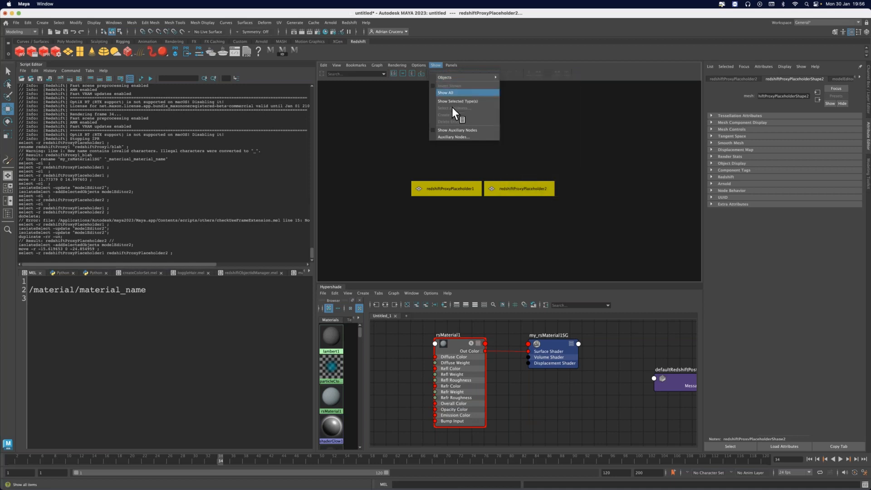
{"action": "mouse_move", "coordinate": [458, 76]}
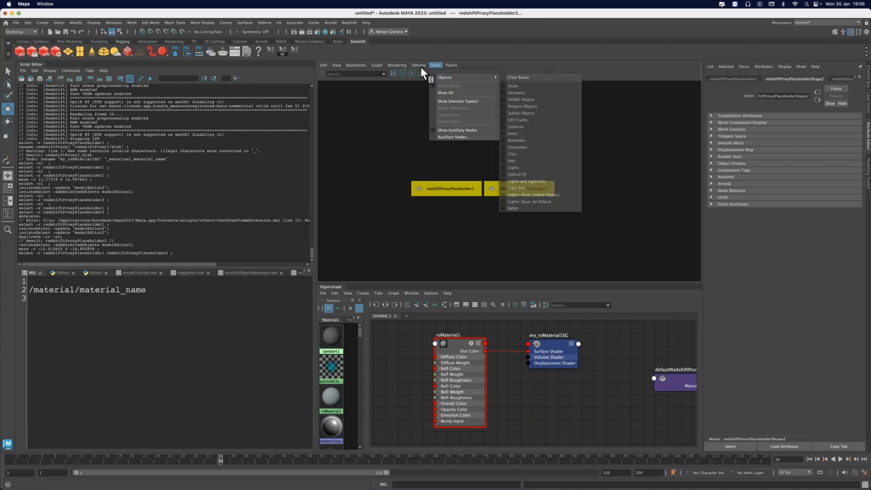
{"action": "mouse_move", "coordinate": [418, 64]}
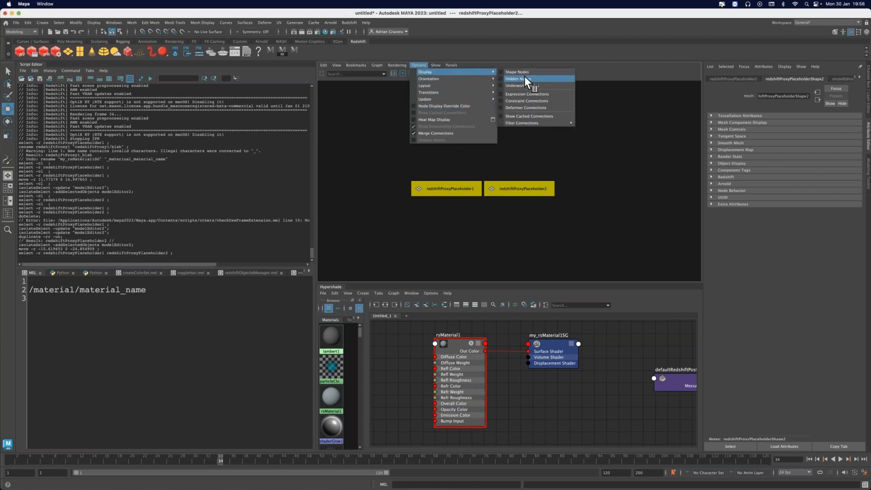
{"action": "left_click", "coordinate": [525, 79]}
{"action": "left_click", "coordinate": [602, 164]}
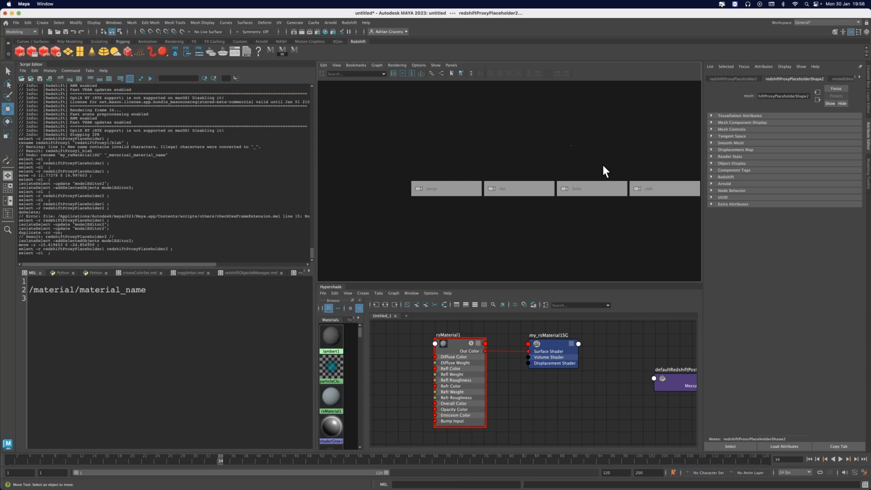
Select both proxy placeholder nodes in the Hypergraph and enable the display of shape nodes.
{"action": "middle_click_drag", "start_coordinate": [681, 196], "coordinate": [485, 176], "text": "alt"}
{"action": "right_click_drag", "start_coordinate": [587, 177], "coordinate": [563, 176], "text": "alt"}
{"action": "middle_click_drag", "start_coordinate": [599, 175], "coordinate": [575, 184], "text": "alt"}
{"action": "scroll", "coordinate": [552, 182], "scroll_direction": "up", "scroll_amount": 2}
{"action": "left_click_drag", "start_coordinate": [528, 145], "coordinate": [612, 208]}
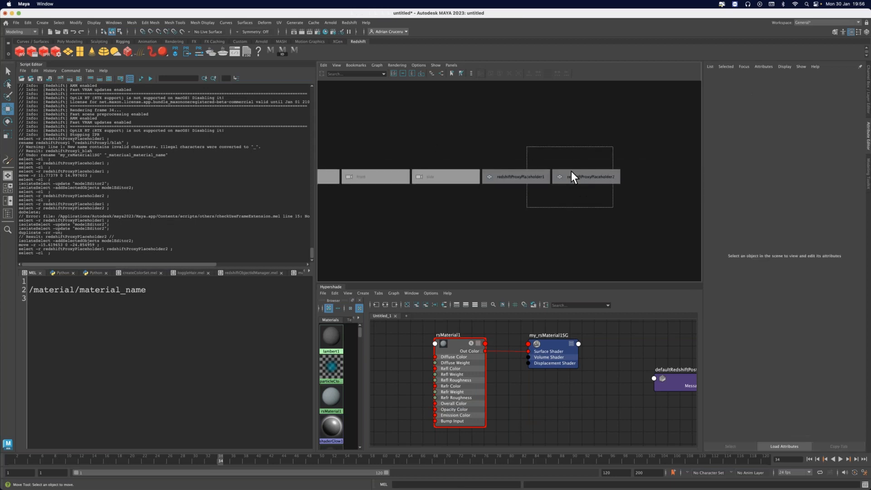
{"action": "left_click", "coordinate": [446, 64]}
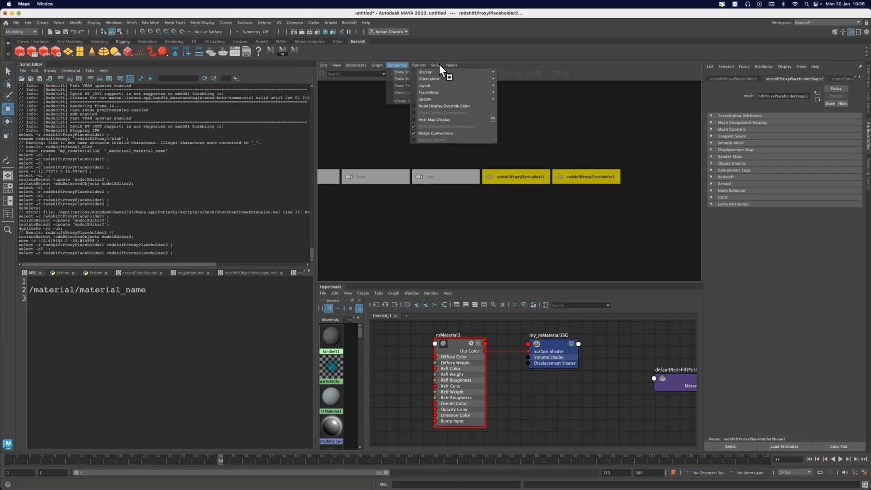
{"action": "mouse_move", "coordinate": [425, 72]}
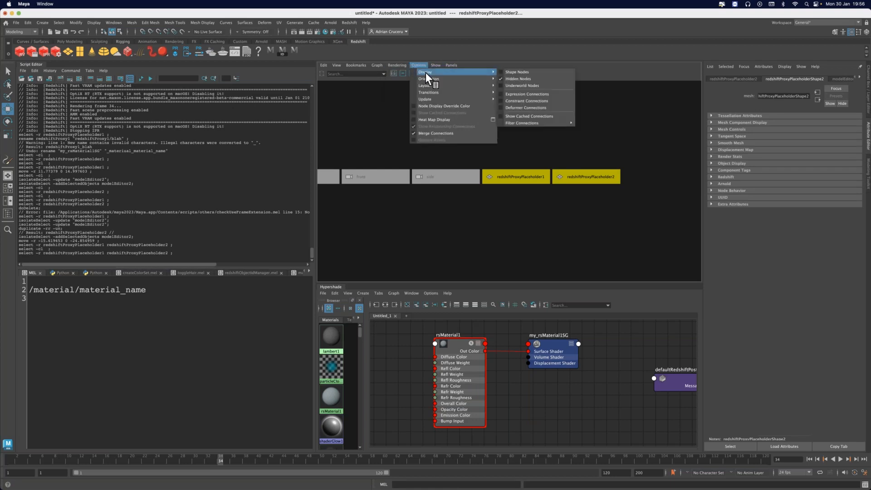
{"action": "left_click", "coordinate": [526, 69]}
{"action": "left_click", "coordinate": [681, 228]}
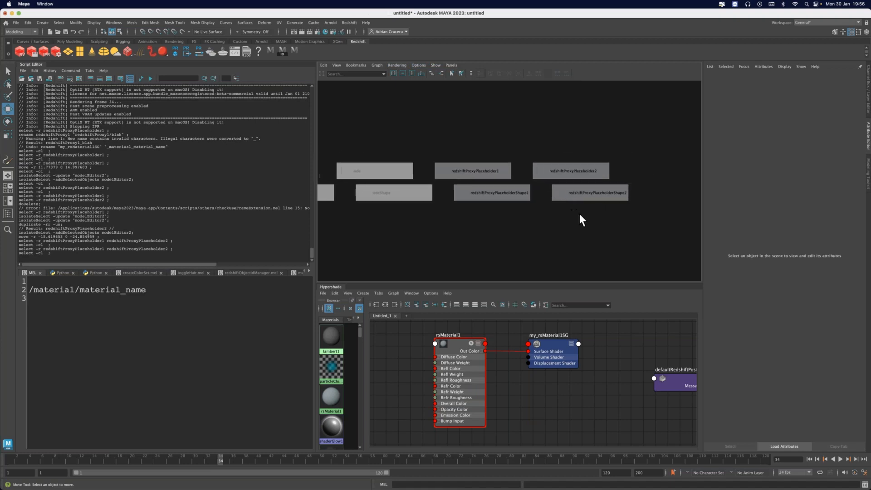
Inspect the transform and shape nodes of the two proxy placeholders in the Hypergraph.
{"action": "left_click", "coordinate": [501, 195]}
{"action": "left_click", "coordinate": [494, 170]}
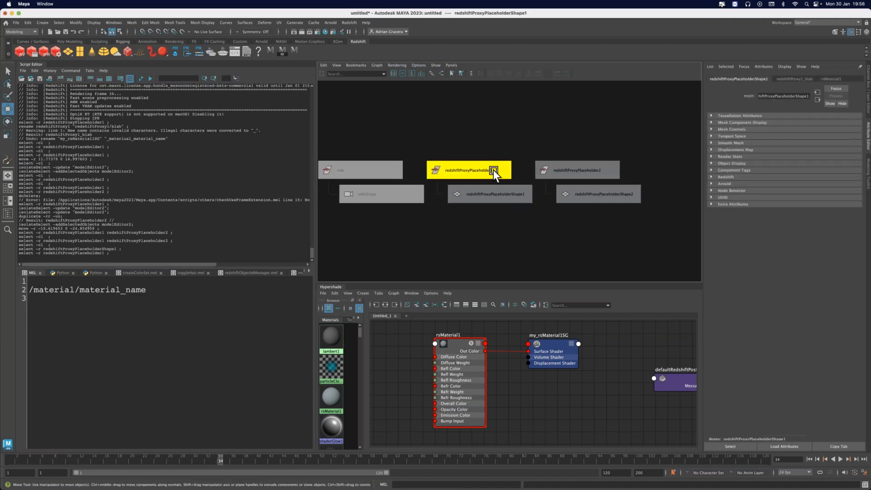
{"action": "left_click", "coordinate": [556, 168]}
{"action": "left_click_drag", "start_coordinate": [487, 149], "coordinate": [554, 172]}
{"action": "left_click_drag", "start_coordinate": [506, 211], "coordinate": [579, 194]}
{"action": "left_click", "coordinate": [532, 207]}
{"action": "left_click", "coordinate": [515, 193]}
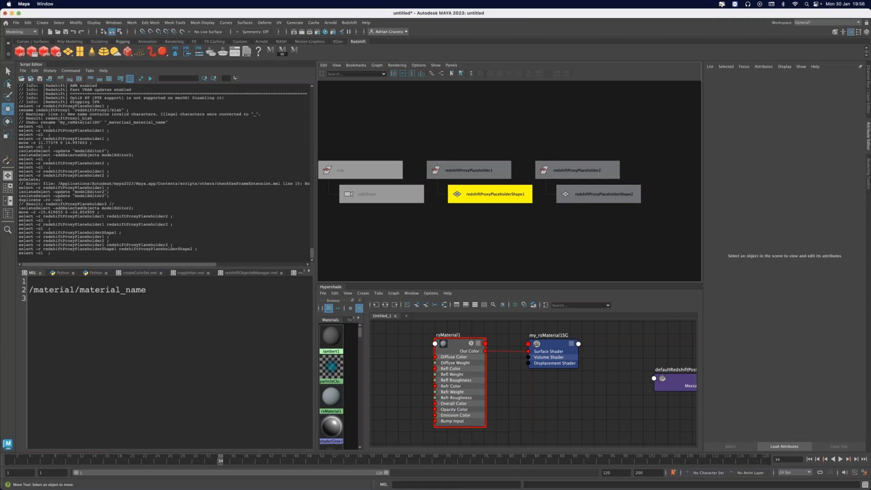
Compare the Redshift proxy node attributes connected to the two placeholder shapes.
{"action": "left_click", "coordinate": [599, 194]}
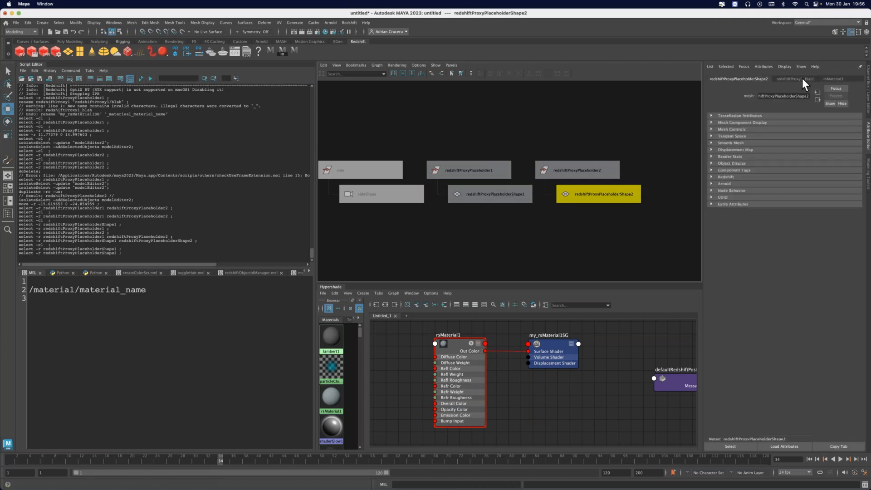
{"action": "left_click", "coordinate": [799, 79]}
{"action": "left_click", "coordinate": [520, 195]}
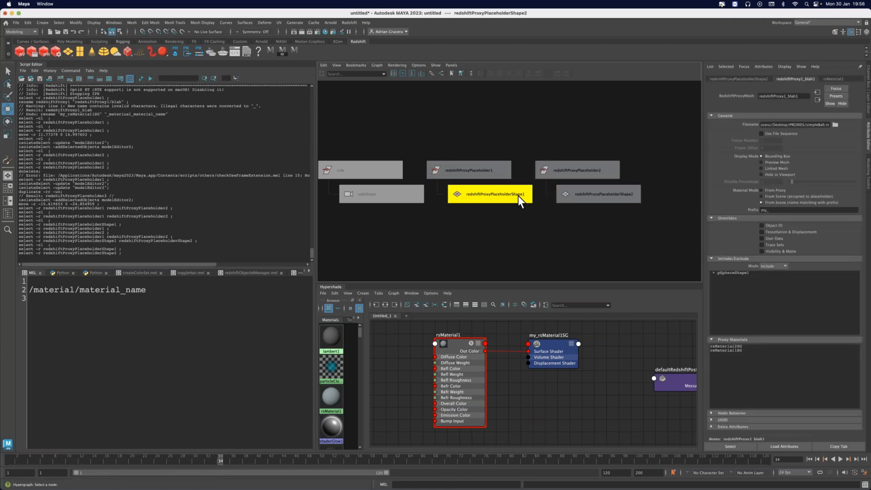
{"action": "left_click", "coordinate": [604, 194]}
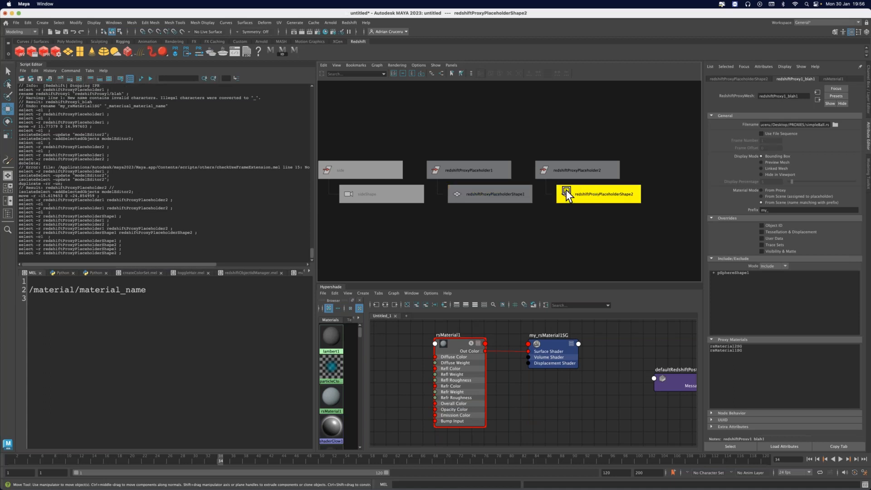
{"action": "left_click", "coordinate": [517, 194]}
{"action": "left_click", "coordinate": [592, 219]}
{"action": "left_click", "coordinate": [573, 170]}
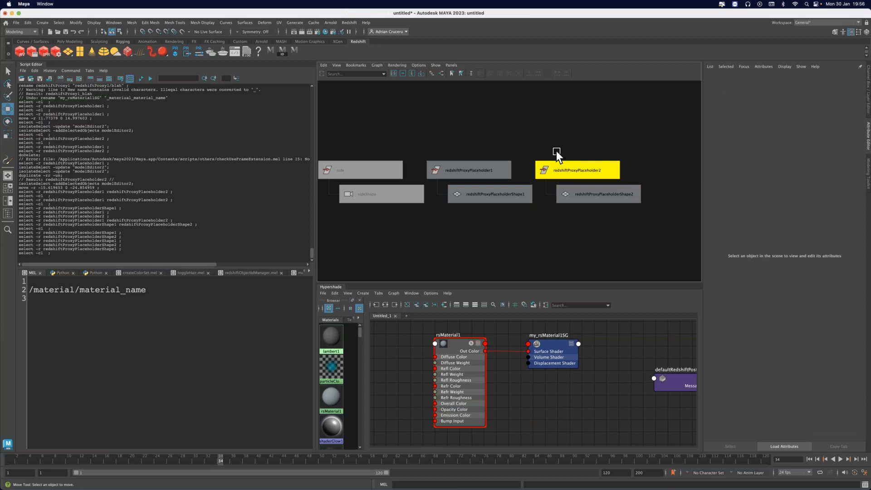
{"action": "left_click", "coordinate": [500, 195]}
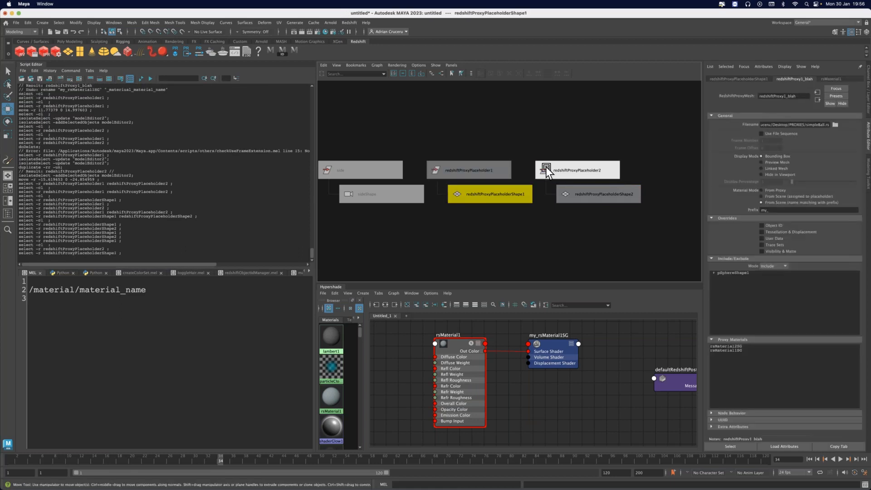
Delete the second proxy placeholder together with its shape node, and return to the perspective view.
{"action": "left_click_drag", "start_coordinate": [564, 140], "coordinate": [612, 208]}
{"action": "key", "text": "Delete"}
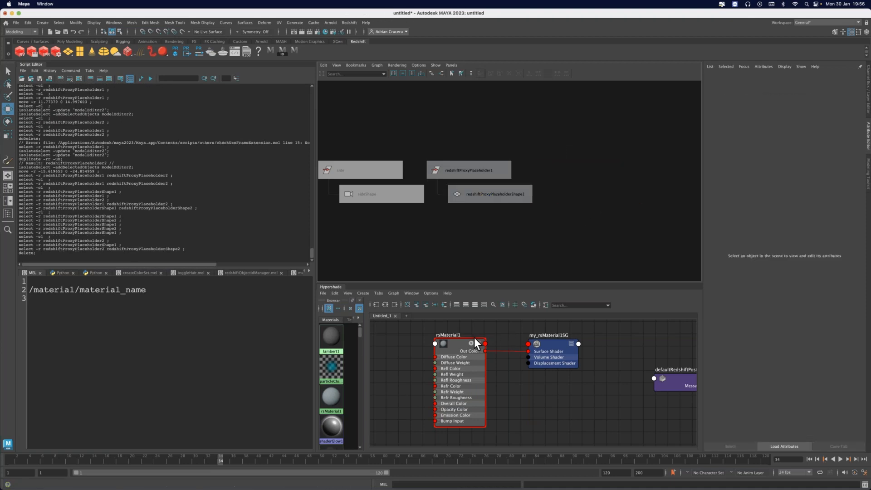
{"action": "key", "text": "space"}
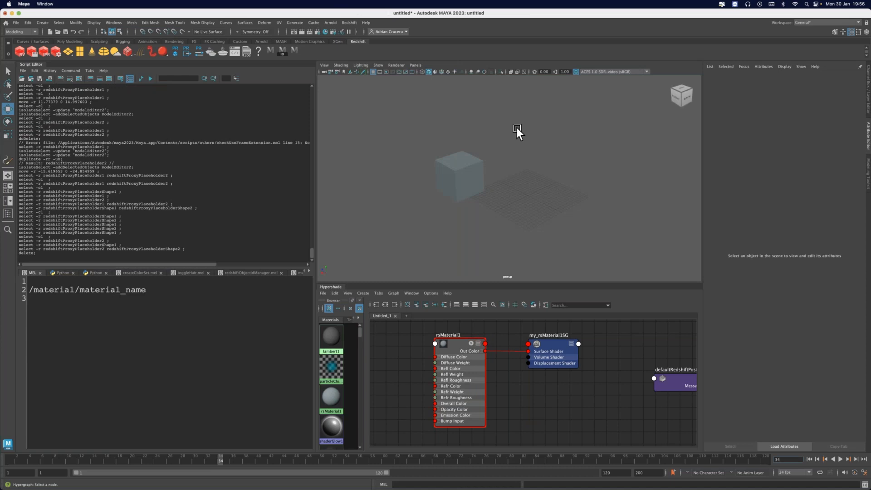
Duplicate the remaining placeholder using Duplicate Special with Duplicate input graph disabled and Duplicate input connections enabled.
{"action": "left_click", "coordinate": [457, 162]}
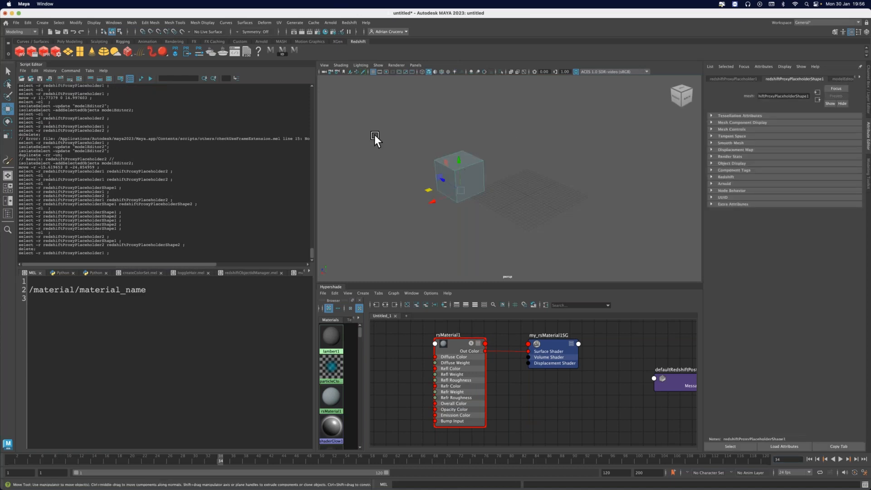
{"action": "left_click", "coordinate": [28, 22]}
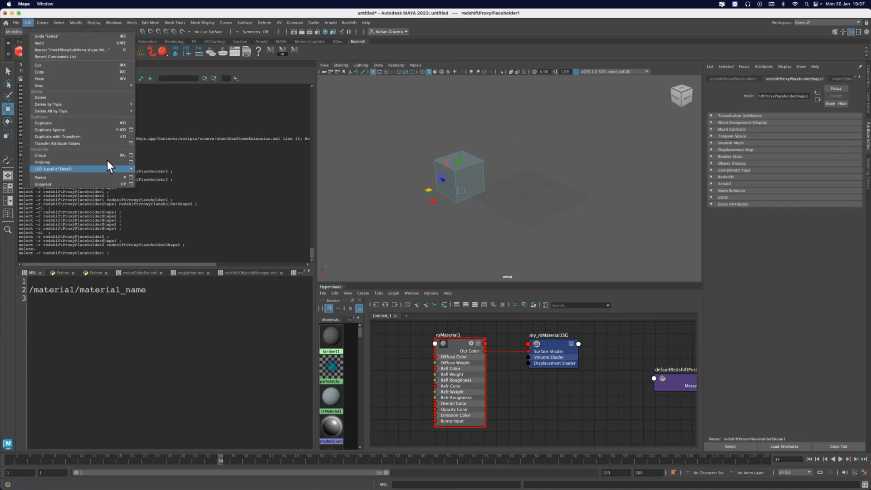
{"action": "left_click", "coordinate": [131, 129]}
{"action": "left_click", "coordinate": [238, 192]}
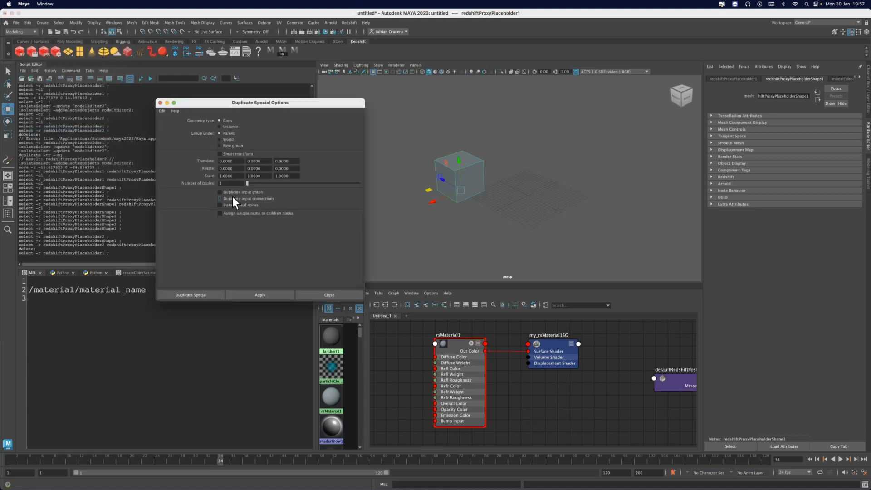
{"action": "left_click", "coordinate": [233, 197]}
{"action": "left_click", "coordinate": [259, 295]}
{"action": "left_click", "coordinate": [330, 295]}
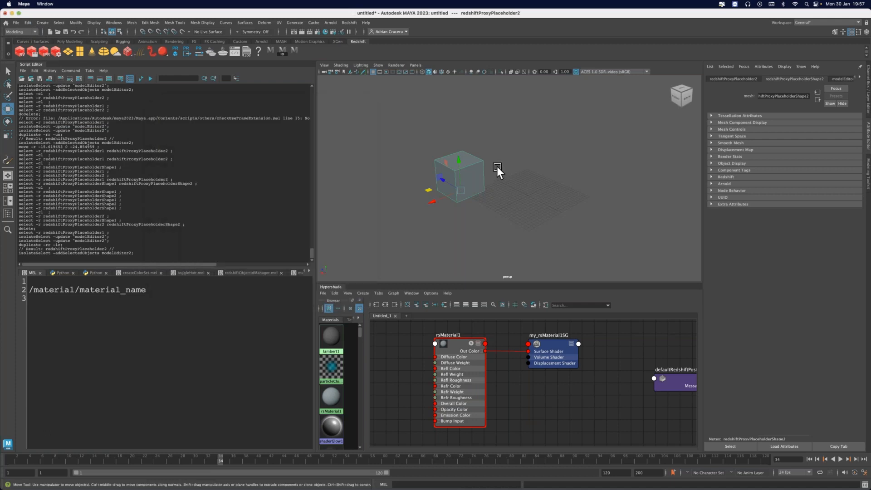
Separate the overlapping placeholders, placing the original near the middle of the grid and the copy beside it.
{"action": "left_click", "coordinate": [448, 190]}
{"action": "left_click_drag", "start_coordinate": [448, 189], "coordinate": [482, 199]}
{"action": "left_click", "coordinate": [551, 209]}
{"action": "left_click", "coordinate": [537, 188]}
Inspect the transform and shape nodes of the original placeholder and its copy in the Hypergraph.
{"action": "key", "text": "space"}
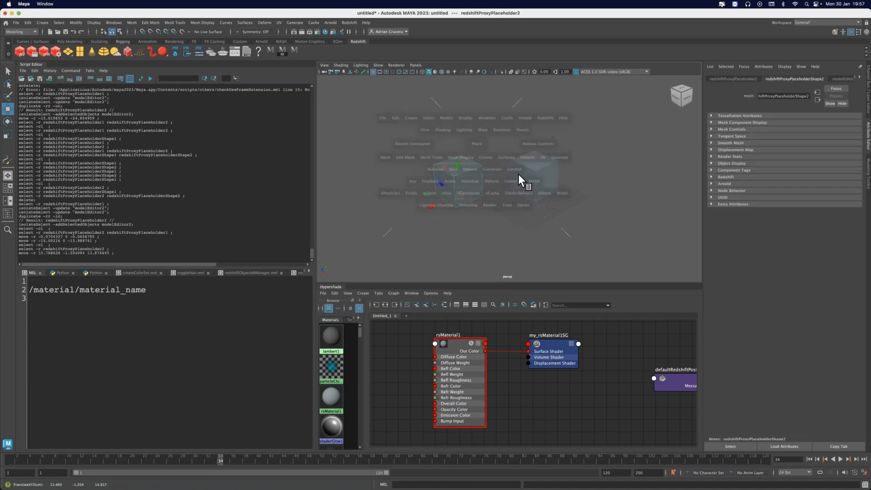
{"action": "left_click_drag", "start_coordinate": [519, 174], "coordinate": [487, 184]}
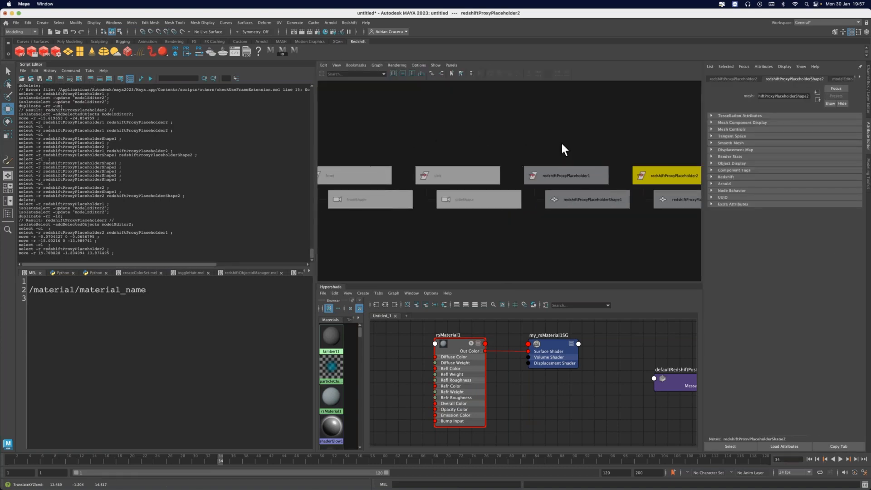
{"action": "middle_click_drag", "start_coordinate": [605, 150], "coordinate": [580, 145], "text": "alt"}
{"action": "middle_click_drag", "start_coordinate": [584, 196], "coordinate": [565, 196], "text": "alt"}
{"action": "left_click_drag", "start_coordinate": [468, 123], "coordinate": [617, 225]}
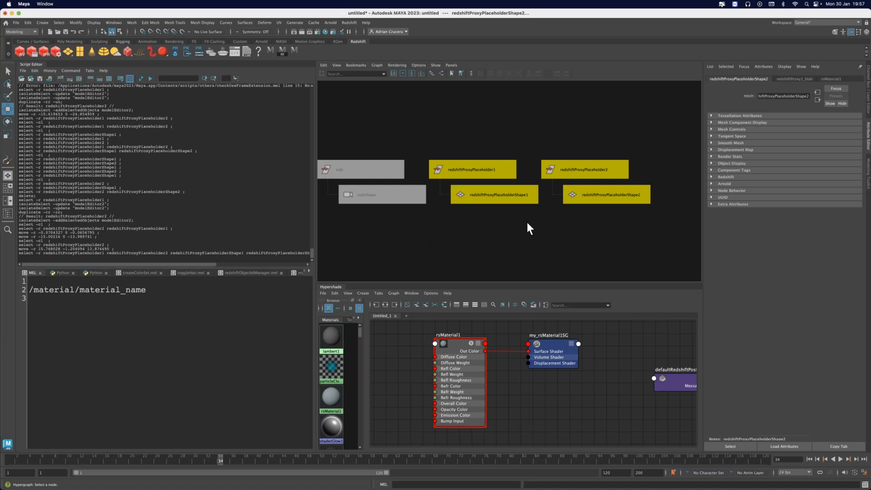
{"action": "left_click_drag", "start_coordinate": [535, 222], "coordinate": [615, 186]}
Return to the perspective view and examine the proxy node settings of the original placeholder, selecting it alone and together with its copy.
{"action": "key", "text": "space"}
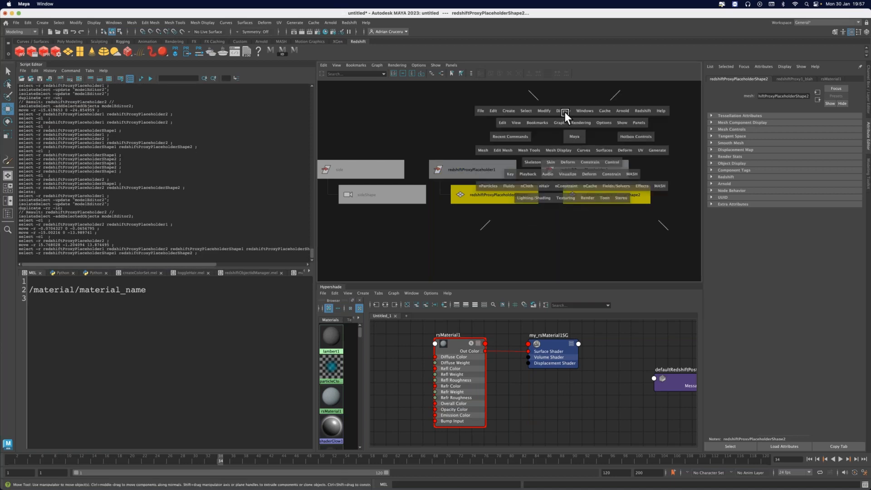
{"action": "left_click_drag", "start_coordinate": [565, 112], "coordinate": [558, 111]}
{"action": "left_click", "coordinate": [527, 193]}
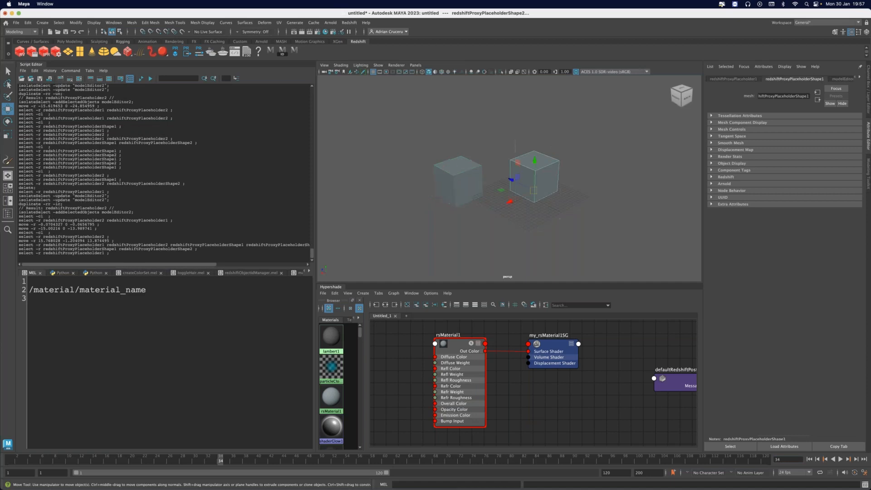
{"action": "left_click", "coordinate": [859, 77]}
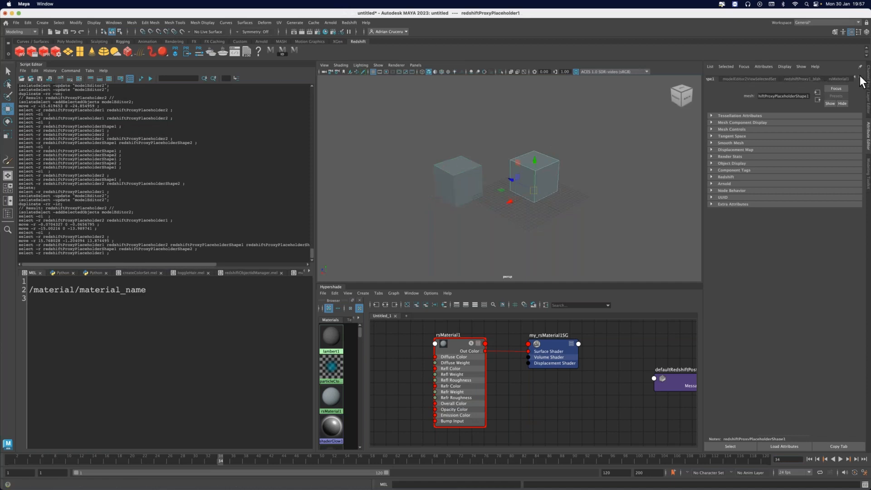
{"action": "left_click", "coordinate": [808, 77]}
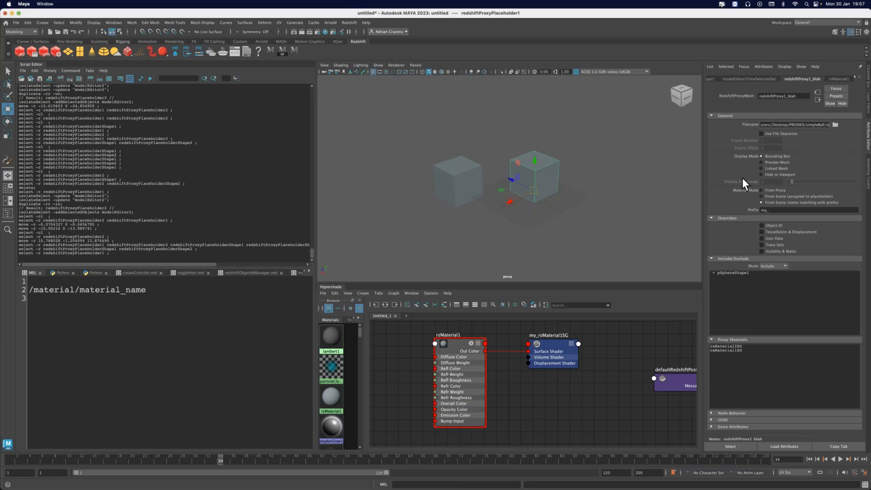
{"action": "left_click", "coordinate": [625, 184]}
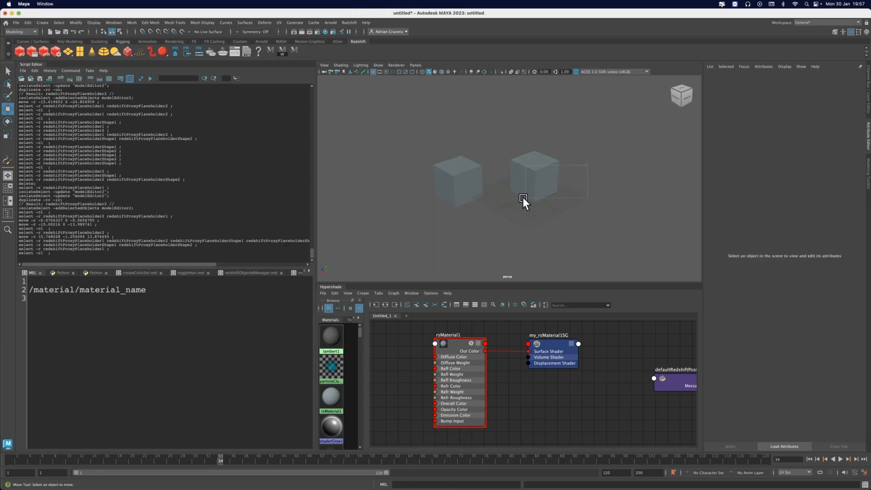
{"action": "left_click_drag", "start_coordinate": [523, 198], "coordinate": [522, 202]}
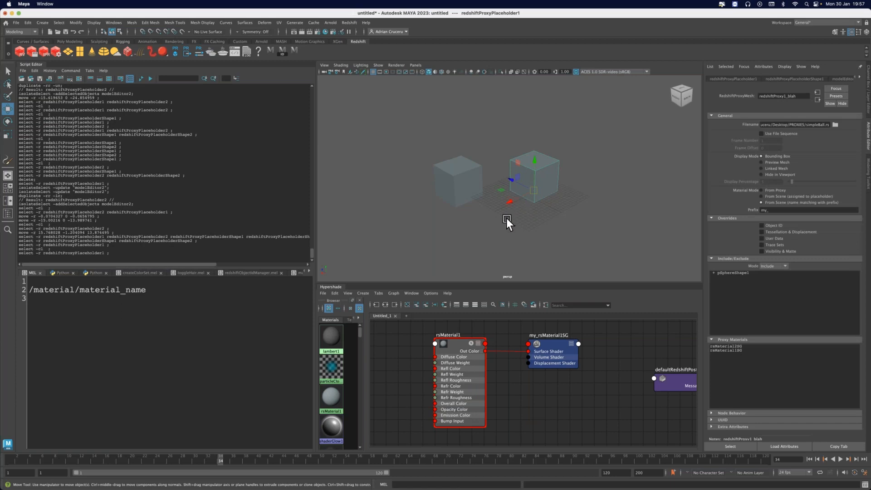
{"action": "left_click_drag", "start_coordinate": [406, 126], "coordinate": [573, 212]}
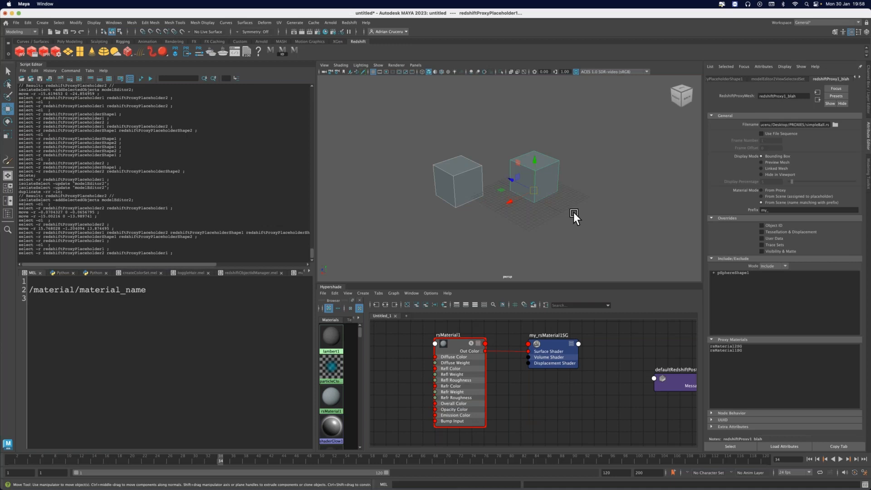
{"action": "left_click", "coordinate": [508, 202]}
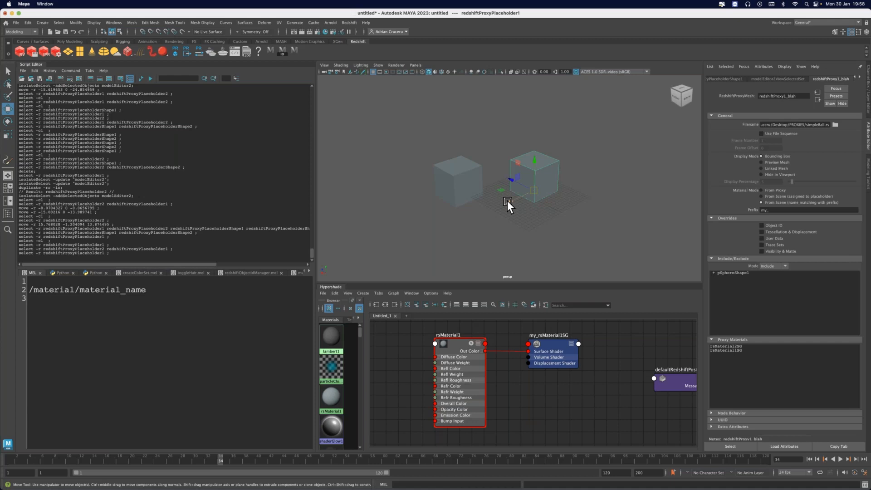
Delete both proxy placeholders from the scene.
{"action": "left_click_drag", "start_coordinate": [426, 200], "coordinate": [568, 201]}
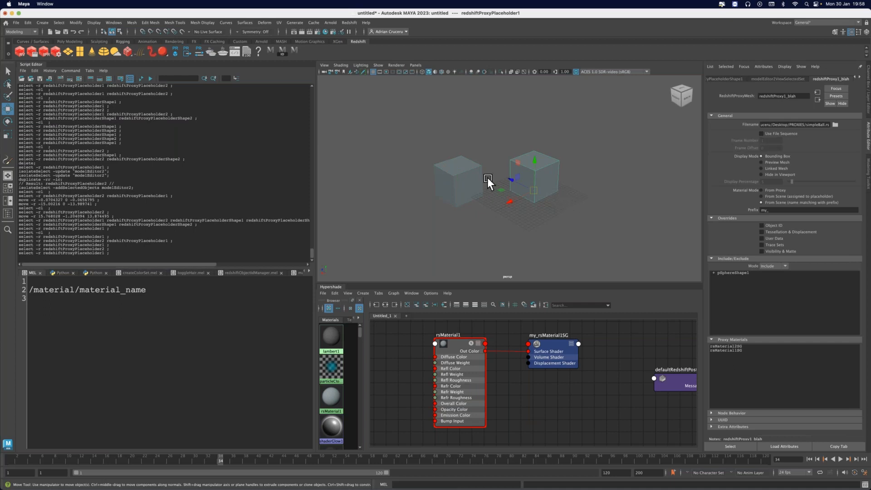
{"action": "key", "text": "Delete"}
{"action": "left_click", "coordinate": [457, 166]}
{"action": "key", "text": "Delete"}
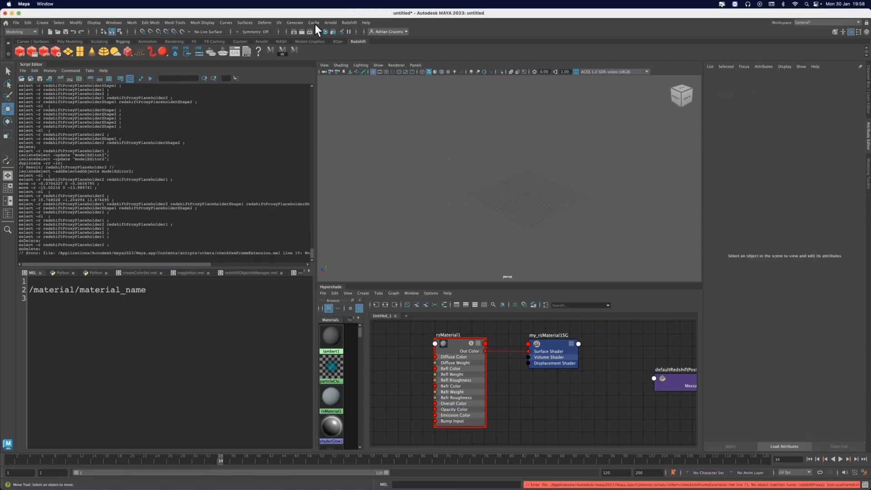
Create a Redshift volume shape without a material.
{"action": "left_click", "coordinate": [349, 23]}
{"action": "mouse_move", "coordinate": [386, 66]}
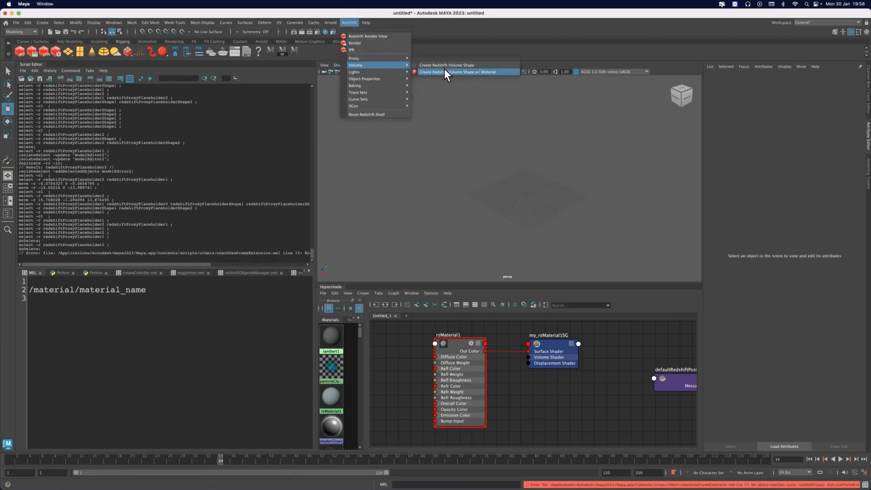
{"action": "left_click", "coordinate": [449, 65]}
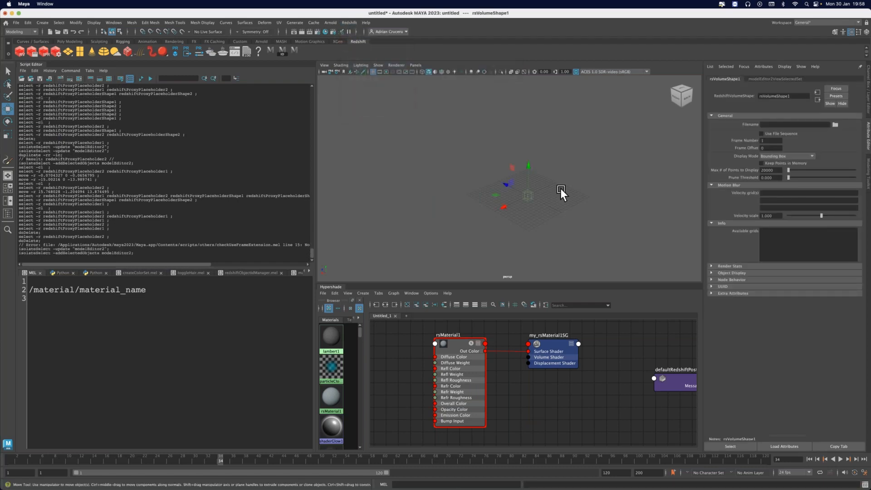
Duplicate the volume using Duplicate Special with Duplicate input graph enabled, and move the copy away from the original toward the grid's edge.
{"action": "key", "text": "space"}
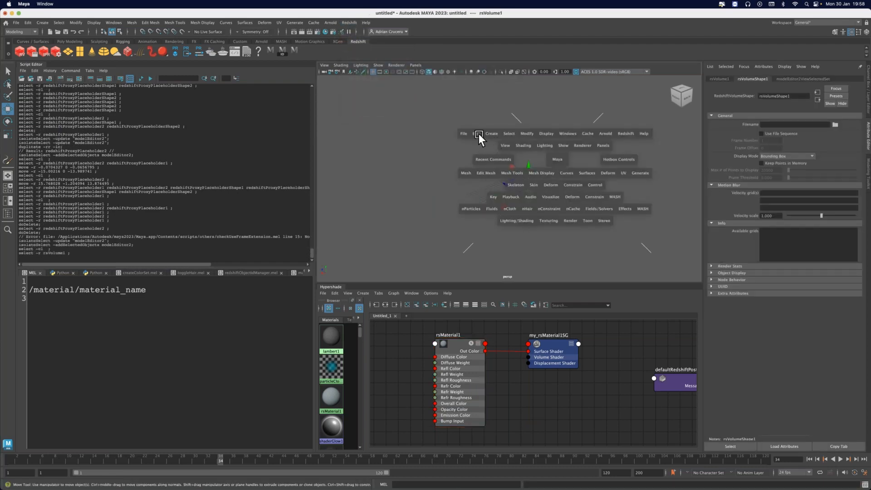
{"action": "left_click", "coordinate": [475, 130]}
{"action": "mouse_move", "coordinate": [488, 133]}
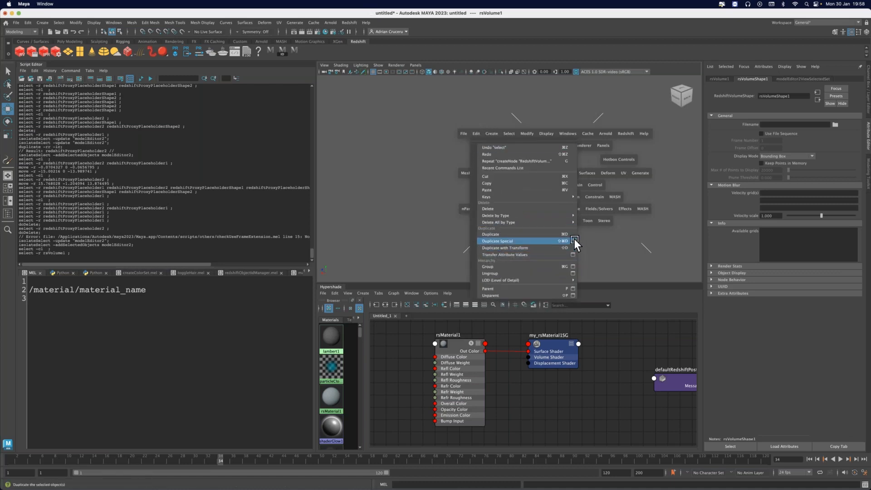
{"action": "left_click", "coordinate": [574, 240]}
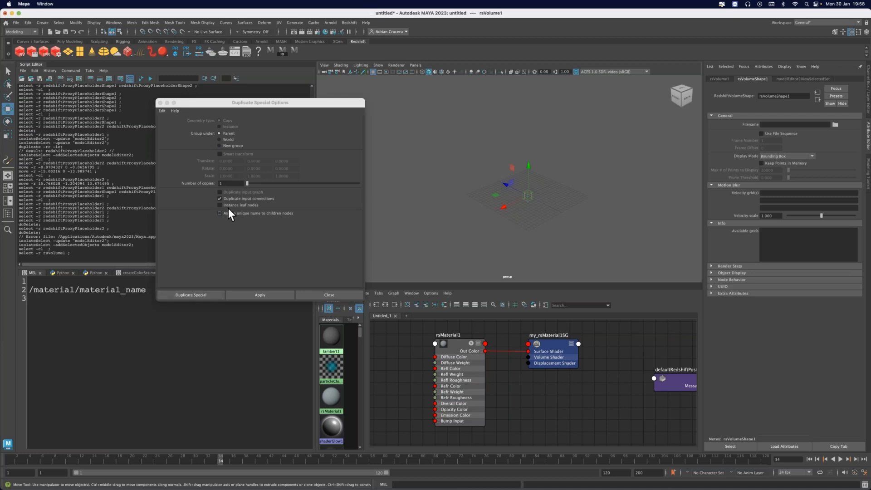
{"action": "left_click", "coordinate": [230, 192]}
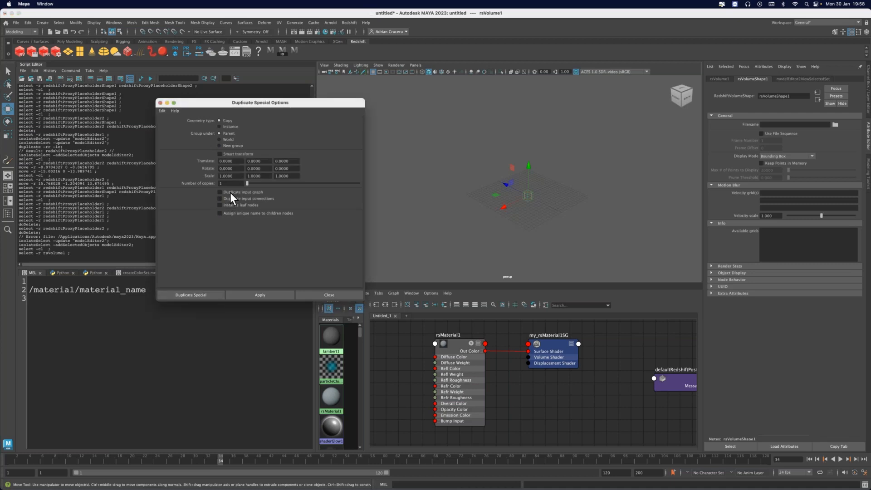
{"action": "left_click", "coordinate": [197, 295]}
{"action": "left_click_drag", "start_coordinate": [526, 193], "coordinate": [479, 198]}
{"action": "left_click", "coordinate": [488, 226]}
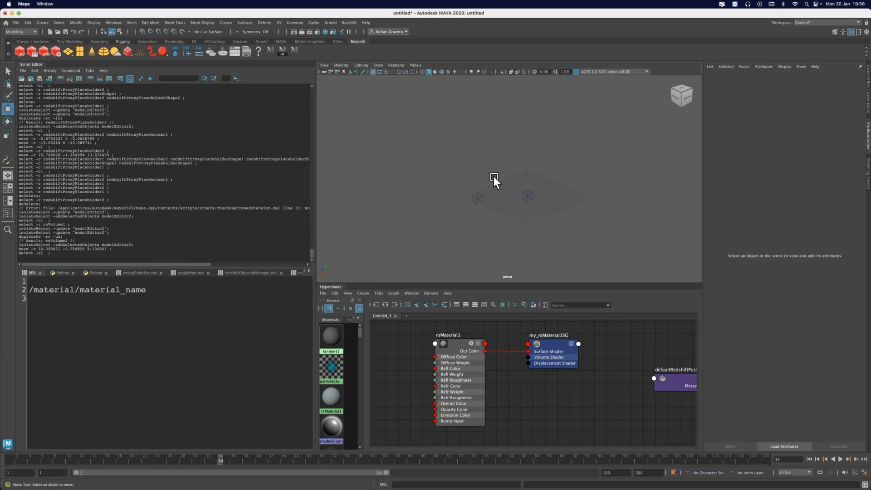
Check the copied volume's shape attributes, and delete both volumes from the scene.
{"action": "left_click", "coordinate": [478, 198]}
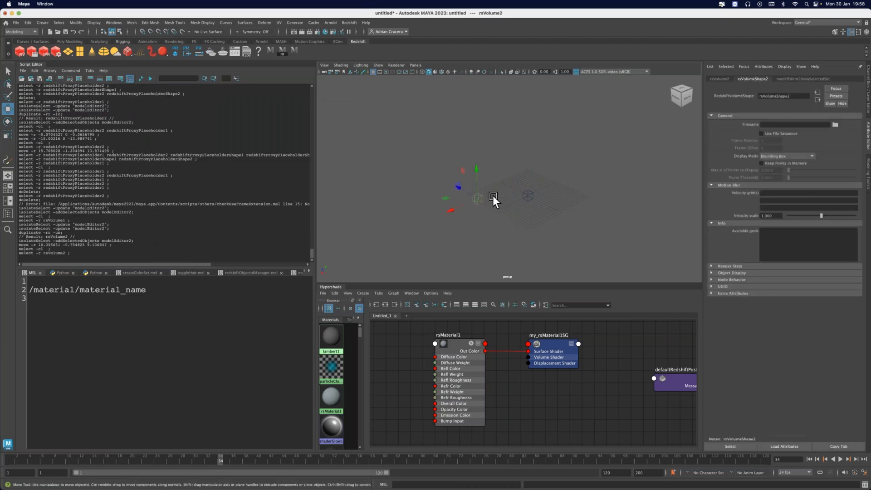
{"action": "left_click", "coordinate": [466, 208]}
{"action": "left_click_drag", "start_coordinate": [413, 155], "coordinate": [568, 230]}
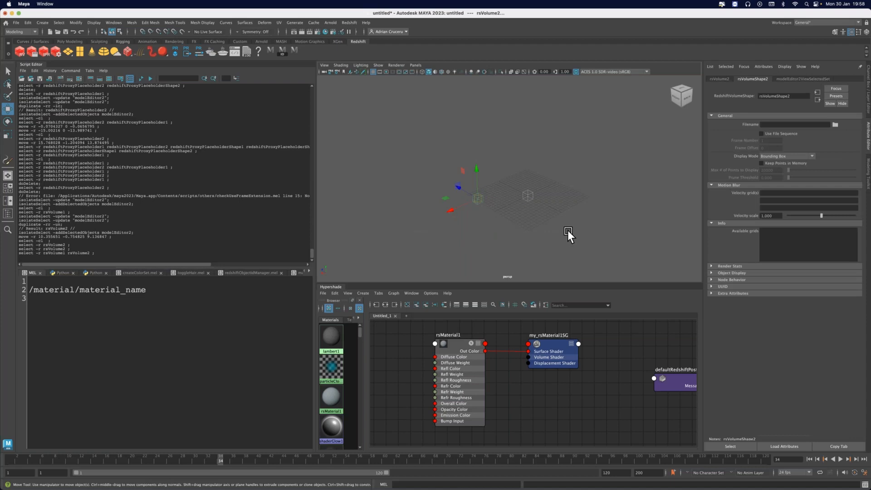
{"action": "key", "text": "Delete"}
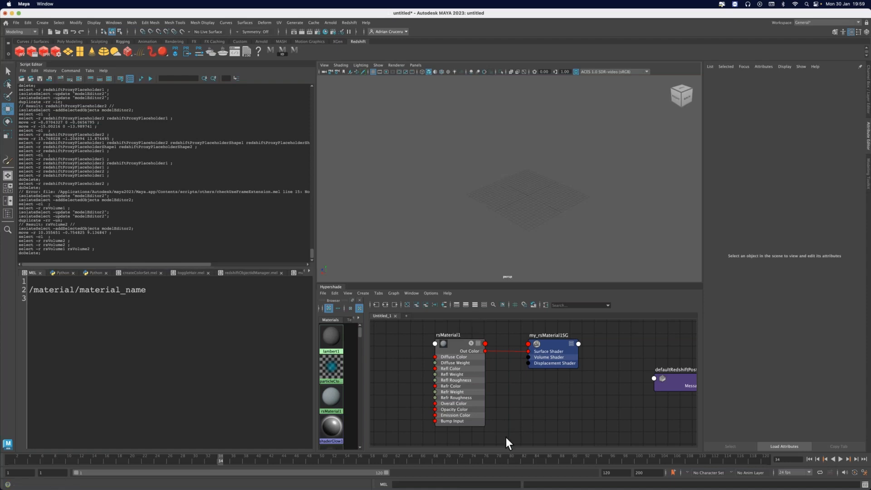
{"action": "key", "text": "q"}
{"action": "left_click_drag", "start_coordinate": [476, 152], "coordinate": [571, 227]}
{"action": "scroll", "coordinate": [549, 211], "scroll_direction": "up", "scroll_amount": 2}
{"action": "middle_click_drag", "start_coordinate": [545, 193], "coordinate": [535, 188], "text": "alt"}
{"action": "left_click_drag", "start_coordinate": [535, 187], "coordinate": [530, 191], "text": "alt"}
{"action": "mouse_move", "coordinate": [530, 191]}
{"action": "middle_mouse_down", "text": "alt"}
{"action": "mouse_move", "coordinate": [542, 189]}
{"action": "mouse_move", "coordinate": [535, 193]}
{"action": "middle_mouse_up", "text": "alt"}
{"action": "left_click_drag", "start_coordinate": [536, 193], "coordinate": [530, 191], "text": "alt"}
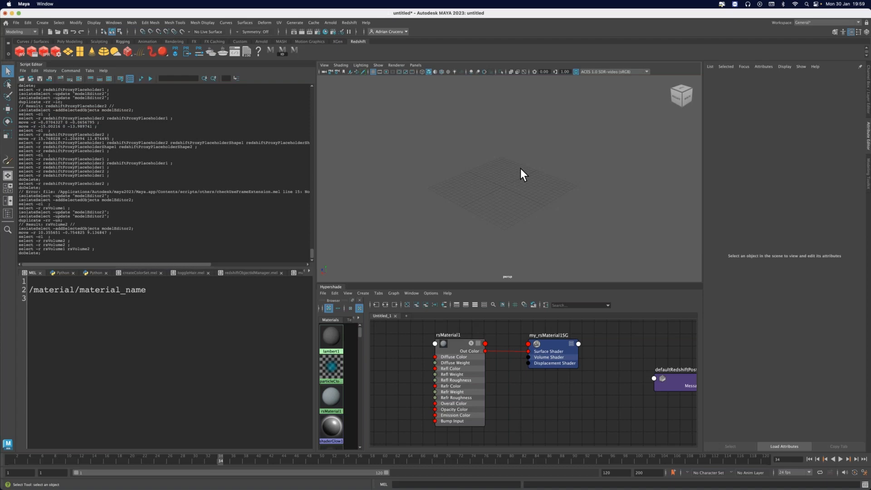
Delete the /material/material_name line from the MEL script in the Script Editor.
{"action": "triple_click", "coordinate": [166, 291]}
{"action": "key", "text": "BackSpace"}
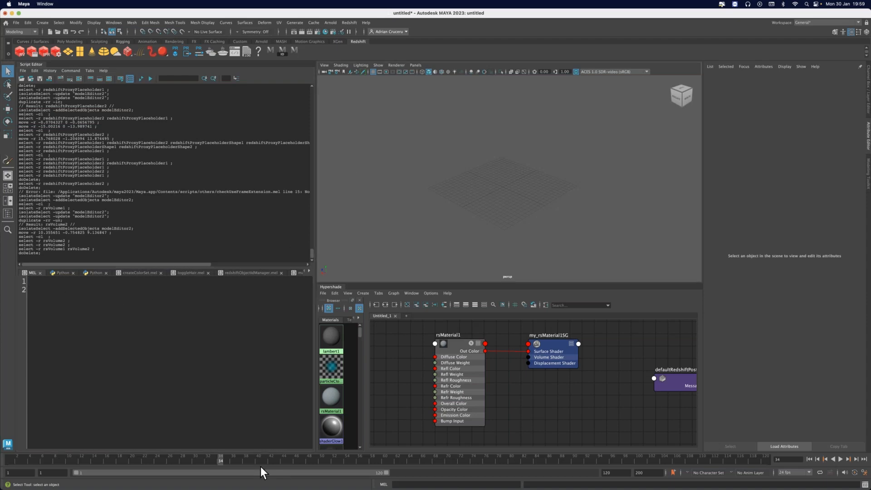
{"action": "mouse_move", "coordinate": [230, 484]}
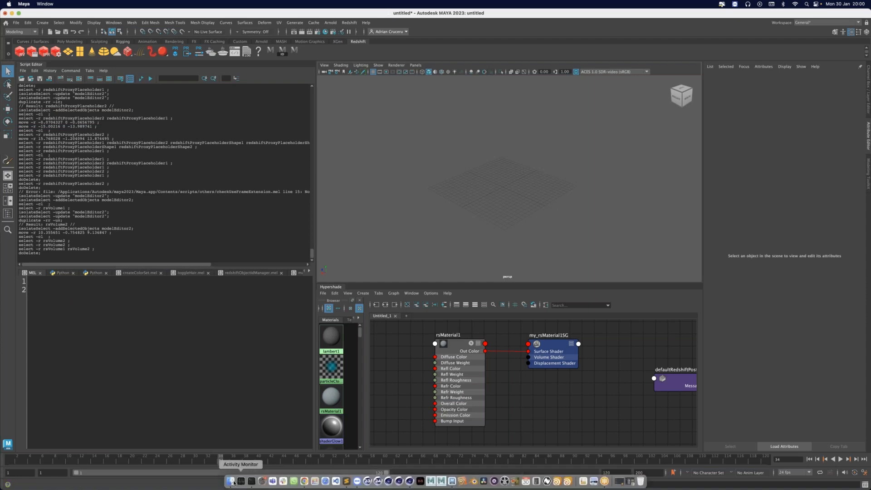
{"action": "left_click", "coordinate": [231, 482]}
{"action": "left_click_drag", "start_coordinate": [363, 201], "coordinate": [509, 164]}
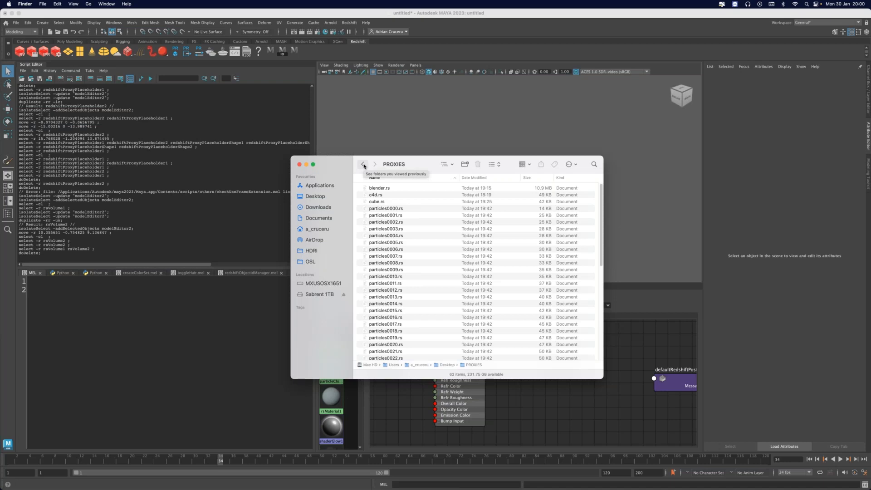
{"action": "left_click", "coordinate": [299, 165]}
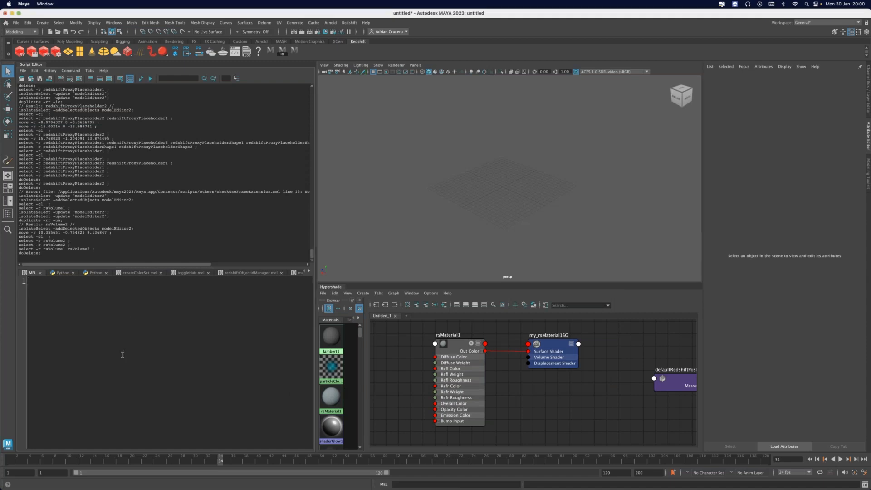
Write system("set") in the MEL script and execute it to list the environment variables.
{"action": "type", "text": "system"}
{"action": "type", "text": "()"}
{"action": "type", "text": "\"set\""}
{"action": "left_click", "coordinate": [141, 79]}
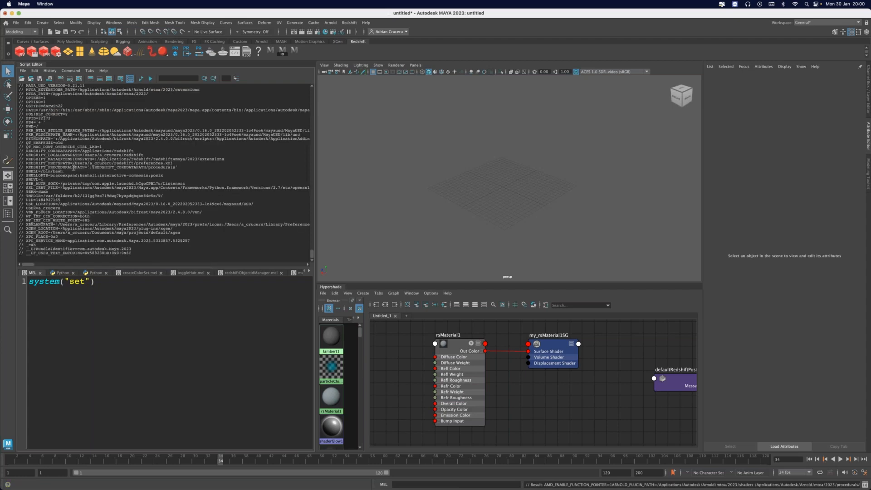
Find the MAYA_MODULE_PATH line in the Script Editor output and highlight it.
{"action": "scroll", "coordinate": [71, 161], "scroll_direction": "up", "scroll_amount": 5}
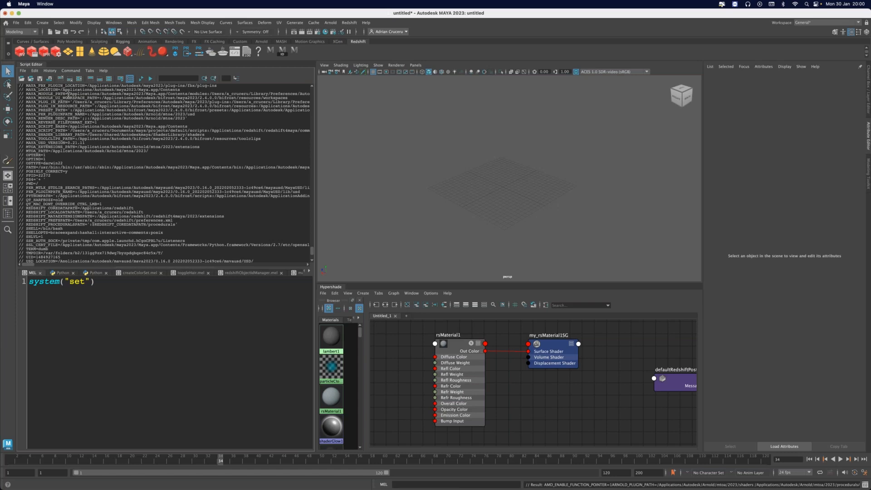
{"action": "triple_click", "coordinate": [67, 94]}
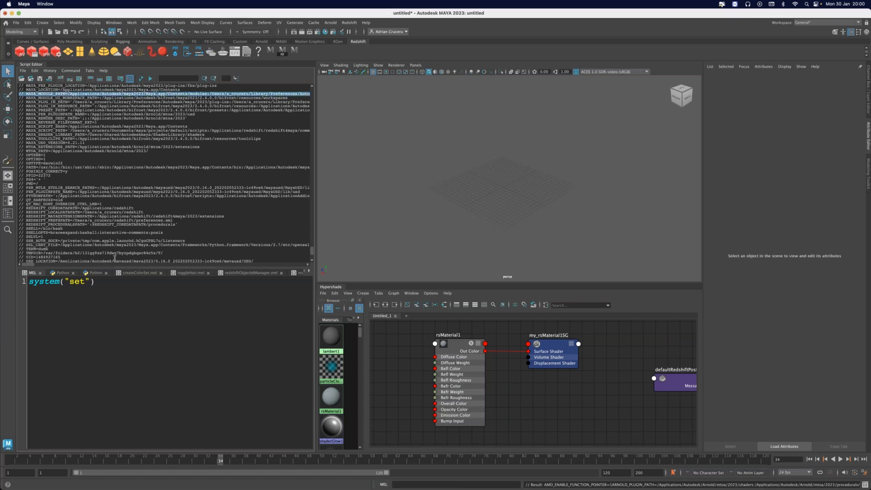
{"action": "mouse_move", "coordinate": [36, 263]}
{"action": "left_mouse_down"}
{"action": "mouse_move", "coordinate": [52, 263]}
{"action": "mouse_move", "coordinate": [31, 262]}
{"action": "left_mouse_up"}
Switch to Finder and open the maya2023 folder inside Applications/Autodesk.
{"action": "mouse_move", "coordinate": [202, 489]}
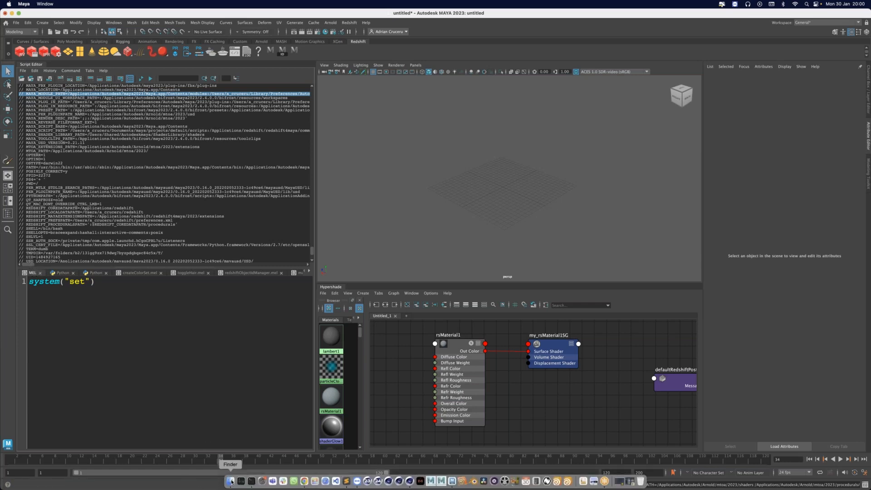
{"action": "left_click", "coordinate": [231, 482]}
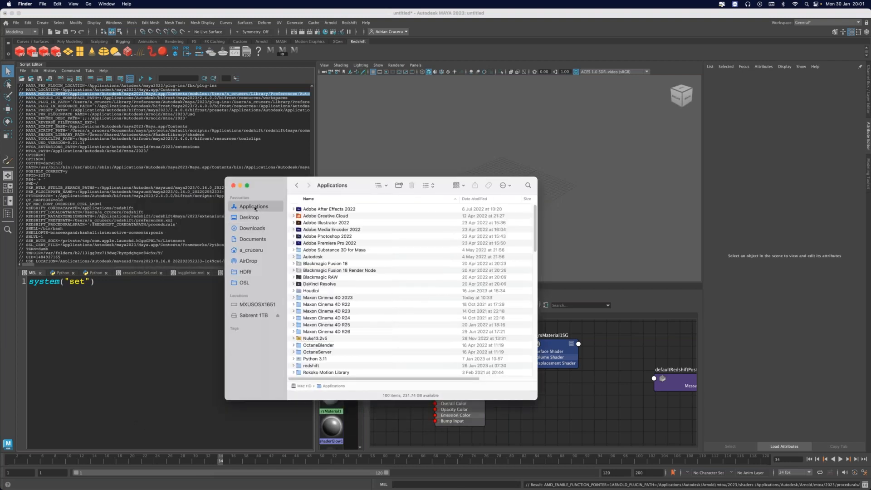
{"action": "left_click", "coordinate": [116, 293]}
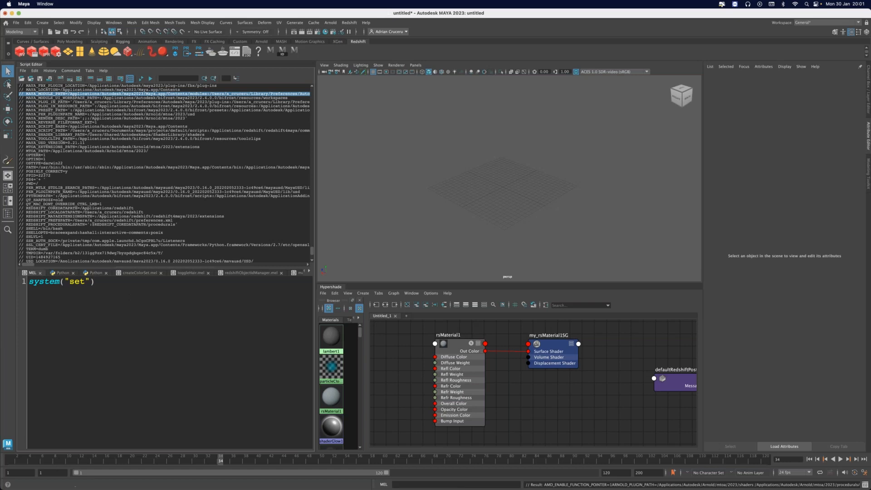
{"action": "mouse_move", "coordinate": [150, 489]}
{"action": "left_click", "coordinate": [233, 484]}
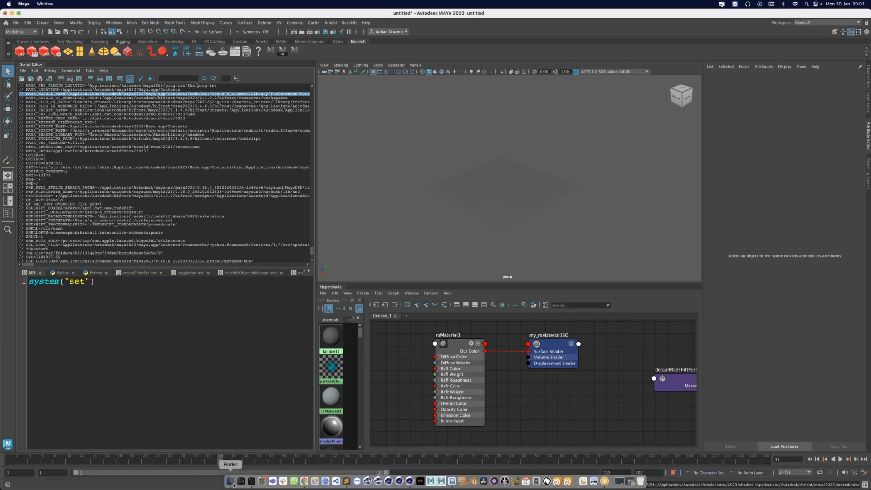
{"action": "left_click_drag", "start_coordinate": [377, 185], "coordinate": [431, 170]}
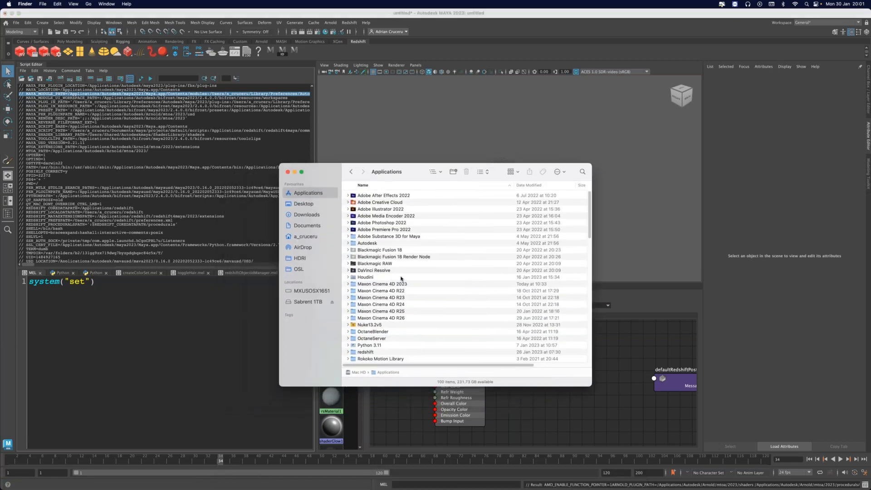
{"action": "scroll", "coordinate": [387, 274], "scroll_direction": "down", "scroll_amount": 1}
{"action": "scroll", "coordinate": [387, 274], "scroll_direction": "down", "scroll_amount": 1}
{"action": "double_click", "coordinate": [387, 233]}
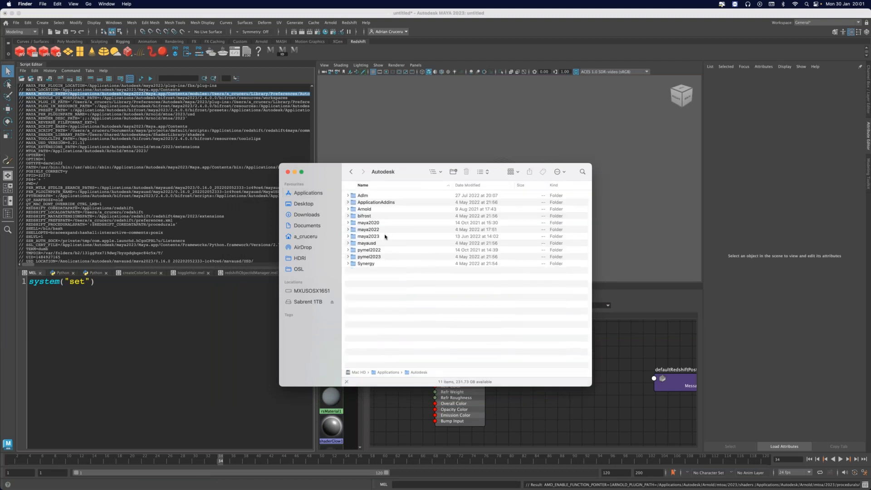
{"action": "double_click", "coordinate": [386, 237]}
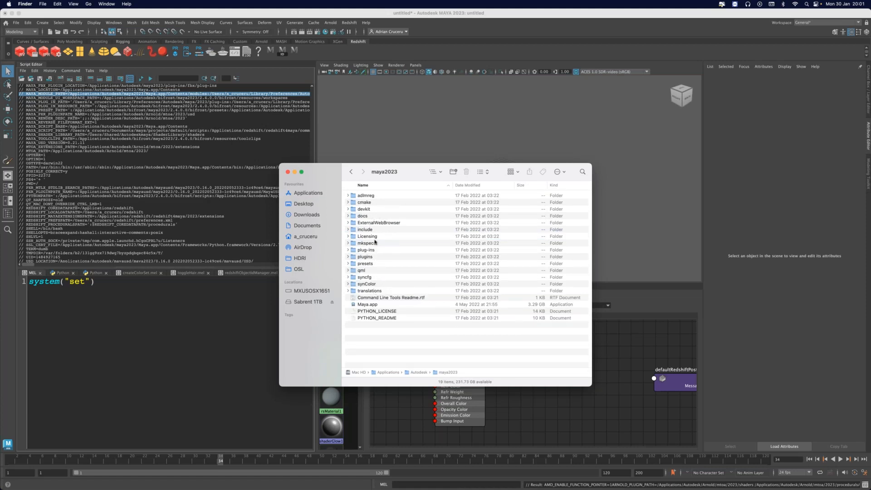
Show the package contents of Maya.app, open Contents/modules and select redshift4maya.mod.
{"action": "left_click", "coordinate": [373, 305]}
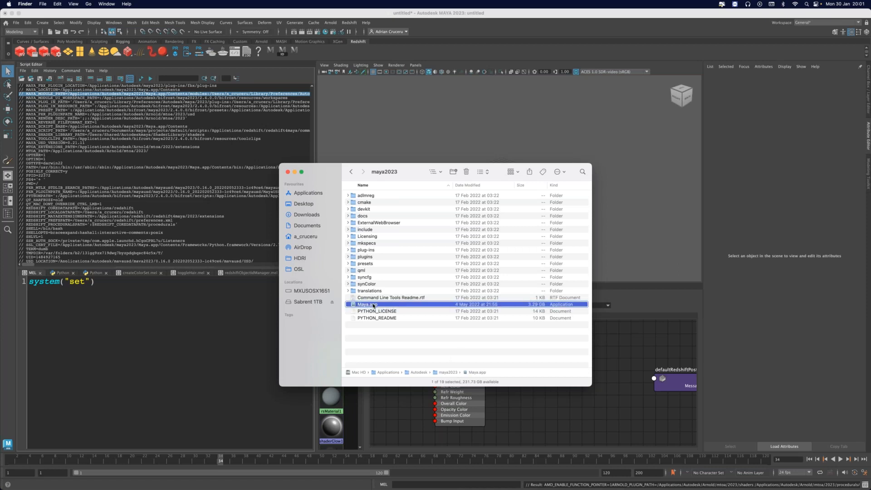
{"action": "right_click", "coordinate": [373, 305]}
{"action": "left_click", "coordinate": [395, 319]}
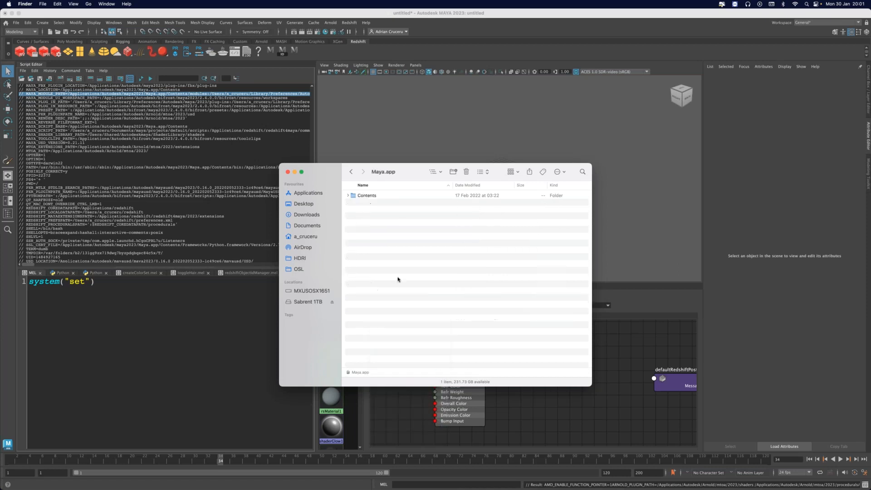
{"action": "double_click", "coordinate": [369, 196]}
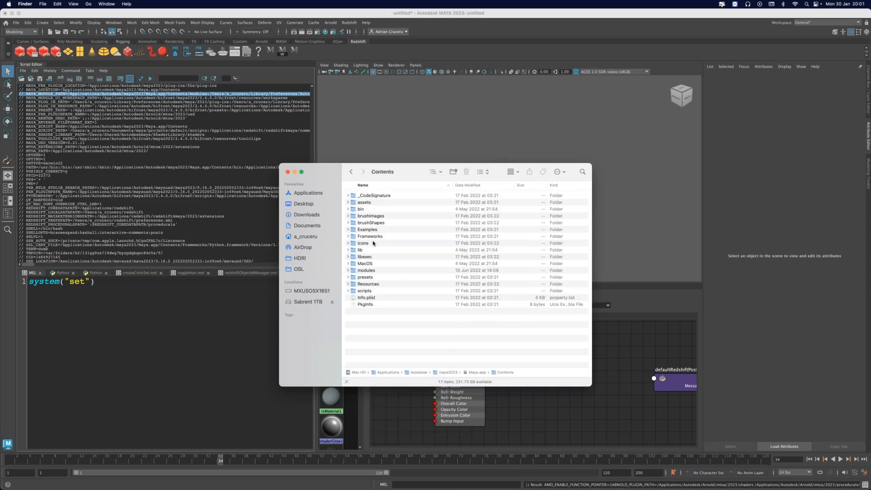
{"action": "double_click", "coordinate": [367, 273]}
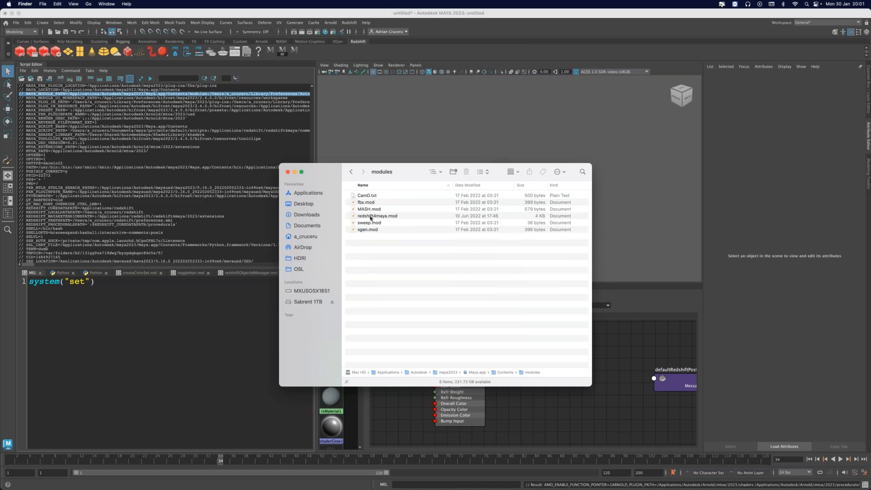
{"action": "left_click", "coordinate": [371, 217]}
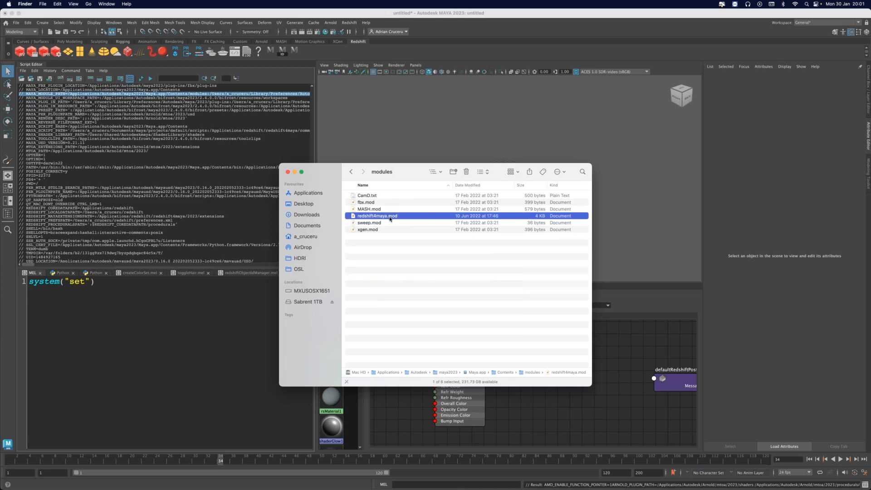
Open a second Finder window beside the modules folder and go to Applications/redshift/redshift4maya.
{"action": "left_click_drag", "start_coordinate": [407, 180], "coordinate": [352, 141]}
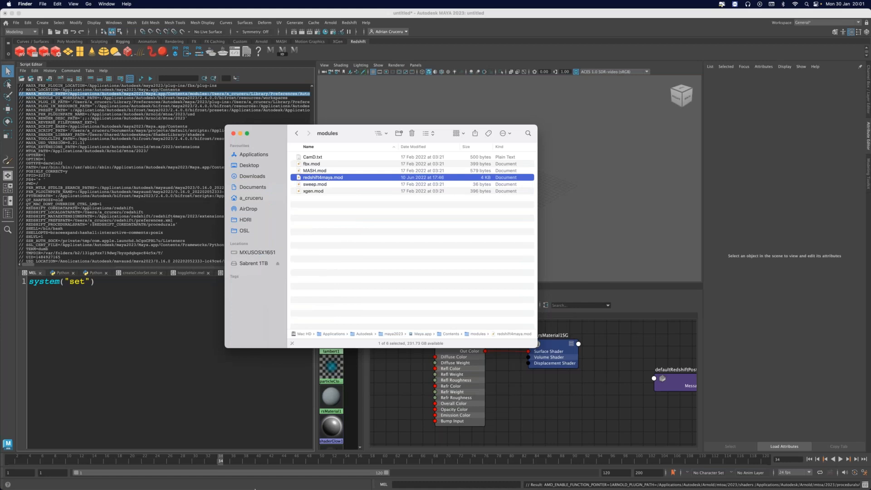
{"action": "mouse_move", "coordinate": [254, 486]}
{"action": "key", "text": "super+n"}
{"action": "left_click_drag", "start_coordinate": [360, 181], "coordinate": [535, 182]}
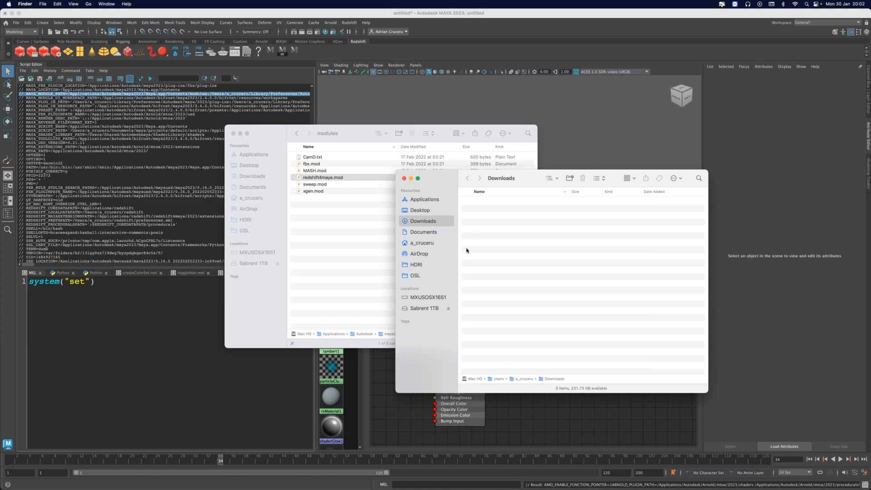
{"action": "left_click", "coordinate": [440, 200]}
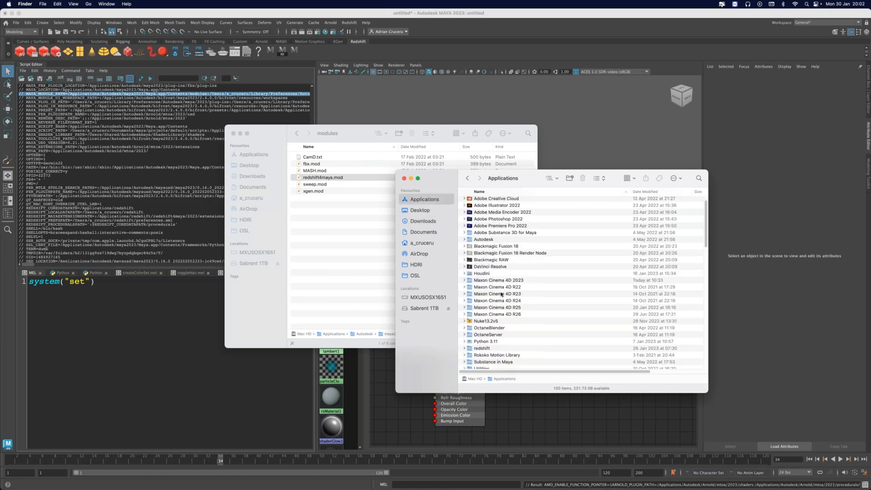
{"action": "scroll", "coordinate": [502, 319], "scroll_direction": "down", "scroll_amount": 2}
{"action": "double_click", "coordinate": [493, 323]}
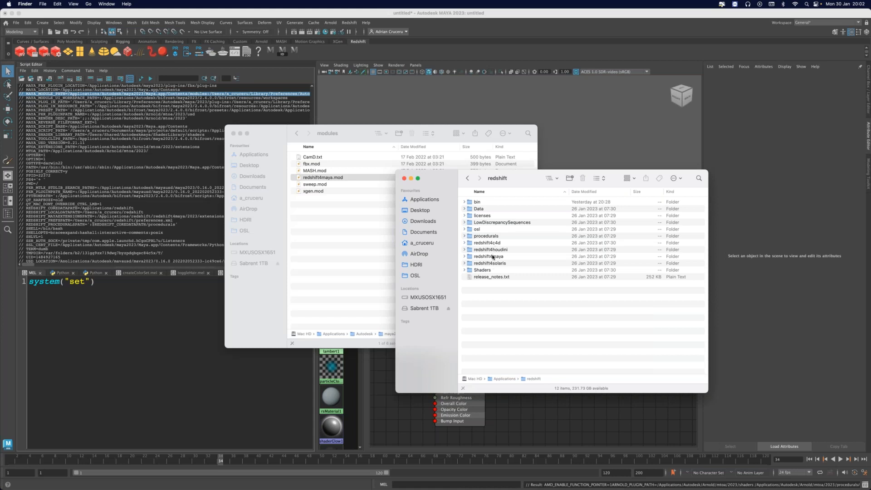
{"action": "double_click", "coordinate": [493, 255]}
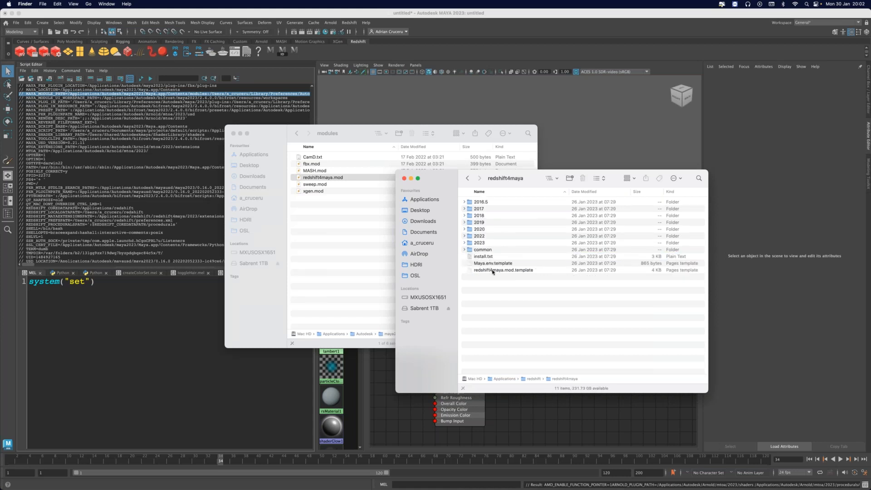
Point out redshift4maya.mod.template and compare it with redshift4maya.mod in the modules folder.
{"action": "left_click_drag", "start_coordinate": [478, 272], "coordinate": [526, 272]}
{"action": "left_click", "coordinate": [525, 270]}
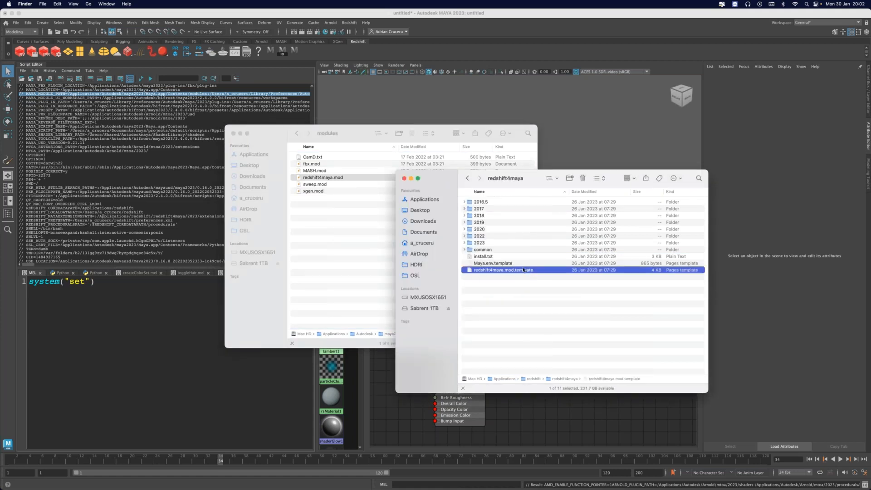
{"action": "left_click", "coordinate": [342, 192]}
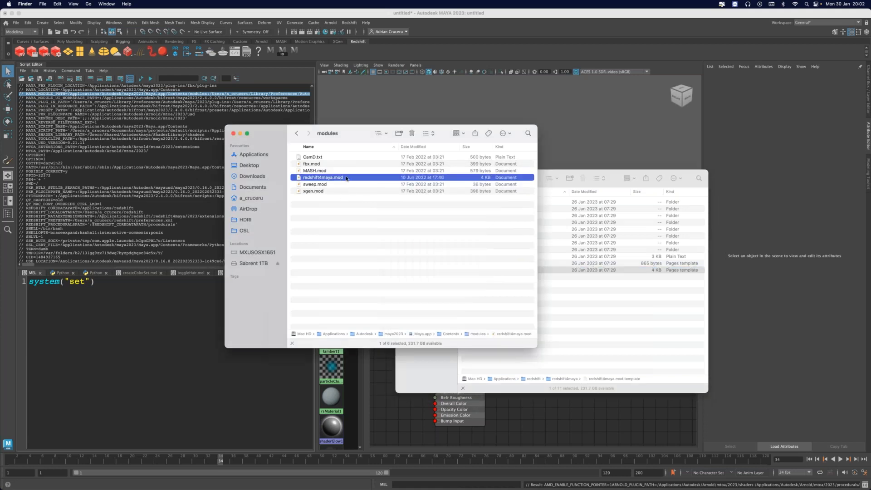
{"action": "left_click", "coordinate": [547, 285]}
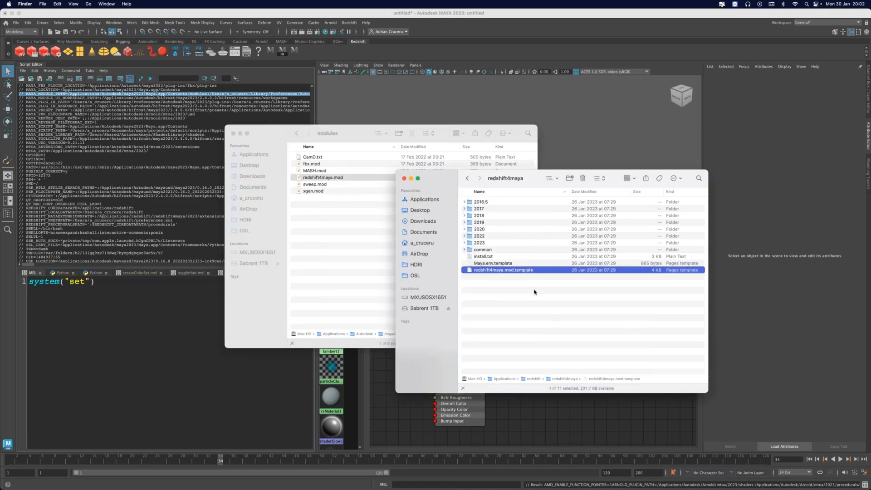
{"action": "left_click", "coordinate": [534, 290]}
{"action": "left_click_drag", "start_coordinate": [527, 271], "coordinate": [542, 297]}
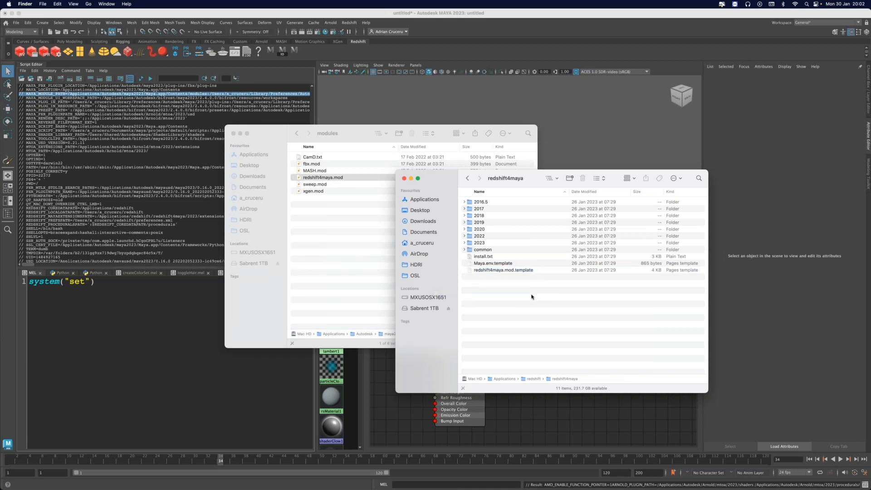
Open Maya.env.template with TextEdit, highlight its Redshift environment variables for review and close the document.
{"action": "double_click", "coordinate": [489, 264]}
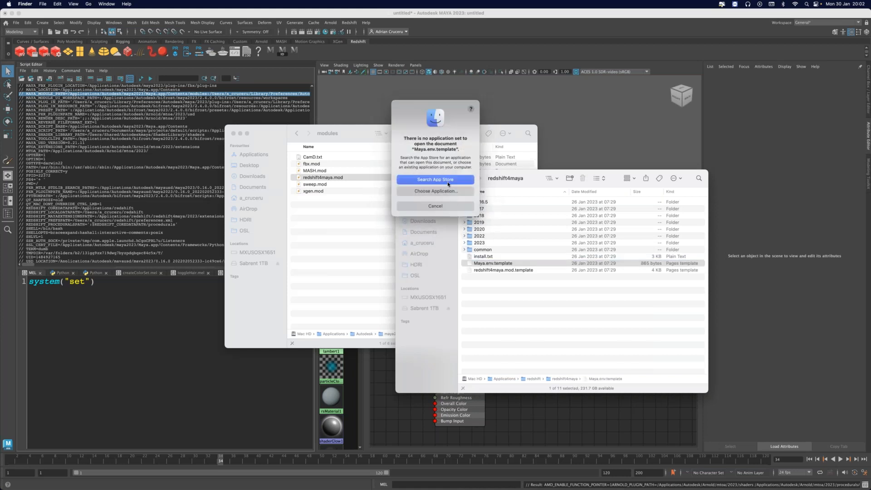
{"action": "left_click", "coordinate": [446, 192]}
{"action": "scroll", "coordinate": [350, 204], "scroll_direction": "down", "scroll_amount": 15}
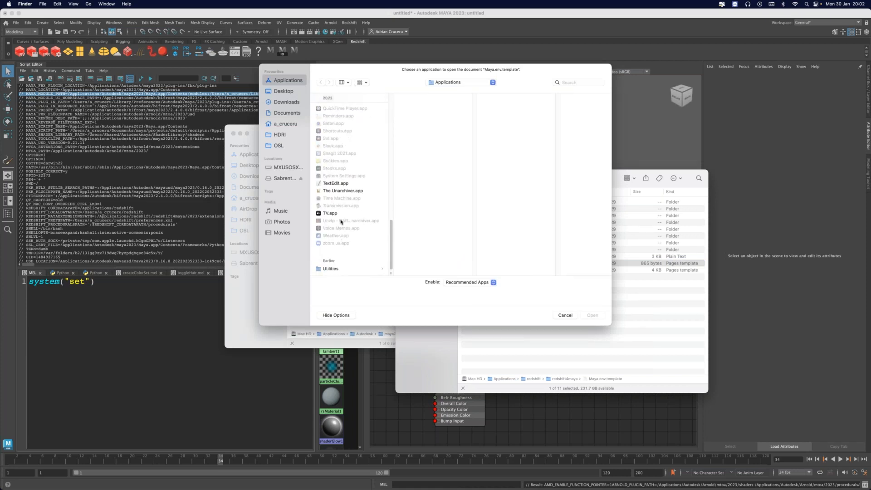
{"action": "left_click", "coordinate": [347, 184]}
{"action": "left_click", "coordinate": [593, 316]}
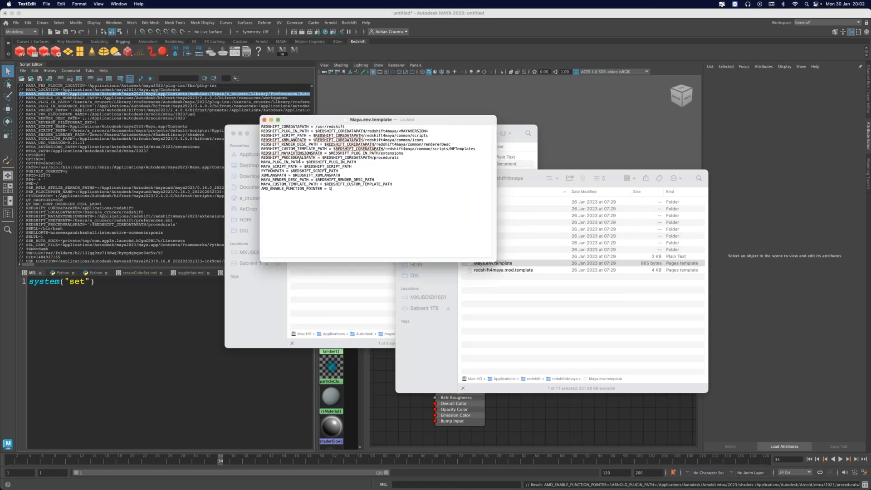
{"action": "left_click_drag", "start_coordinate": [334, 188], "coordinate": [263, 136]}
{"action": "left_click", "coordinate": [264, 121]}
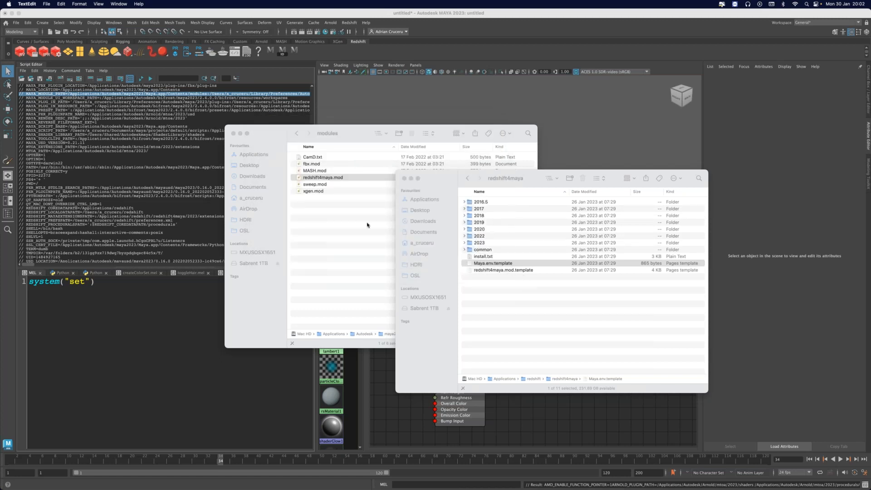
Open Maya's Plug-in Manager, find redshift4maya.bundle under /Applications/redshift/redshift4maya/2023 to examine its load settings, and close the manager.
{"action": "left_click", "coordinate": [341, 178]}
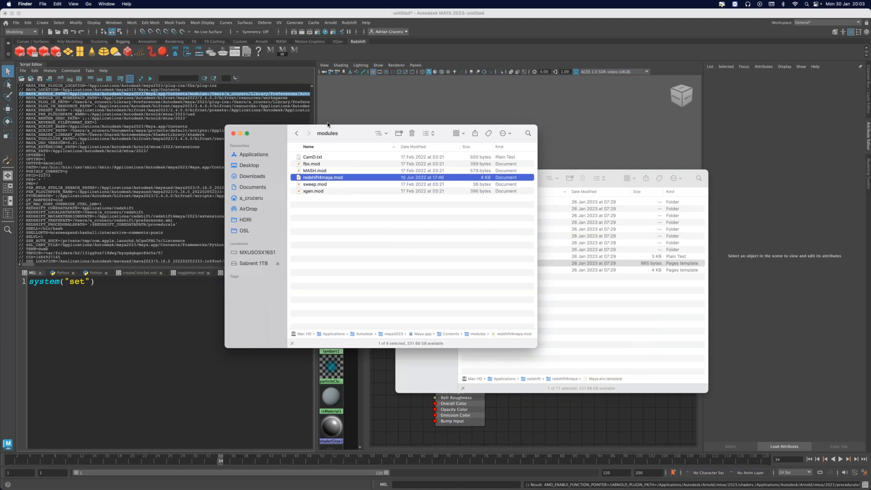
{"action": "left_click", "coordinate": [113, 23]}
{"action": "left_click", "coordinate": [113, 23]}
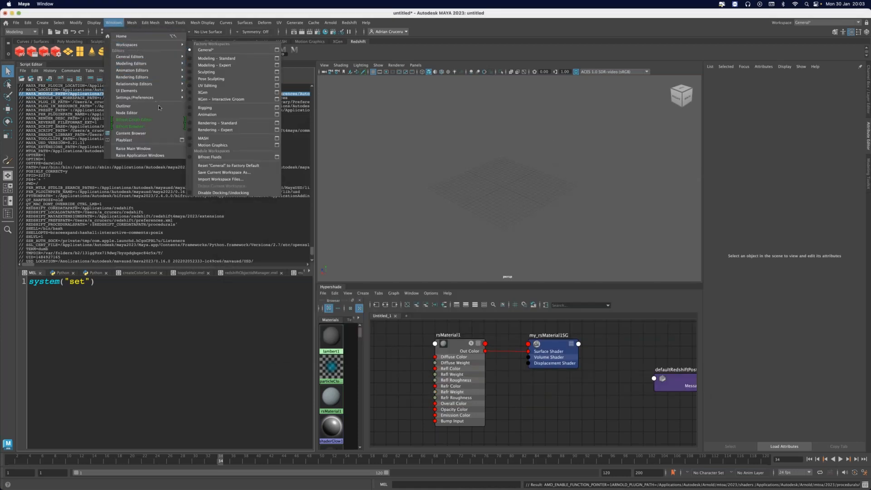
{"action": "mouse_move", "coordinate": [149, 98]}
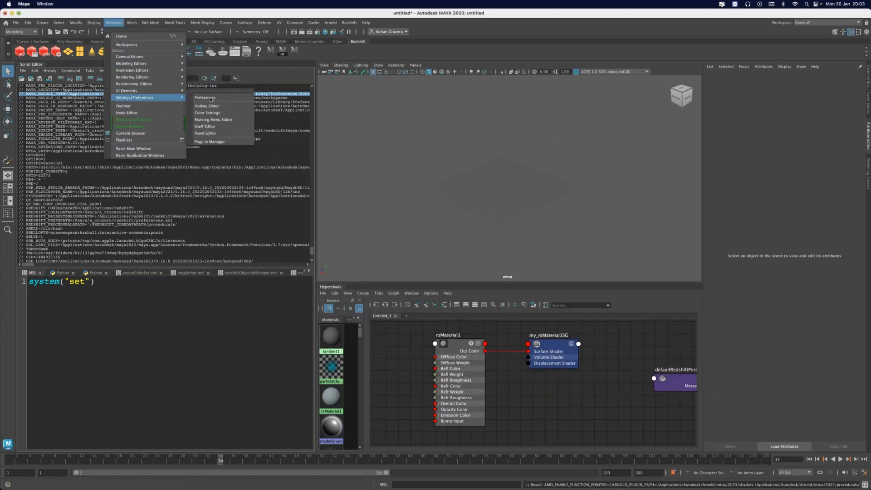
{"action": "left_click", "coordinate": [222, 142]}
{"action": "scroll", "coordinate": [364, 192], "scroll_direction": "down", "scroll_amount": 15}
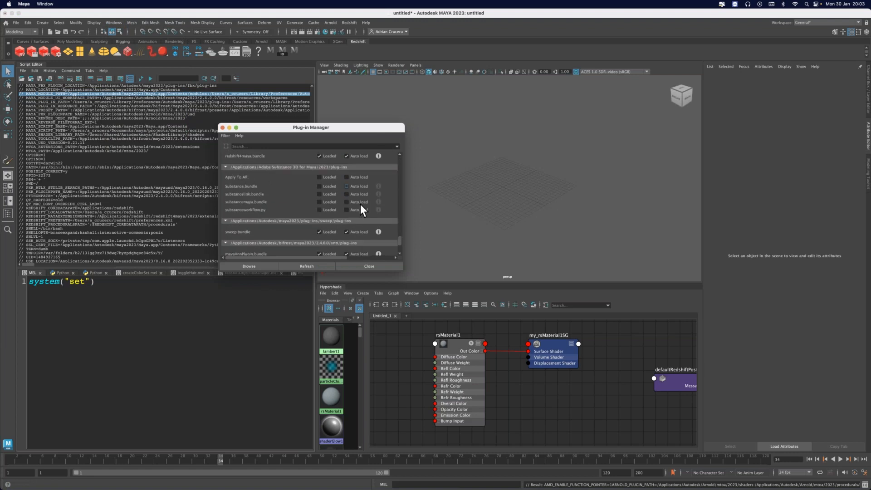
{"action": "scroll", "coordinate": [265, 212], "scroll_direction": "up", "scroll_amount": 2}
{"action": "scroll", "coordinate": [272, 215], "scroll_direction": "down", "scroll_amount": 2}
{"action": "scroll", "coordinate": [279, 222], "scroll_direction": "up", "scroll_amount": 1}
{"action": "scroll", "coordinate": [279, 227], "scroll_direction": "up", "scroll_amount": 5}
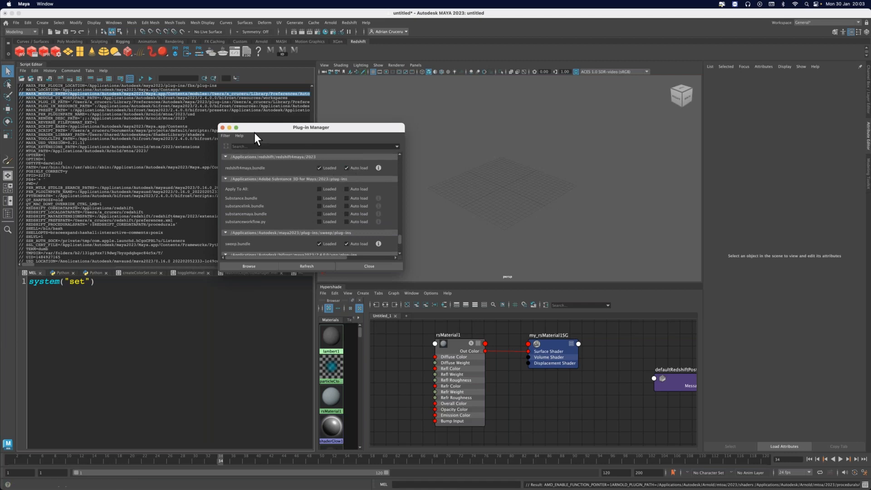
{"action": "left_click", "coordinate": [222, 128]}
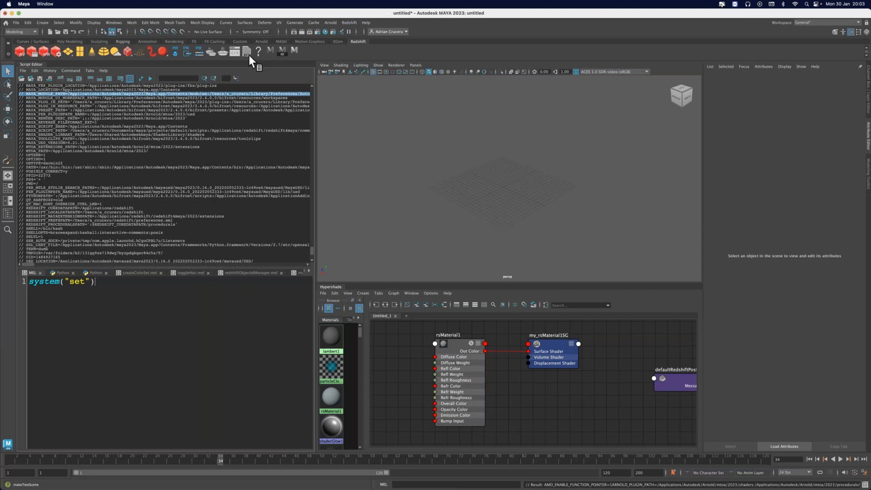
Open the Redshift Id Manager, move it clear of the Hypershade for inspection and close it.
{"action": "left_click", "coordinate": [281, 51]}
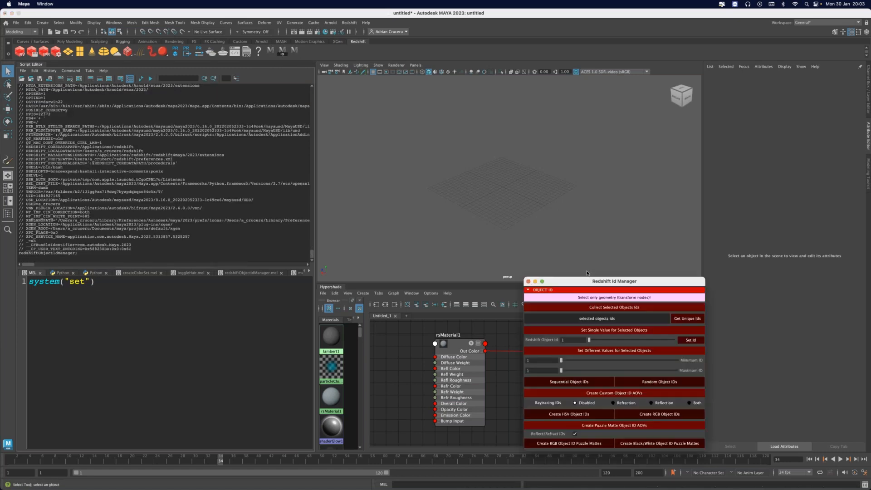
{"action": "left_click_drag", "start_coordinate": [580, 280], "coordinate": [347, 150]}
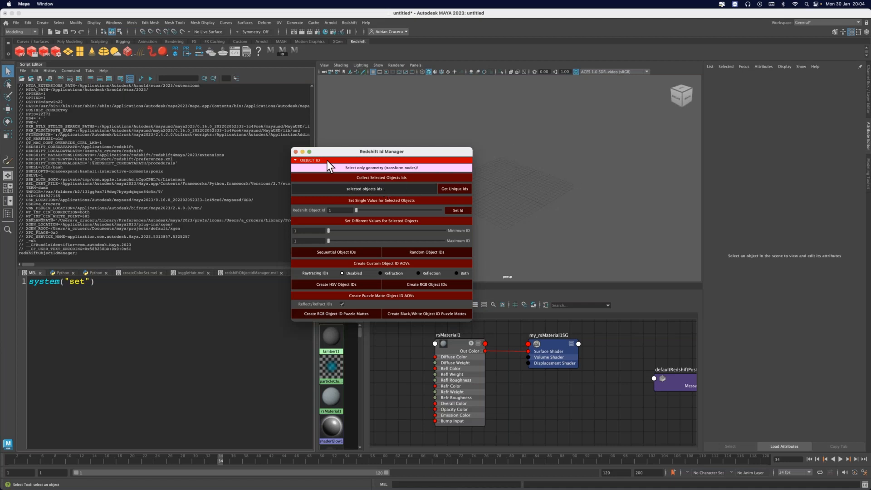
{"action": "left_click", "coordinate": [296, 151]}
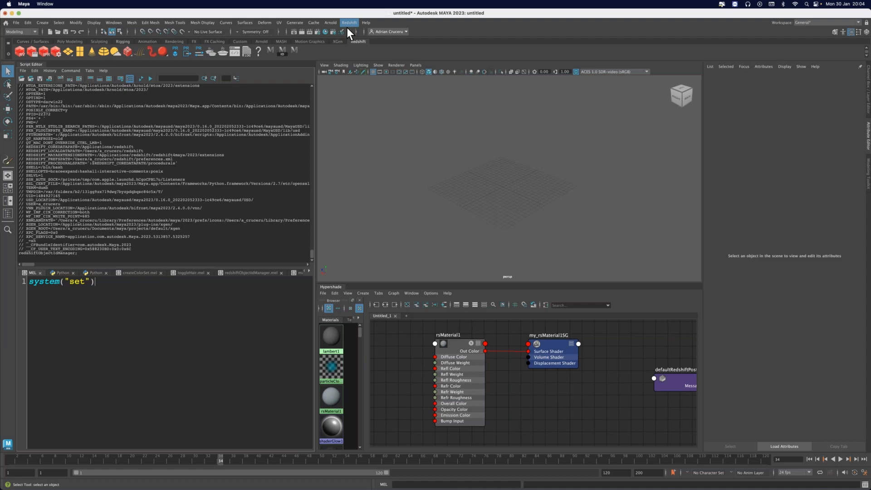
Return to Finder and compare redshift4maya.mod in the modules folder with redshift4maya.mod.template in the redshift4maya folder.
{"action": "mouse_move", "coordinate": [302, 487]}
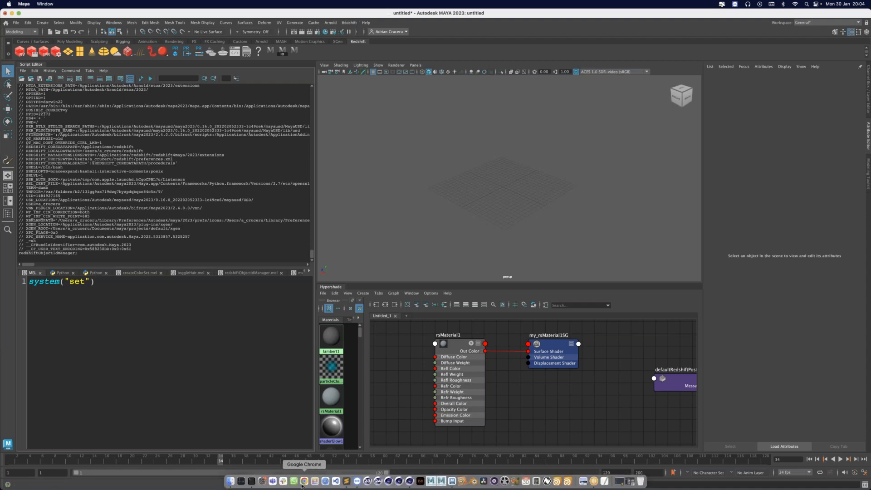
{"action": "left_click", "coordinate": [233, 482]}
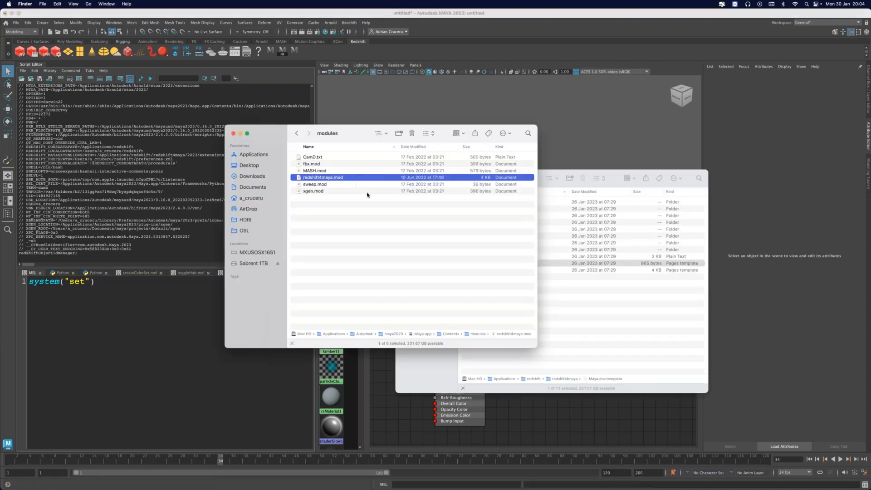
{"action": "left_click", "coordinate": [418, 230]}
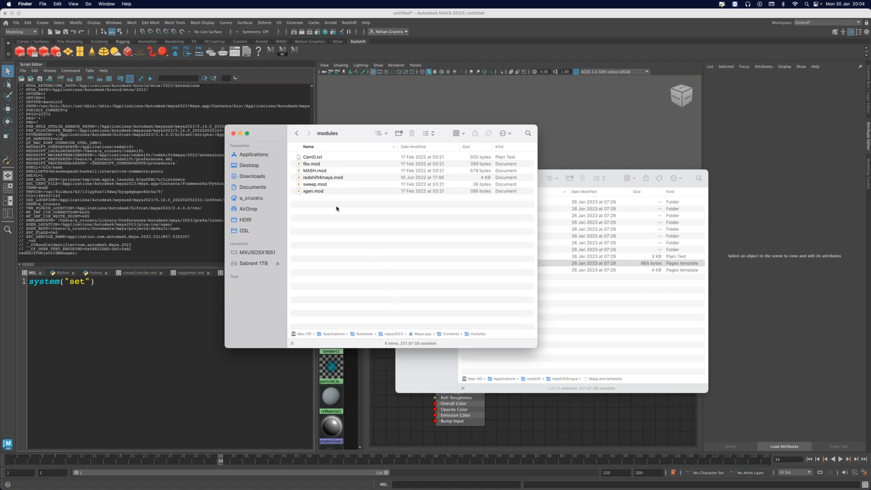
{"action": "left_click", "coordinate": [339, 179]}
{"action": "left_click", "coordinate": [576, 278]}
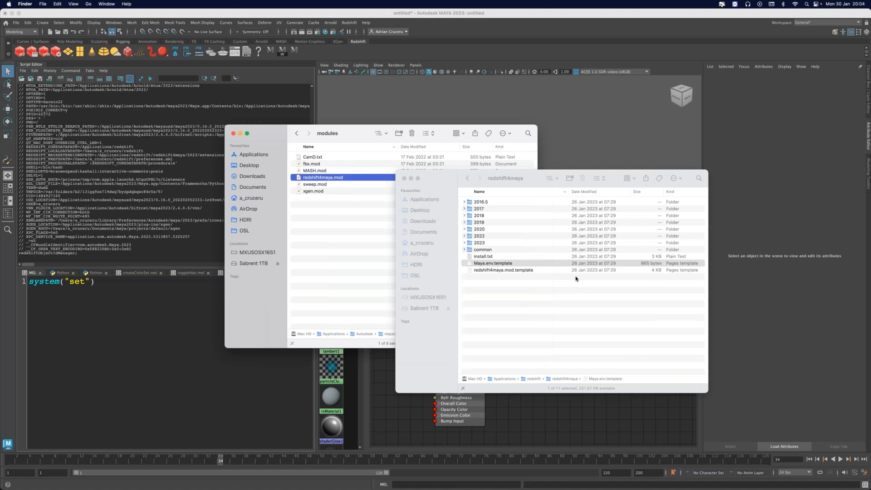
{"action": "left_click_drag", "start_coordinate": [504, 270], "coordinate": [522, 306]}
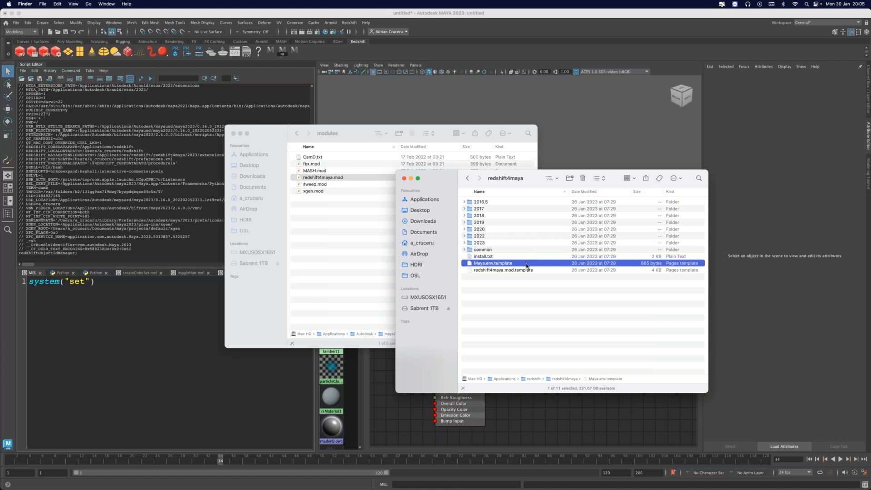
{"action": "left_click", "coordinate": [518, 314]}
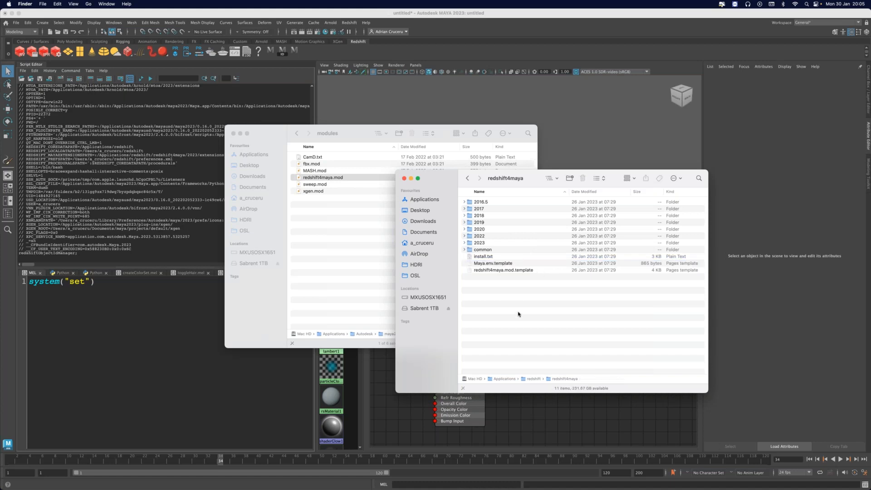
Close the redshift4maya and modules Finder windows to return to Maya.
{"action": "left_click", "coordinate": [405, 181]}
{"action": "left_click_drag", "start_coordinate": [362, 138], "coordinate": [315, 174]}
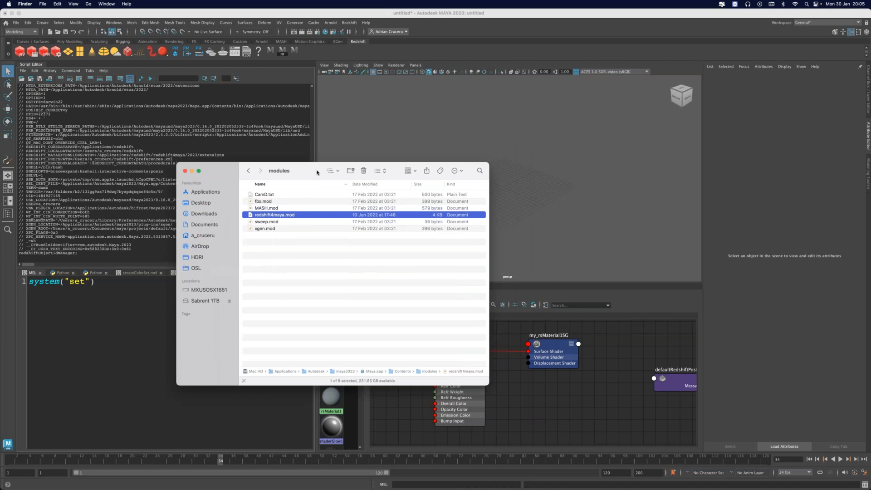
{"action": "left_click_drag", "start_coordinate": [314, 173], "coordinate": [306, 177]}
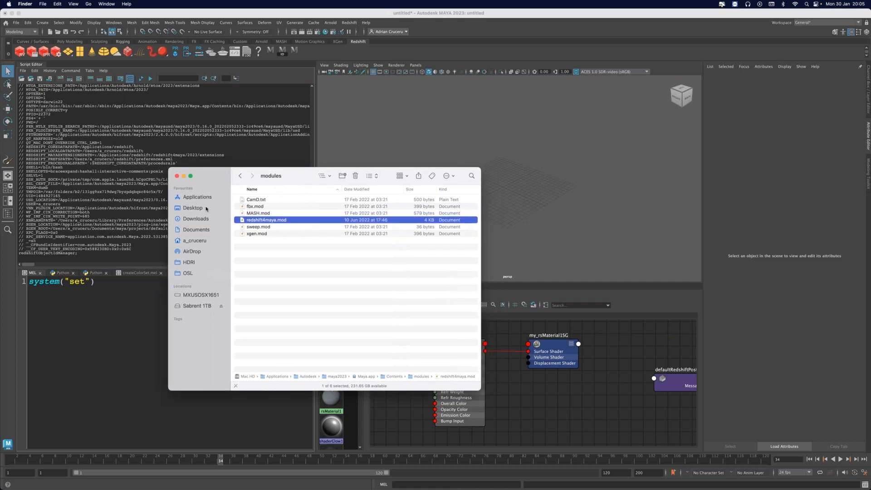
{"action": "left_click", "coordinate": [177, 176]}
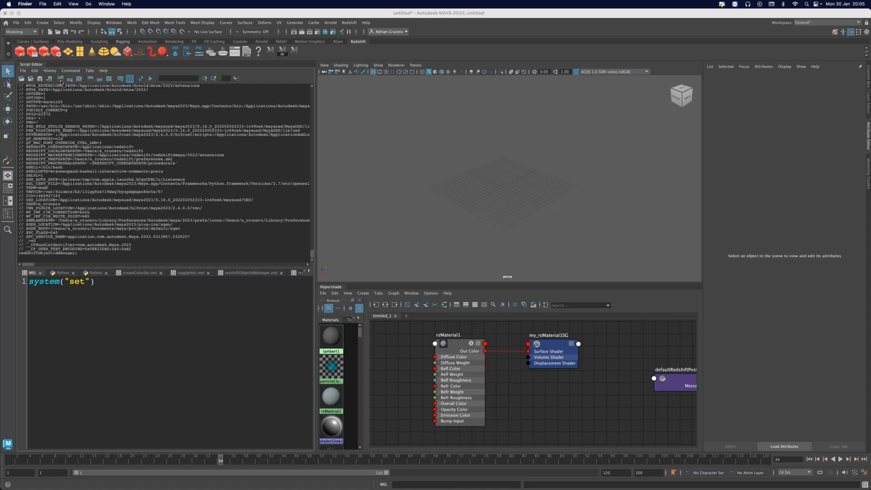
Clear the Script Editor history and delete the system("set") command from the MEL script.
{"action": "left_click", "coordinate": [60, 79]}
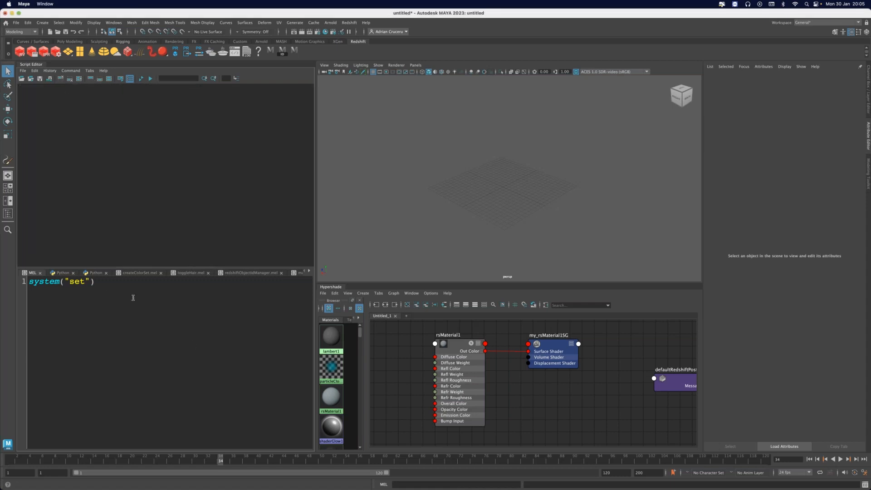
{"action": "key", "text": "super+a"}
{"action": "key", "text": "BackSpace"}
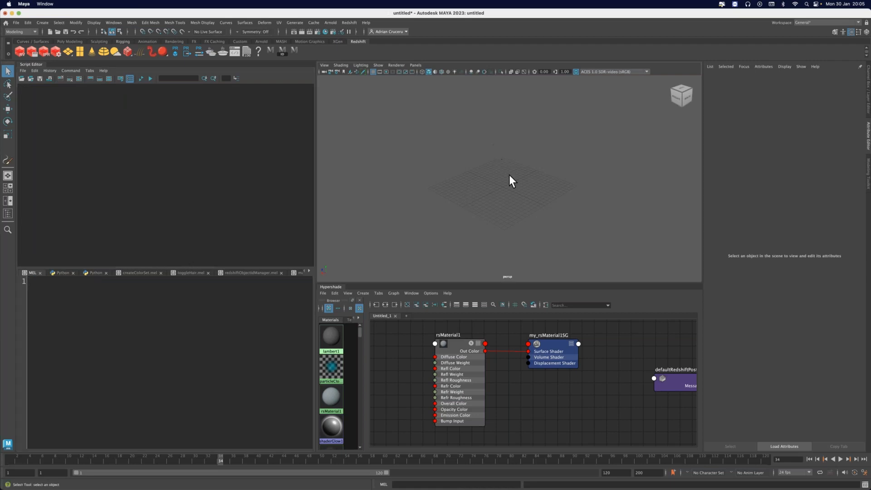
Create a Redshift proxy from particles0000.rs in the PROXIES folder.
{"action": "left_click", "coordinate": [349, 23]}
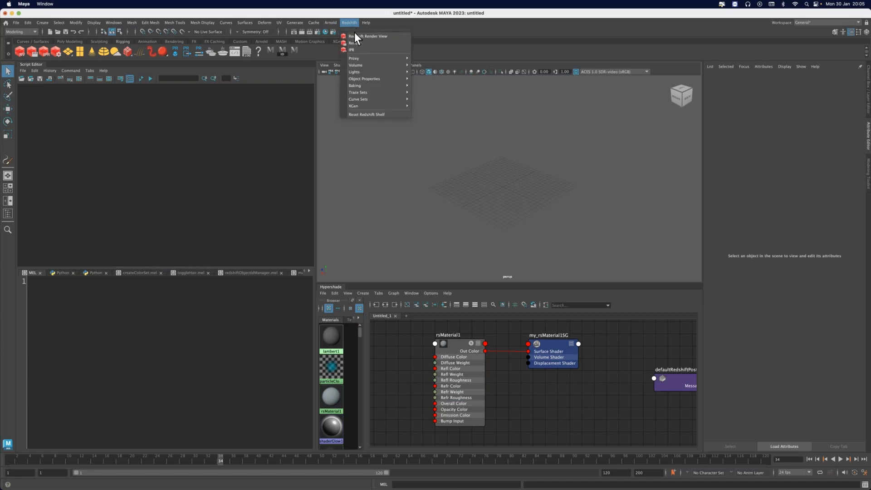
{"action": "mouse_move", "coordinate": [386, 58]}
{"action": "left_click", "coordinate": [439, 59]}
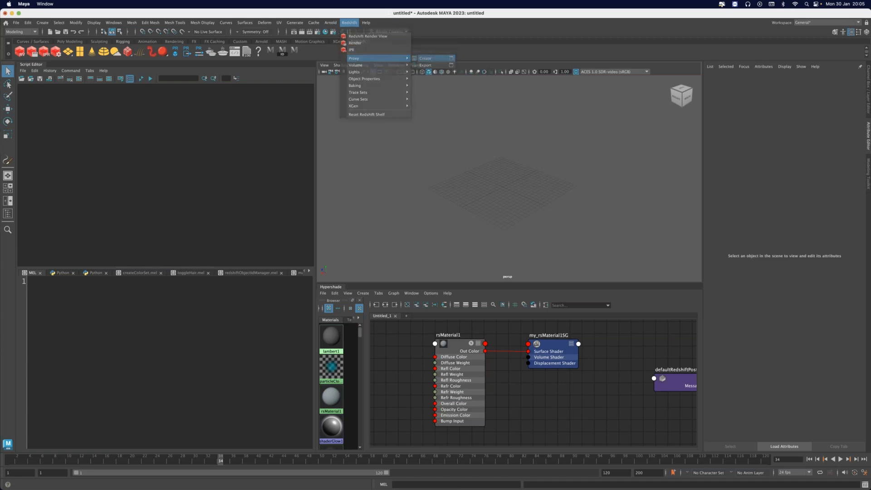
{"action": "left_click_drag", "start_coordinate": [475, 93], "coordinate": [390, 89]}
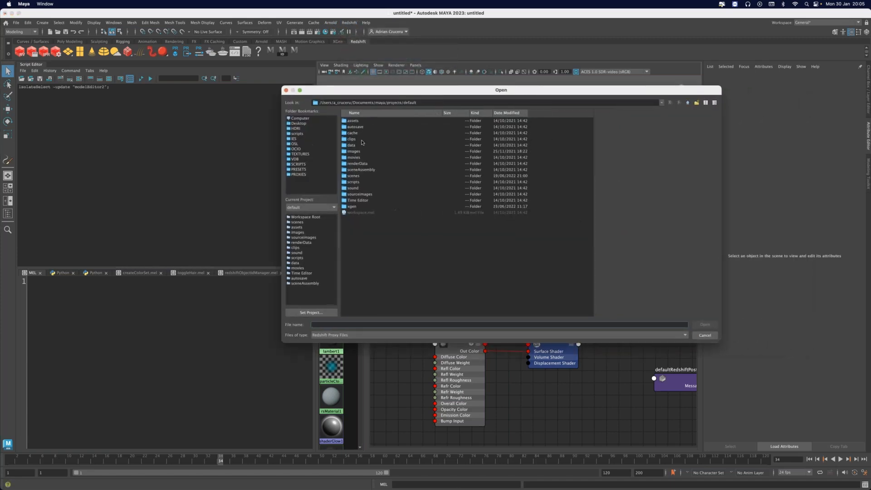
{"action": "left_click", "coordinate": [299, 174]}
{"action": "left_click", "coordinate": [370, 139]}
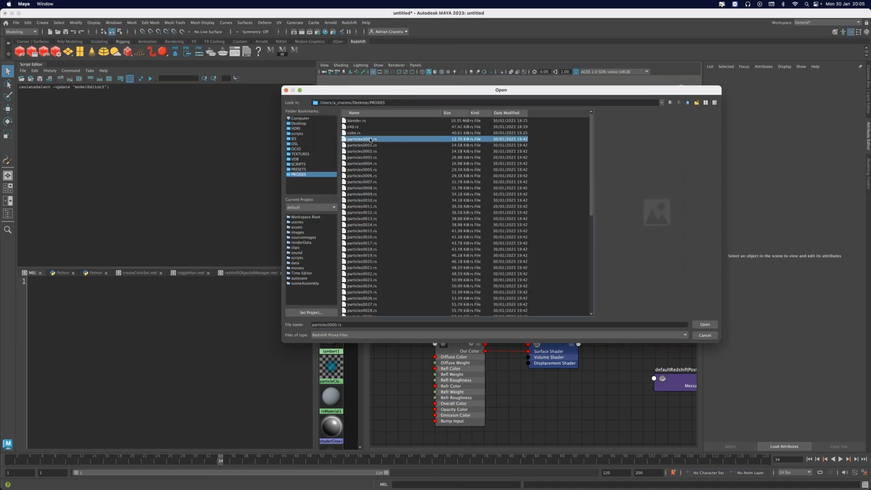
{"action": "double_click", "coordinate": [371, 139]}
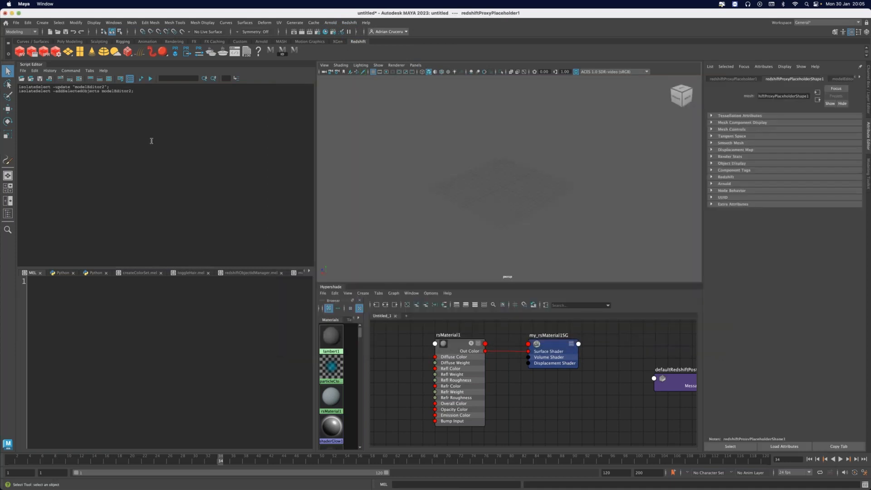
Show the Outliner beside the Script Editor and deselect the proxy placeholder.
{"action": "left_click", "coordinate": [10, 212]}
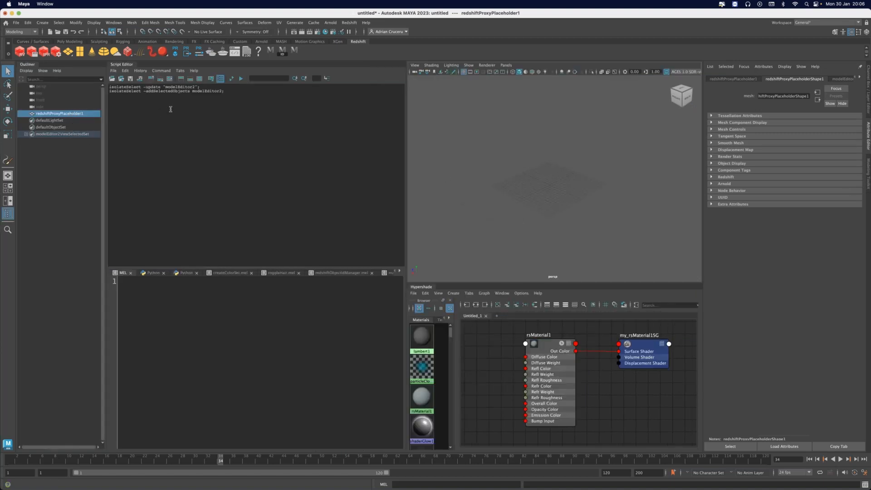
{"action": "left_click", "coordinate": [481, 110]}
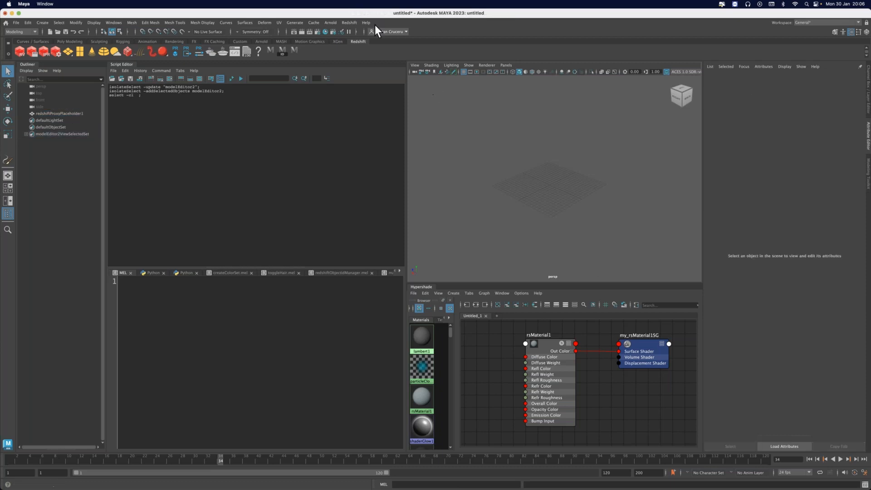
Create a second Redshift proxy from particles0001.rs in the PROXIES folder.
{"action": "left_click", "coordinate": [350, 23]}
{"action": "mouse_move", "coordinate": [372, 58]}
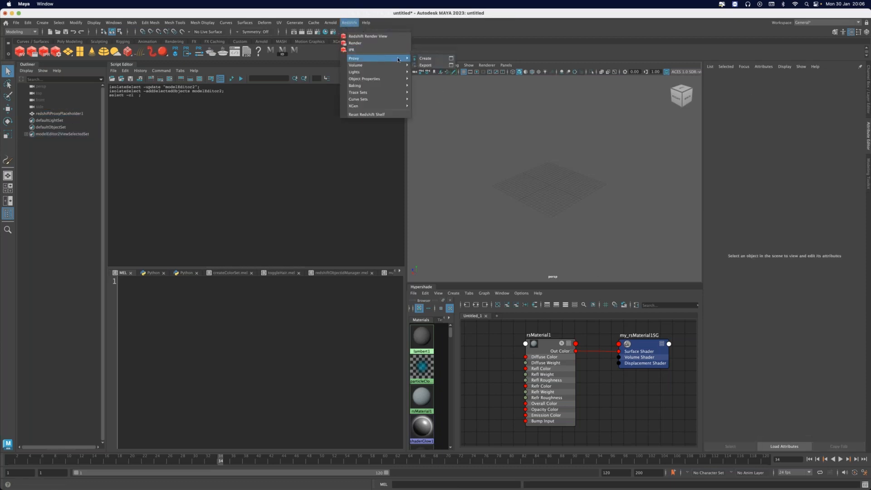
{"action": "left_click", "coordinate": [451, 60]}
{"action": "left_click", "coordinate": [309, 174]}
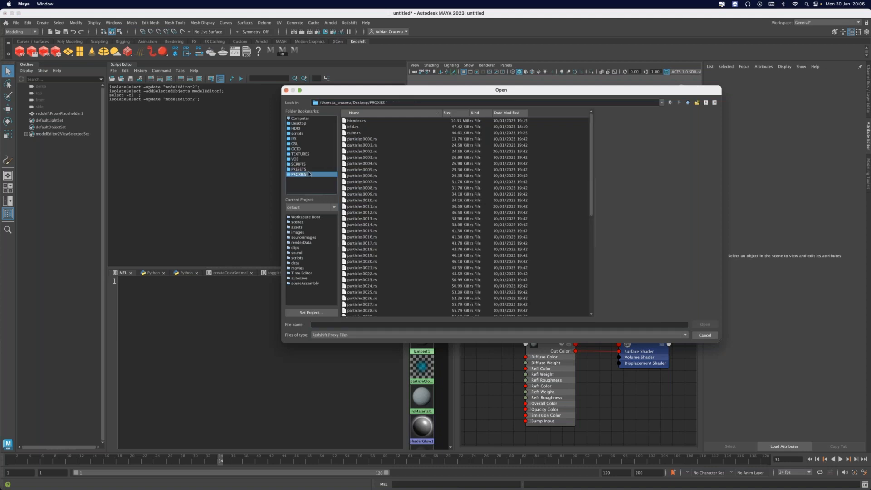
{"action": "double_click", "coordinate": [366, 145]}
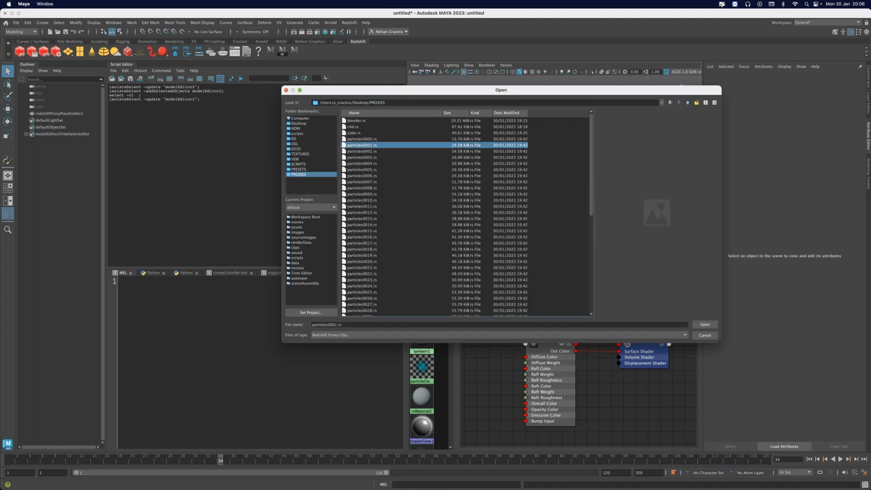
Select both redshiftProxyPlaceholder objects in the Outliner and delete them.
{"action": "left_click", "coordinate": [91, 114], "text": "shift"}
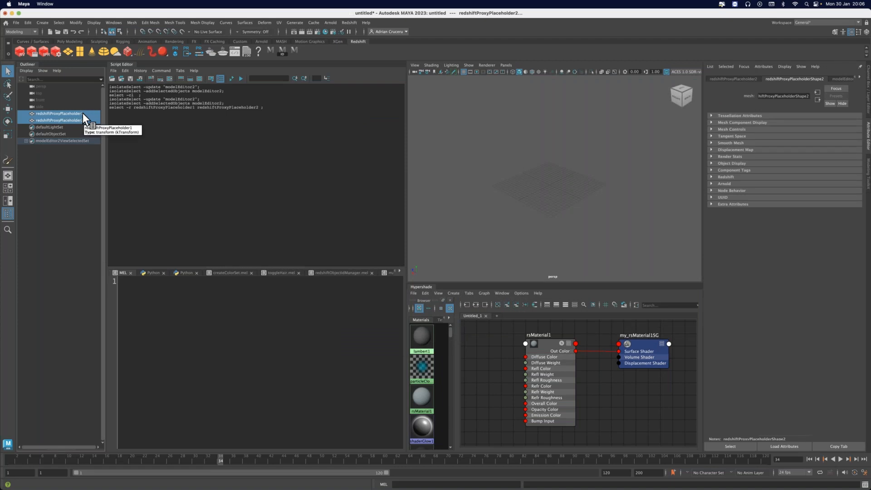
{"action": "left_click", "coordinate": [80, 113]}
{"action": "left_click", "coordinate": [80, 118]}
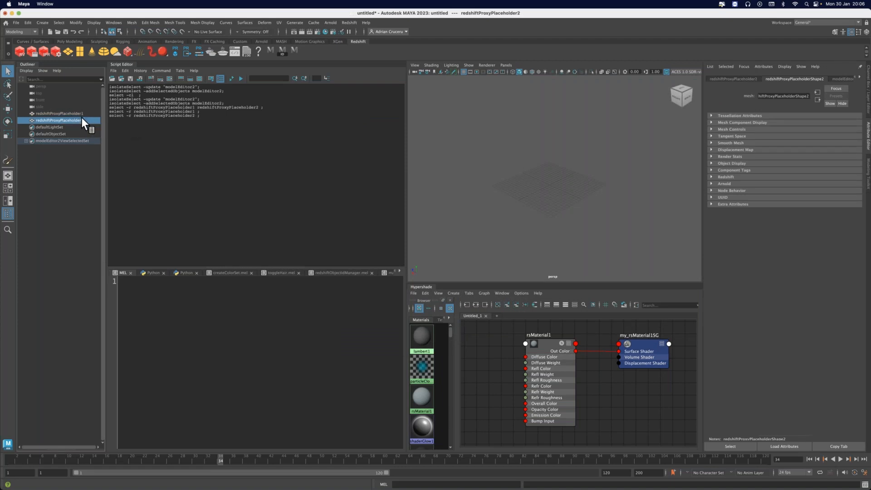
{"action": "left_click", "coordinate": [81, 115], "text": "shift"}
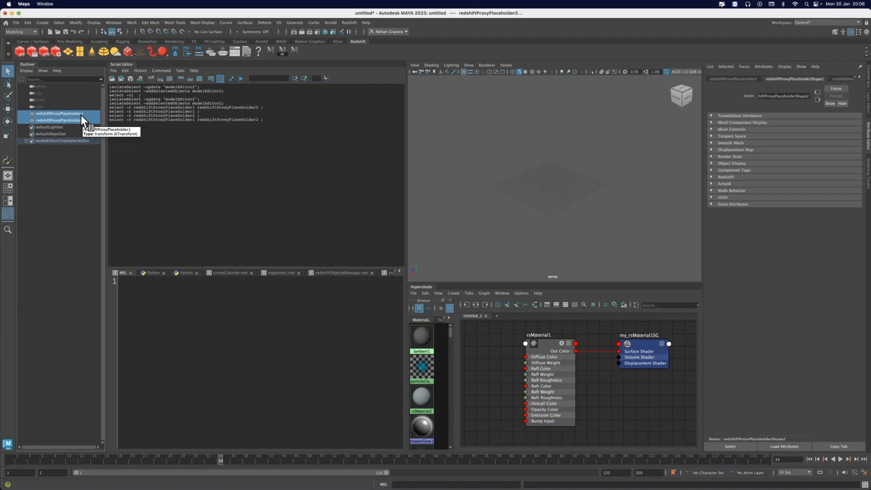
{"action": "key", "text": "Delete"}
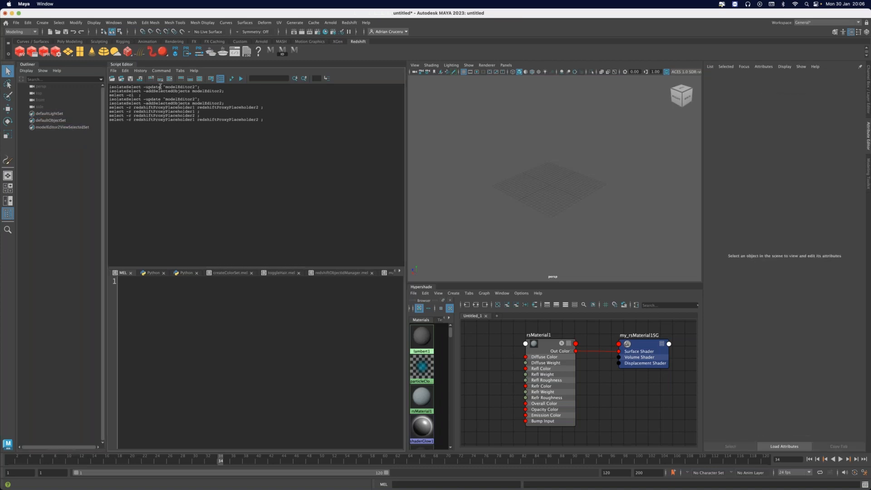
Open the Load Script dialog from the Script Editor and look through the maya/scripts folder.
{"action": "left_click", "coordinate": [114, 71]}
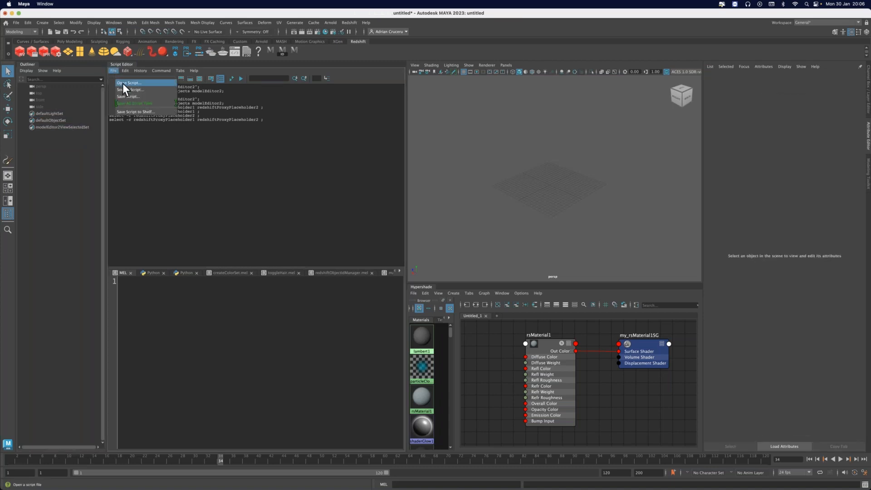
{"action": "left_click", "coordinate": [122, 83]}
{"action": "scroll", "coordinate": [405, 254], "scroll_direction": "down", "scroll_amount": 10}
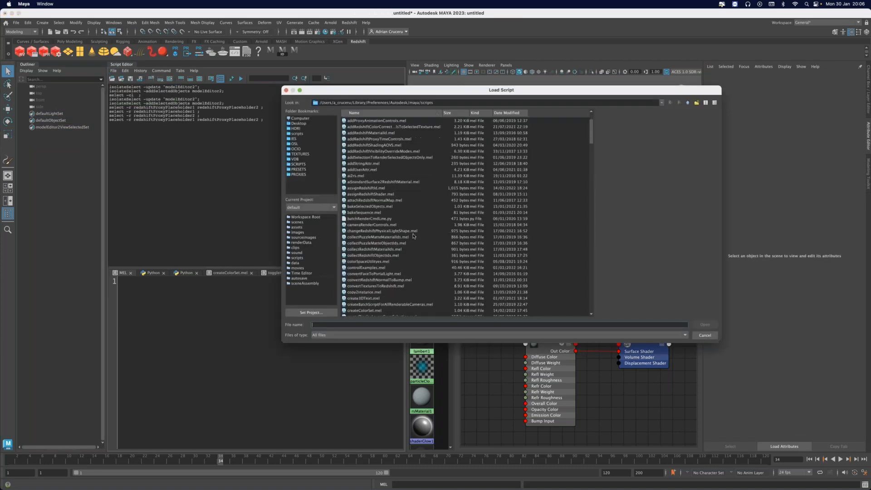
{"action": "scroll", "coordinate": [404, 254], "scroll_direction": "up", "scroll_amount": 3}
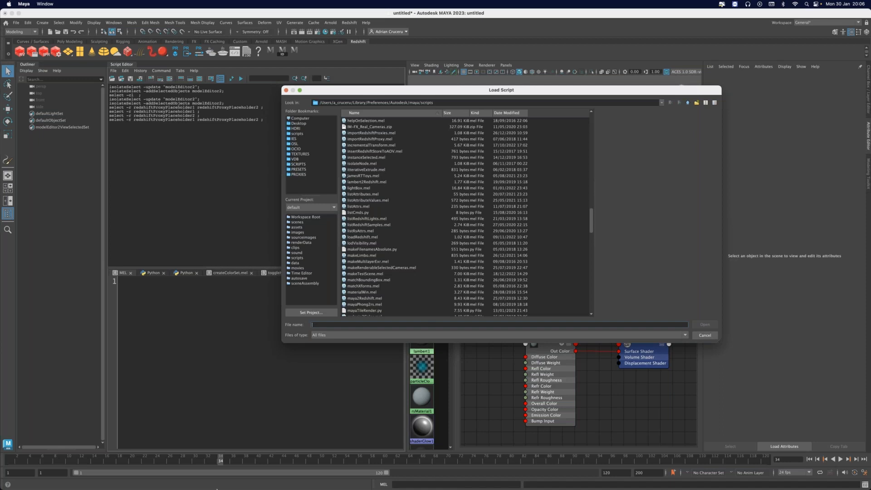
Switch to Finder and locate importRedshiftProxies.mel in the SCRIPTS folder on the Desktop.
{"action": "left_click", "coordinate": [231, 481]}
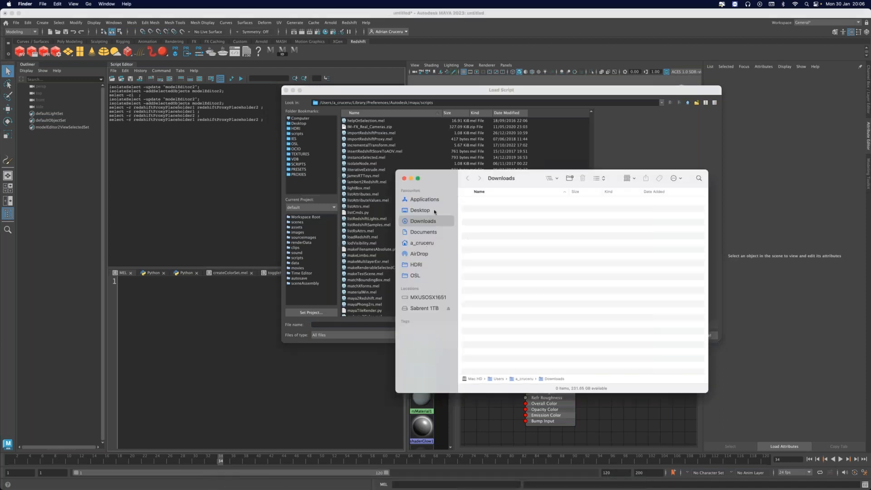
{"action": "left_click", "coordinate": [434, 209]}
{"action": "left_click", "coordinate": [482, 257]}
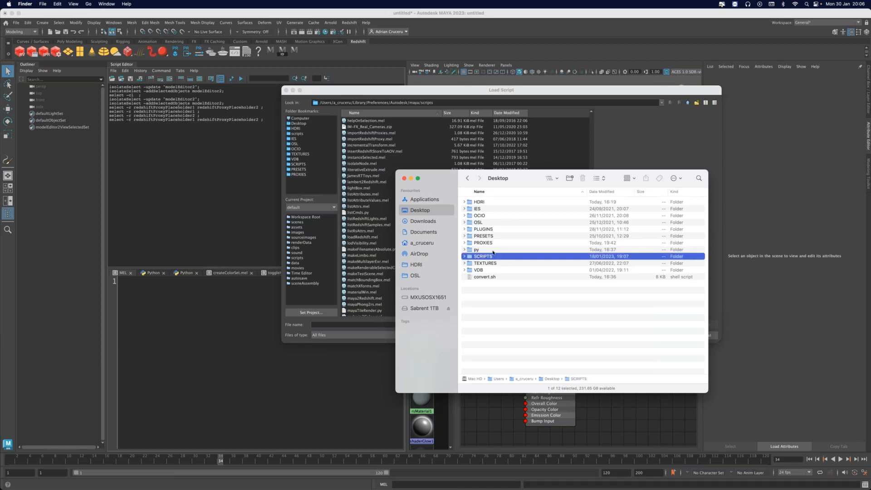
{"action": "double_click", "coordinate": [493, 254]}
{"action": "mouse_move", "coordinate": [208, 489]}
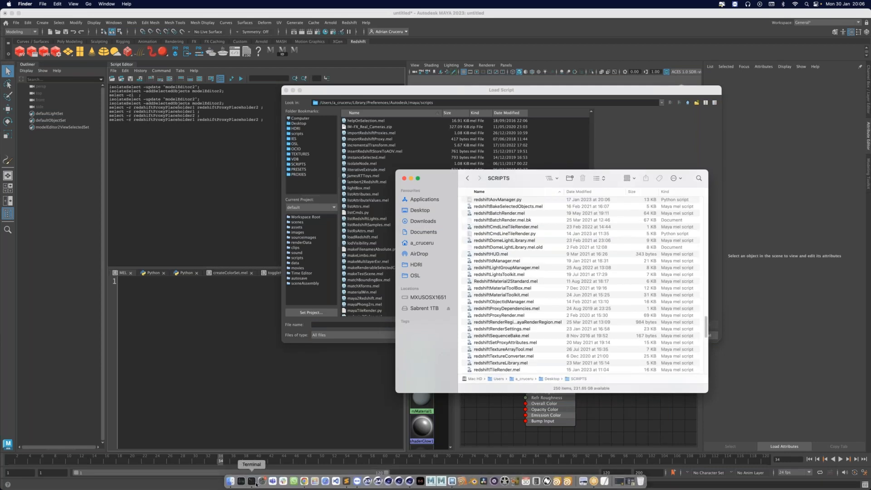
{"action": "left_click", "coordinate": [253, 482]}
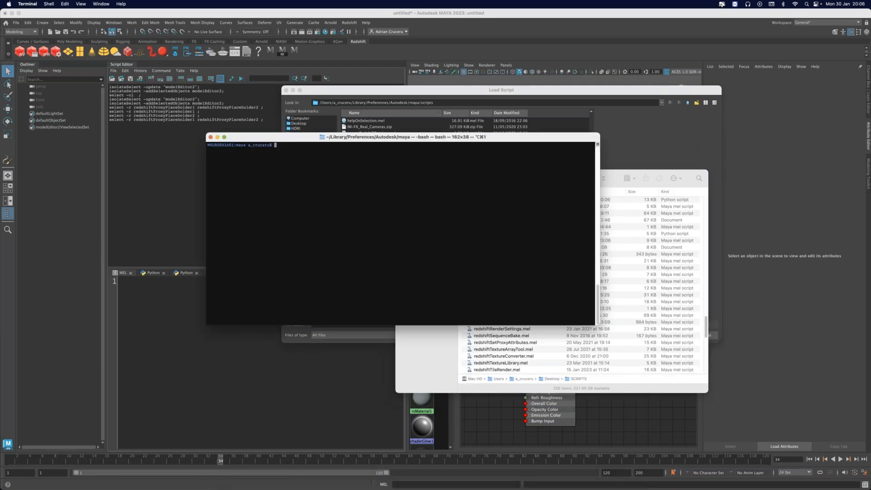
{"action": "left_click", "coordinate": [544, 178]}
{"action": "scroll", "coordinate": [522, 303], "scroll_direction": "down", "scroll_amount": 10}
{"action": "scroll", "coordinate": [503, 258], "scroll_direction": "up", "scroll_amount": 8}
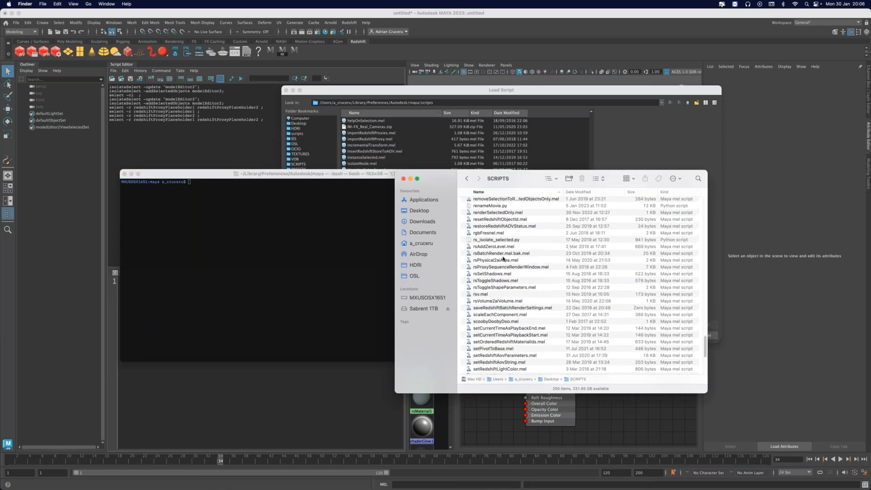
{"action": "scroll", "coordinate": [504, 259], "scroll_direction": "up", "scroll_amount": 10}
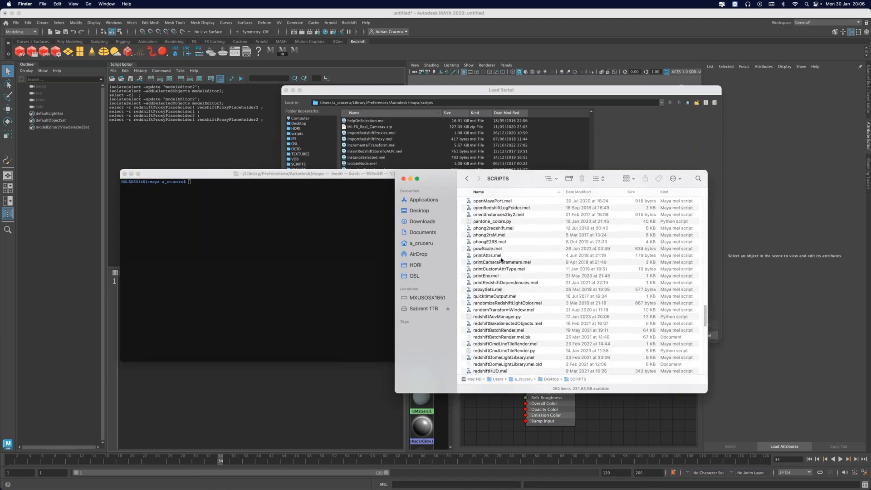
{"action": "scroll", "coordinate": [495, 259], "scroll_direction": "up", "scroll_amount": 4}
{"action": "left_click", "coordinate": [510, 235]}
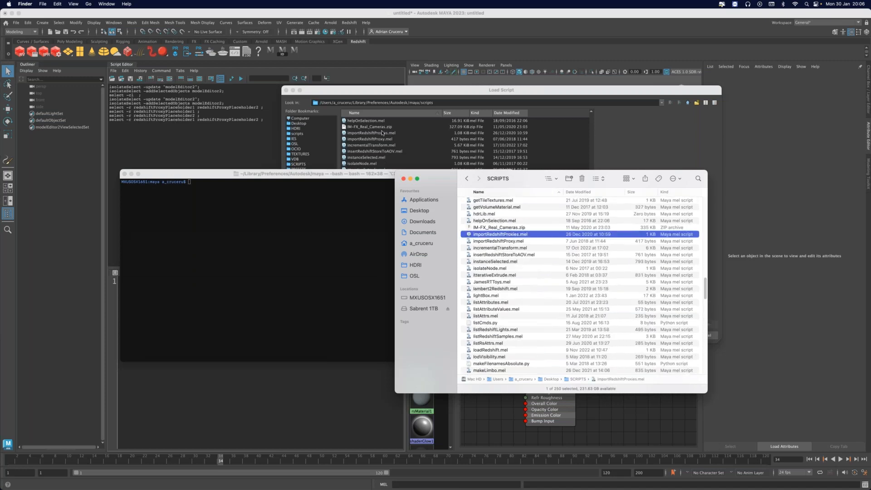
Load importRedshiftProxies.mel from the maya/scripts folder into the Script Editor and execute the whole script.
{"action": "left_click", "coordinate": [382, 133]}
{"action": "double_click", "coordinate": [383, 133]}
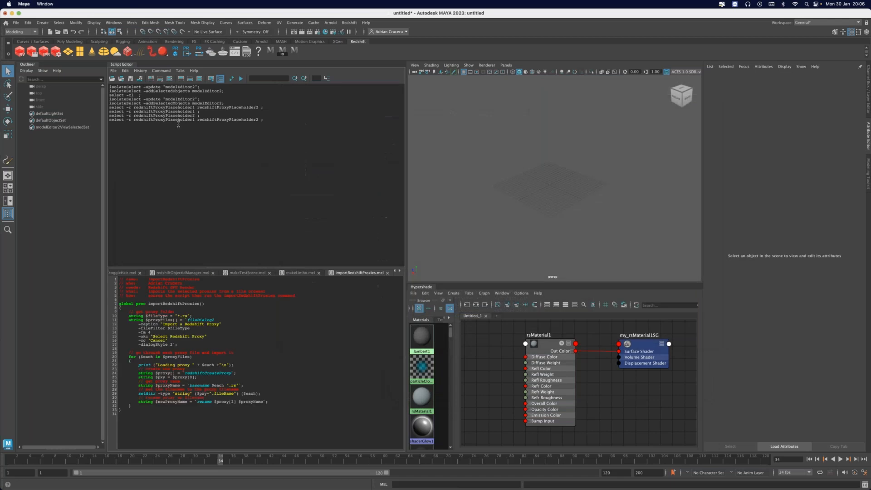
{"action": "left_click", "coordinate": [233, 78]}
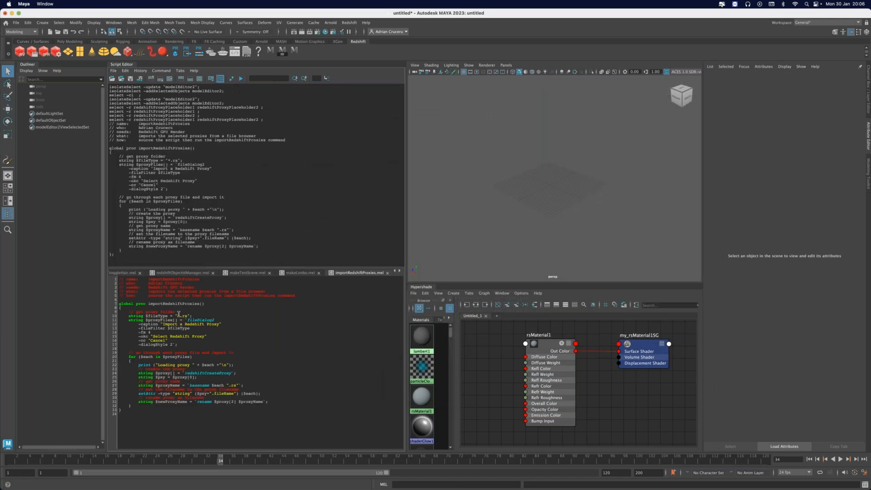
Run the importRedshiftProxies procedure and import particles0000.rs from the PROXIES folder.
{"action": "double_click", "coordinate": [184, 303]}
{"action": "key", "text": "ctrl+Return"}
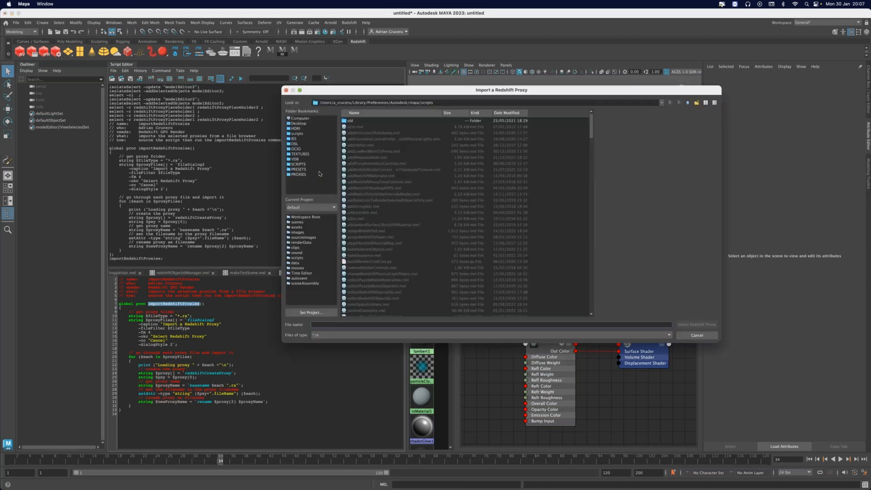
{"action": "left_click", "coordinate": [306, 175]}
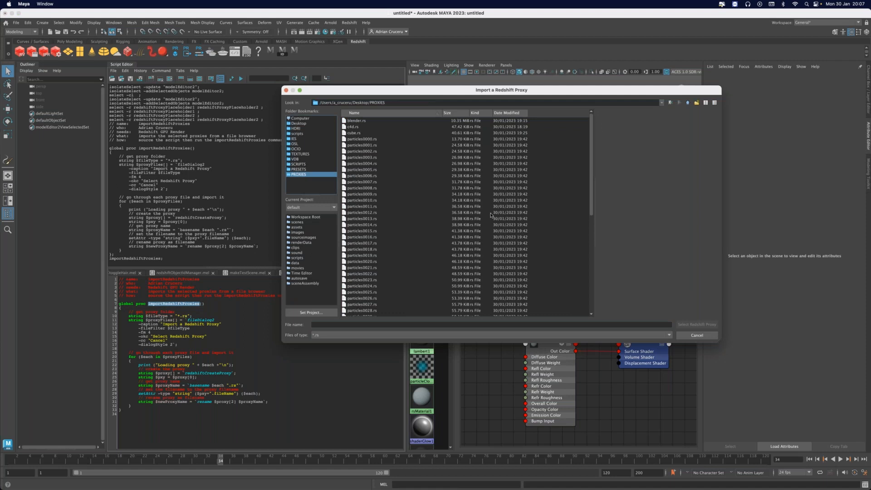
{"action": "left_click", "coordinate": [381, 140]}
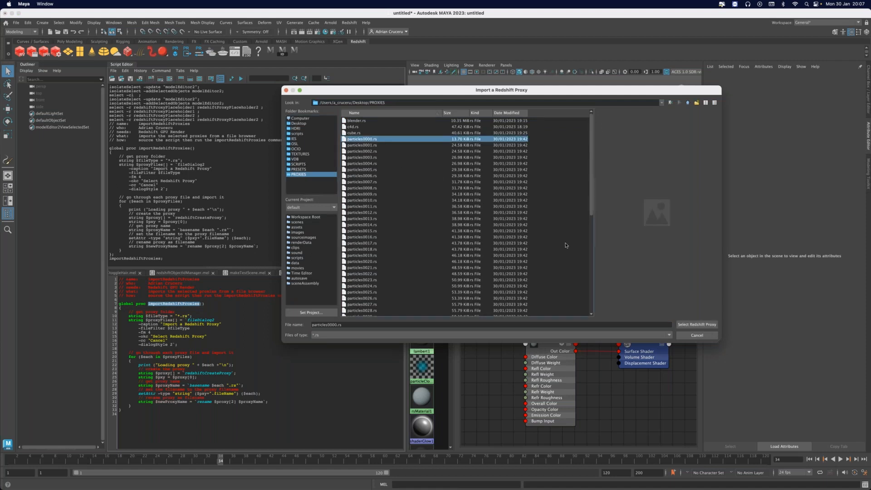
{"action": "left_click", "coordinate": [692, 325]}
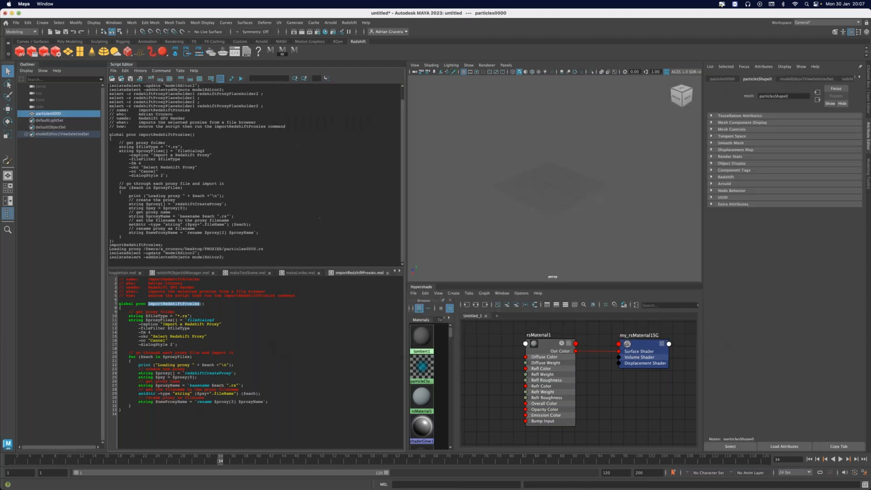
Delete the particles0000 proxy in the Outliner.
{"action": "left_click", "coordinate": [223, 313]}
{"action": "left_click", "coordinate": [48, 113]}
{"action": "key", "text": "Delete"}
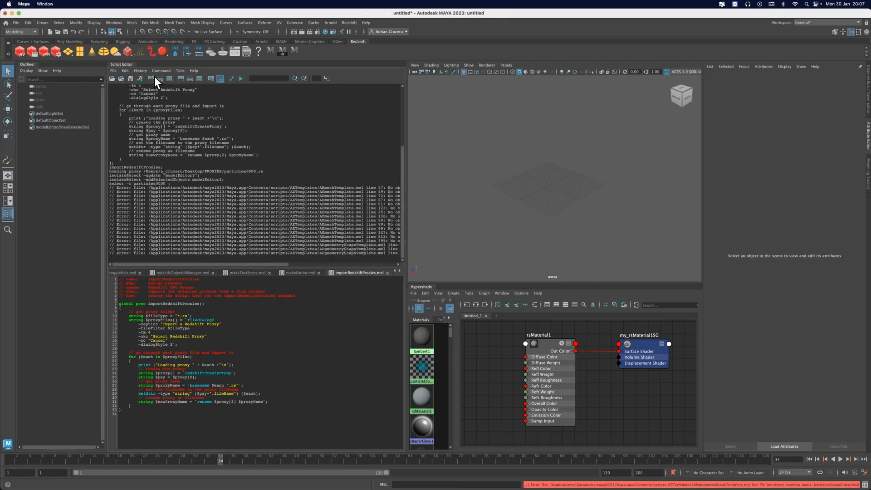
Execute the script again, run importRedshiftProxies and import particles0000.rs through particles0050.rs together.
{"action": "left_click", "coordinate": [231, 78]}
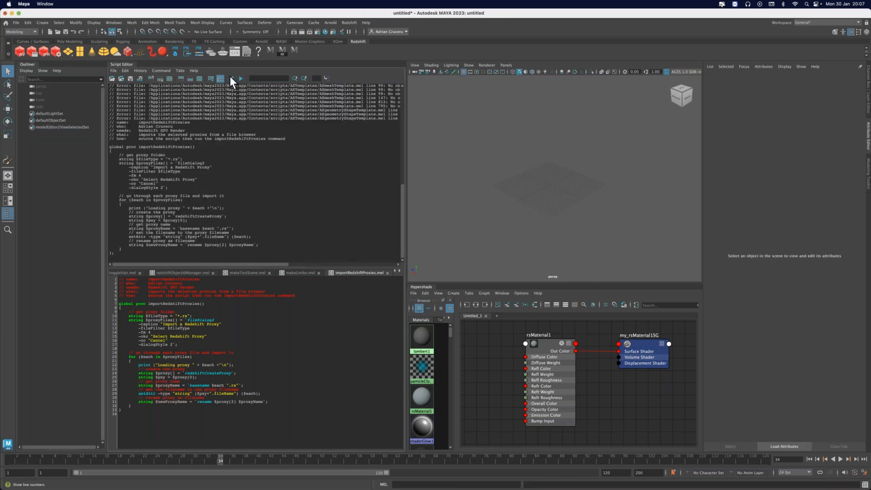
{"action": "left_click", "coordinate": [232, 78]}
{"action": "double_click", "coordinate": [188, 304]}
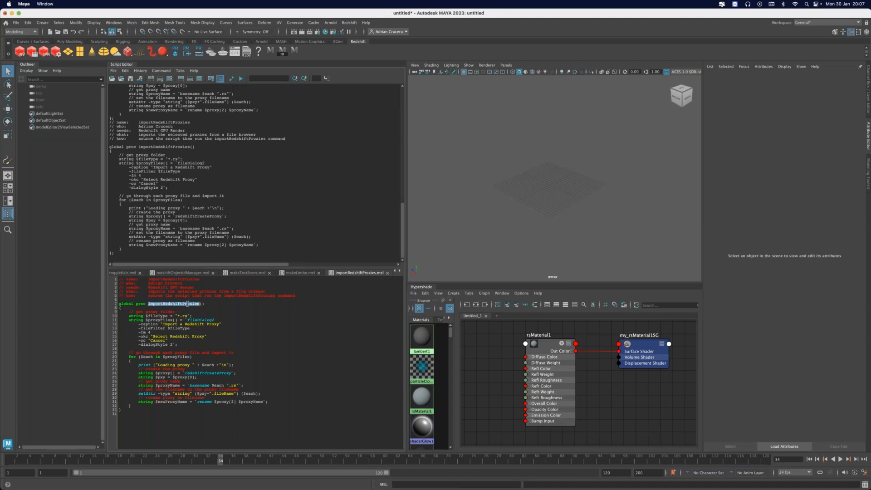
{"action": "key", "text": "ctrl+Return"}
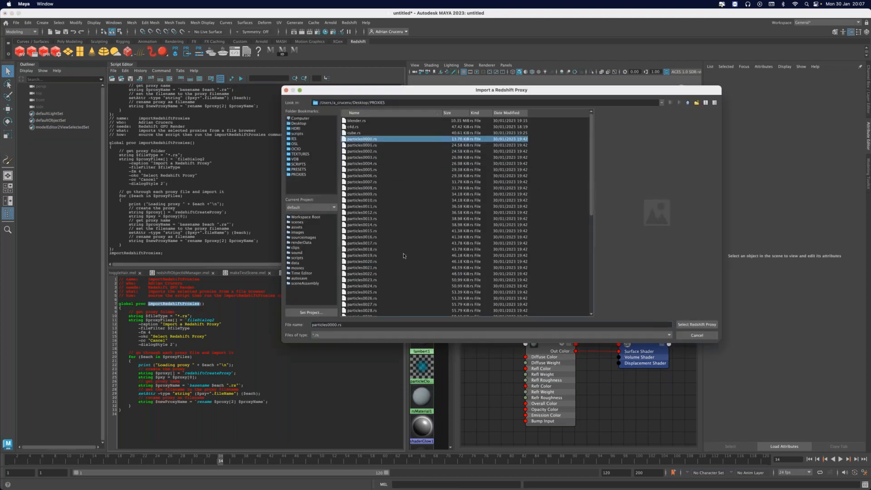
{"action": "scroll", "coordinate": [401, 261], "scroll_direction": "down", "scroll_amount": 9}
{"action": "left_click", "coordinate": [371, 261], "text": "shift"}
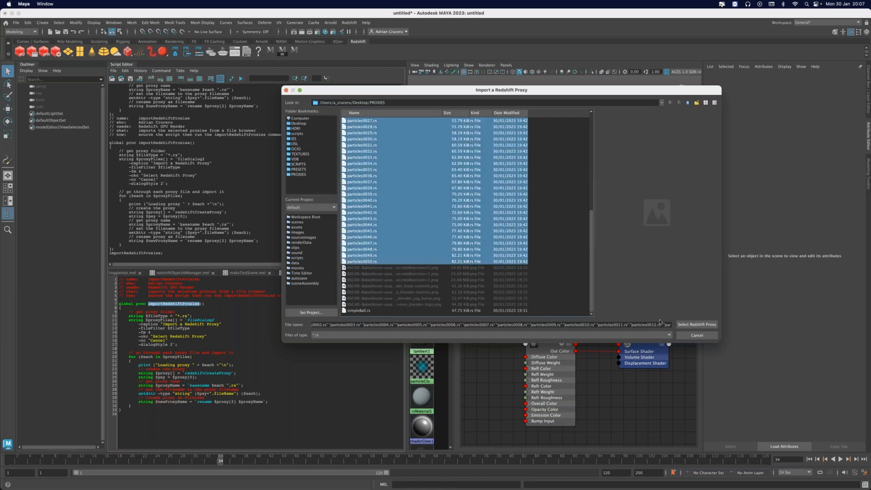
{"action": "left_click", "coordinate": [687, 325]}
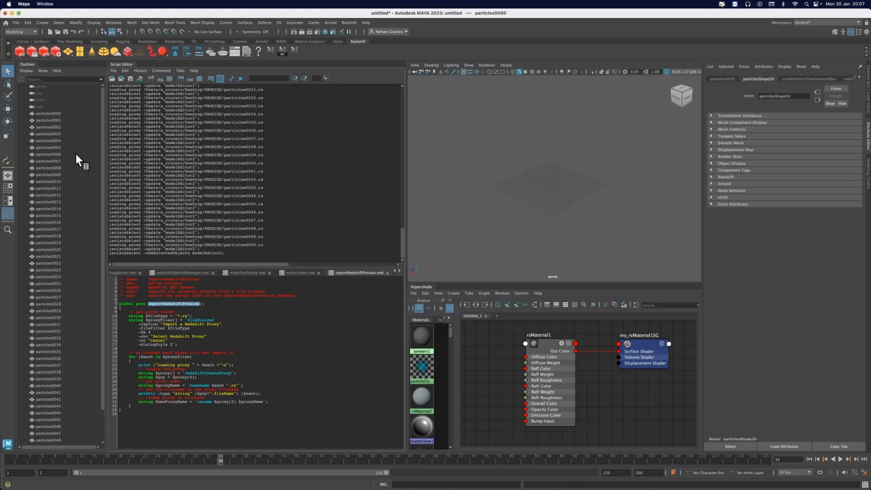
Check the imported proxies in the Outliner by selecting particles0000, 0001, 0005, 0014 and 0018 in turn.
{"action": "left_click", "coordinate": [66, 113]}
{"action": "left_click", "coordinate": [62, 121]}
{"action": "left_click", "coordinate": [62, 147]}
{"action": "left_click", "coordinate": [47, 209]}
{"action": "left_click", "coordinate": [48, 236]}
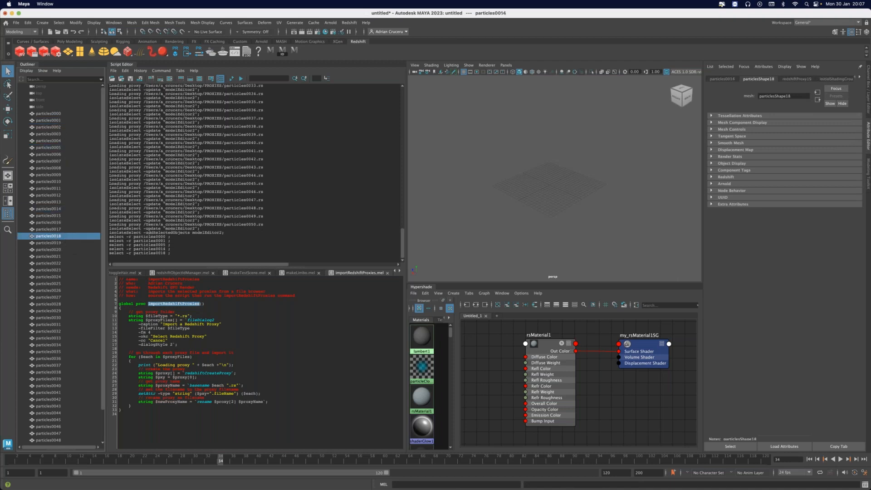
Select all proxies from particles0000 to particles0050 in the Outliner and examine their bounding boxes in the perspective view.
{"action": "left_click", "coordinate": [72, 112]}
{"action": "scroll", "coordinate": [57, 381], "scroll_direction": "down", "scroll_amount": 3}
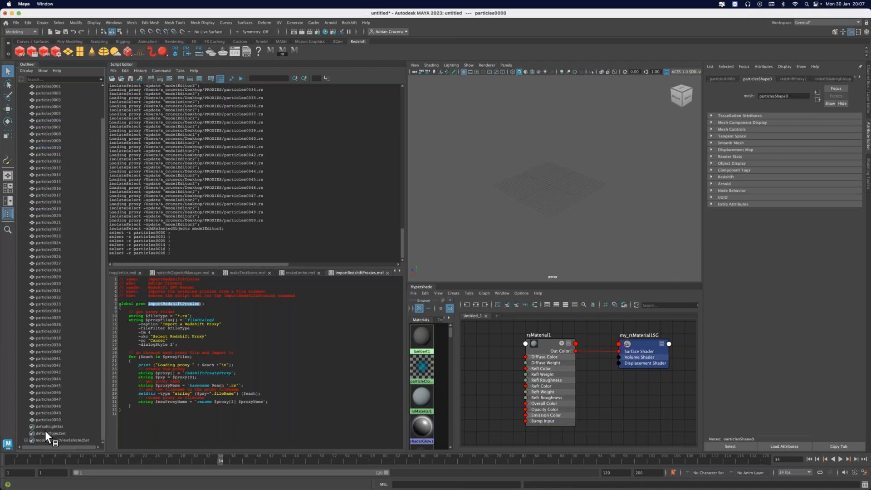
{"action": "right_click_drag", "start_coordinate": [583, 169], "coordinate": [459, 169], "text": "alt"}
{"action": "right_click_drag", "start_coordinate": [615, 190], "coordinate": [523, 178], "text": "alt"}
{"action": "left_click_drag", "start_coordinate": [523, 178], "coordinate": [573, 175], "text": "alt"}
{"action": "right_click_drag", "start_coordinate": [572, 175], "coordinate": [600, 167], "text": "alt"}
{"action": "middle_click_drag", "start_coordinate": [600, 167], "coordinate": [588, 185], "text": "alt"}
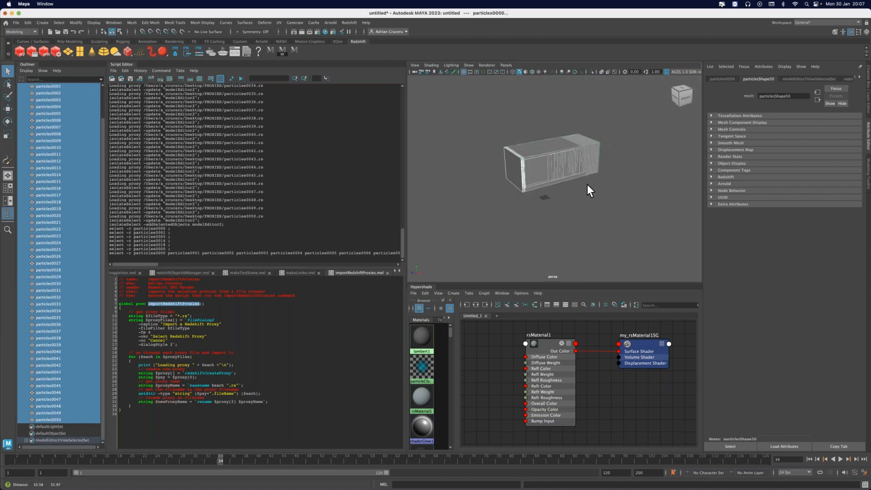
{"action": "left_click_drag", "start_coordinate": [587, 185], "coordinate": [507, 185], "text": "alt"}
{"action": "right_click_drag", "start_coordinate": [508, 186], "coordinate": [568, 188], "text": "alt"}
{"action": "middle_click_drag", "start_coordinate": [567, 188], "coordinate": [551, 199], "text": "alt"}
{"action": "mouse_move", "coordinate": [551, 198]}
{"action": "left_mouse_down", "text": "alt"}
{"action": "mouse_move", "coordinate": [527, 200]}
{"action": "mouse_move", "coordinate": [567, 196]}
{"action": "mouse_move", "coordinate": [543, 202]}
{"action": "left_mouse_up", "text": "alt"}
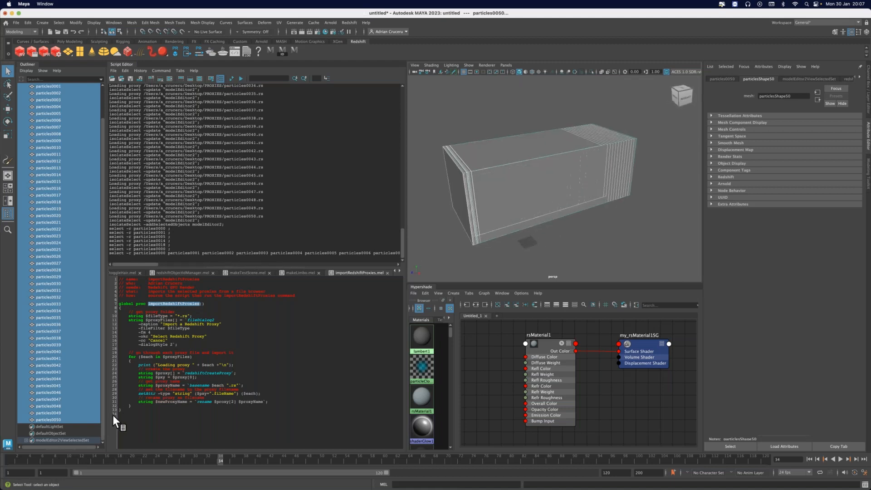
Inspect single proxies by selecting particles0050, particles0032 and particles0022 one after another.
{"action": "left_click", "coordinate": [164, 414]}
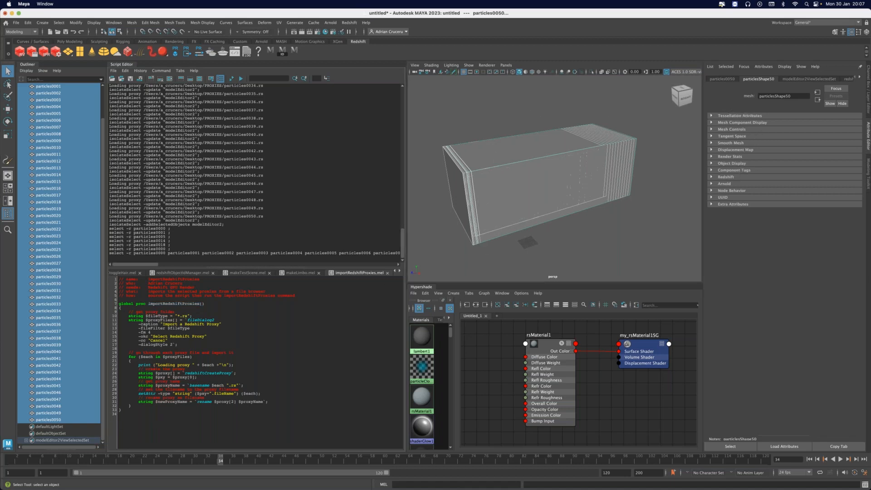
{"action": "left_click", "coordinate": [65, 418]}
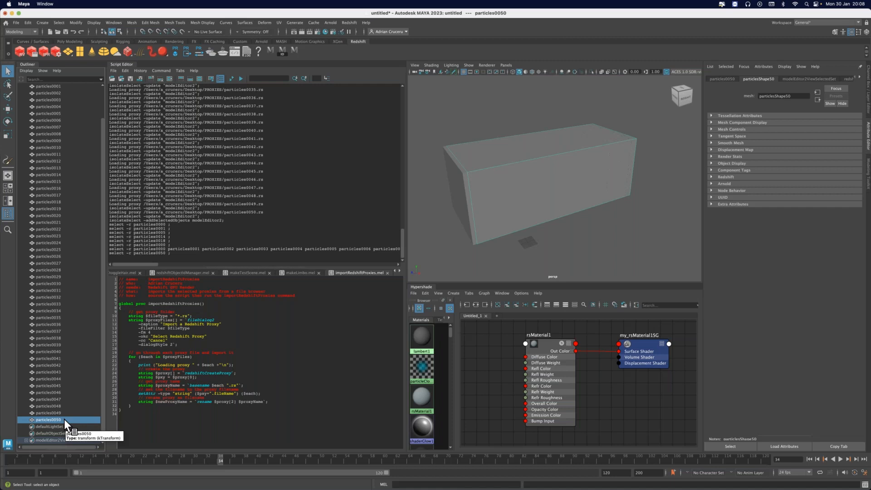
{"action": "key", "text": "Up"}
{"action": "left_click", "coordinate": [69, 298]}
{"action": "left_click", "coordinate": [68, 229]}
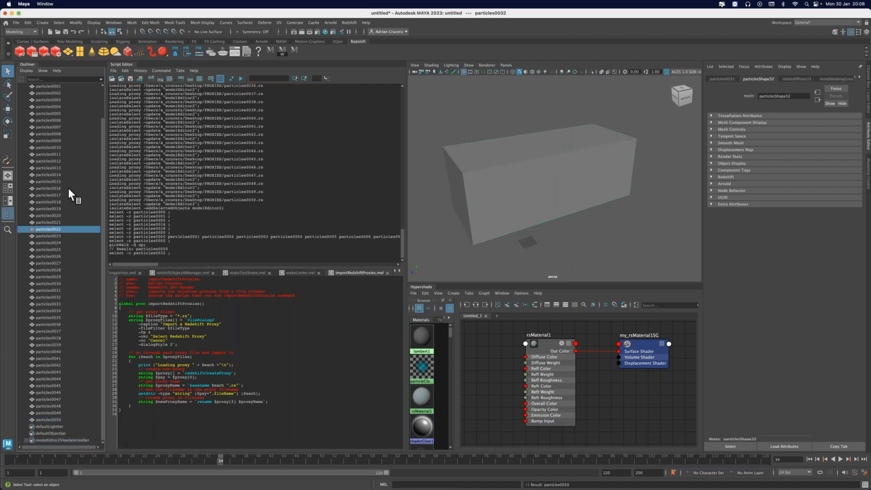
Select the proxies from particles0000 to particles0050 in the Outliner and delete them.
{"action": "scroll", "coordinate": [43, 113], "scroll_direction": "up", "scroll_amount": 3}
{"action": "left_click", "coordinate": [50, 114]}
{"action": "scroll", "coordinate": [23, 342], "scroll_direction": "down", "scroll_amount": 3}
{"action": "left_click", "coordinate": [66, 417], "text": "shift"}
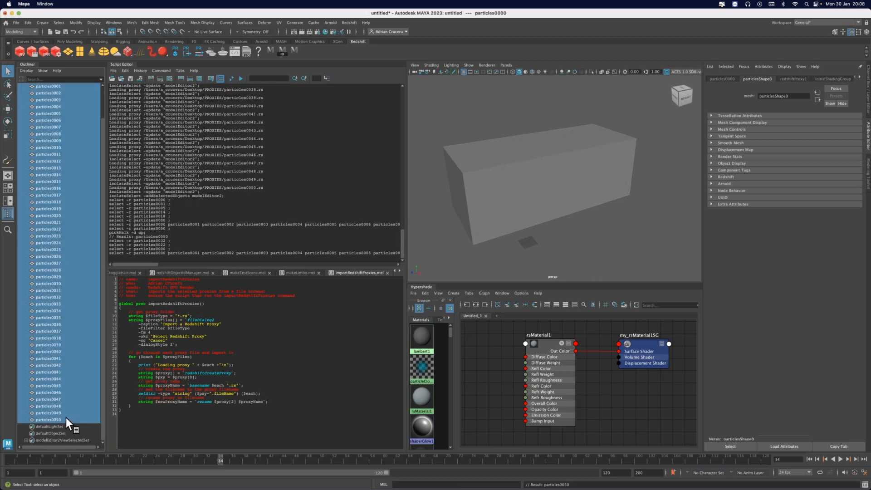
{"action": "key", "text": "Delete"}
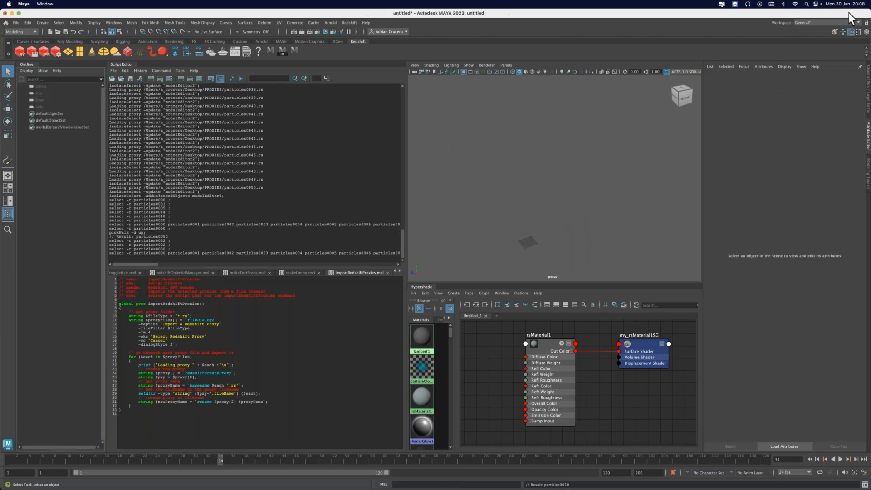
{"action": "key", "text": "super+Tab"}
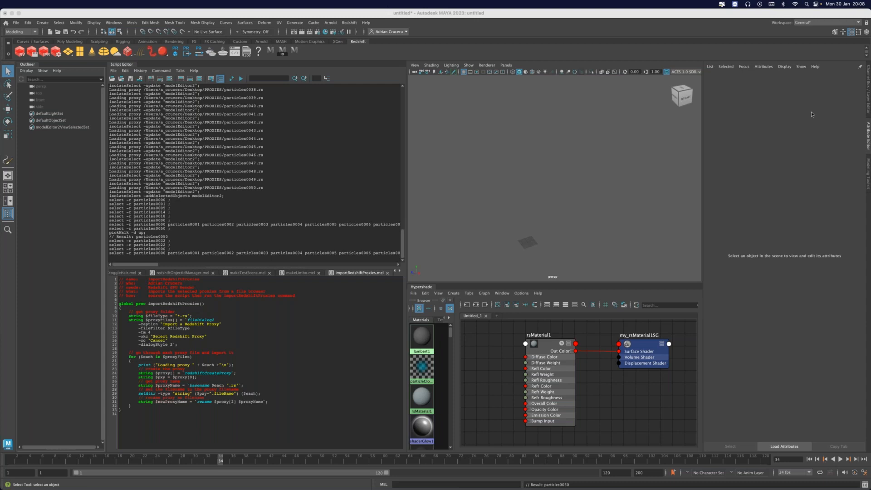
Clear the Script Editor's output history and enlarge its script input area.
{"action": "left_click", "coordinate": [151, 78]}
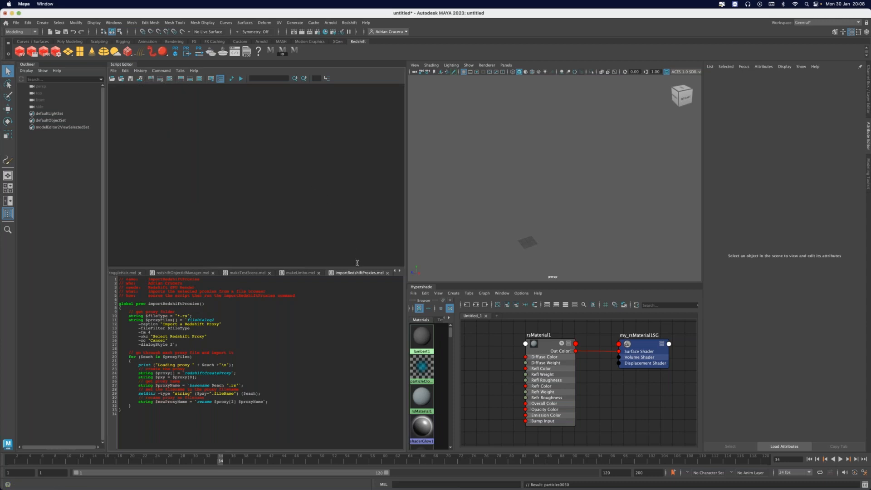
{"action": "left_click_drag", "start_coordinate": [358, 267], "coordinate": [361, 255]}
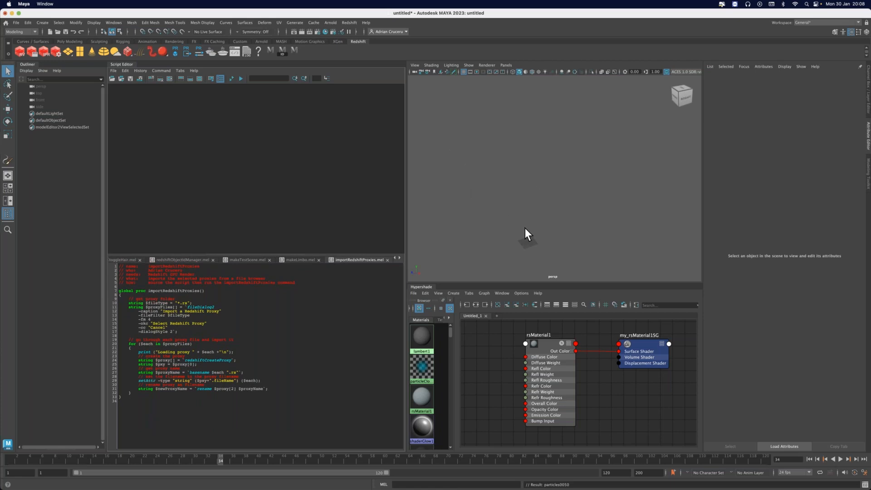
{"action": "middle_click_drag", "start_coordinate": [532, 221], "coordinate": [554, 172], "text": "alt"}
{"action": "right_click_drag", "start_coordinate": [607, 194], "coordinate": [679, 195], "text": "alt"}
{"action": "mouse_move", "coordinate": [535, 181]}
{"action": "left_mouse_down", "text": "alt"}
{"action": "mouse_move", "coordinate": [537, 167]}
{"action": "mouse_move", "coordinate": [540, 191]}
{"action": "mouse_move", "coordinate": [579, 182]}
{"action": "mouse_move", "coordinate": [511, 190]}
{"action": "mouse_move", "coordinate": [528, 188]}
{"action": "left_mouse_up", "text": "alt"}
{"action": "right_click_drag", "start_coordinate": [543, 181], "coordinate": [500, 198], "text": "alt"}
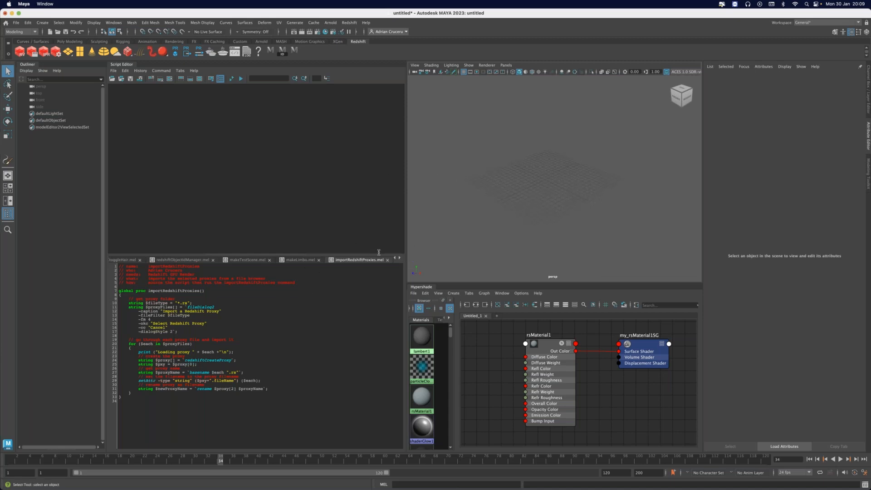
Add a new MEL tab to the Script Editor, enlarge its text, and write the naming pattern name.####.ext.
{"action": "left_click", "coordinate": [399, 257]}
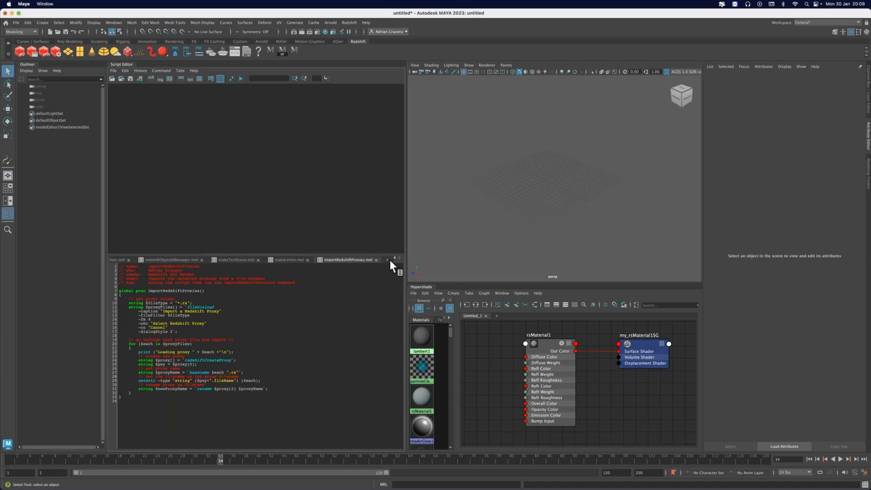
{"action": "left_click", "coordinate": [388, 260]}
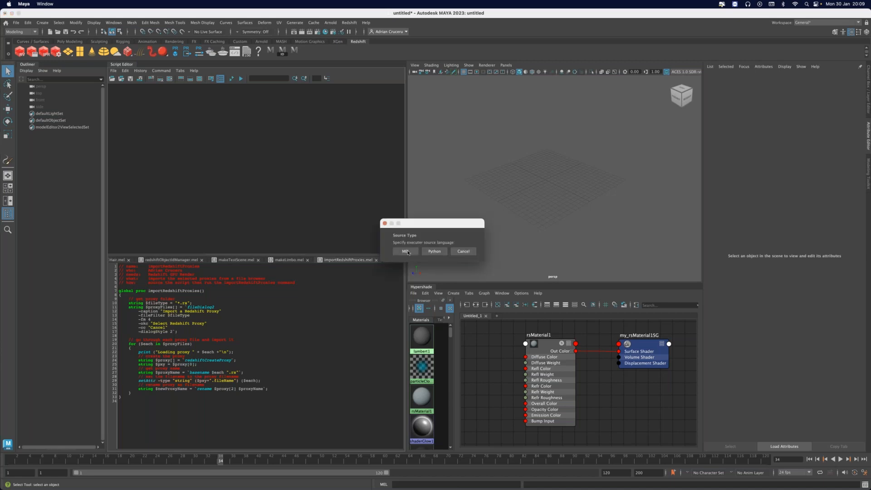
{"action": "left_click", "coordinate": [405, 251]}
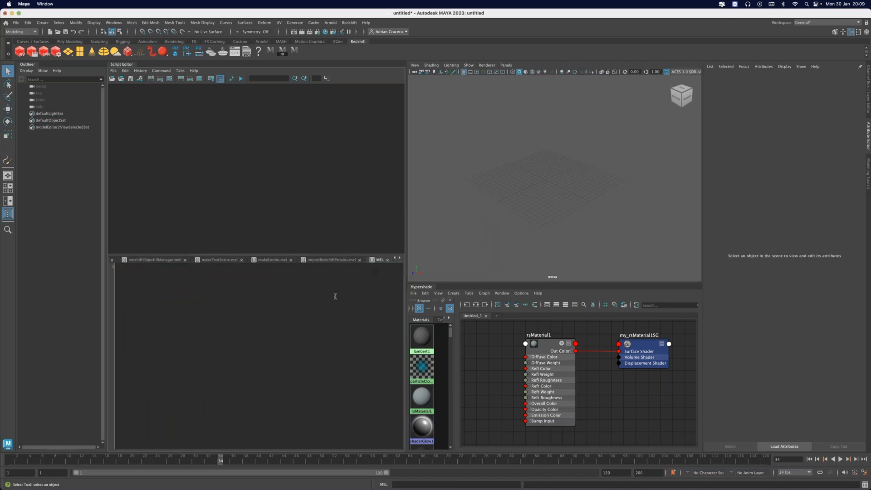
{"action": "left_click", "coordinate": [234, 345]}
{"action": "scroll", "coordinate": [234, 345], "scroll_direction": "up", "scroll_amount": 5, "text": "ctrl"}
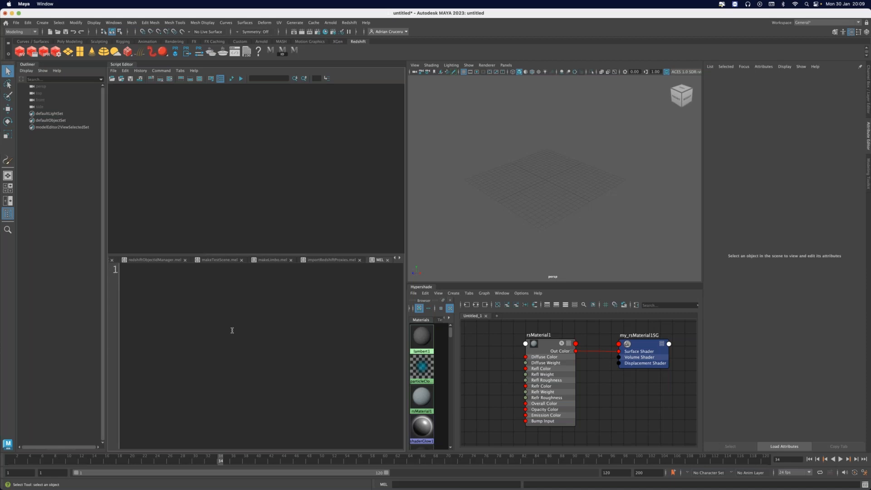
{"action": "type", "text": "name.####.ext"}
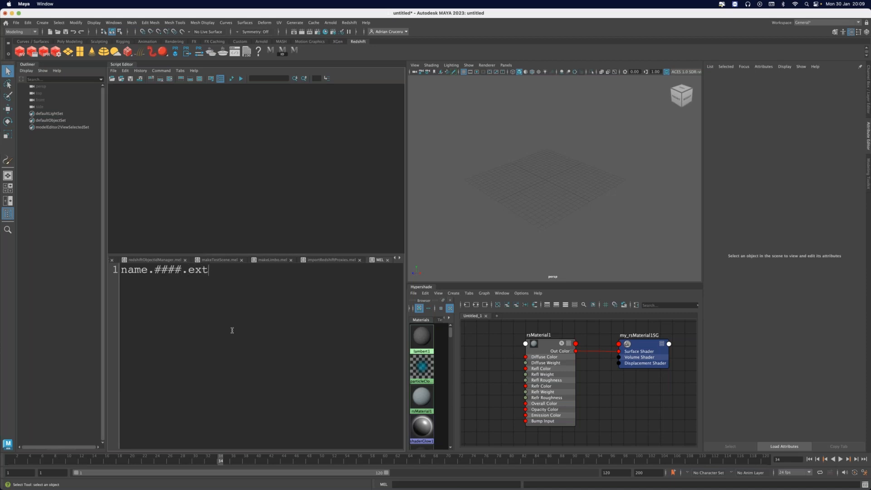
Write the example name myProxy.0001.rs on a second line, try underscore separators instead of dots, and delete the example.
{"action": "key", "text": "Return"}
{"action": "type", "text": "myProxy.0001.rs"}
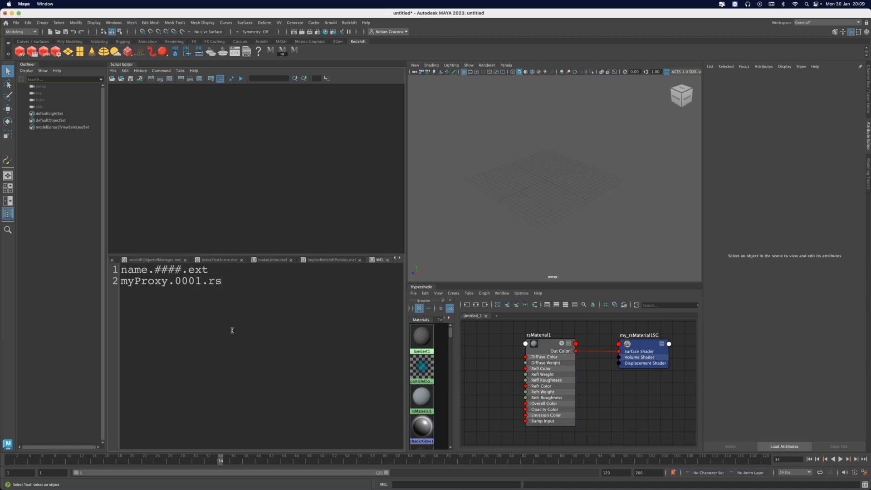
{"action": "key", "text": "shift+Left"}
{"action": "key", "text": "shift+Left"}
{"action": "key", "text": "shift+Left"}
{"action": "key", "text": "shift+Left"}
{"action": "key", "text": "Right"}
{"action": "key", "text": "shift+Left"}
{"action": "key", "text": "BackSpace"}
{"action": "type", "text": "_"}
{"action": "key", "text": "shift+Left"}
{"action": "type", "text": "."}
{"action": "key", "text": "shift+Left"}
{"action": "key", "text": "BackSpace"}
{"action": "type", "text": "_"}
{"action": "key", "text": "shift+End"}
{"action": "key", "text": "BackSpace"}
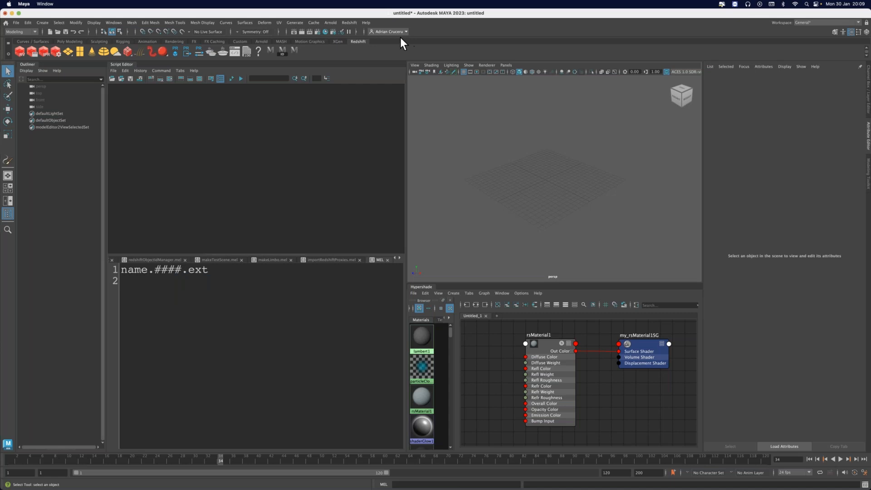
Create a Redshift proxy from particles0000.rs in the PROXIES folder.
{"action": "left_click", "coordinate": [353, 24]}
{"action": "mouse_move", "coordinate": [413, 58]}
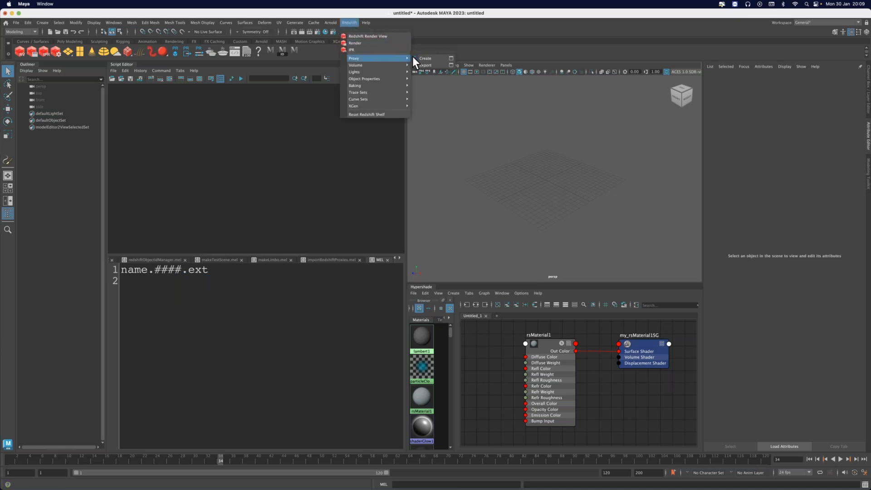
{"action": "left_click", "coordinate": [450, 58]}
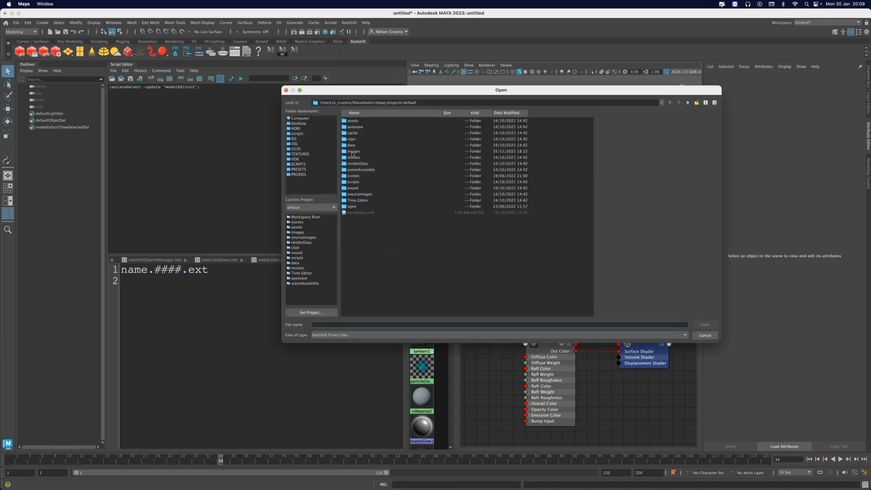
{"action": "left_click", "coordinate": [299, 175]}
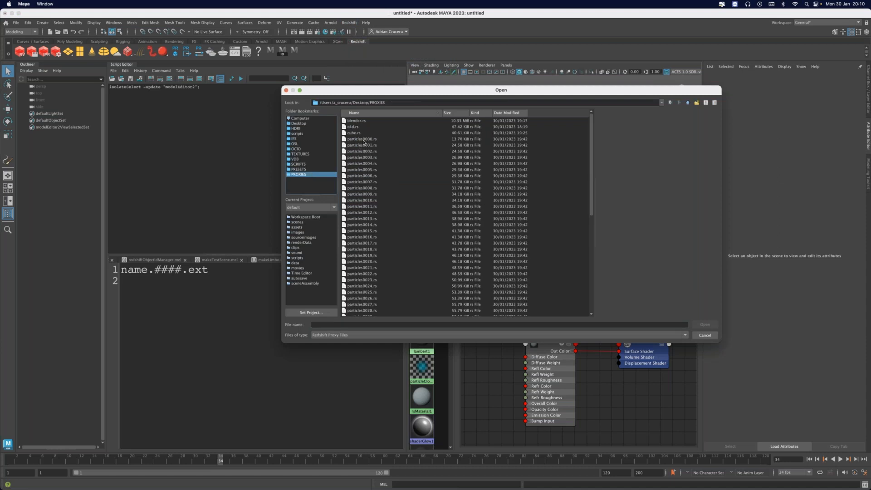
{"action": "left_click", "coordinate": [363, 139]}
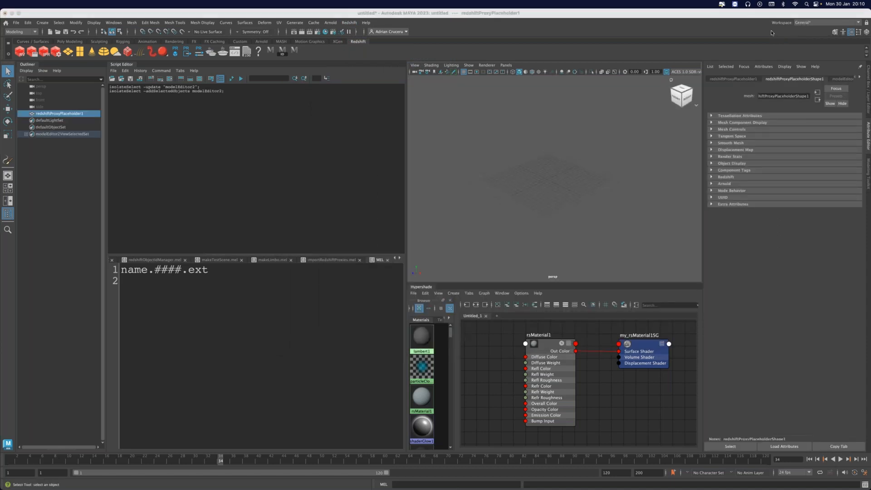
Show the redshiftProxy1 node's attributes and enable Use File Sequence.
{"action": "left_click", "coordinate": [845, 80]}
{"action": "left_click", "coordinate": [860, 78]}
{"action": "left_click", "coordinate": [859, 79]}
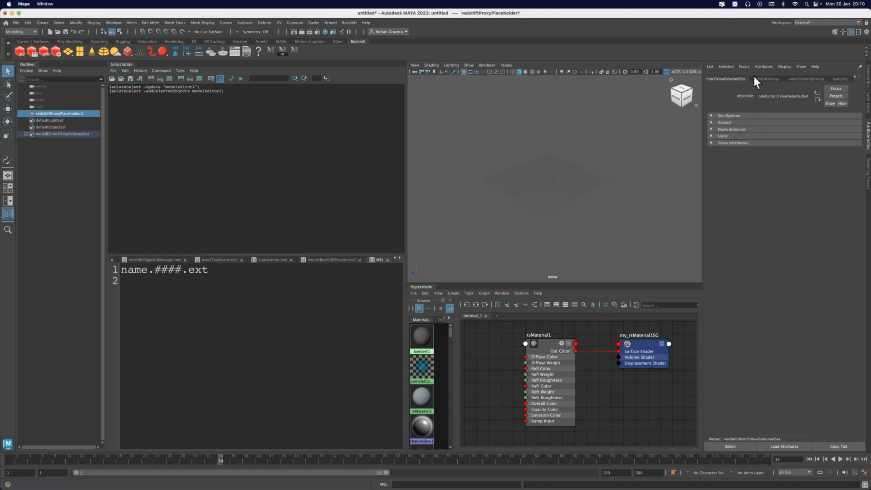
{"action": "left_click", "coordinate": [765, 80]}
{"action": "left_click", "coordinate": [768, 133]}
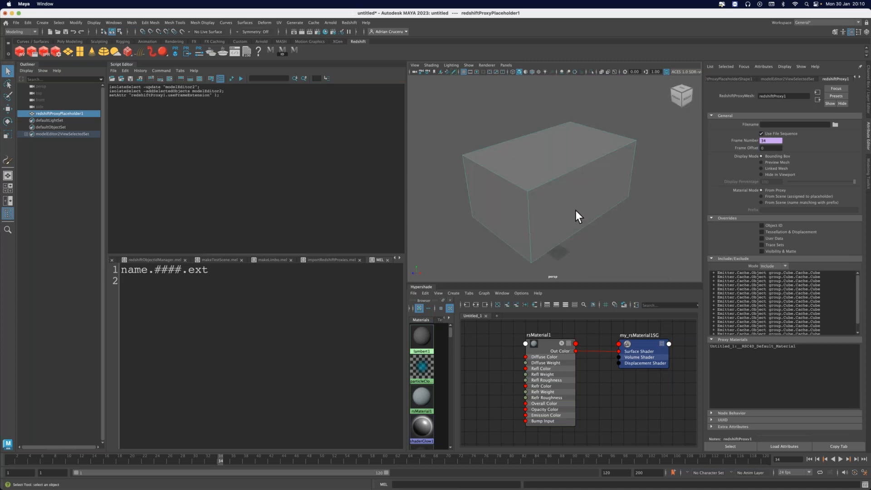
Set the proxy's display mode to Preview Mesh and scrub the timeline to frame 27 to check the particles.
{"action": "left_click", "coordinate": [773, 161]}
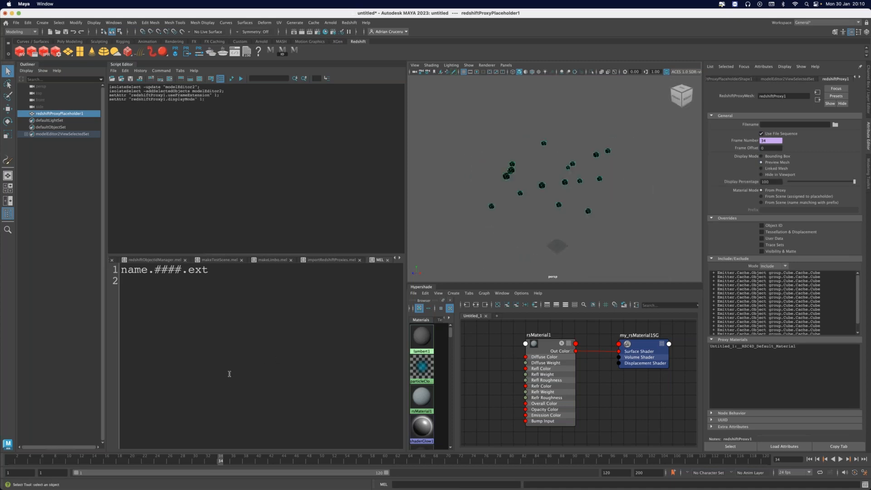
{"action": "left_click_drag", "start_coordinate": [211, 461], "coordinate": [177, 456]}
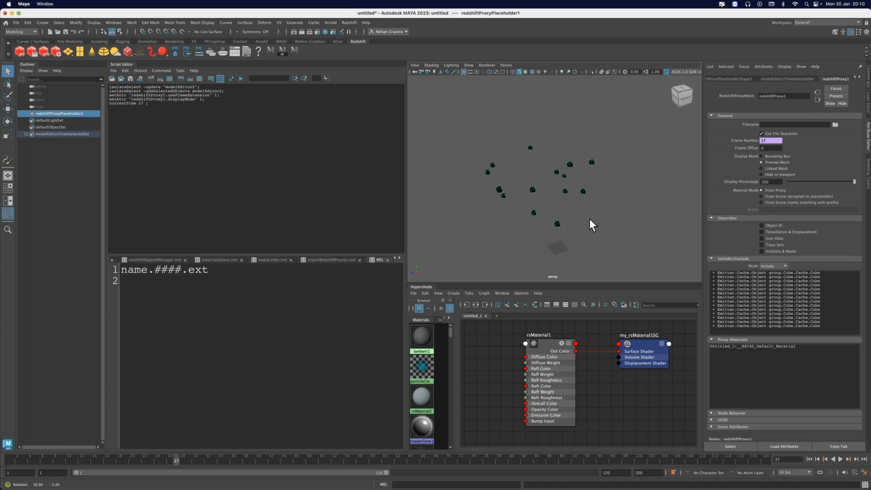
{"action": "middle_click_drag", "start_coordinate": [602, 199], "coordinate": [600, 200], "text": "alt"}
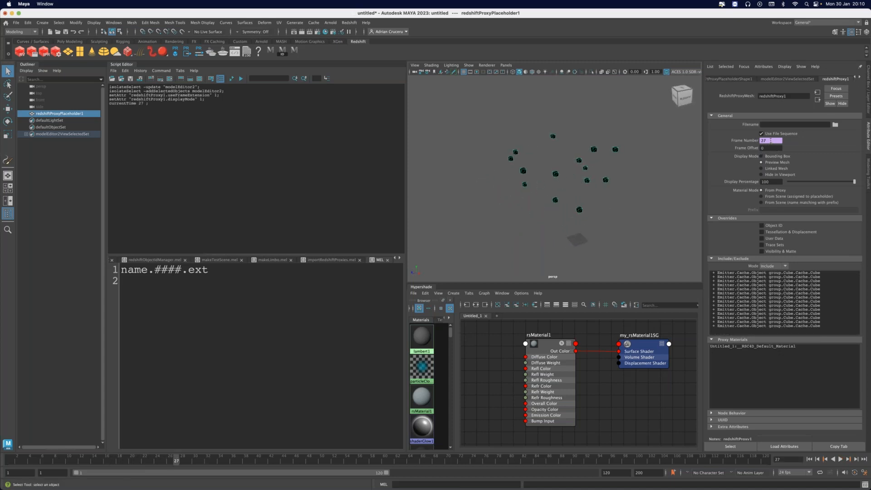
Change the proxy's Frame Number expression to frame + 15 and scrub the timeline back to frame 1.
{"action": "right_click", "coordinate": [771, 141]}
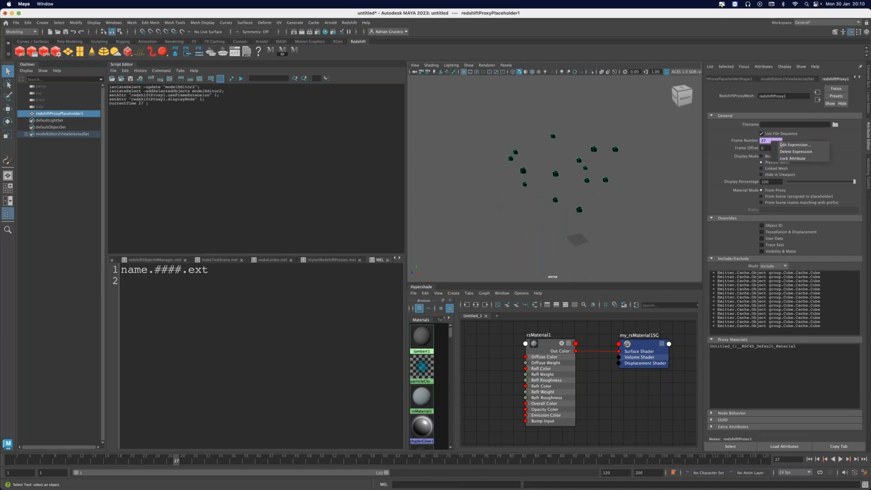
{"action": "left_click", "coordinate": [782, 144]}
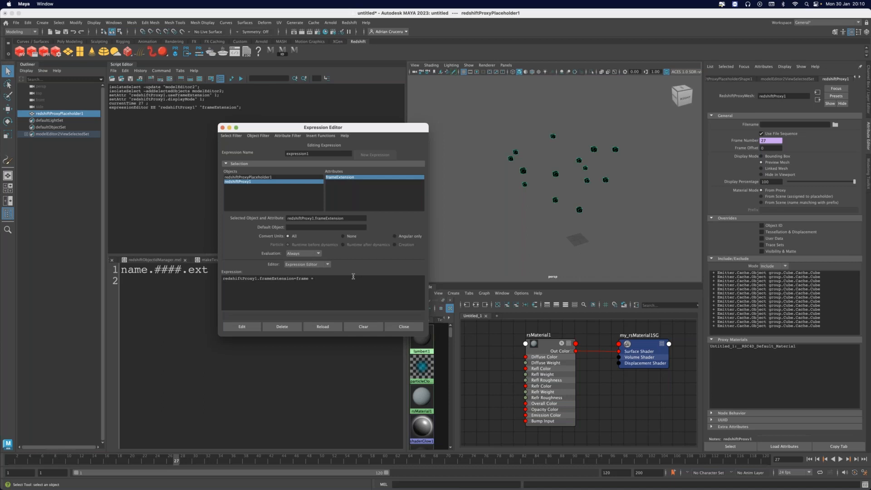
{"action": "left_click", "coordinate": [245, 326]}
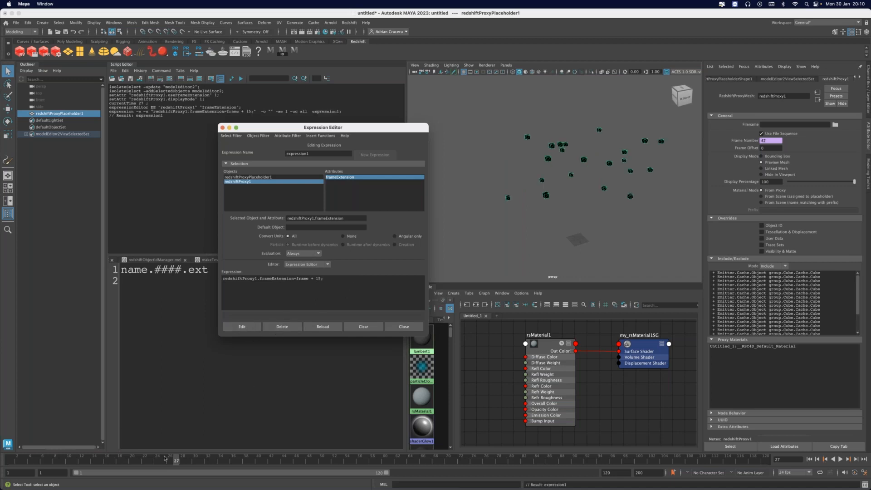
{"action": "left_click_drag", "start_coordinate": [170, 459], "coordinate": [11, 445]}
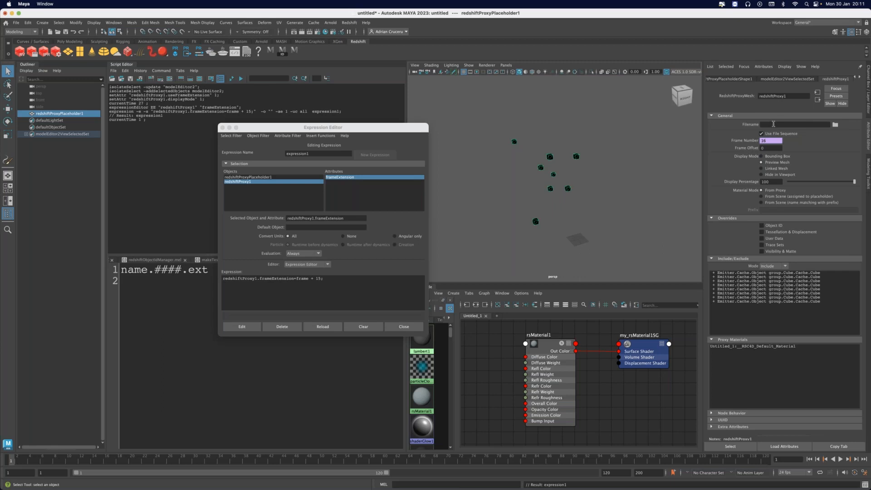
Reselect the proxy placeholder in the viewport and set its Filename to particles0000.rs from the PROXIES folder.
{"action": "left_click", "coordinate": [563, 175]}
{"action": "left_click", "coordinate": [589, 184]}
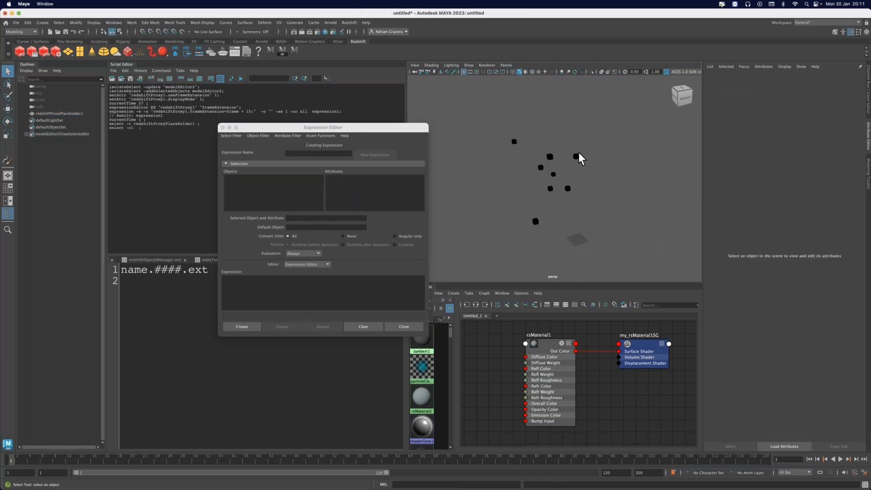
{"action": "left_click", "coordinate": [562, 170]}
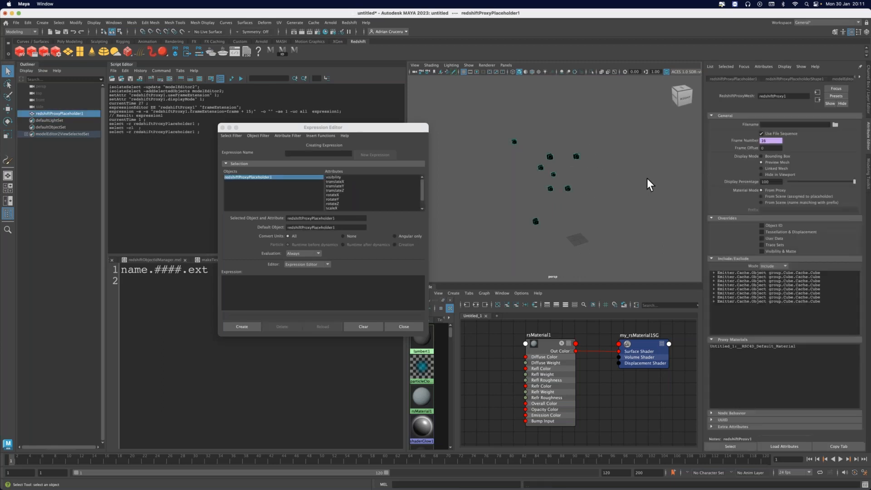
{"action": "left_click", "coordinate": [836, 124]}
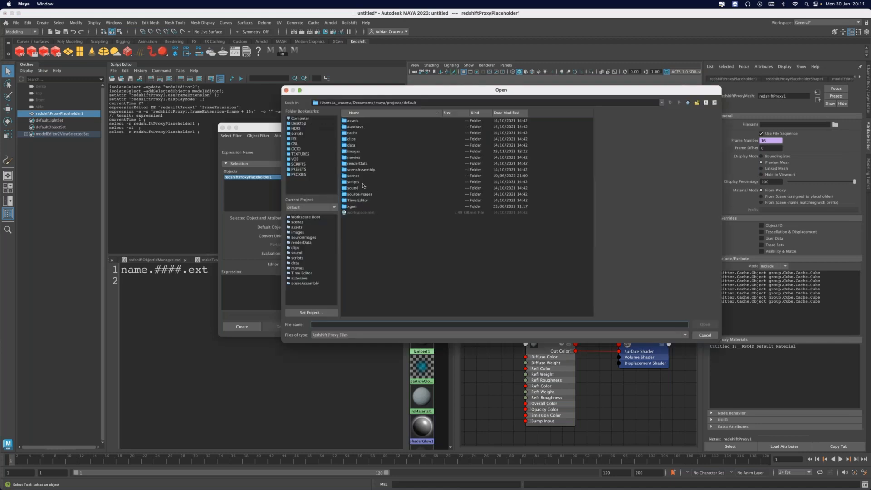
{"action": "left_click", "coordinate": [318, 174]}
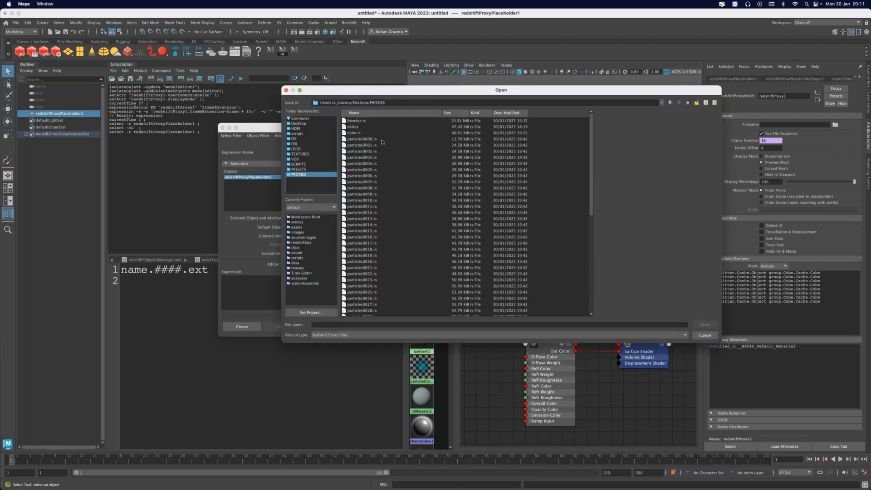
{"action": "double_click", "coordinate": [382, 142]}
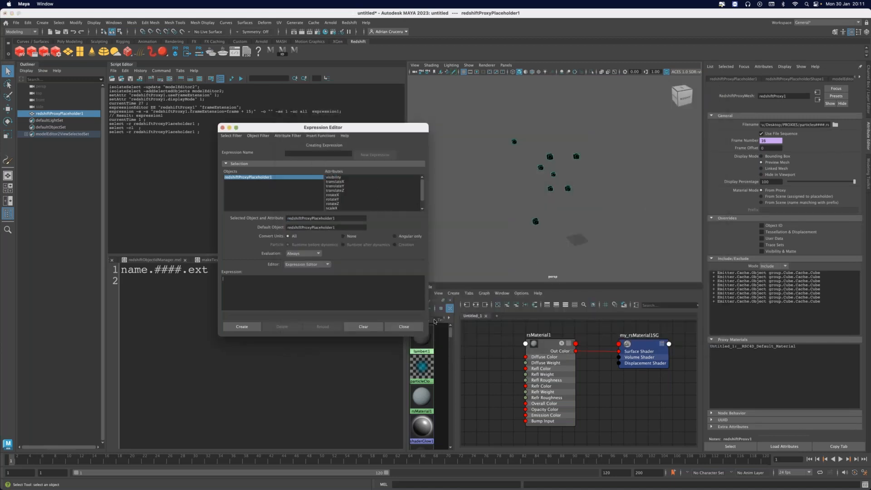
Play the offset particle sequence, stop playback, and scrub back to frame 35 to examine where the proxy files run out.
{"action": "left_click", "coordinate": [148, 469]}
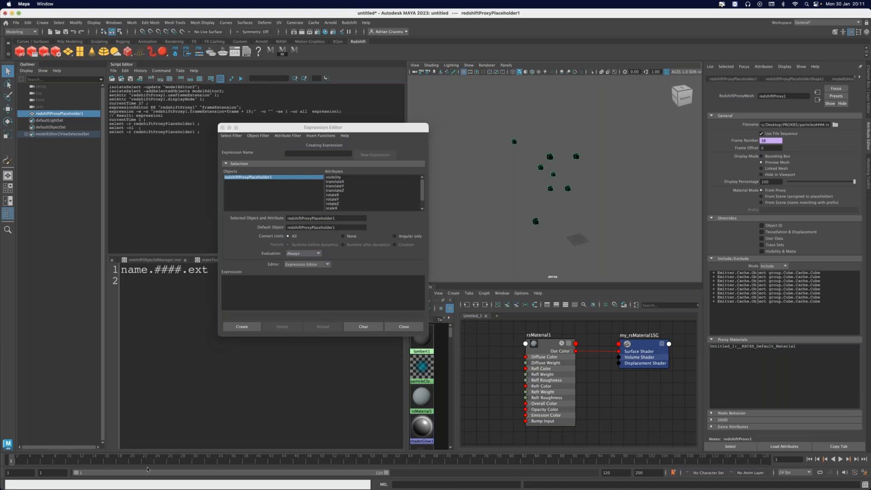
{"action": "key", "text": "alt+v"}
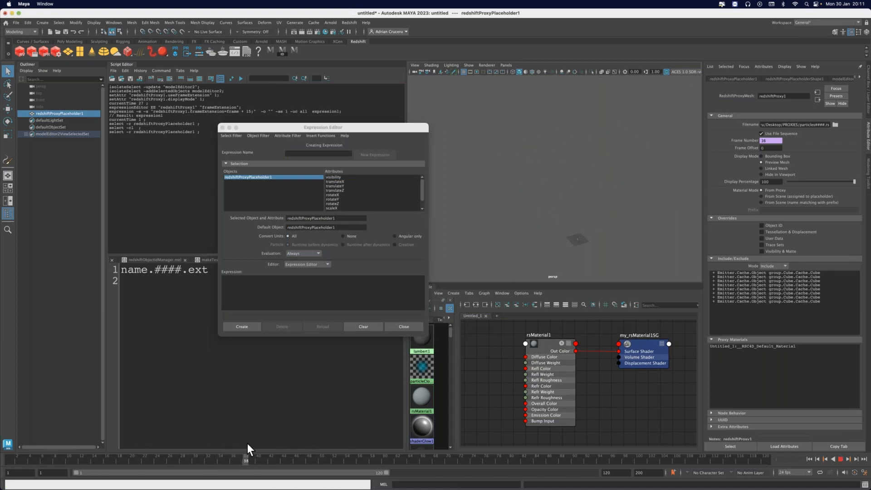
{"action": "key", "text": "alt+v"}
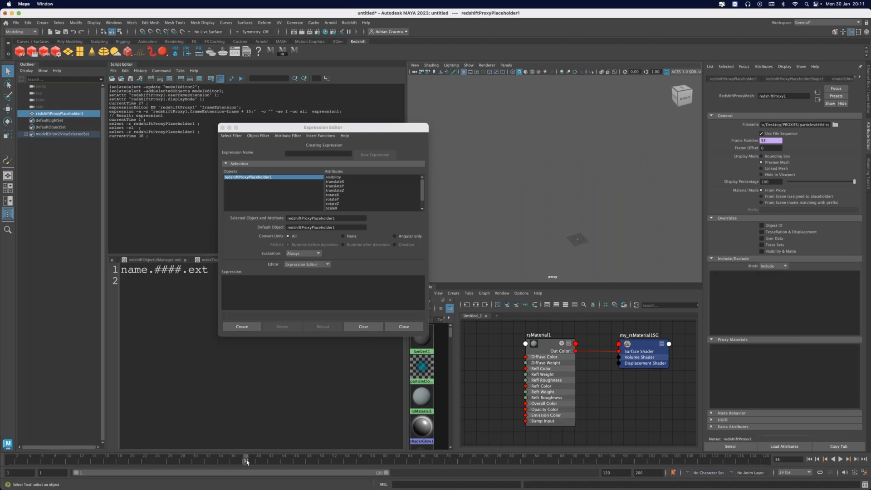
{"action": "left_click_drag", "start_coordinate": [244, 462], "coordinate": [245, 462]}
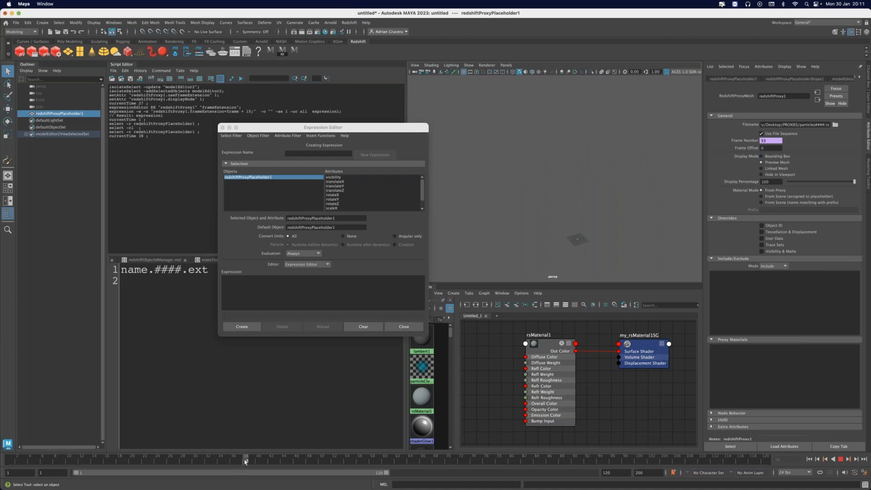
{"action": "mouse_move", "coordinate": [245, 462]}
{"action": "left_mouse_down"}
{"action": "mouse_move", "coordinate": [165, 460]}
{"action": "mouse_move", "coordinate": [239, 460]}
{"action": "mouse_move", "coordinate": [227, 463]}
{"action": "left_mouse_up"}
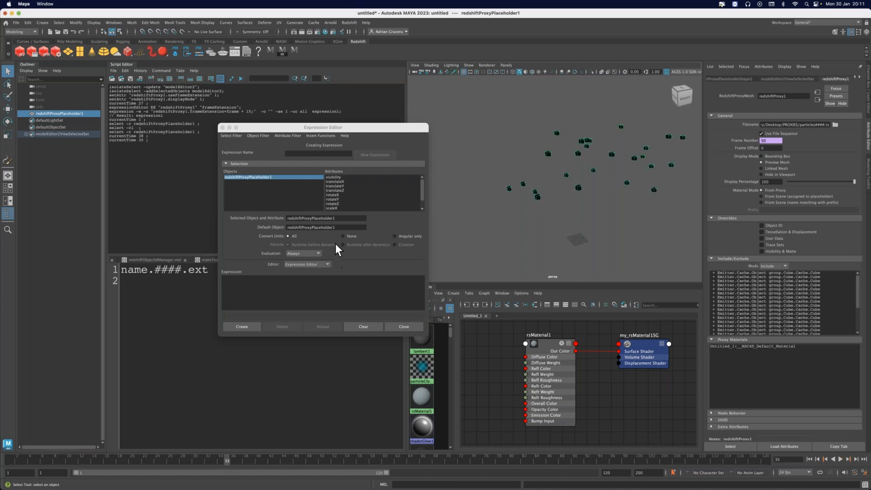
Change the proxy's Frame Number expression to frame%10 and close the Expression Editor.
{"action": "right_click", "coordinate": [779, 141]}
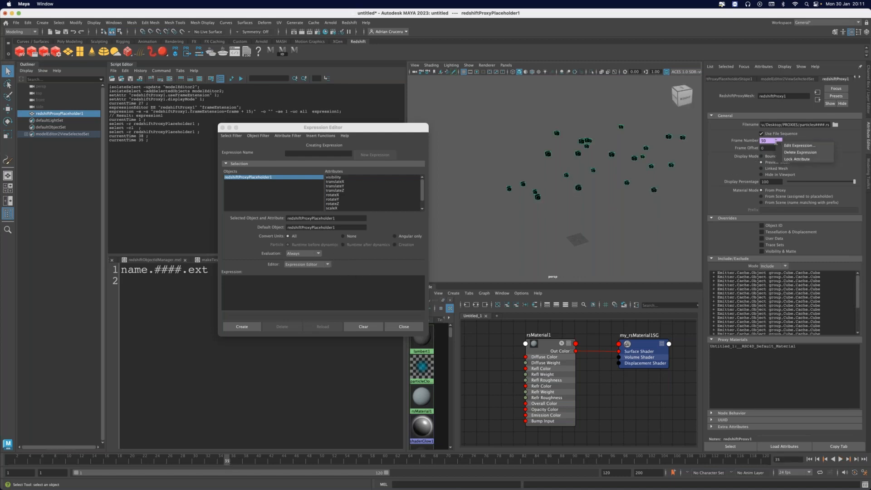
{"action": "left_click", "coordinate": [794, 146]}
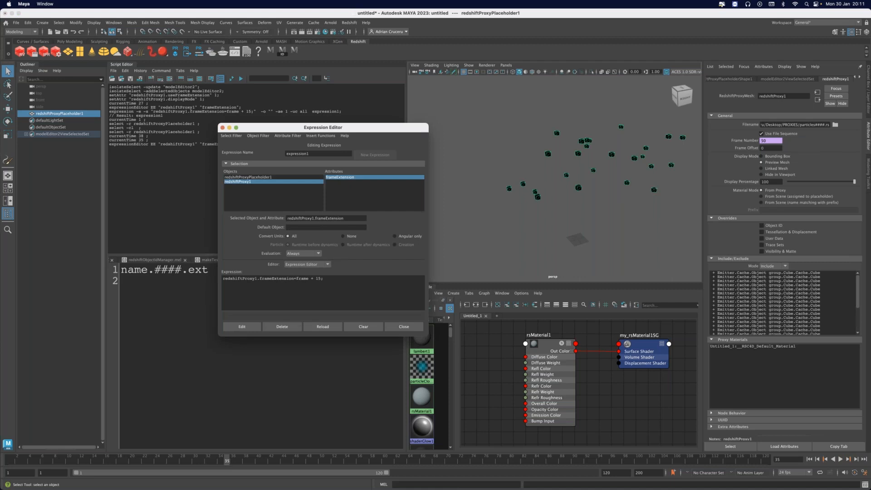
{"action": "left_click_drag", "start_coordinate": [309, 279], "coordinate": [317, 279]}
{"action": "key", "text": "BackSpace"}
{"action": "left_click", "coordinate": [243, 327]}
{"action": "left_click", "coordinate": [405, 326]}
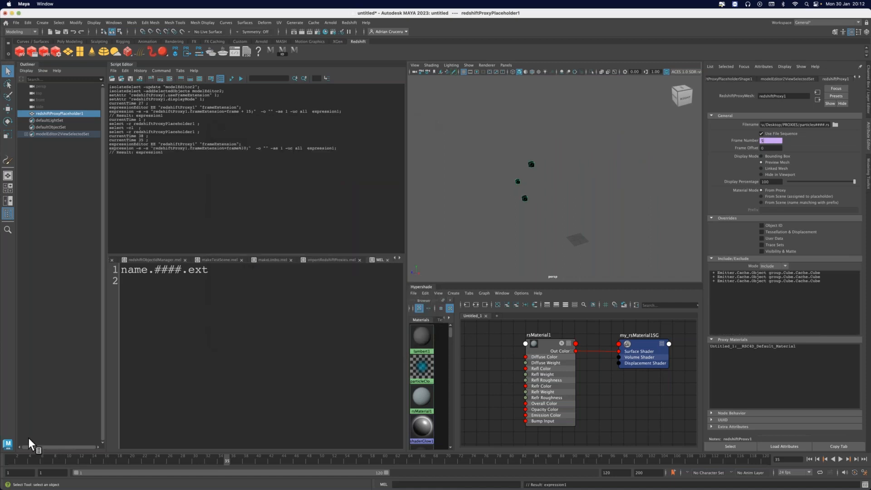
Play the proxy animation from frame 1 to check the repeating sequence, and stop at frame 81.
{"action": "left_click", "coordinate": [11, 461]}
{"action": "key", "text": "alt+v"}
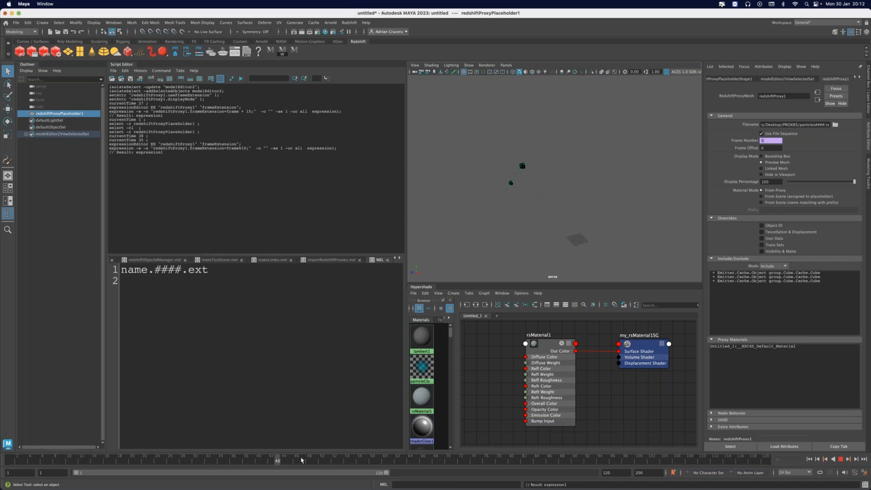
{"action": "key", "text": "alt+v"}
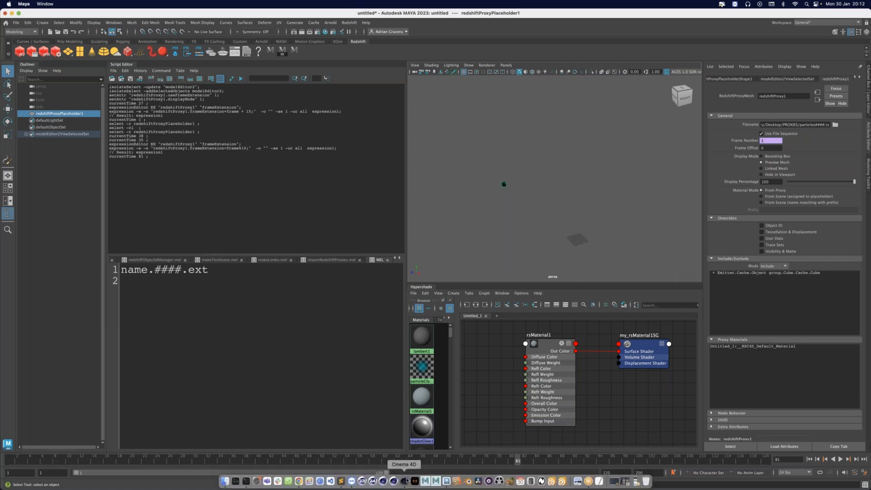
Switch to Cinema 4D, add an RS Proxy object, and display its Animation properties.
{"action": "left_click", "coordinate": [405, 481]}
{"action": "left_click", "coordinate": [537, 48]}
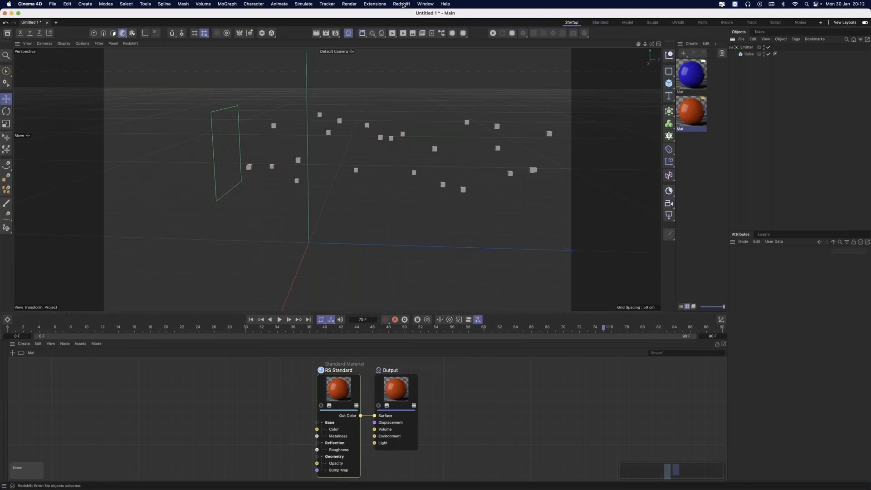
{"action": "left_click", "coordinate": [407, 4]}
{"action": "mouse_move", "coordinate": [427, 28]}
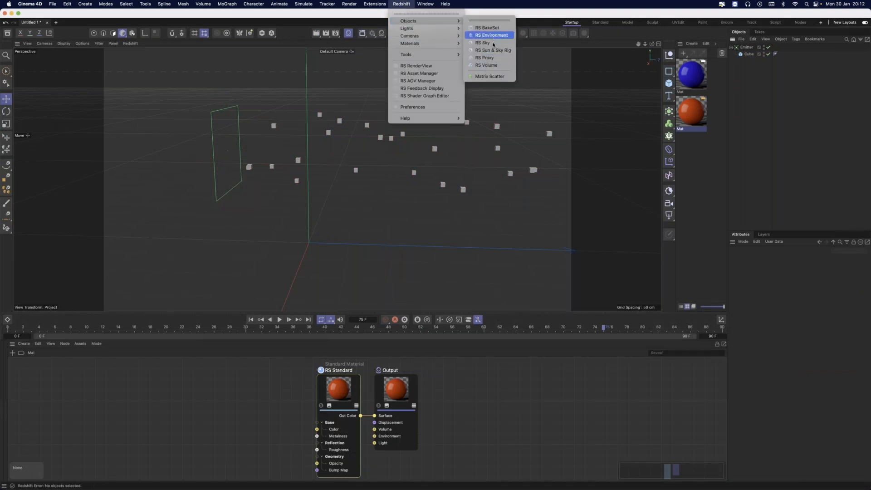
{"action": "left_click", "coordinate": [485, 57]}
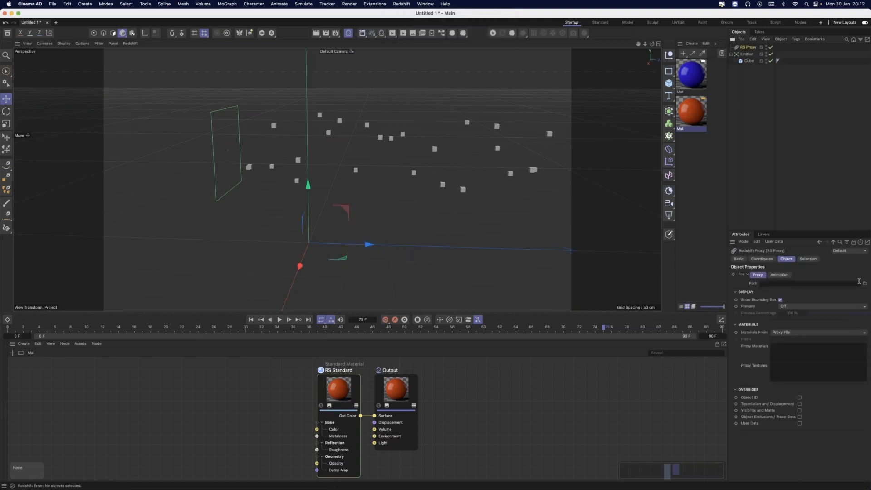
{"action": "left_click", "coordinate": [783, 275]}
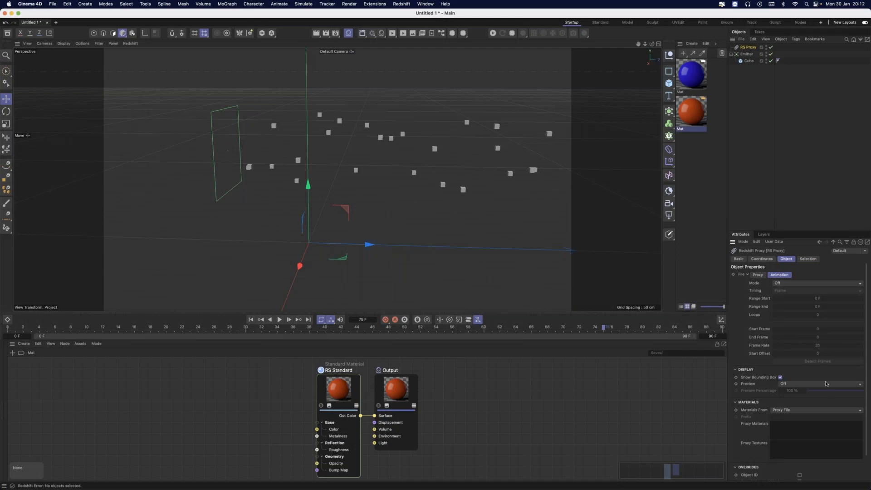
Return to Maya and change the proxy's Frame Number expression to frame*2.
{"action": "key", "text": "super+Tab"}
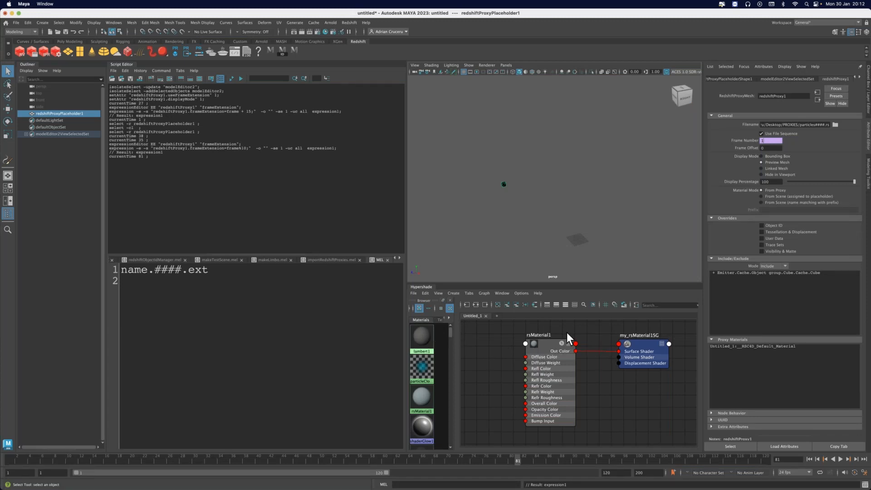
{"action": "right_click", "coordinate": [781, 142]}
{"action": "left_click", "coordinate": [802, 146]}
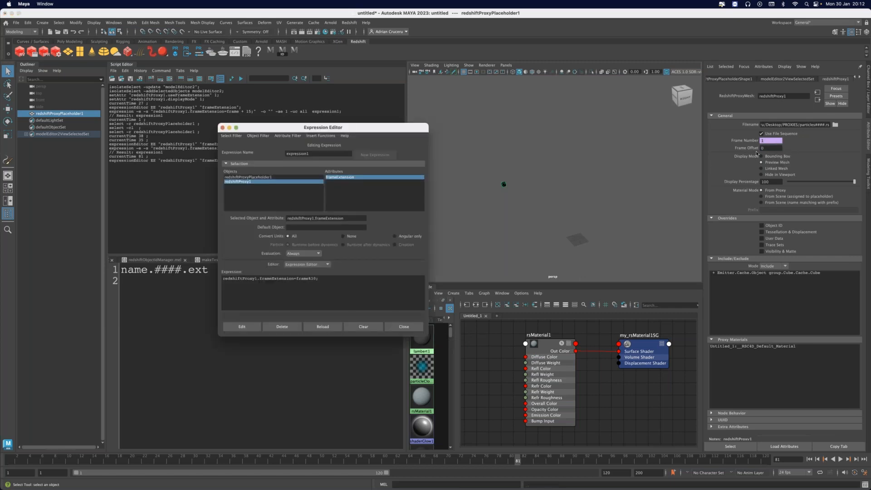
{"action": "left_click", "coordinate": [322, 285]}
{"action": "key", "text": "shift+Left"}
{"action": "key", "text": "shift+Left"}
{"action": "type", "text": "*"}
{"action": "type", "text": ";"}
{"action": "left_click", "coordinate": [250, 328]}
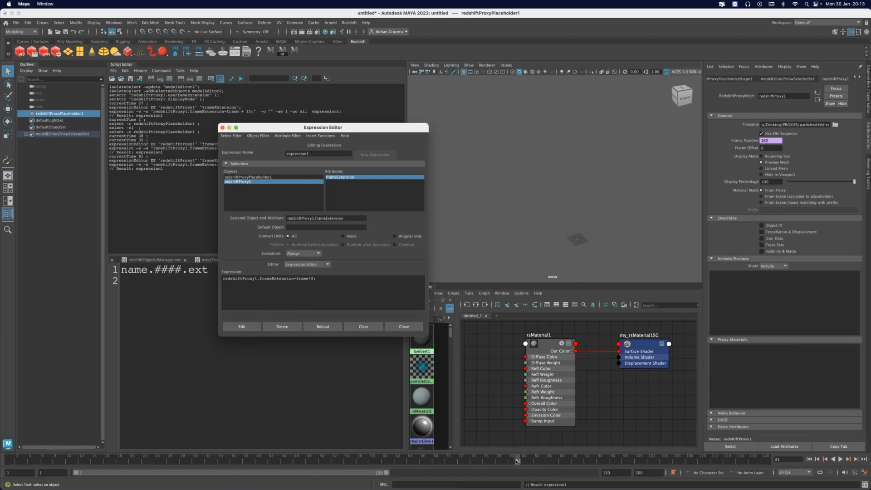
Scrub to frame 45 and back to frame 26 to check the frame-doubling expression, and close the Expression Editor.
{"action": "left_click", "coordinate": [350, 449]}
{"action": "left_click_drag", "start_coordinate": [277, 459], "coordinate": [290, 459]}
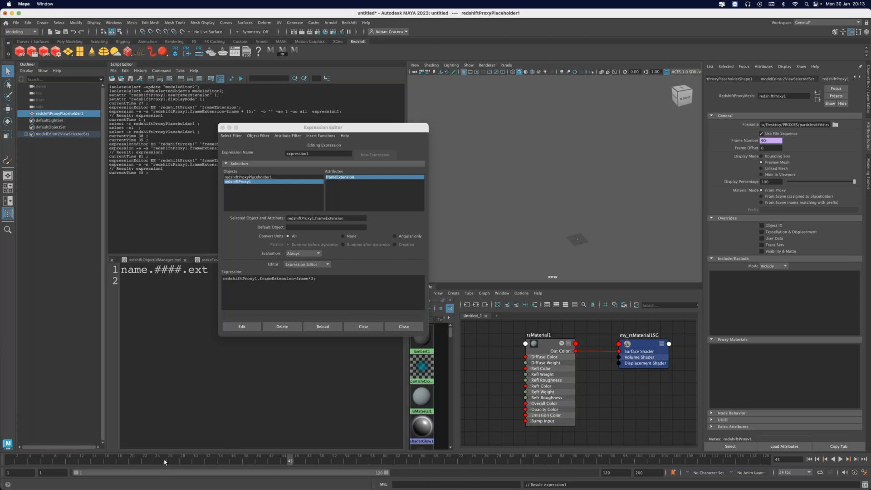
{"action": "left_click_drag", "start_coordinate": [165, 462], "coordinate": [170, 462]}
{"action": "left_click", "coordinate": [404, 326]}
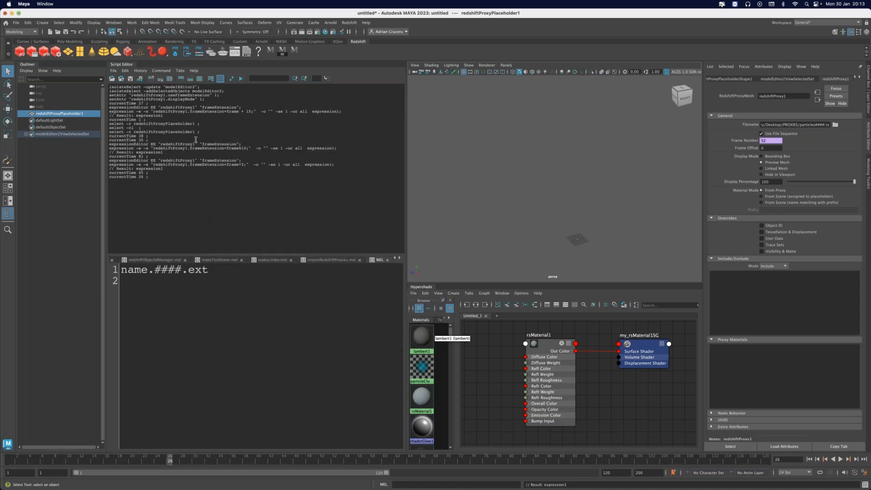
Clear the Script Editor history and frame the proxy placeholder in the perspective view.
{"action": "left_click", "coordinate": [152, 78]}
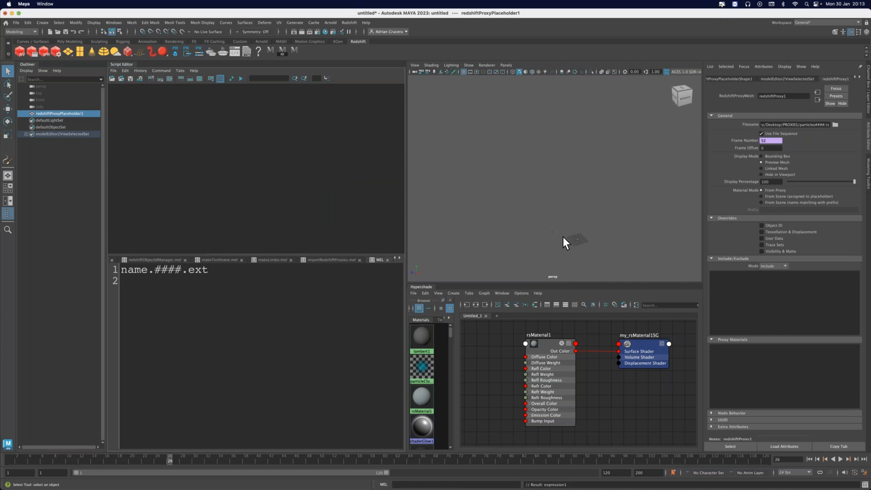
{"action": "middle_click_drag", "start_coordinate": [566, 221], "coordinate": [553, 196], "text": "alt"}
{"action": "scroll", "coordinate": [604, 216], "scroll_direction": "up", "scroll_amount": 4}
{"action": "middle_click_drag", "start_coordinate": [593, 219], "coordinate": [582, 192], "text": "alt"}
{"action": "scroll", "coordinate": [653, 222], "scroll_direction": "up", "scroll_amount": 4}
{"action": "left_click_drag", "start_coordinate": [549, 260], "coordinate": [579, 207], "text": "alt"}
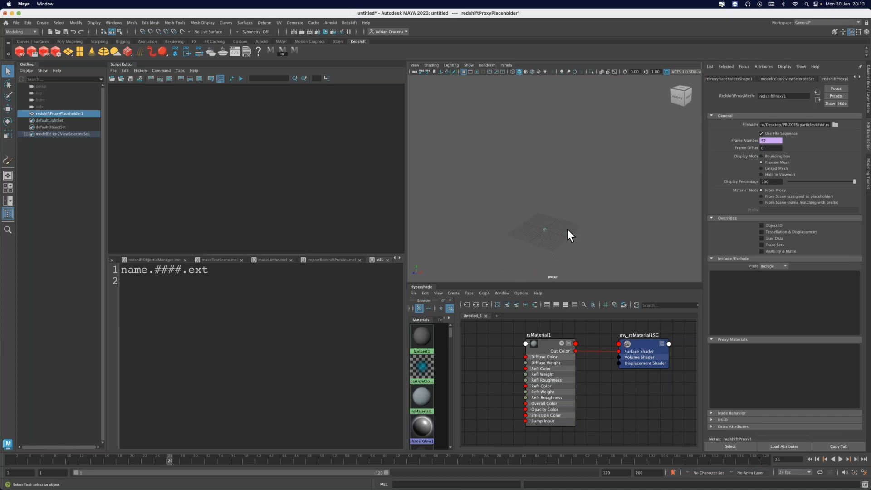
{"action": "key", "text": "f"}
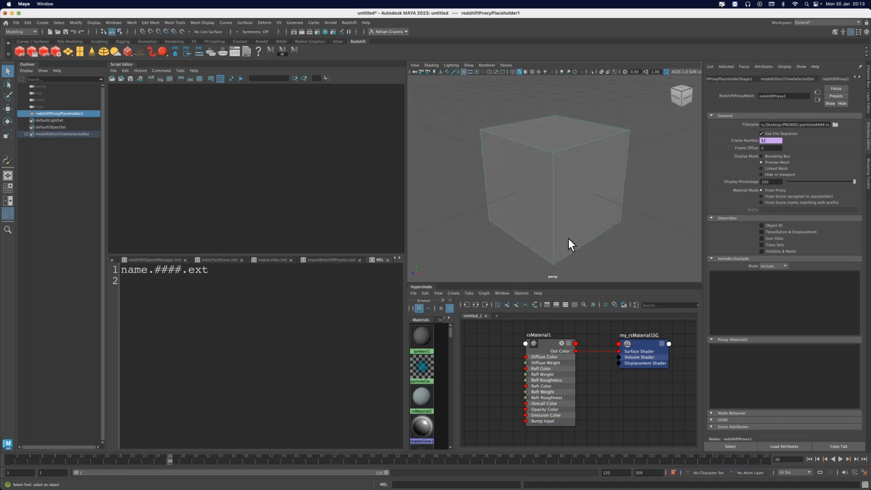
{"action": "scroll", "coordinate": [581, 228], "scroll_direction": "down", "scroll_amount": 4}
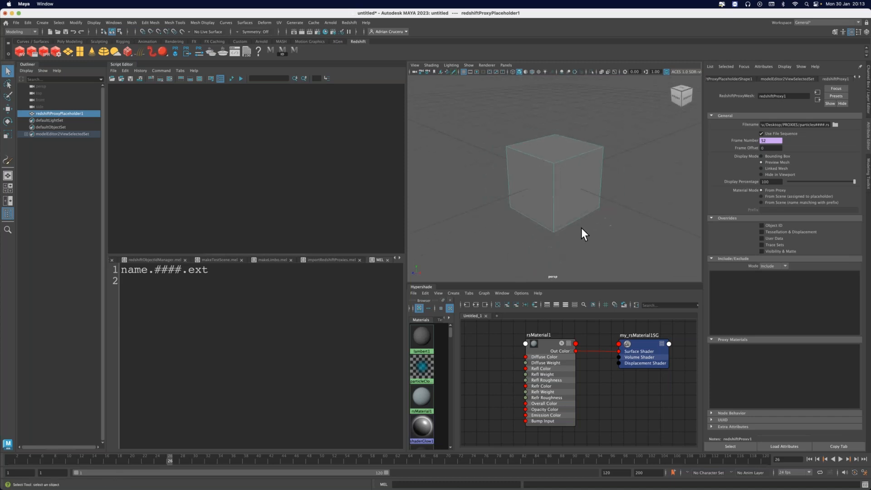
{"action": "left_click_drag", "start_coordinate": [540, 215], "coordinate": [548, 211], "text": "alt"}
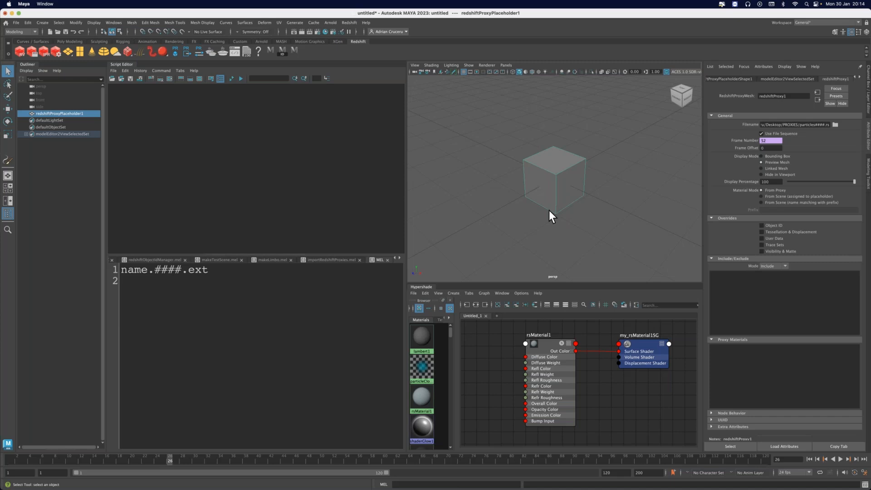
Reselect the proxy placeholder and set its Filename to blender.rs from the PROXIES folder.
{"action": "left_click", "coordinate": [554, 201]}
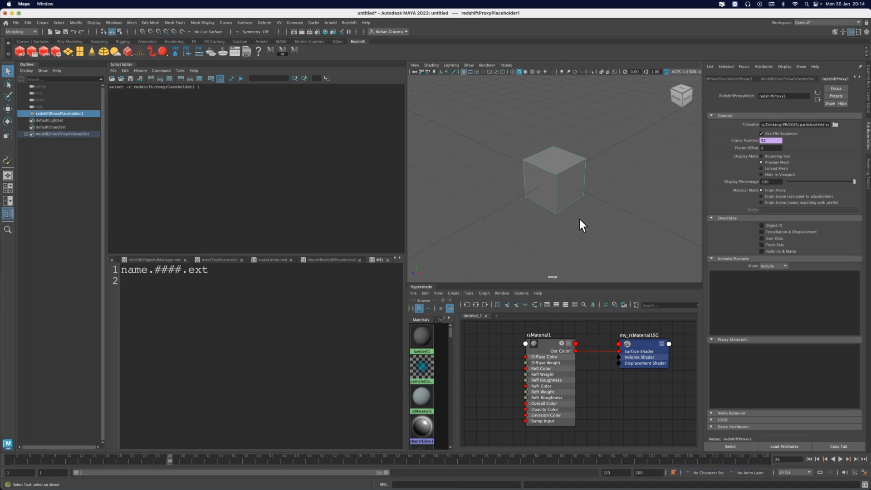
{"action": "left_click", "coordinate": [636, 347]}
{"action": "left_click", "coordinate": [572, 183]}
{"action": "left_click", "coordinate": [835, 125]}
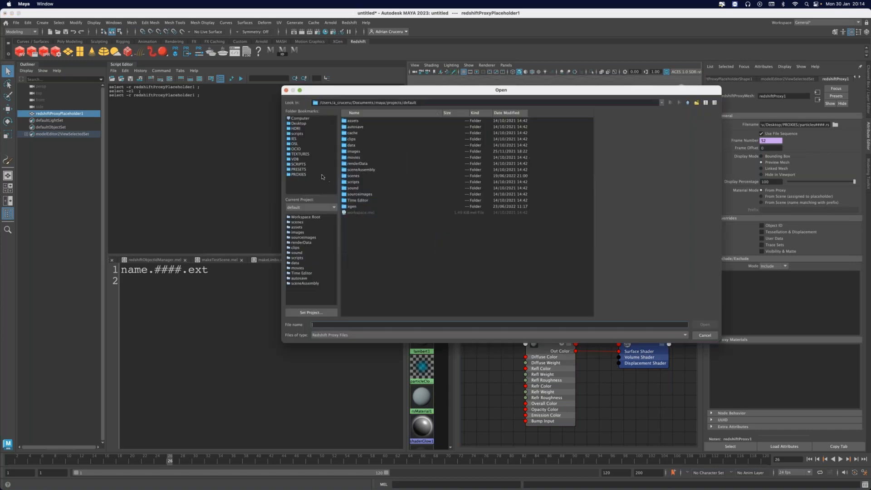
{"action": "left_click", "coordinate": [303, 175]}
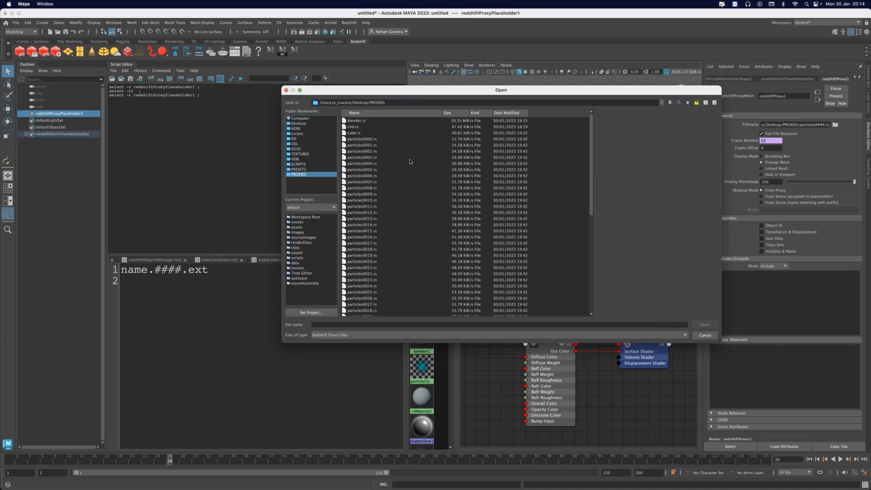
{"action": "double_click", "coordinate": [357, 121]}
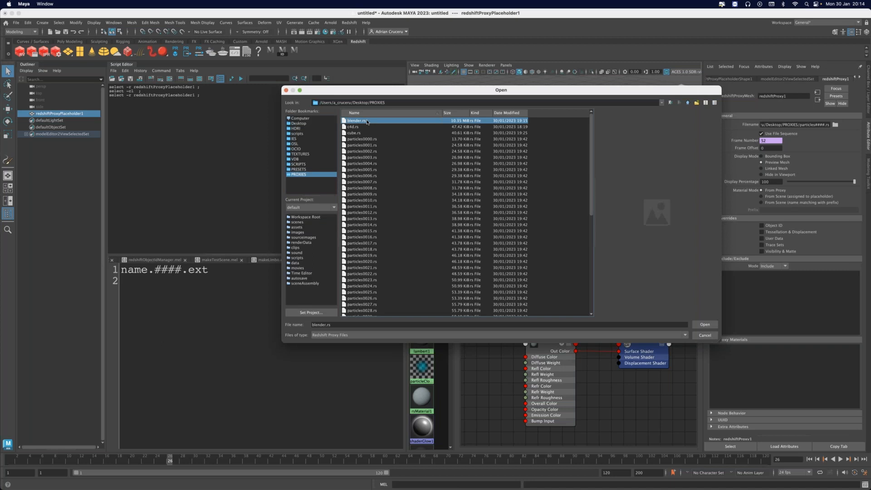
Render the whole blender proxy interactively in an enlarged Redshift Render View, and stop the render.
{"action": "right_click_drag", "start_coordinate": [560, 207], "coordinate": [442, 180], "text": "alt"}
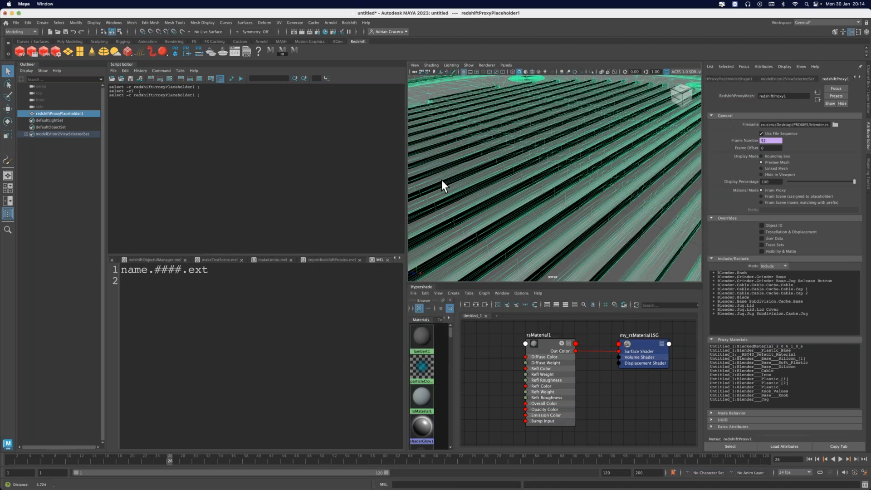
{"action": "right_click_drag", "start_coordinate": [654, 207], "coordinate": [580, 209], "text": "alt"}
{"action": "left_click_drag", "start_coordinate": [580, 209], "coordinate": [573, 238], "text": "alt"}
{"action": "right_click_drag", "start_coordinate": [573, 239], "coordinate": [549, 235], "text": "alt"}
{"action": "scroll", "coordinate": [549, 235], "scroll_direction": "down", "scroll_amount": 3}
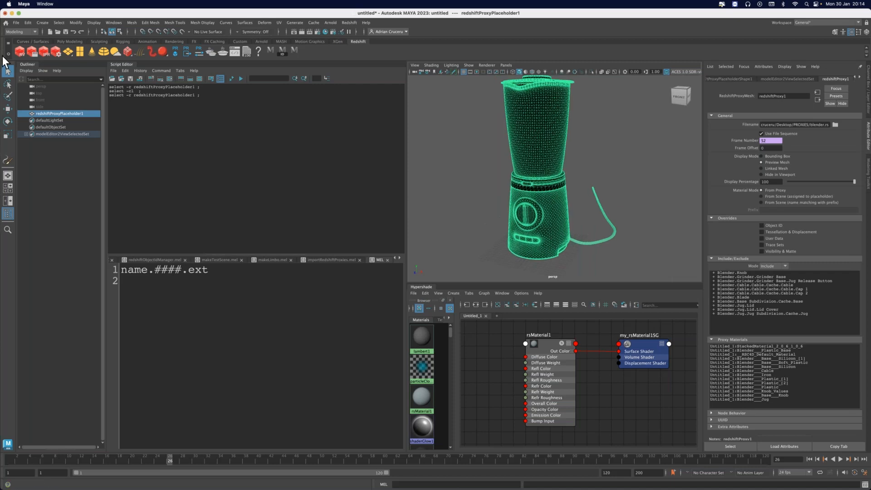
{"action": "left_click", "coordinate": [20, 51]}
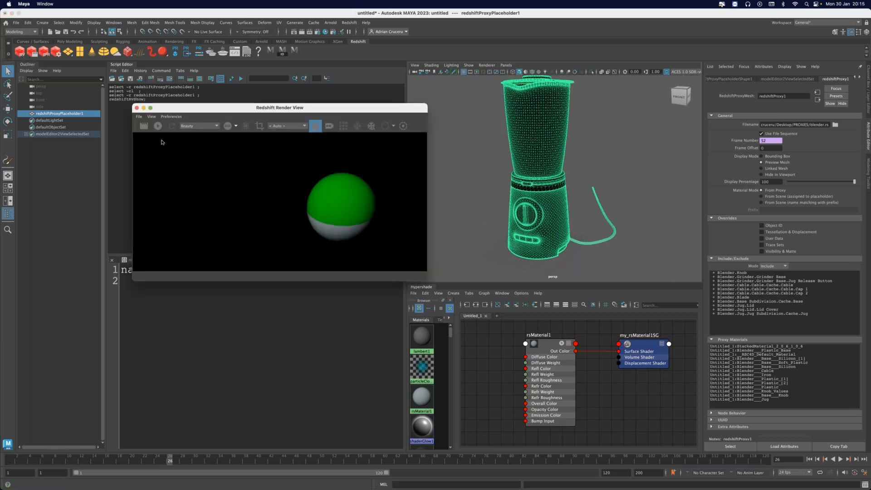
{"action": "left_click", "coordinate": [153, 117]}
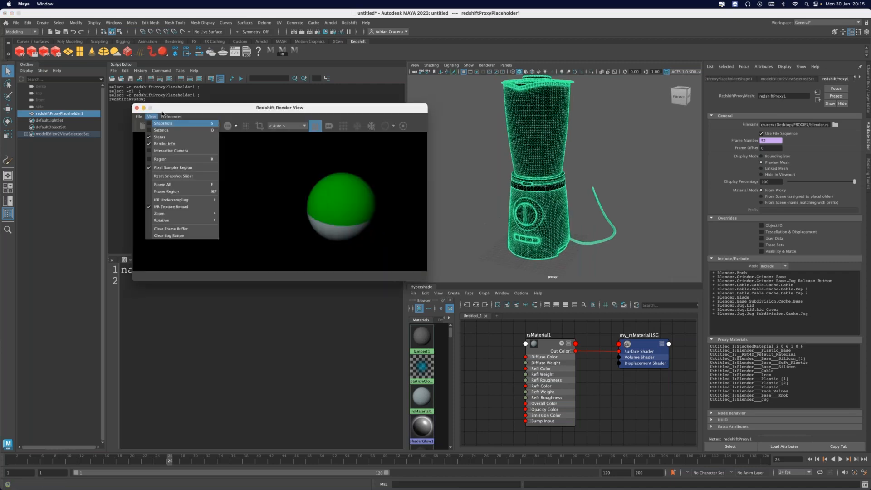
{"action": "left_click", "coordinate": [241, 169]}
{"action": "left_click", "coordinate": [157, 125]}
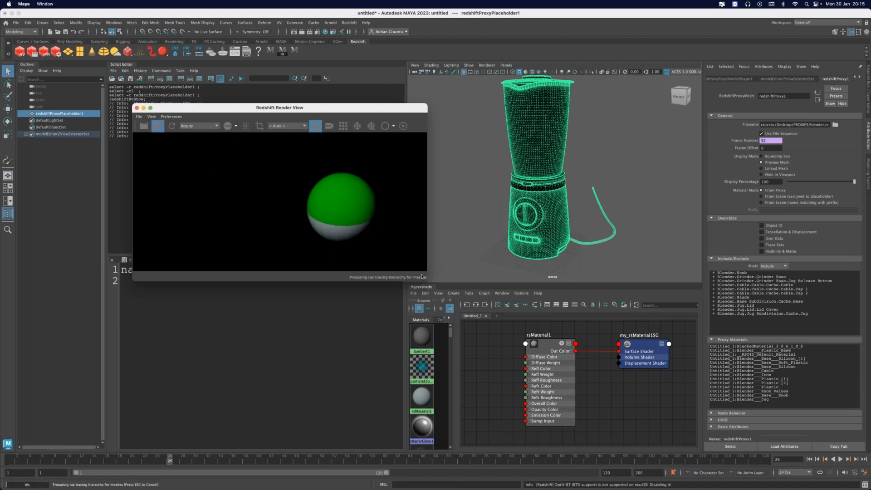
{"action": "left_click_drag", "start_coordinate": [422, 294], "coordinate": [417, 396]}
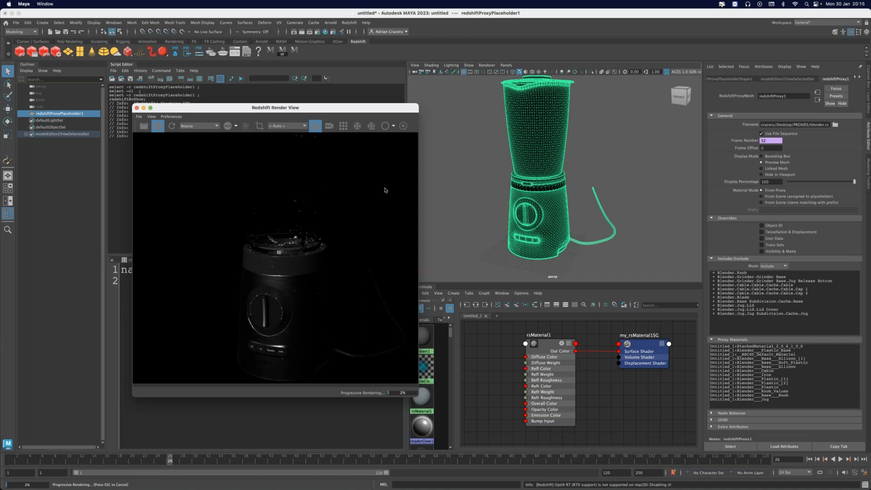
{"action": "left_click", "coordinate": [157, 126]}
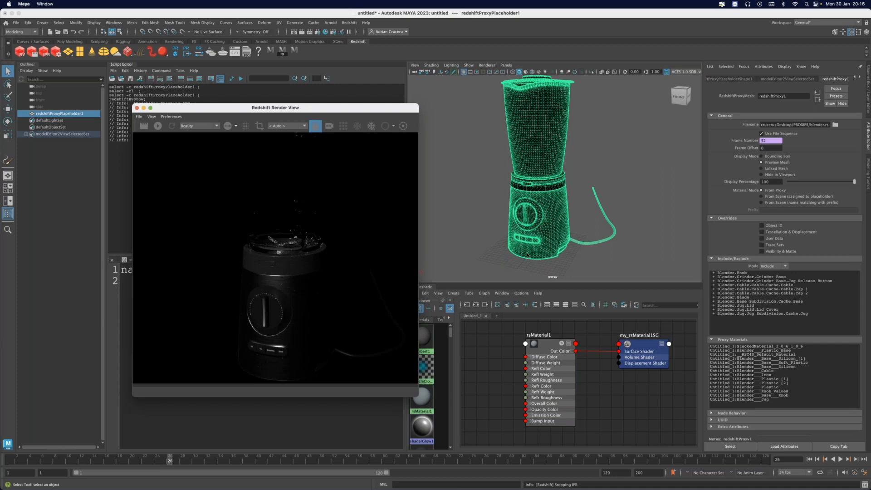
Create a file texture node in the Hypershade graph beside rsMaterial1.
{"action": "scroll", "coordinate": [612, 371], "scroll_direction": "down", "scroll_amount": 2}
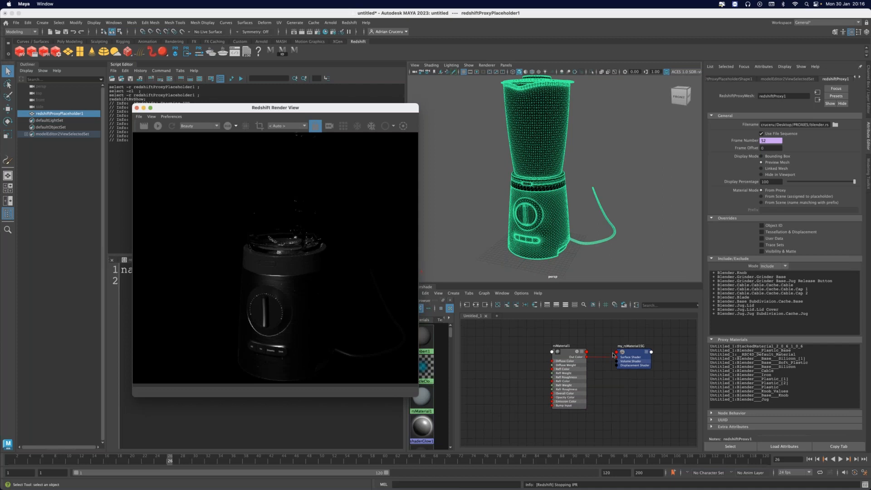
{"action": "middle_click_drag", "start_coordinate": [592, 355], "coordinate": [615, 349], "text": "alt"}
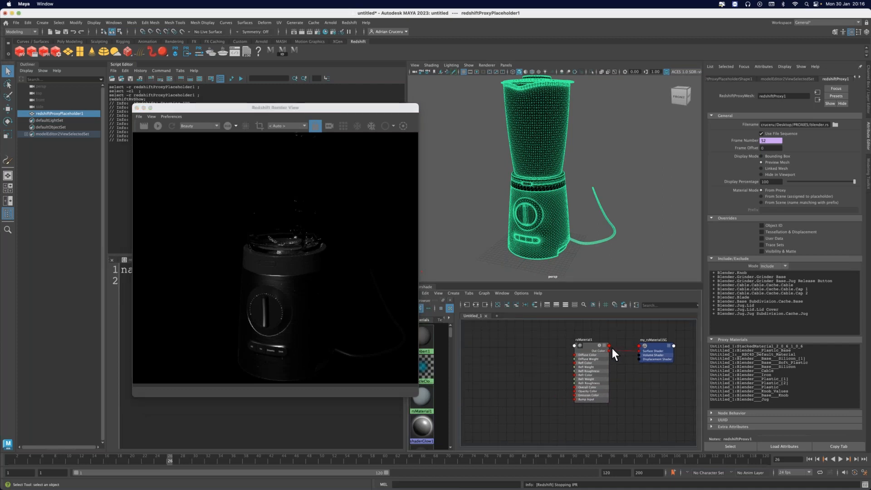
{"action": "left_click", "coordinate": [513, 368]}
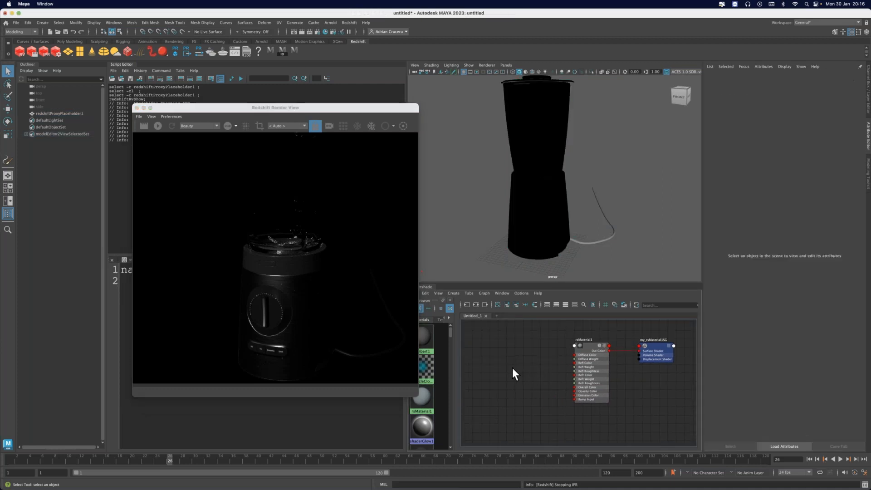
{"action": "key", "text": "Tab"}
{"action": "type", "text": "file"}
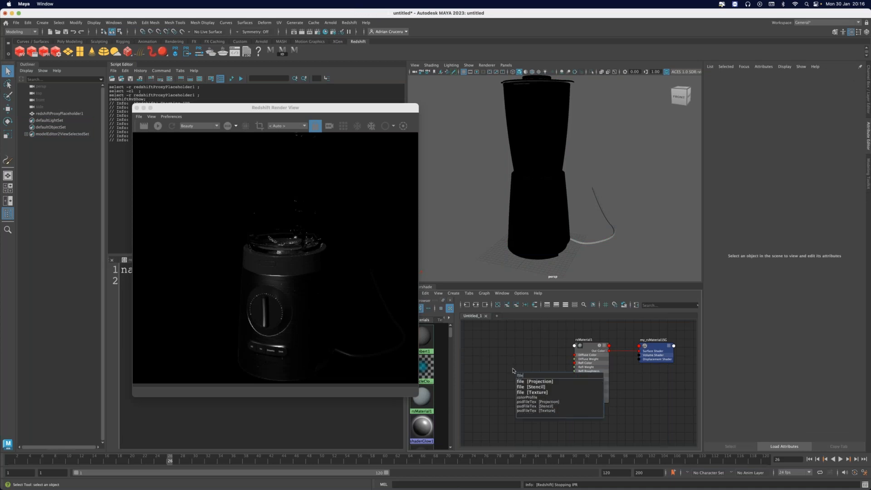
{"action": "key", "text": "Down"}
{"action": "key", "text": "Down"}
{"action": "key", "text": "Return"}
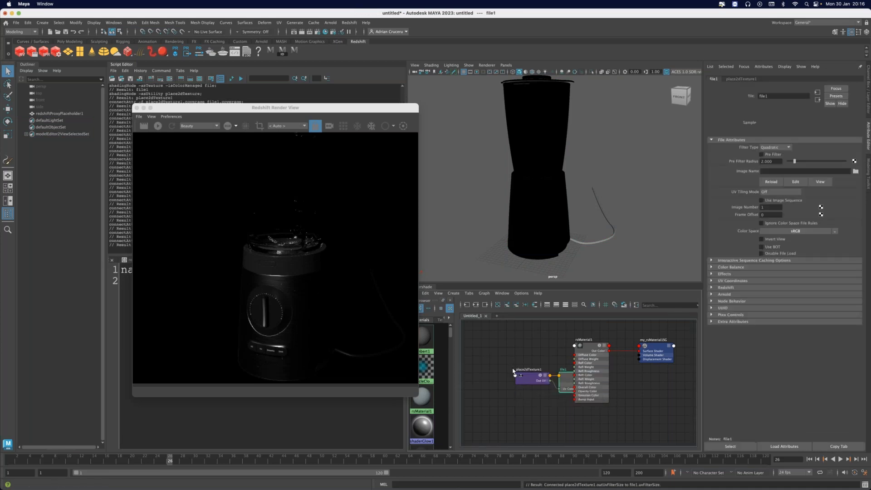
Load Arrow.png from the TEXTURES folder as the image of the new file texture.
{"action": "left_click", "coordinate": [855, 173]}
{"action": "left_click", "coordinate": [299, 155]}
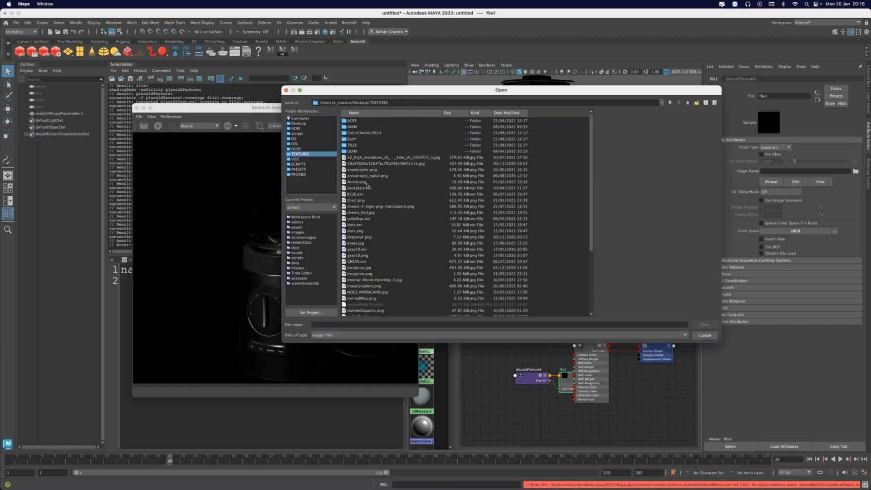
{"action": "left_click", "coordinate": [373, 182]}
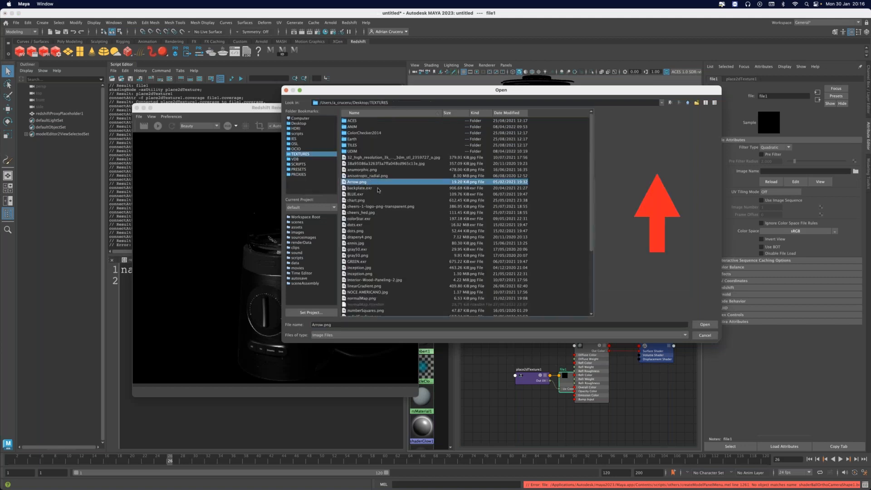
{"action": "key", "text": "Return"}
Delete the blender proxy placeholder, and create a polygon plane scaled uniformly by about 12.74.
{"action": "left_click", "coordinate": [554, 248]}
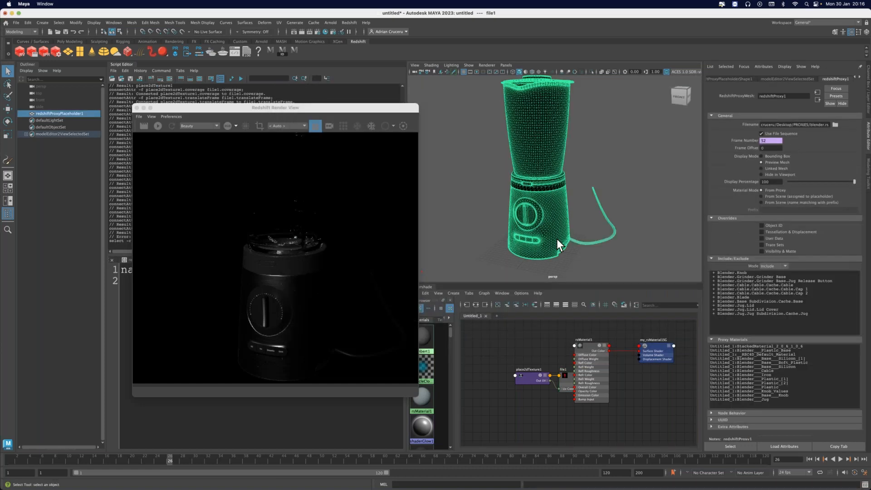
{"action": "key", "text": "Delete"}
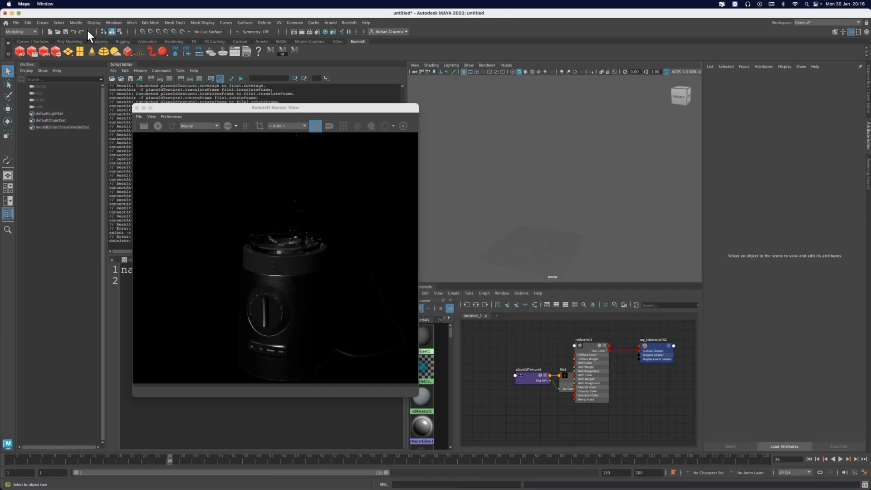
{"action": "left_click", "coordinate": [47, 23]}
{"action": "mouse_move", "coordinate": [68, 49]}
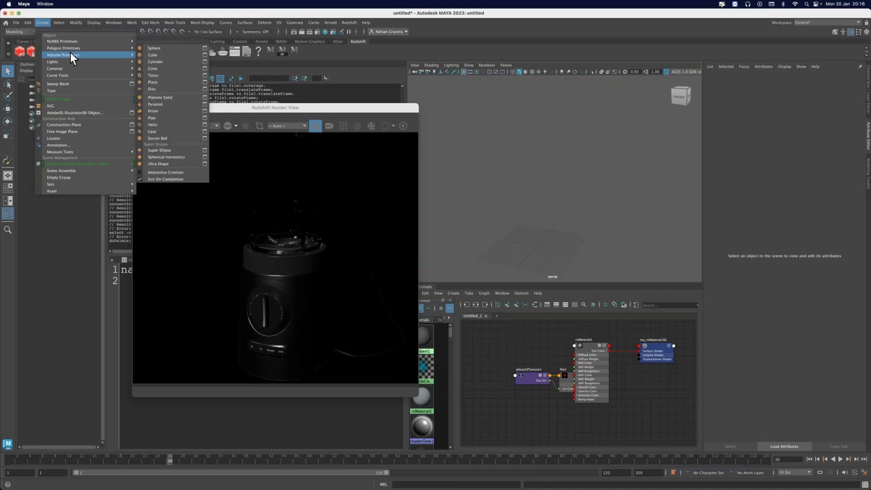
{"action": "left_click", "coordinate": [166, 81]}
{"action": "key", "text": "r"}
{"action": "middle_click_drag", "start_coordinate": [568, 228], "coordinate": [717, 234]}
{"action": "key", "text": "q"}
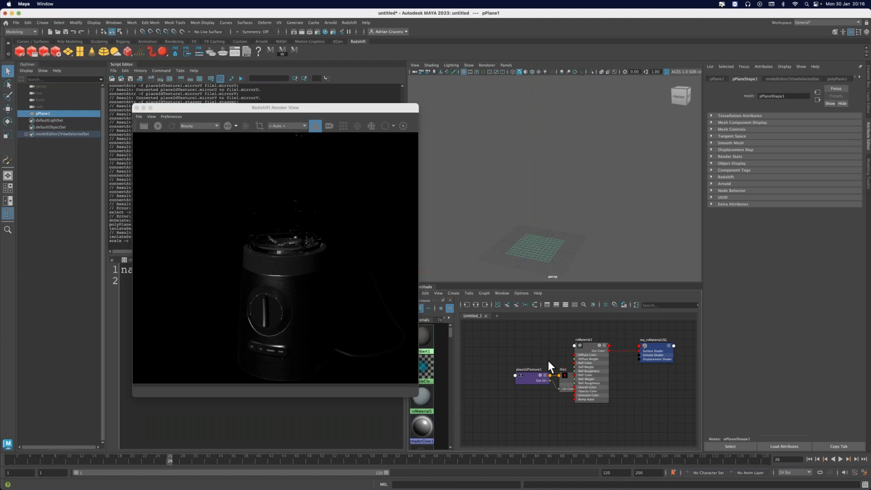
Connect the file1 texture's Out Color to the Diffuse Color of rsMaterial1, and assign that material to the plane.
{"action": "left_click", "coordinate": [570, 389]}
{"action": "left_click_drag", "start_coordinate": [539, 377], "coordinate": [494, 367], "text": "shift"}
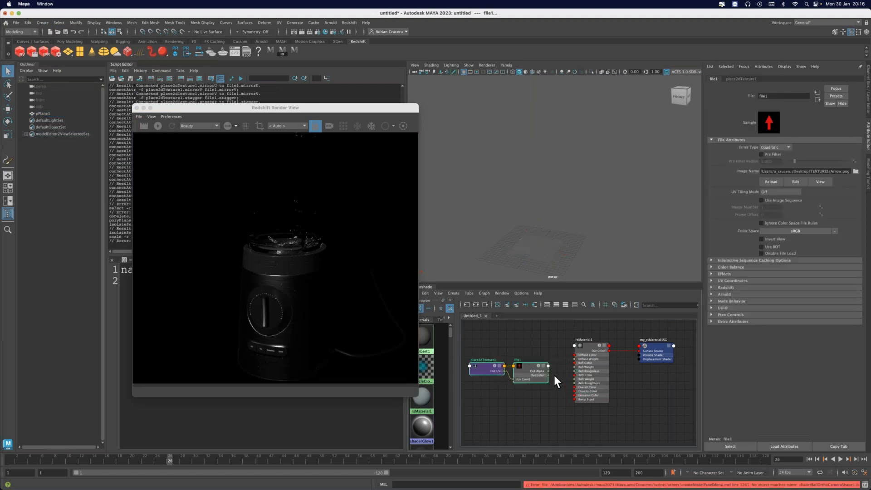
{"action": "left_click", "coordinate": [576, 354]}
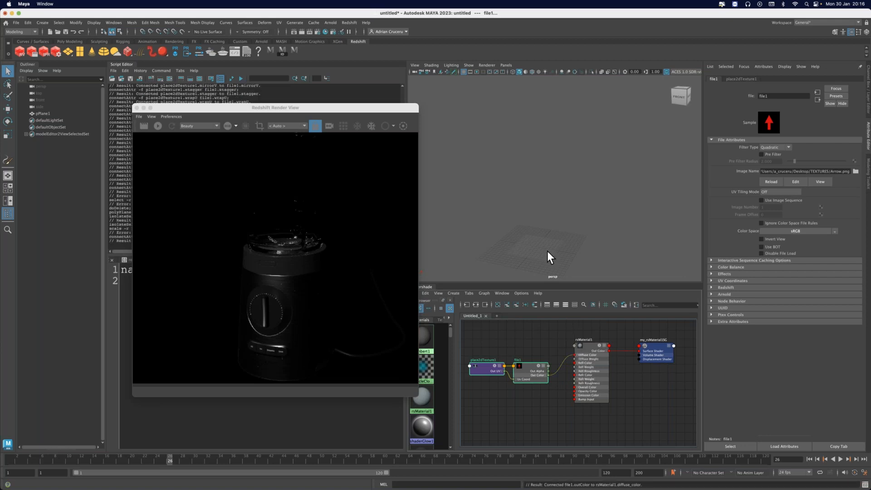
{"action": "left_click", "coordinate": [524, 258]}
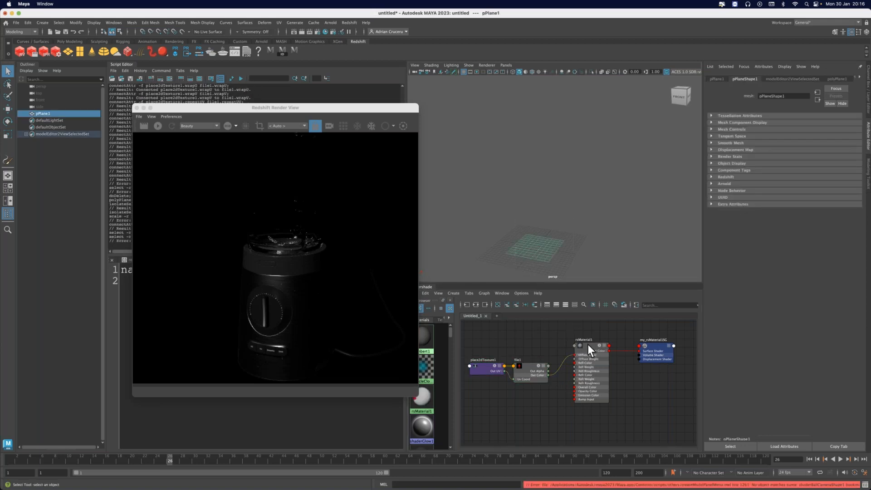
{"action": "right_click_drag", "start_coordinate": [589, 345], "coordinate": [585, 328]}
{"action": "right_click_drag", "start_coordinate": [571, 270], "coordinate": [570, 268]}
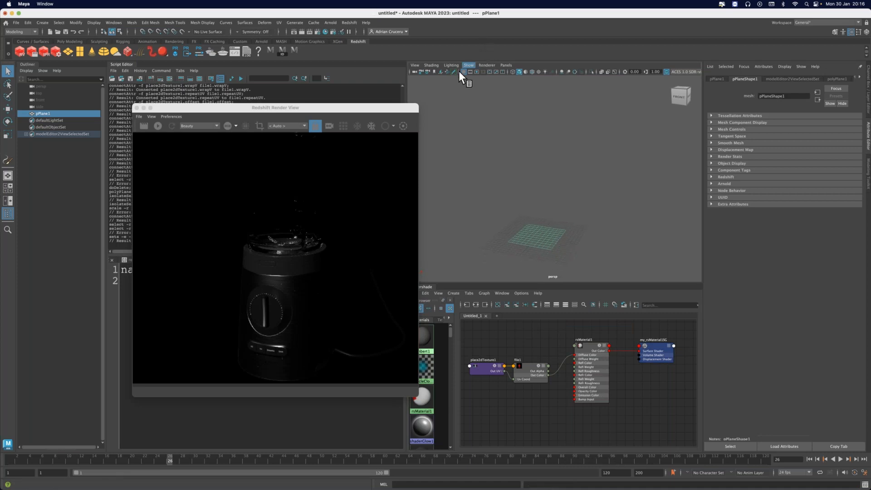
Frame the plane in the viewport with texture display enabled, and inspect the image path of the file1 node.
{"action": "left_click_drag", "start_coordinate": [584, 247], "coordinate": [578, 198], "text": "alt"}
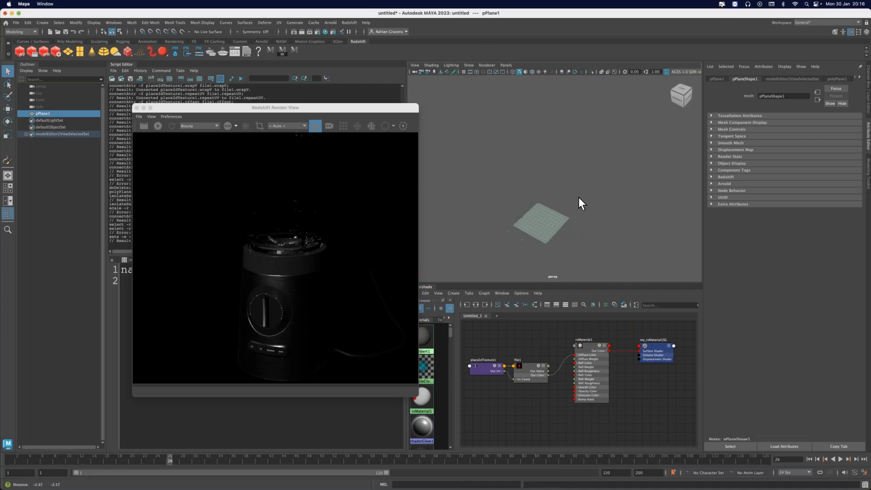
{"action": "key", "text": "f"}
{"action": "key", "text": "6"}
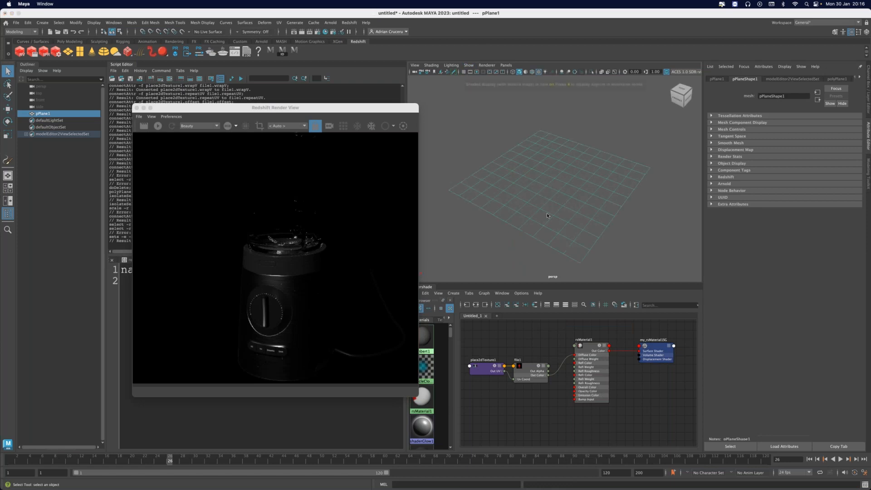
{"action": "left_click_drag", "start_coordinate": [577, 214], "coordinate": [522, 357], "text": "alt"}
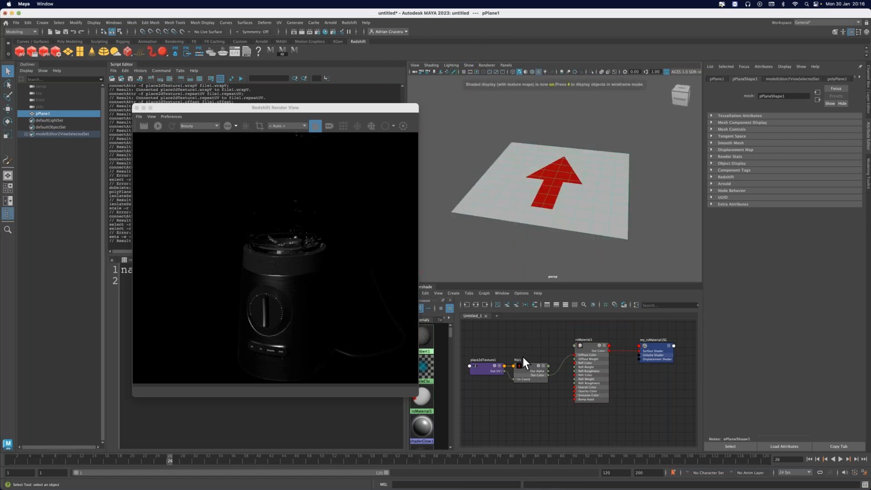
{"action": "left_click", "coordinate": [529, 369]}
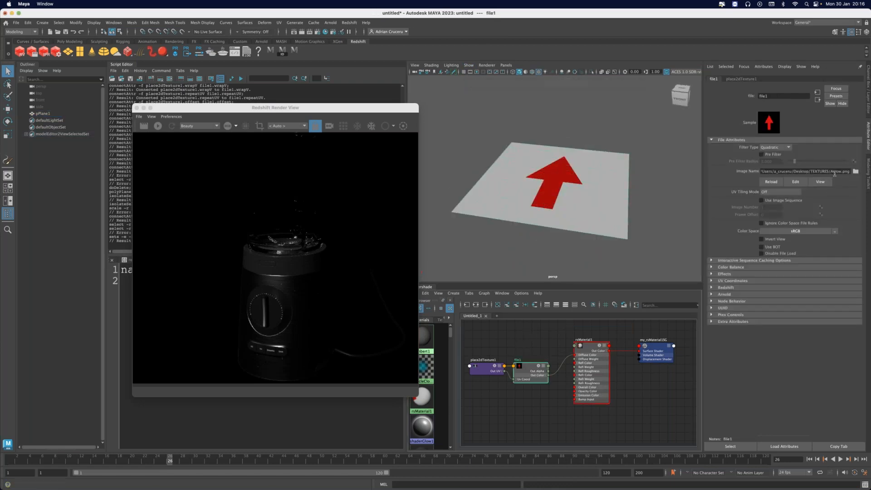
{"action": "left_click_drag", "start_coordinate": [833, 173], "coordinate": [741, 168]}
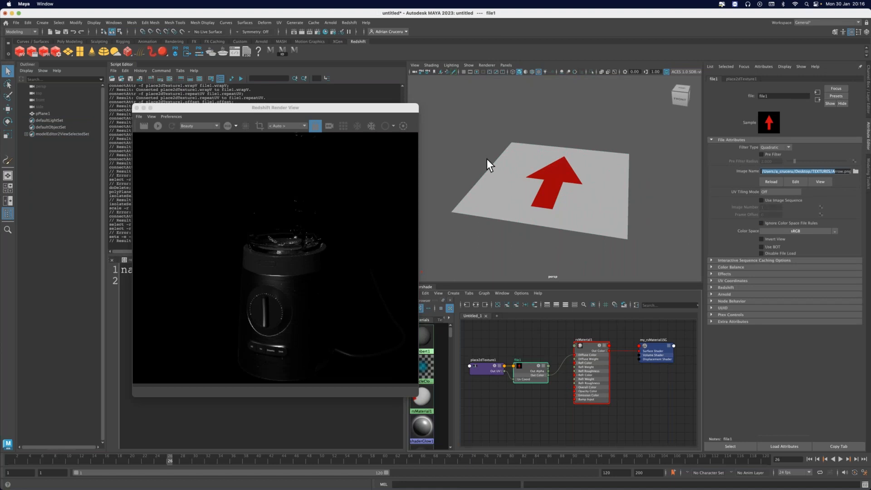
Export the selected plane as the Redshift proxy plane.rs in the PROXIES folder with the default export options.
{"action": "left_click", "coordinate": [546, 147]}
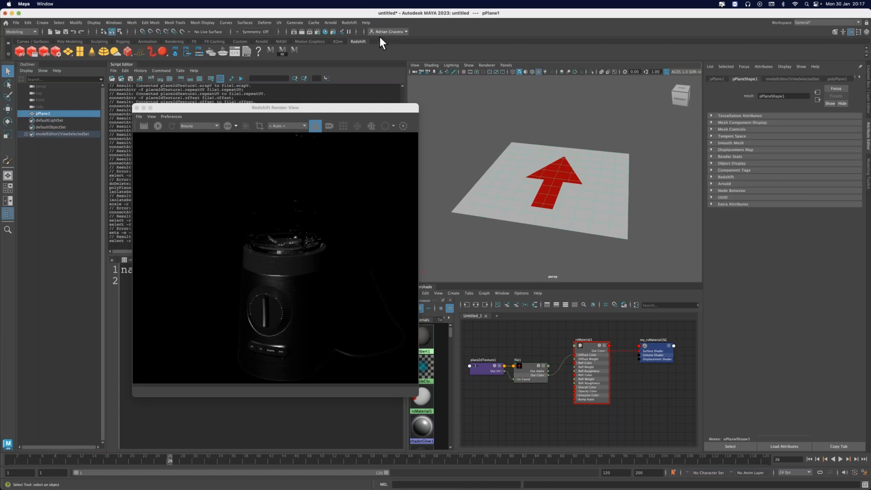
{"action": "left_click", "coordinate": [349, 23]}
{"action": "mouse_move", "coordinate": [399, 59]}
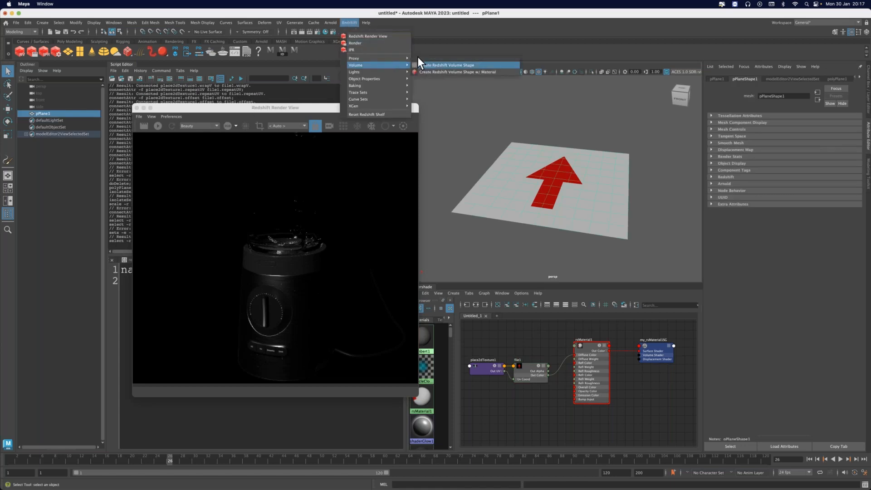
{"action": "left_click", "coordinate": [451, 64]}
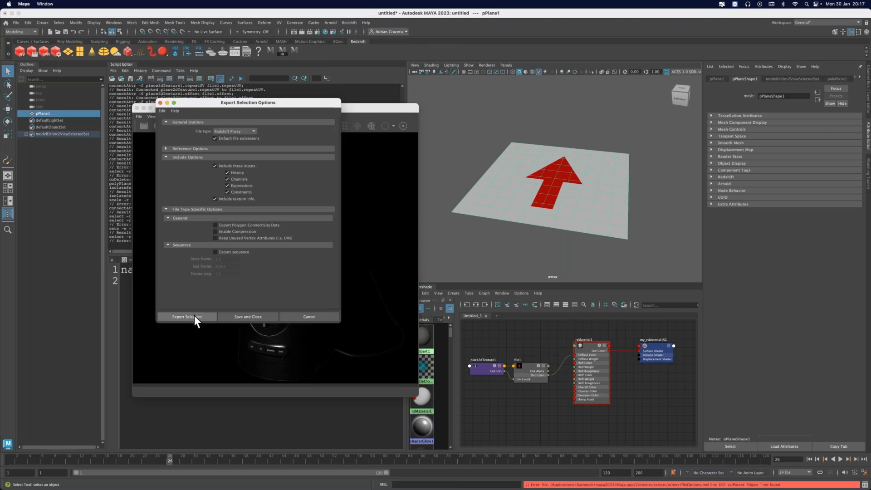
{"action": "left_click", "coordinate": [195, 316]}
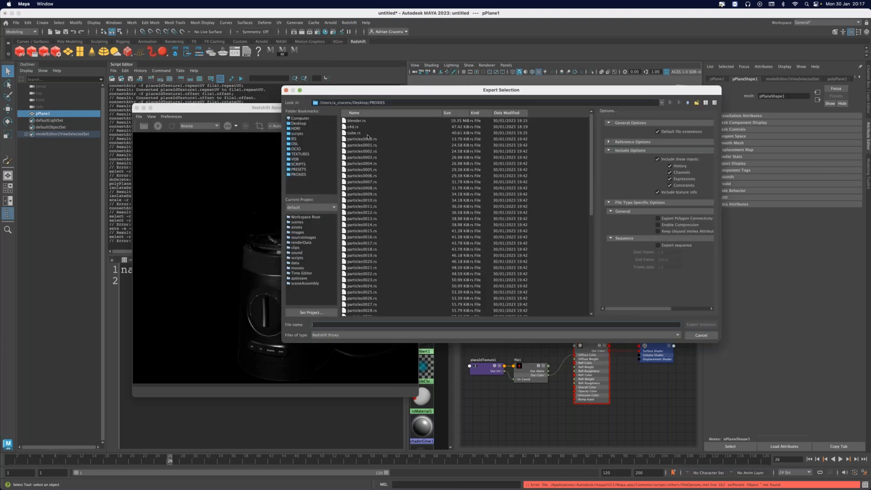
{"action": "type", "text": "plane.rs"}
{"action": "key", "text": "Return"}
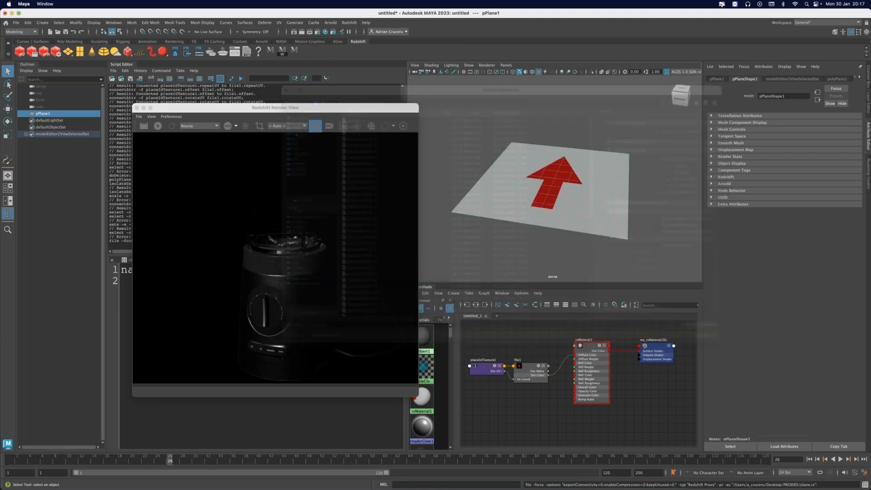
{"action": "left_click", "coordinate": [547, 235]}
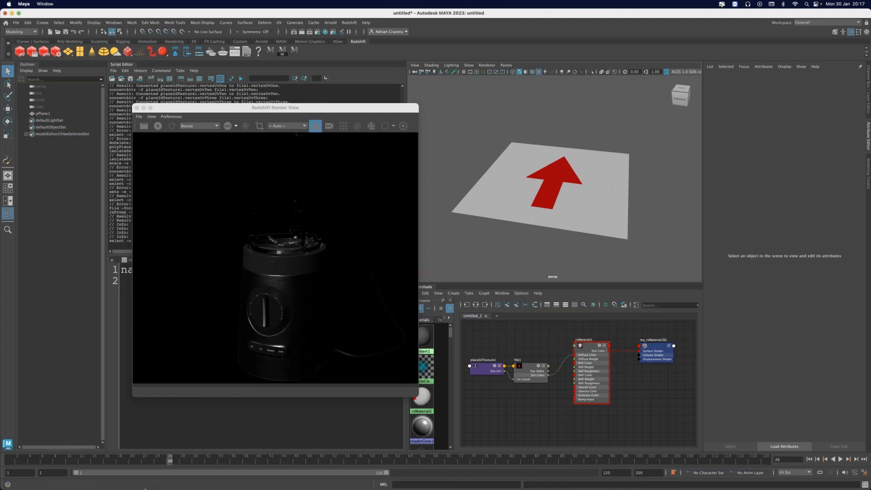
Switch to Finder and move Arrow.png out of the TEXTURES folder to the Desktop, closing the Finder window.
{"action": "left_click", "coordinate": [224, 482]}
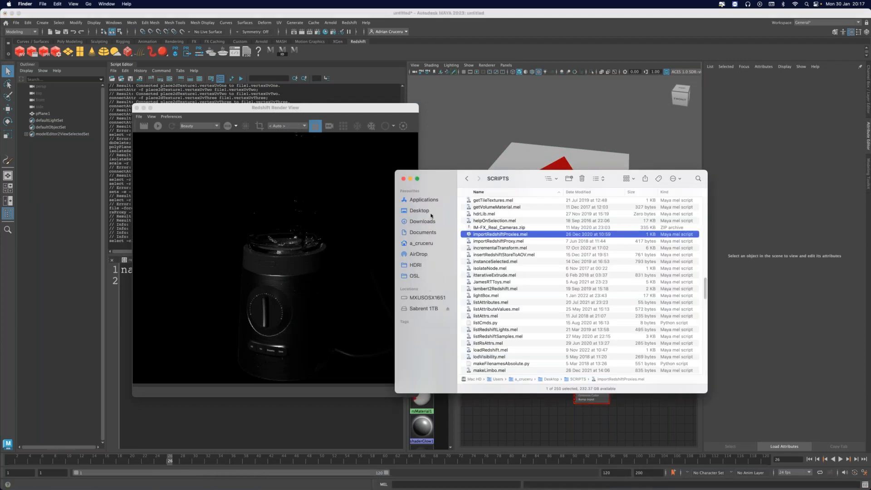
{"action": "left_click", "coordinate": [429, 212]}
{"action": "double_click", "coordinate": [482, 262]}
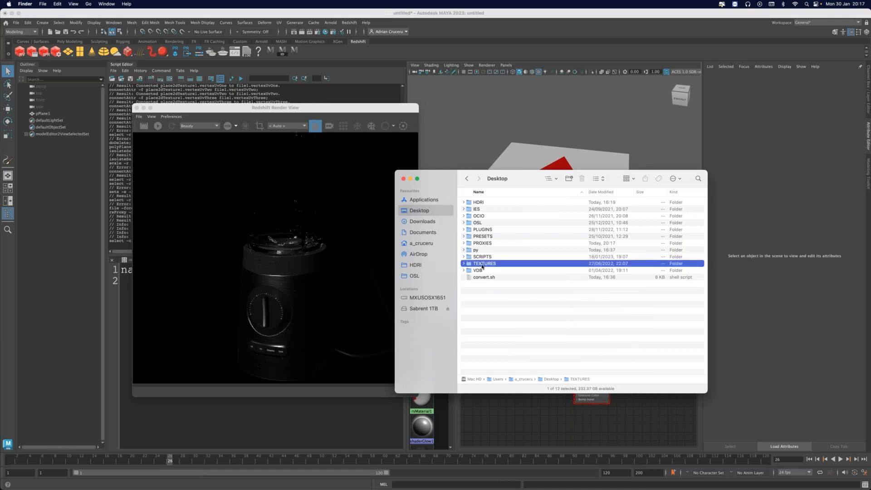
{"action": "scroll", "coordinate": [493, 218], "scroll_direction": "up", "scroll_amount": 5}
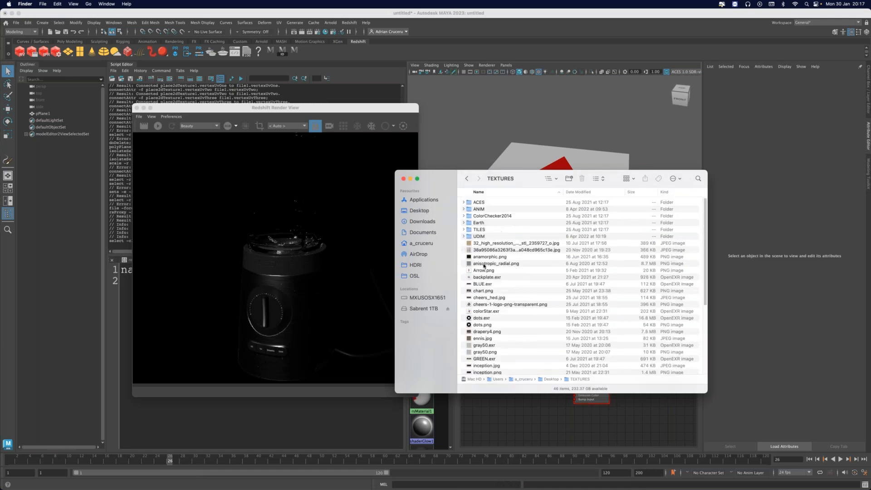
{"action": "left_click_drag", "start_coordinate": [487, 271], "coordinate": [443, 214]}
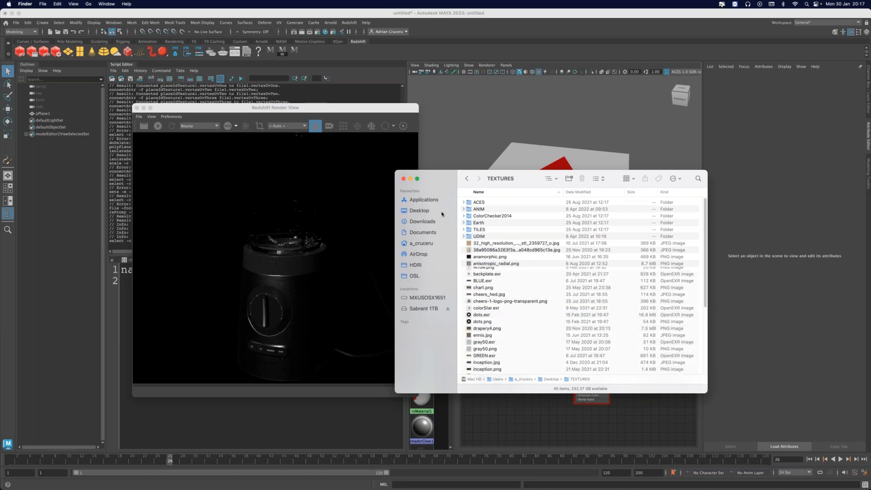
{"action": "left_click", "coordinate": [404, 178]}
Delete the original plane from the scene and close the Redshift Render View.
{"action": "left_click", "coordinate": [582, 210]}
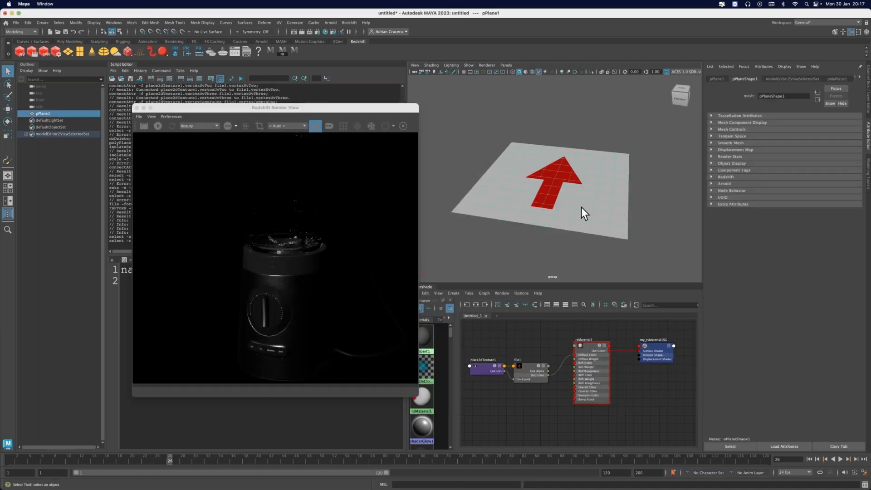
{"action": "key", "text": "Delete"}
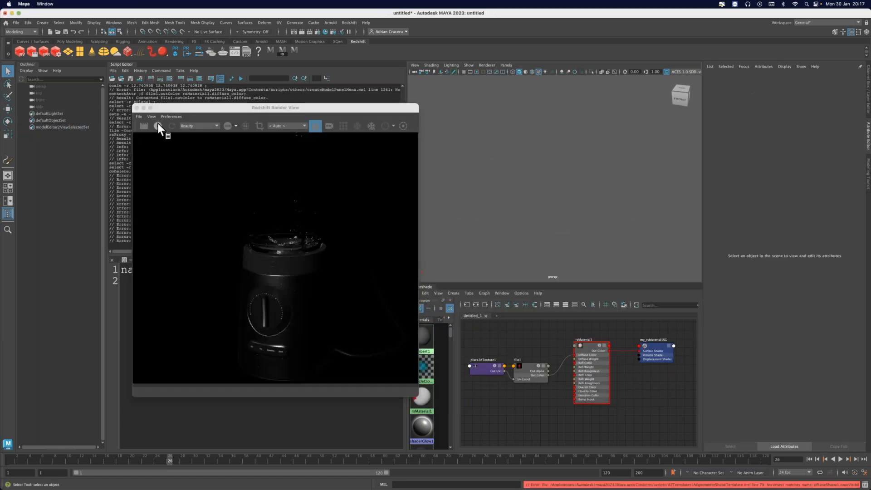
{"action": "left_click", "coordinate": [137, 107]}
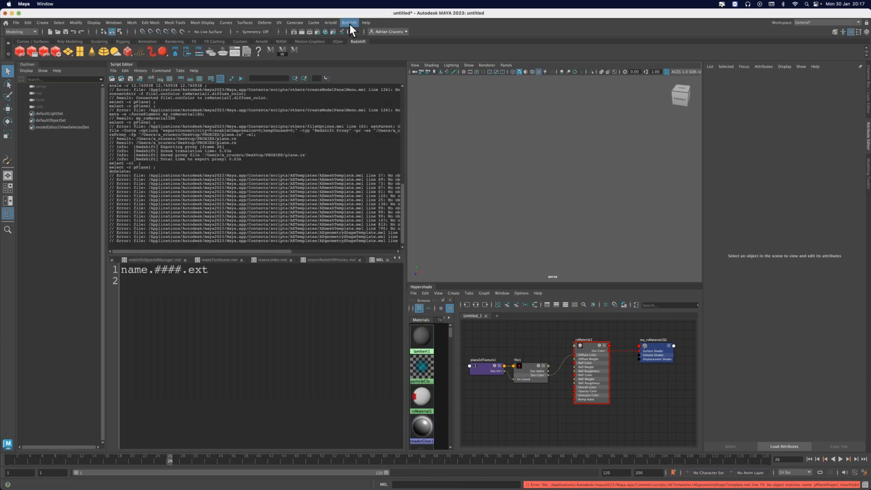
Create a Redshift proxy placeholder from plane.rs in the PROXIES folder.
{"action": "left_click", "coordinate": [350, 22]}
{"action": "mouse_move", "coordinate": [400, 58]}
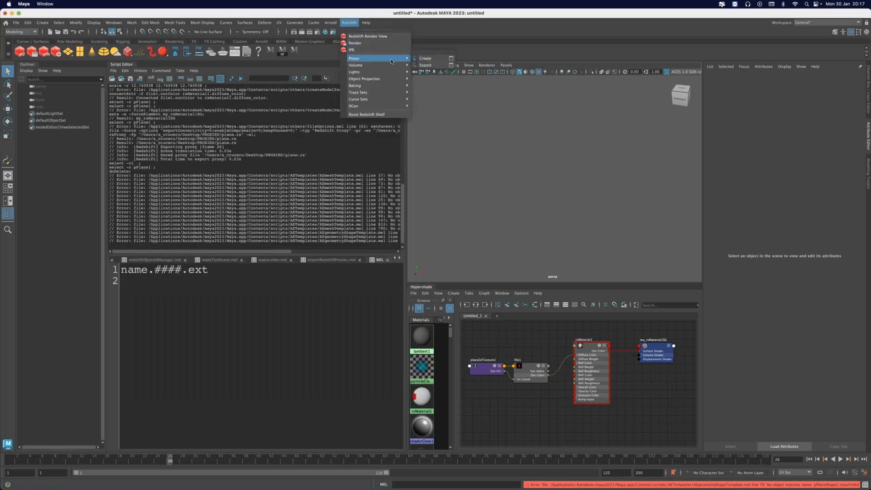
{"action": "left_click", "coordinate": [451, 58]}
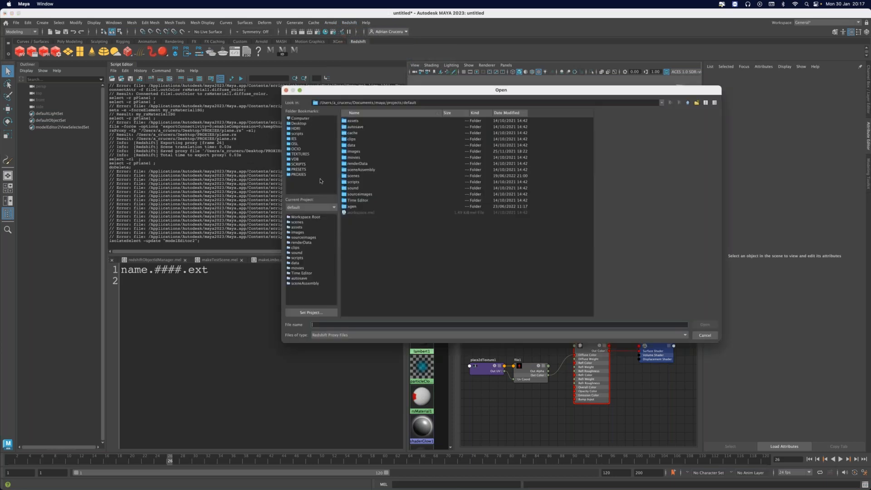
{"action": "left_click", "coordinate": [309, 175]}
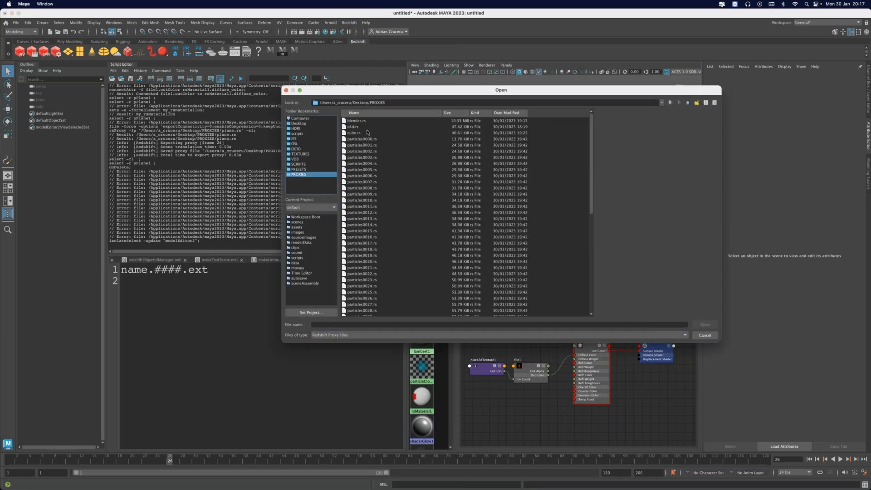
{"action": "scroll", "coordinate": [390, 211], "scroll_direction": "down", "scroll_amount": 9}
{"action": "left_click", "coordinate": [362, 263]}
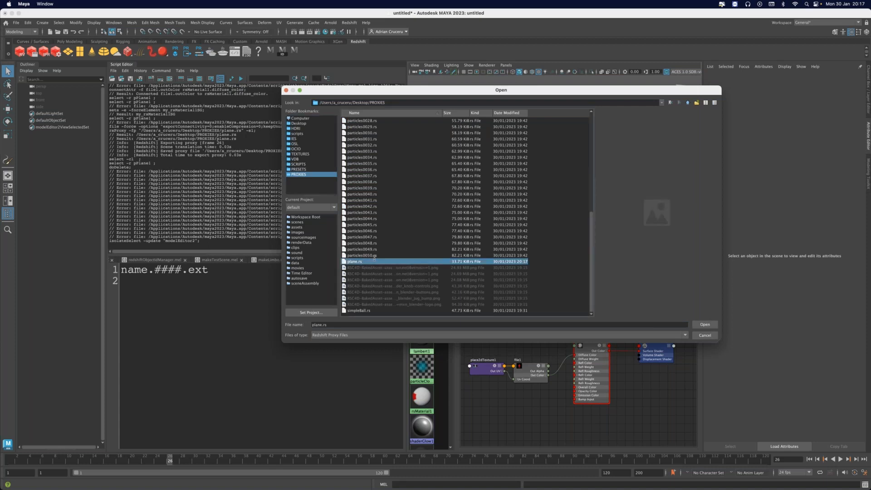
{"action": "key", "text": "Return"}
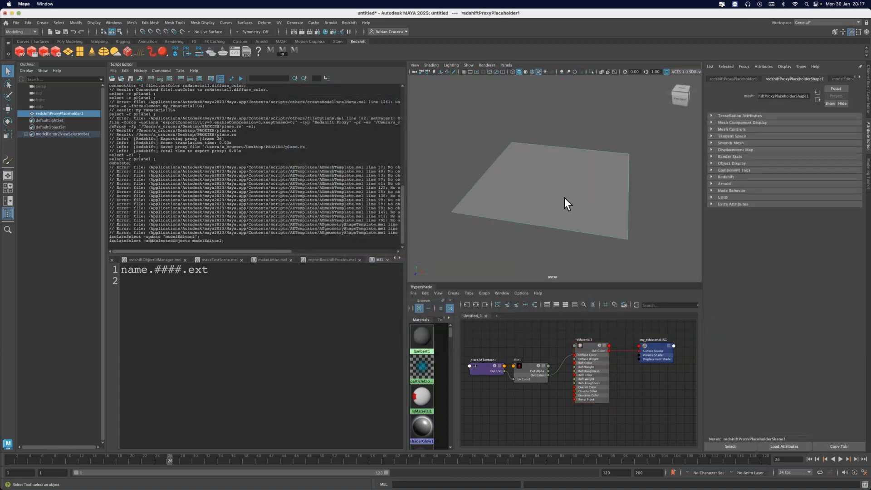
Render the plane proxy interactively in the Redshift Render View, and switch the render's channel display.
{"action": "middle_click_drag", "start_coordinate": [573, 194], "coordinate": [562, 196], "text": "alt"}
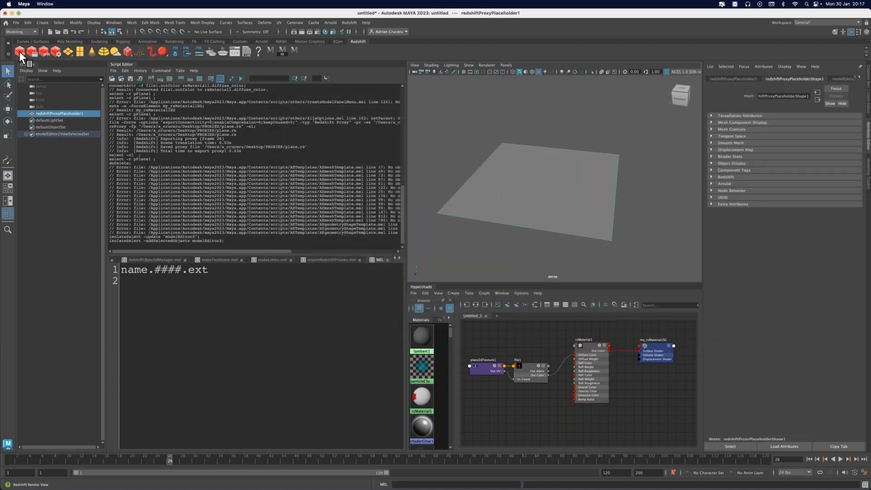
{"action": "left_click", "coordinate": [20, 51]}
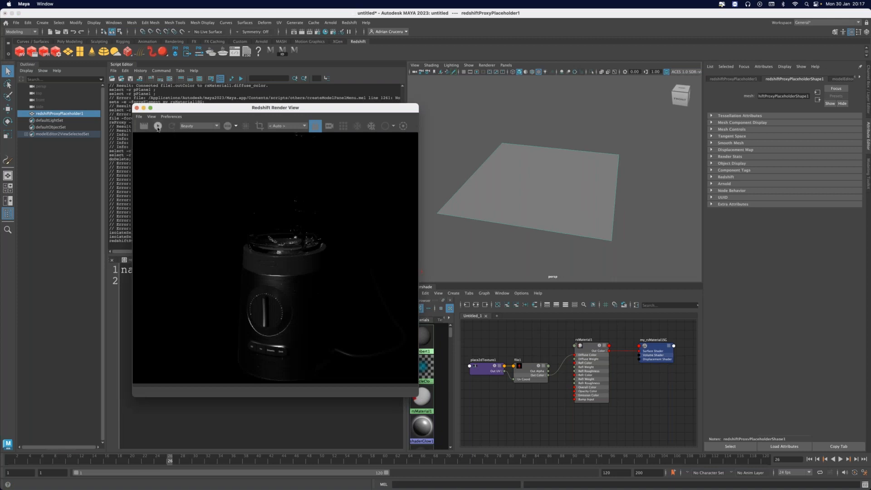
{"action": "left_click", "coordinate": [157, 127]}
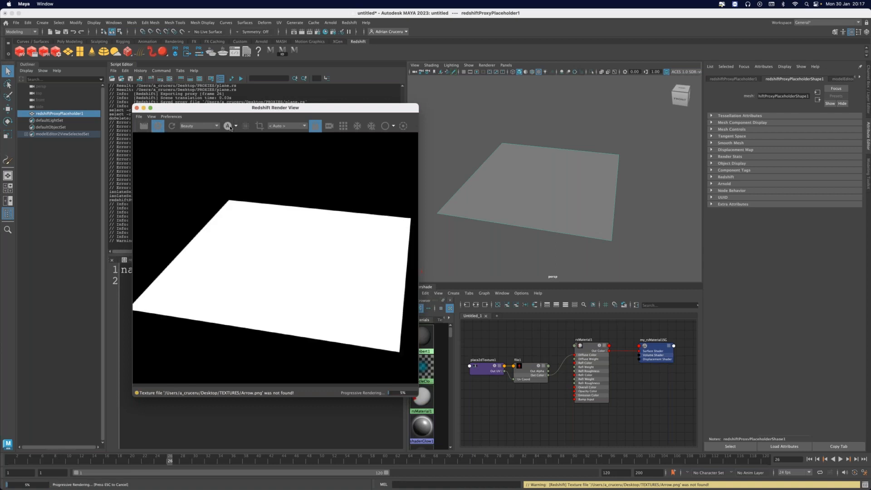
{"action": "left_click", "coordinate": [229, 127]}
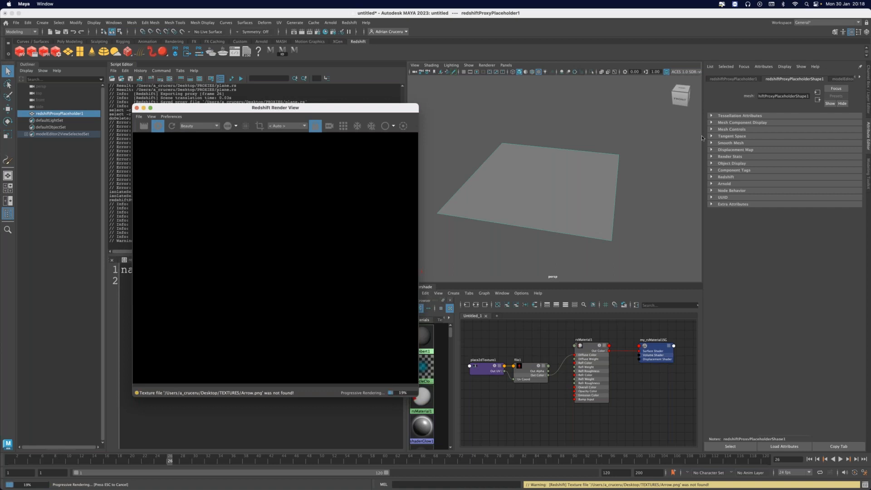
Open the proxy placeholder's redshiftProxy1 settings and select my_rsMaterial1SG in its list of proxy materials.
{"action": "left_click", "coordinate": [840, 79]}
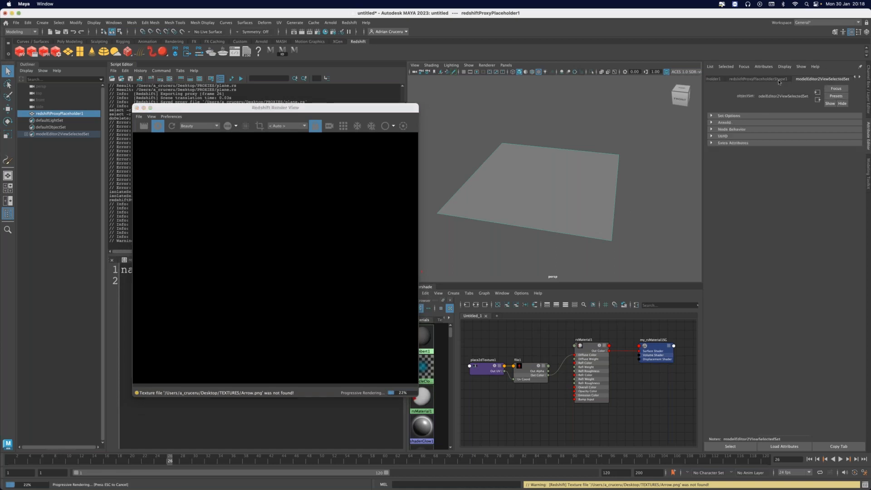
{"action": "left_click", "coordinate": [860, 77]}
{"action": "left_click", "coordinate": [860, 77]}
{"action": "left_click", "coordinate": [860, 77]}
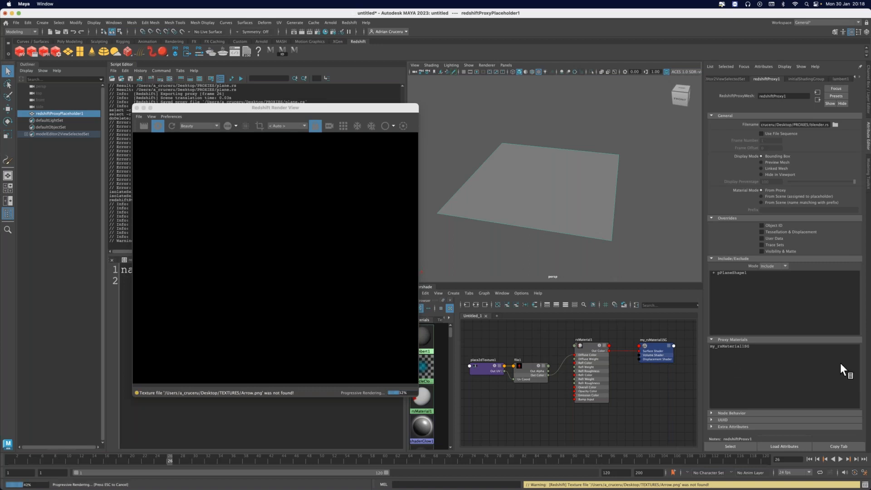
{"action": "left_click", "coordinate": [733, 346]}
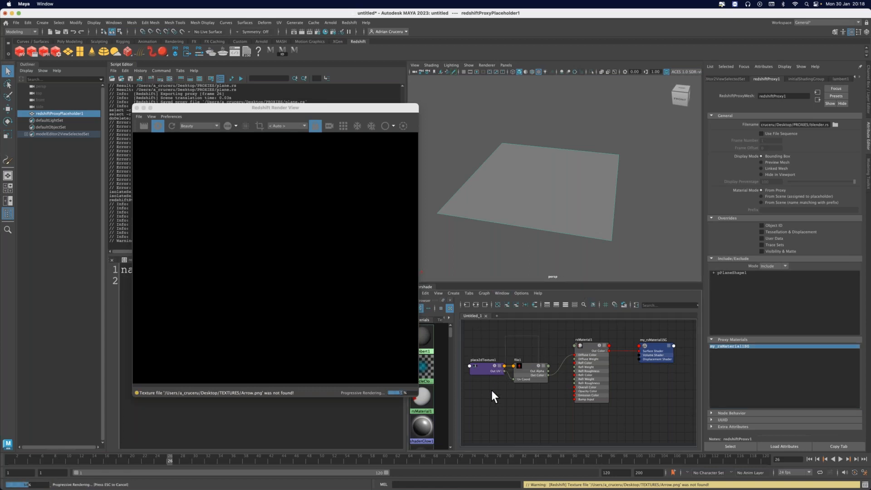
Delete the place2dTexture1, file1, rsMaterial1 and my_rsMaterial1SG shading network, and reselect the plane proxy placeholder.
{"action": "left_click", "coordinate": [497, 410]}
{"action": "left_click", "coordinate": [525, 369]}
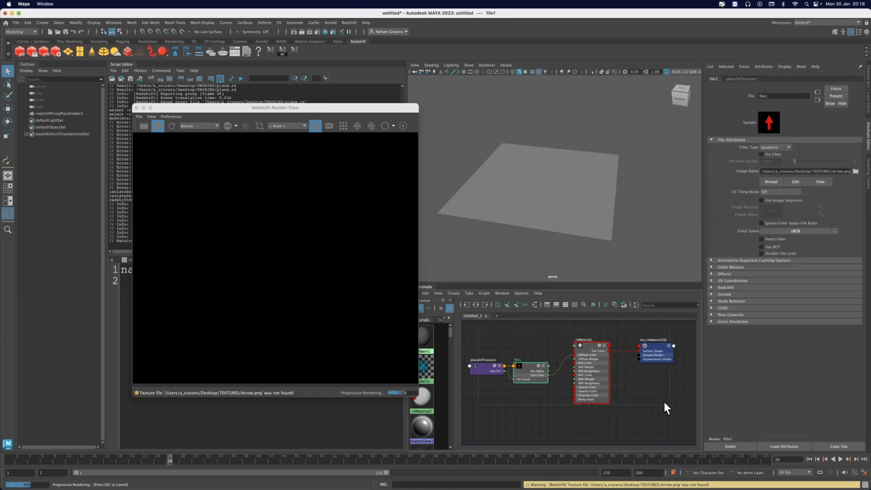
{"action": "left_click", "coordinate": [647, 391]}
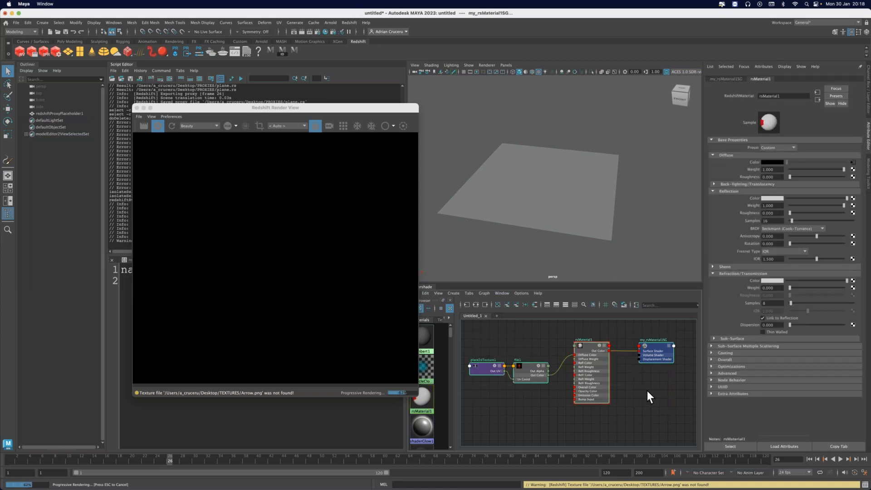
{"action": "key", "text": "Delete"}
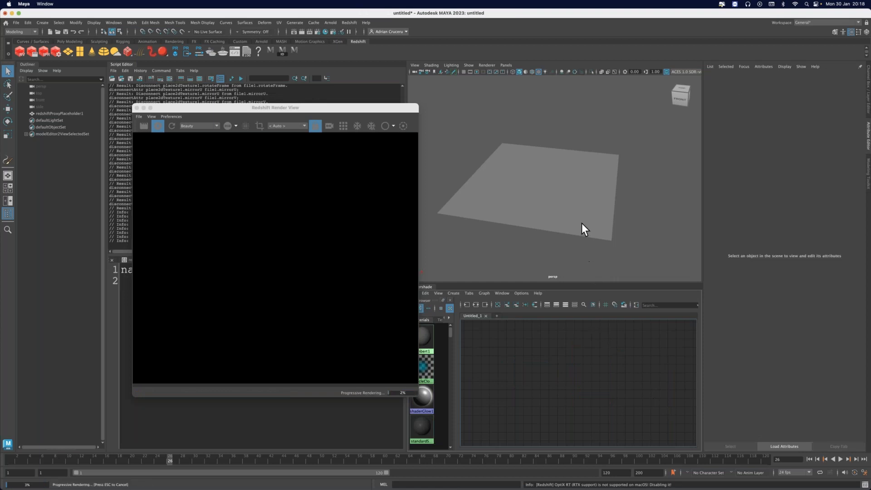
{"action": "left_click", "coordinate": [584, 227]}
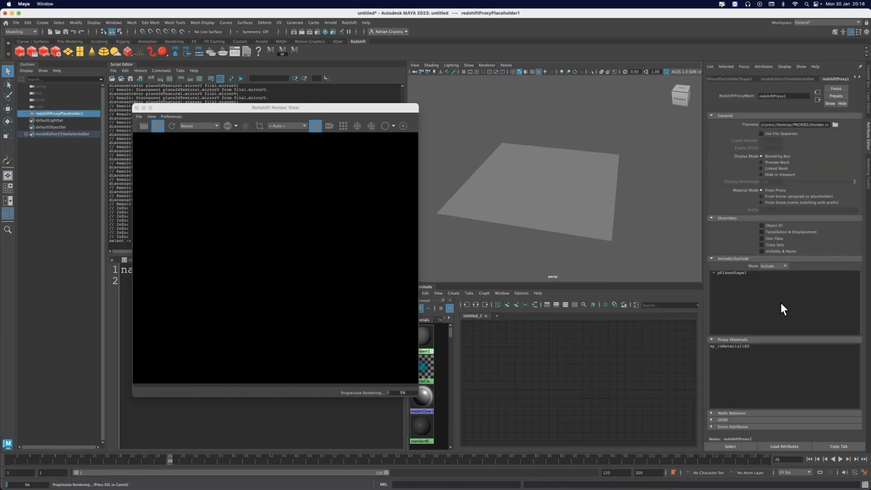
Switch to Terminal and move its window away from the Redshift Render View.
{"action": "mouse_move", "coordinate": [189, 484]}
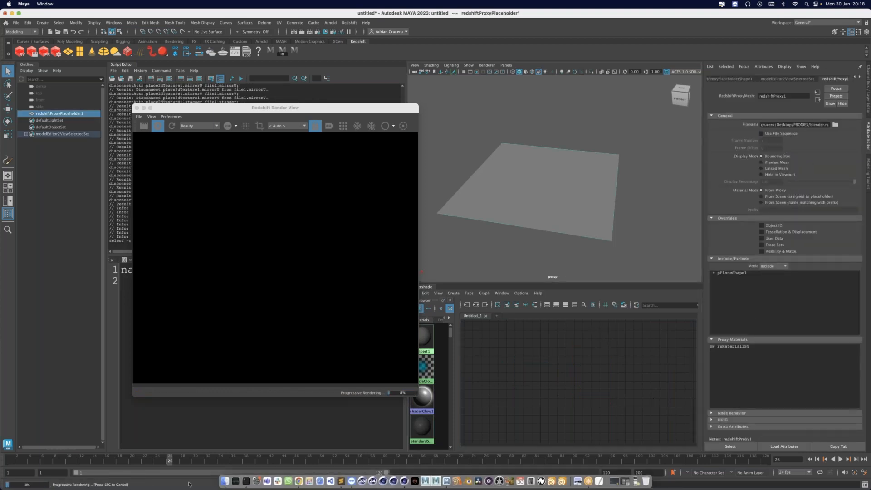
{"action": "left_click", "coordinate": [246, 481]}
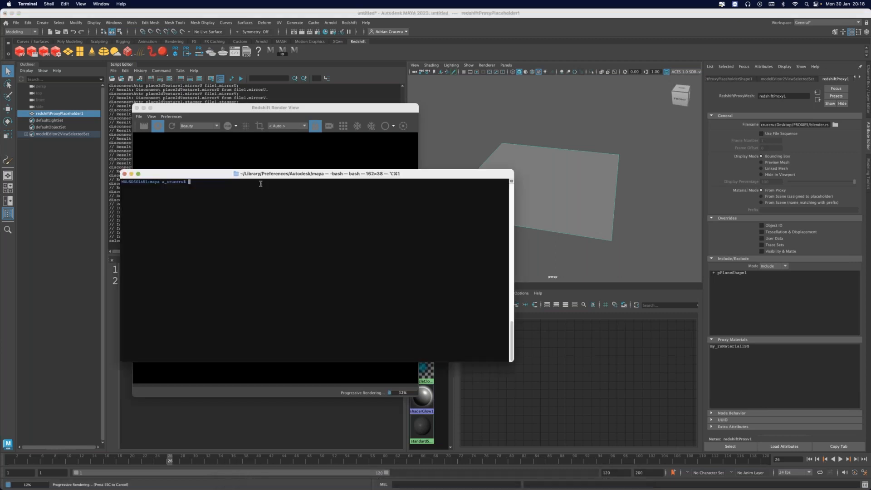
{"action": "left_click_drag", "start_coordinate": [263, 177], "coordinate": [458, 214]}
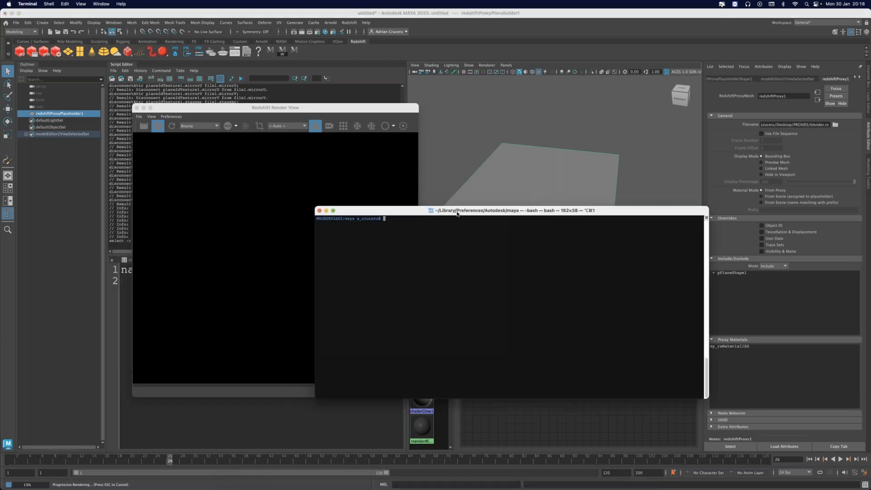
Try to run redshiftCmdLine by name and from /redshift/bin/redshiftCmdLine.
{"action": "type", "text": "redshiftCmdLine"}
{"action": "key", "text": "Return"}
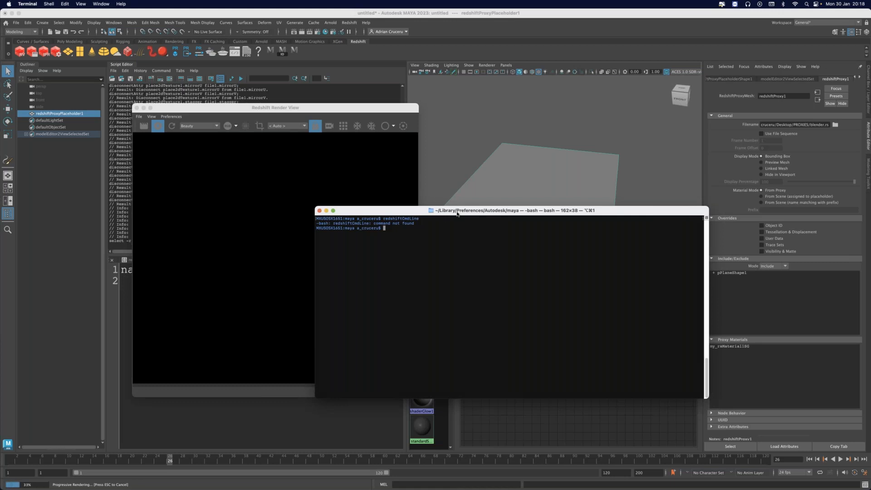
{"action": "type", "text": "/redshift/bin/redshiftCmdLine"}
{"action": "key", "text": "Return"}
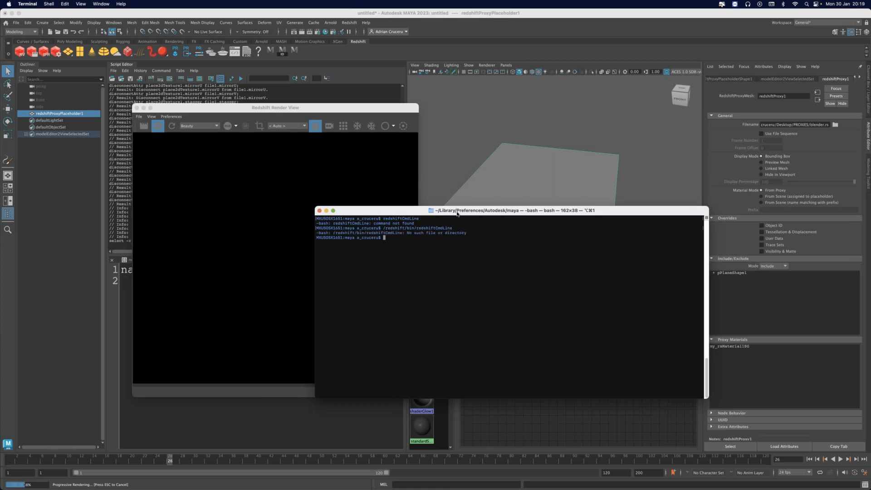
Run /Applications/redshift/bin/redshiftCmdLine and enlarge the Terminal window to show more of the output.
{"action": "key", "text": "Up"}
{"action": "key", "text": "BackSpace"}
{"action": "key", "text": "BackSpace"}
{"action": "key", "text": "BackSpace"}
{"action": "key", "text": "BackSpace"}
{"action": "key", "text": "BackSpace"}
{"action": "key", "text": "BackSpace"}
{"action": "key", "text": "BackSpace"}
{"action": "key", "text": "BackSpace"}
{"action": "key", "text": "BackSpace"}
{"action": "key", "text": "BackSpace"}
{"action": "key", "text": "BackSpace"}
{"action": "key", "text": "BackSpace"}
{"action": "key", "text": "BackSpace"}
{"action": "key", "text": "BackSpace"}
{"action": "key", "text": "BackSpace"}
{"action": "key", "text": "BackSpace"}
{"action": "key", "text": "BackSpace"}
{"action": "key", "text": "BackSpace"}
{"action": "key", "text": "BackSpace"}
{"action": "key", "text": "BackSpace"}
{"action": "key", "text": "BackSpace"}
{"action": "key", "text": "BackSpace"}
{"action": "key", "text": "BackSpace"}
{"action": "key", "text": "BackSpace"}
{"action": "key", "text": "BackSpace"}
{"action": "key", "text": "BackSpace"}
{"action": "key", "text": "BackSpace"}
{"action": "type", "text": "Appl"}
{"action": "key", "text": "Tab"}
{"action": "type", "text": "re"}
{"action": "key", "text": "Tab"}
{"action": "type", "text": "b"}
{"action": "key", "text": "Tab"}
{"action": "type", "text": "r"}
{"action": "key", "text": "Tab"}
{"action": "type", "text": "C"}
{"action": "key", "text": "Tab"}
{"action": "key", "text": "Return"}
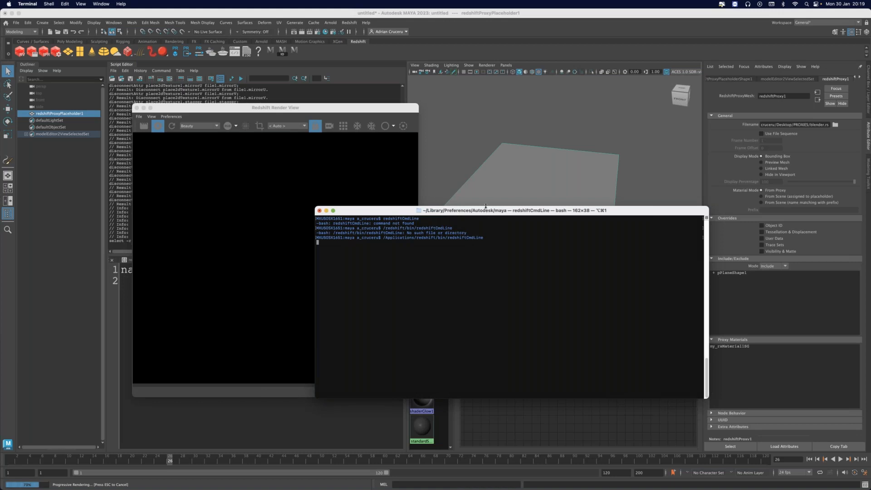
{"action": "left_click_drag", "start_coordinate": [486, 202], "coordinate": [484, 88]}
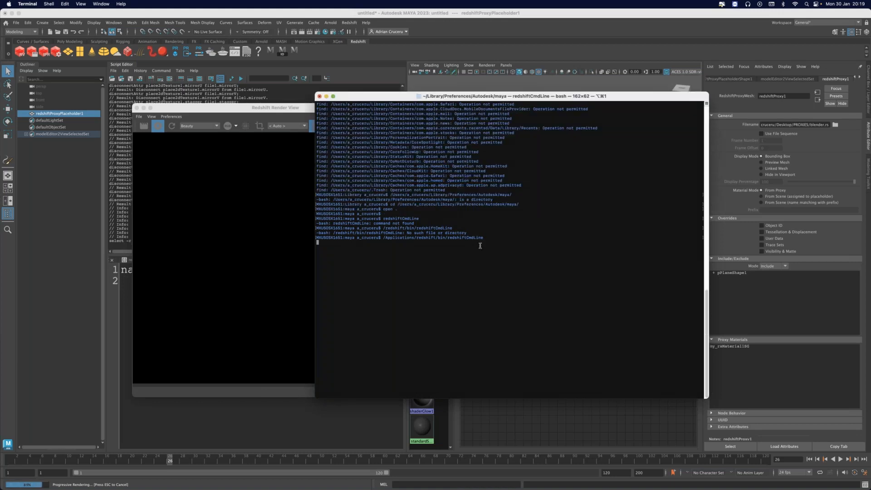
Stop the interactive render in Maya's Redshift Render View, and return to Terminal to review the redshiftCmdLine options.
{"action": "left_click", "coordinate": [159, 126]}
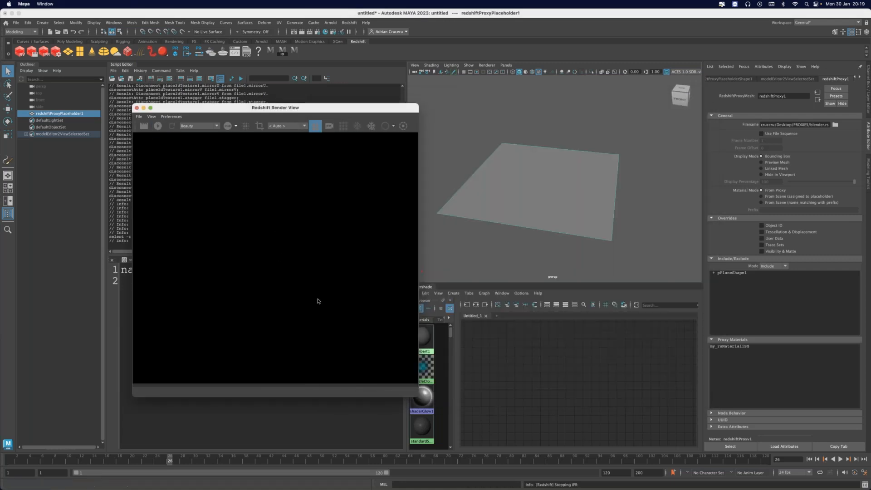
{"action": "key", "text": "super+Tab"}
{"action": "scroll", "coordinate": [400, 210], "scroll_direction": "up", "scroll_amount": 1}
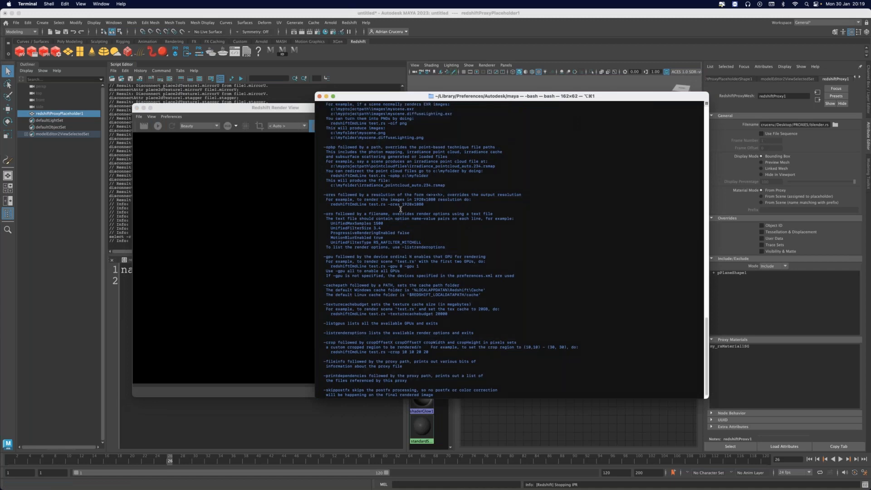
{"action": "scroll", "coordinate": [400, 218], "scroll_direction": "down", "scroll_amount": 1}
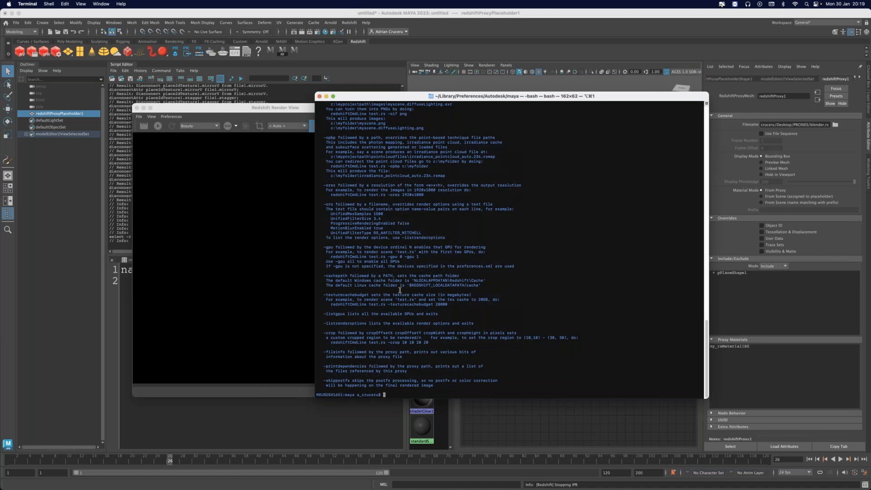
Pass plane.rs from the Desktop's PROXIES folder to /Applications/redshift/bin/redshiftCmdLine, and try running it with -printdependencies after the file path.
{"action": "type", "text": "/Applications/redshift/bin/redshiftCmdLine"}
{"action": "left_click", "coordinate": [225, 483]}
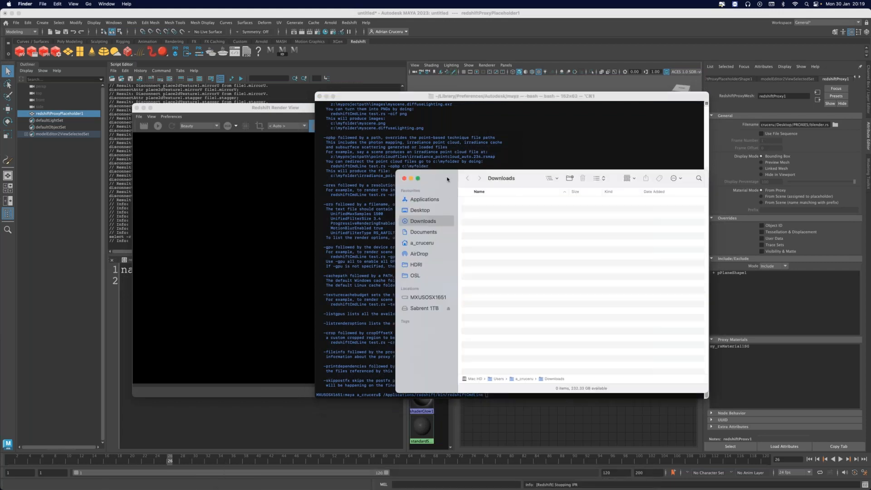
{"action": "left_click_drag", "start_coordinate": [447, 179], "coordinate": [141, 145]}
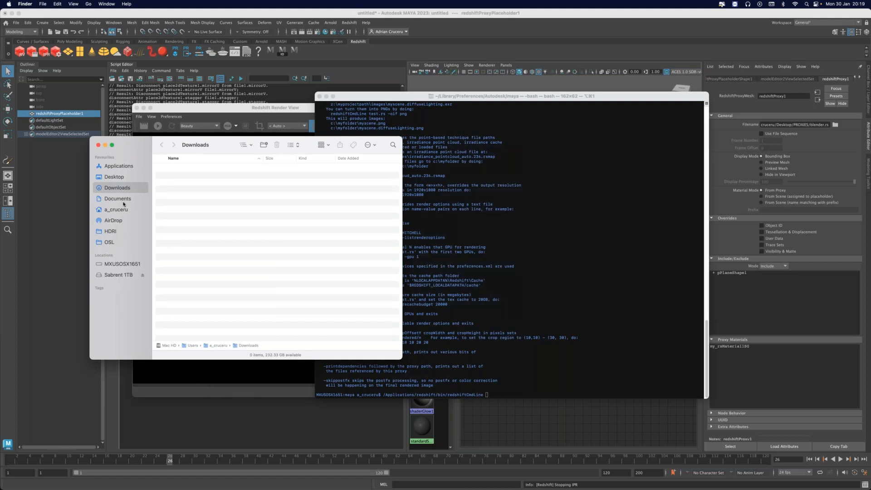
{"action": "left_click", "coordinate": [123, 178]}
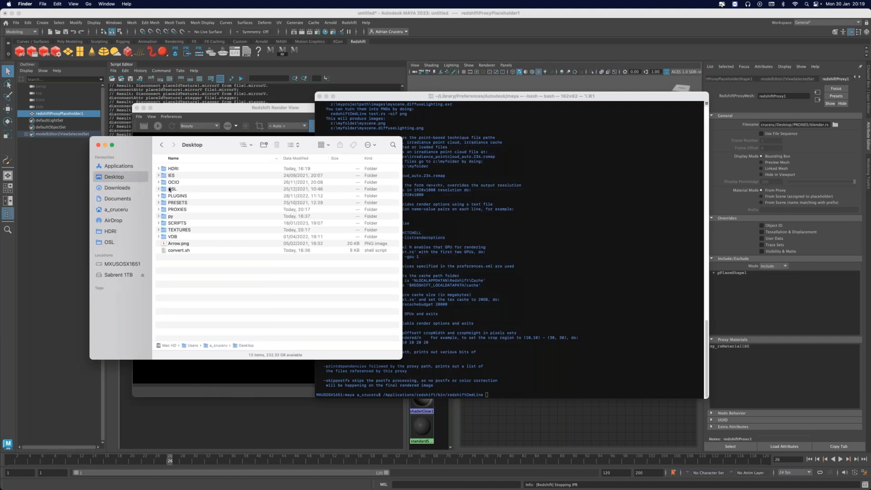
{"action": "double_click", "coordinate": [177, 210]}
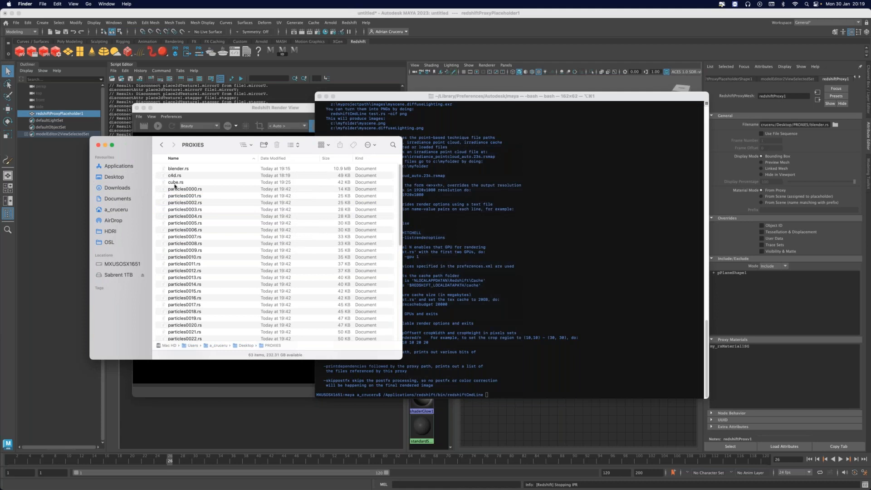
{"action": "scroll", "coordinate": [195, 259], "scroll_direction": "down", "scroll_amount": 10}
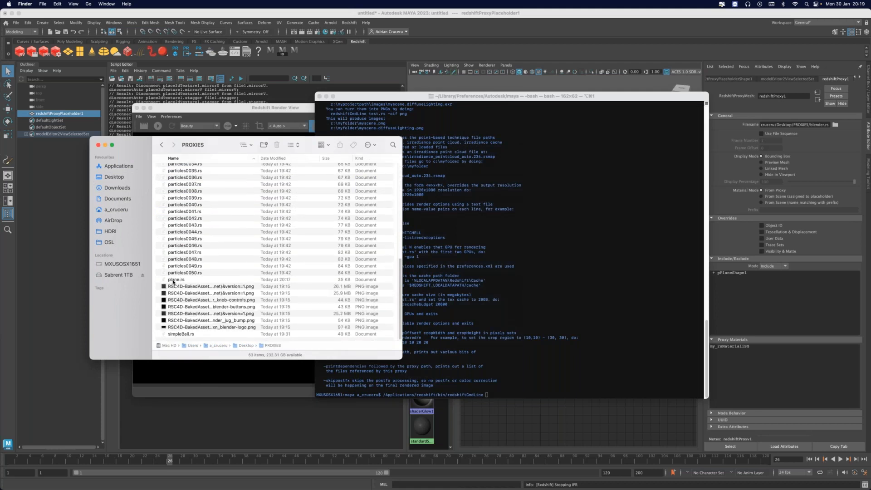
{"action": "left_click_drag", "start_coordinate": [173, 282], "coordinate": [533, 369]}
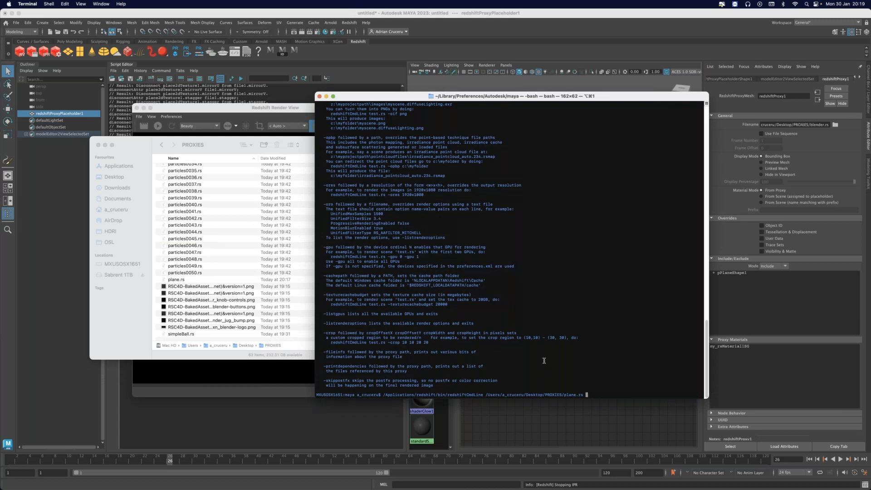
{"action": "type", "text": "-printdependencies"}
{"action": "key", "text": "Return"}
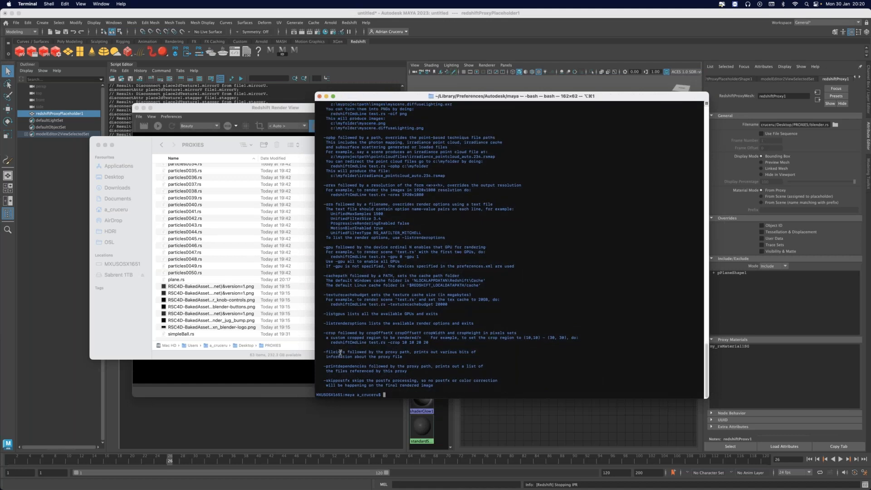
Rerun the redshiftCmdLine command with -printdependencies placed before the plane.rs path.
{"action": "type", "text": "/Applications/redshift/bin/redshiftCmdLine /Users/a_cruceru/Desktop/PROXIES/plane.rs -printdependencies"}
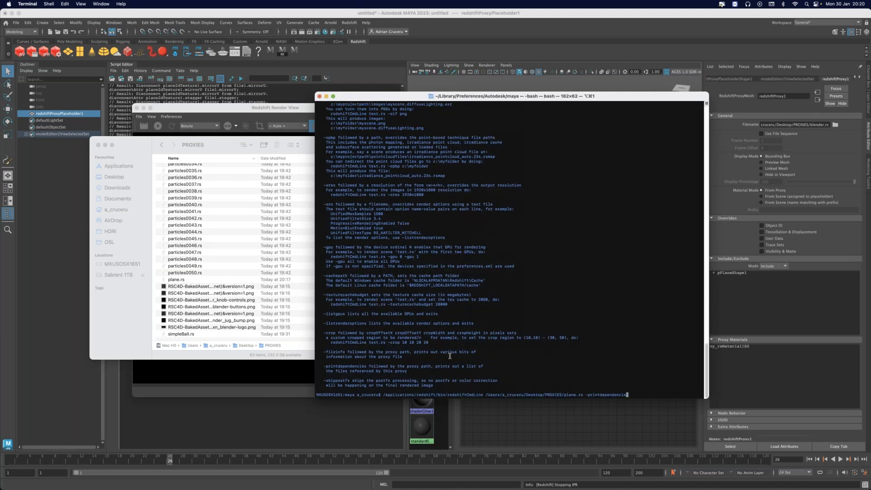
{"action": "key", "text": "BackSpace"}
{"action": "key", "text": "BackSpace"}
{"action": "key", "text": "BackSpace"}
{"action": "key", "text": "BackSpace"}
{"action": "key", "text": "BackSpace"}
{"action": "key", "text": "BackSpace"}
{"action": "key", "text": "BackSpace"}
{"action": "key", "text": "BackSpace"}
{"action": "key", "text": "BackSpace"}
{"action": "key", "text": "BackSpace"}
{"action": "key", "text": "BackSpace"}
{"action": "key", "text": "BackSpace"}
{"action": "key", "text": "BackSpace"}
{"action": "key", "text": "BackSpace"}
{"action": "key", "text": "BackSpace"}
{"action": "key", "text": "BackSpace"}
{"action": "key", "text": "BackSpace"}
{"action": "key", "text": "Left"}
{"action": "key", "text": "Left"}
{"action": "key", "text": "Left"}
{"action": "key", "text": "Left"}
{"action": "key", "text": "Left"}
{"action": "key", "text": "Left"}
{"action": "key", "text": "Left"}
{"action": "key", "text": "Left"}
{"action": "key", "text": "Left"}
{"action": "key", "text": "Left"}
{"action": "key", "text": "Left"}
{"action": "type", "text": "-printdependencies"}
{"action": "key", "text": "Return"}
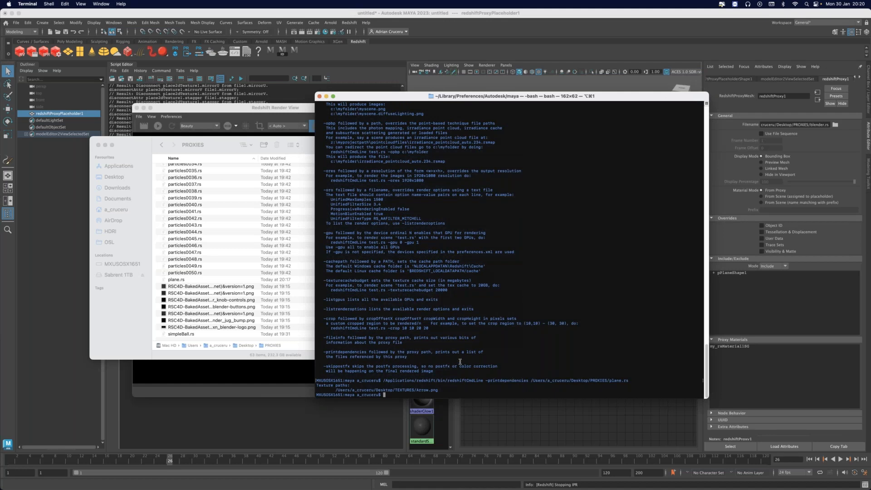
Examine the texture path listed for the proxy and the help text for the -oro option and its neighbours.
{"action": "triple_click", "coordinate": [414, 391]}
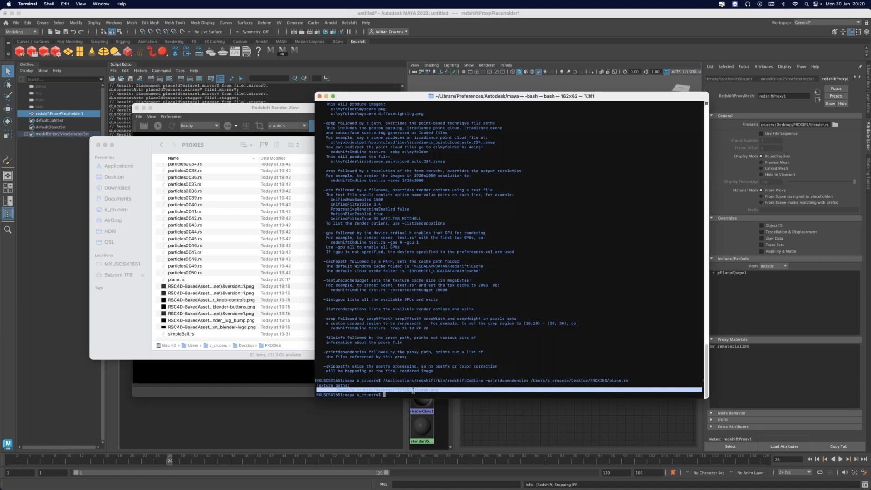
{"action": "double_click", "coordinate": [411, 391]}
{"action": "left_click_drag", "start_coordinate": [439, 390], "coordinate": [337, 391]}
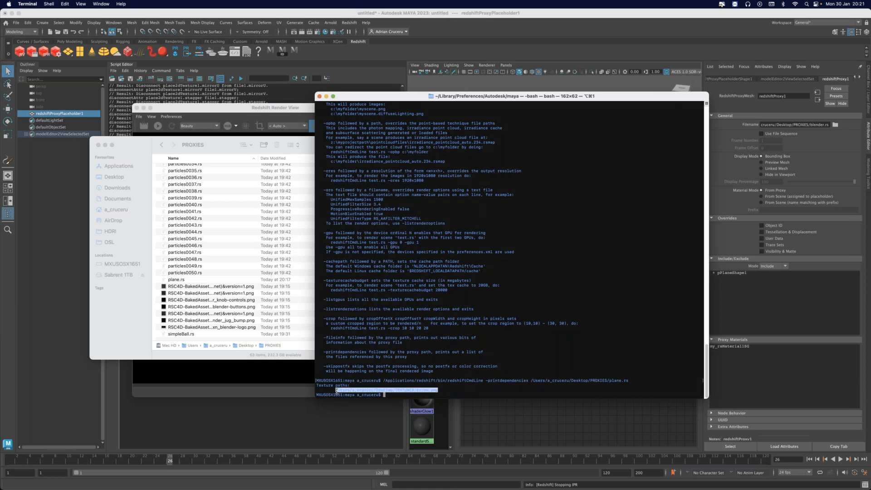
{"action": "left_click", "coordinate": [377, 389]}
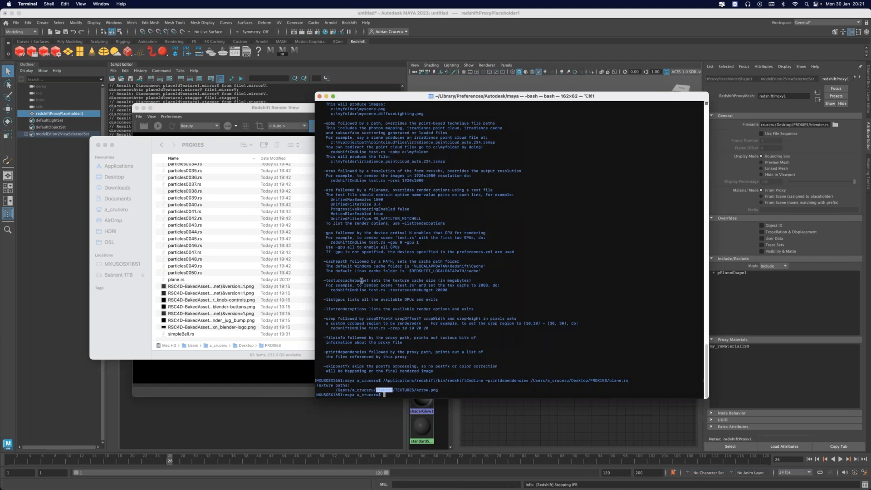
{"action": "scroll", "coordinate": [367, 296], "scroll_direction": "up", "scroll_amount": 3}
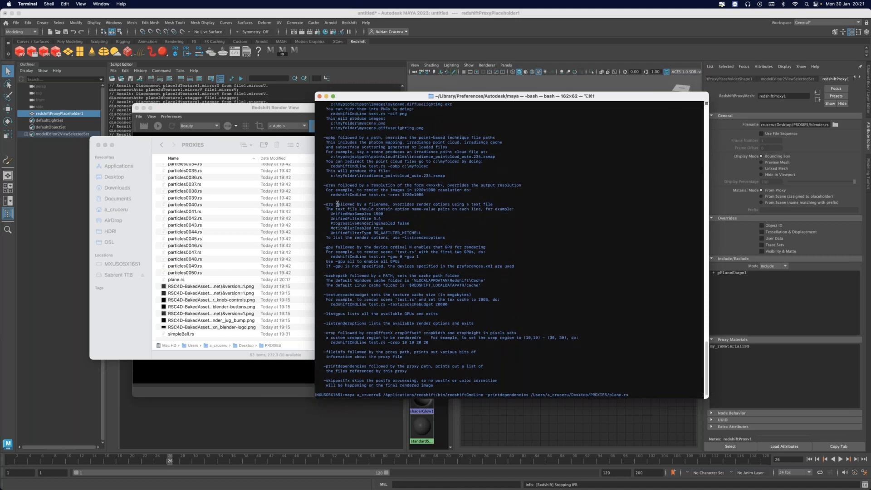
{"action": "double_click", "coordinate": [328, 204]}
{"action": "left_click", "coordinate": [345, 214]}
{"action": "scroll", "coordinate": [350, 221], "scroll_direction": "up", "scroll_amount": 2}
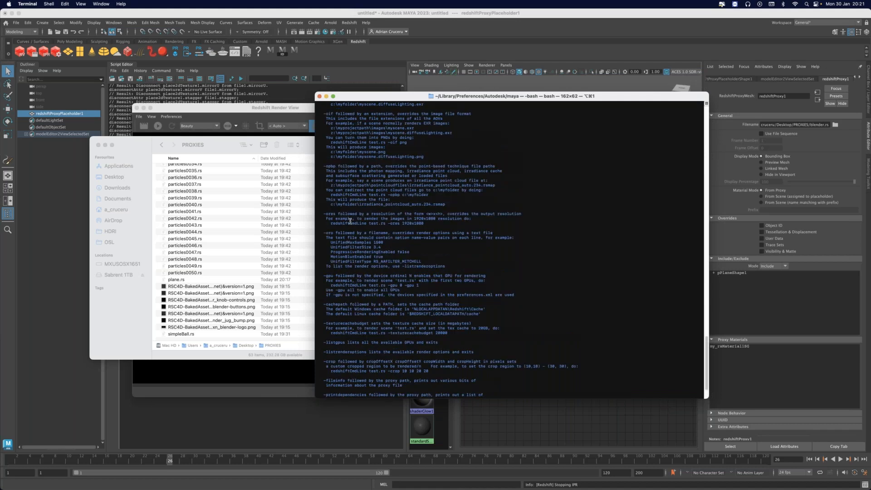
{"action": "scroll", "coordinate": [350, 221], "scroll_direction": "down", "scroll_amount": 3}
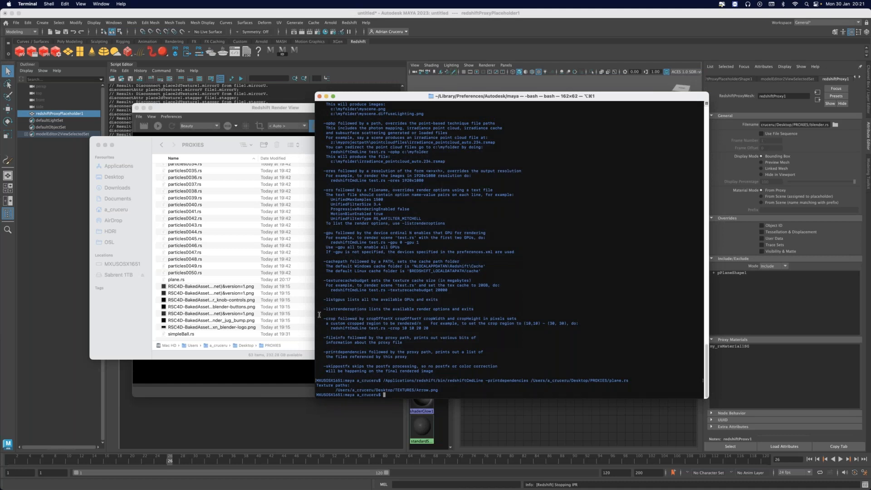
Copy the Arrow.png path to the prompt twice, trim the copies to the Desktop/TEXTURES/ and Desktop/ folders, and highlight each folder path.
{"action": "left_click_drag", "start_coordinate": [337, 390], "coordinate": [420, 387]}
{"action": "key", "text": "super+c"}
{"action": "key", "text": "super+v"}
{"action": "key", "text": "super+v"}
{"action": "key", "text": "BackSpace"}
{"action": "key", "text": "BackSpace"}
{"action": "key", "text": "BackSpace"}
{"action": "key", "text": "BackSpace"}
{"action": "key", "text": "BackSpace"}
{"action": "key", "text": "BackSpace"}
{"action": "key", "text": "BackSpace"}
{"action": "key", "text": "BackSpace"}
{"action": "key", "text": "BackSpace"}
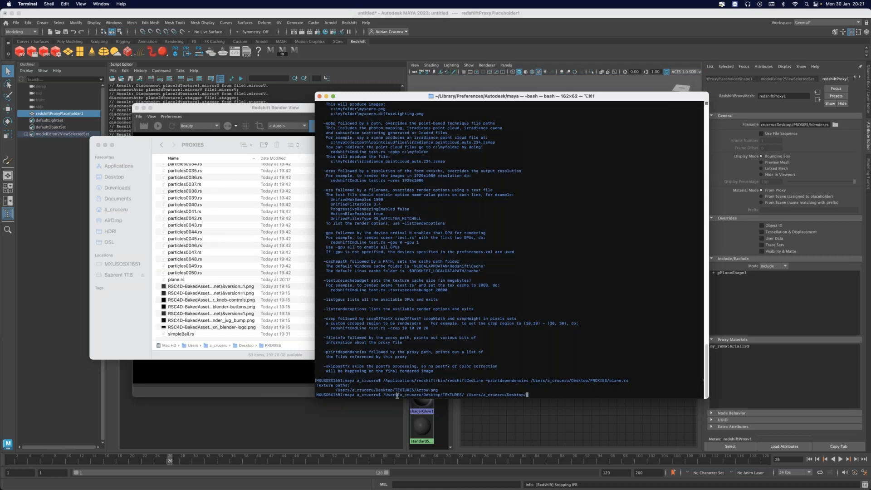
{"action": "left_click_drag", "start_coordinate": [384, 395], "coordinate": [463, 392]}
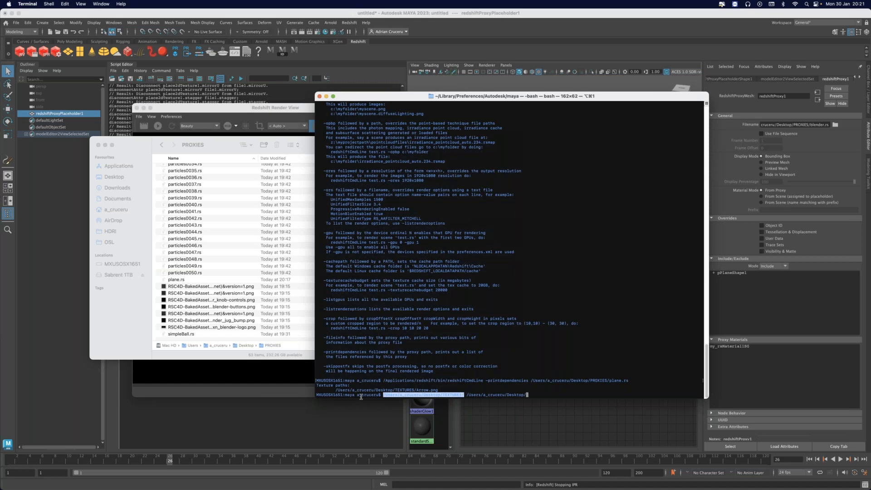
{"action": "left_click_drag", "start_coordinate": [466, 394], "coordinate": [527, 394]}
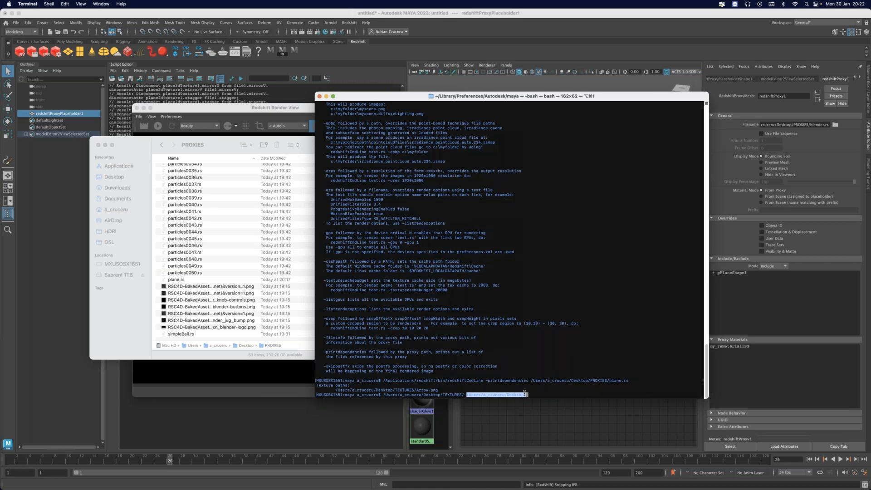
Switch to Chrome, search the web for "help maxon" in a new tab, and open the help.maxon.net result.
{"action": "mouse_move", "coordinate": [235, 488]}
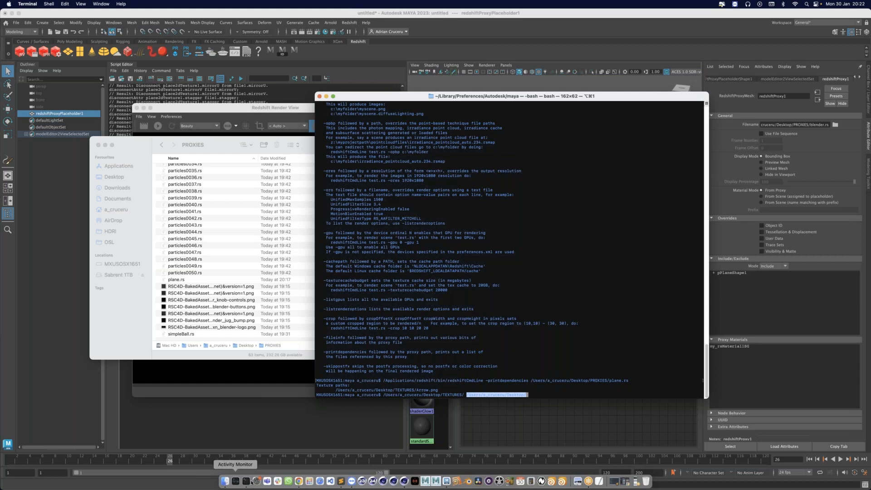
{"action": "left_click", "coordinate": [302, 482]}
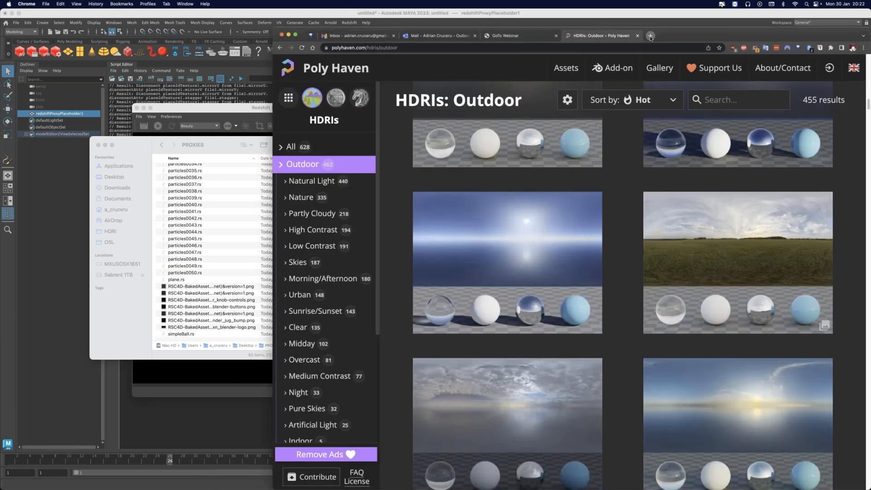
{"action": "left_click", "coordinate": [651, 36]}
{"action": "type", "text": "help maxon"}
{"action": "key", "text": "Return"}
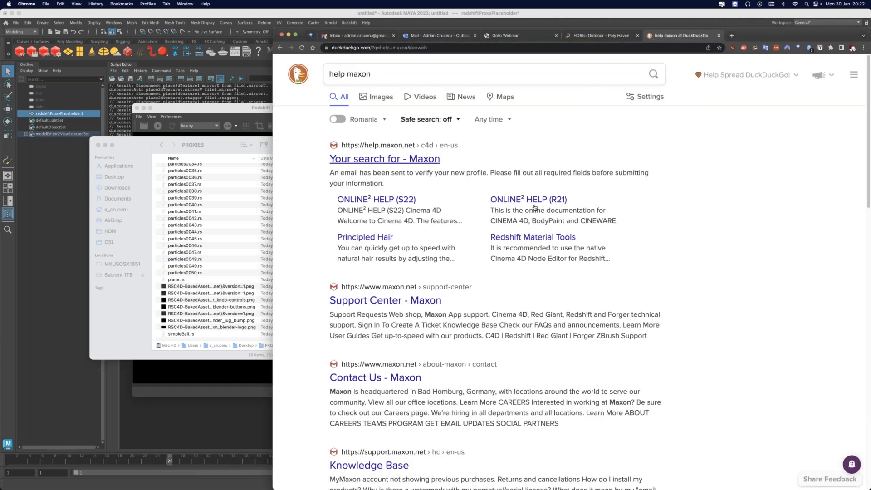
{"action": "left_click", "coordinate": [431, 160]}
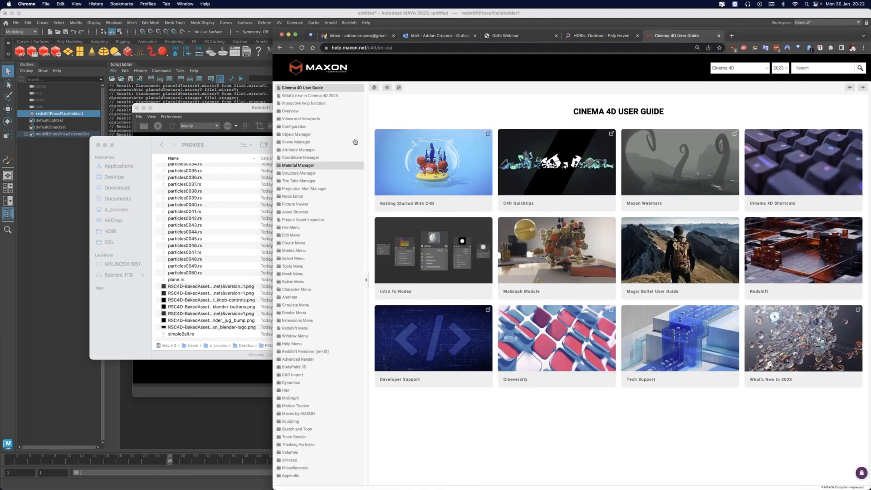
Change the page address to help.maxon.net/r3d and open the Redshift documentation for Maya.
{"action": "left_click_drag", "start_coordinate": [371, 50], "coordinate": [433, 54]}
{"action": "key", "text": "BackSpace"}
{"action": "key", "text": "BackSpace"}
{"action": "type", "text": "r"}
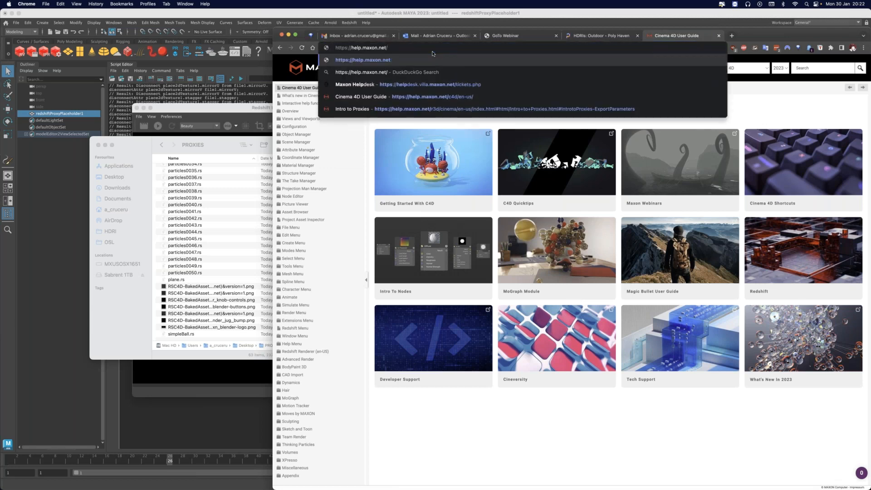
{"action": "key", "text": "Down"}
{"action": "key", "text": "Down"}
{"action": "key", "text": "Down"}
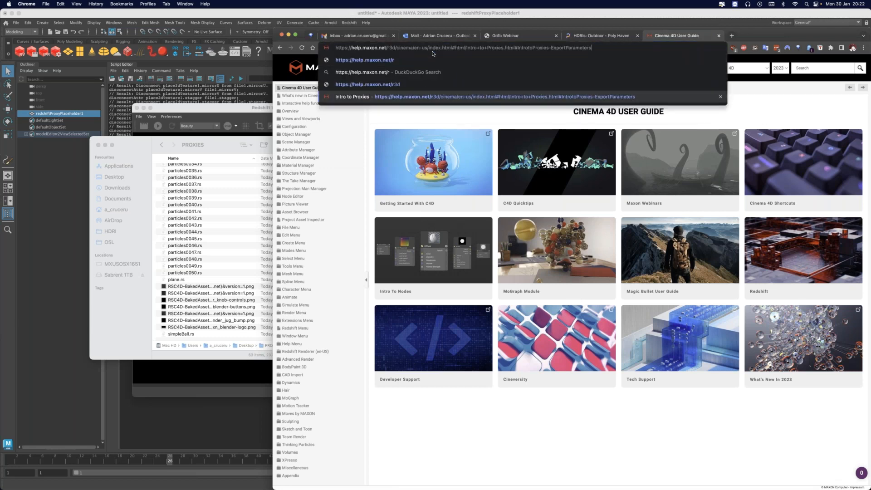
{"action": "key", "text": "Up"}
{"action": "key", "text": "Return"}
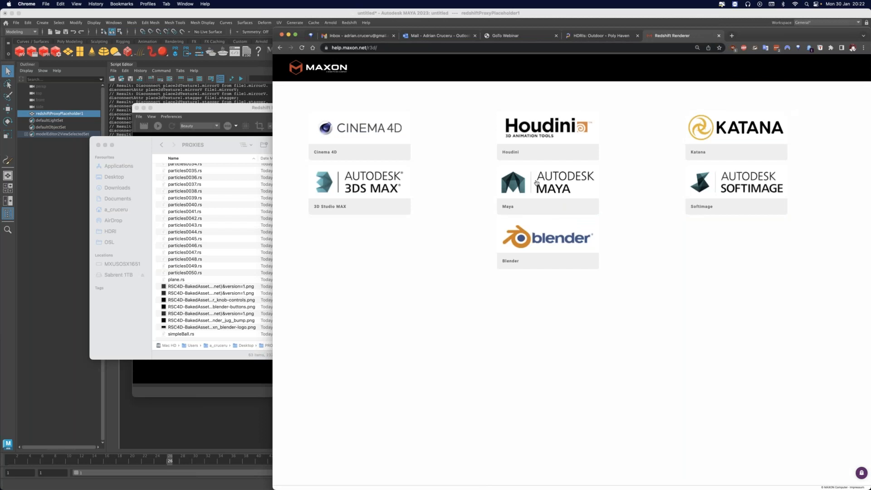
{"action": "left_click", "coordinate": [537, 183]}
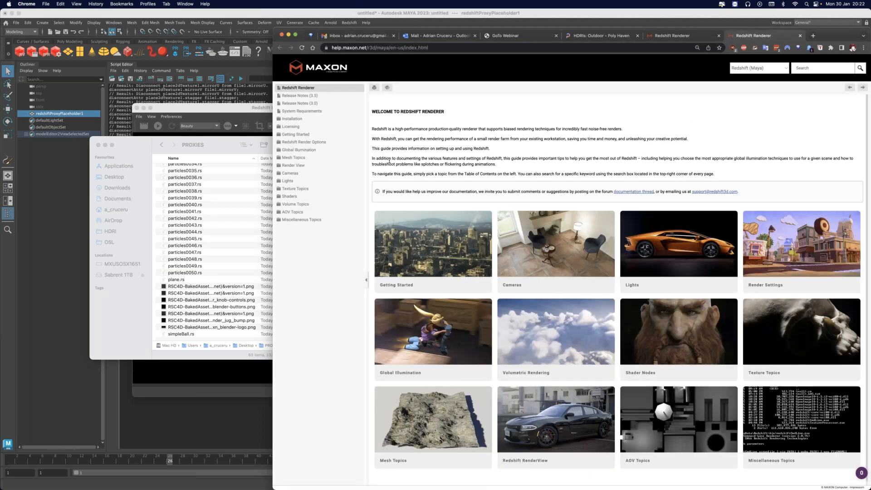
Open the Redshift Environment Variables page under Installation and examine the REDSHIFT_PATHOVERRIDE_FILE entry with its example file path and path pair.
{"action": "left_click", "coordinate": [292, 119]}
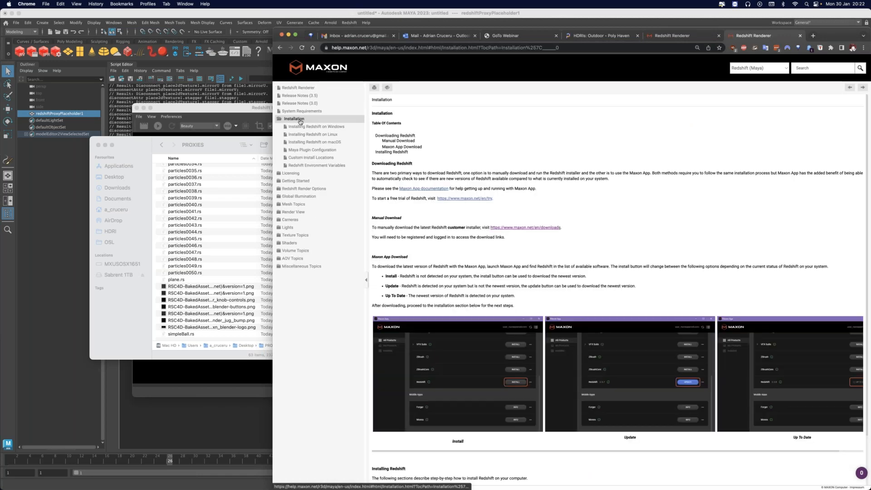
{"action": "left_click", "coordinate": [317, 165]}
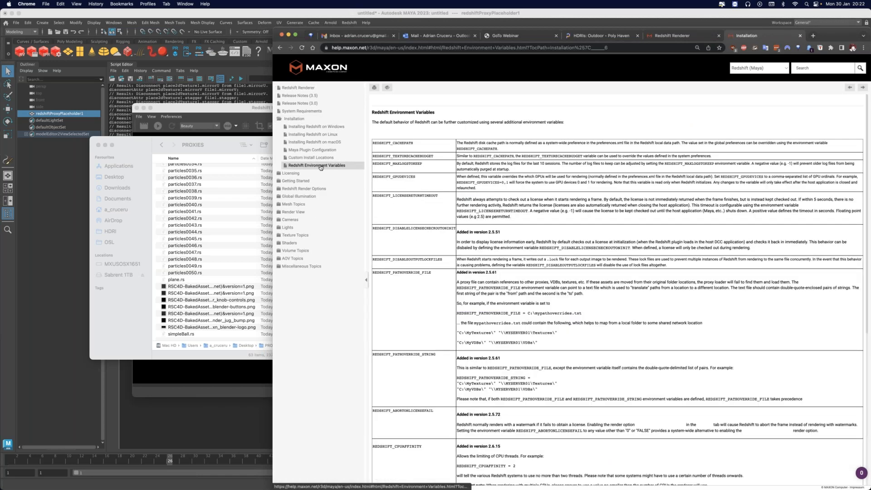
{"action": "double_click", "coordinate": [410, 273]}
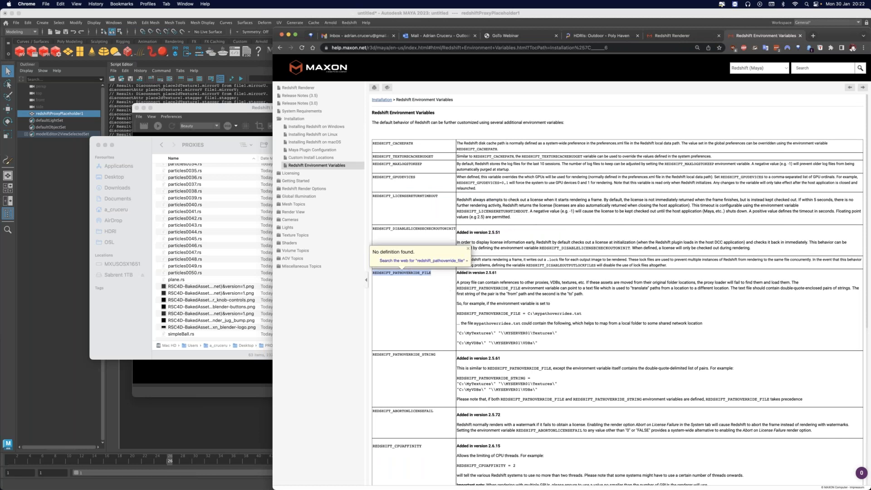
{"action": "left_click_drag", "start_coordinate": [496, 333], "coordinate": [457, 333]}
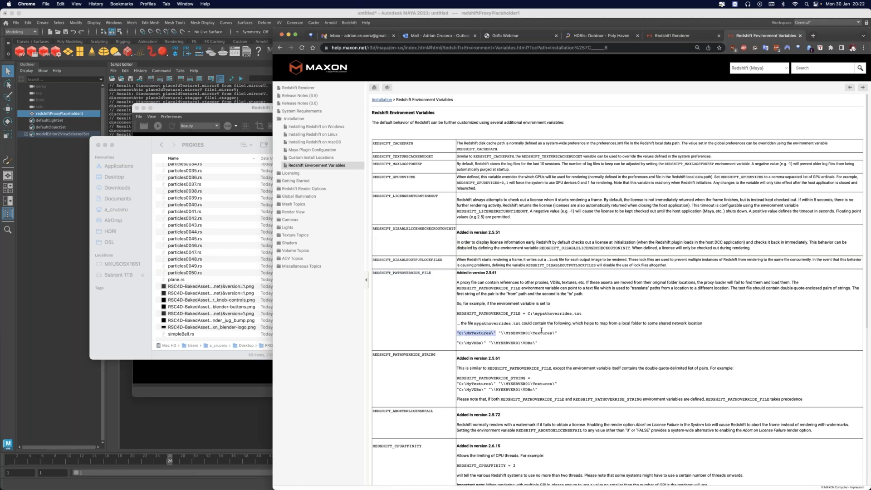
{"action": "left_click_drag", "start_coordinate": [558, 333], "coordinate": [497, 333]}
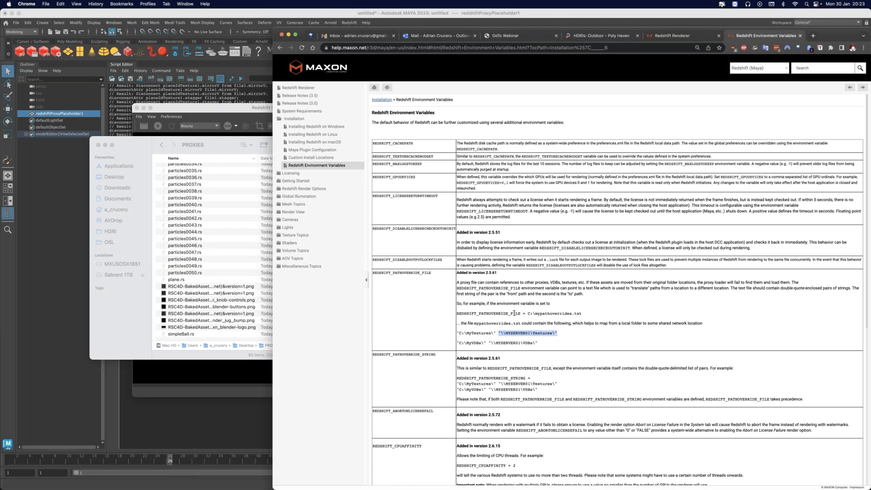
{"action": "left_click_drag", "start_coordinate": [543, 314], "coordinate": [582, 314]}
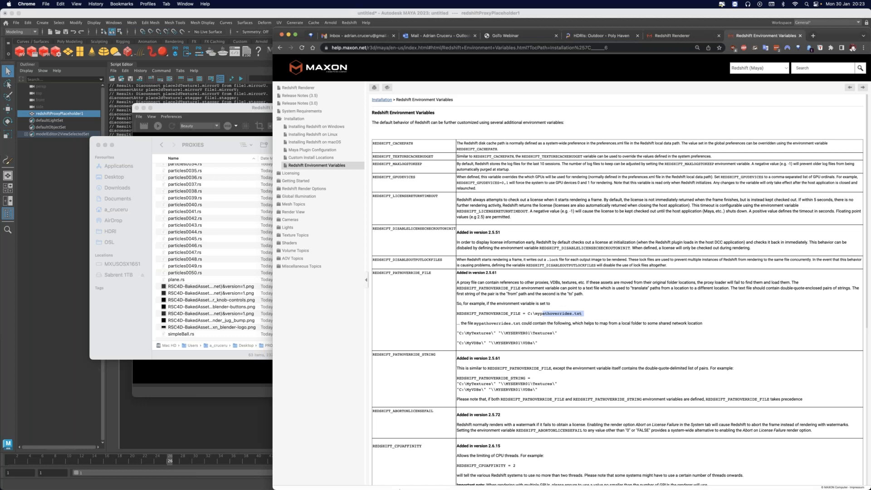
Switch to Sublime Text, create a new file, and write c:\temp\ followed by /Users/me on the first line.
{"action": "mouse_move", "coordinate": [399, 489]}
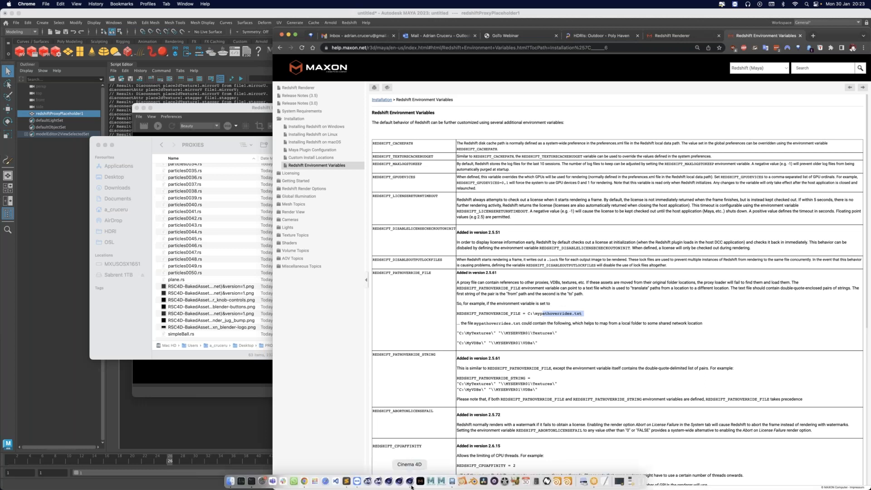
{"action": "left_click", "coordinate": [347, 481]}
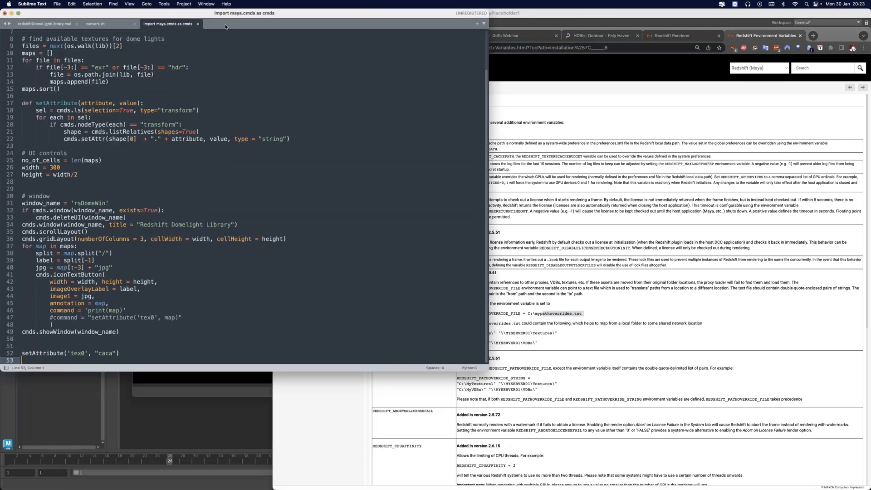
{"action": "double_click", "coordinate": [226, 25]}
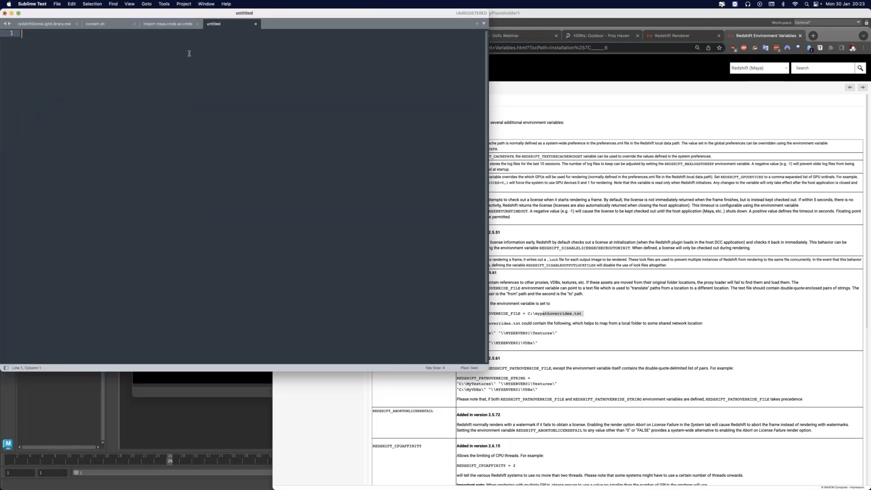
{"action": "type", "text": "c:"}
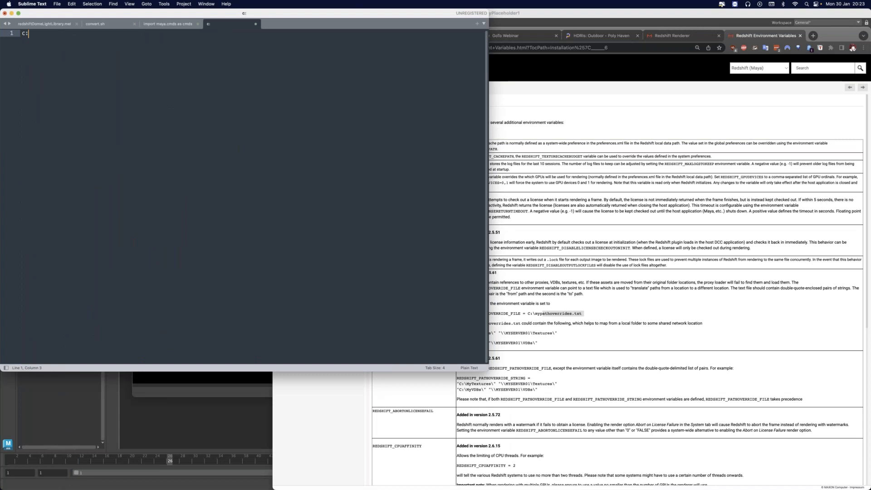
{"action": "type", "text": "\\temp\\"}
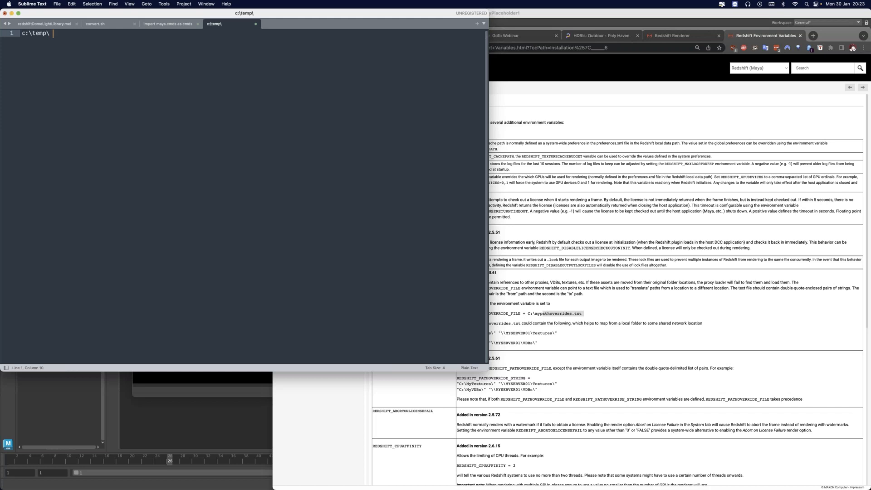
{"action": "type", "text": " /Users/me"}
Enclose each of the two paths in its own double quotes and start a new line below.
{"action": "key", "text": "Left"}
{"action": "type", "text": "\""}
{"action": "key", "text": "Right"}
{"action": "key", "text": "Right"}
{"action": "key", "text": "Right"}
{"action": "key", "text": "Right"}
{"action": "key", "text": "Right"}
{"action": "type", "text": "\""}
{"action": "key", "text": "Left"}
{"action": "key", "text": "BackSpace"}
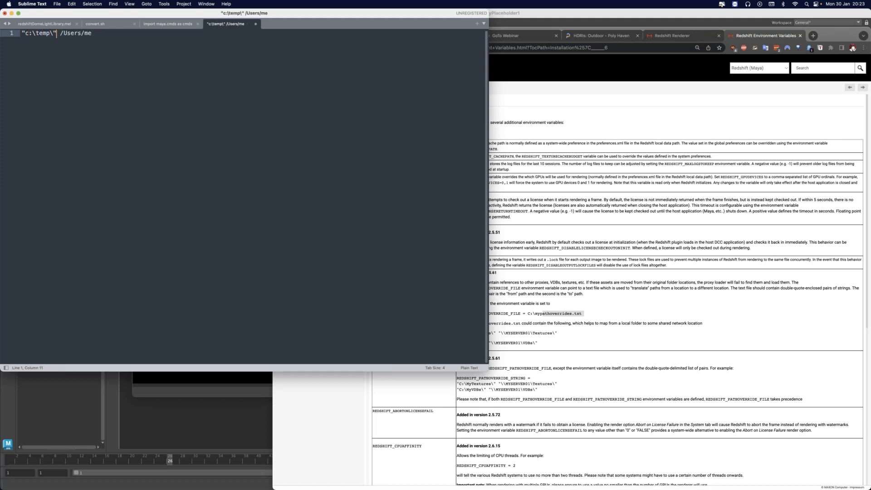
{"action": "type", "text": "\""}
{"action": "key", "text": "Right"}
{"action": "type", "text": "\""}
{"action": "key", "text": "Return"}
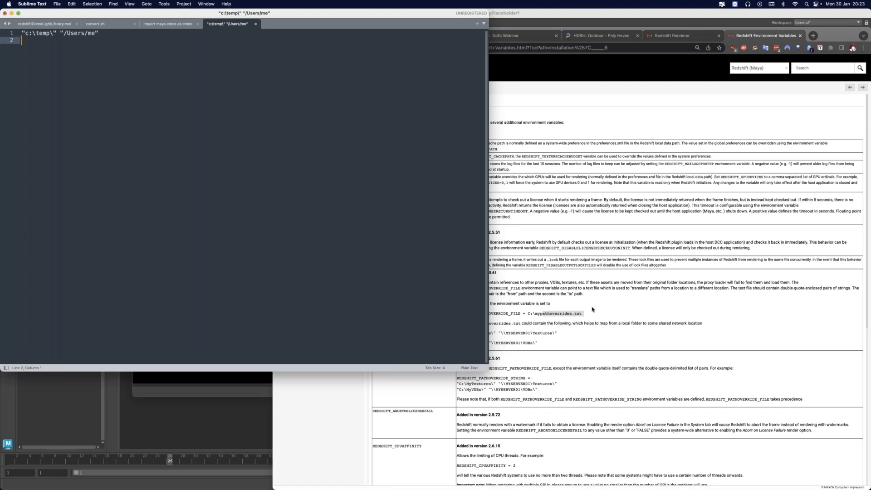
Switch back to Maya, close the Redshift Render View, and open it again.
{"action": "key", "text": "super+Tab"}
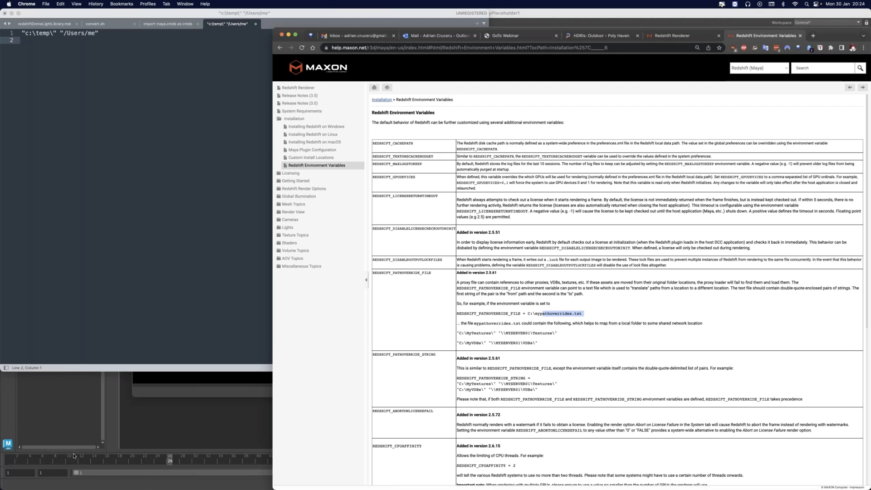
{"action": "left_click", "coordinate": [202, 413]}
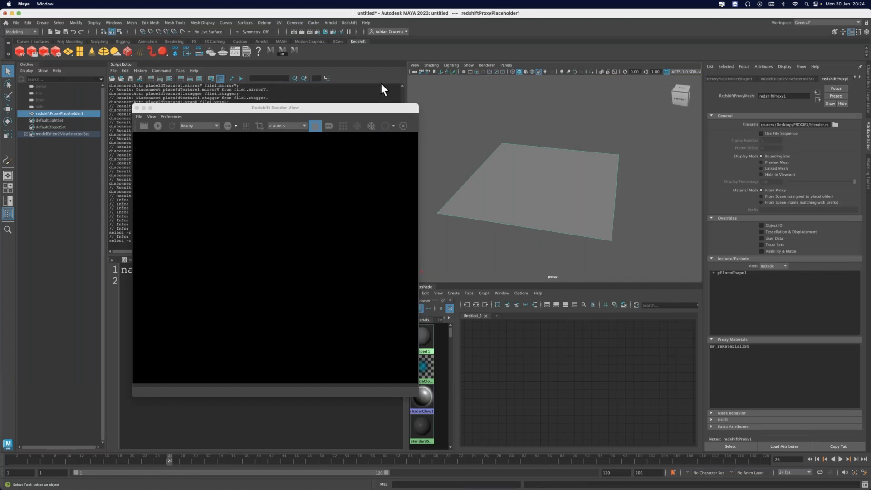
{"action": "left_click", "coordinate": [136, 107]}
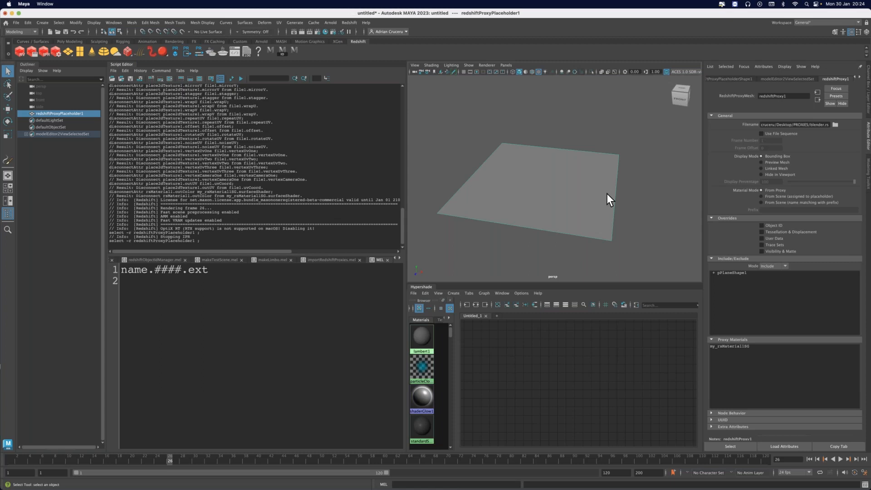
{"action": "left_click", "coordinate": [19, 51]}
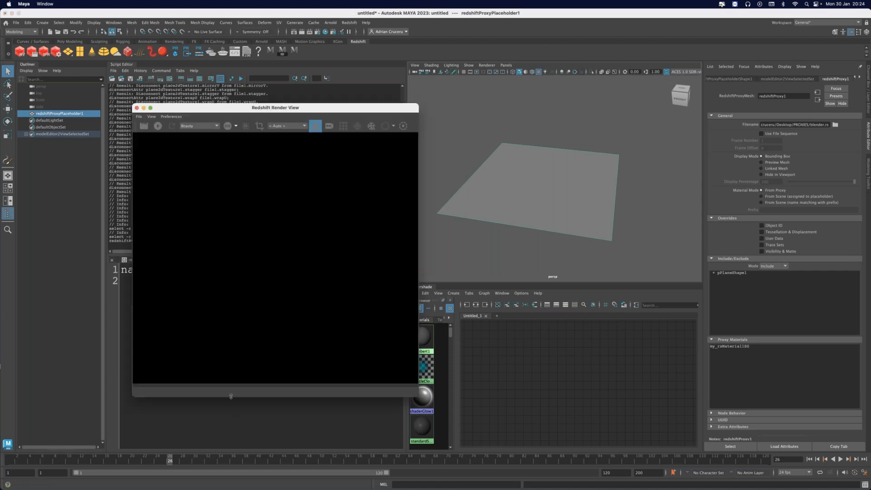
Move the Redshift Feedback Display over the viewport, show its logged warnings, and look through its file commands.
{"action": "left_click_drag", "start_coordinate": [472, 130], "coordinate": [626, 123]}
{"action": "left_click", "coordinate": [512, 132]}
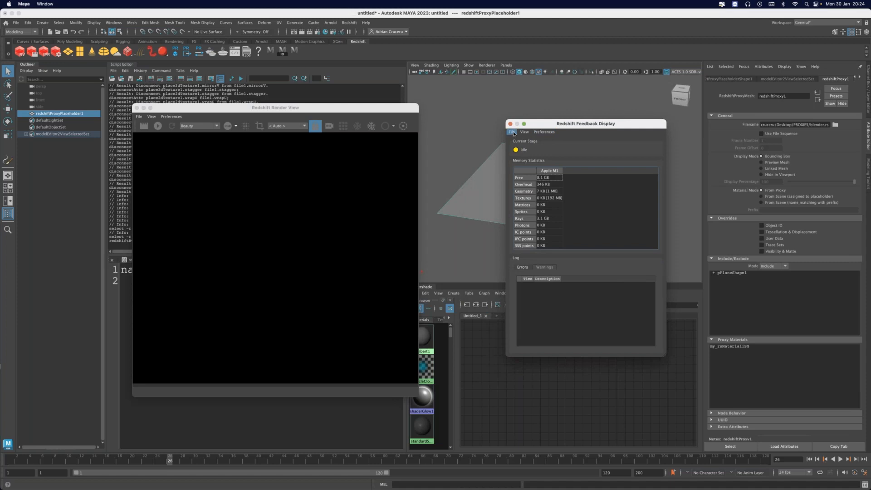
{"action": "left_click", "coordinate": [560, 245]}
{"action": "left_click", "coordinate": [544, 267]}
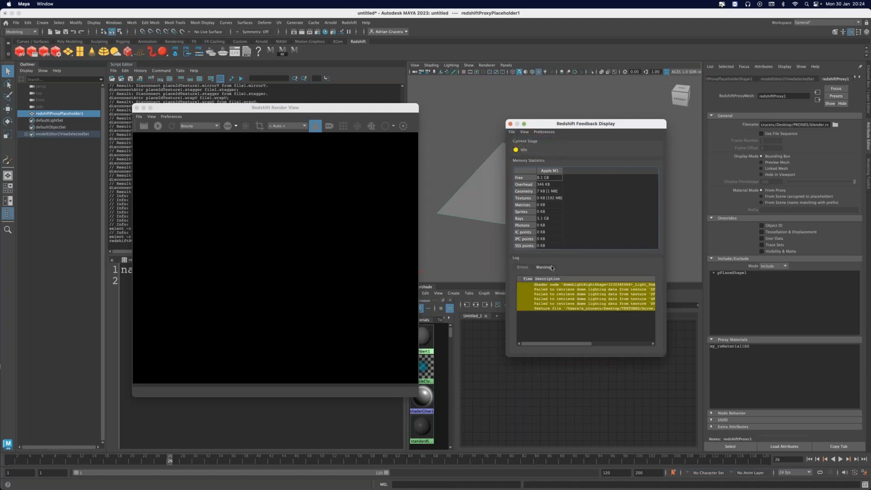
{"action": "left_click", "coordinate": [512, 132]}
{"action": "left_click", "coordinate": [518, 140]}
{"action": "mouse_move", "coordinate": [362, 482]}
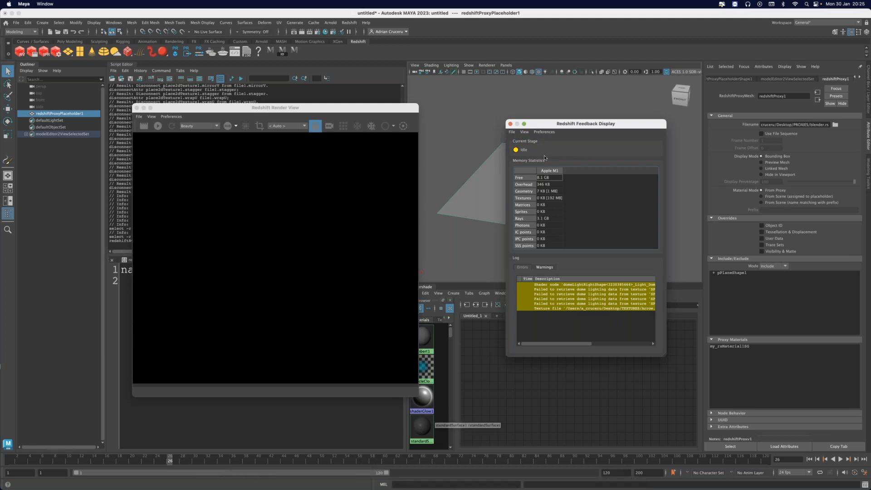
{"action": "left_click", "coordinate": [512, 132]}
{"action": "left_click", "coordinate": [522, 146]}
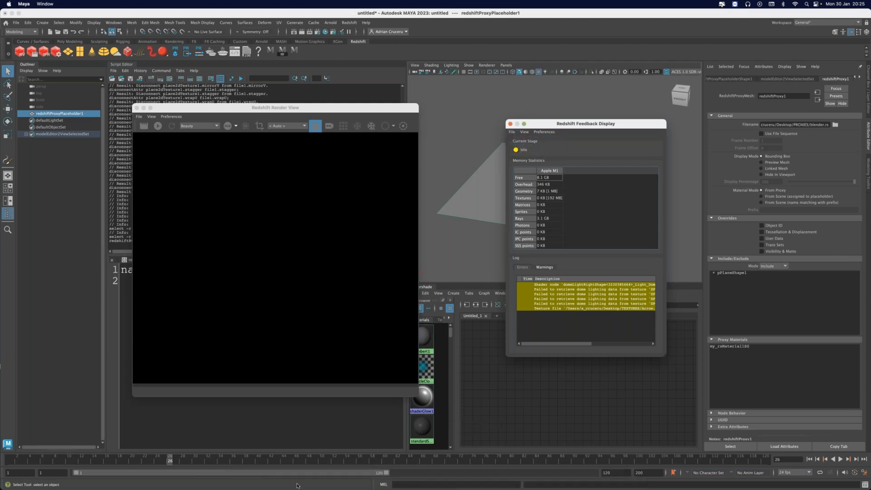
Select the Arrow.png texture file warning, read its description, and close the Redshift Feedback Display.
{"action": "mouse_move", "coordinate": [302, 488]}
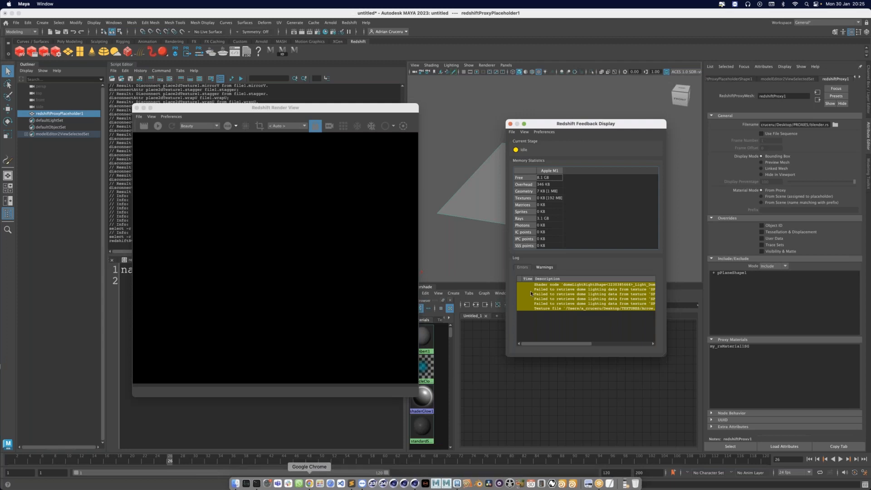
{"action": "left_click", "coordinate": [562, 303]}
{"action": "left_click", "coordinate": [556, 309]}
{"action": "left_click_drag", "start_coordinate": [566, 345], "coordinate": [537, 345]}
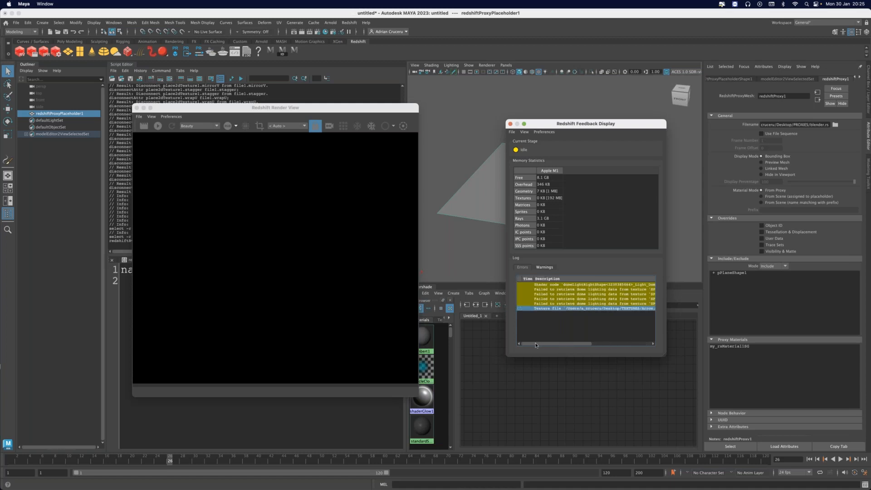
{"action": "left_click_drag", "start_coordinate": [536, 311], "coordinate": [610, 305]}
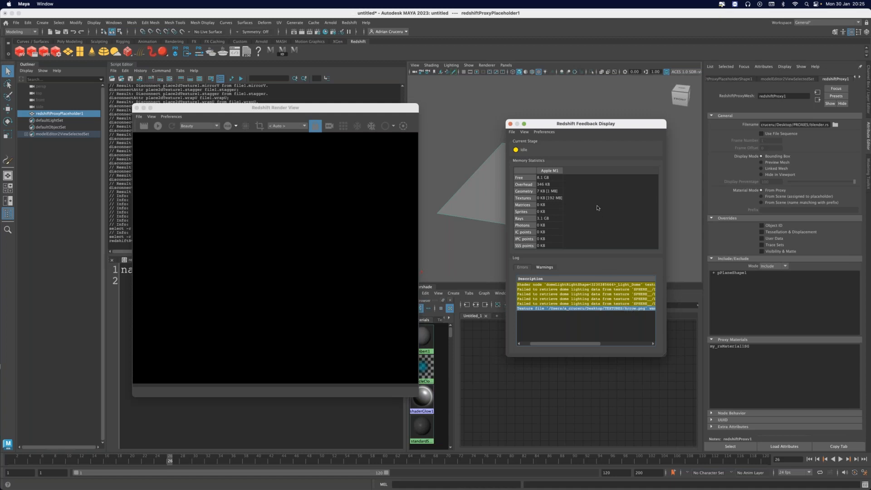
{"action": "left_click", "coordinate": [510, 124]}
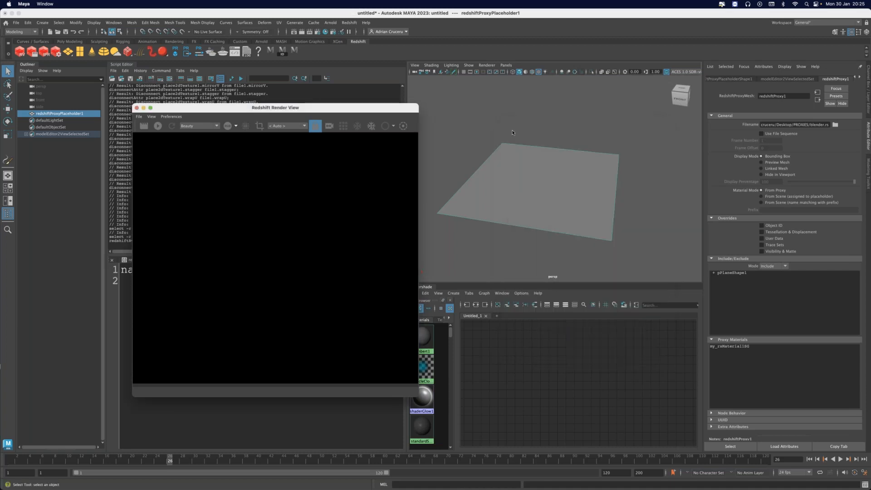
Deselect the plane proxy placeholder and select it again in the perspective viewport.
{"action": "left_click", "coordinate": [625, 125]}
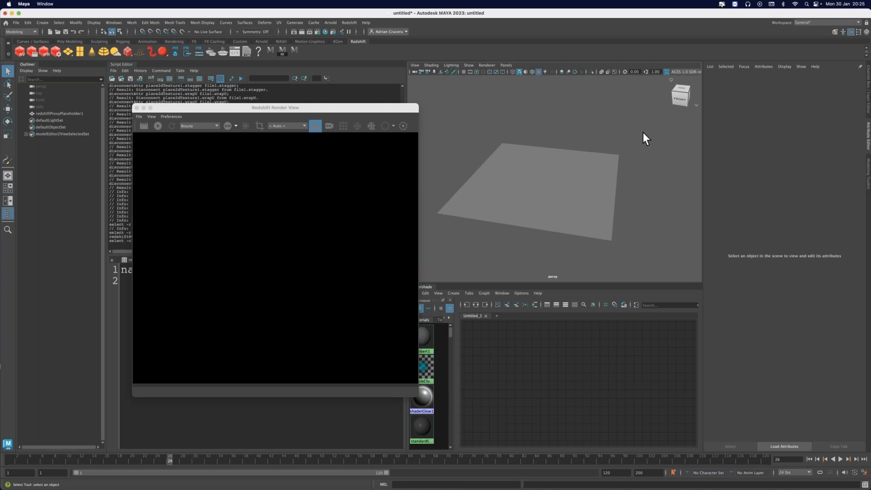
{"action": "left_click_drag", "start_coordinate": [507, 199], "coordinate": [429, 246]}
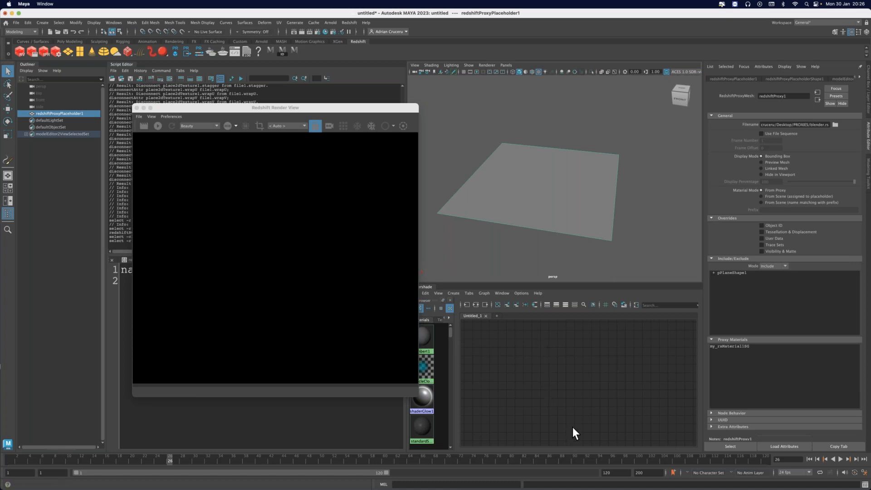
{"action": "mouse_move", "coordinate": [716, 488]}
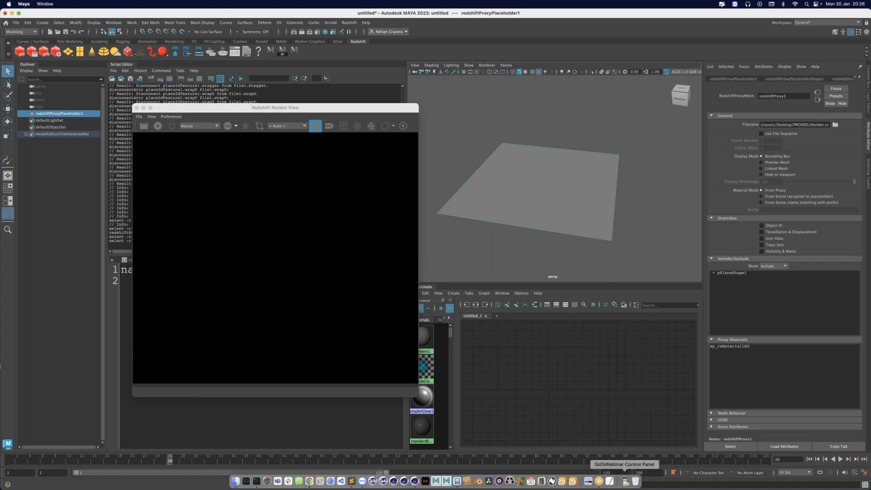
{"action": "left_click", "coordinate": [599, 481]}
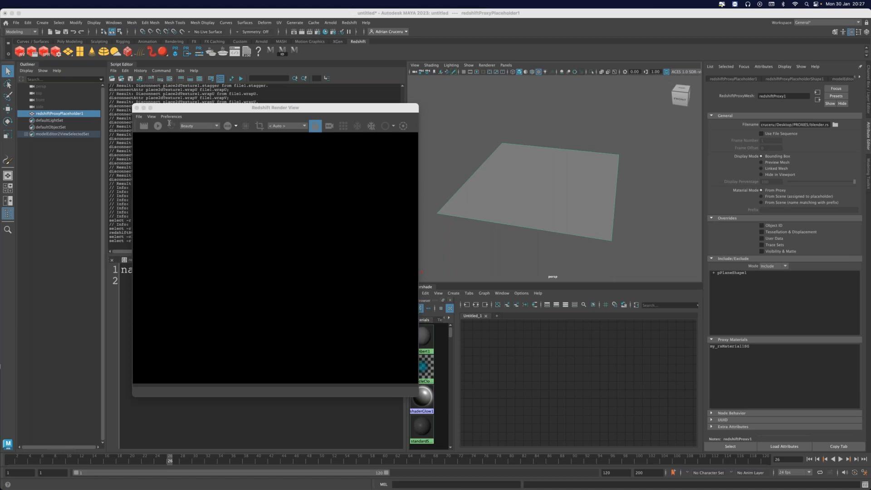
Close the Redshift Render View and clear the Script Editor's history output.
{"action": "left_click", "coordinate": [137, 108]}
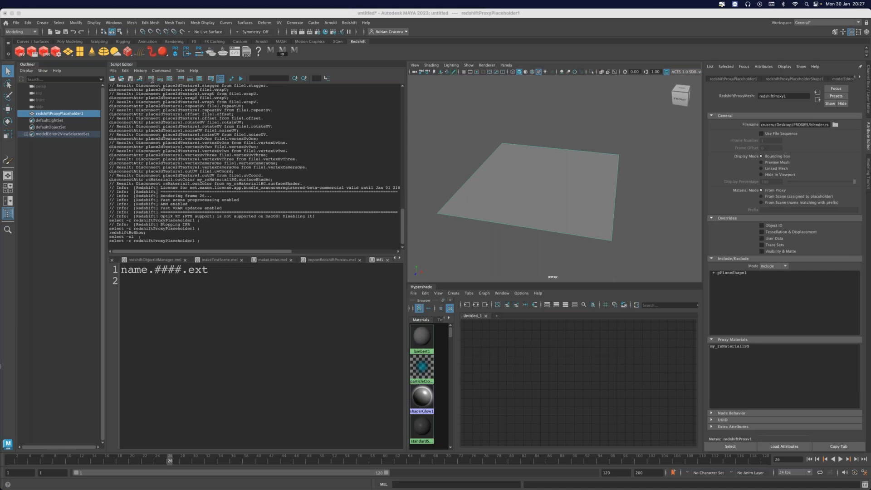
{"action": "left_click", "coordinate": [152, 79]}
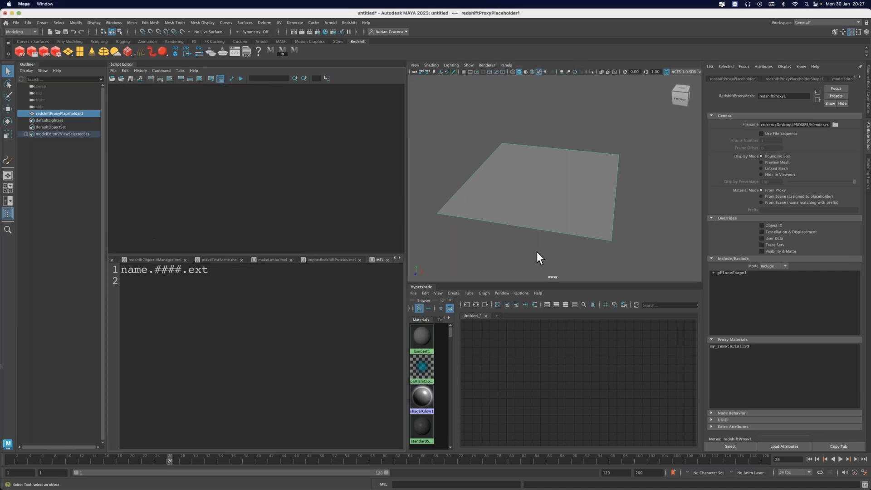
Duplicate the plane proxy placeholder once as an instance using Duplicate Special, with Duplicate input graph off, and close the options.
{"action": "left_click", "coordinate": [564, 212]}
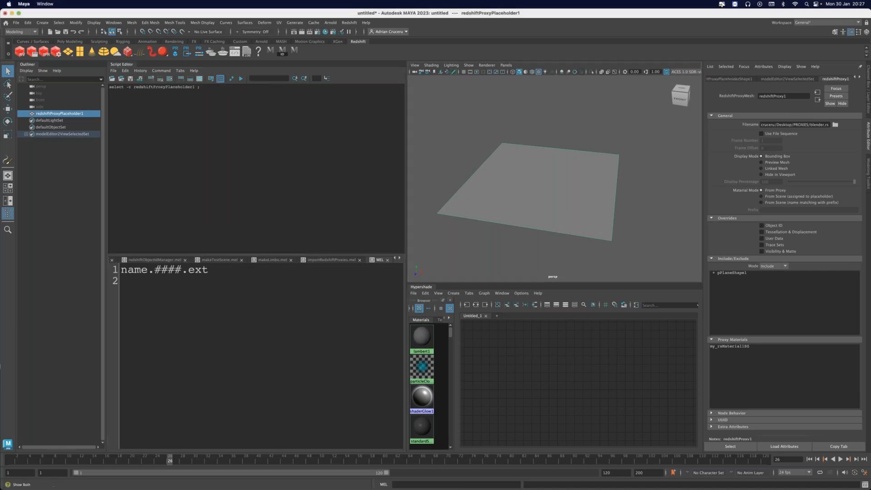
{"action": "left_click", "coordinate": [29, 23]}
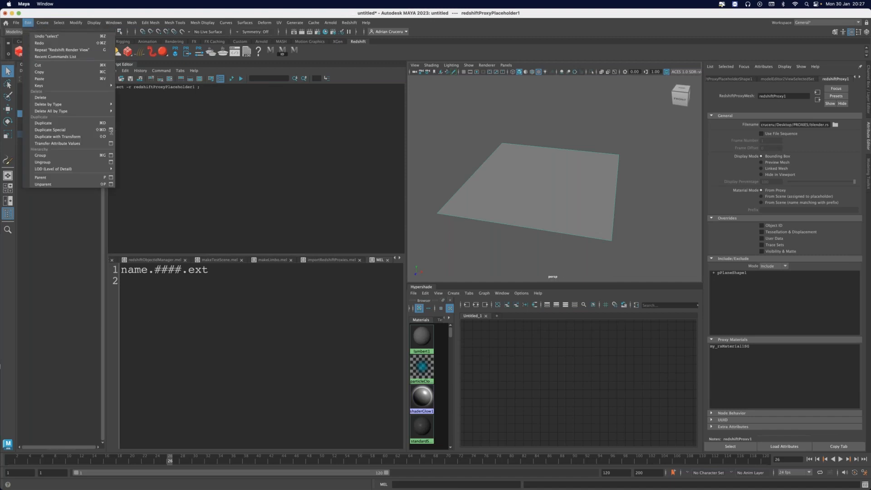
{"action": "left_click", "coordinate": [110, 130]}
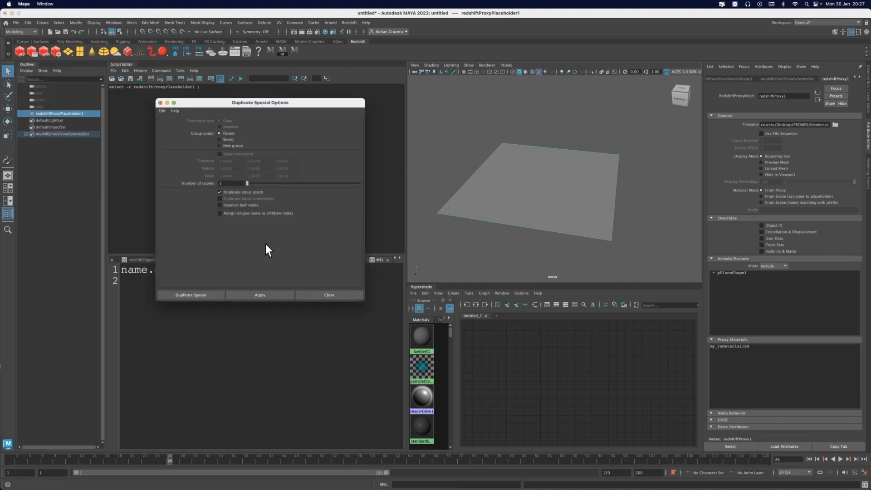
{"action": "left_click", "coordinate": [241, 190]}
{"action": "left_click", "coordinate": [222, 127]}
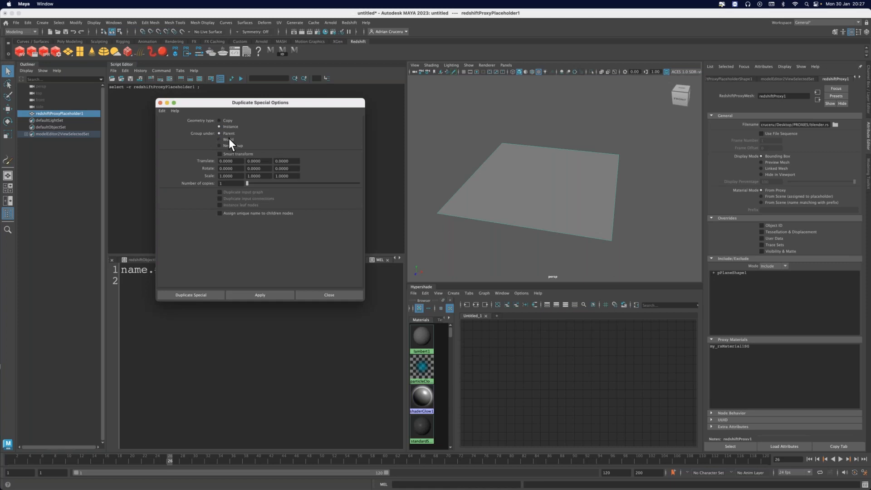
{"action": "left_click", "coordinate": [272, 294]}
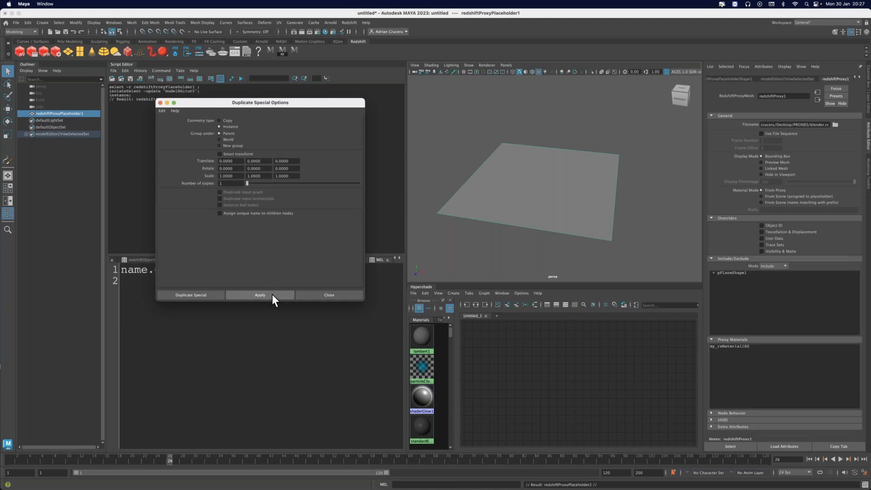
{"action": "left_click", "coordinate": [329, 295]}
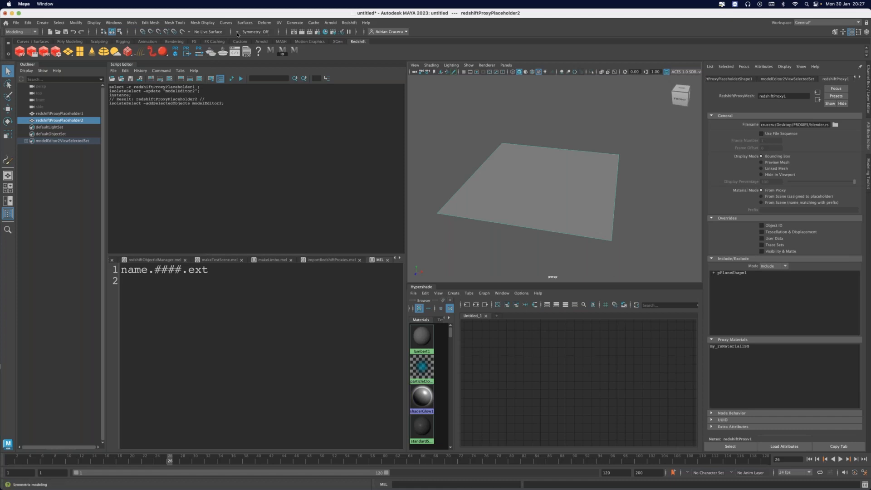
Open the Hypergraph connections graph for the instanced proxy placeholder.
{"action": "left_click", "coordinate": [115, 23]}
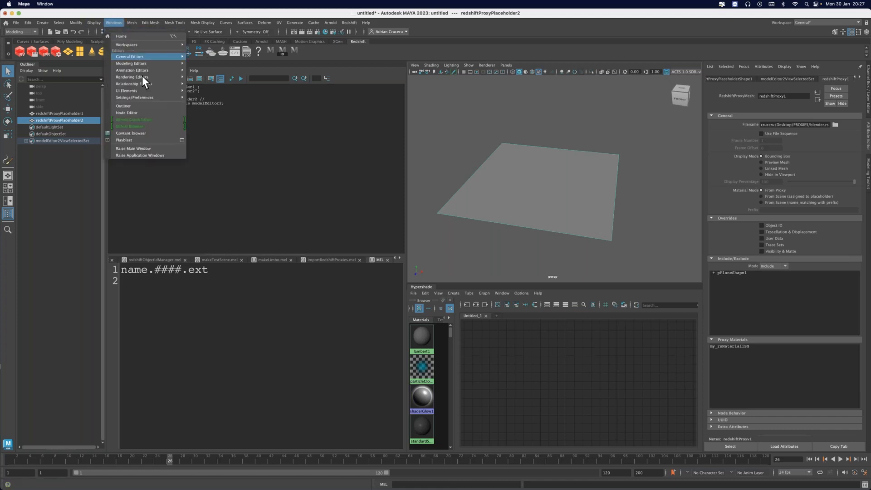
{"action": "mouse_move", "coordinate": [159, 58]}
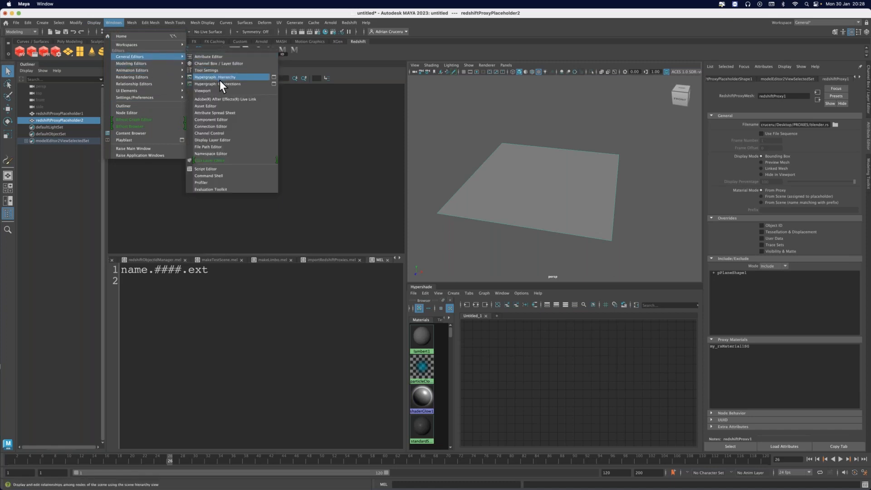
{"action": "left_click", "coordinate": [220, 83]}
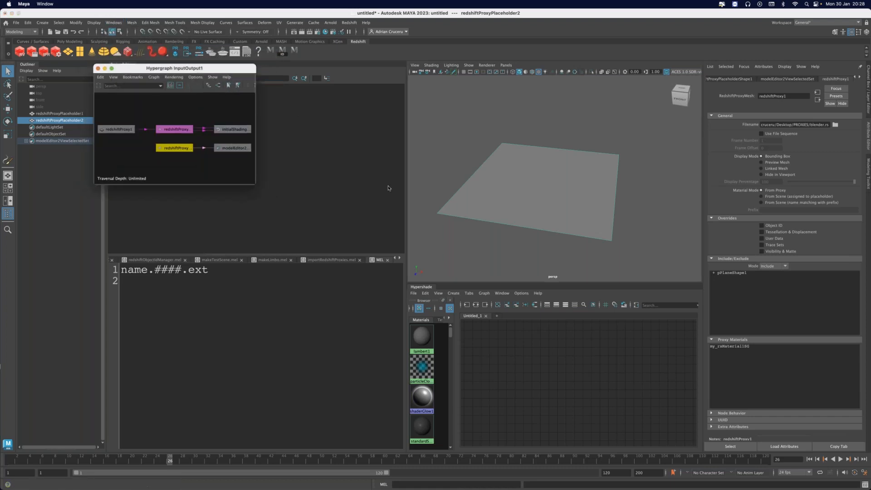